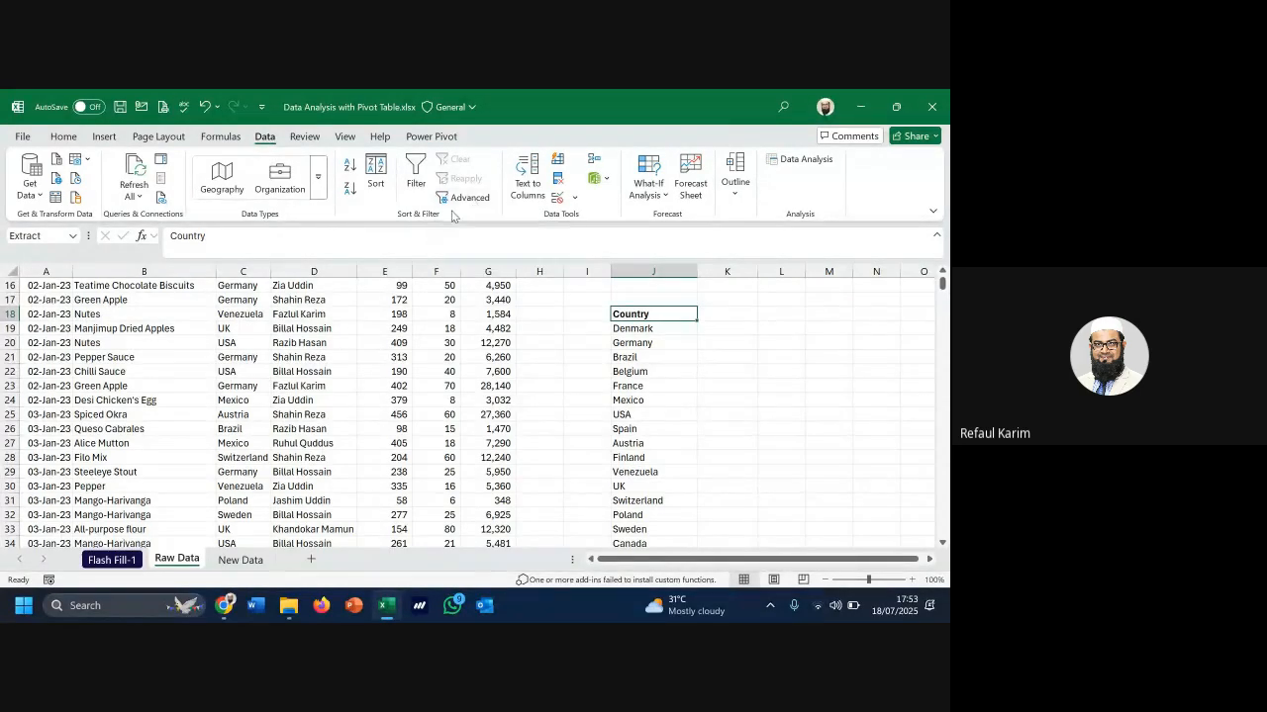
Clear the old country list J18:J39 and select J18 as the extraction start
key("ctrl+shift+Down")
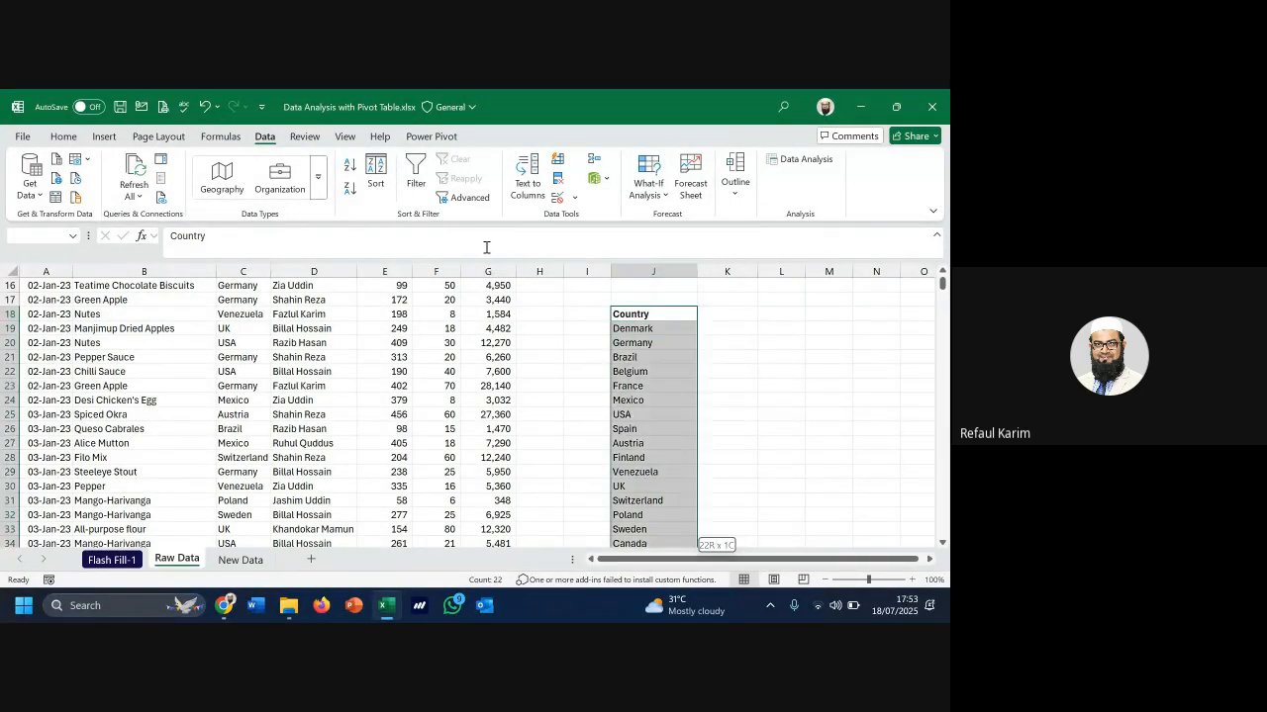
key("Delete")
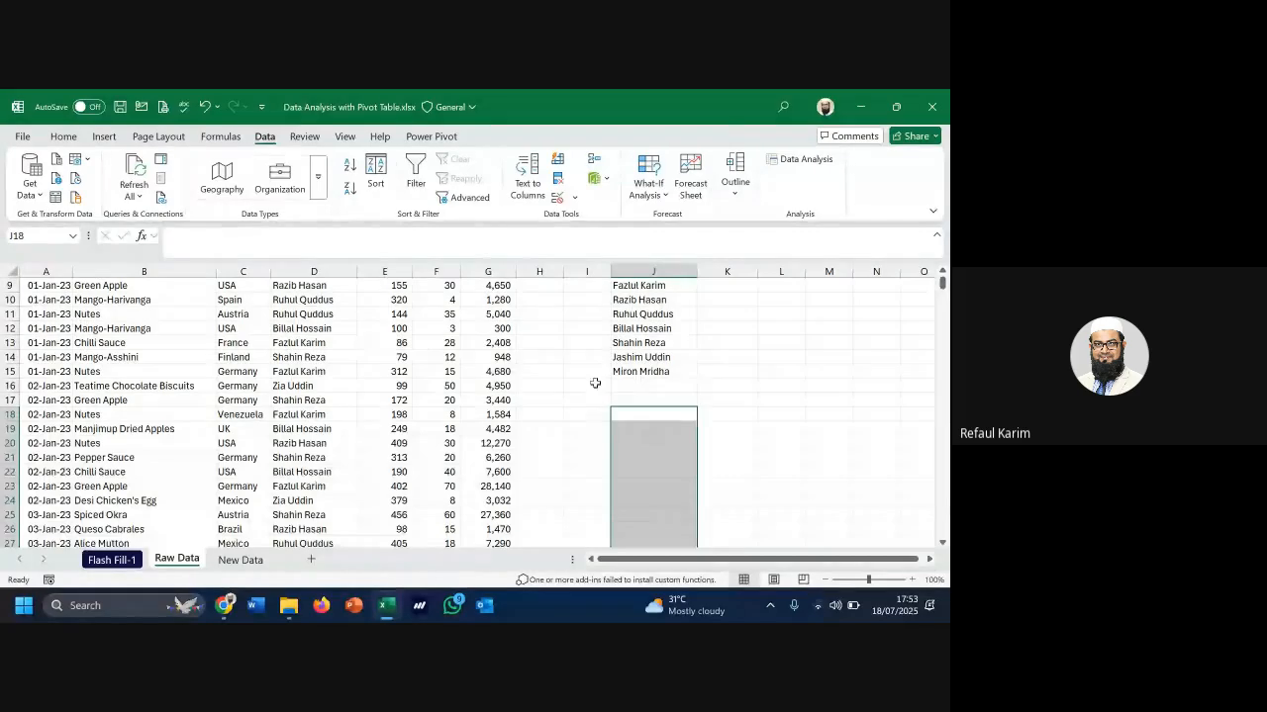
left_click(643, 414)
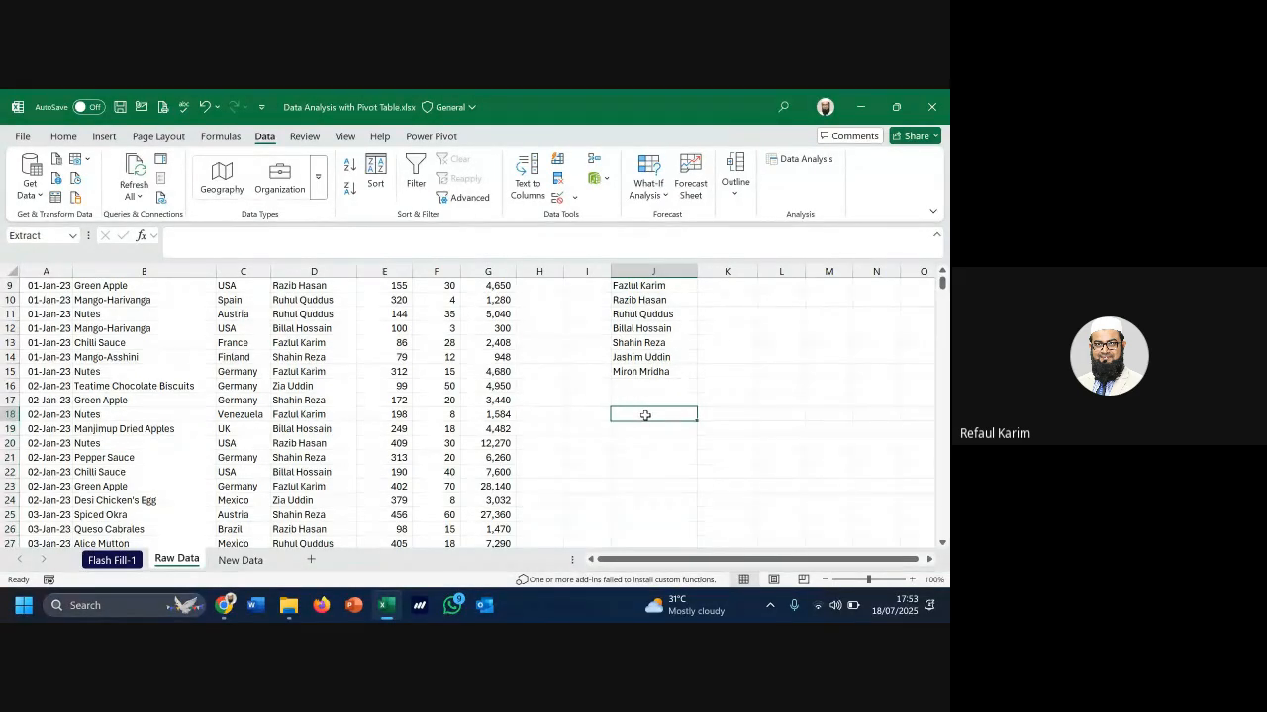
Run an Advanced Filter copying unique records of $C:$C to $J$18
left_click(464, 201)
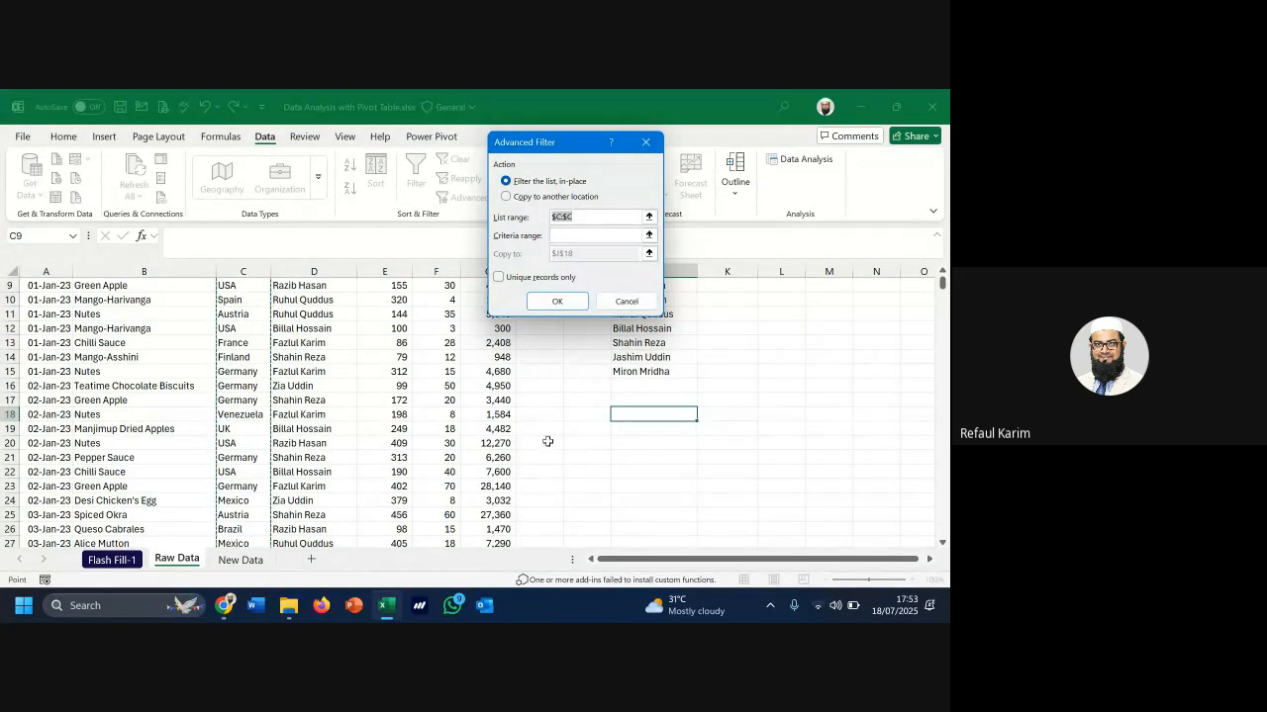
left_click(537, 199)
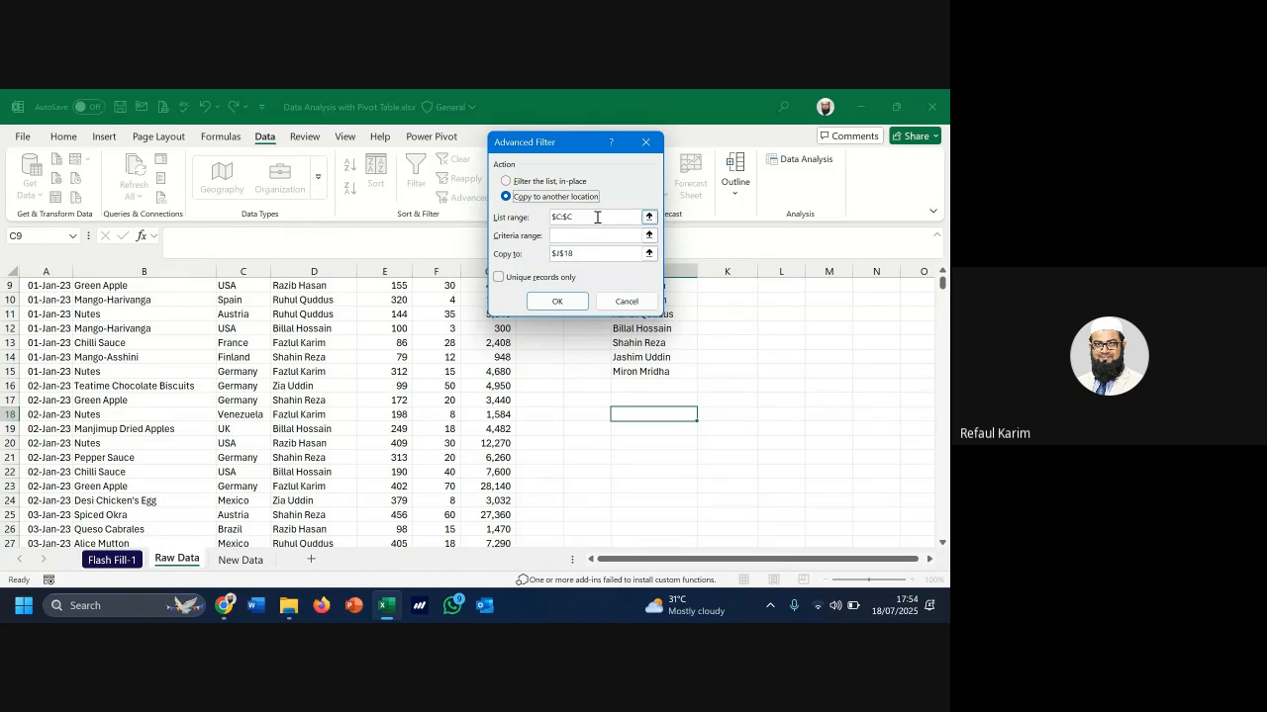
left_click(596, 216)
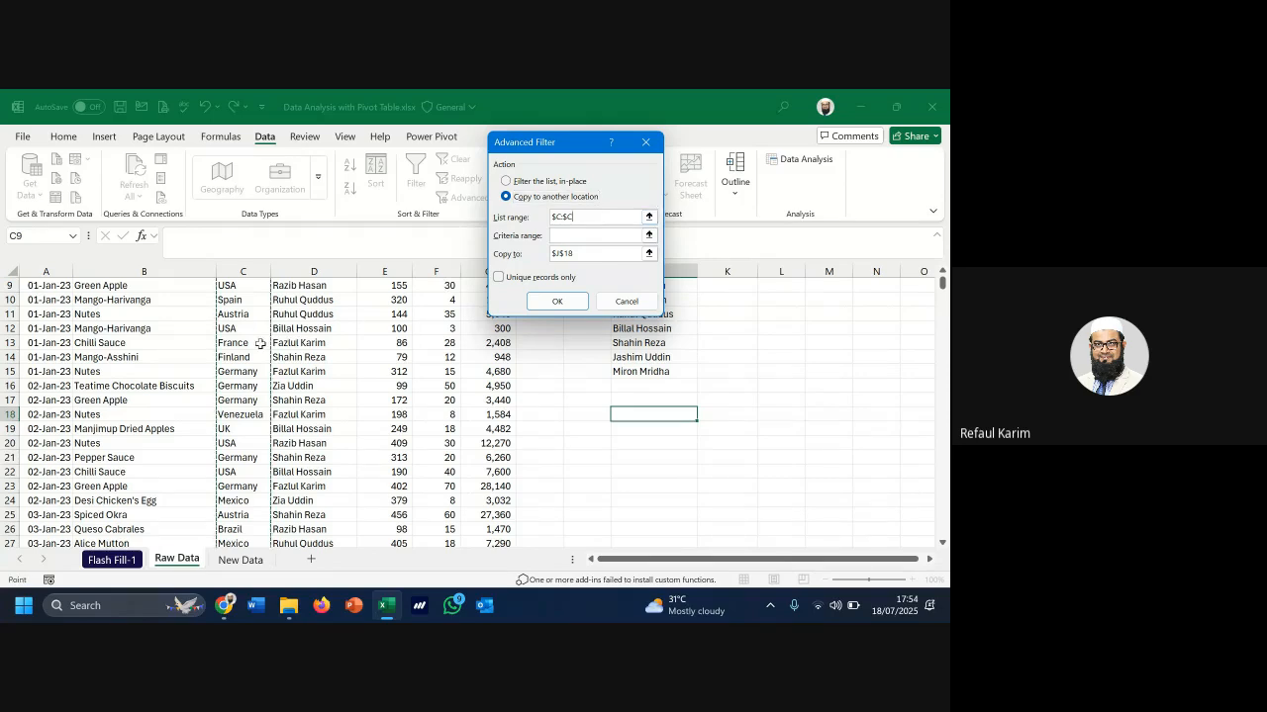
scroll(259, 343, "up", 3)
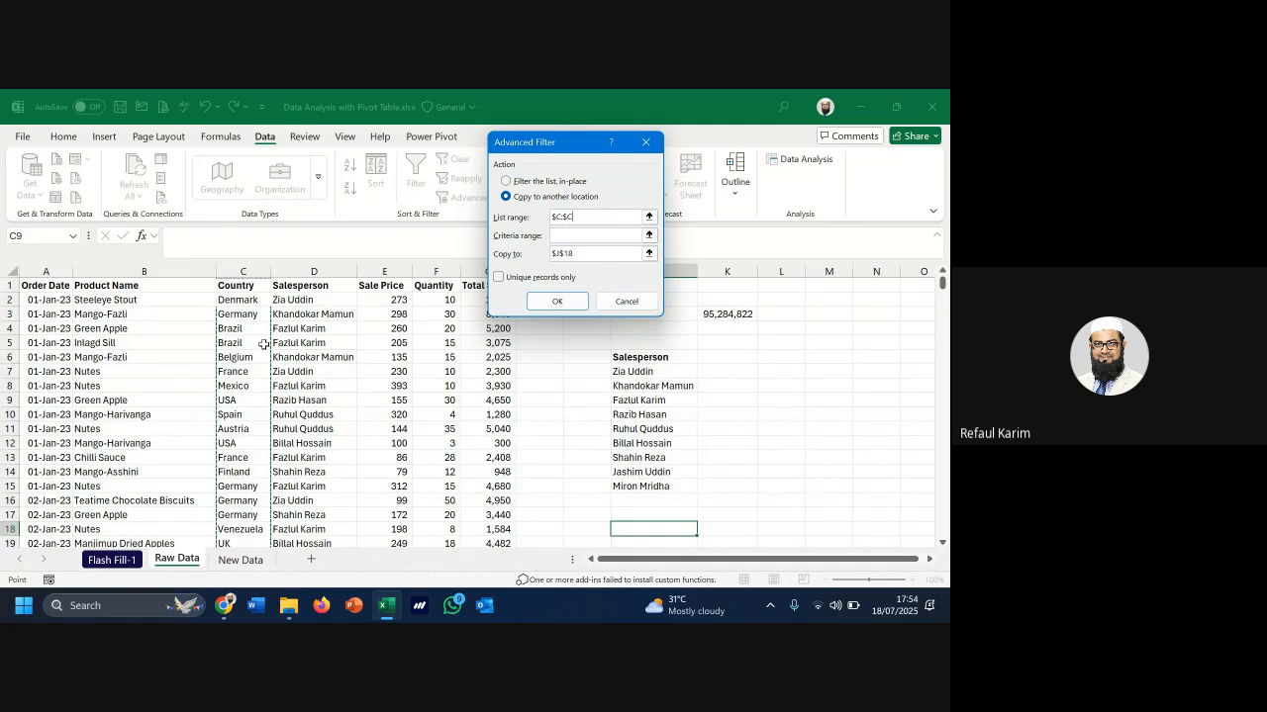
left_click(591, 254)
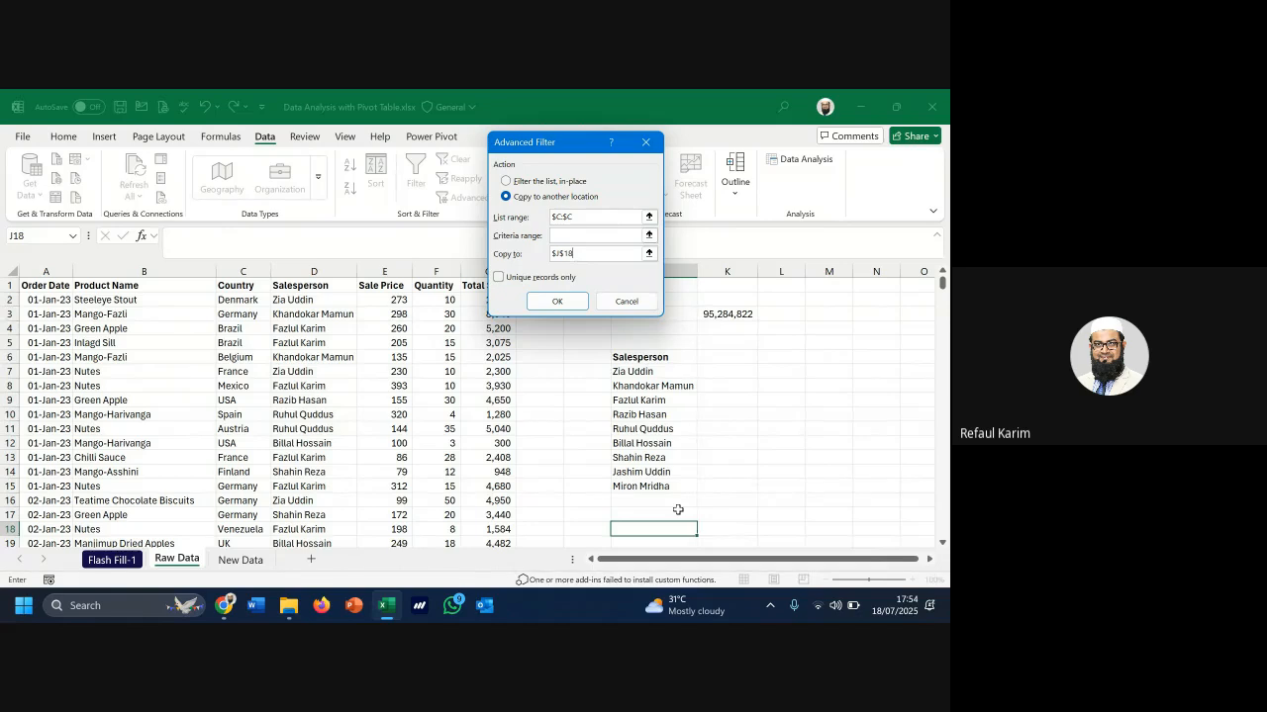
left_click(511, 286)
left_click(566, 299)
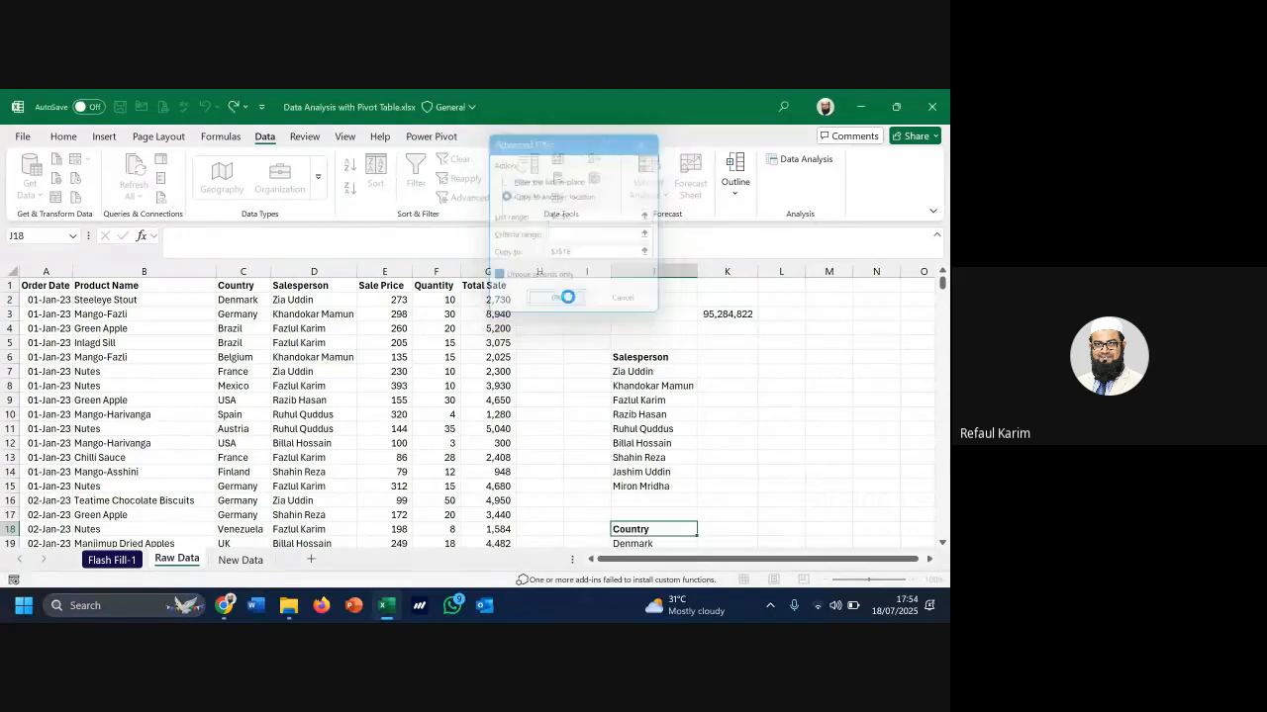
scroll(726, 416, "down", 6)
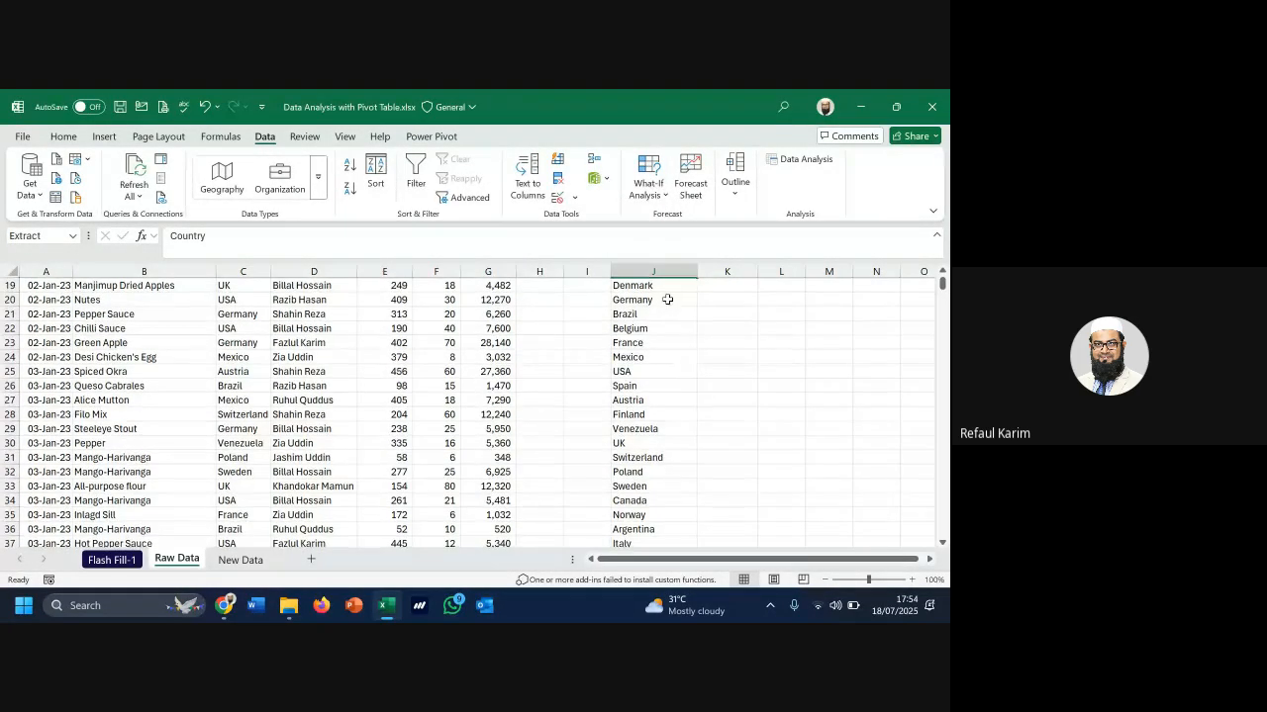
Select the extracted countries Denmark to Canada and bring the Google Meet call forward
left_click_drag(661, 287, 656, 505)
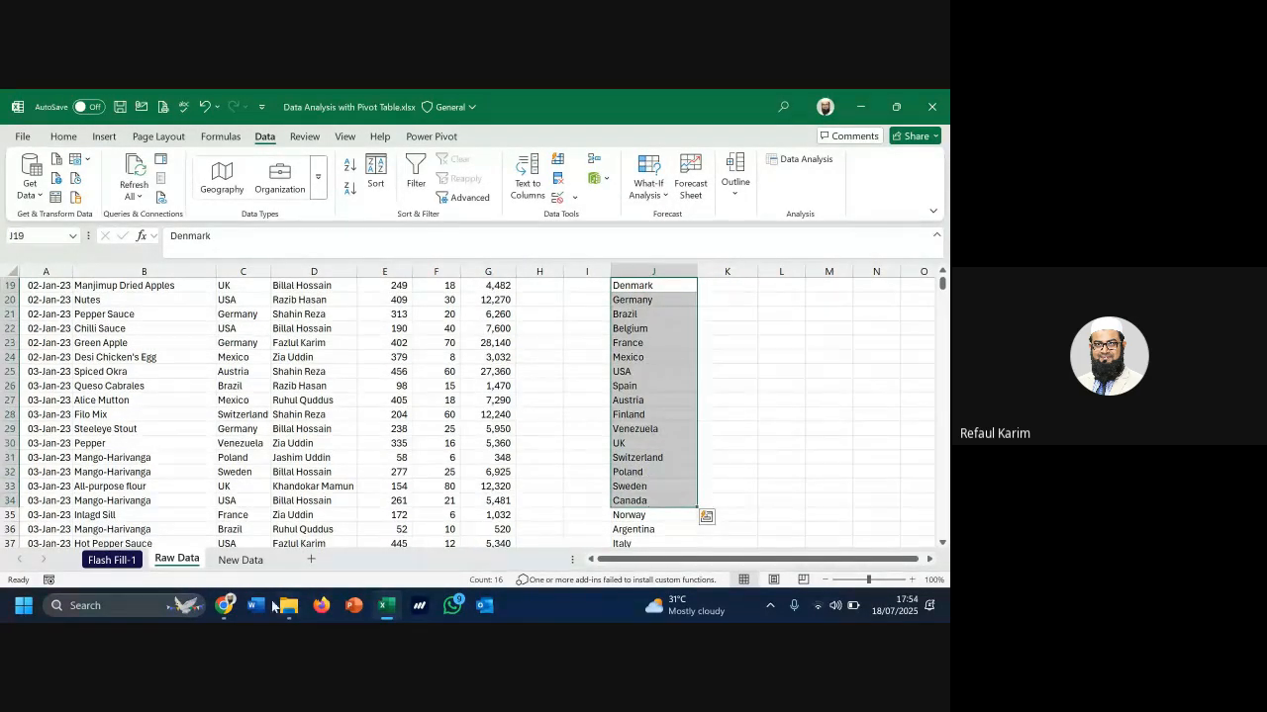
mouse_move(224, 605)
left_click(139, 524)
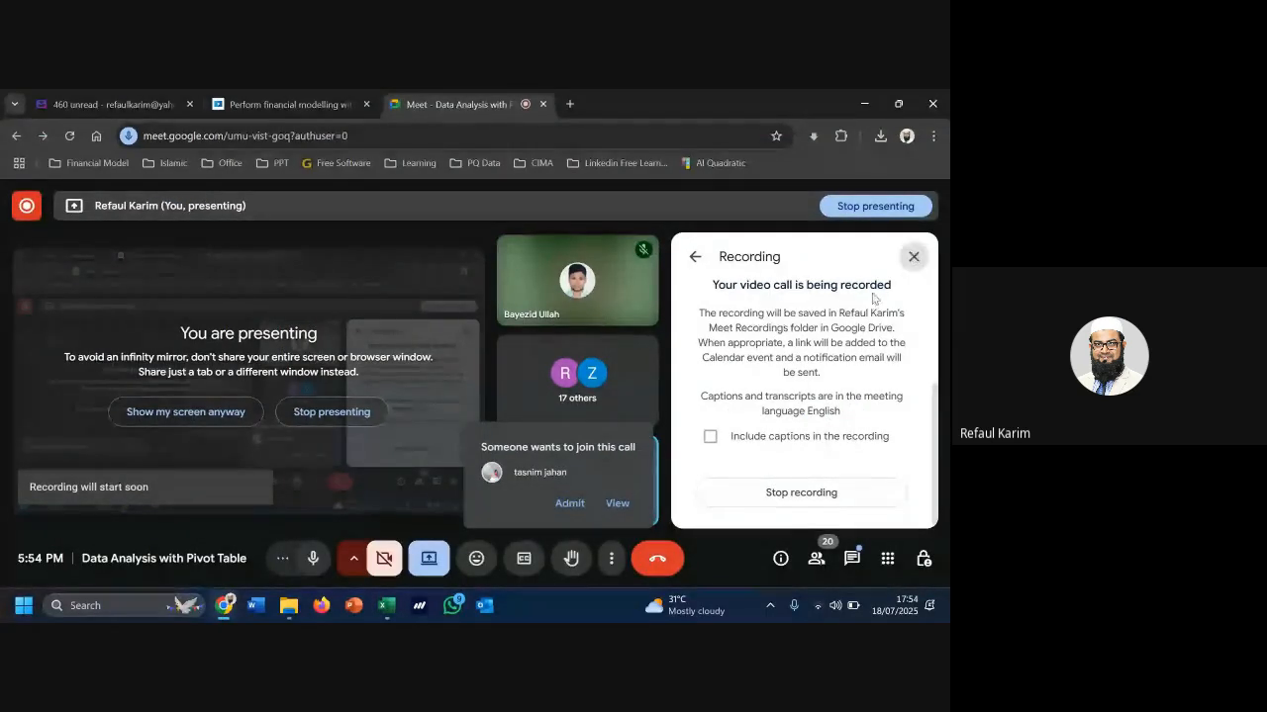
Close the Recording panel, admit all waiting people from People, and minimize Chrome
left_click(913, 256)
left_click(890, 502)
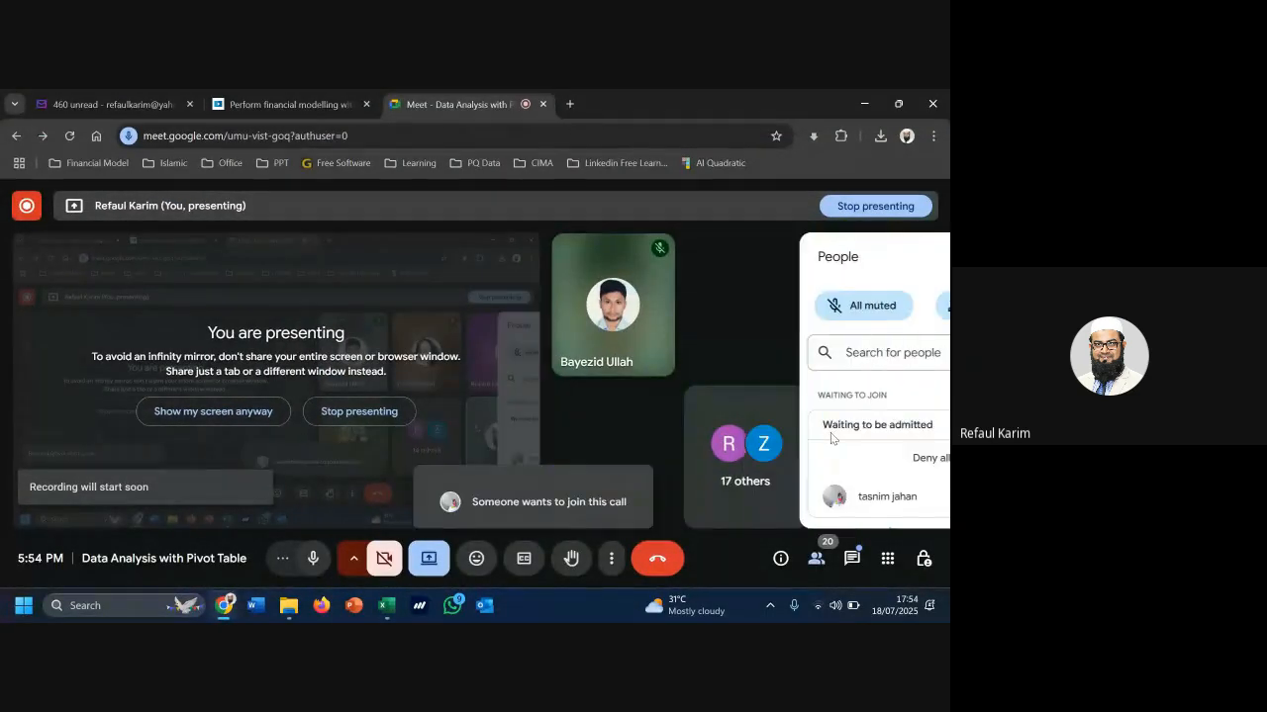
left_click(877, 457)
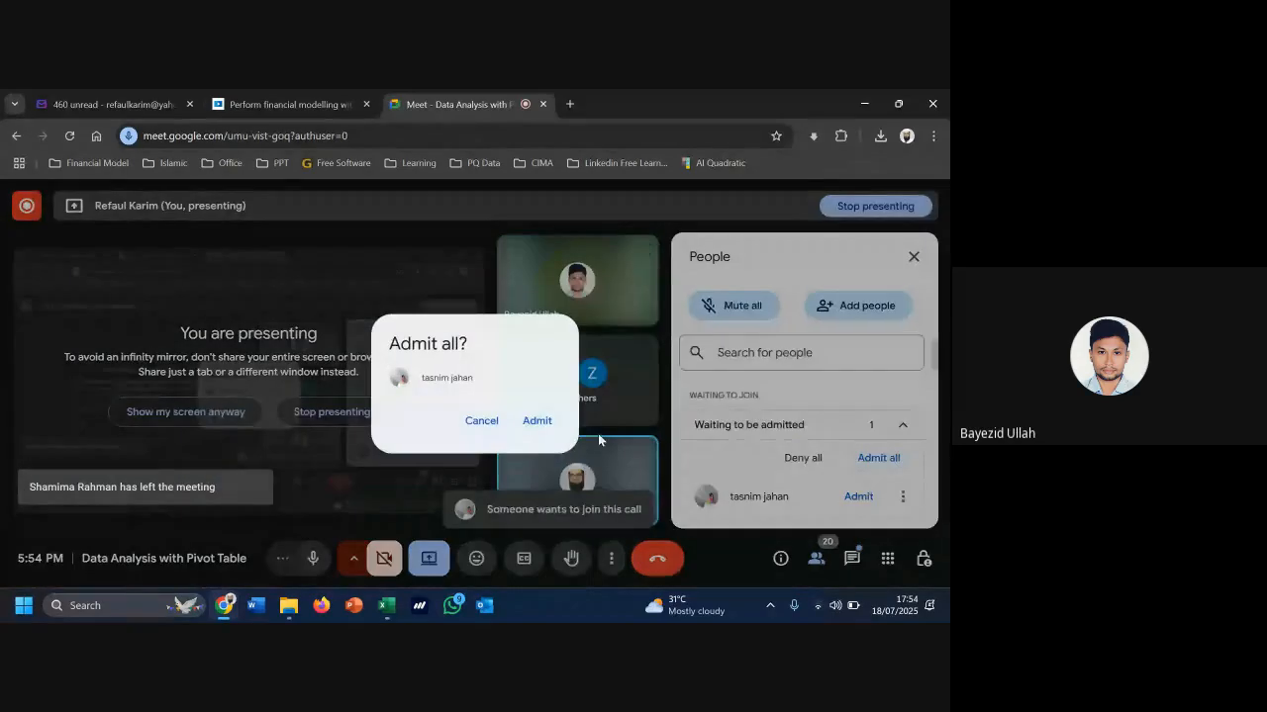
left_click(537, 422)
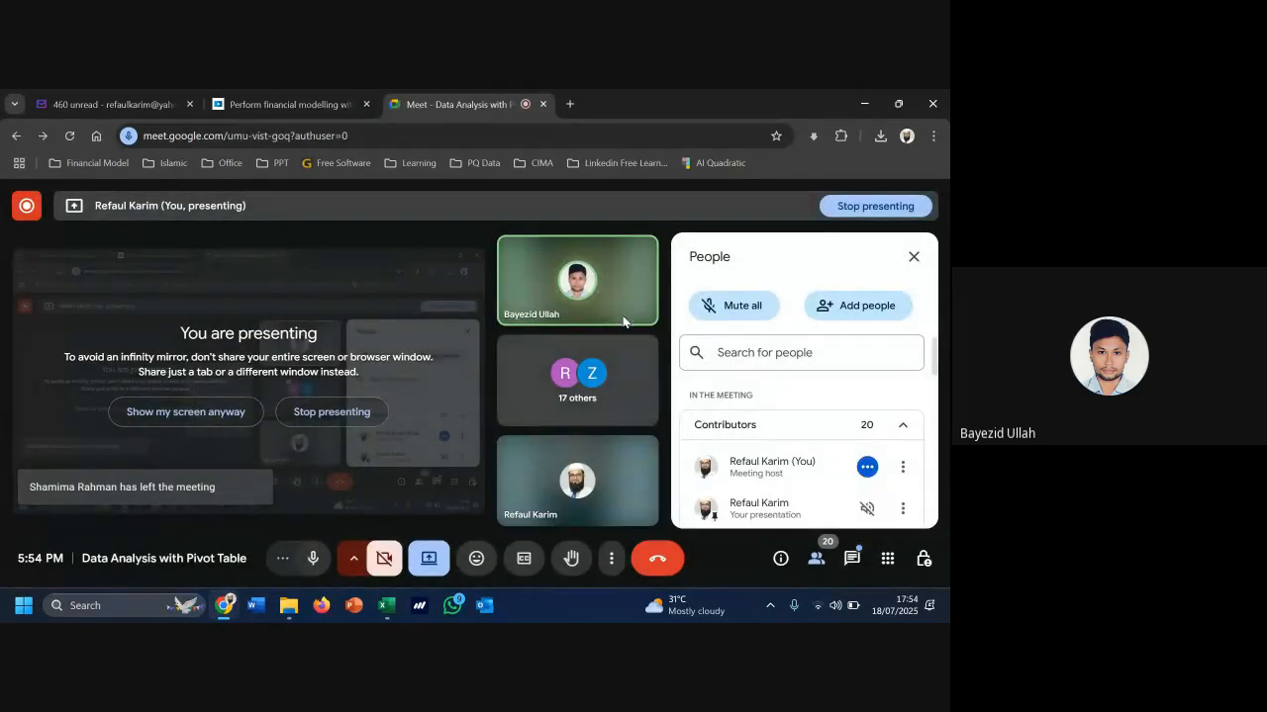
left_click(856, 103)
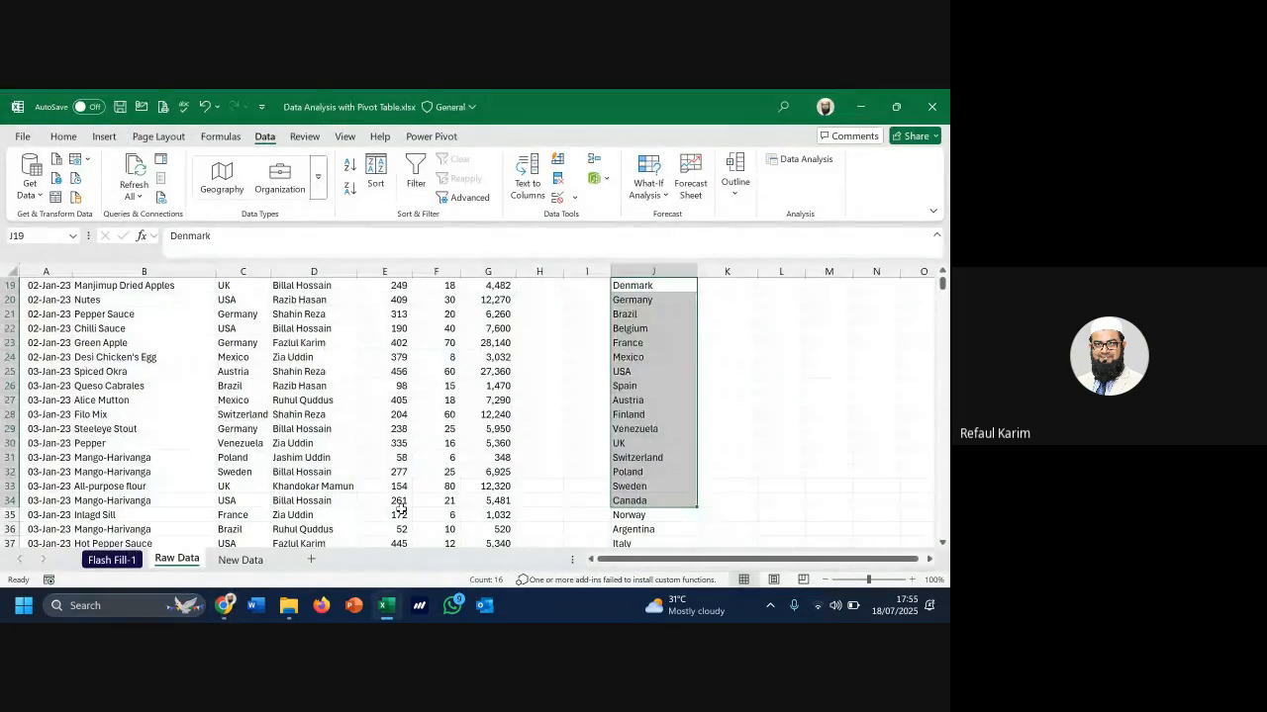
Check the grand total formula in K3 and look over the country list
scroll(669, 435, "up", 2)
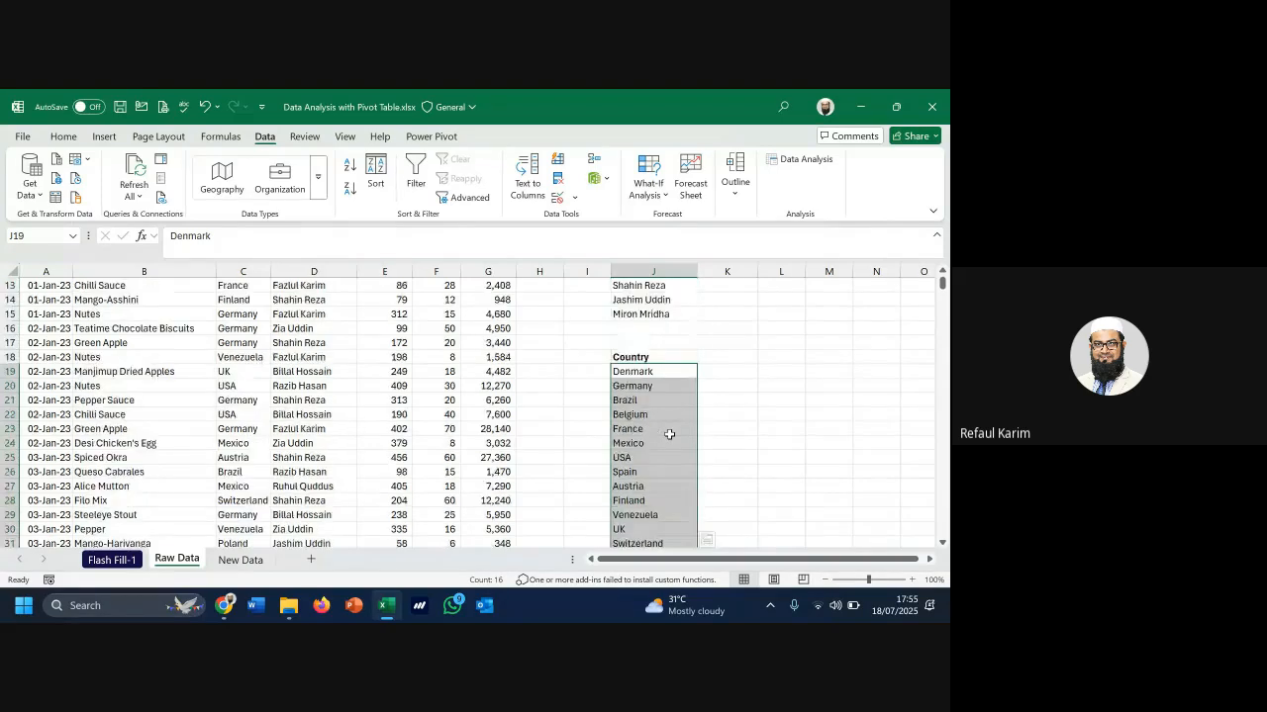
scroll(671, 435, "up", 4)
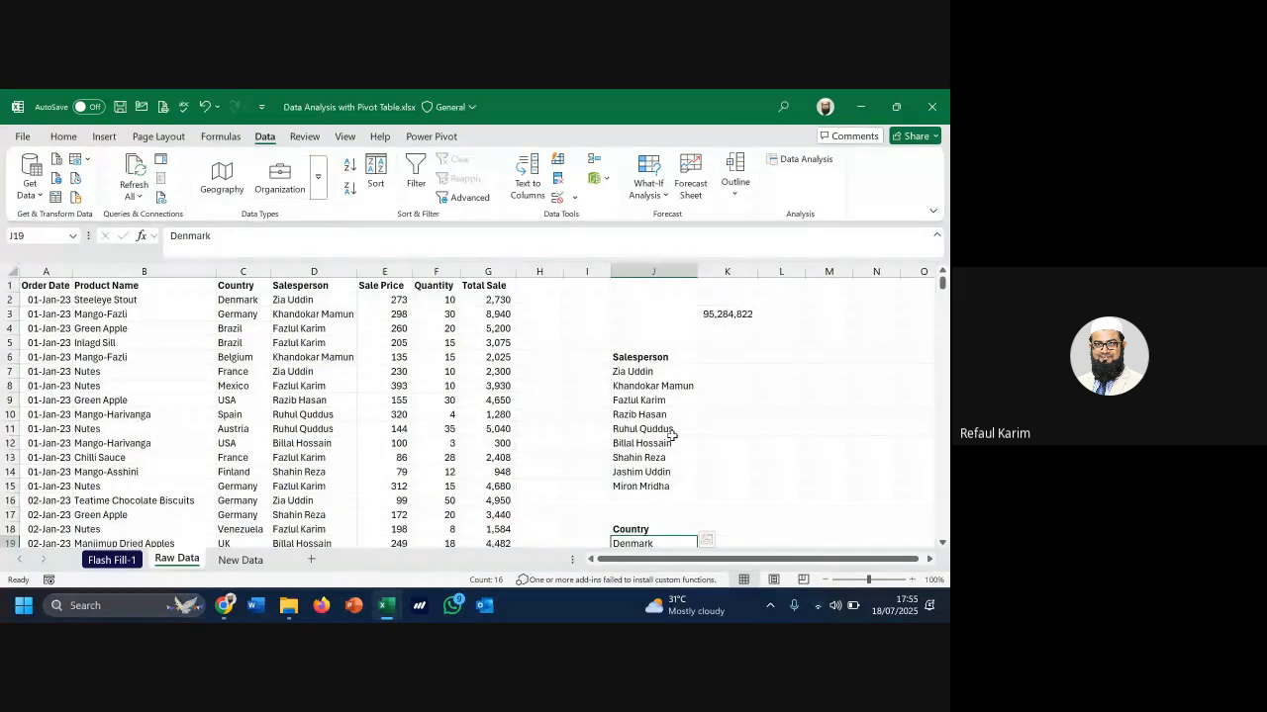
left_click(726, 314)
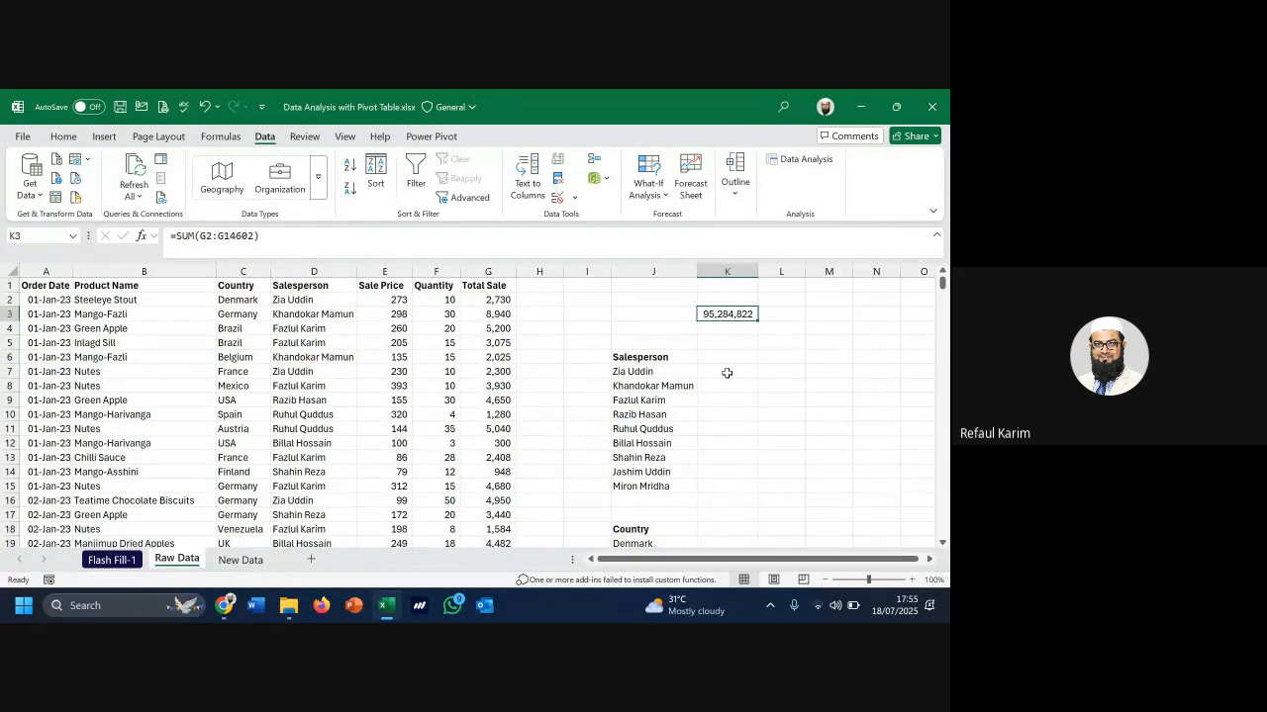
scroll(727, 373, "down", 4)
left_click_drag(641, 372, 683, 570)
scroll(677, 547, "down", 4)
scroll(676, 546, "up", 4)
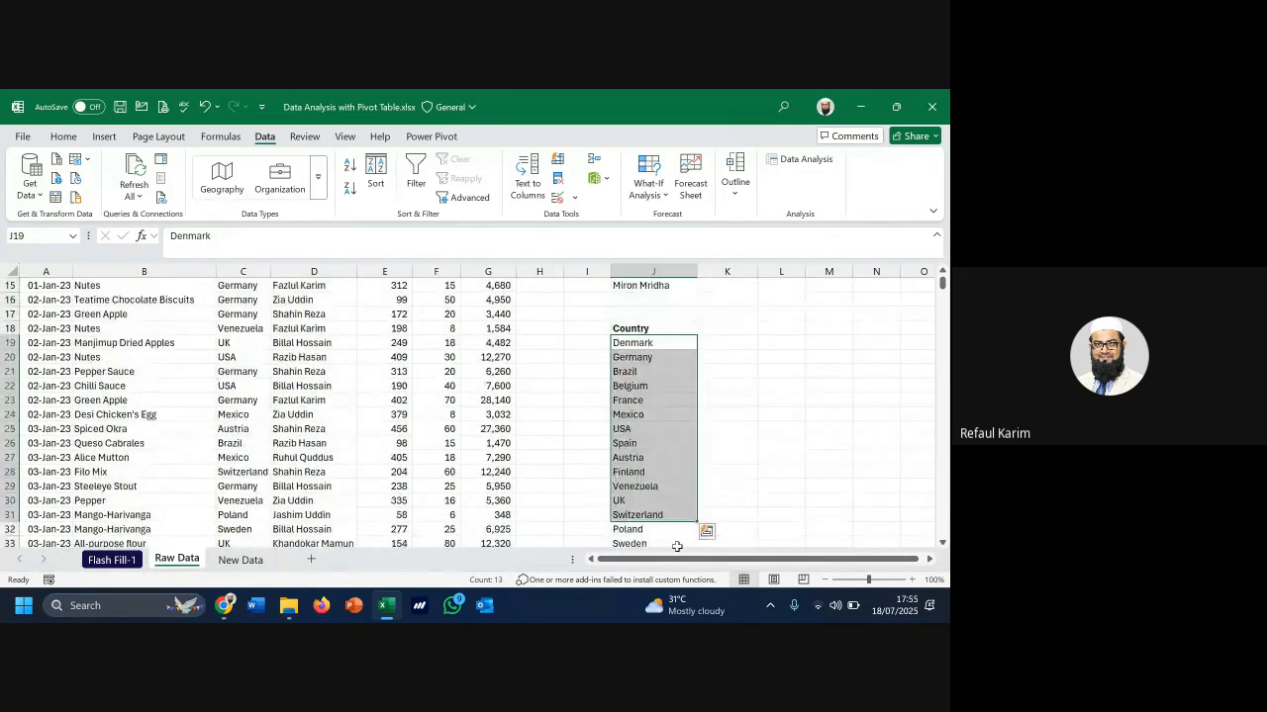
Start a SUMIF formula in K19 beside Denmark
left_click(730, 343)
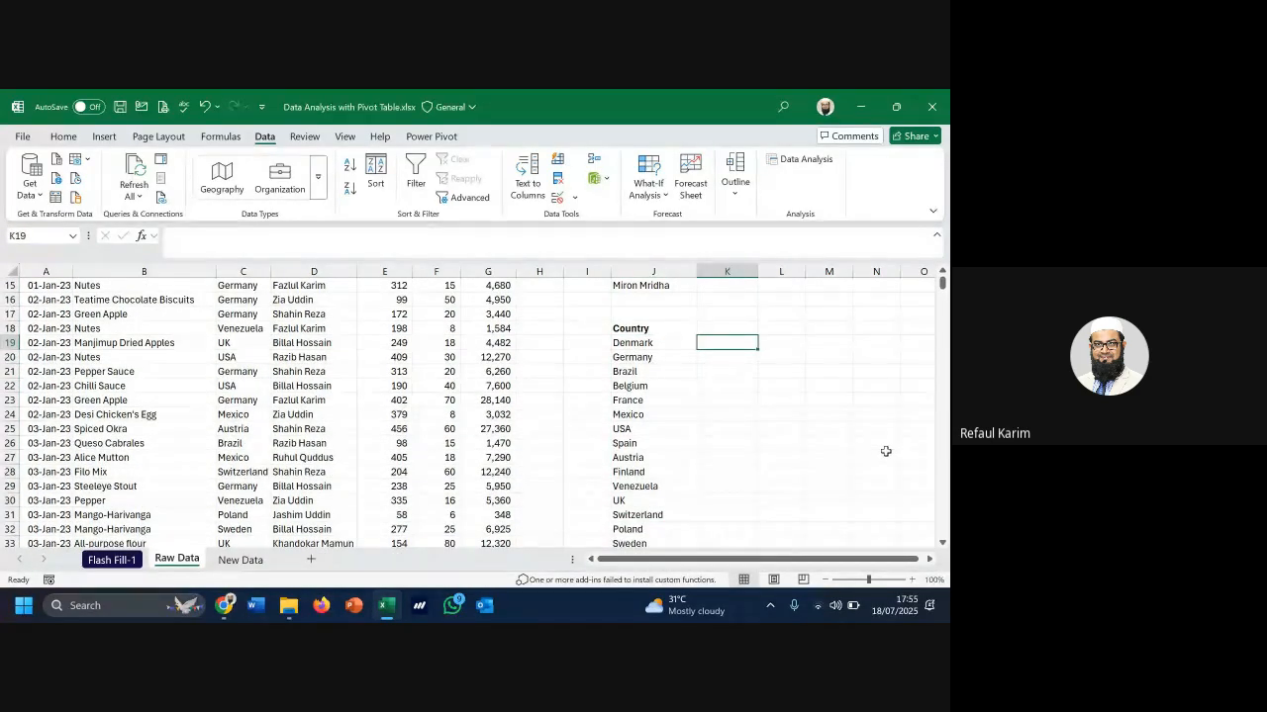
type("=")
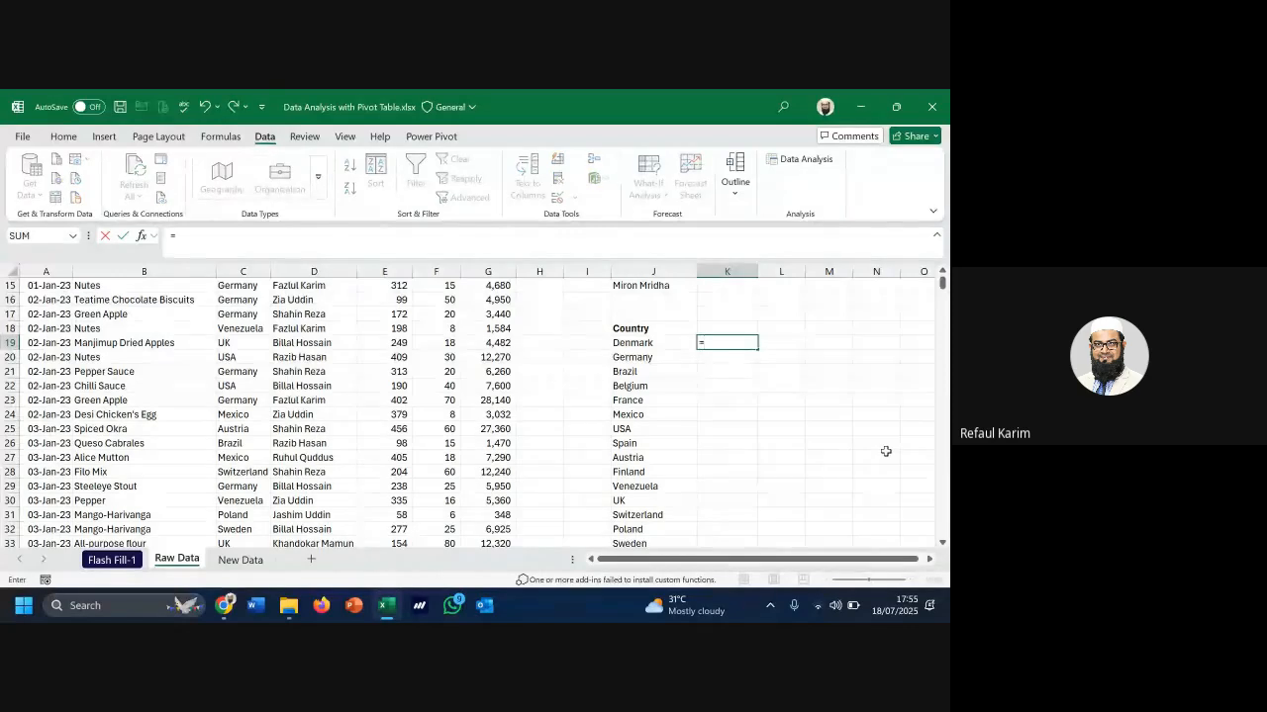
type("su")
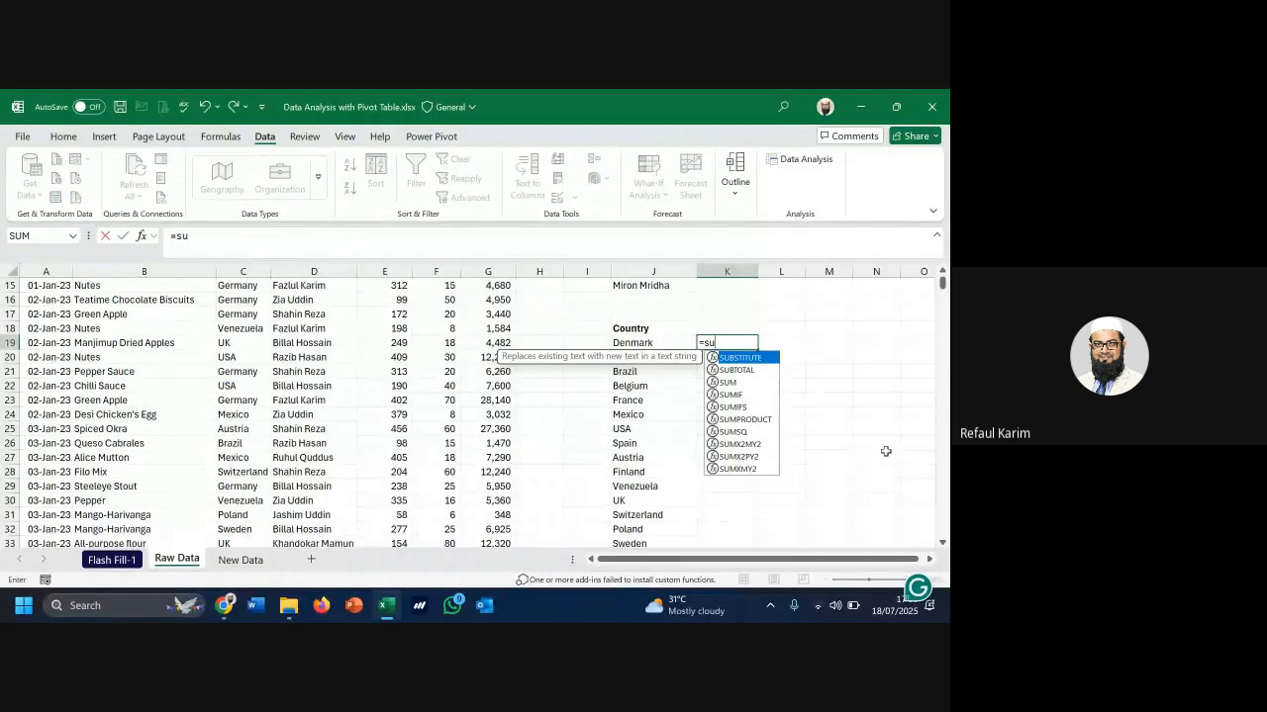
type("m")
key("Down")
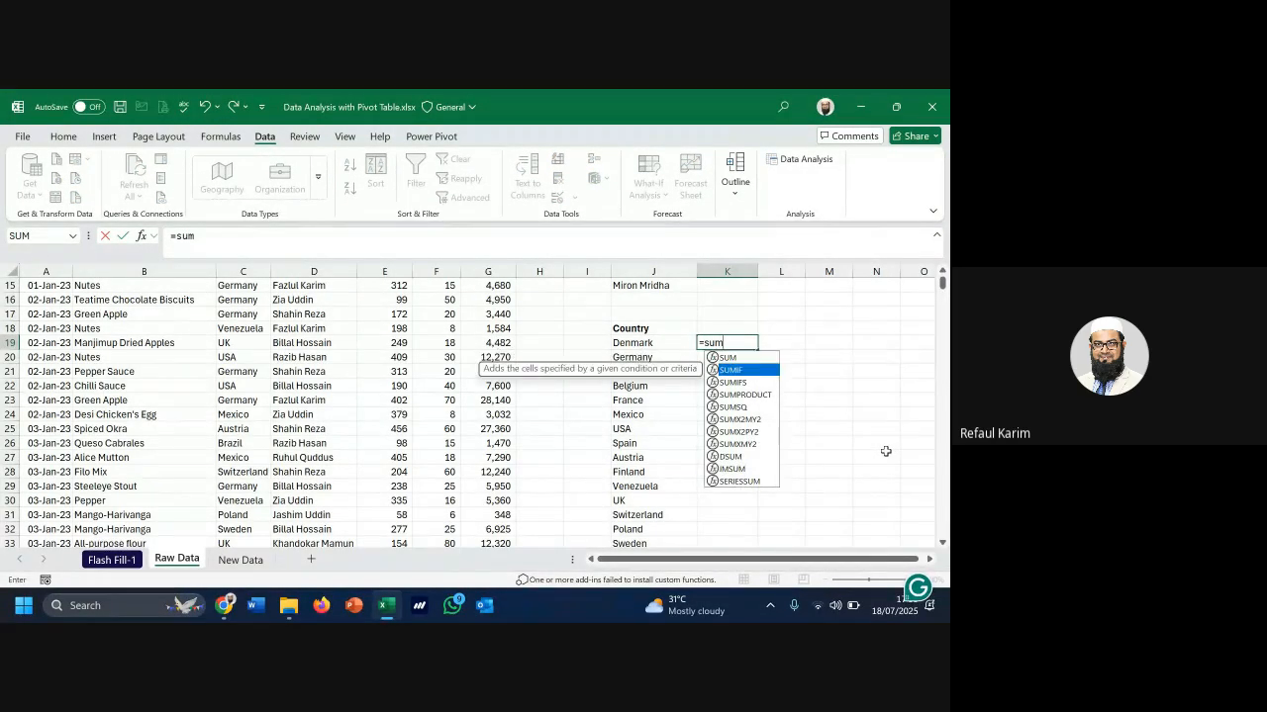
key("Tab")
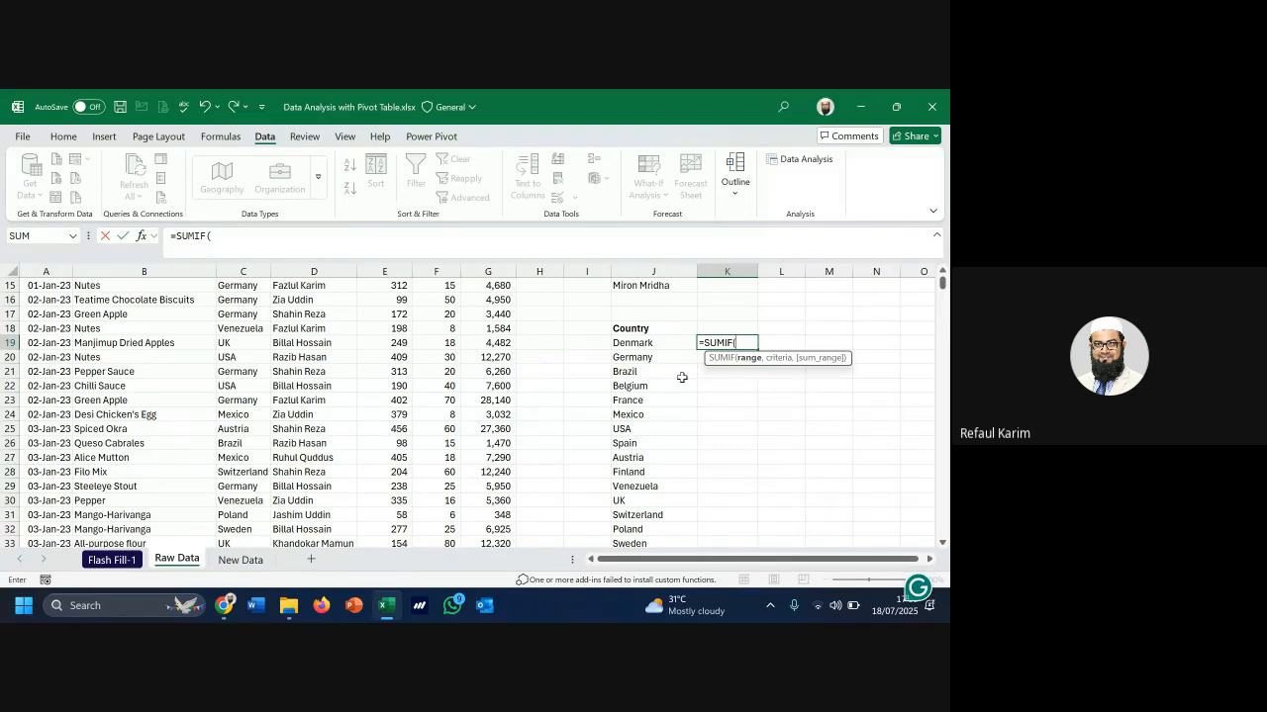
scroll(243, 366, "up", 5)
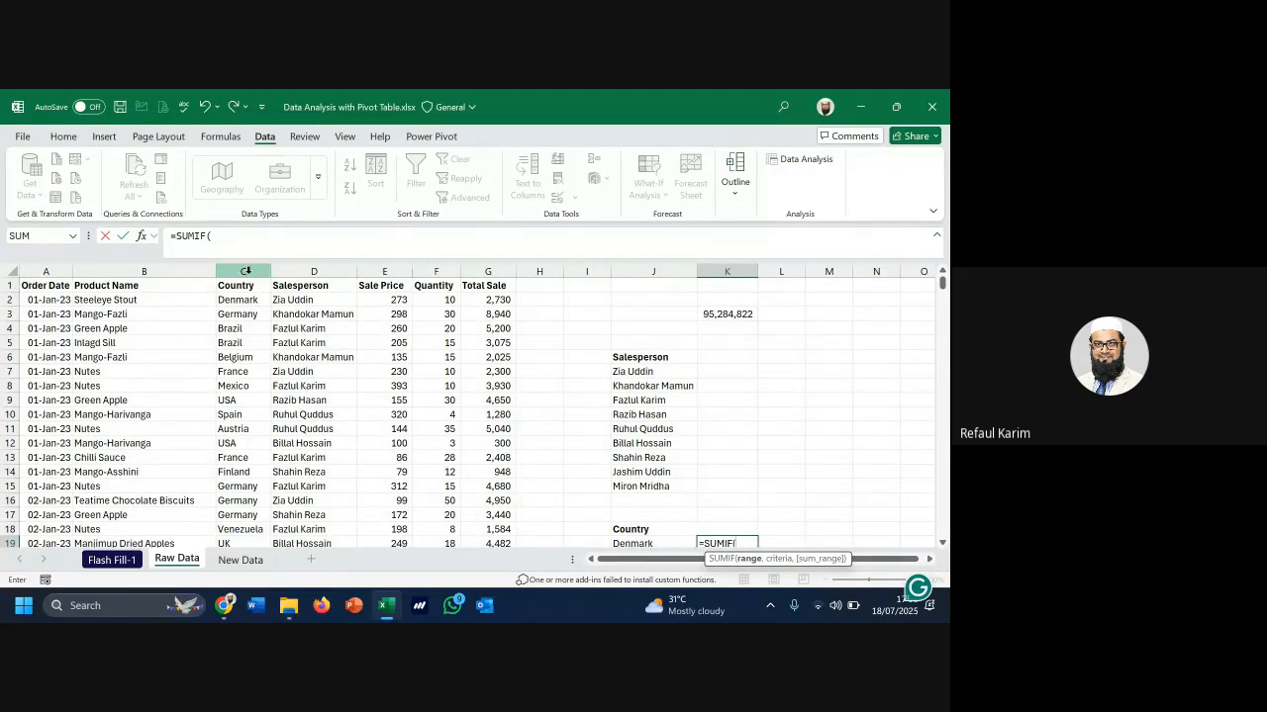
Complete it as =SUMIF(C:C,J19,G:G), giving Denmark 2210886
left_click(247, 270)
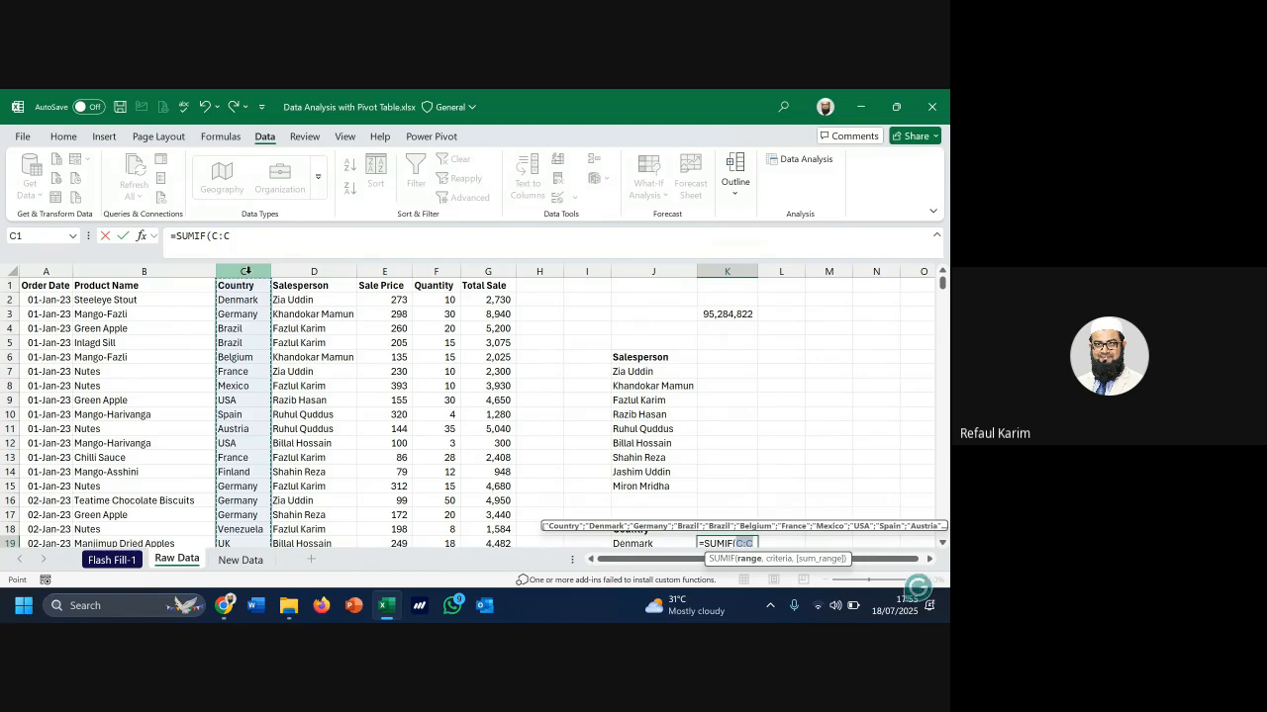
type(",")
scroll(673, 406, "down", 3)
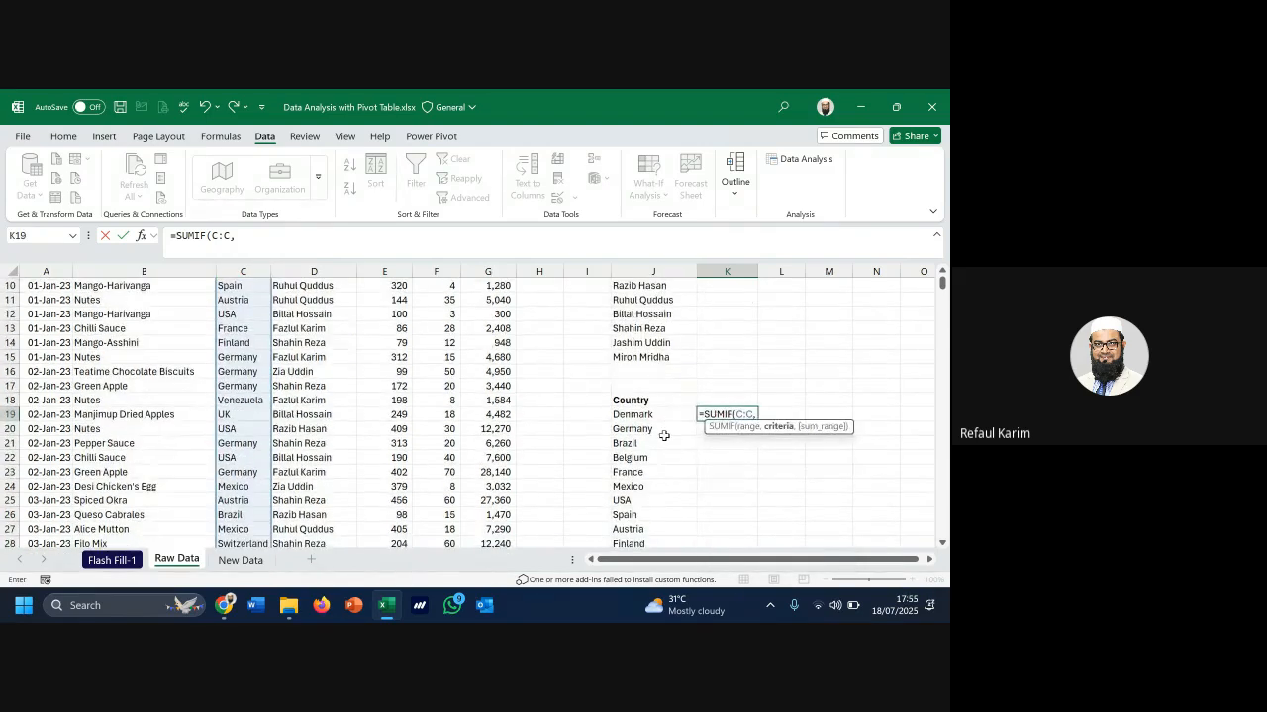
left_click(637, 416)
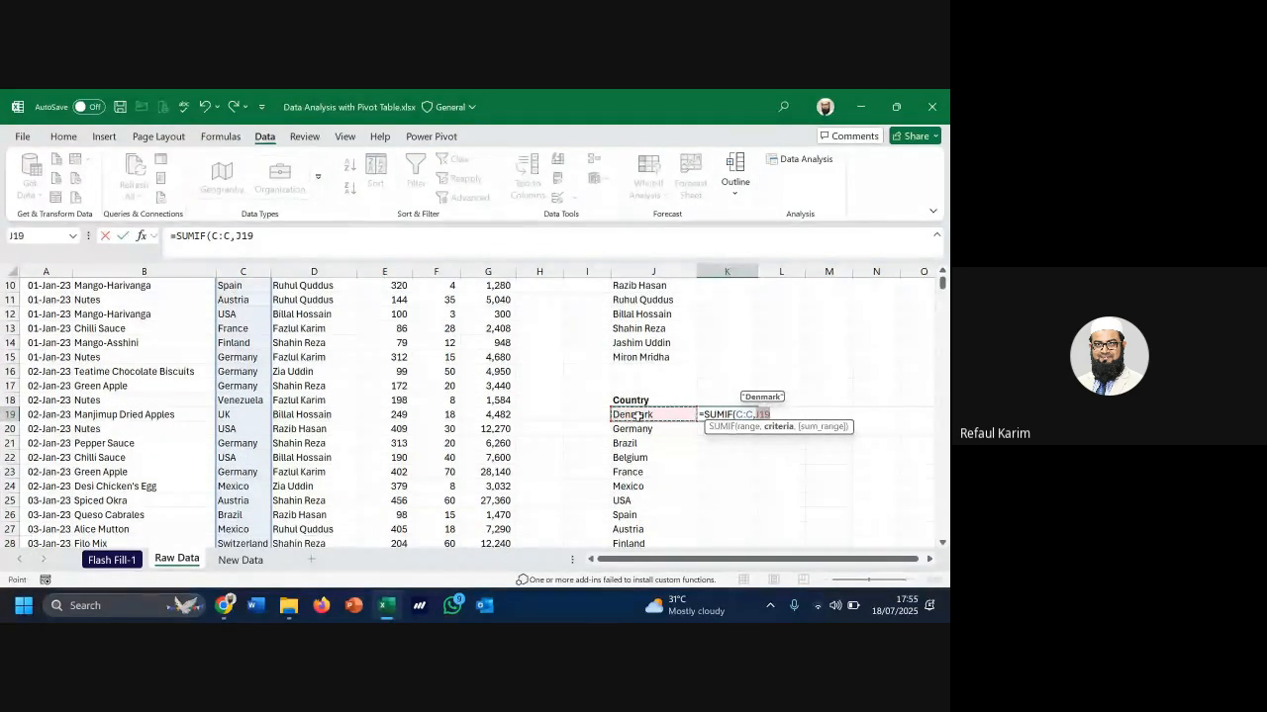
type(",")
scroll(479, 380, "up", 3)
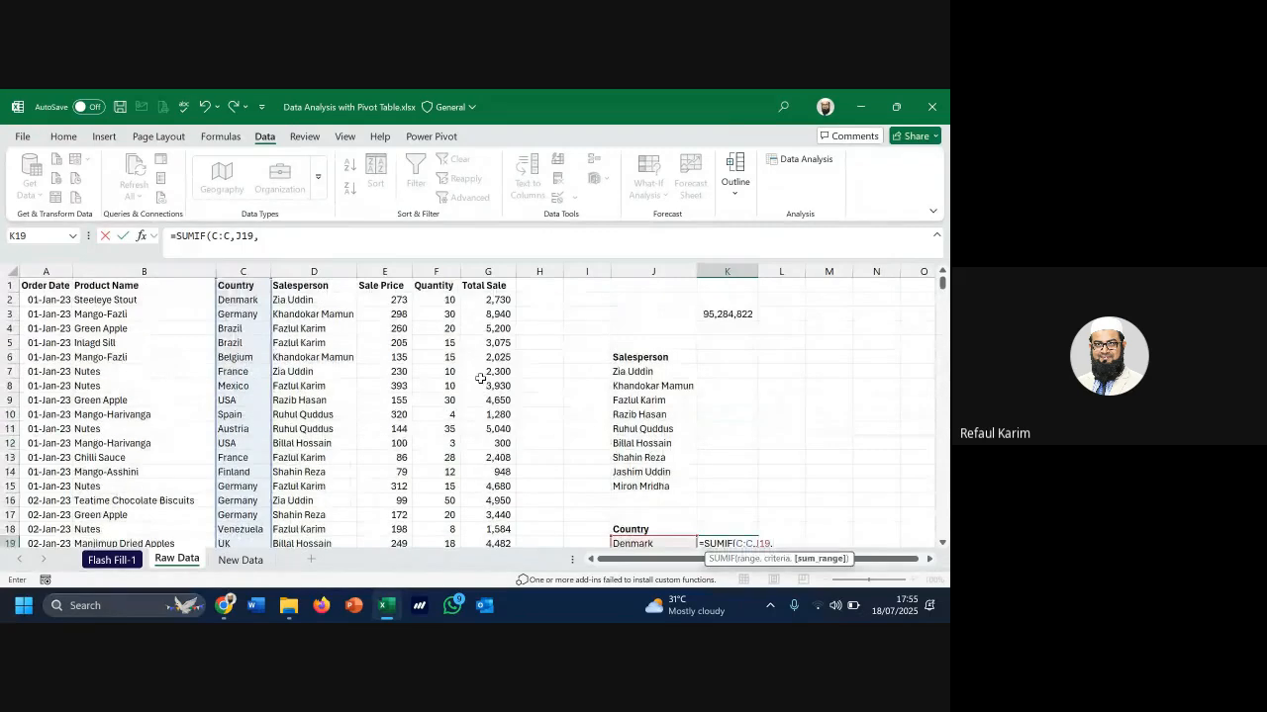
left_click(505, 271)
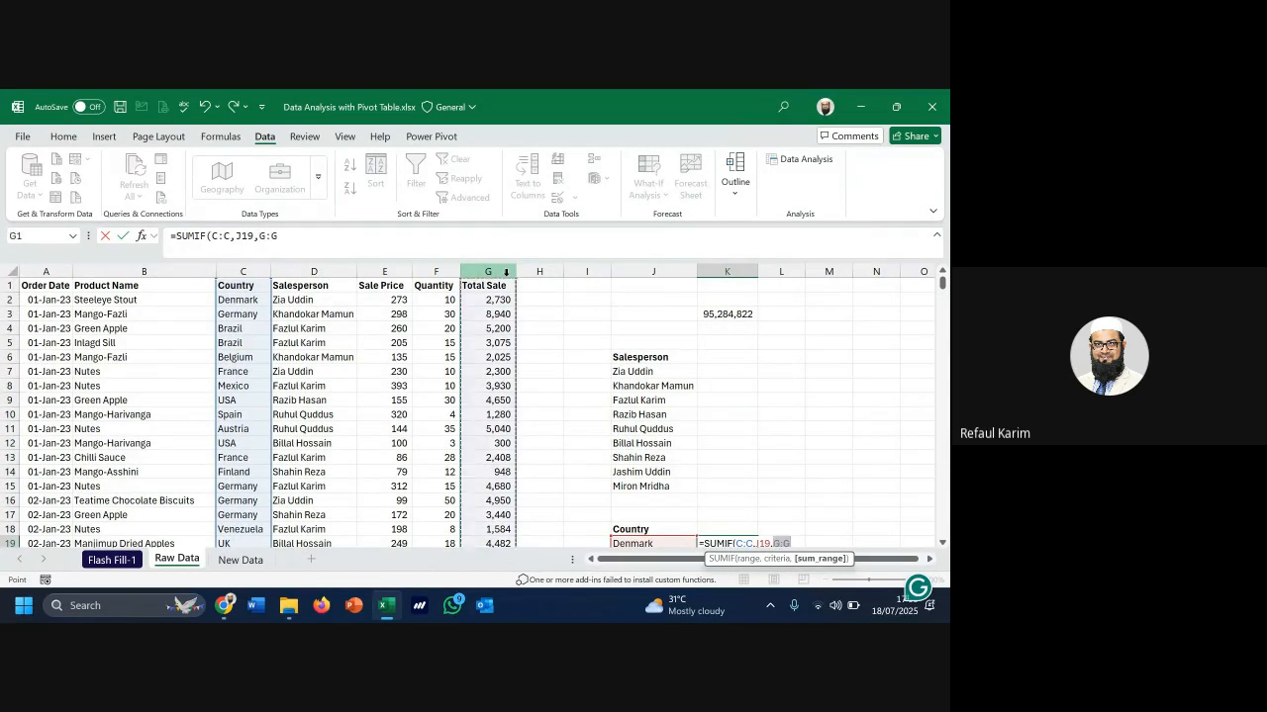
key("Return")
Clear the Denmark formula from K19
scroll(727, 431, "down", 3)
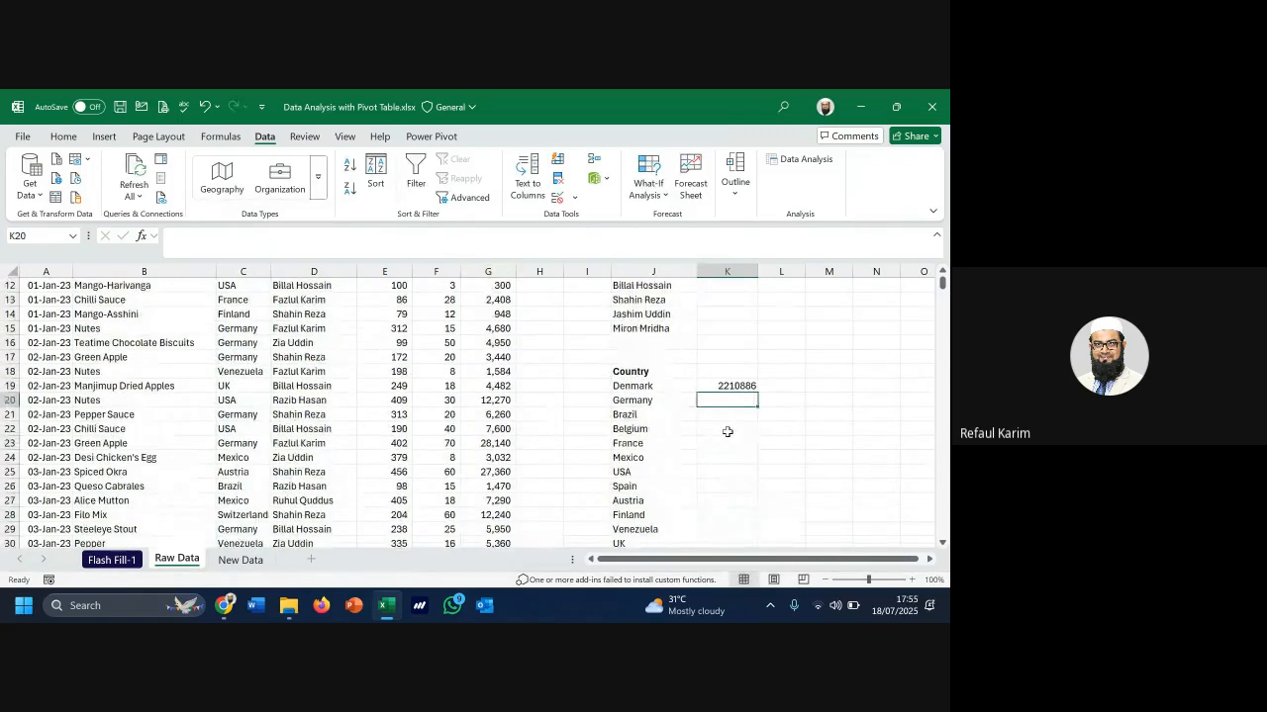
left_click(741, 385)
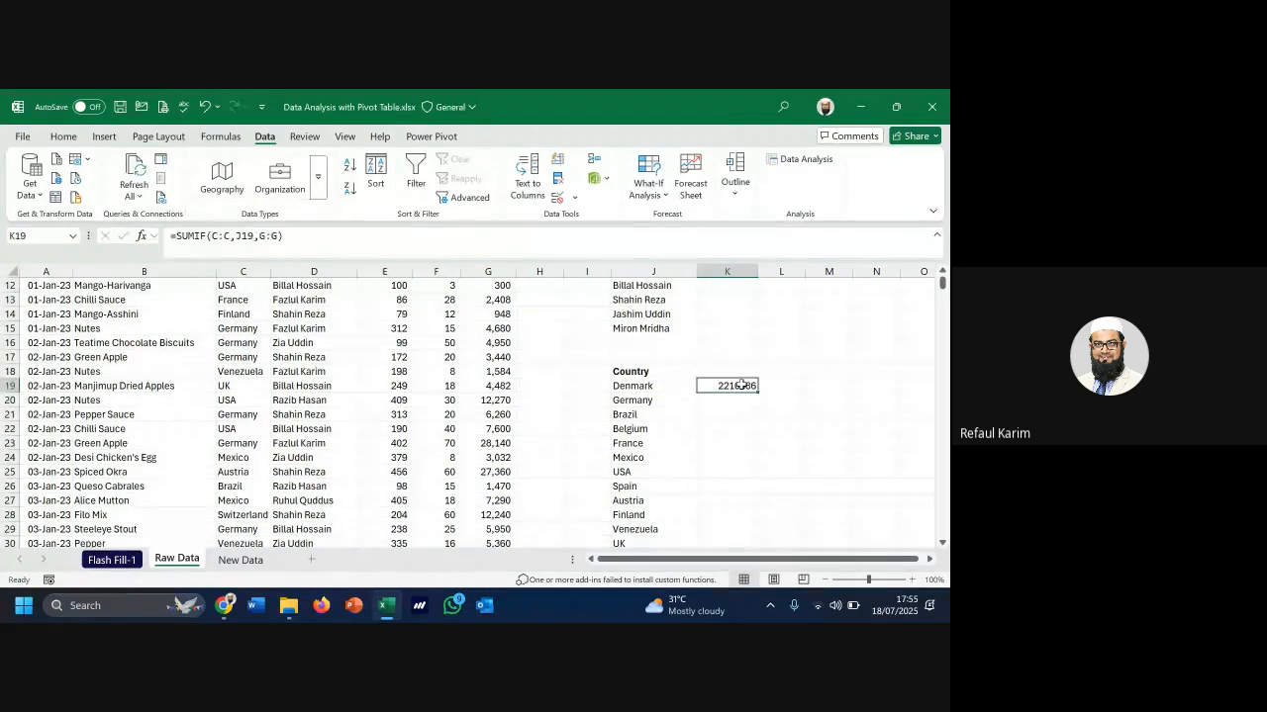
key("Delete")
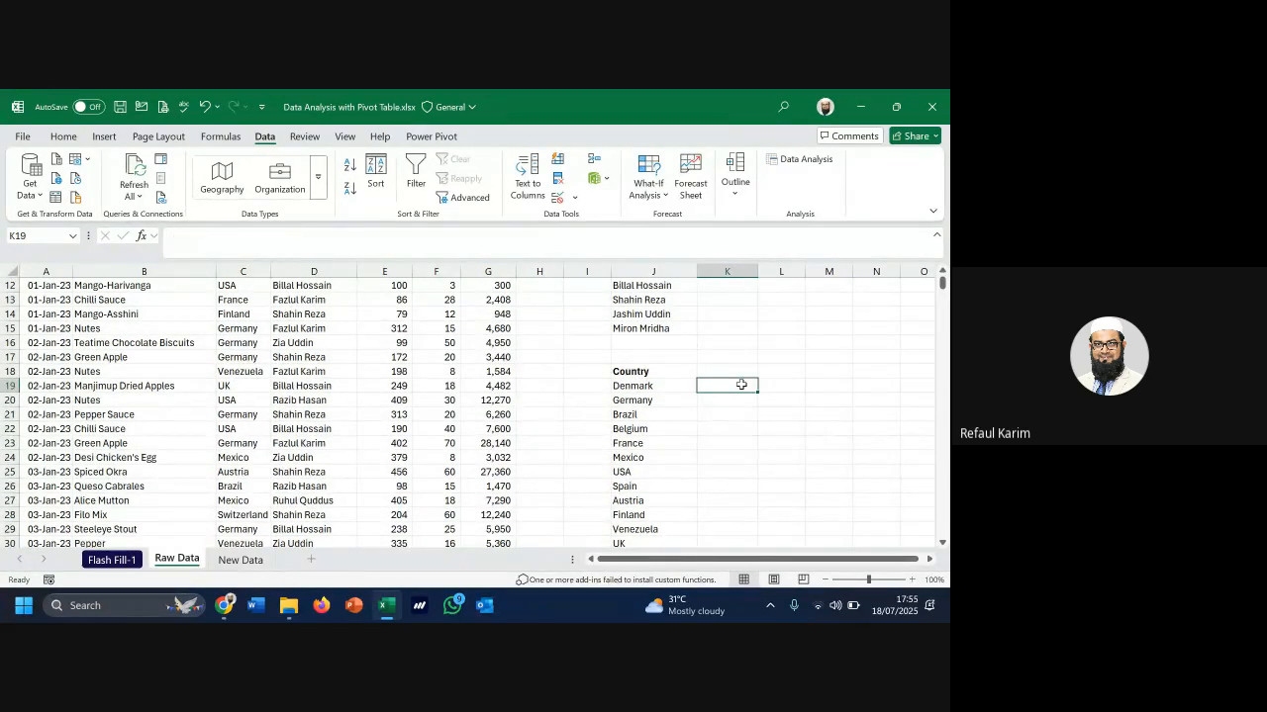
Re-enter =SUMIF(C:C,J19,G:G) in K19 to total Denmark's sales
type("=sum")
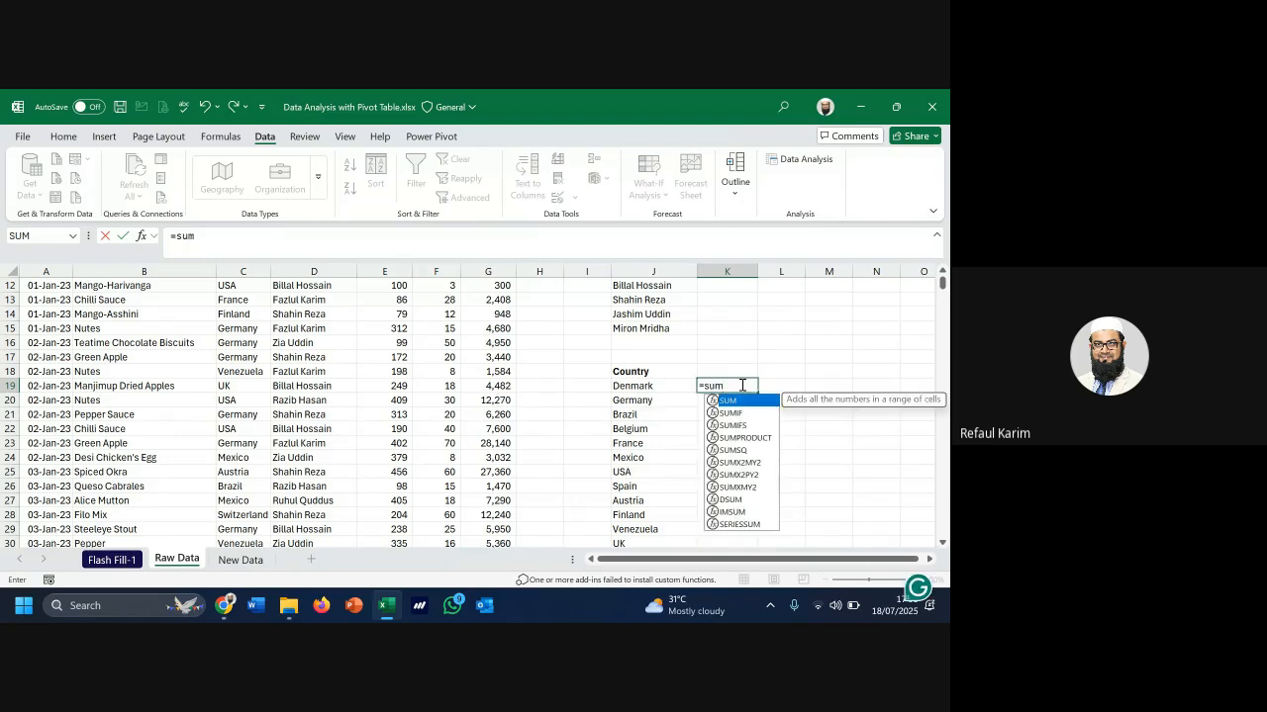
key("Tab")
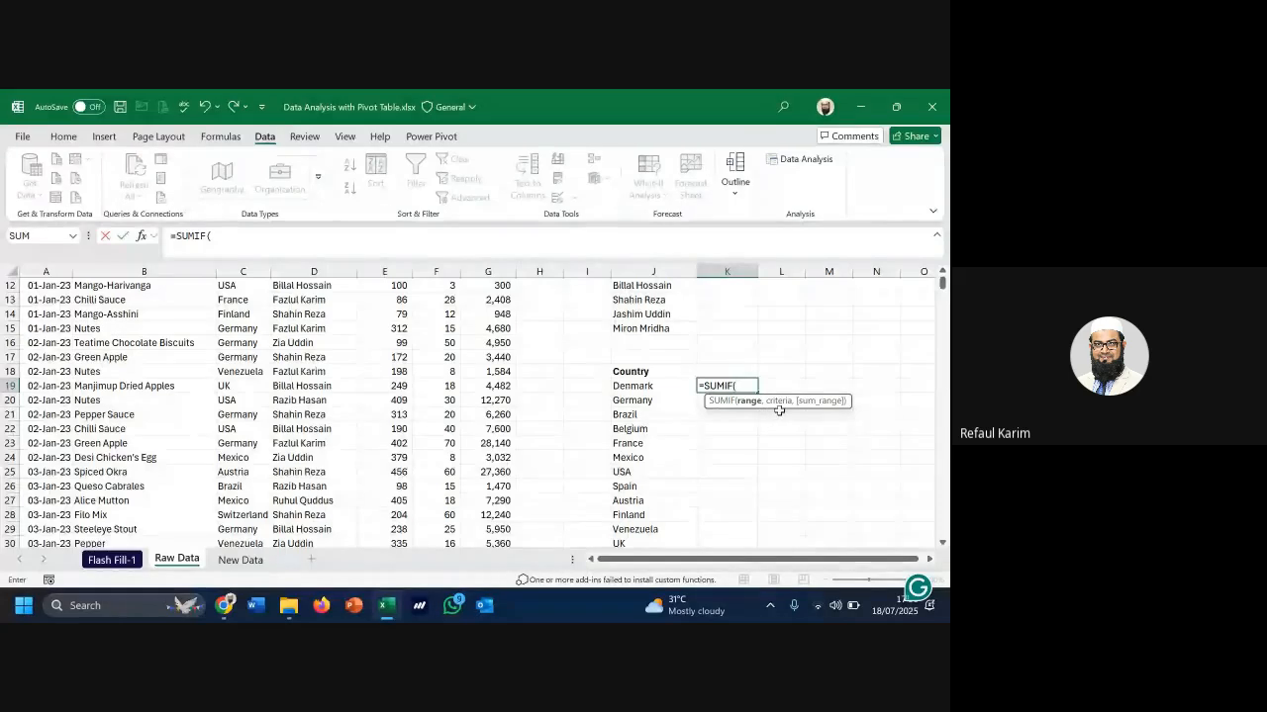
left_click_drag(781, 393, 767, 303)
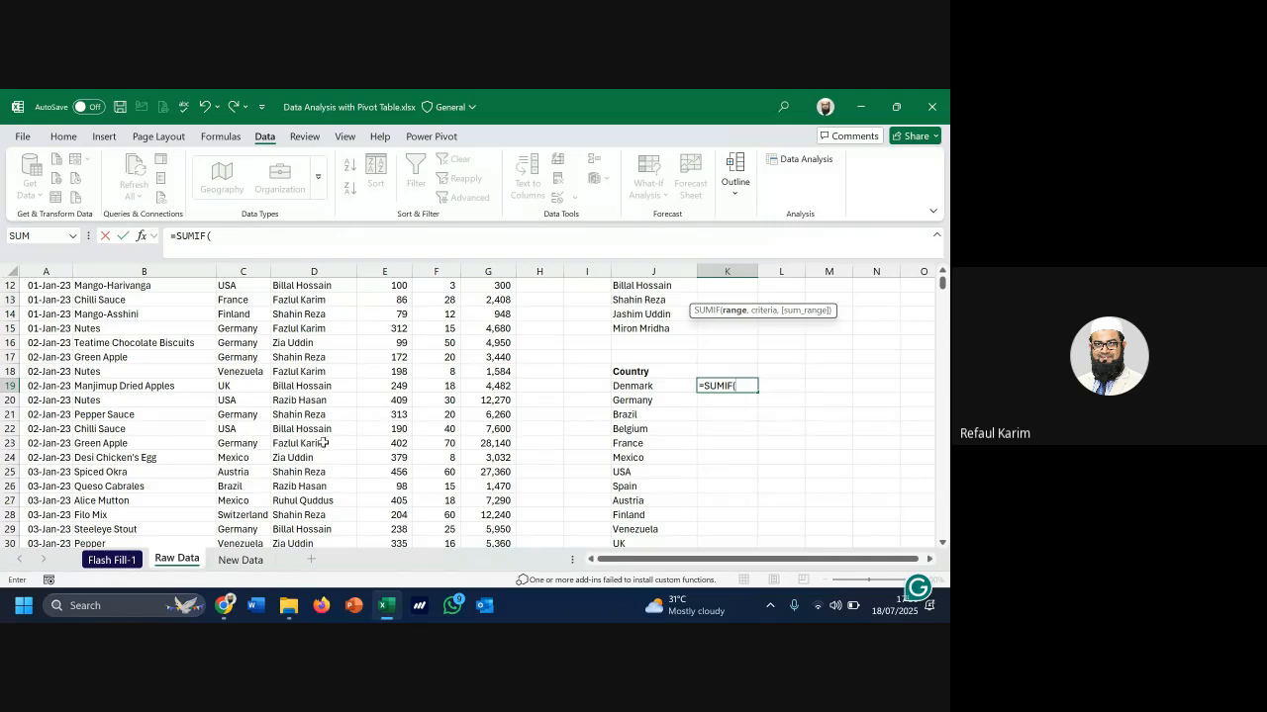
scroll(286, 446, "up", 4)
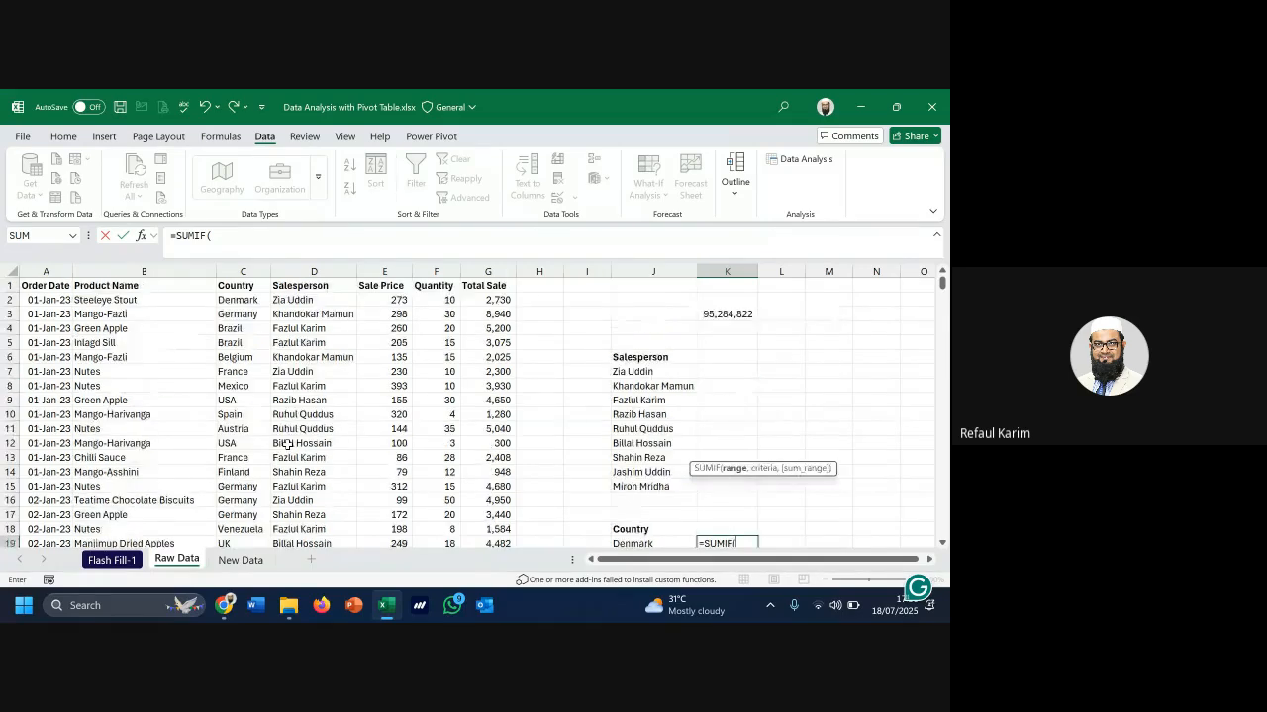
left_click(242, 271)
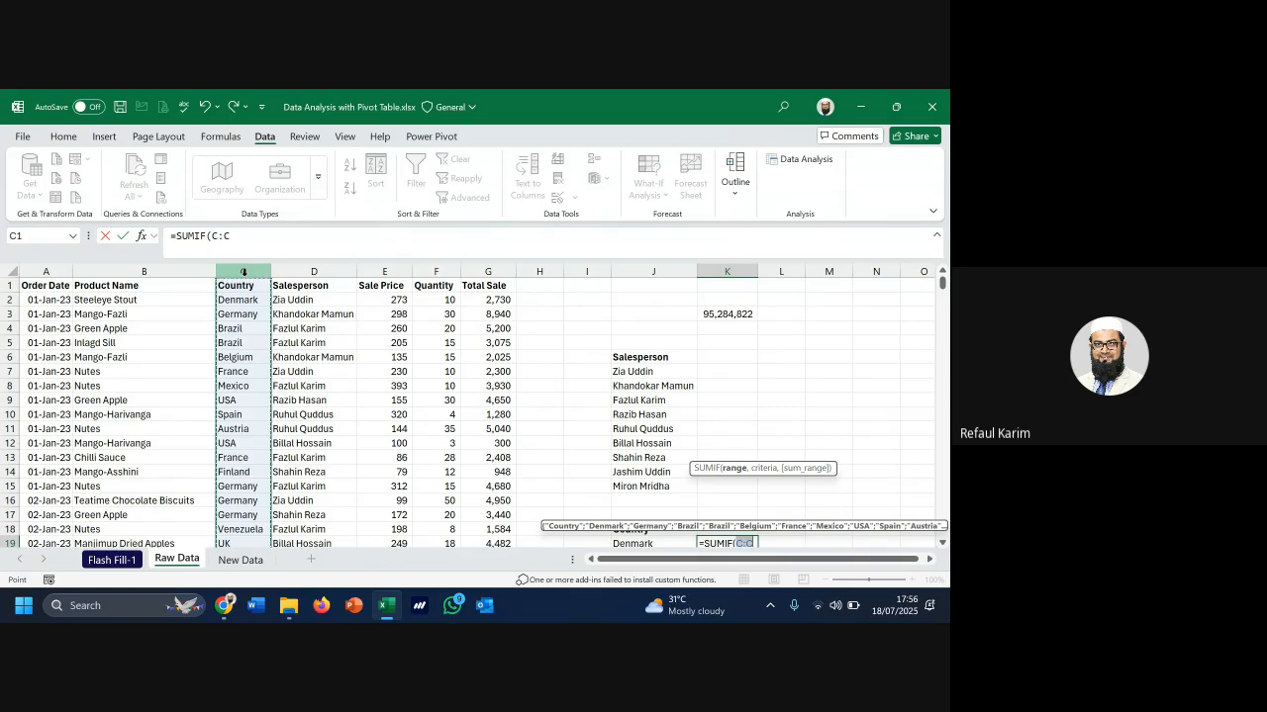
type(",")
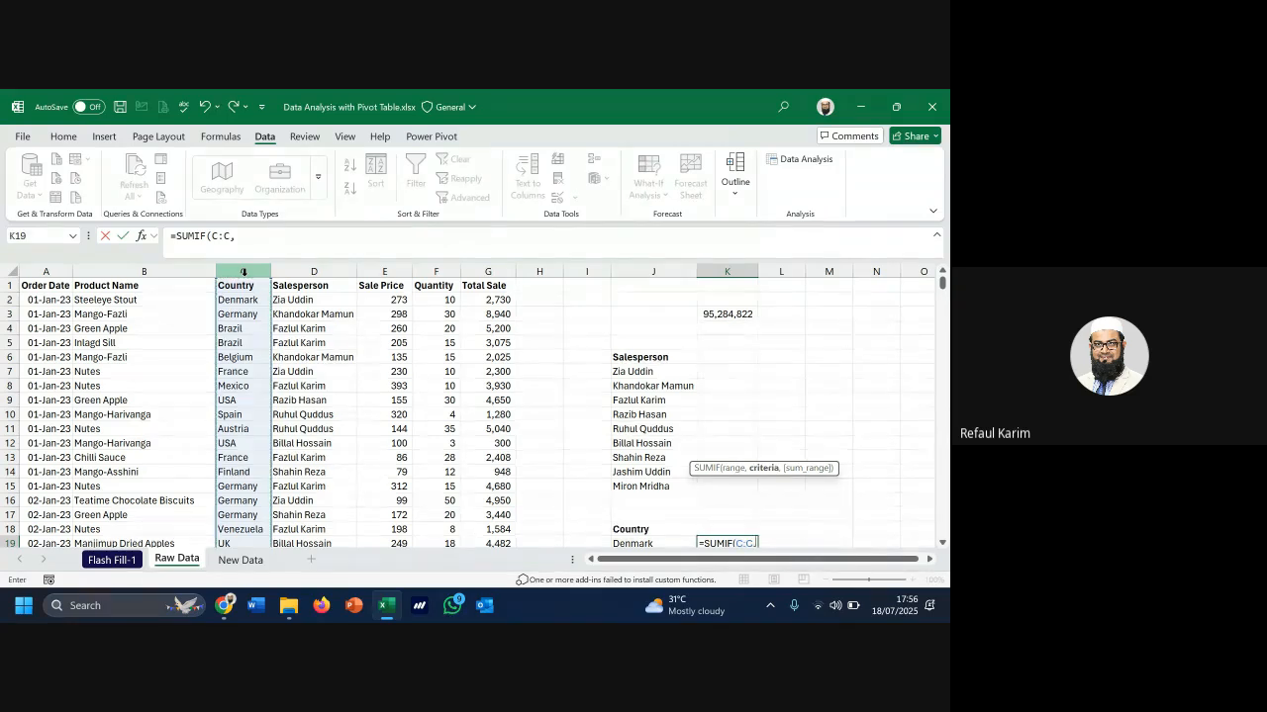
scroll(770, 478, "down", 1)
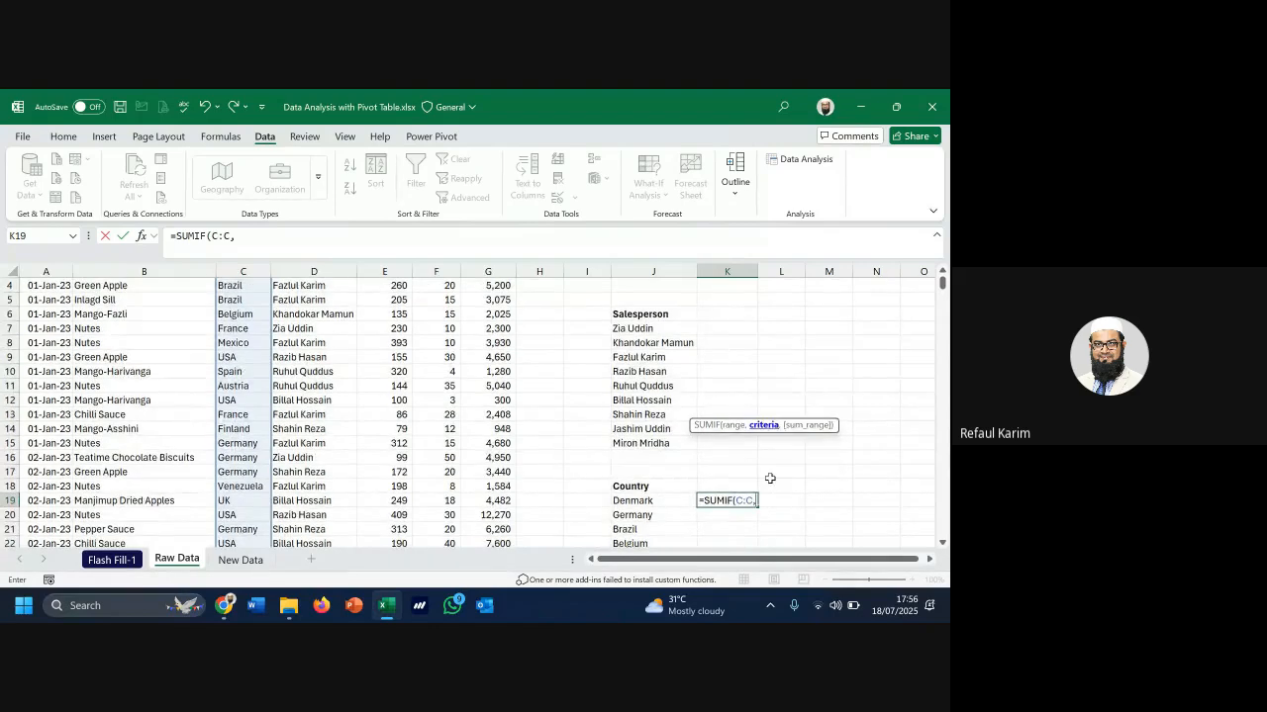
left_click(638, 502)
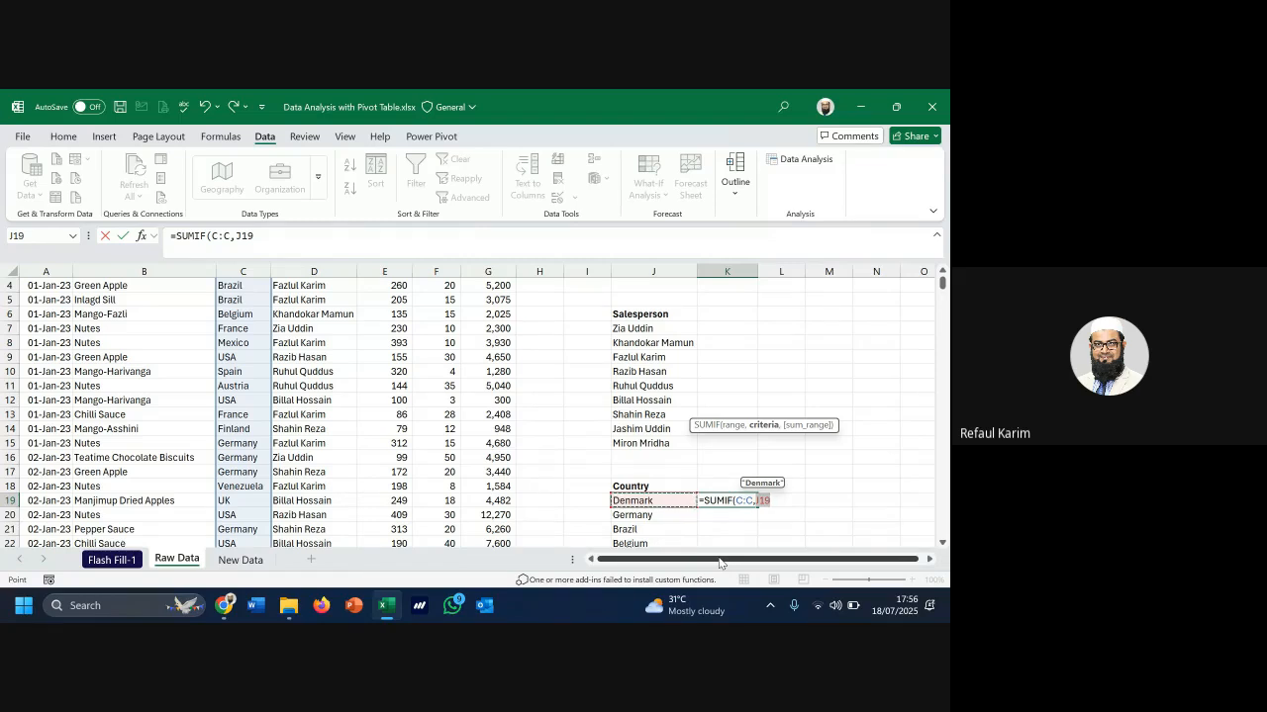
type(",")
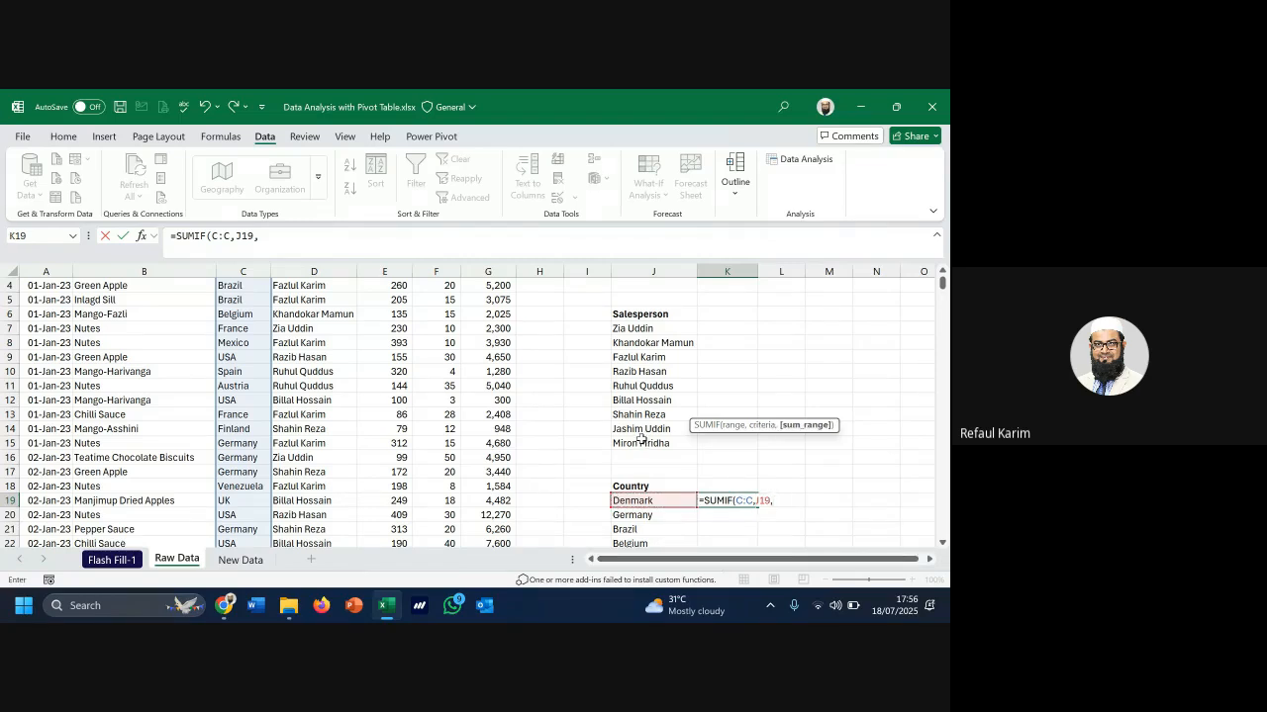
scroll(541, 434, "up", 1)
left_click(489, 271)
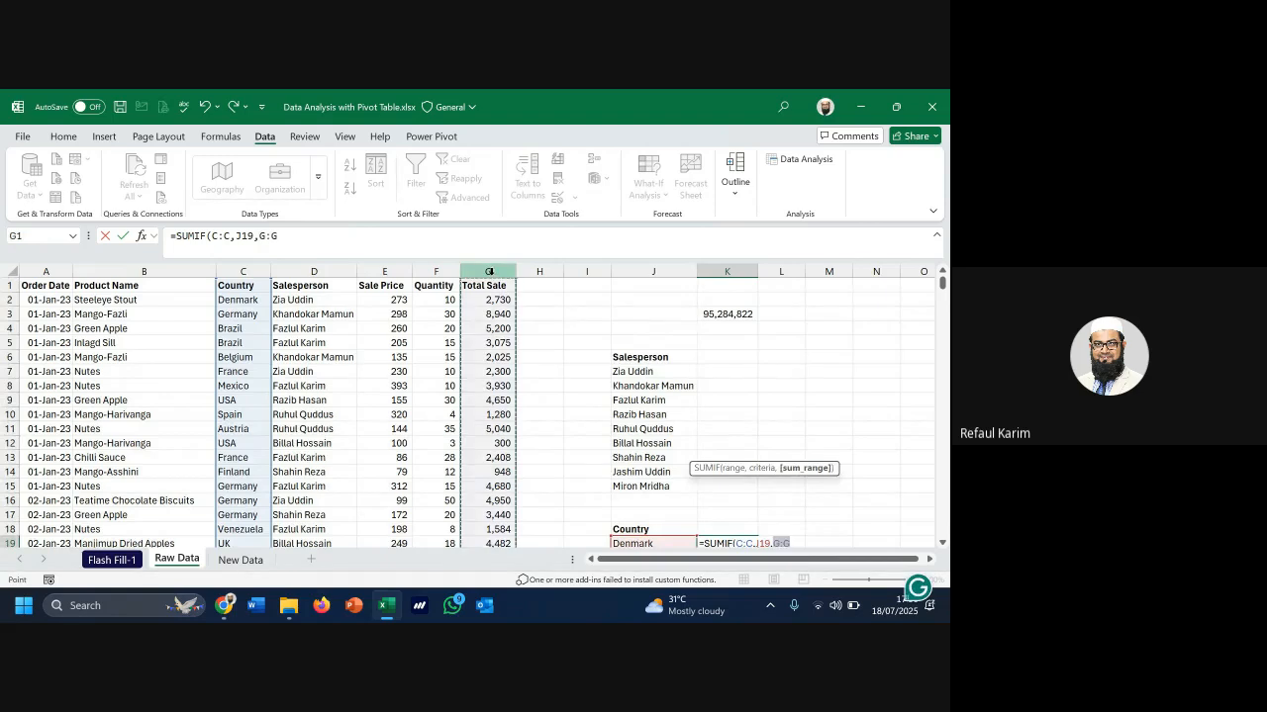
key("Return")
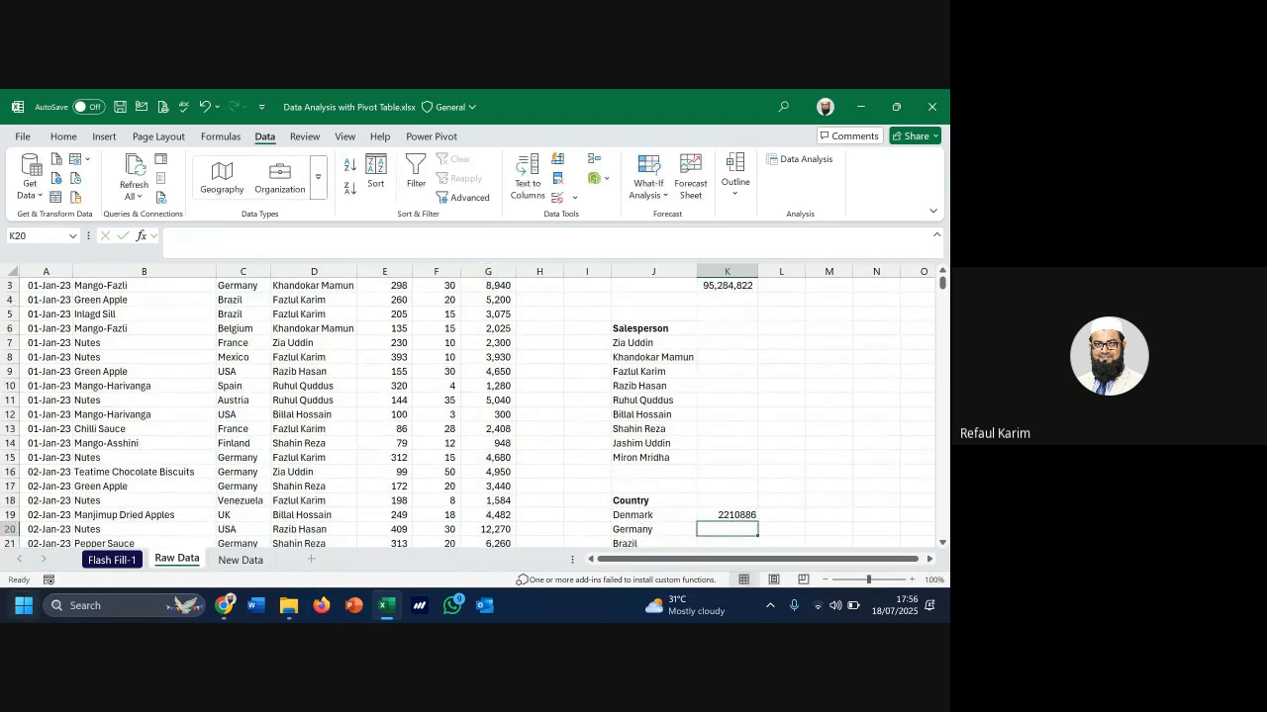
Admit the waiting participant in Google Meet and minimize Chrome back to Excel
mouse_move(223, 606)
left_click(173, 539)
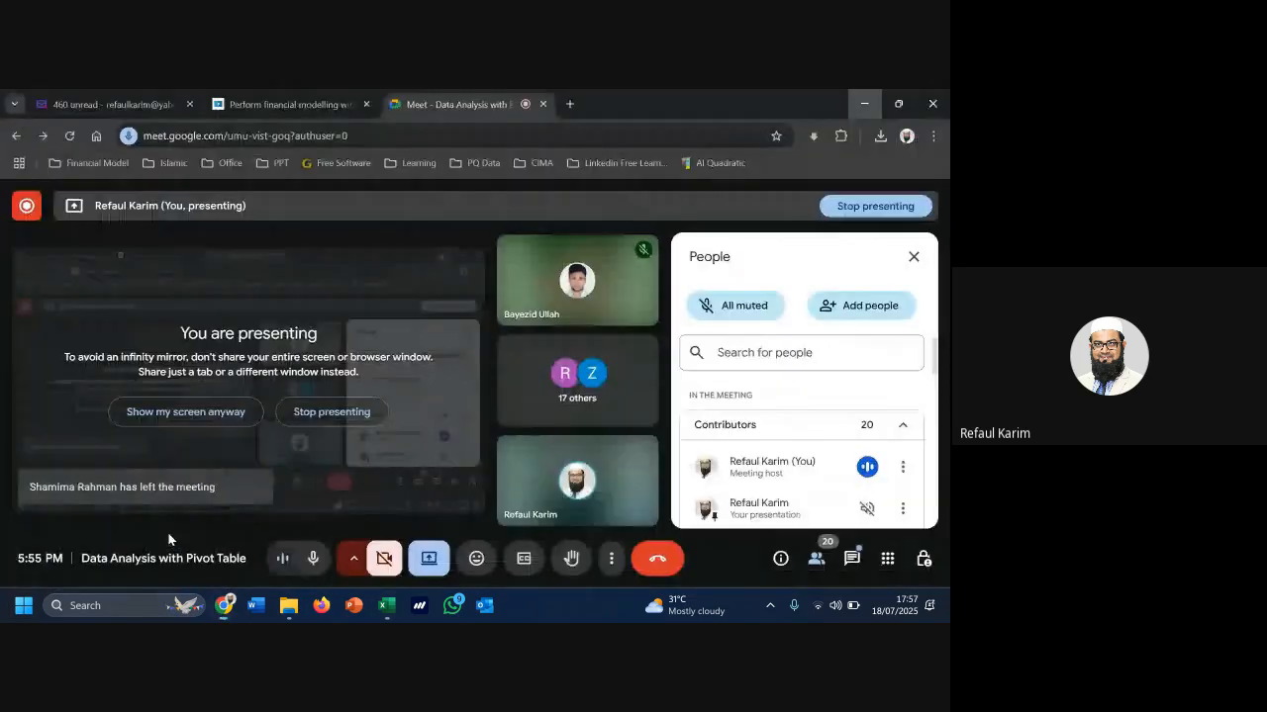
left_click(877, 458)
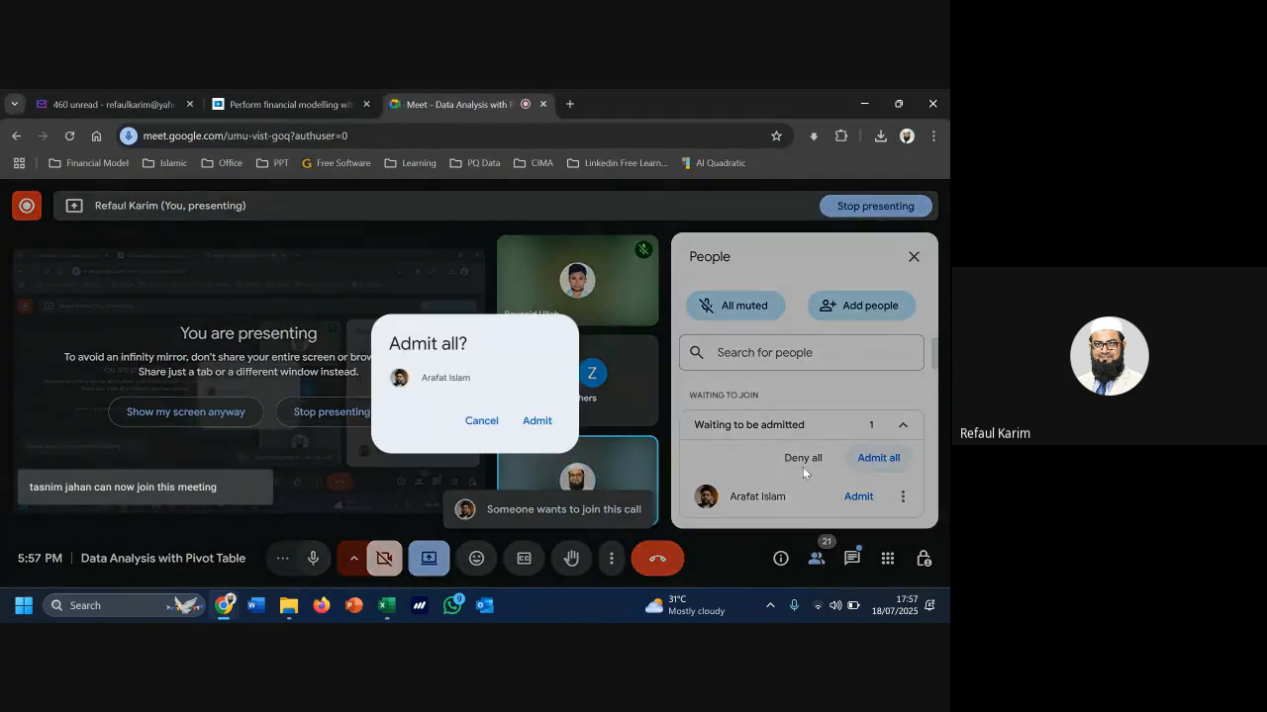
left_click(531, 423)
left_click(871, 105)
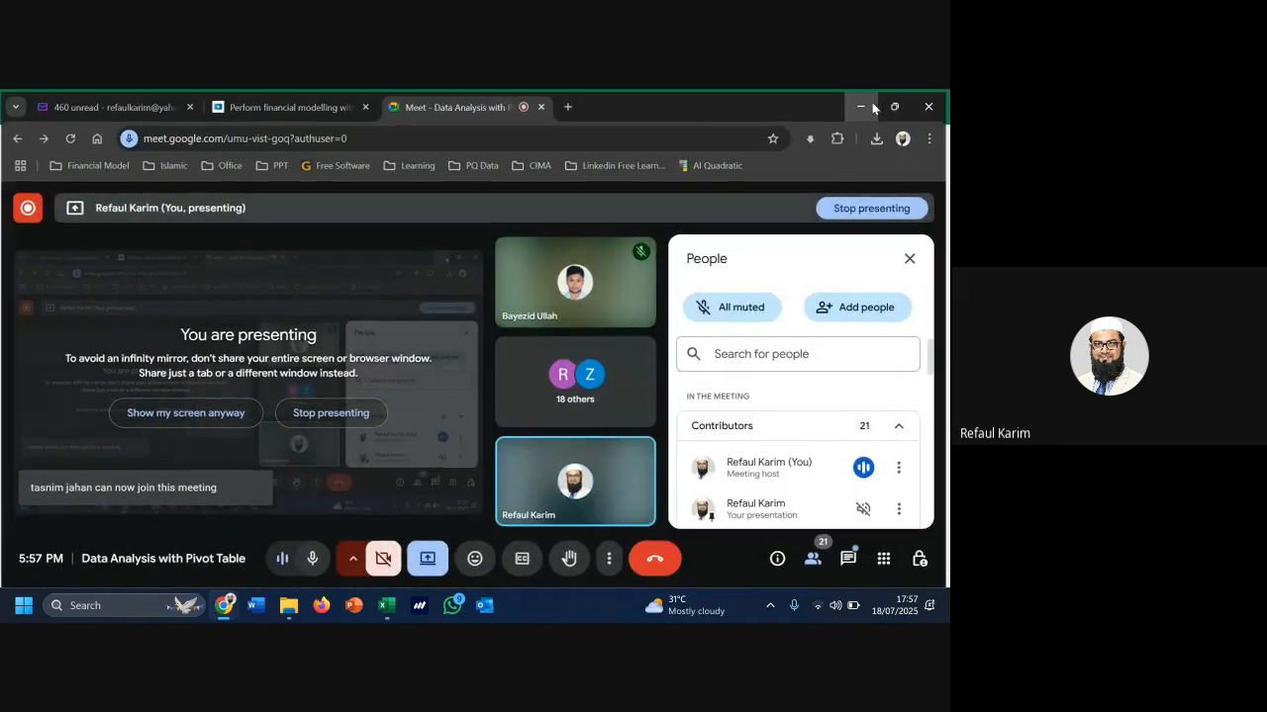
scroll(687, 520, "down", 3)
Fill the K19 SUMIF formula down to every country through K39
left_click(746, 386)
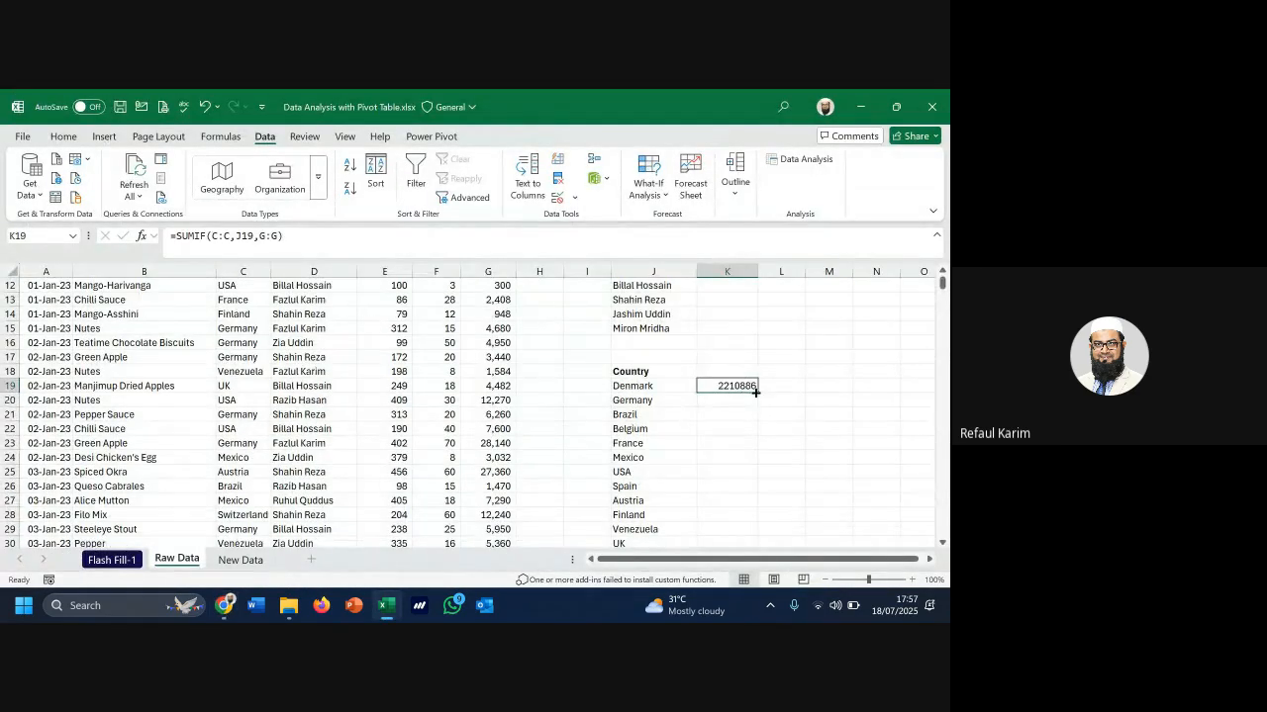
double_click(758, 392)
scroll(764, 492, "down", 4)
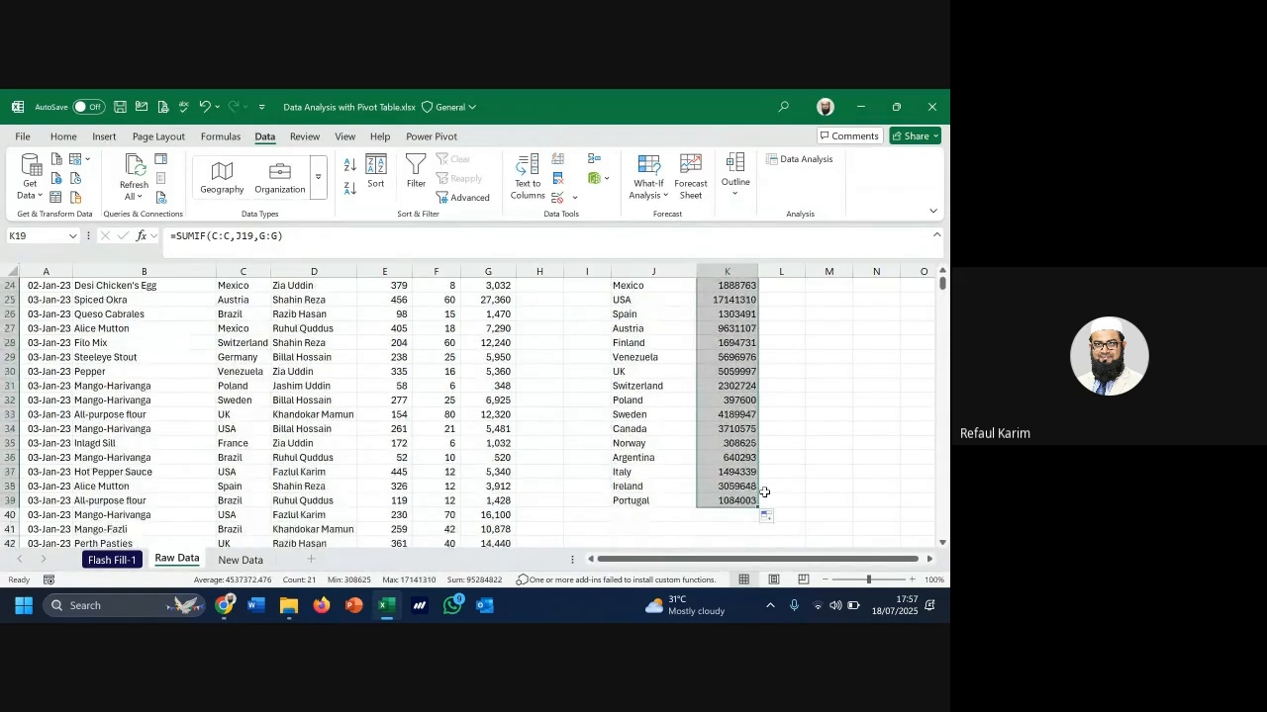
left_click(700, 512)
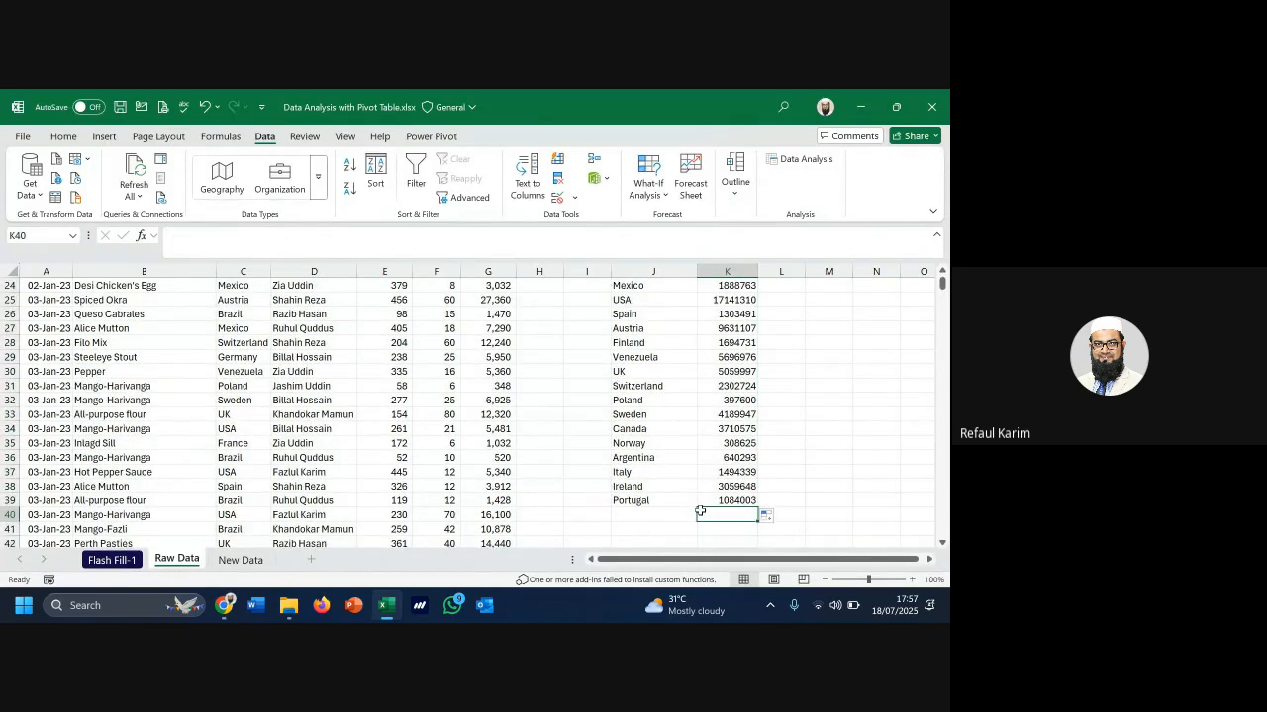
key("alt+equal")
key("Return")
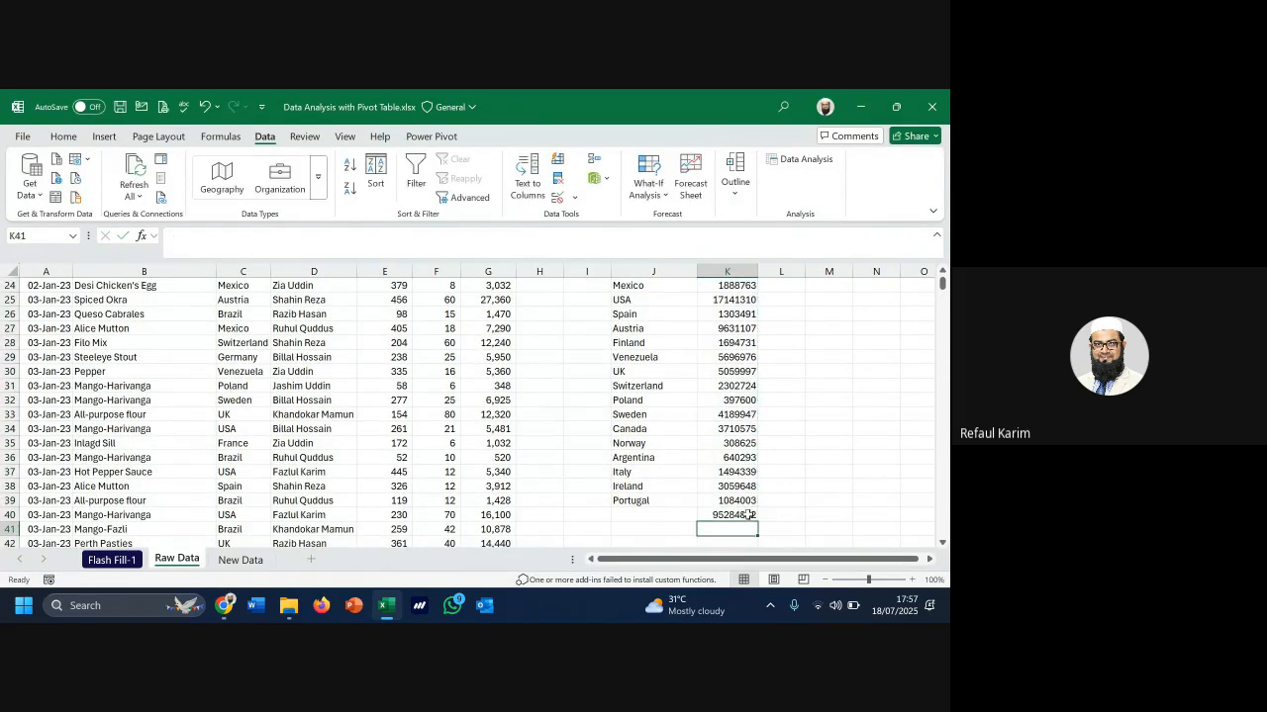
left_click(740, 515)
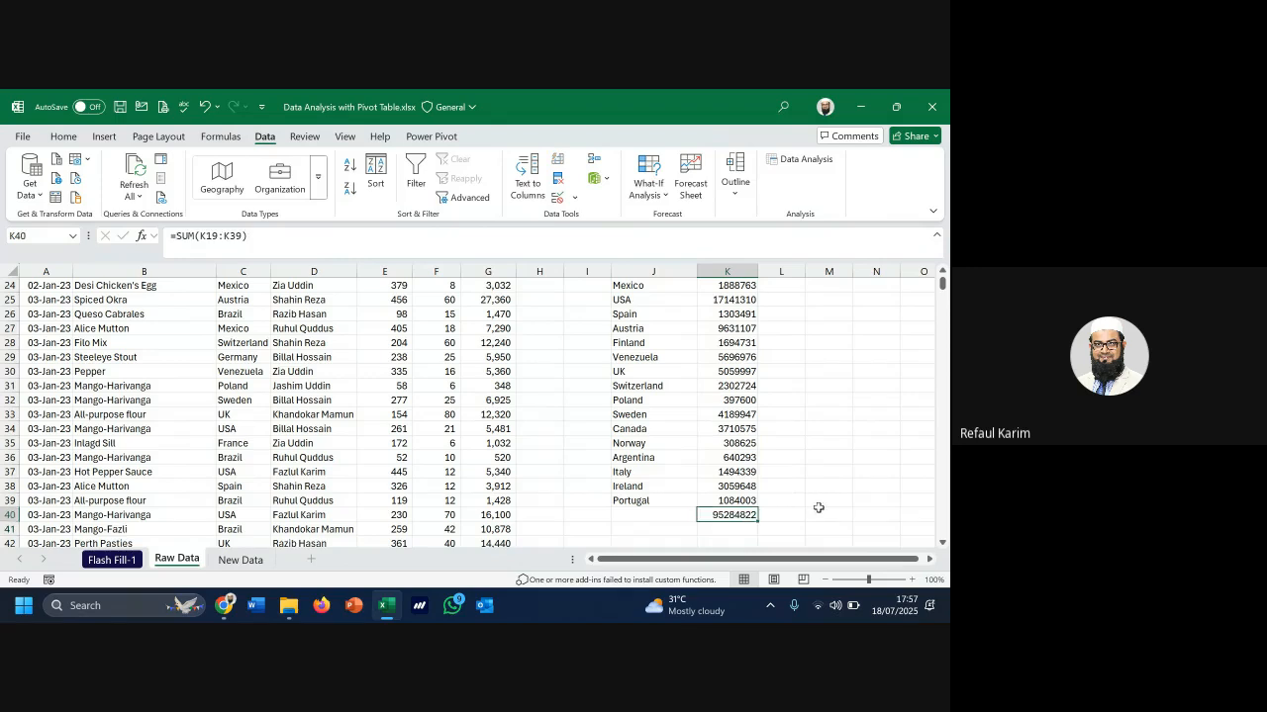
scroll(718, 488, "up", 8)
left_click(741, 314)
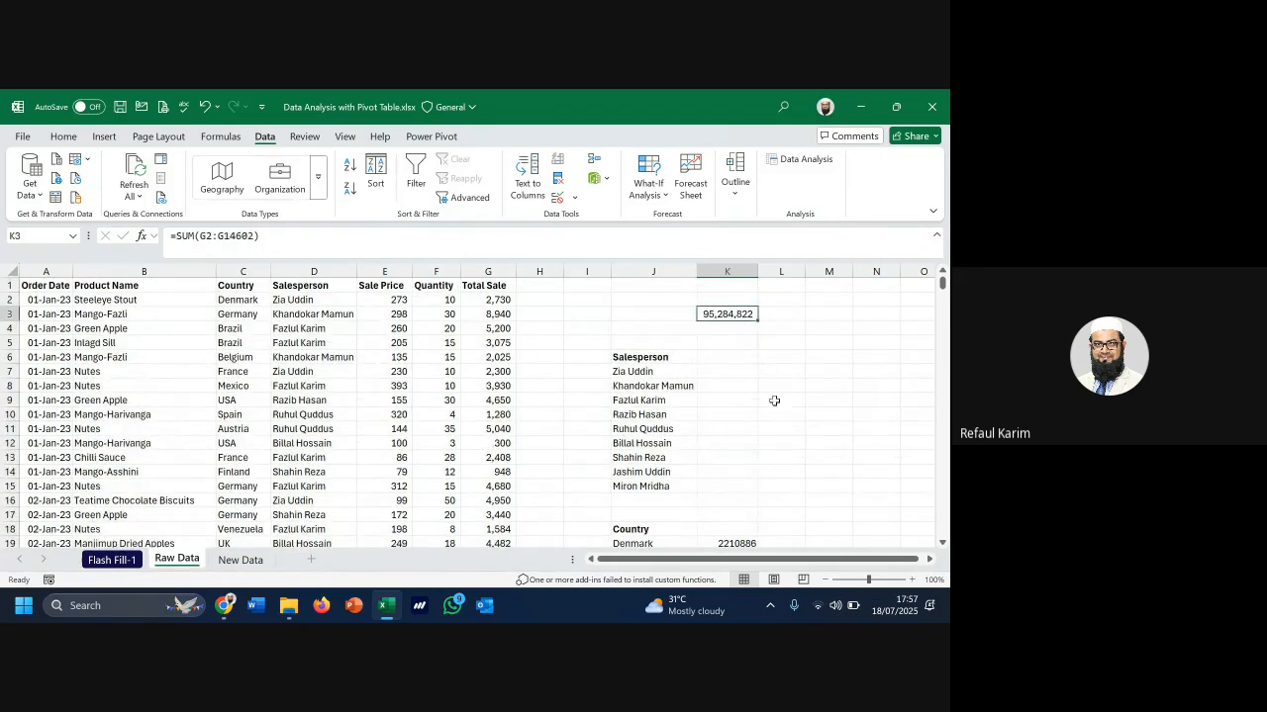
scroll(782, 408, "down", 7)
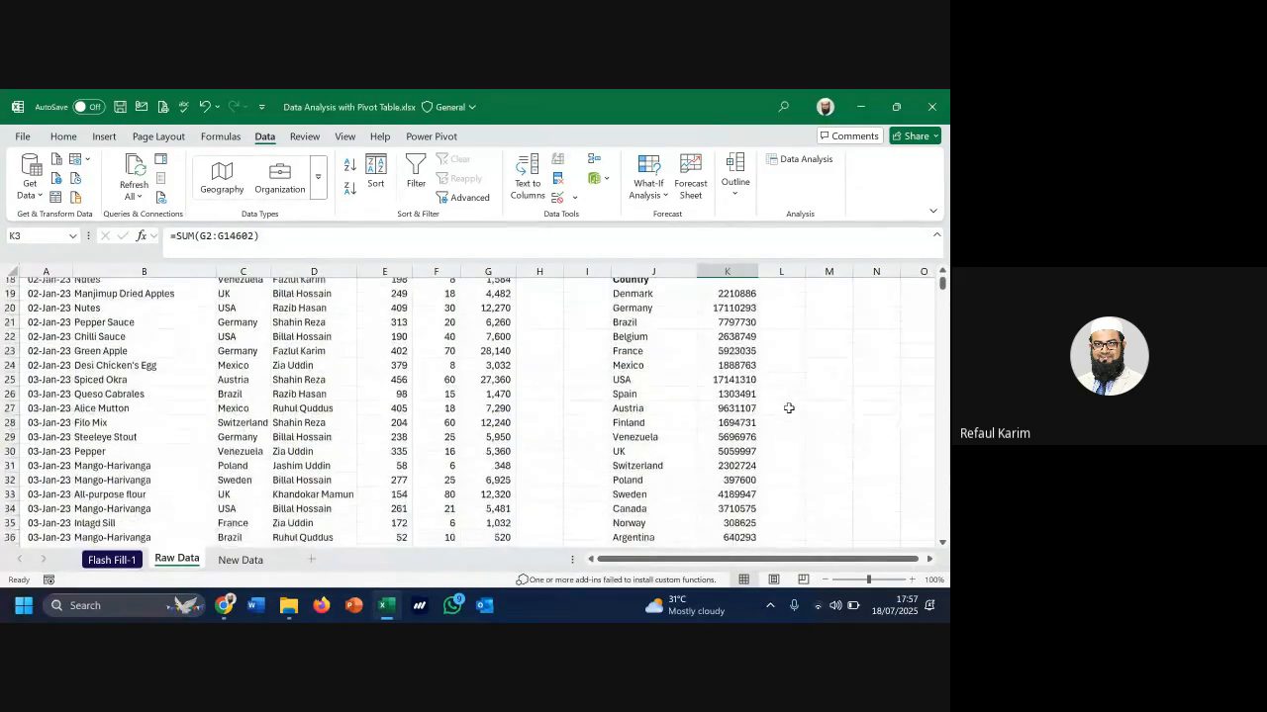
scroll(781, 406, "up", 2)
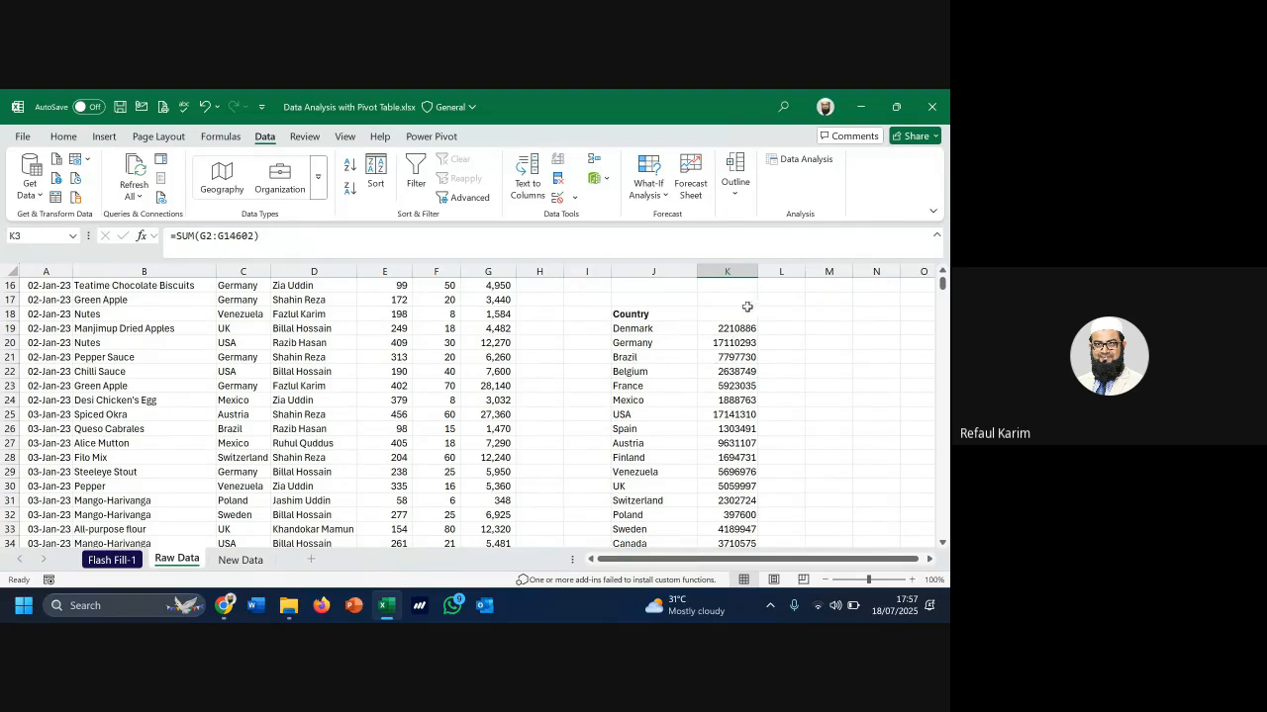
Apply Comma Style to all of column K
left_click(729, 270)
left_click(62, 135)
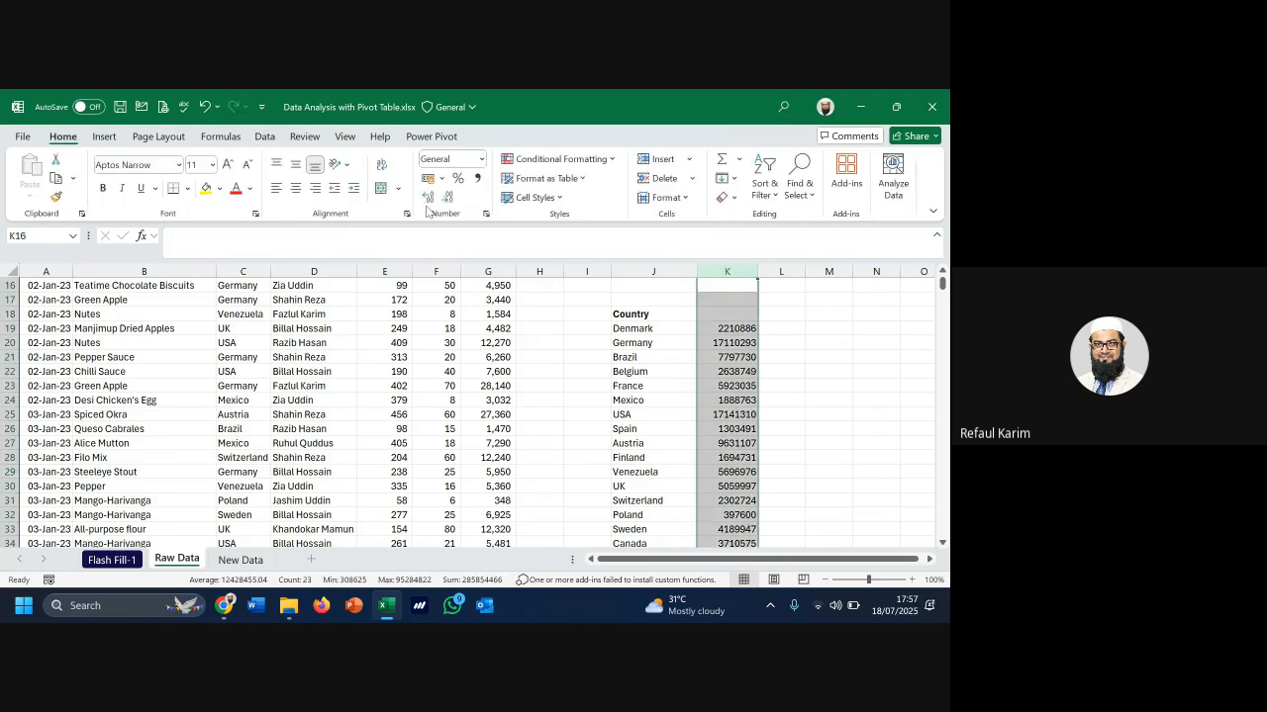
left_click(477, 179)
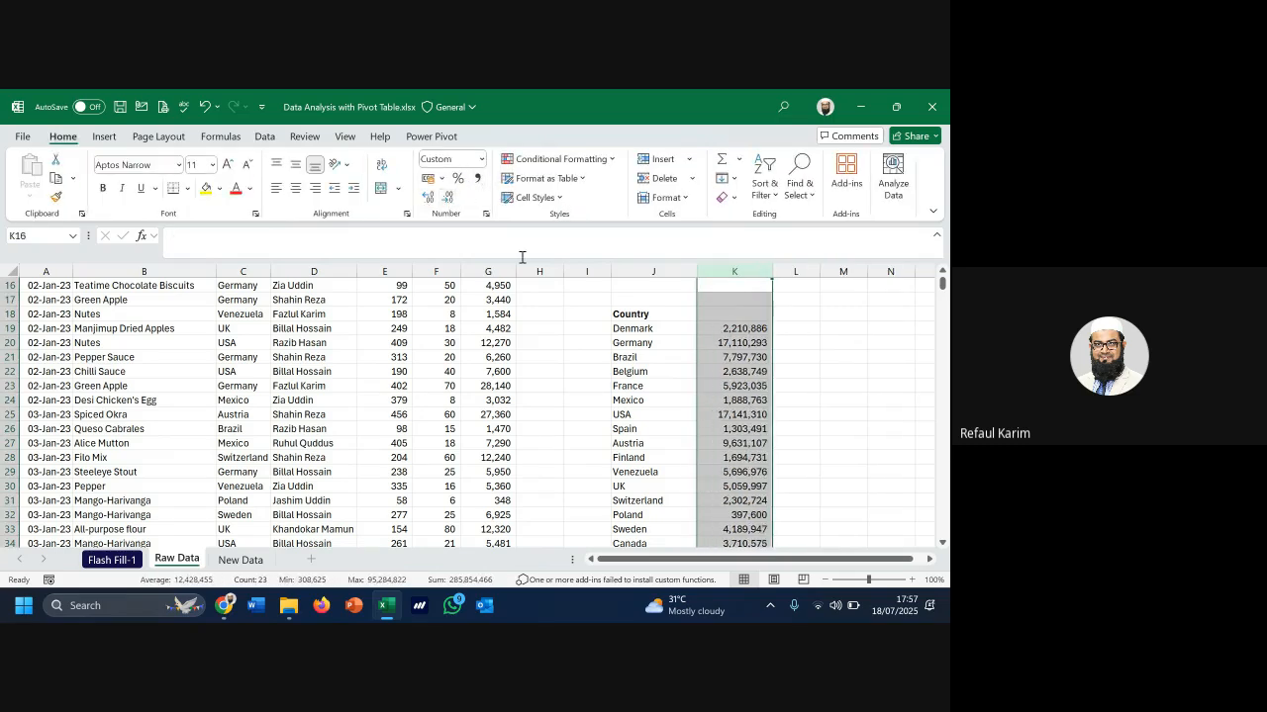
Check the SUMIF formulas behind the Brazil and Denmark totals
left_click(742, 356)
scroll(757, 376, "down", 4)
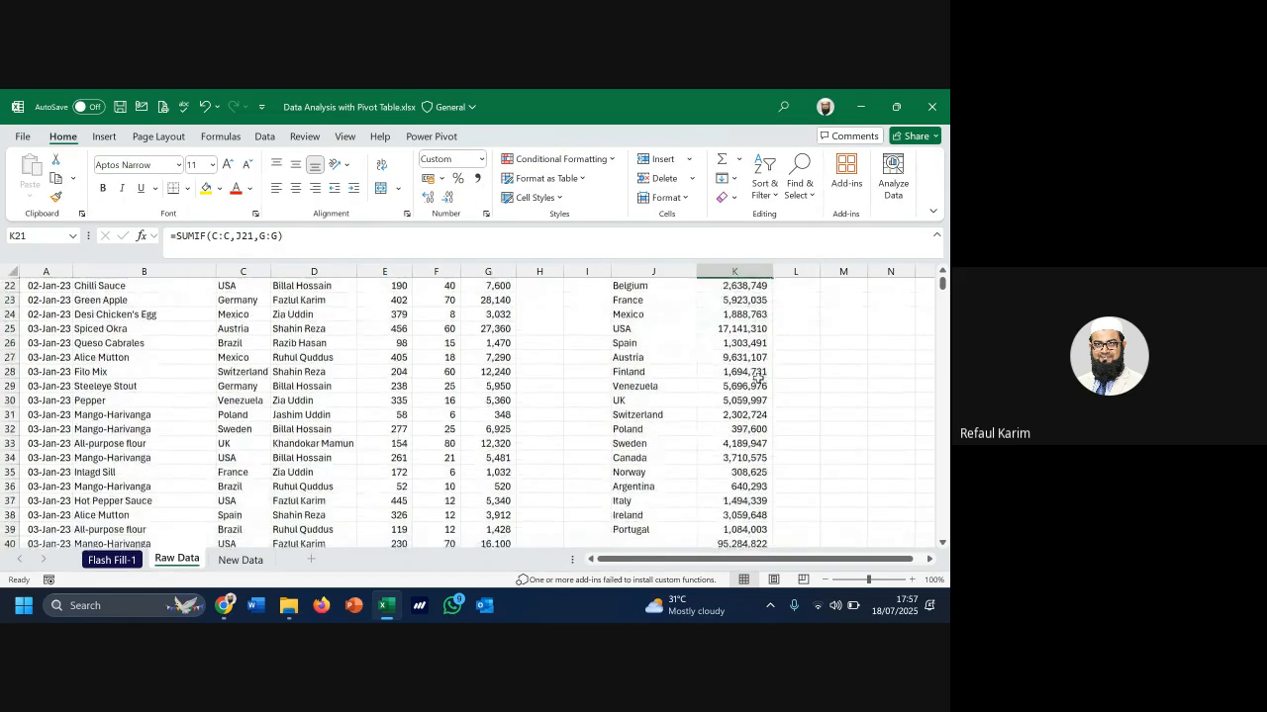
scroll(752, 366, "up", 4)
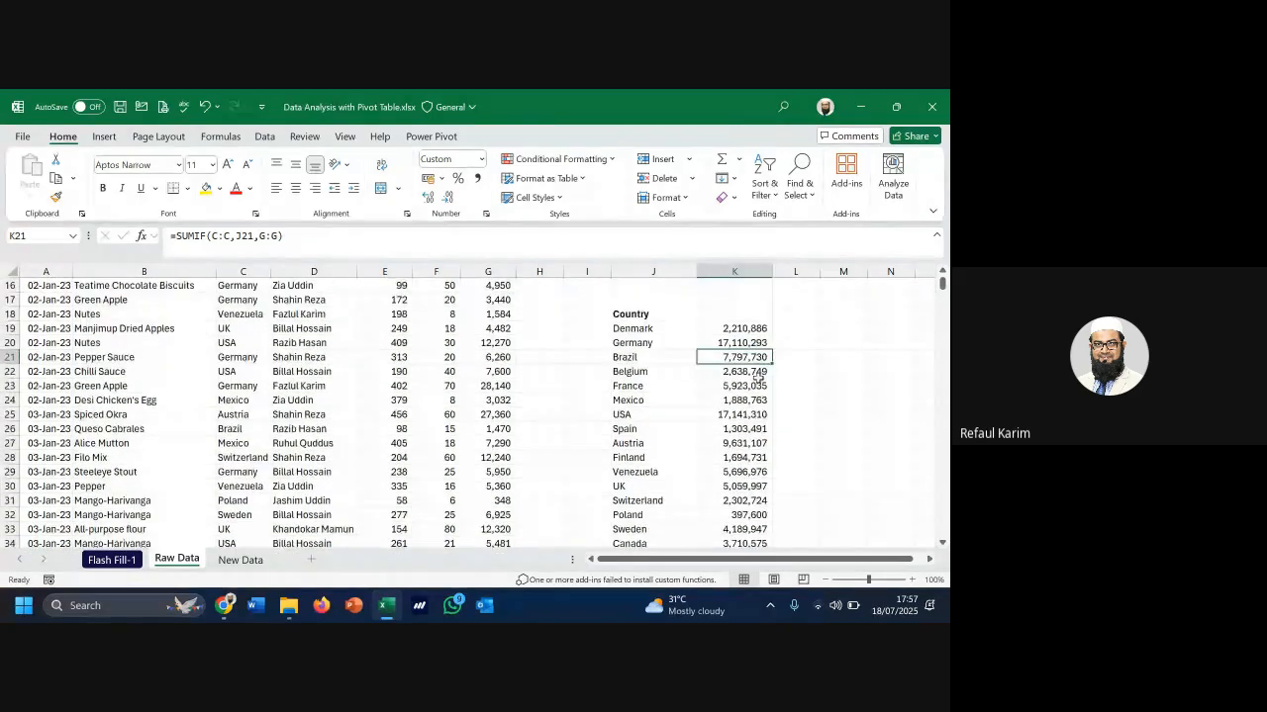
left_click(741, 327)
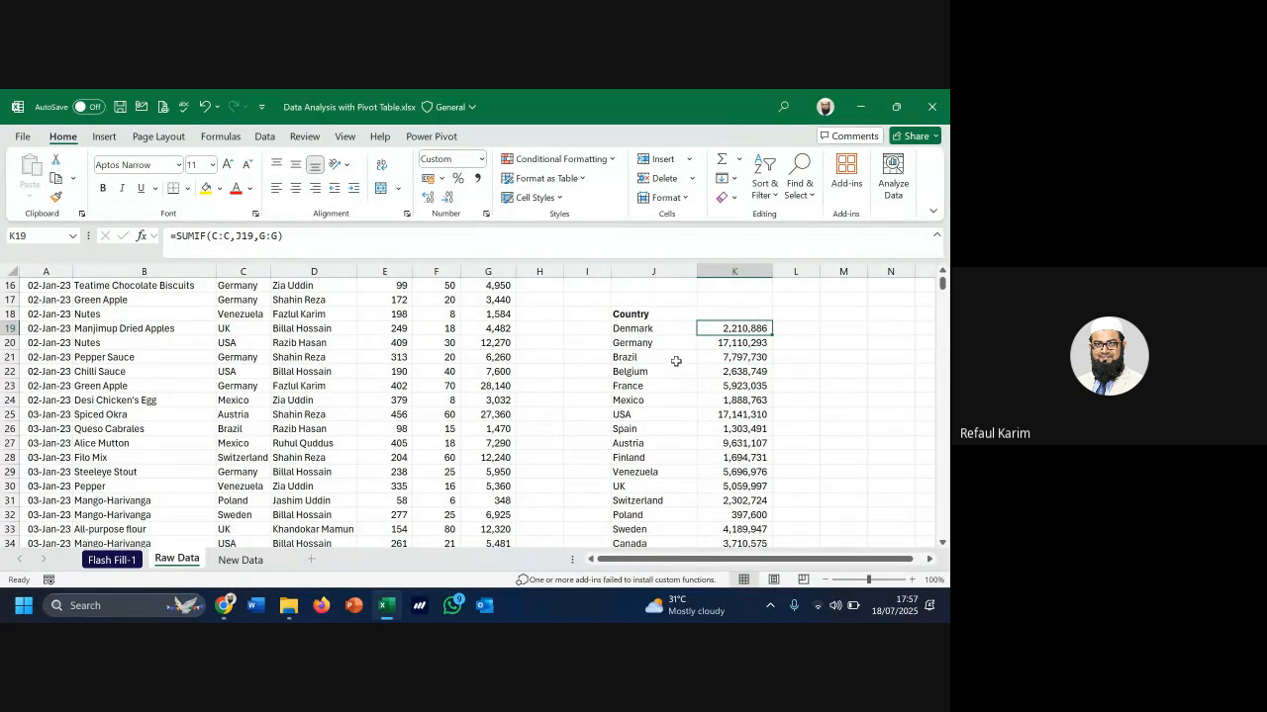
scroll(676, 362, "up", 4)
left_click_drag(671, 332, 680, 449)
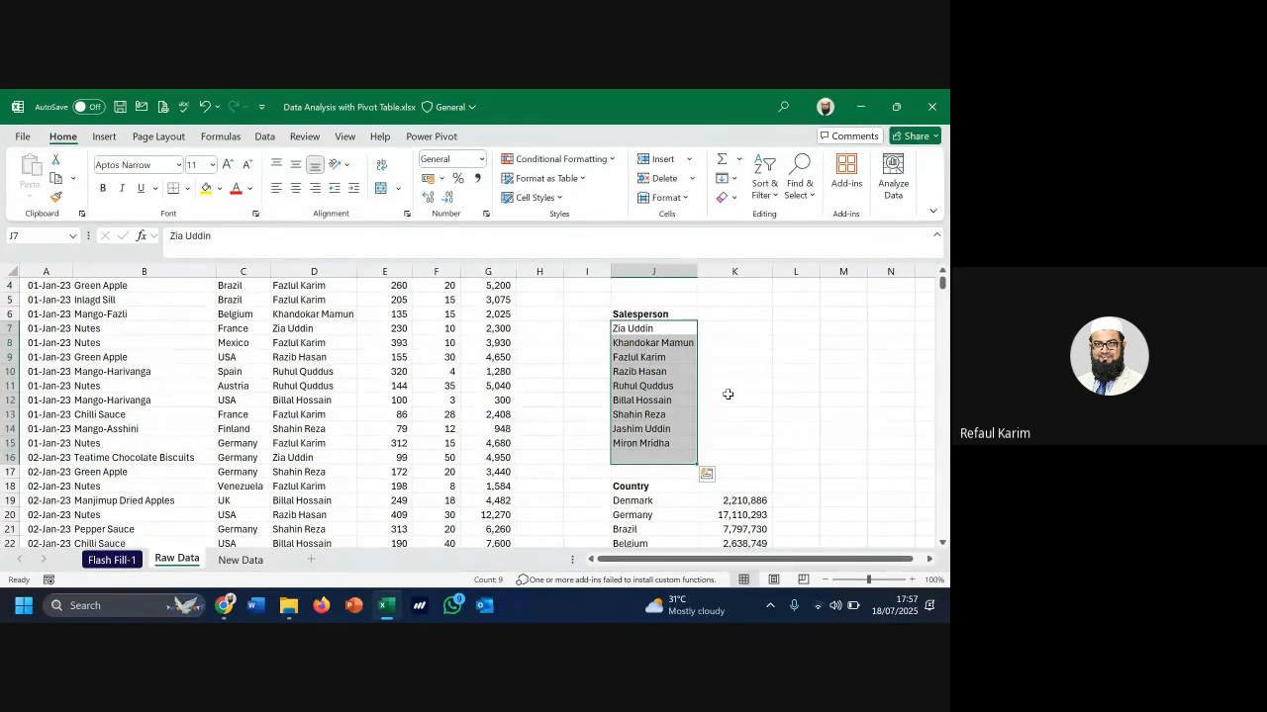
scroll(710, 405, "down", 4)
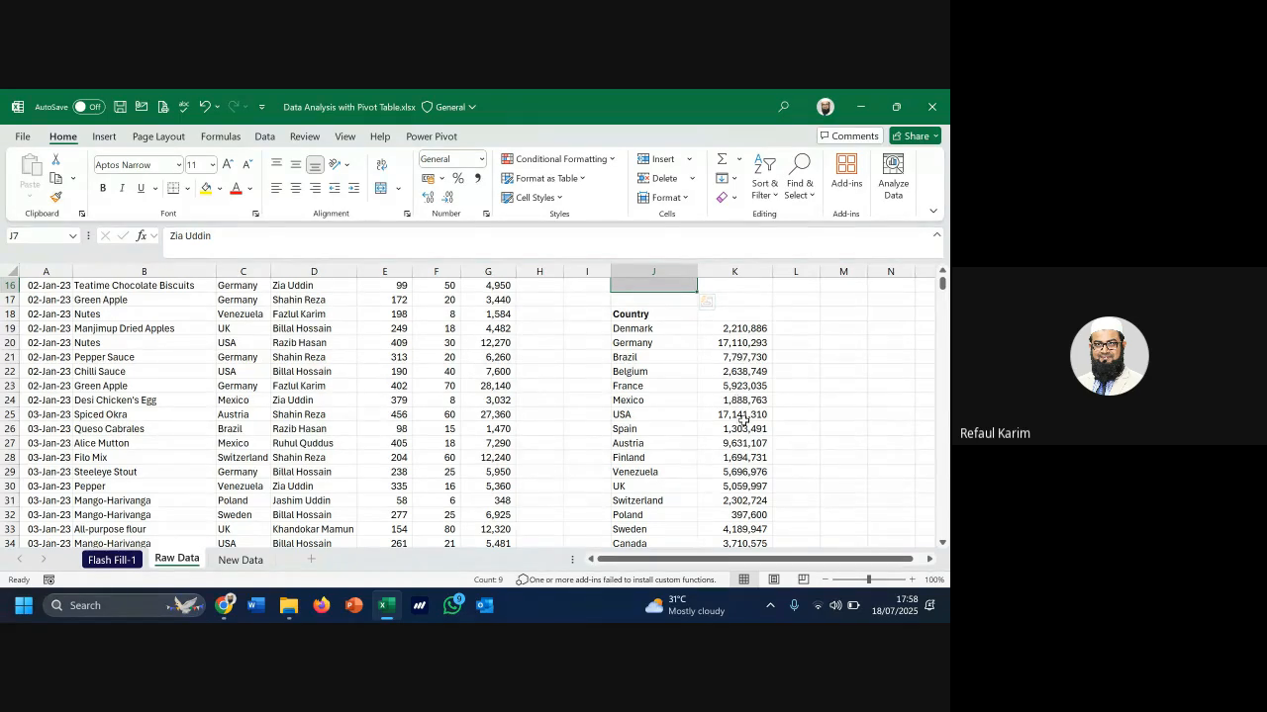
left_click(736, 415)
scroll(754, 481, "up", 3)
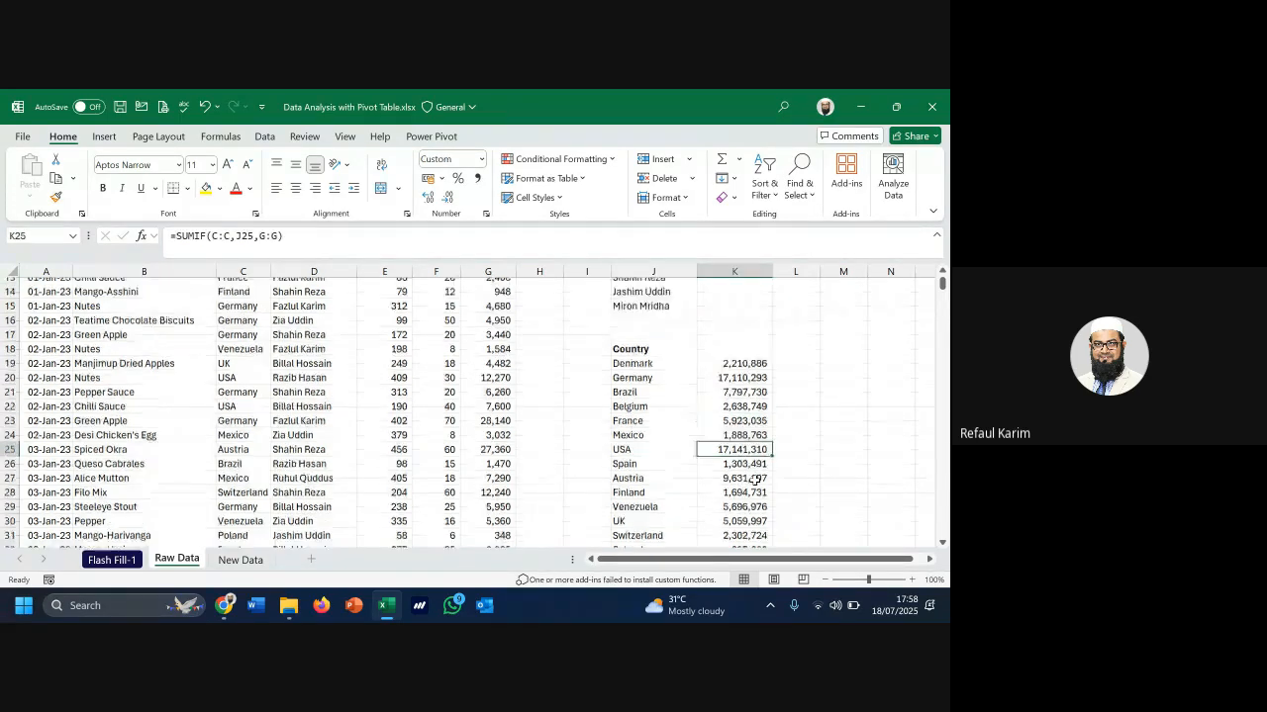
scroll(755, 480, "up", 3)
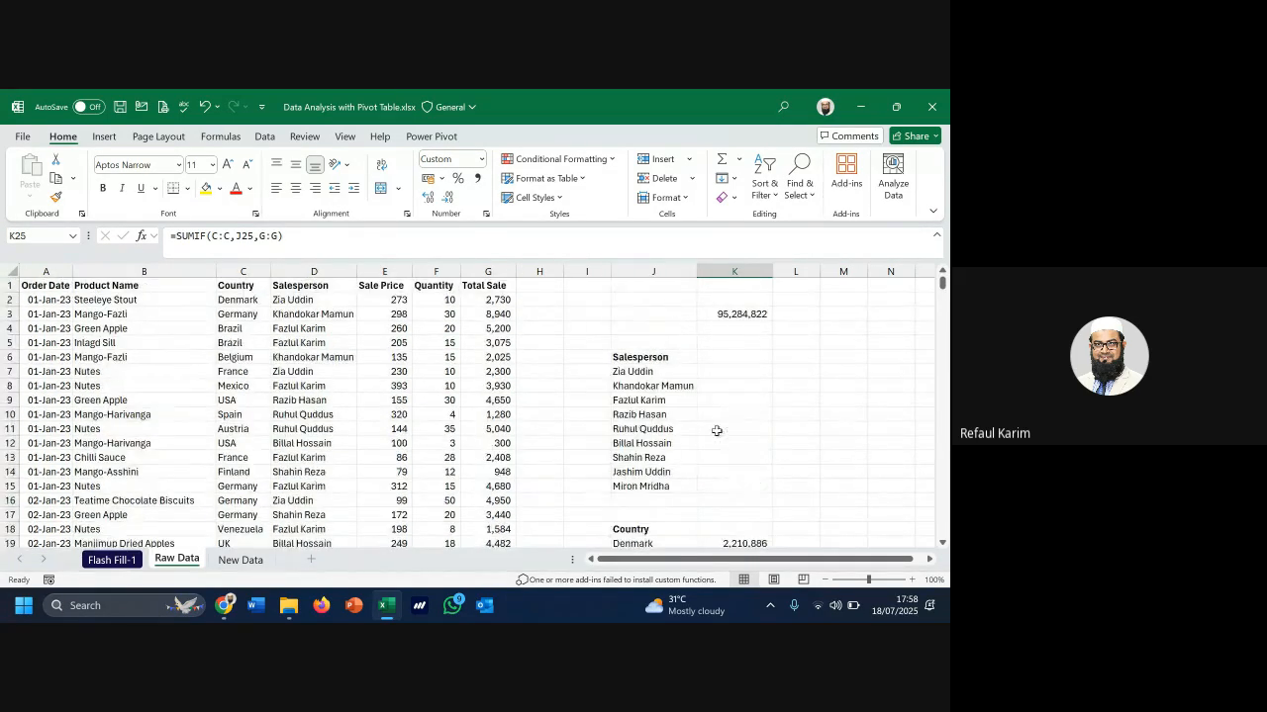
left_click(656, 372)
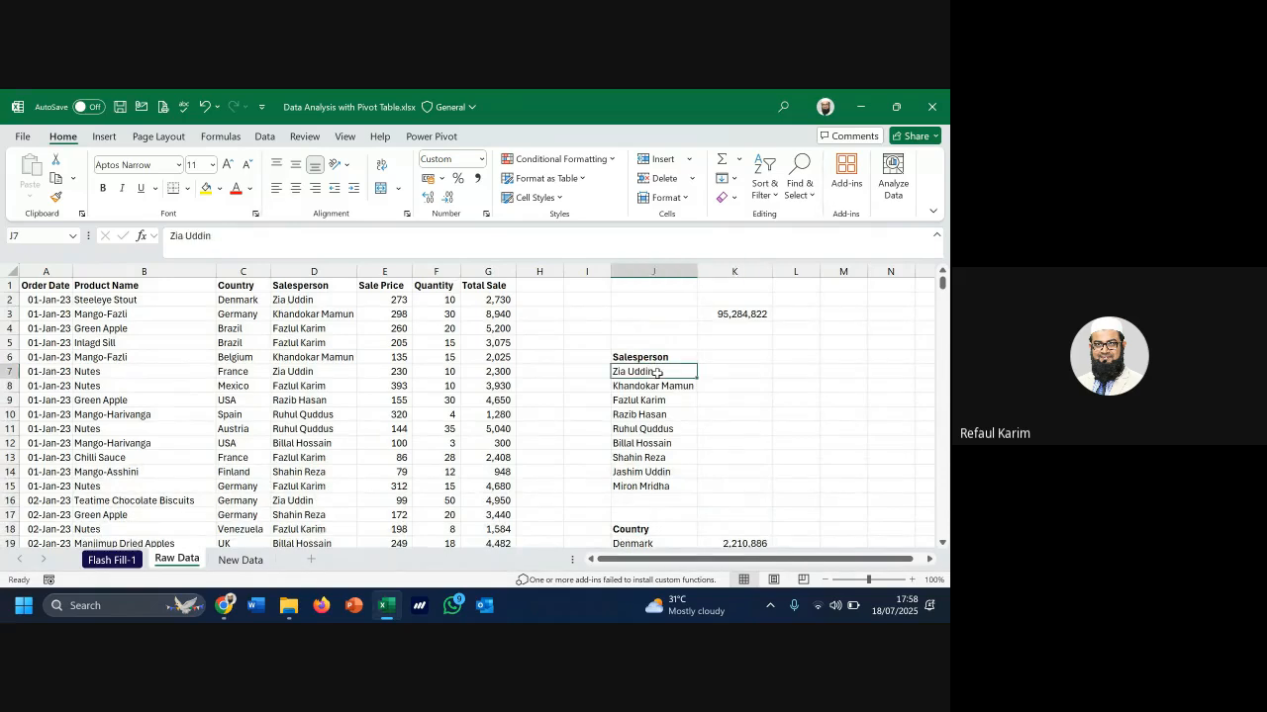
left_click_drag(656, 372, 652, 485)
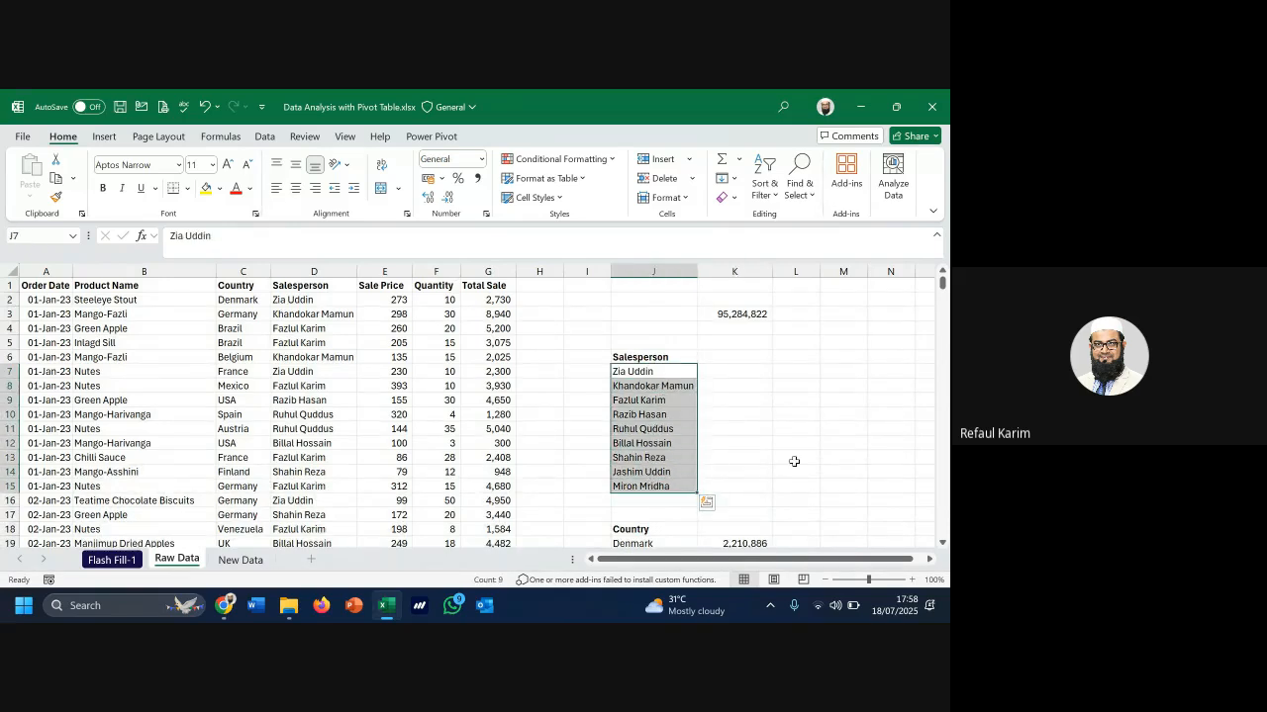
scroll(794, 461, "down", 4)
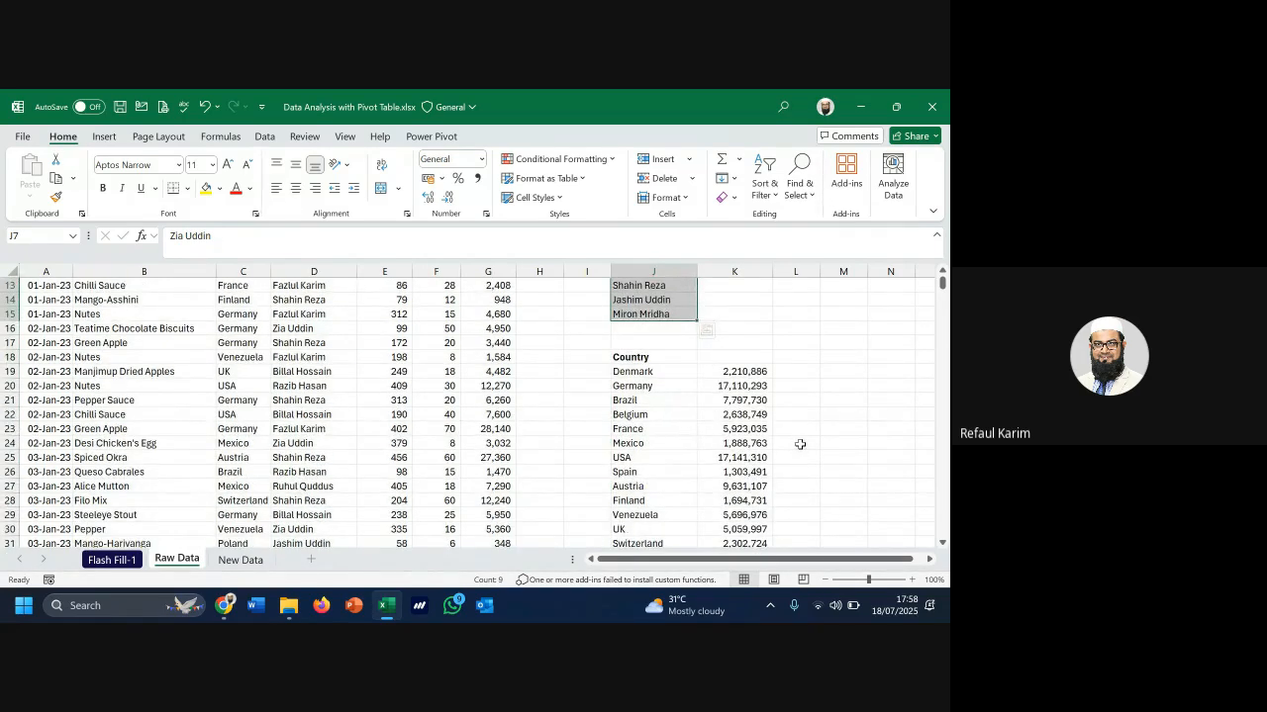
left_click(758, 373)
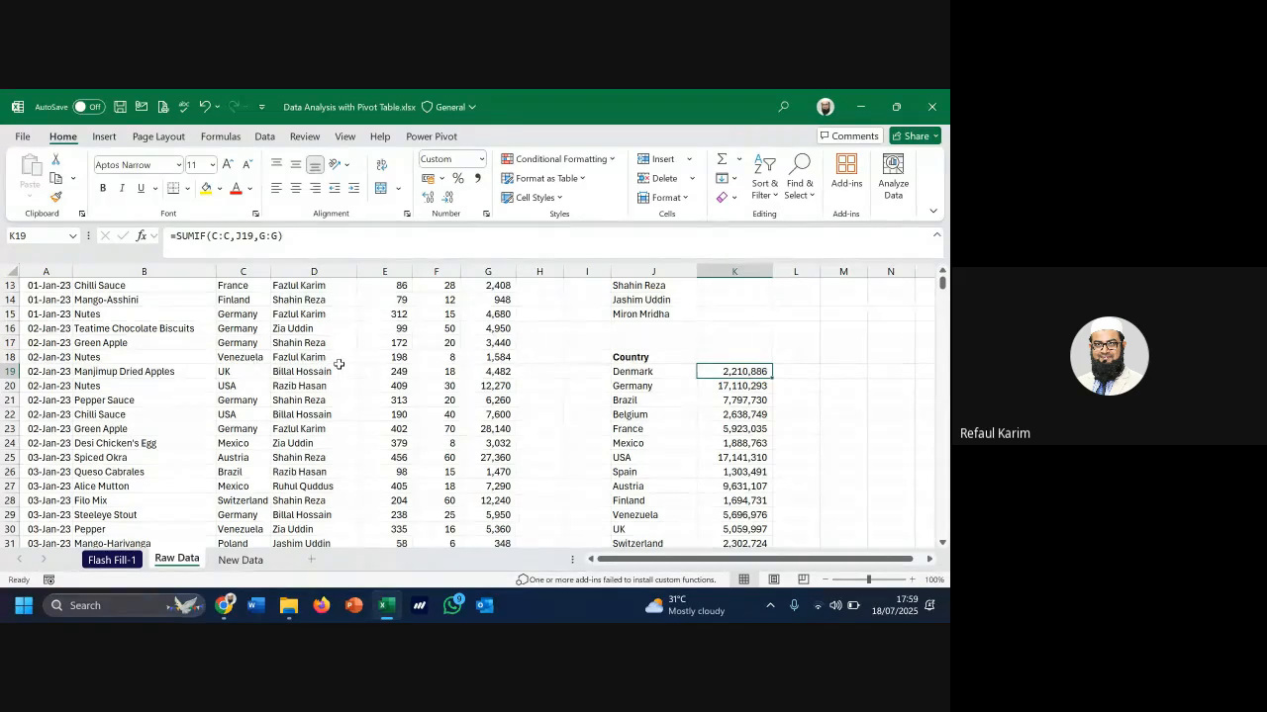
scroll(338, 365, "up", 4)
scroll(338, 366, "up", 1)
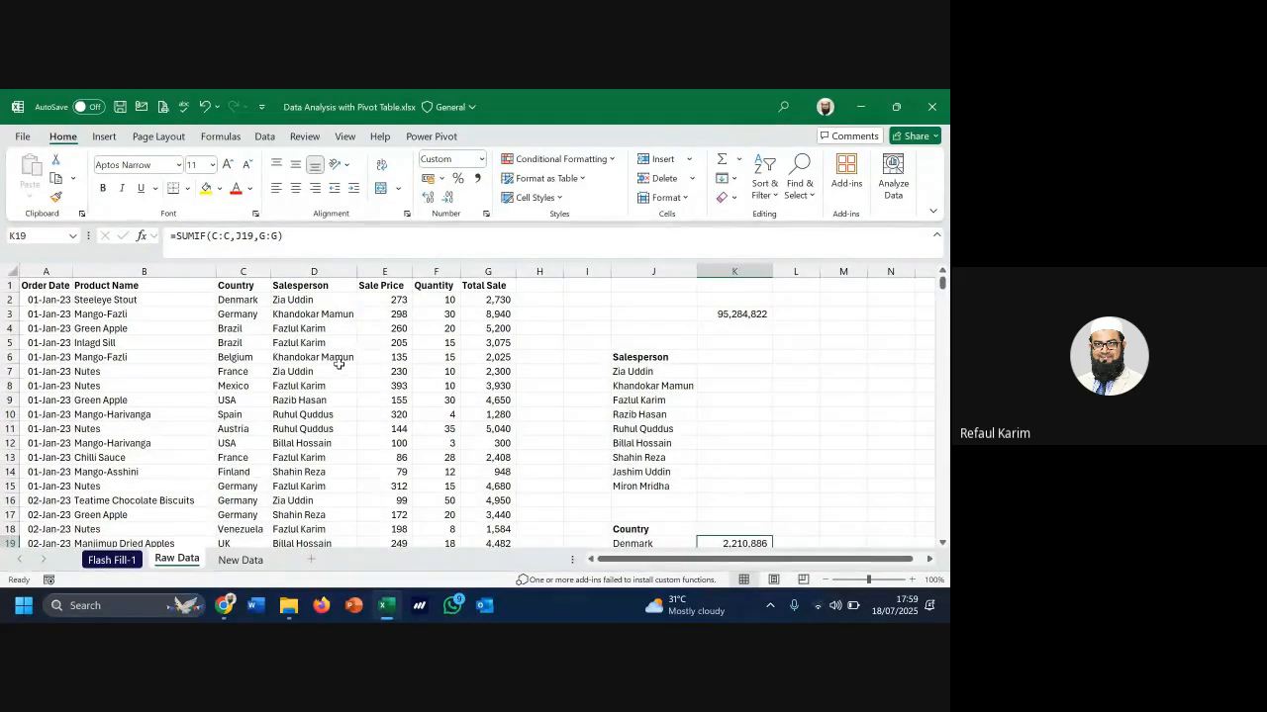
left_click(242, 327)
left_click_drag(50, 271, 514, 286)
left_click(391, 300)
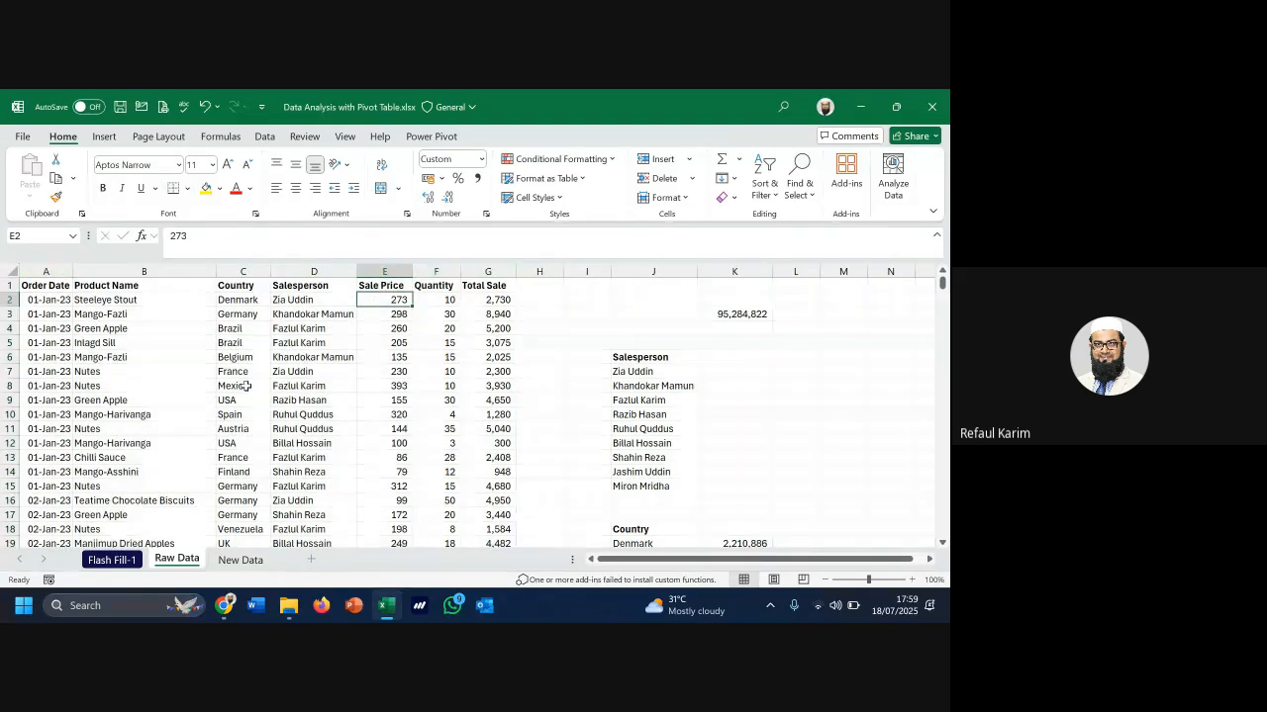
left_click(245, 374)
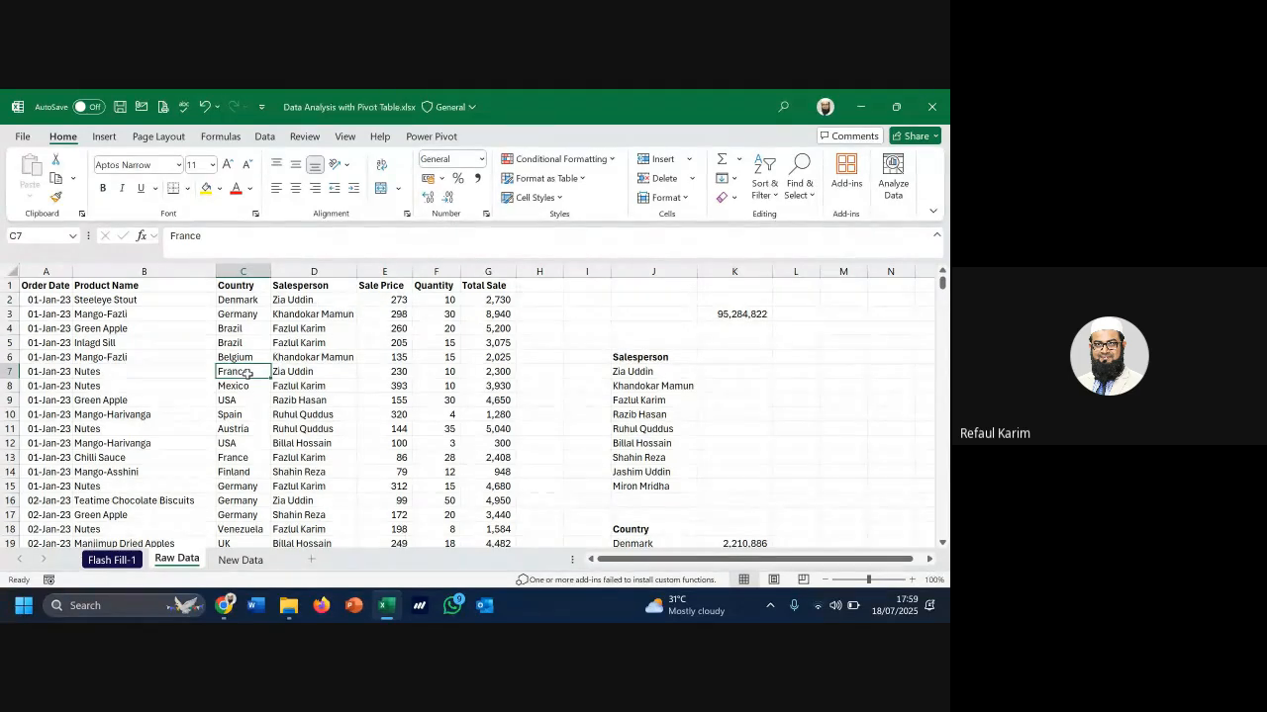
left_click(766, 398)
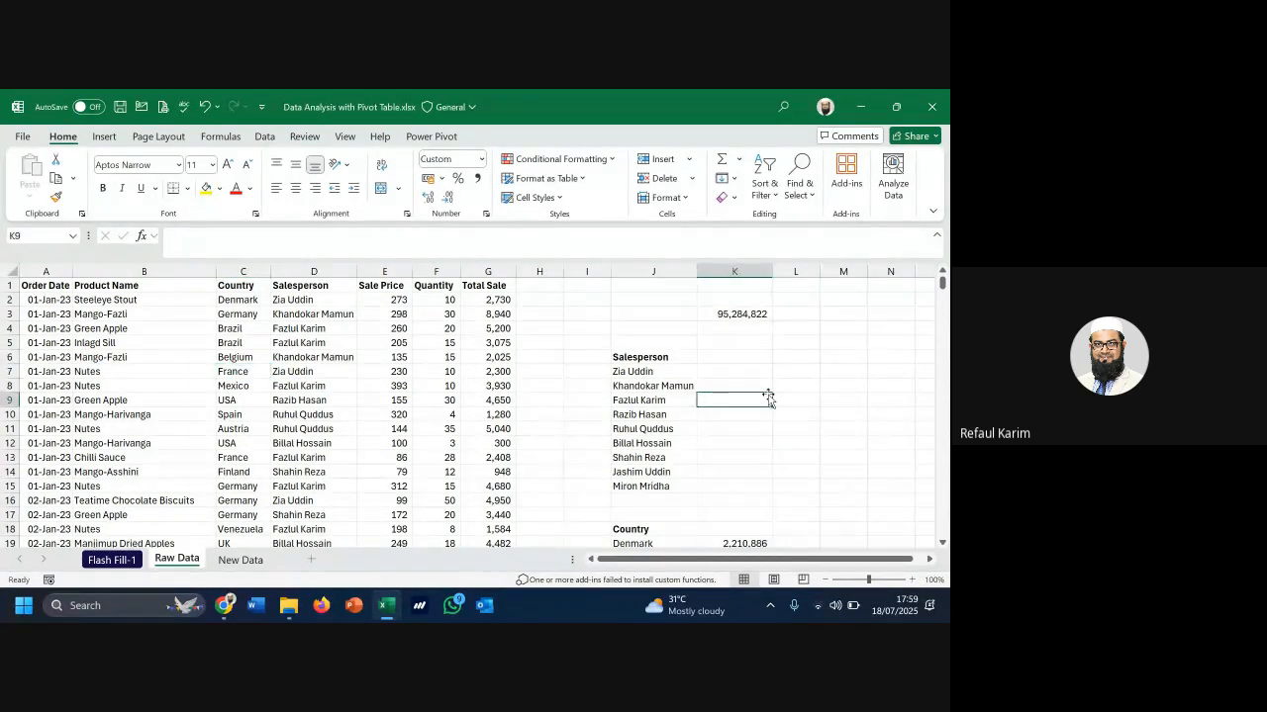
left_click(230, 343)
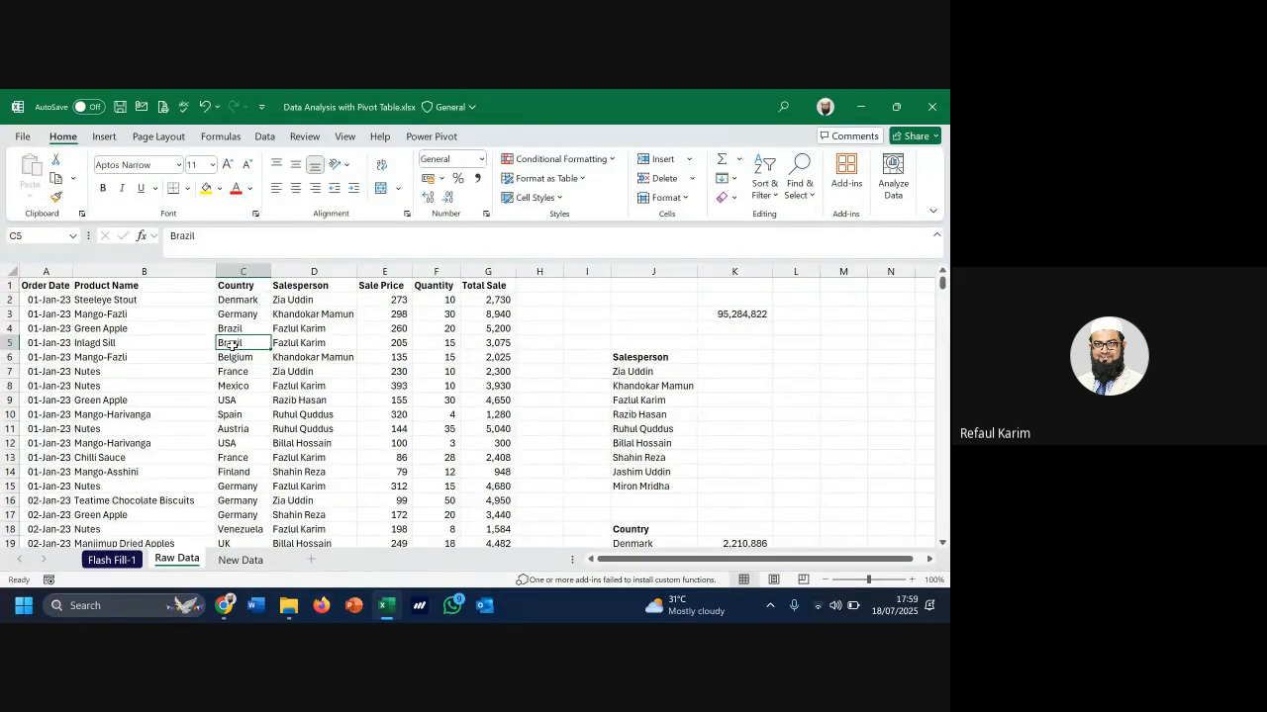
left_click(259, 286)
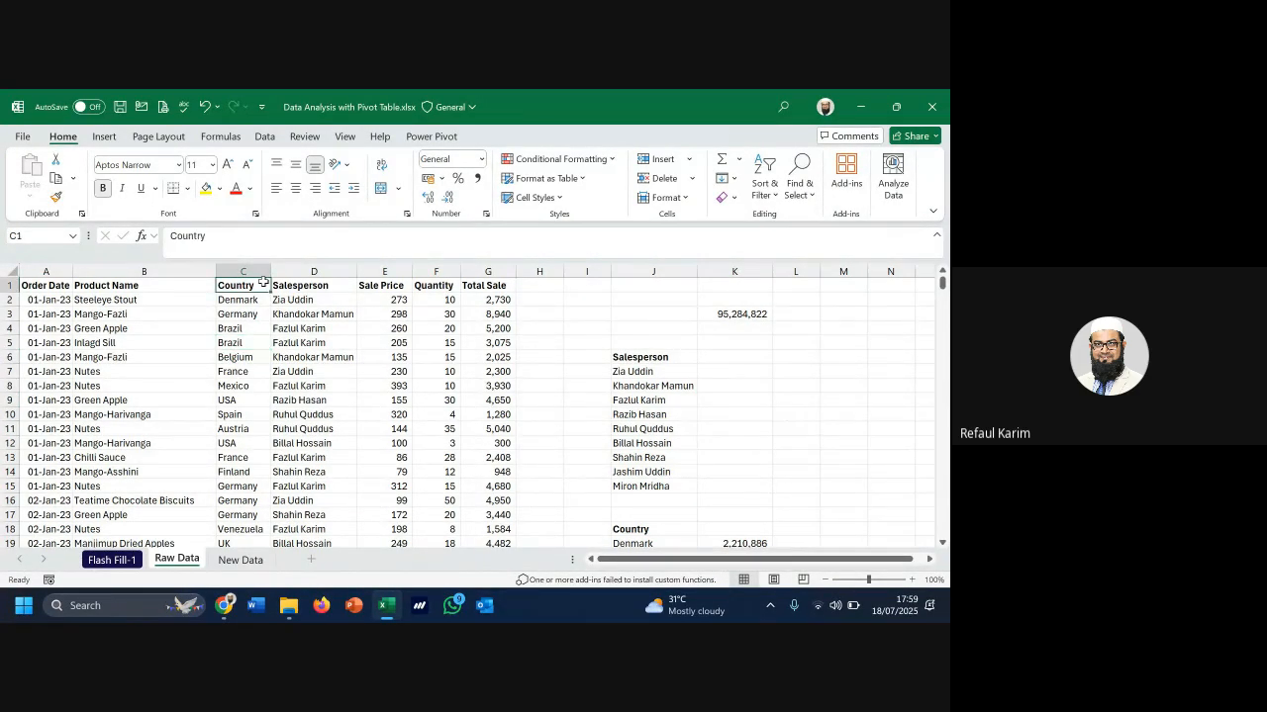
left_click(239, 395)
left_click(46, 515)
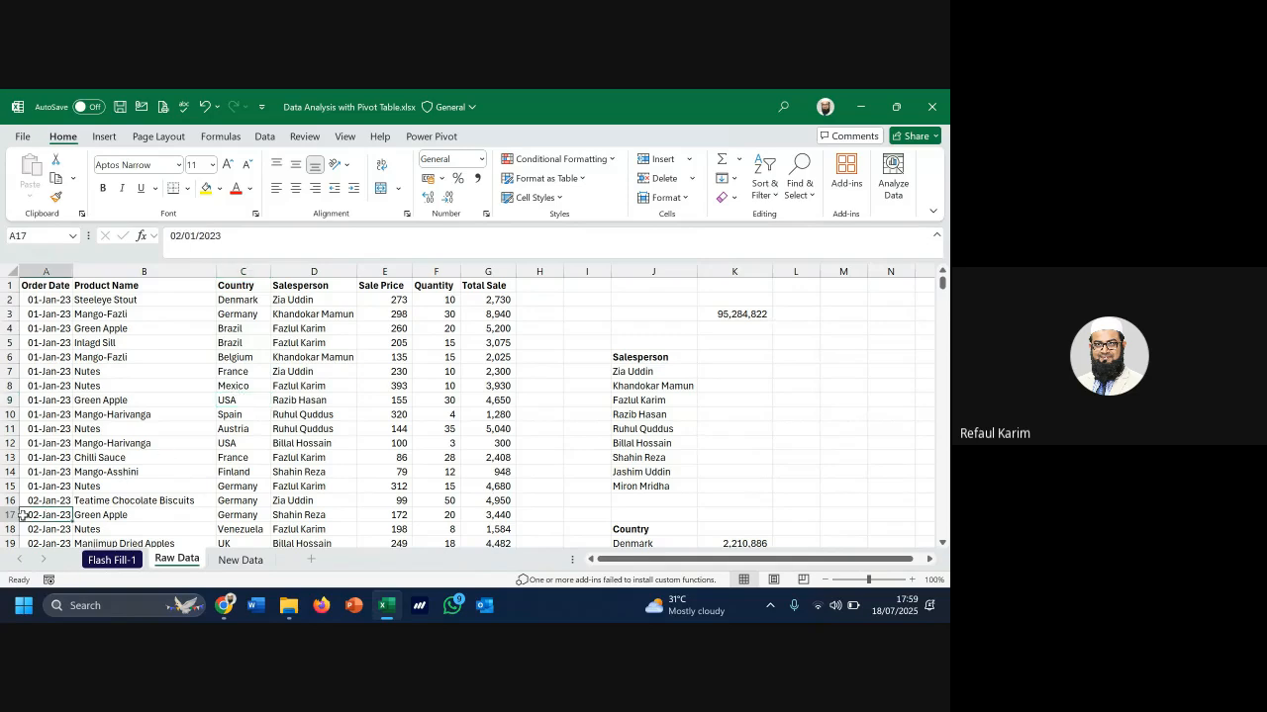
left_click(275, 356)
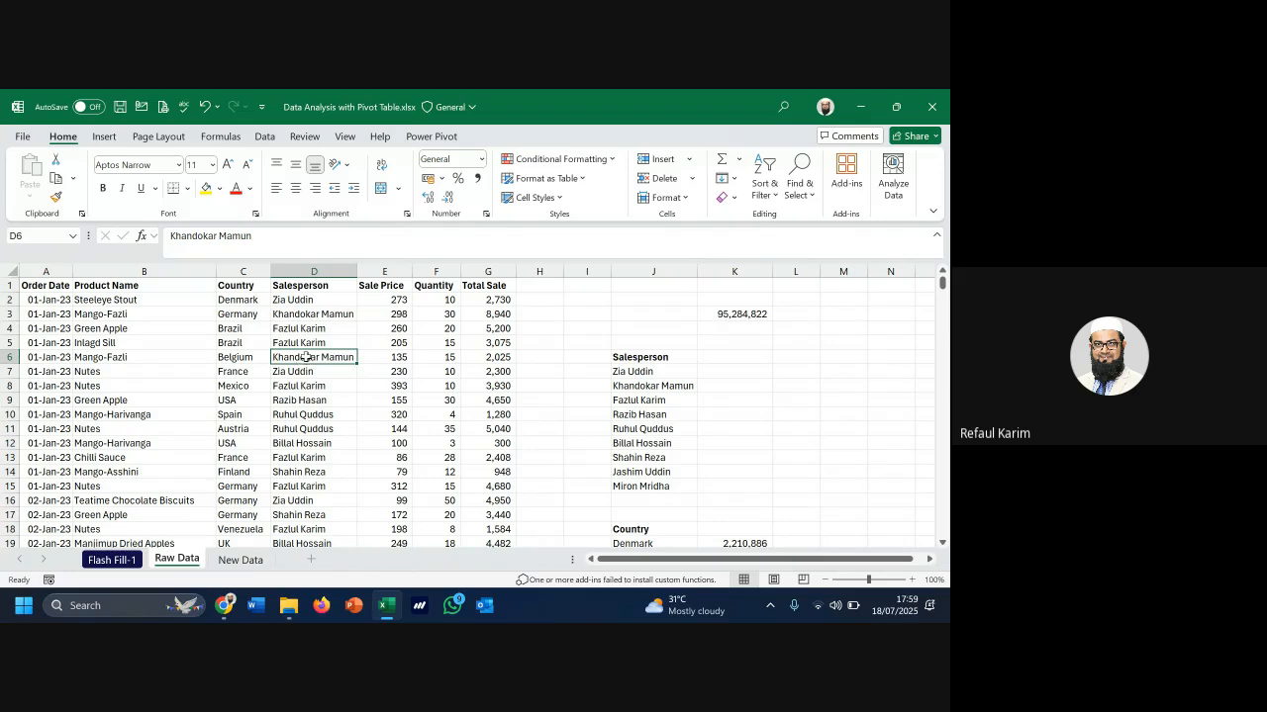
left_click(257, 342)
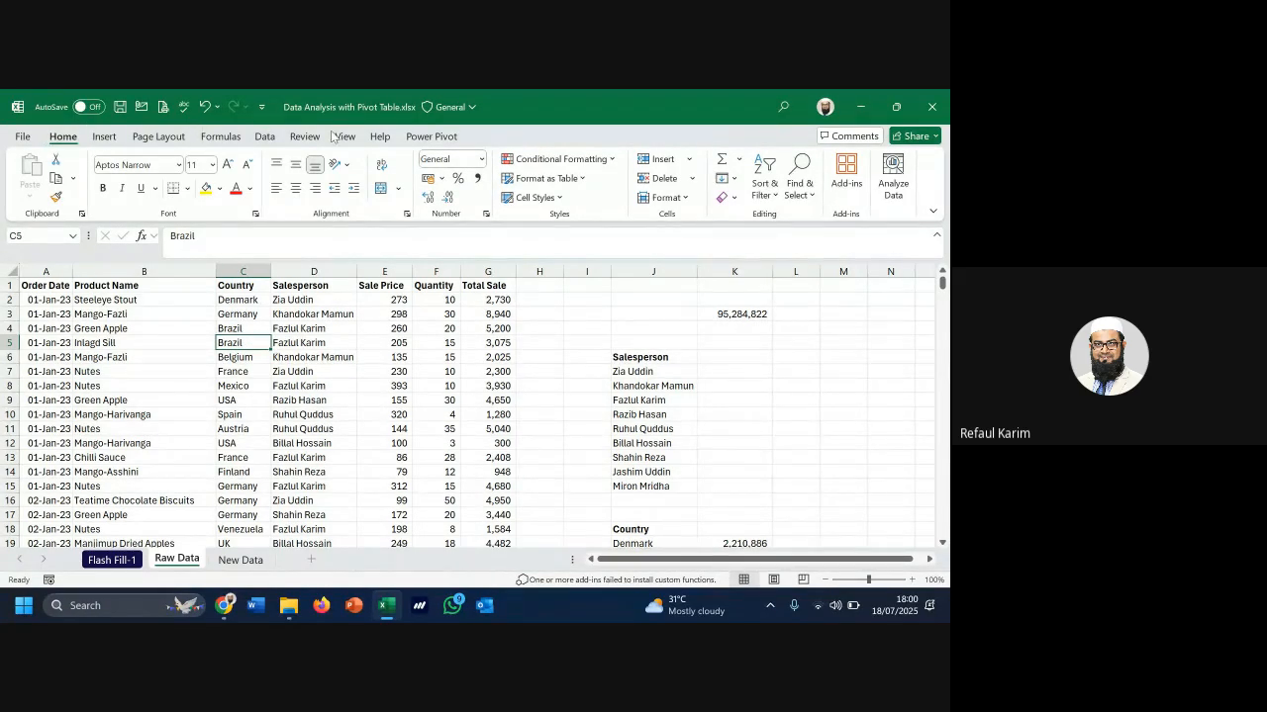
Preview the PivotTable from range dialog, cancel it with Esc, and select L6
left_click(102, 137)
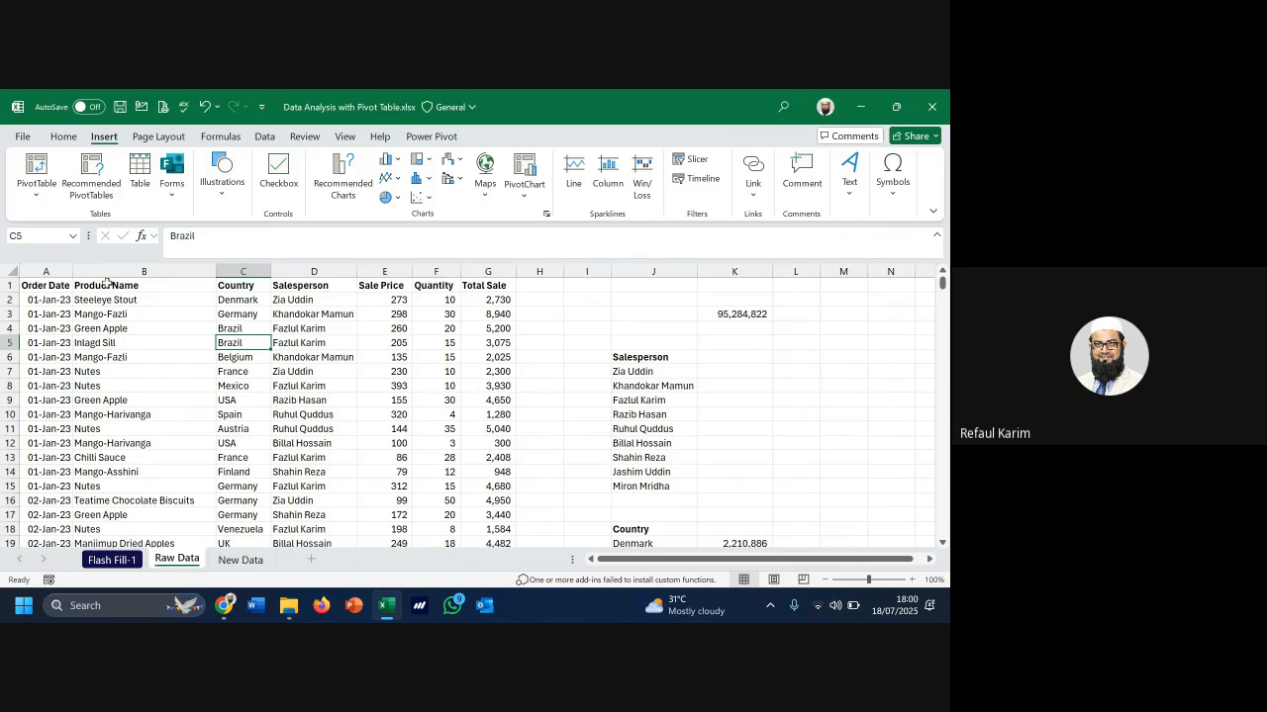
left_click(36, 168)
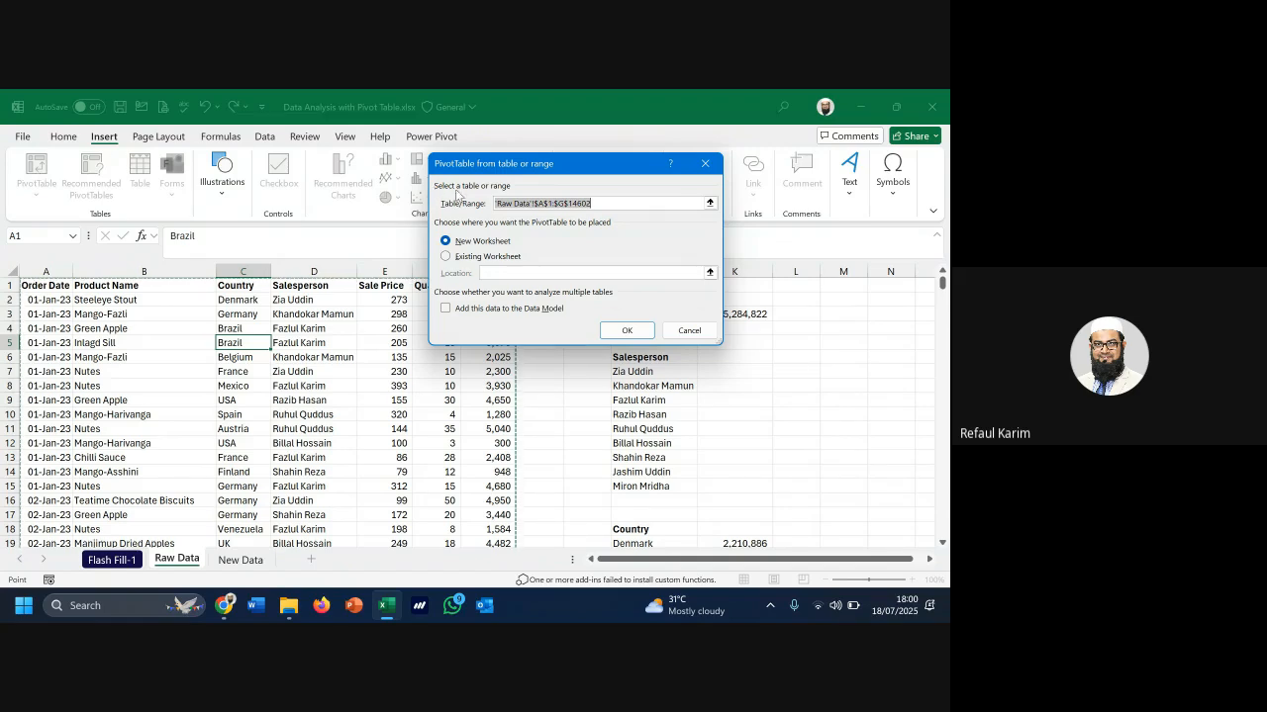
left_click_drag(583, 171, 540, 199)
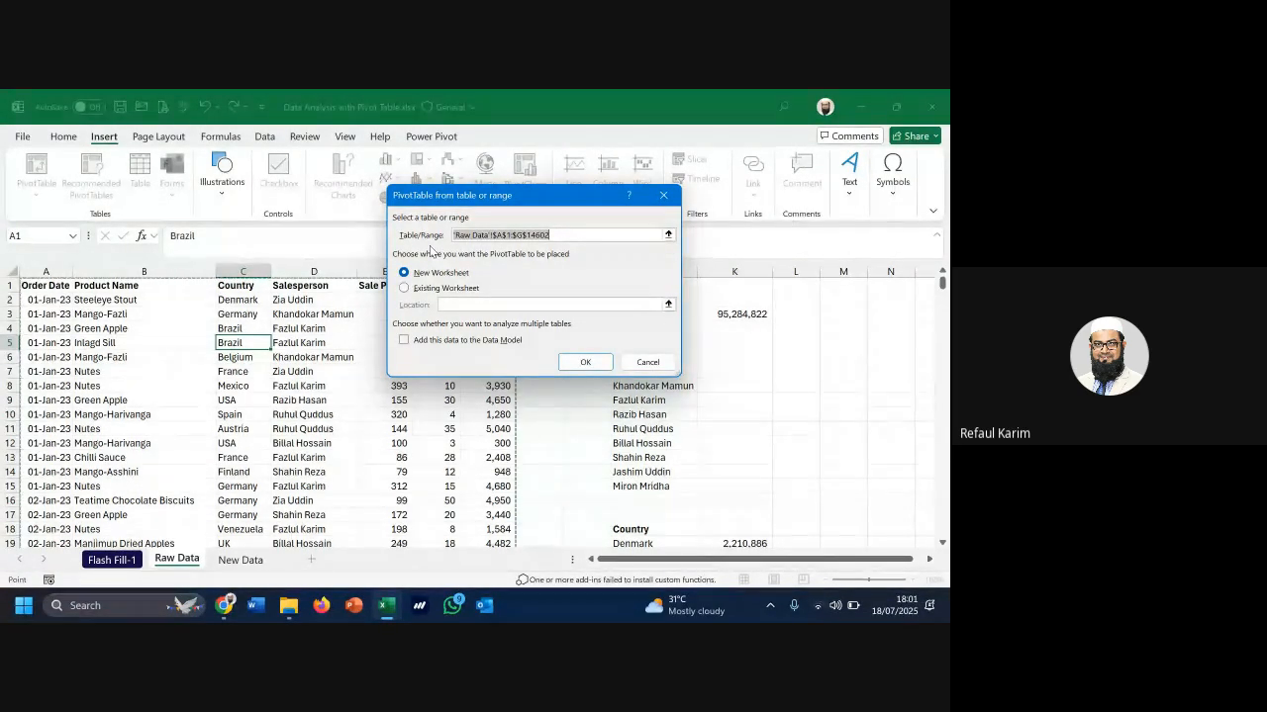
key("Escape")
left_click(809, 359)
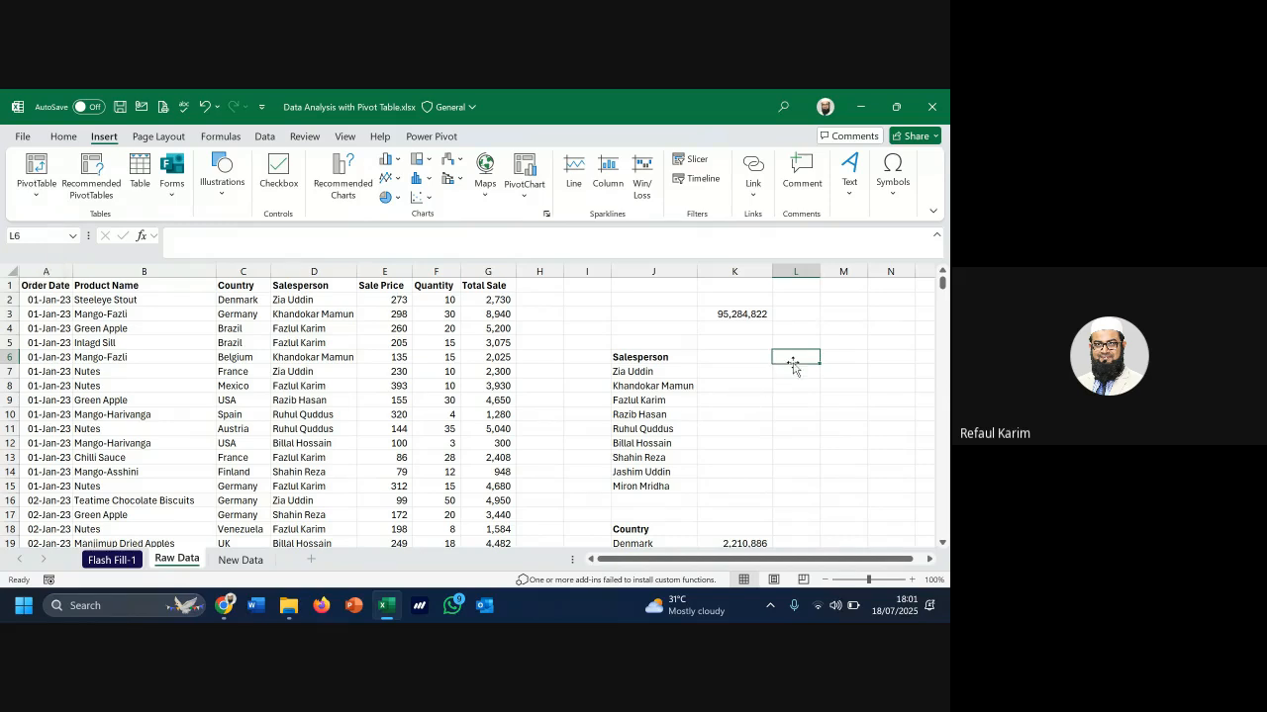
left_click_drag(797, 358, 795, 467)
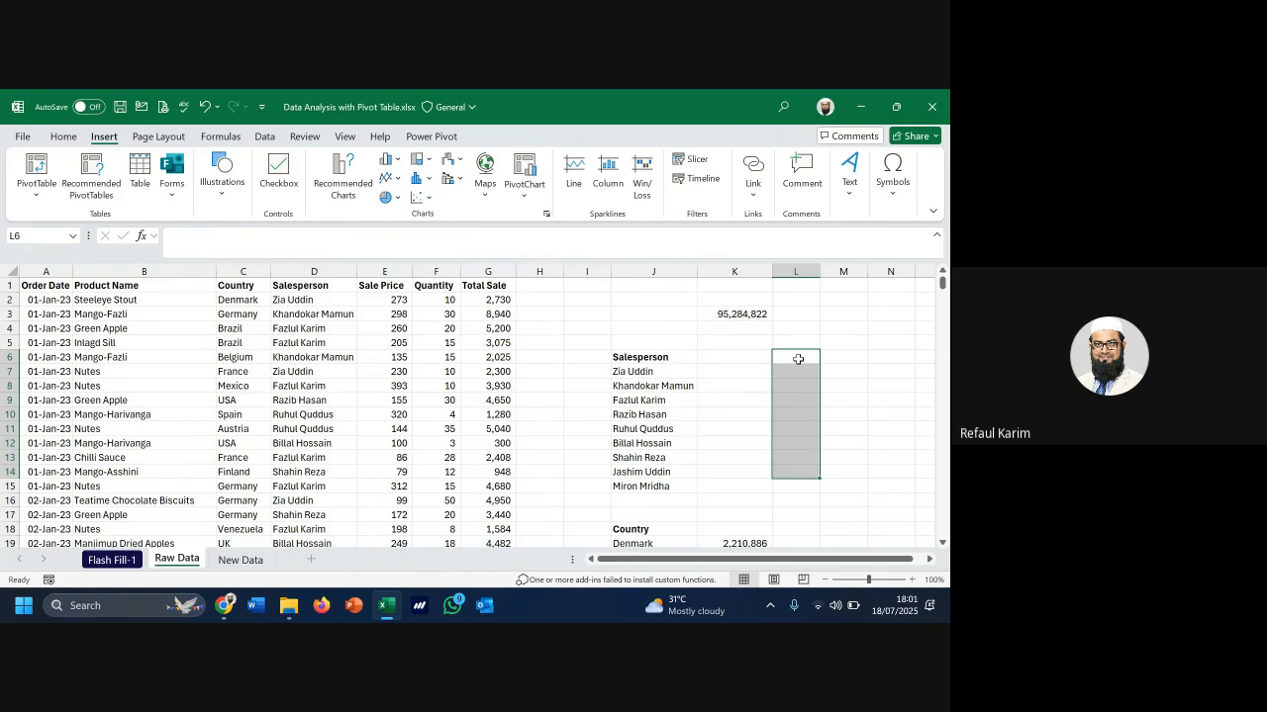
key("shift+Right")
key("shift+Right")
key("shift+Right")
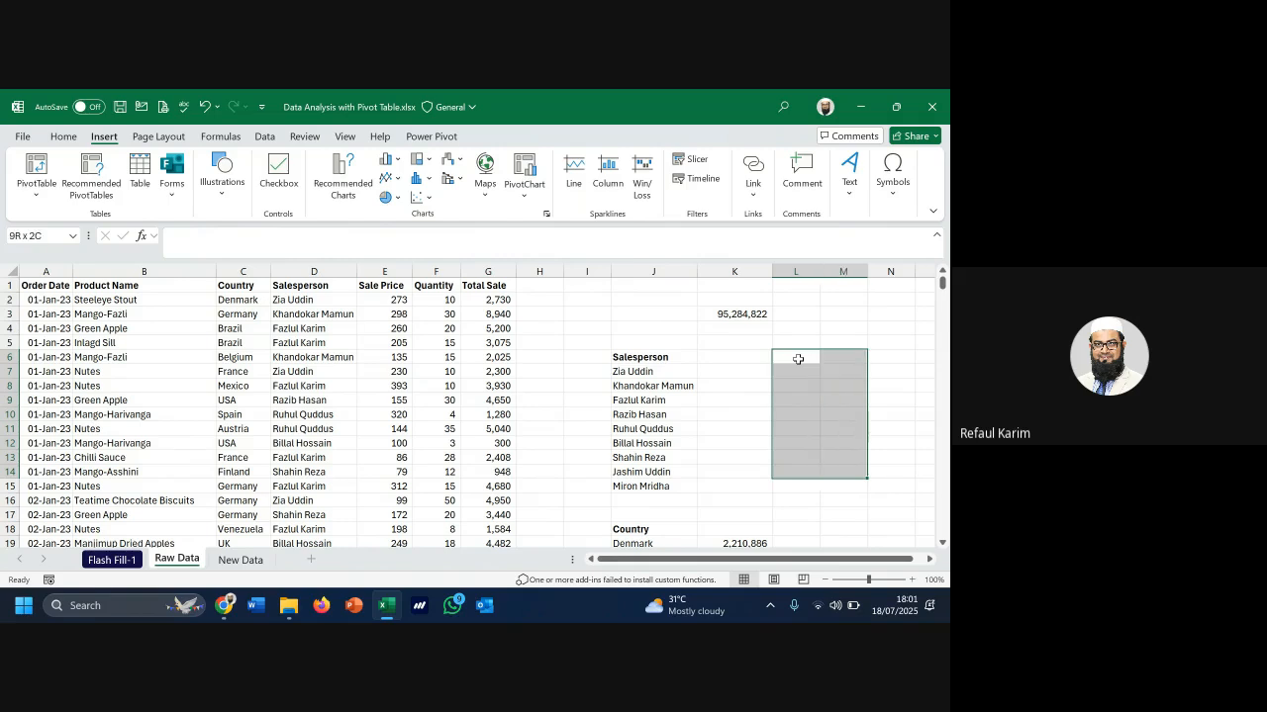
left_click_drag(743, 357, 892, 479)
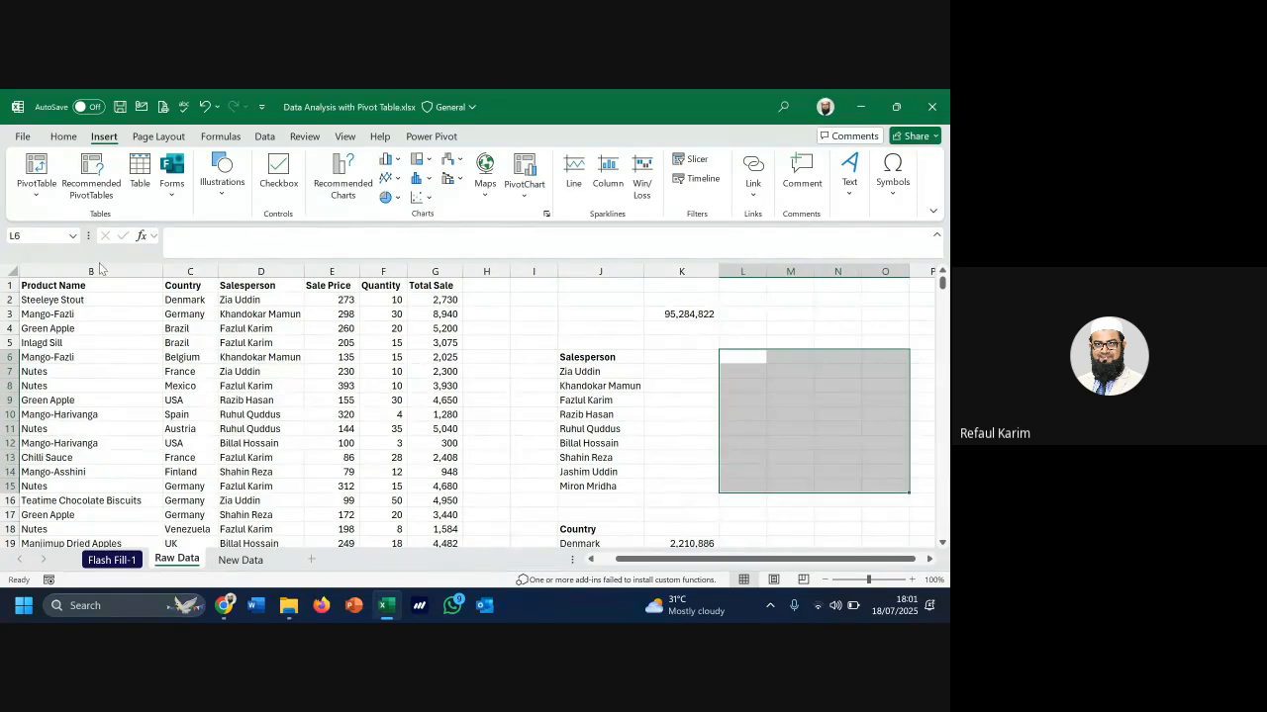
left_click(69, 349)
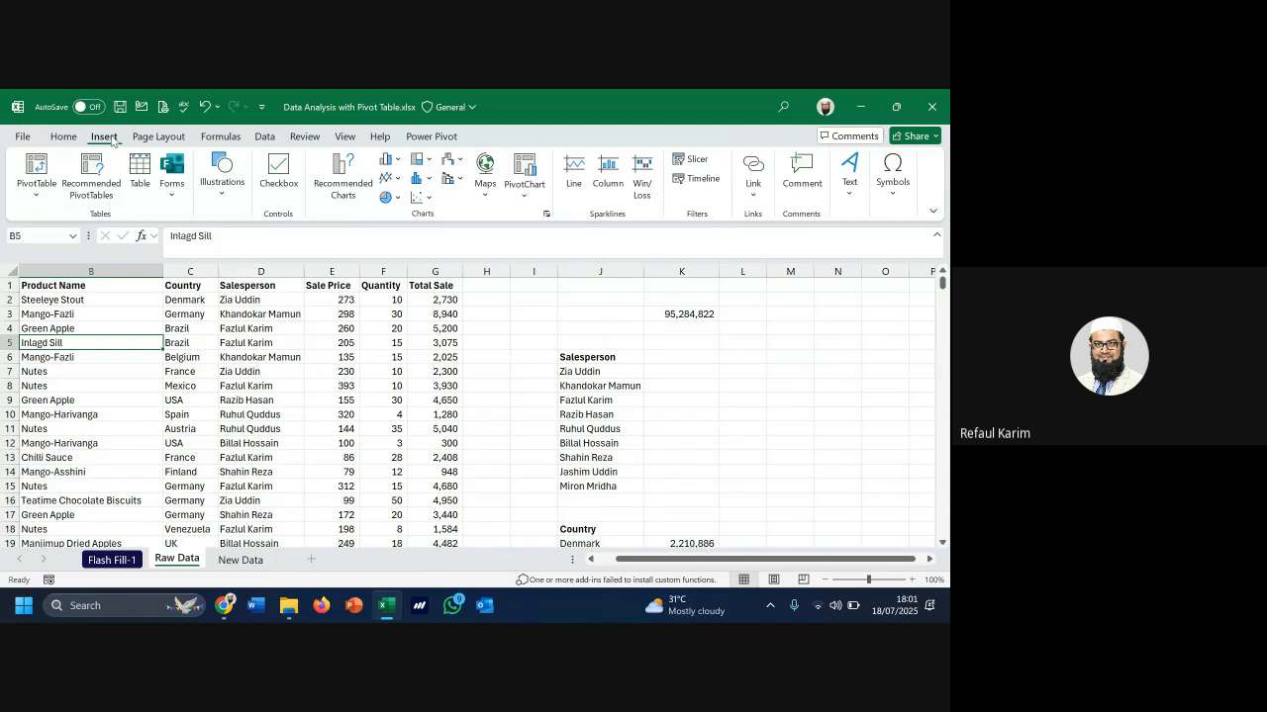
Create PivotTable1 on a new worksheet from Raw Data!$A$1:$G$14602
left_click(36, 173)
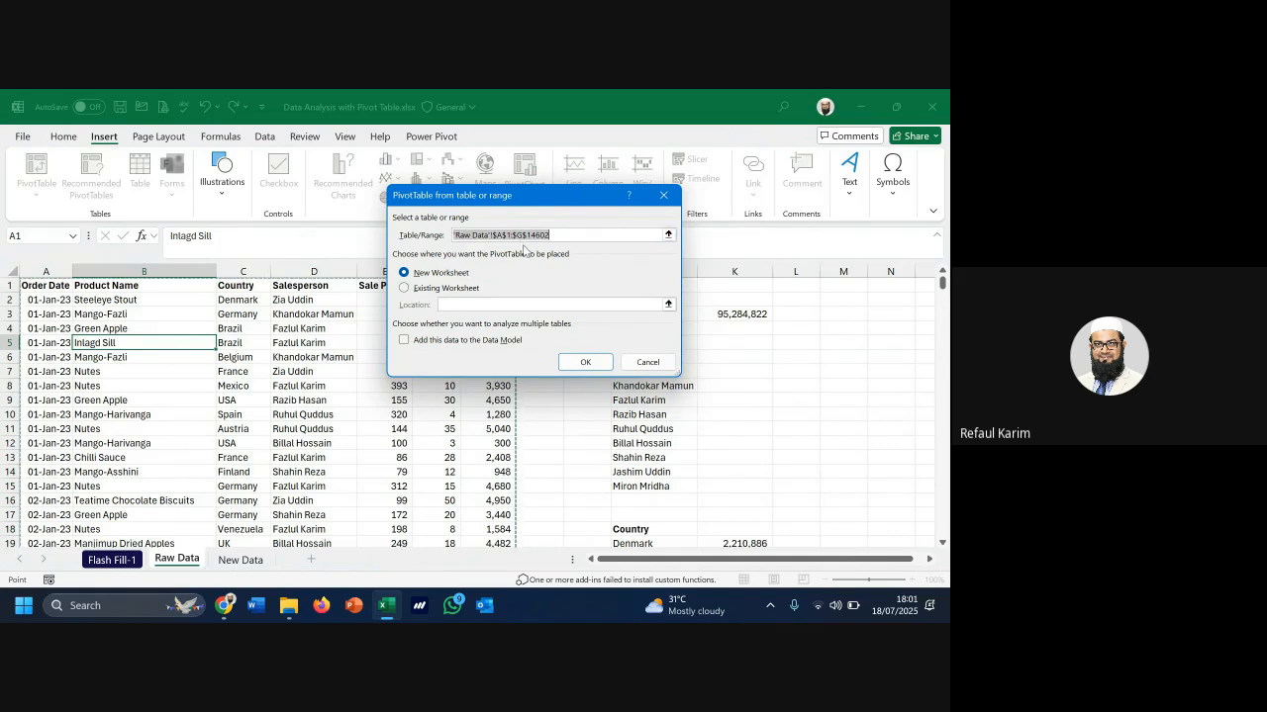
left_click_drag(582, 204, 718, 201)
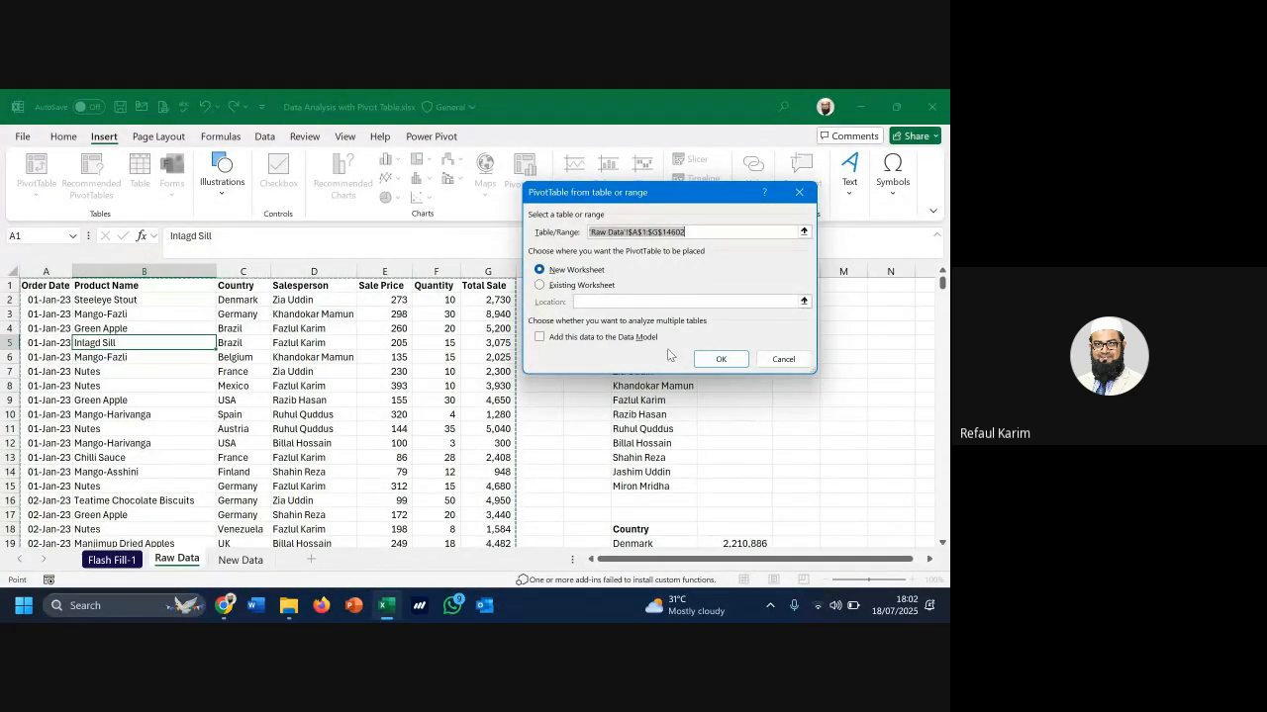
left_click(718, 360)
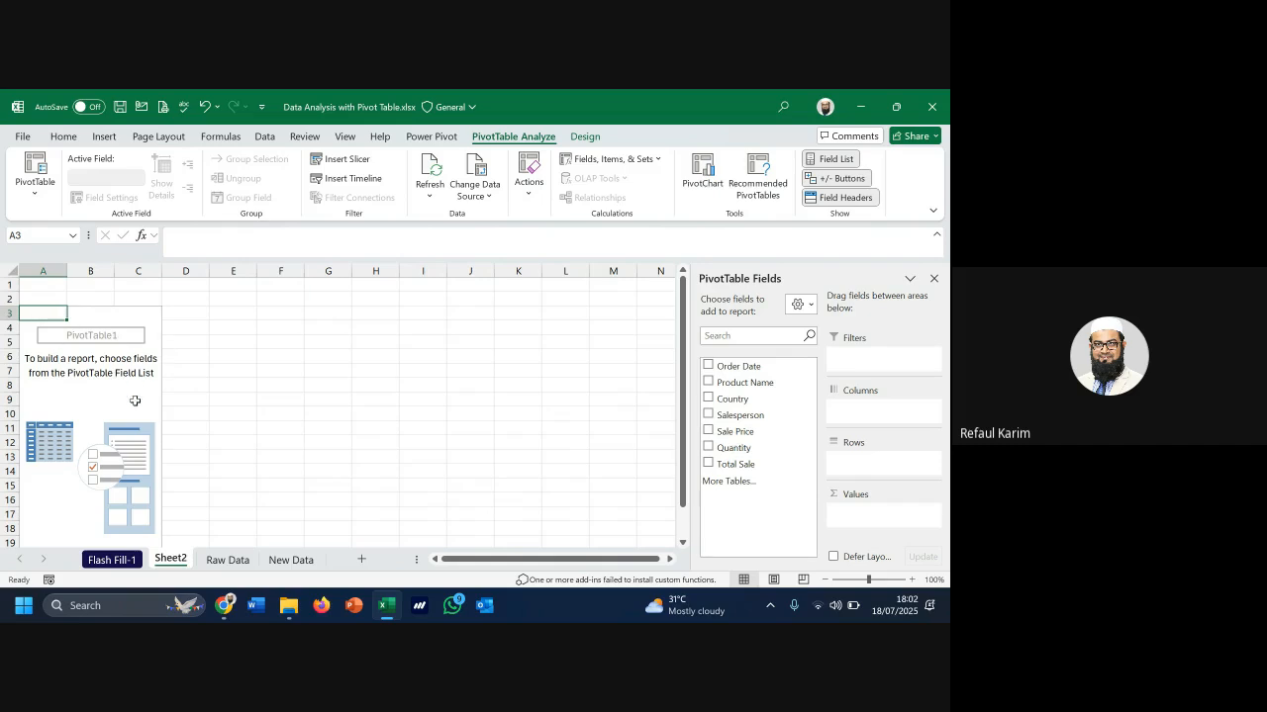
Switch the field list to Fields Section and Areas Section Stacked and narrow the pane
scroll(106, 441, "down", 2)
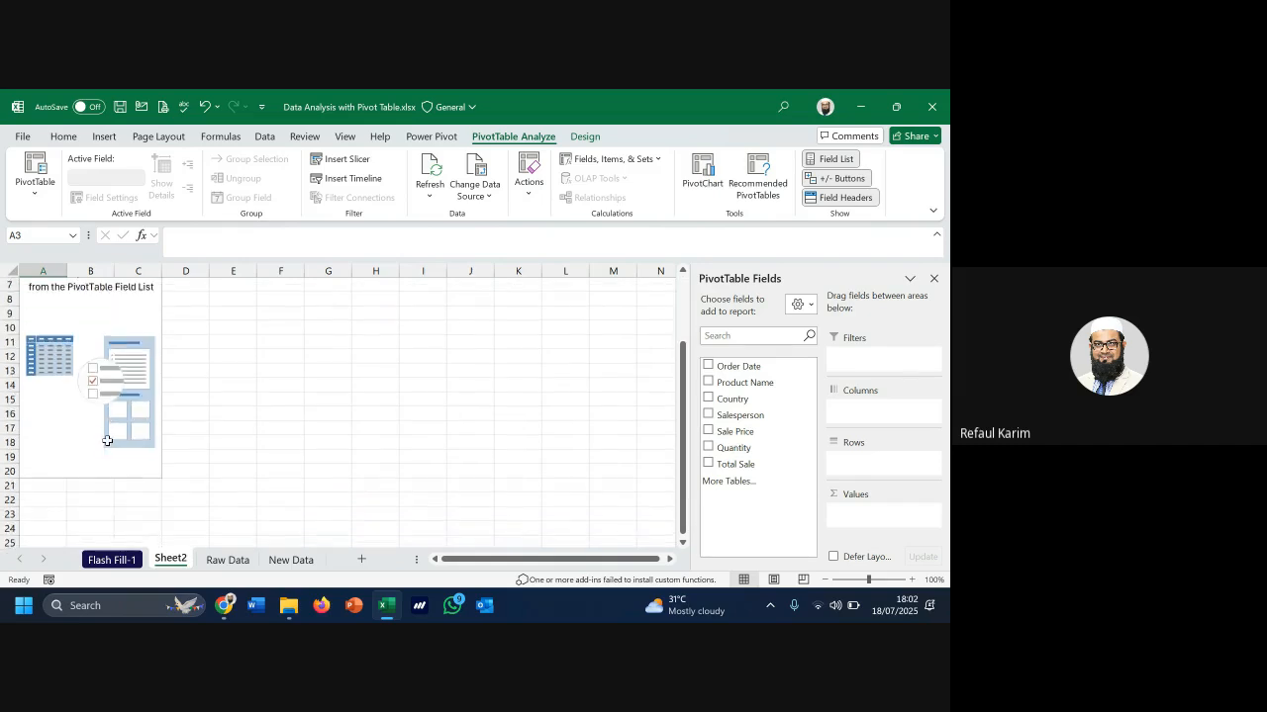
scroll(107, 441, "up", 2)
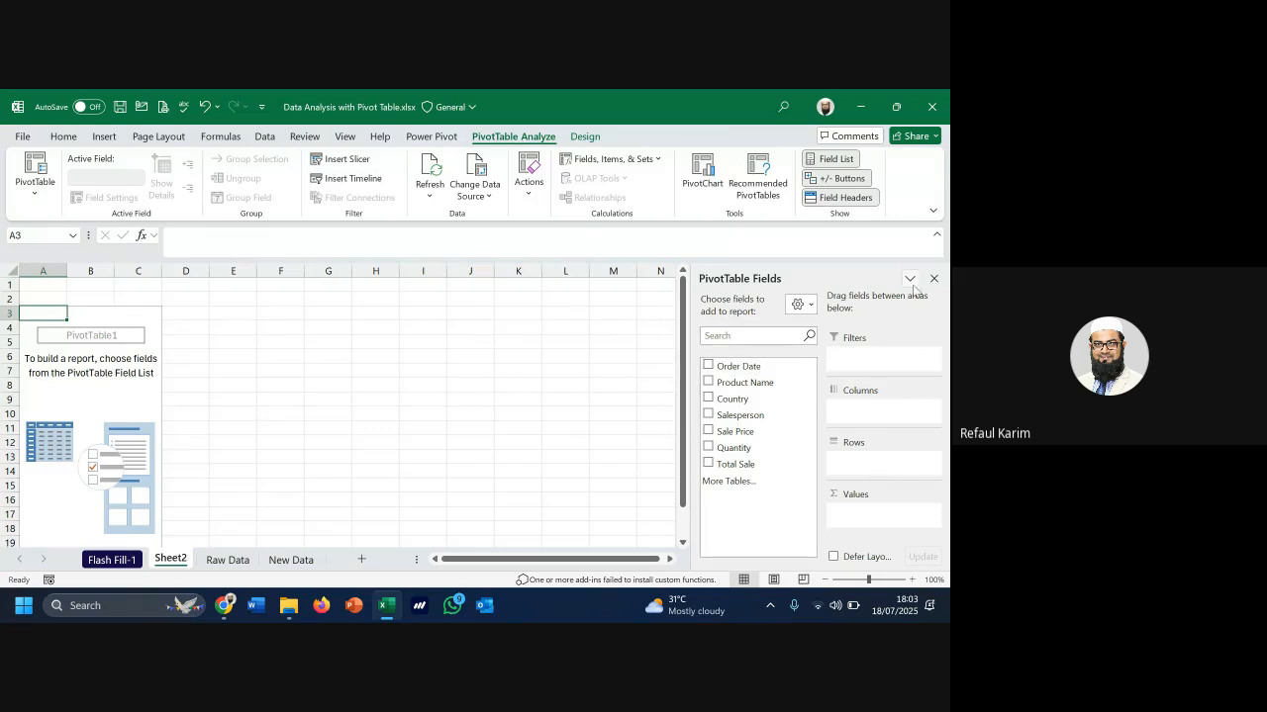
left_click(809, 307)
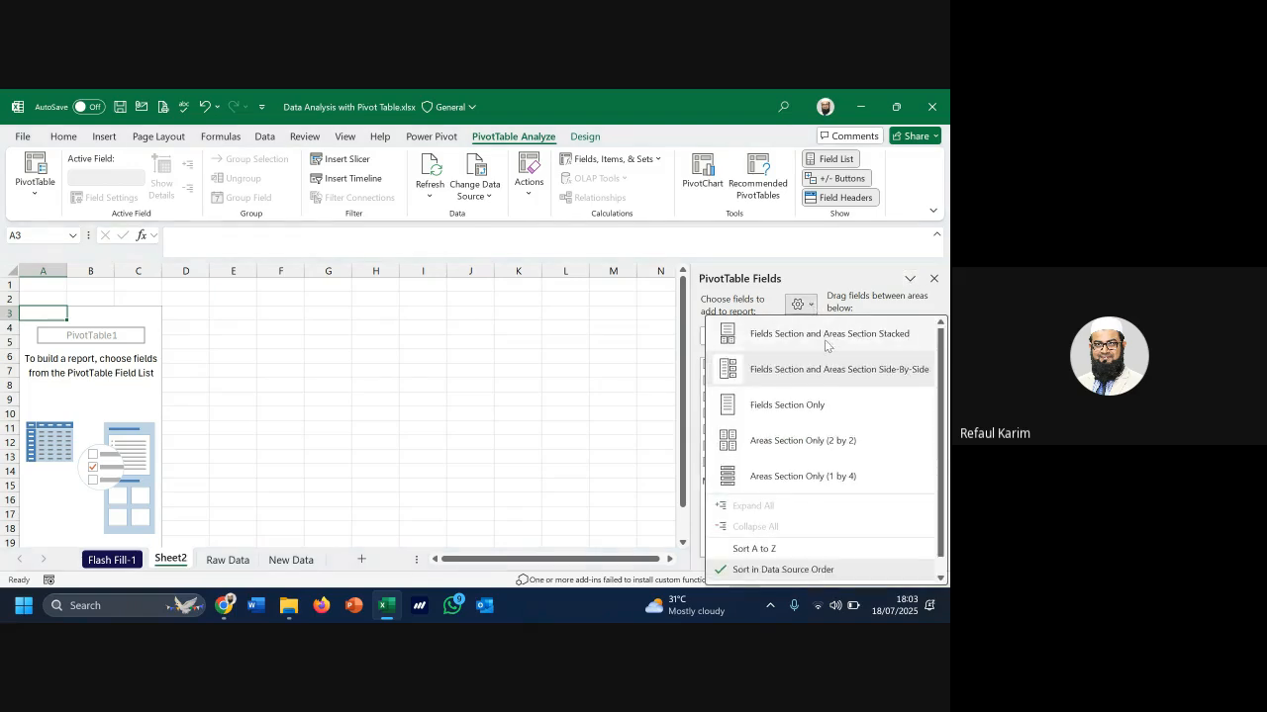
left_click(827, 336)
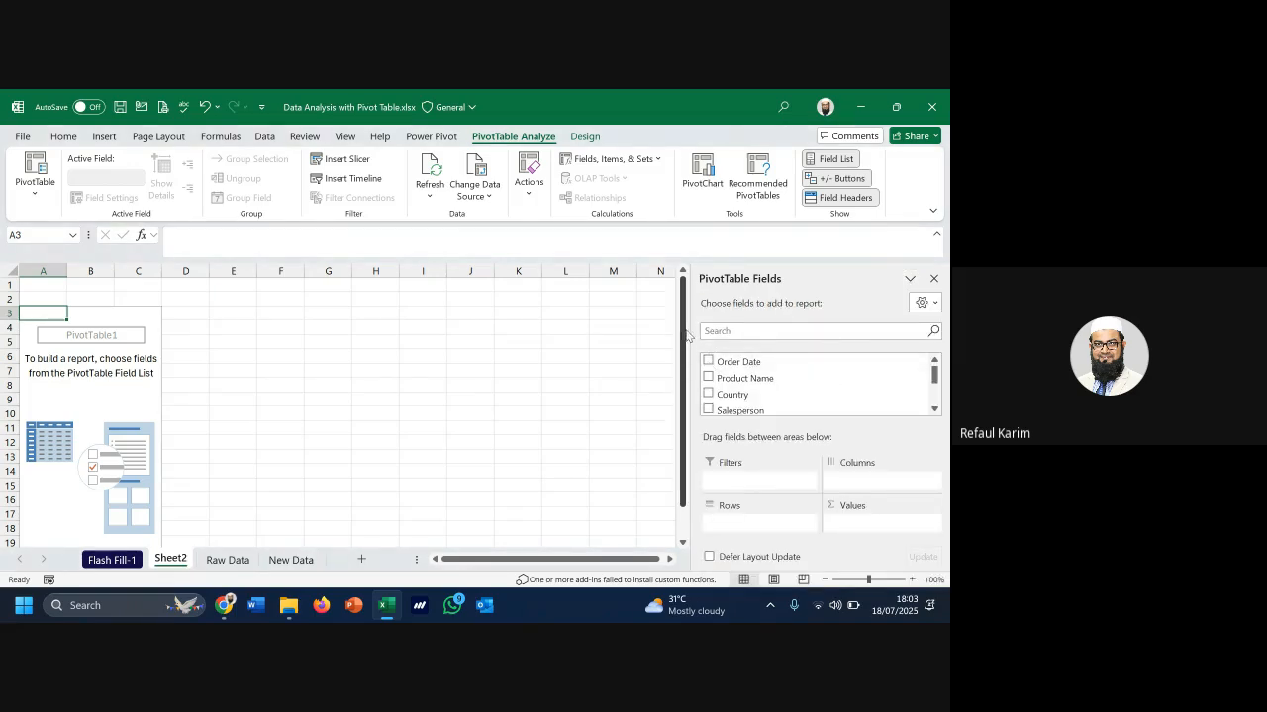
left_click_drag(690, 337, 749, 319)
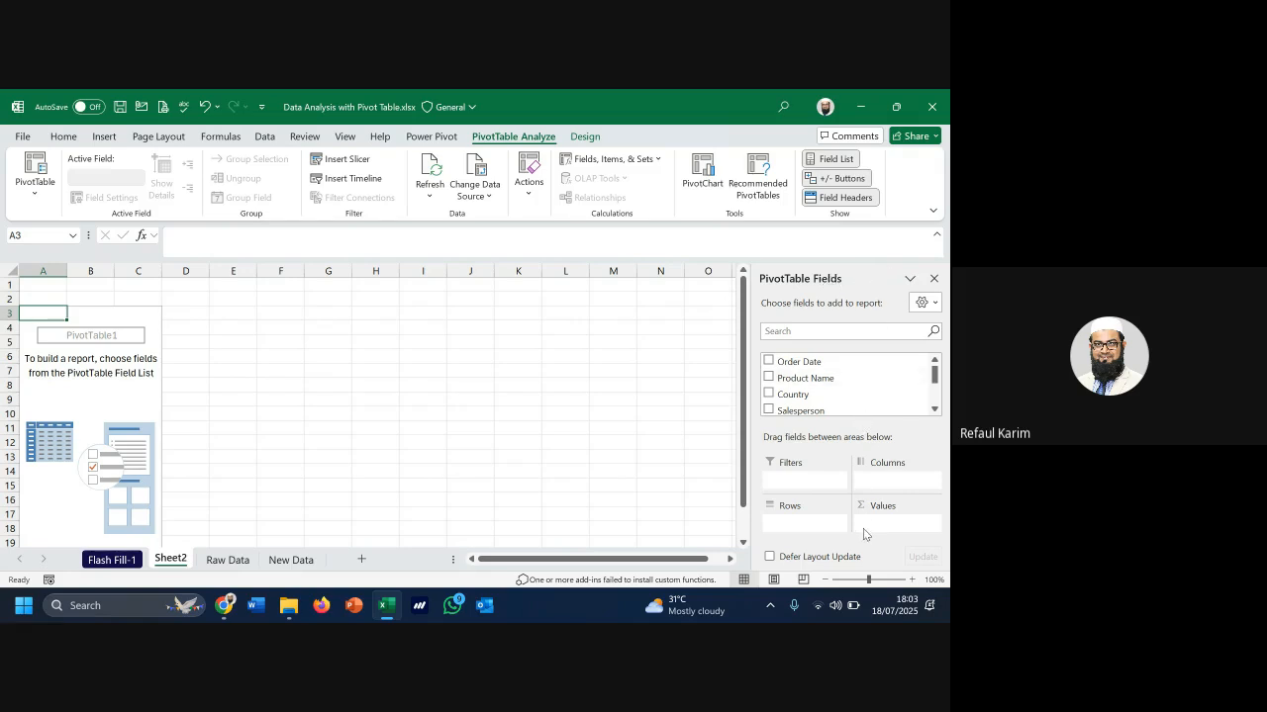
left_click(934, 409)
left_click(934, 409)
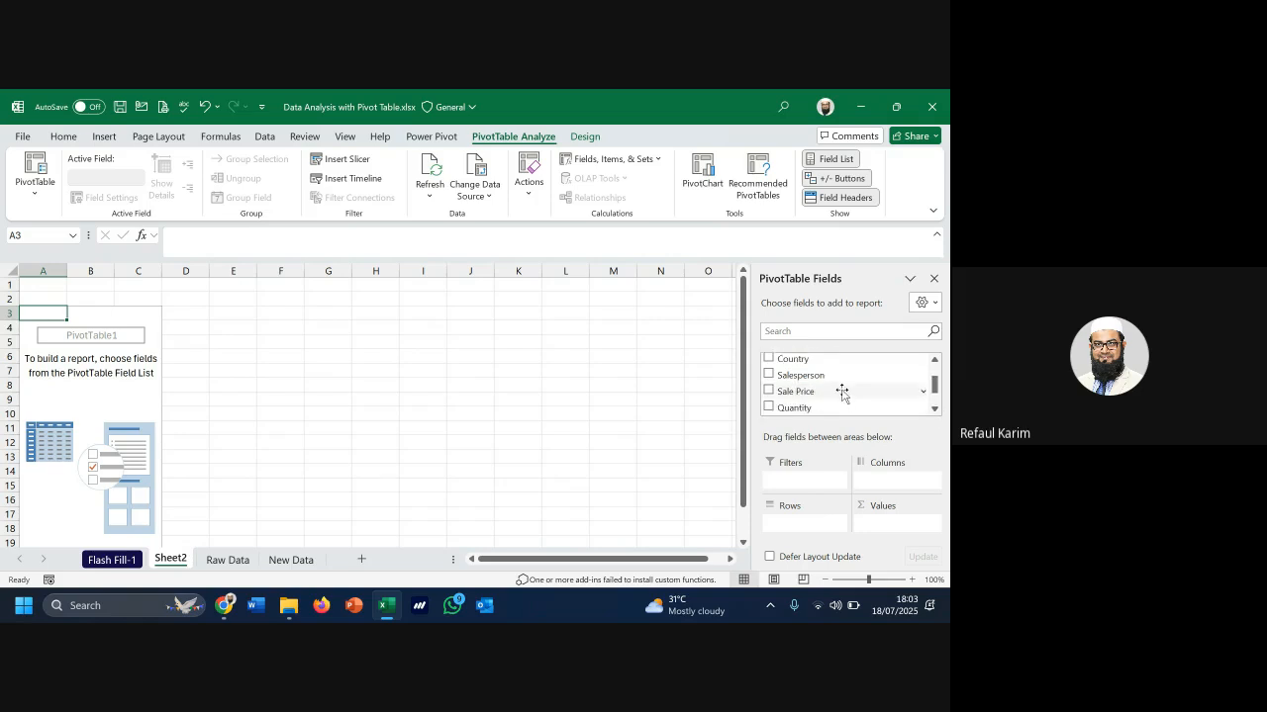
scroll(842, 396, "down", 2)
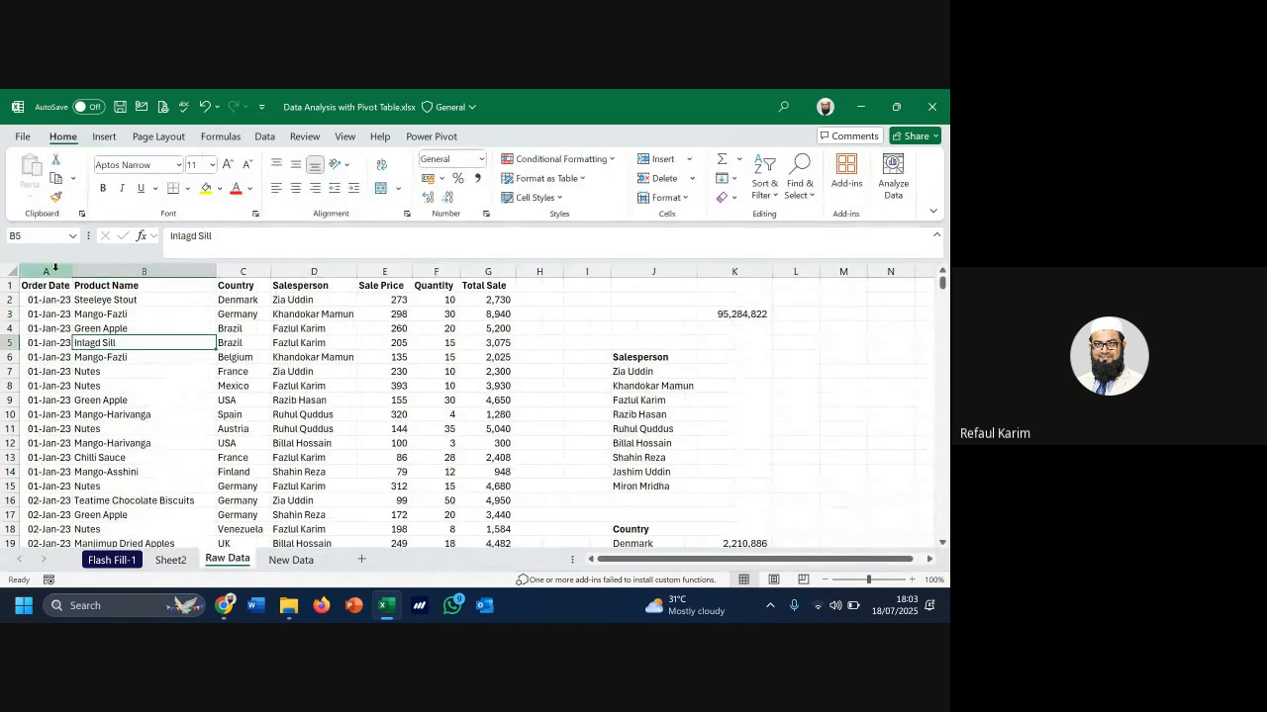
Review Raw Data columns A–G and headers A1:G1, then return to Sheet2
left_click_drag(46, 271, 476, 277)
left_click_drag(46, 285, 485, 283)
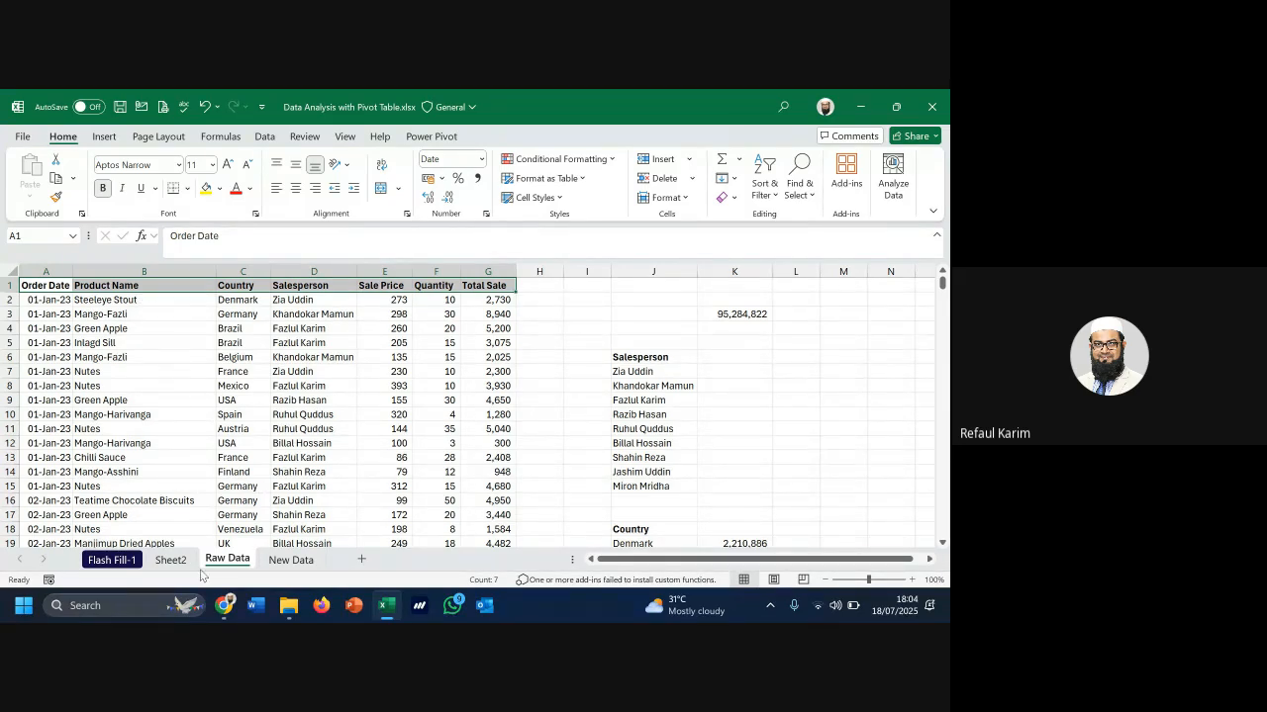
left_click(170, 560)
scroll(817, 368, "up", 5)
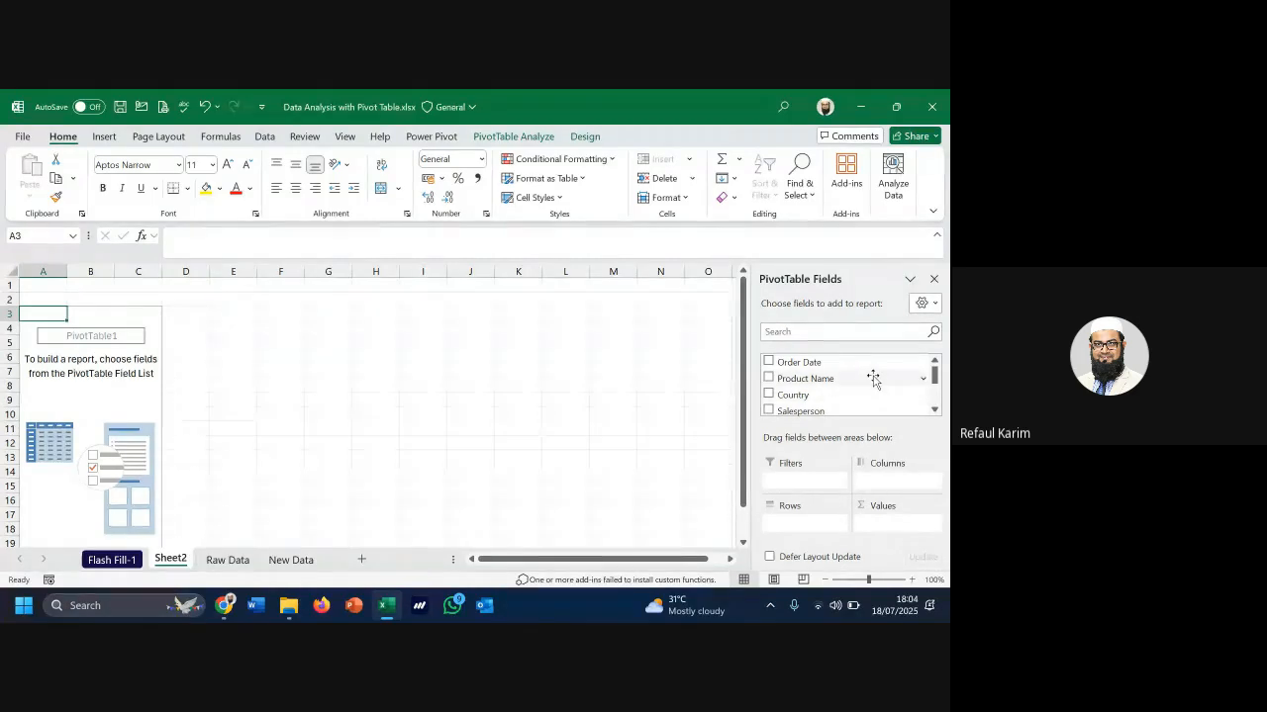
scroll(872, 379, "down", 1)
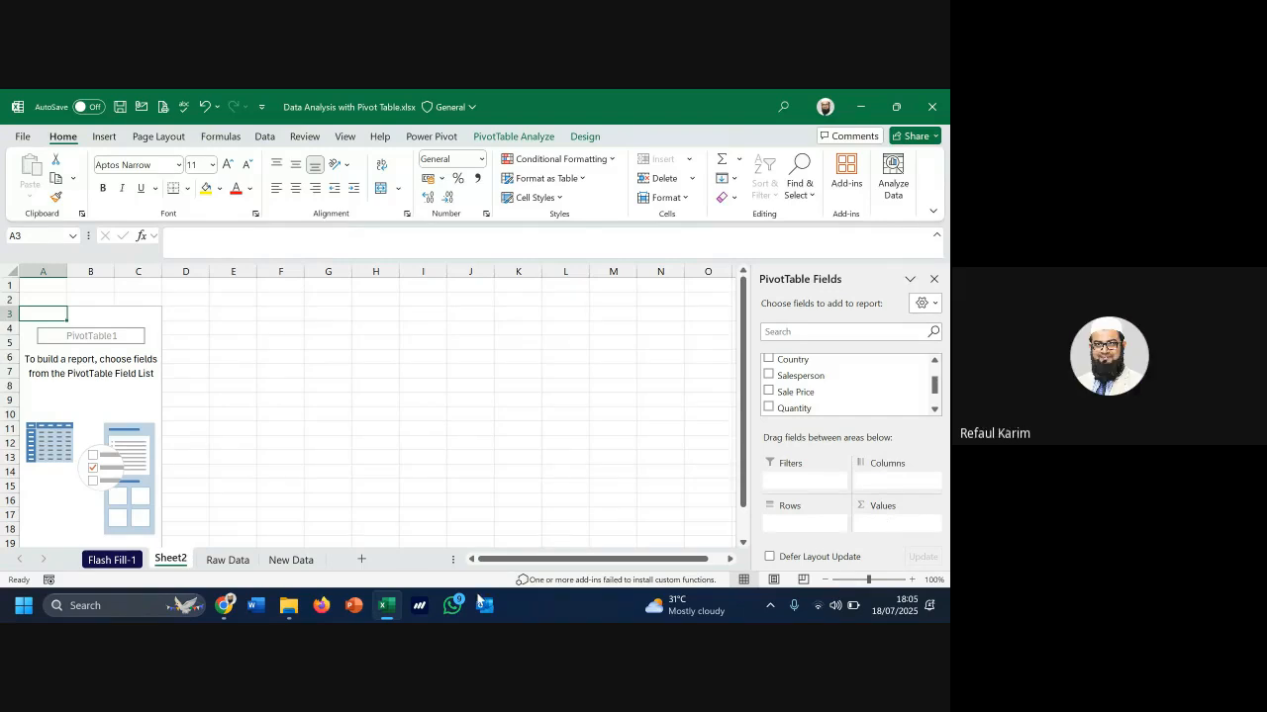
On Raw Data, check that column G's Sum of 95,284,822 equals the =SUM(G2:G14602) total in K3
left_click(228, 560)
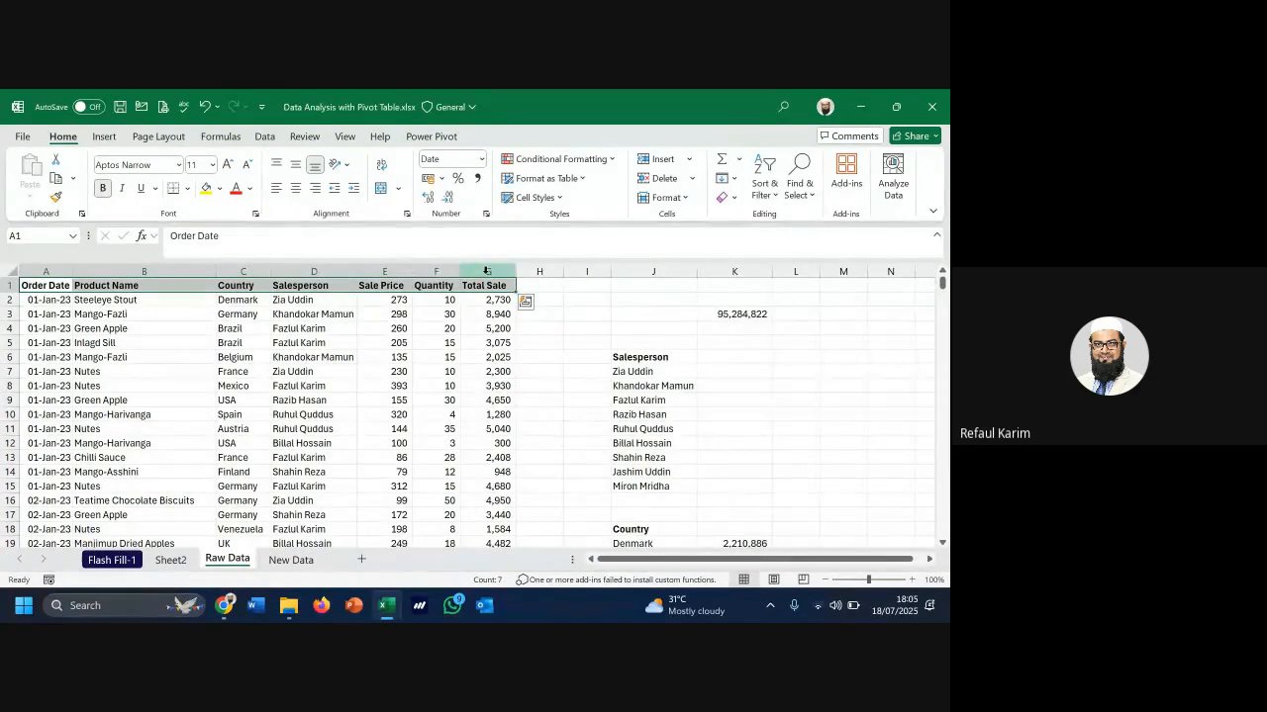
left_click(485, 271)
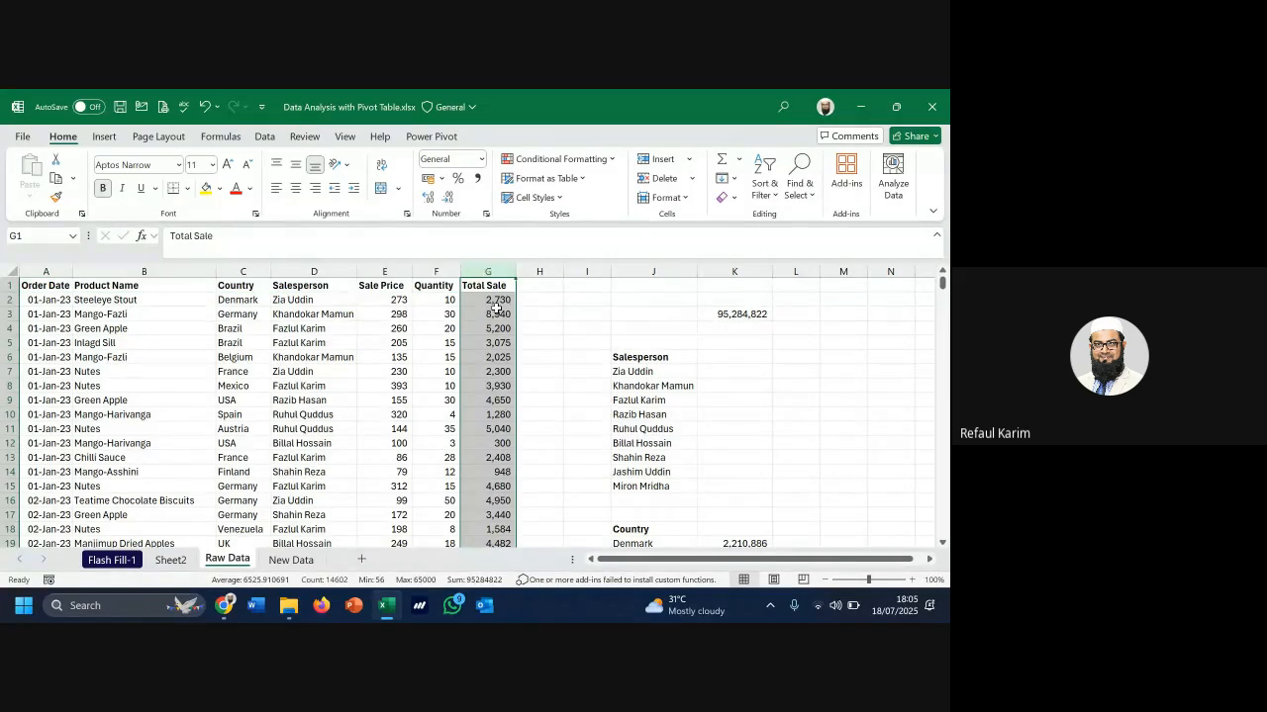
left_click(498, 301)
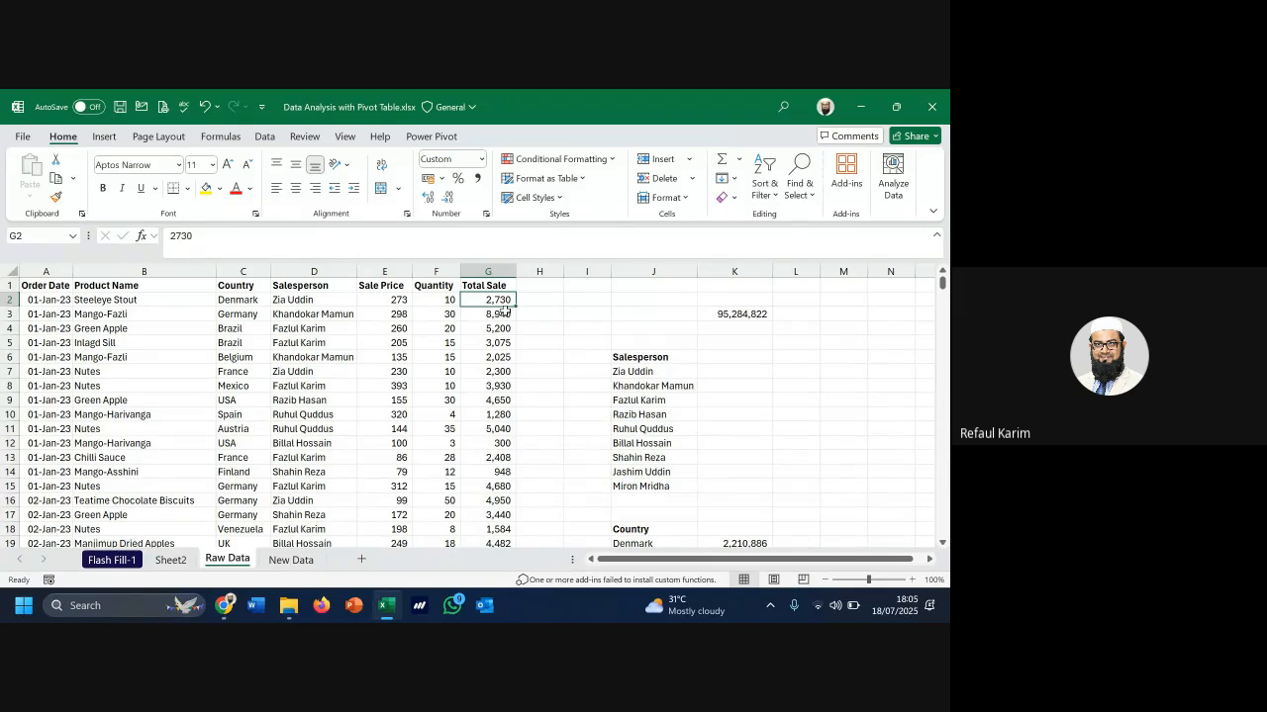
key("ctrl+Down")
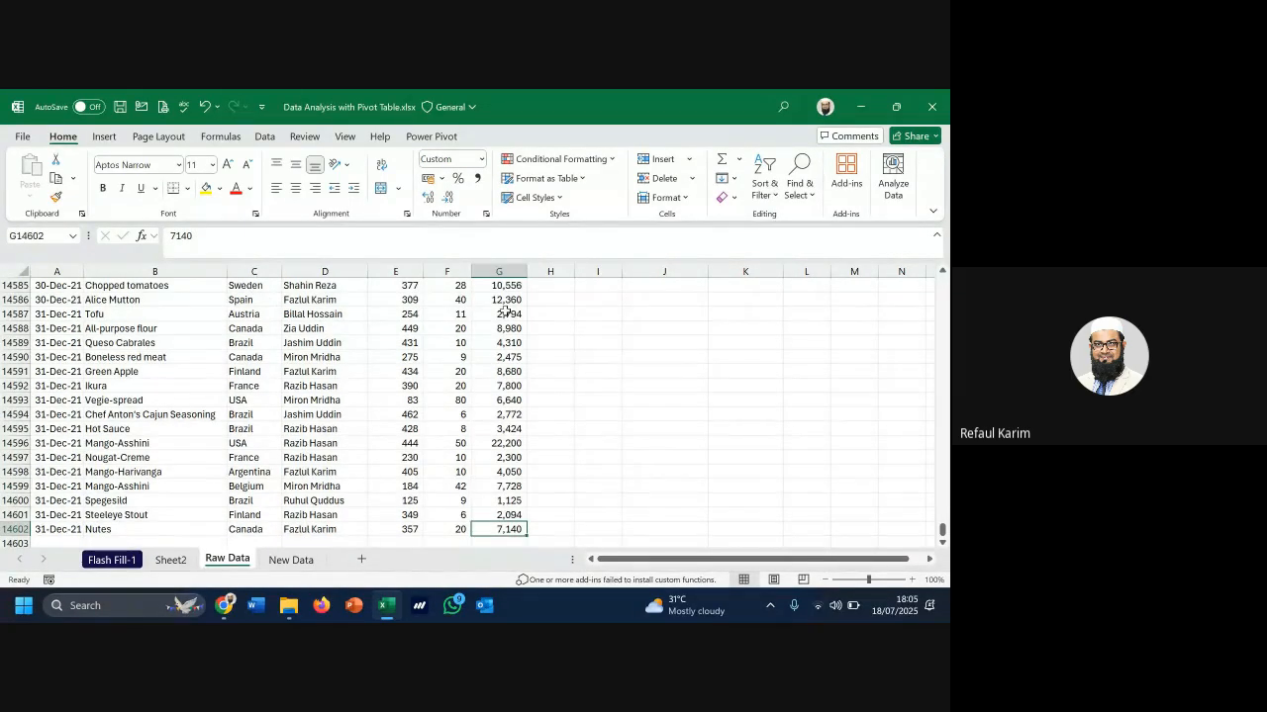
key("ctrl+Up")
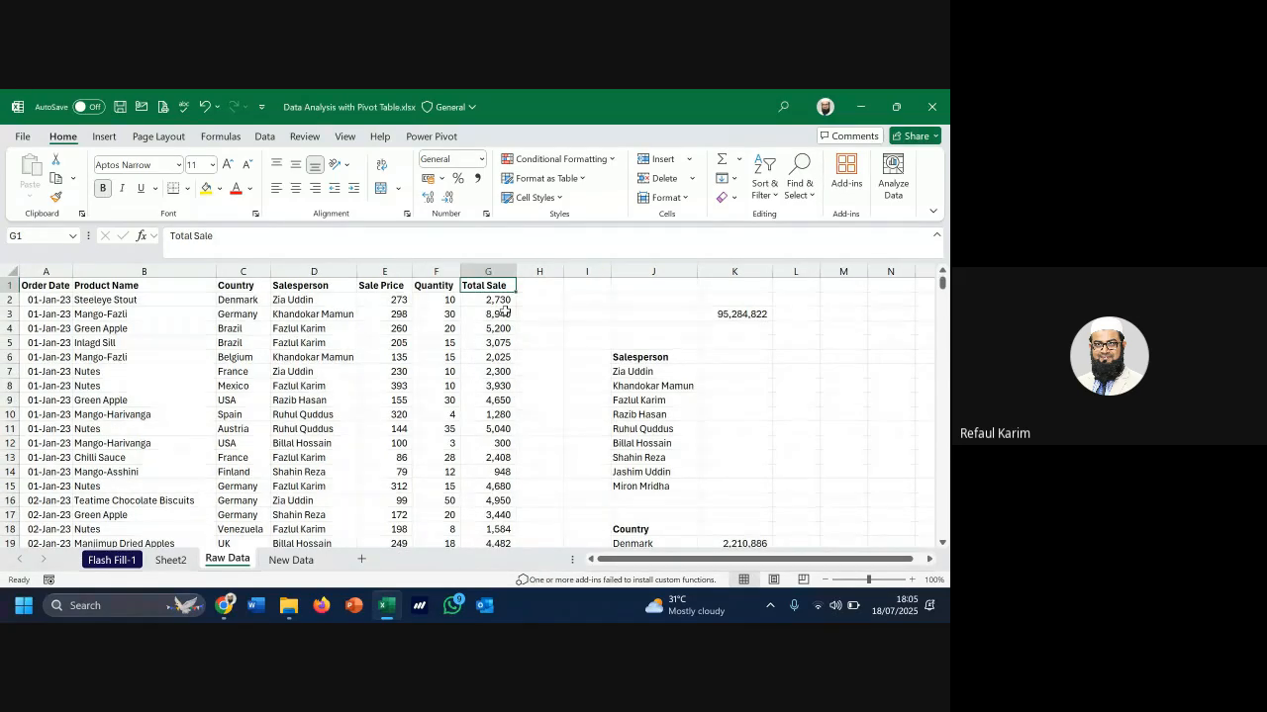
left_click(754, 315)
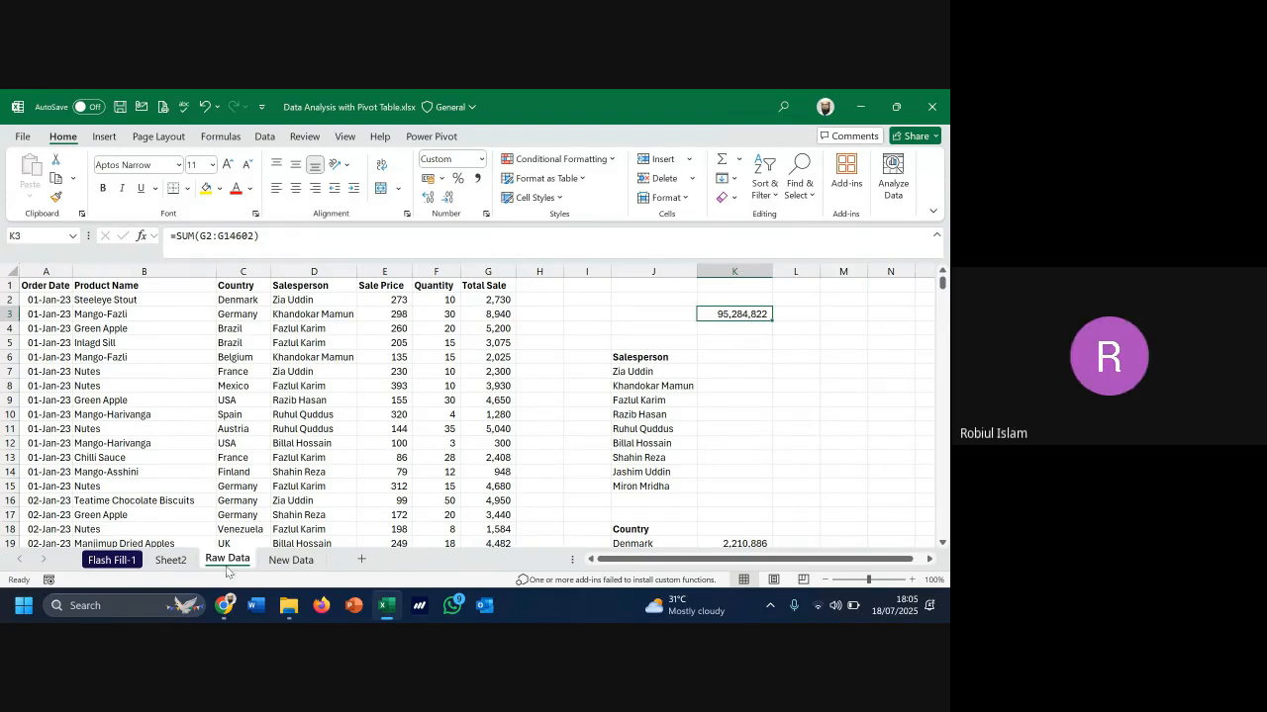
On Sheet2, drag Total Sale into the PivotTable Values area to show 95,284,822
left_click(180, 563)
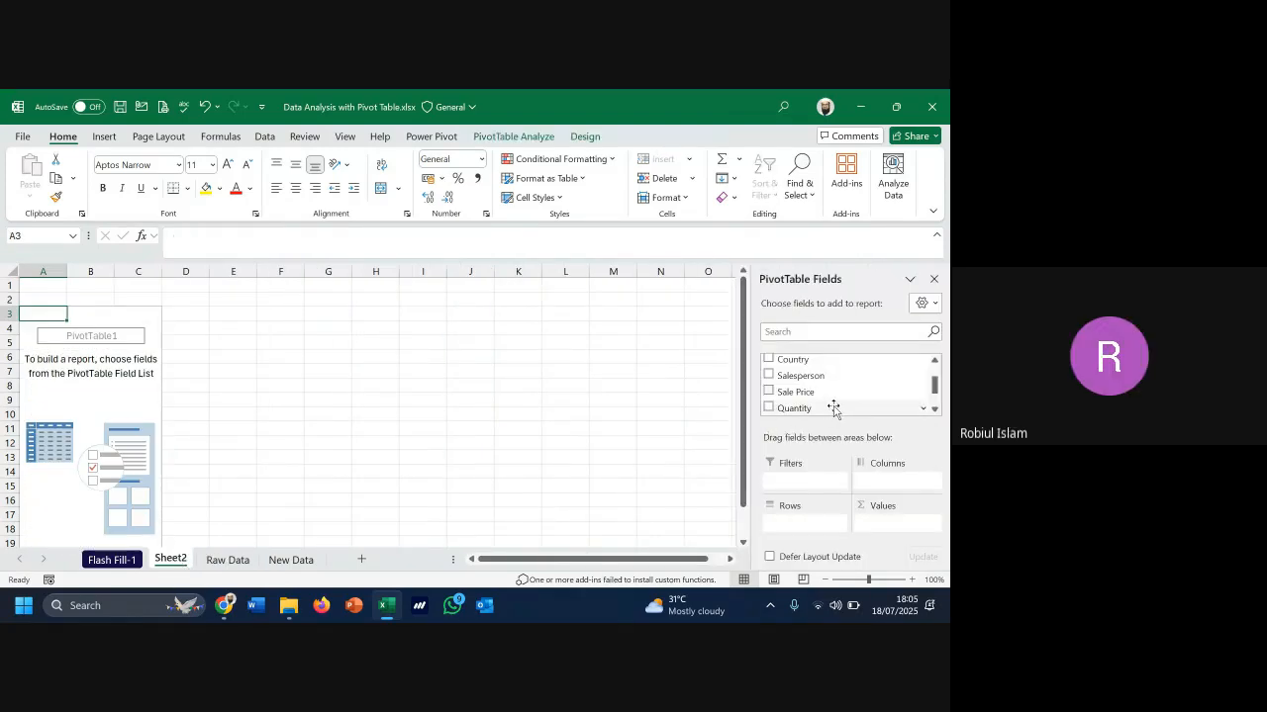
scroll(837, 407, "down", 2)
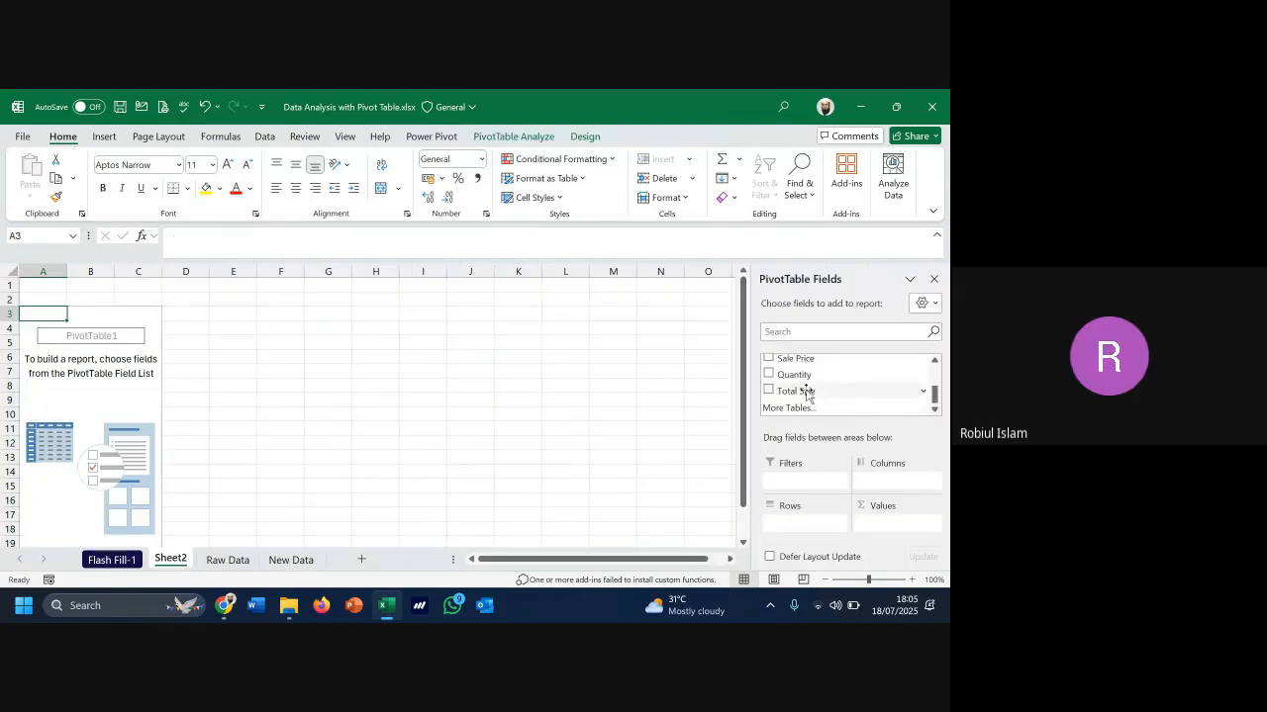
scroll(807, 390, "up", 4)
scroll(809, 384, "down", 2)
scroll(809, 384, "up", 2)
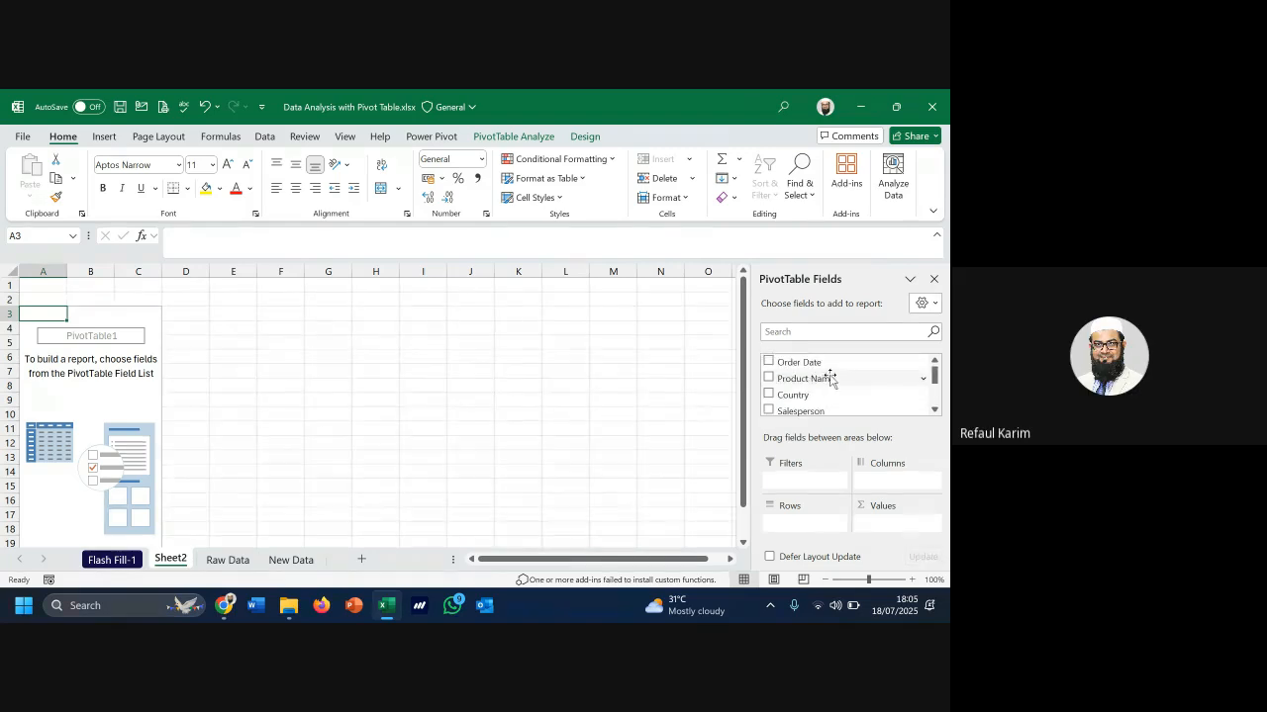
scroll(831, 379, "down", 2)
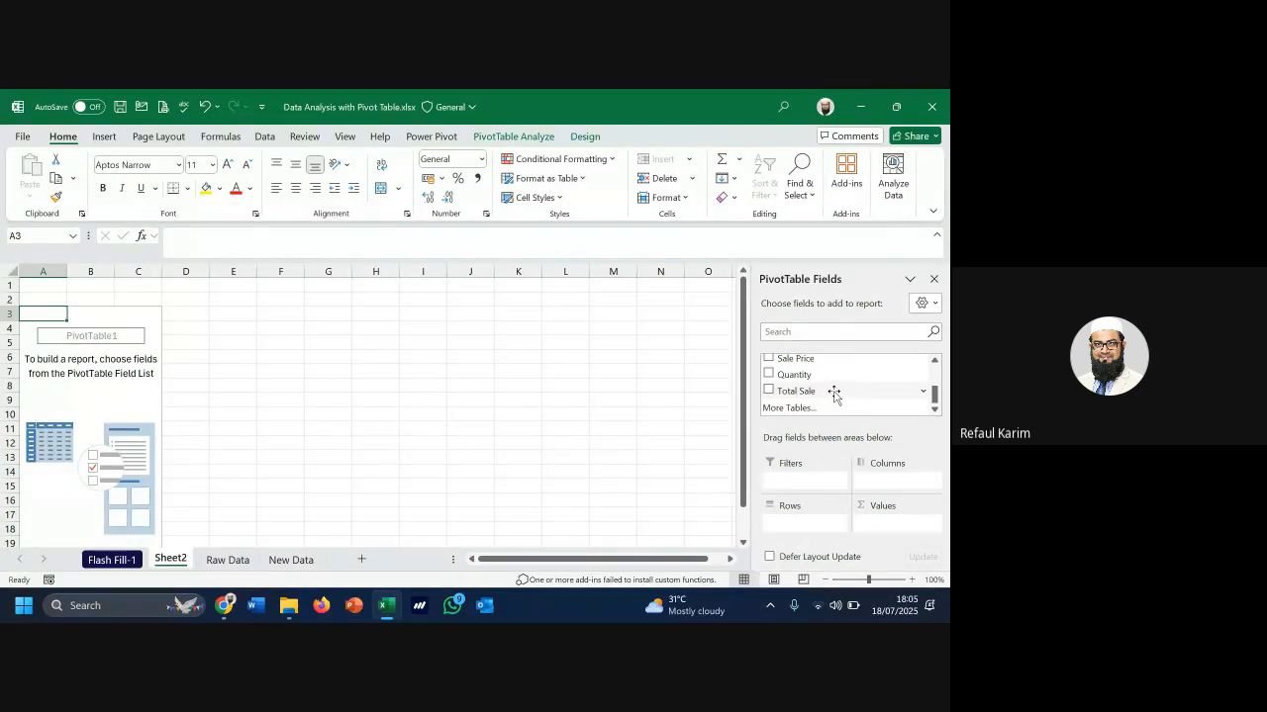
left_click_drag(834, 394, 887, 525)
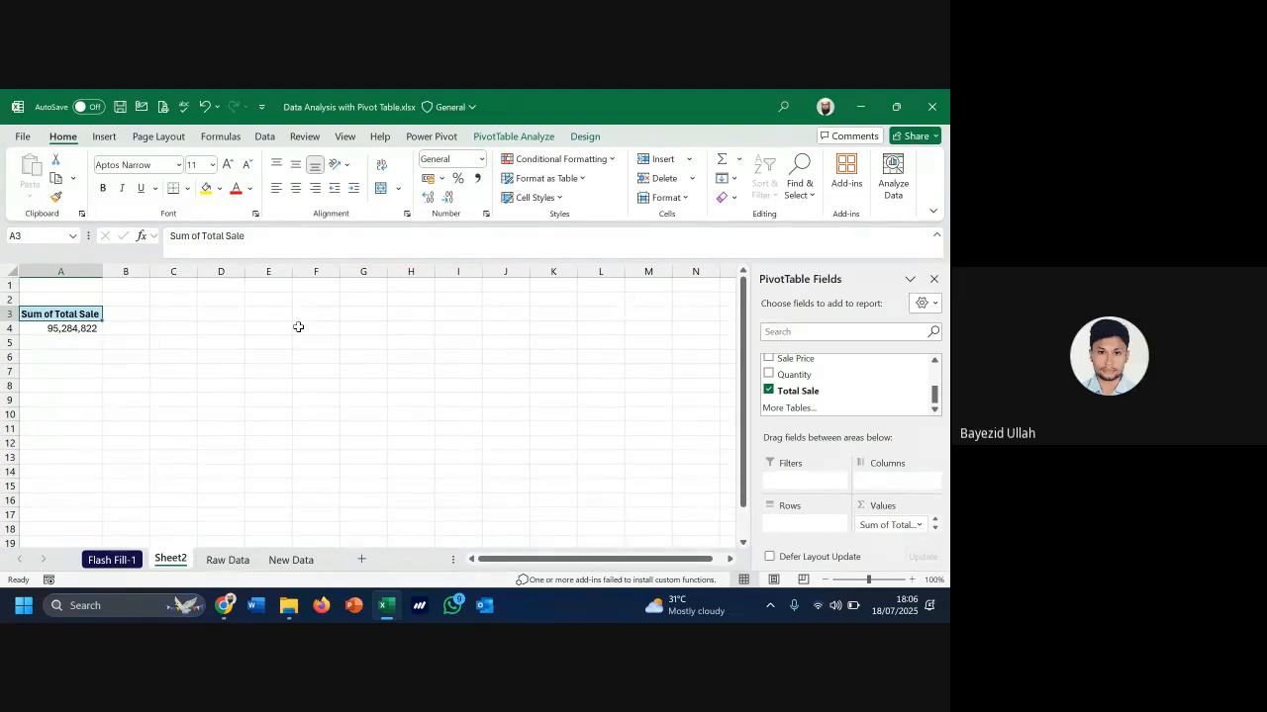
left_click(238, 564)
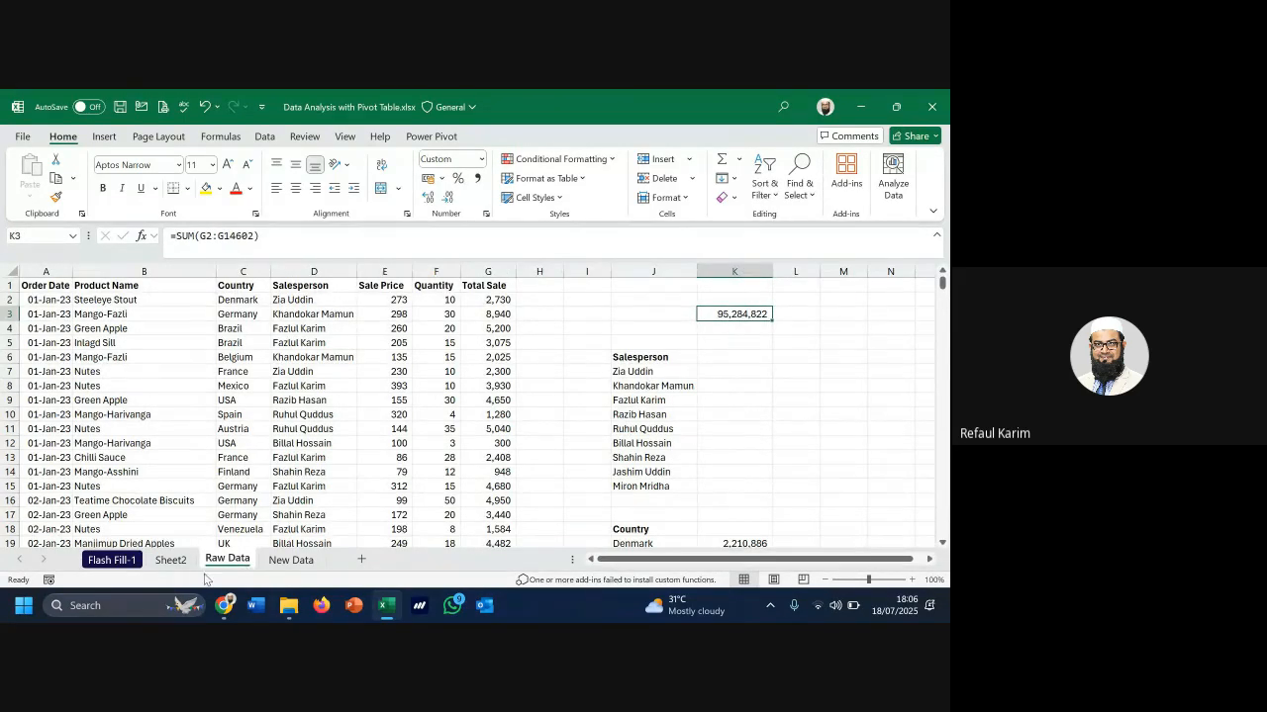
left_click(170, 560)
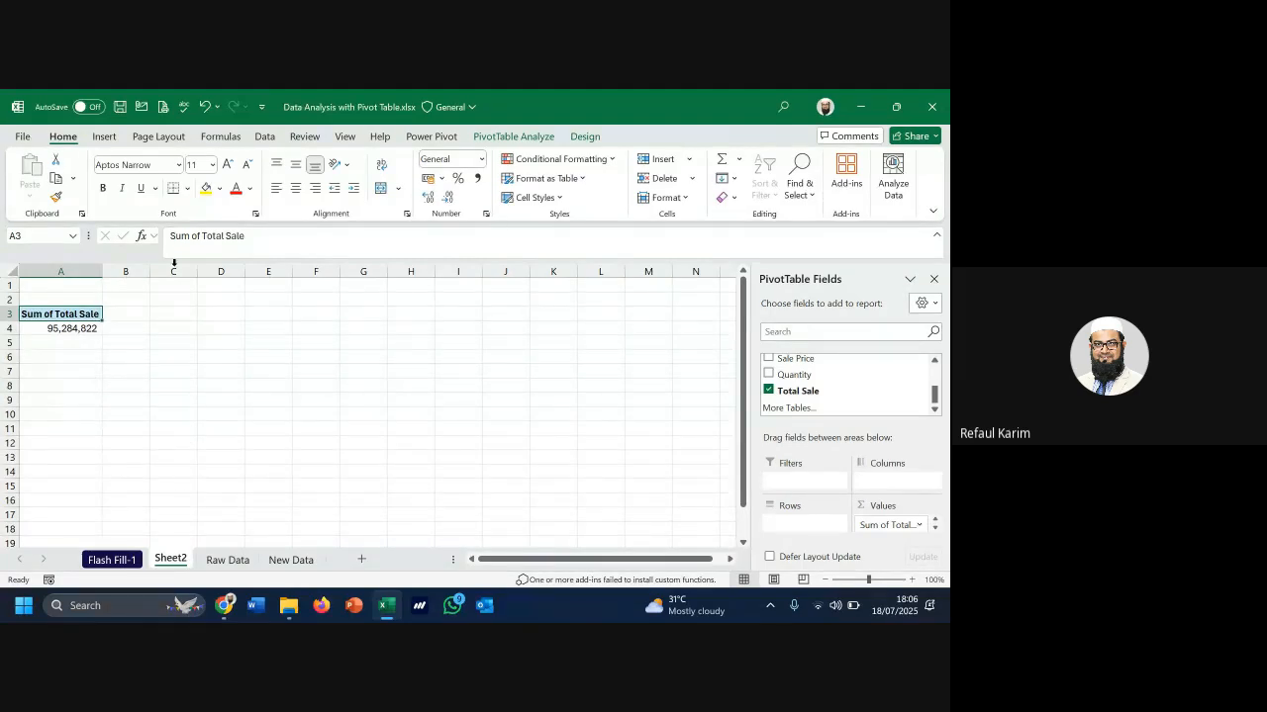
left_click(73, 329)
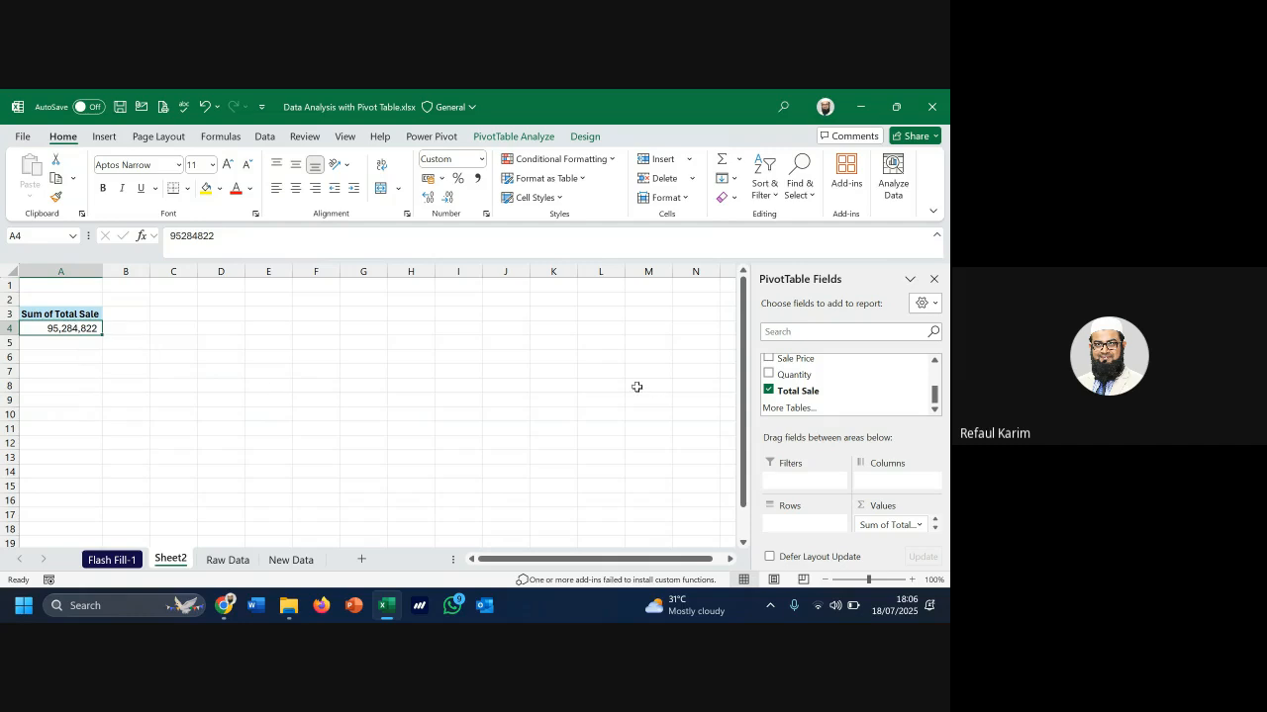
key("Up")
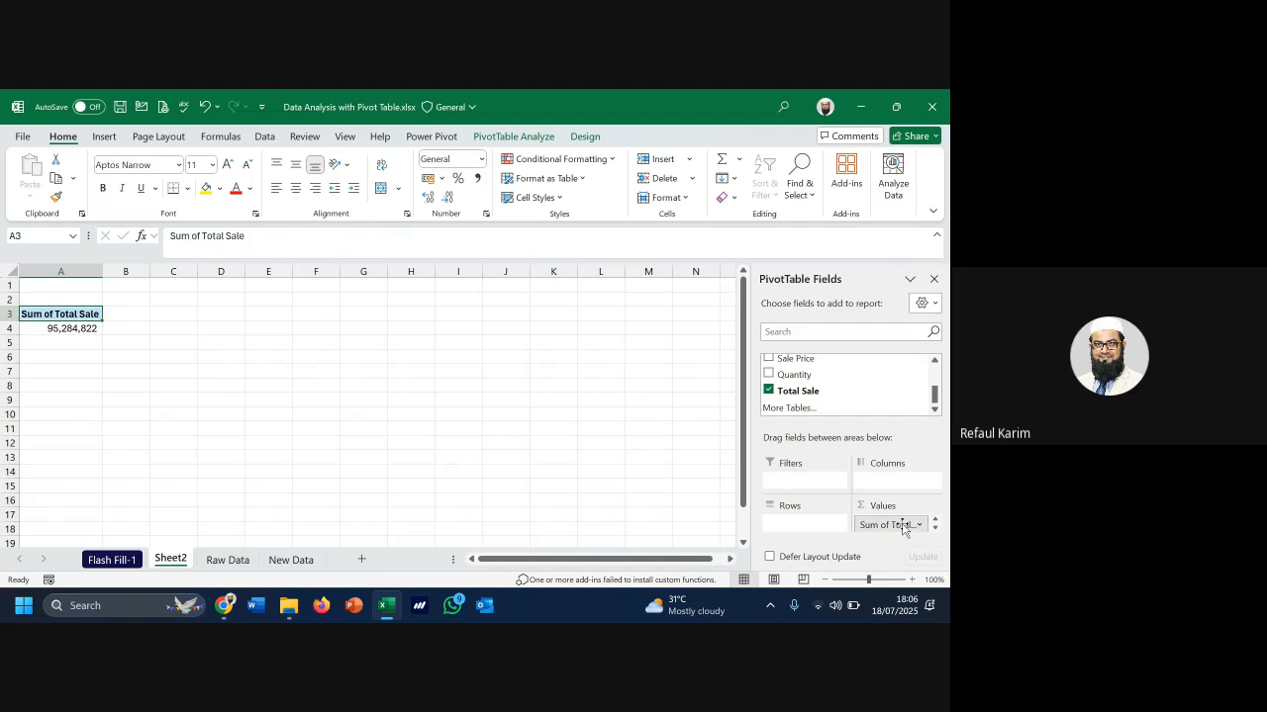
left_click_drag(903, 526, 606, 462)
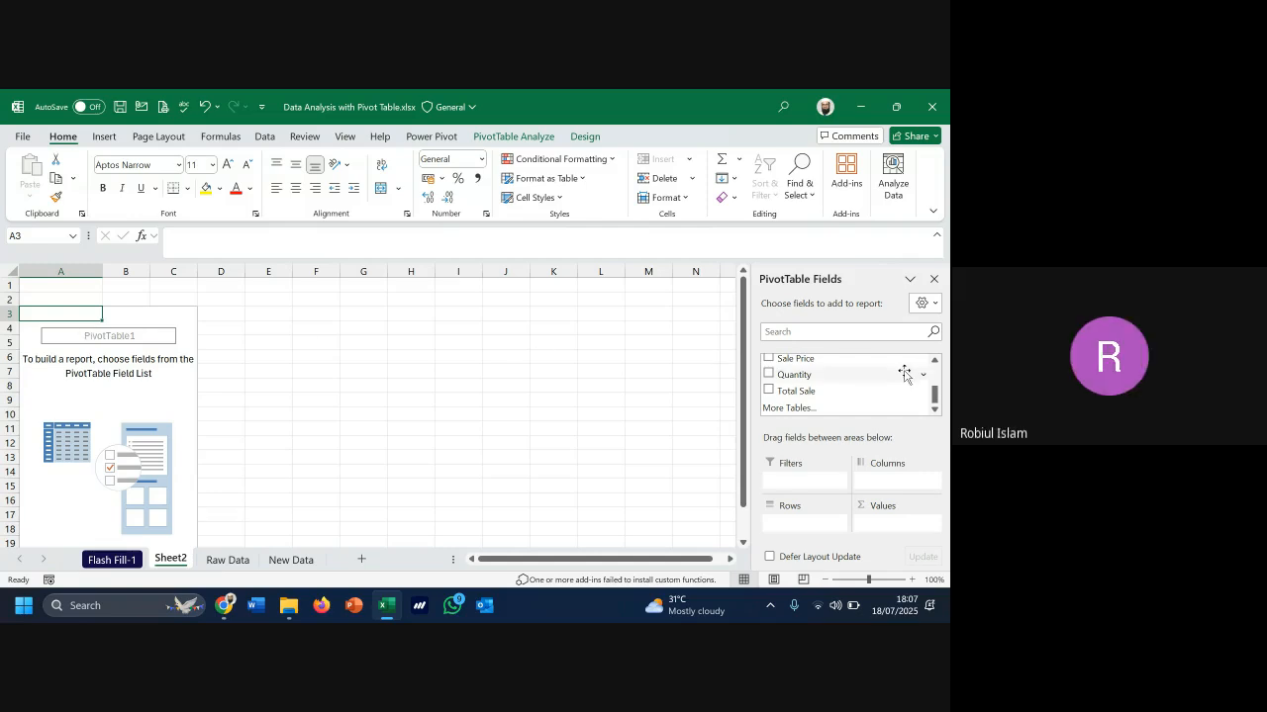
scroll(895, 388, "up", 3)
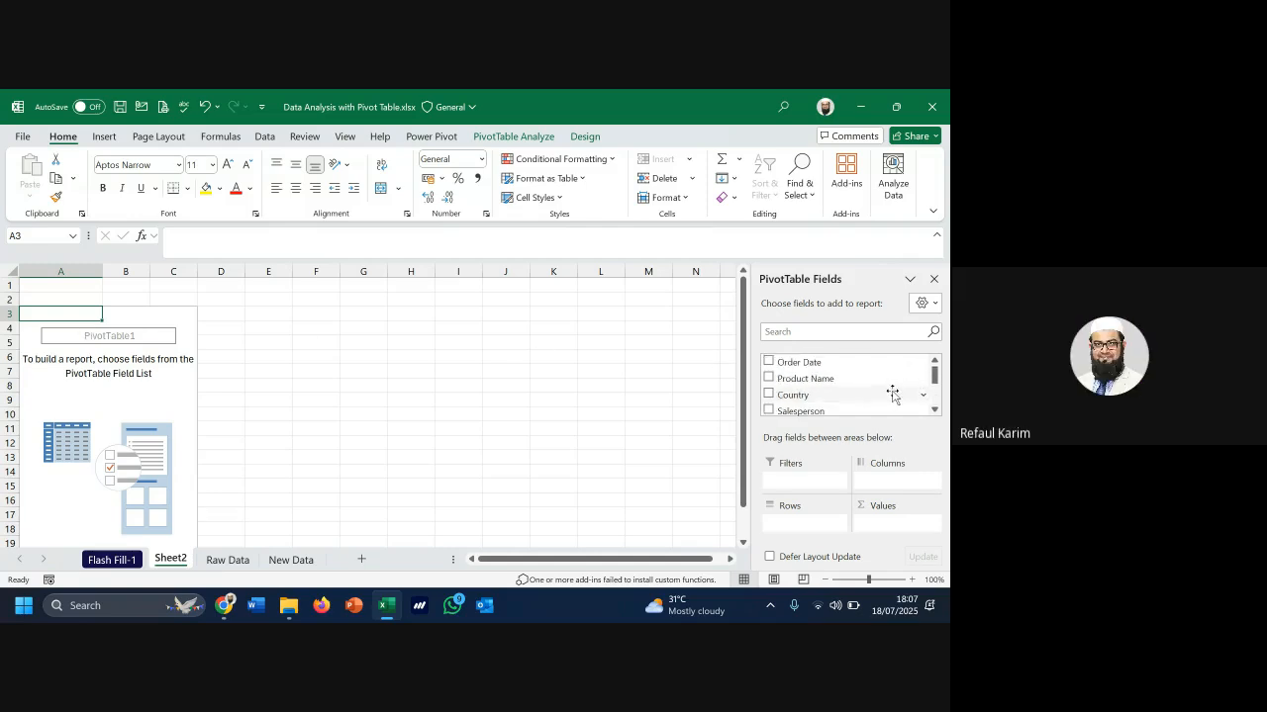
scroll(901, 369, "down", 3)
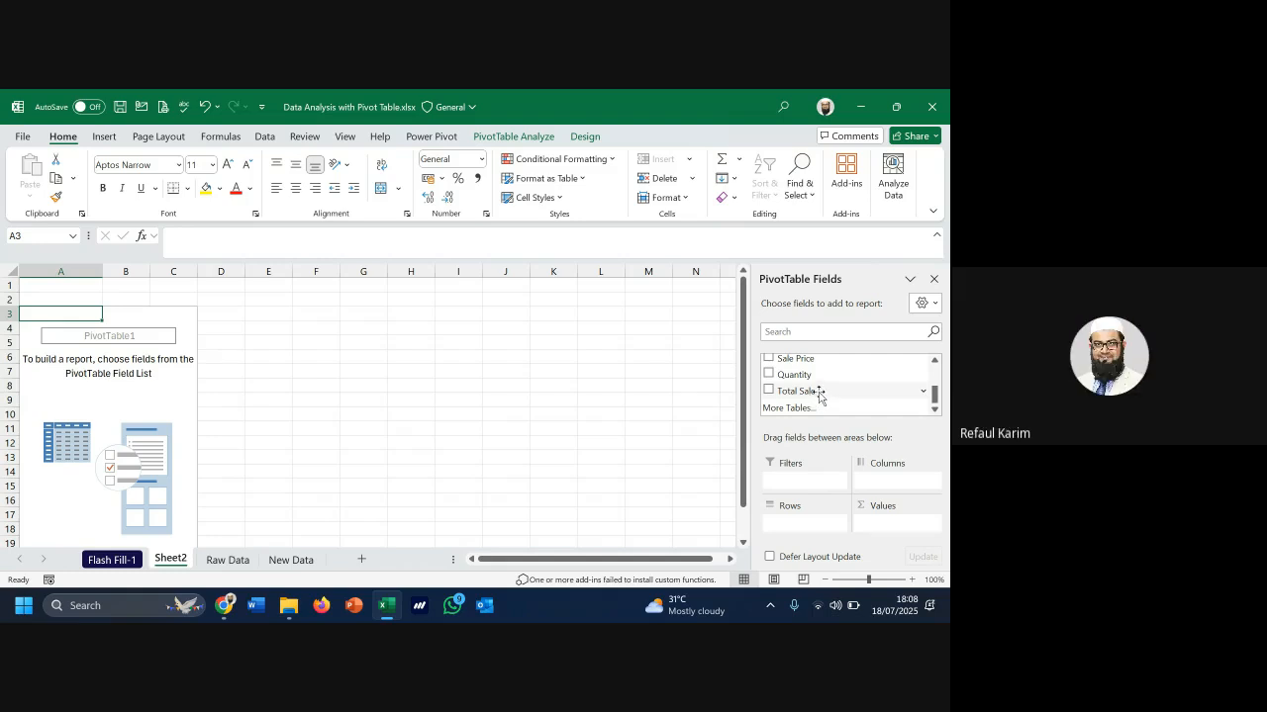
Add Total Sale back to the pivot values as Sum of Total Sale, 95,284,822 in A4
mouse_move(820, 394)
left_mouse_down()
mouse_move(903, 532)
mouse_move(828, 396)
left_mouse_up()
left_click(771, 392)
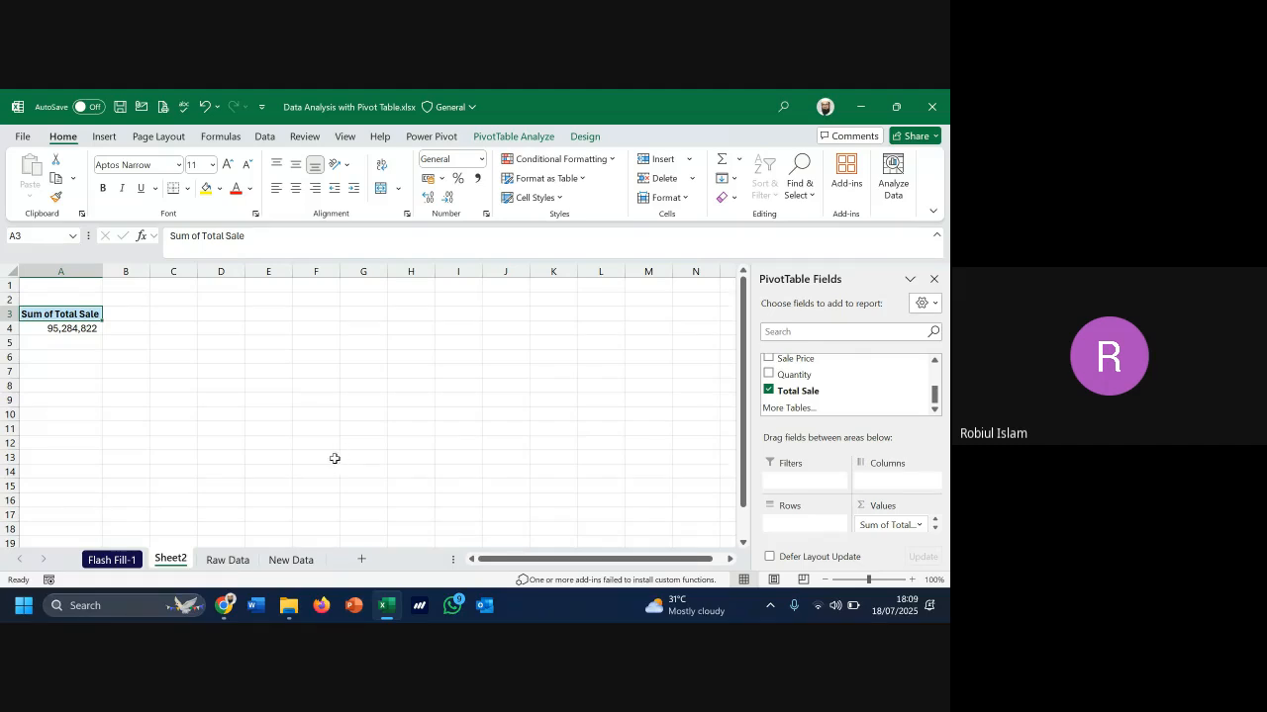
In WhatsApp, start a new chat with the recipient's phone number, correcting a mistyped digit
left_click(451, 612)
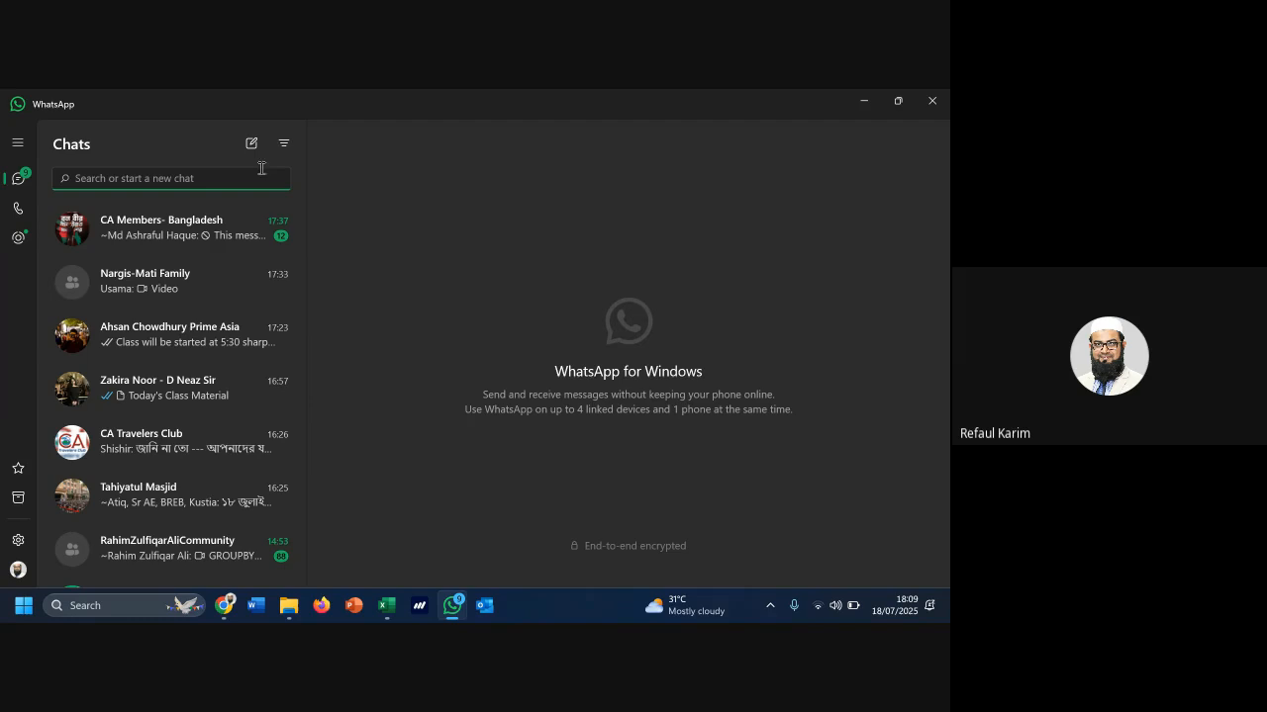
left_click(283, 144)
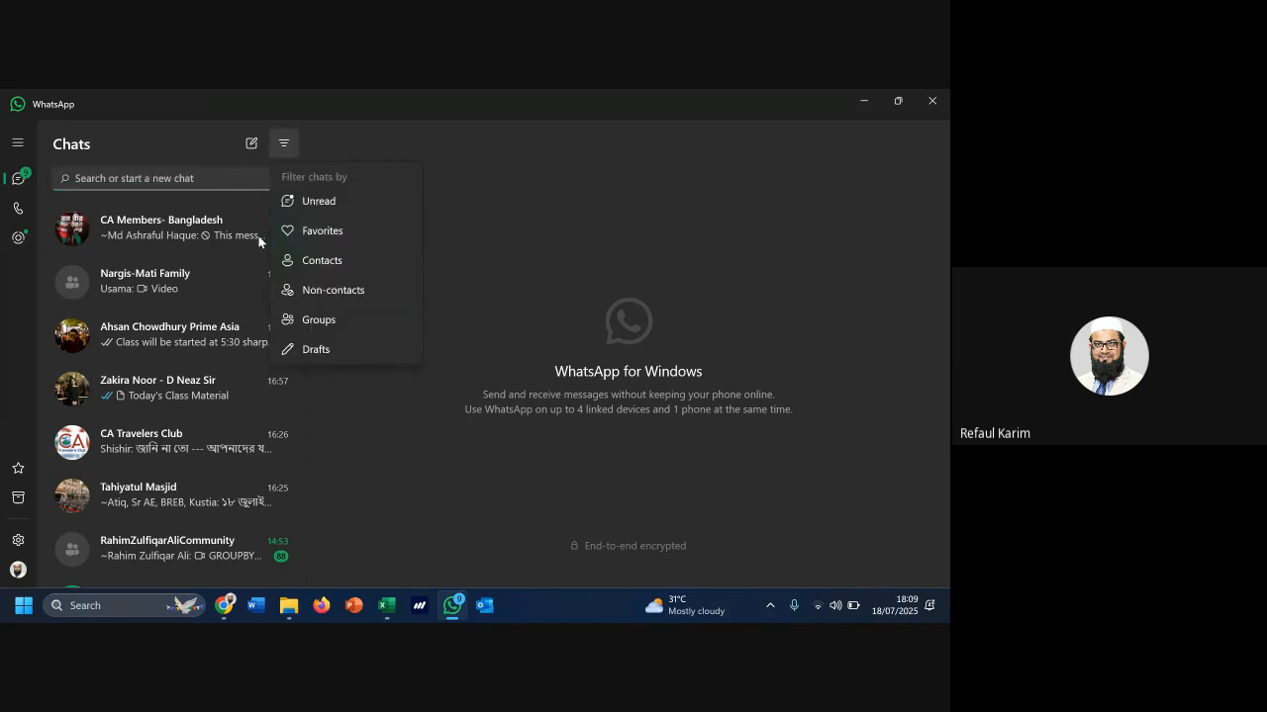
left_click(253, 145)
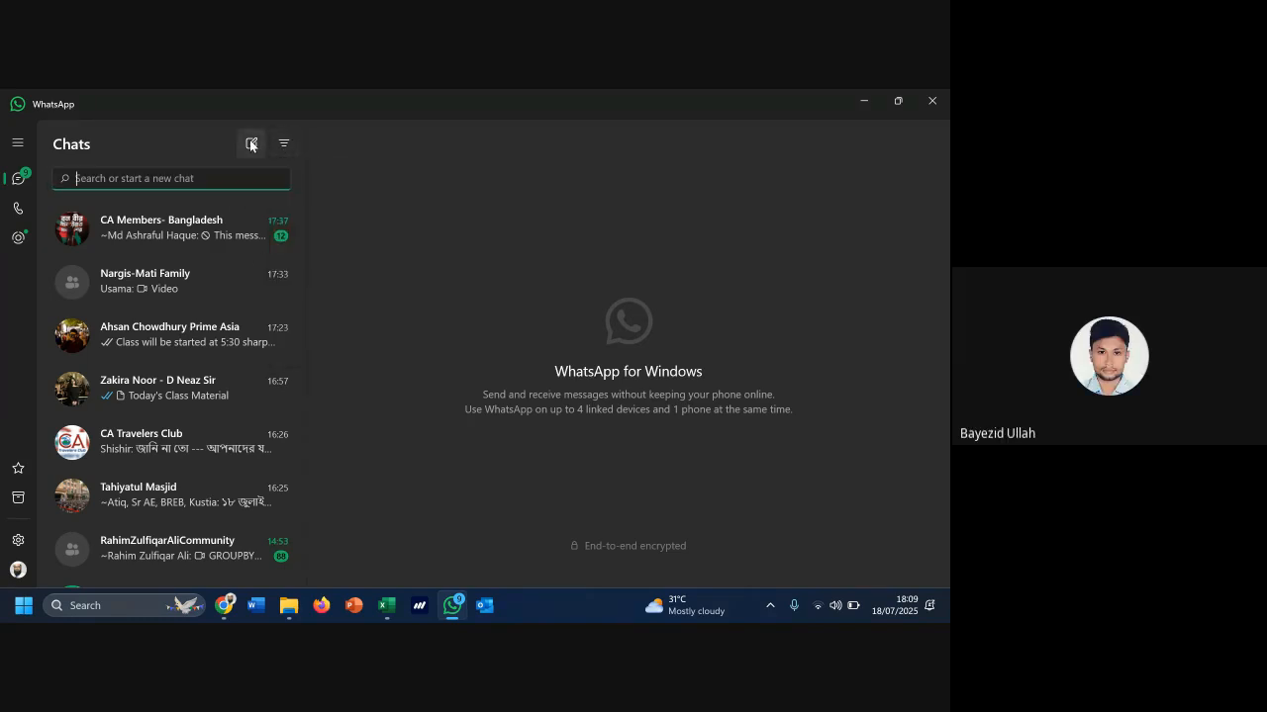
left_click(252, 145)
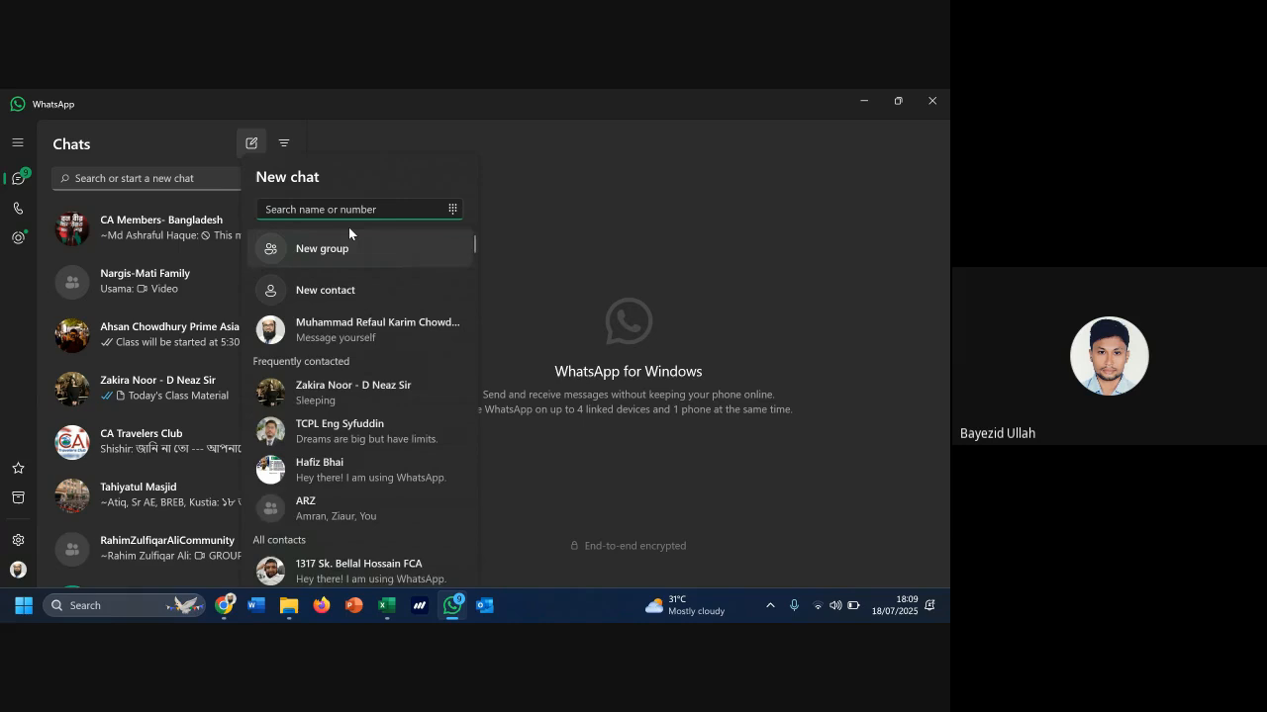
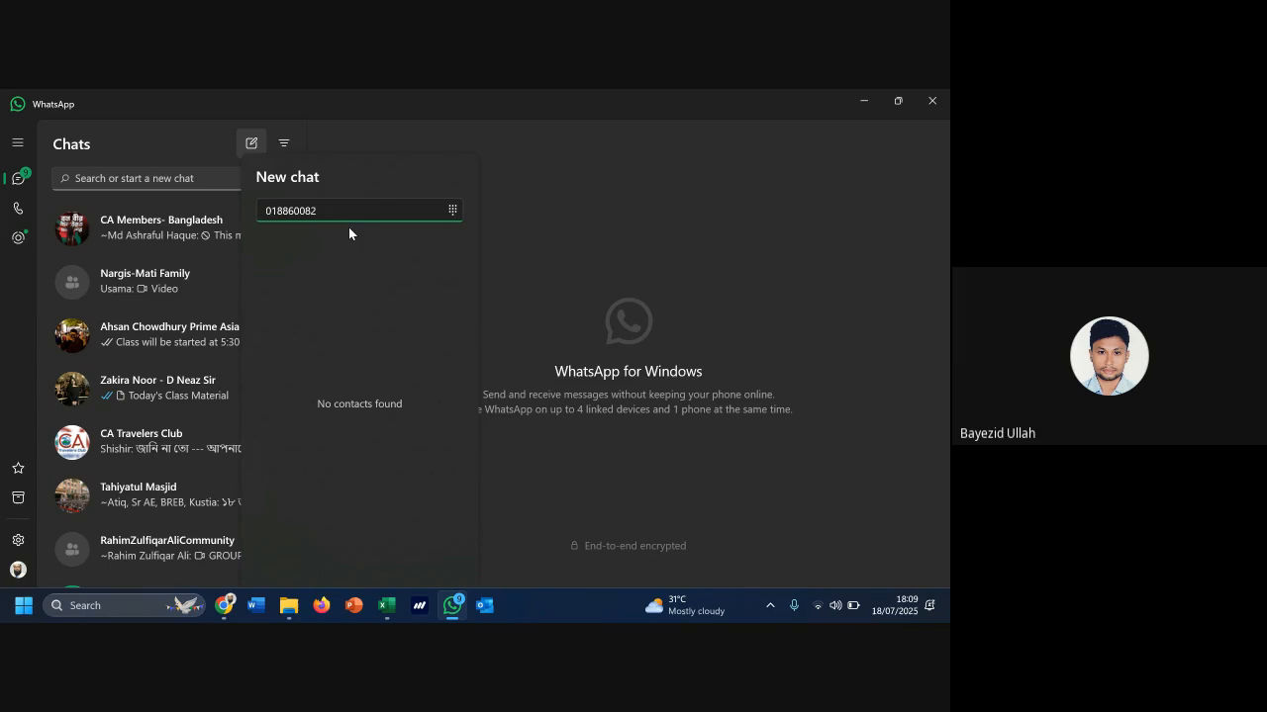
key("Left")
key("Left")
key("Left")
key("Delete")
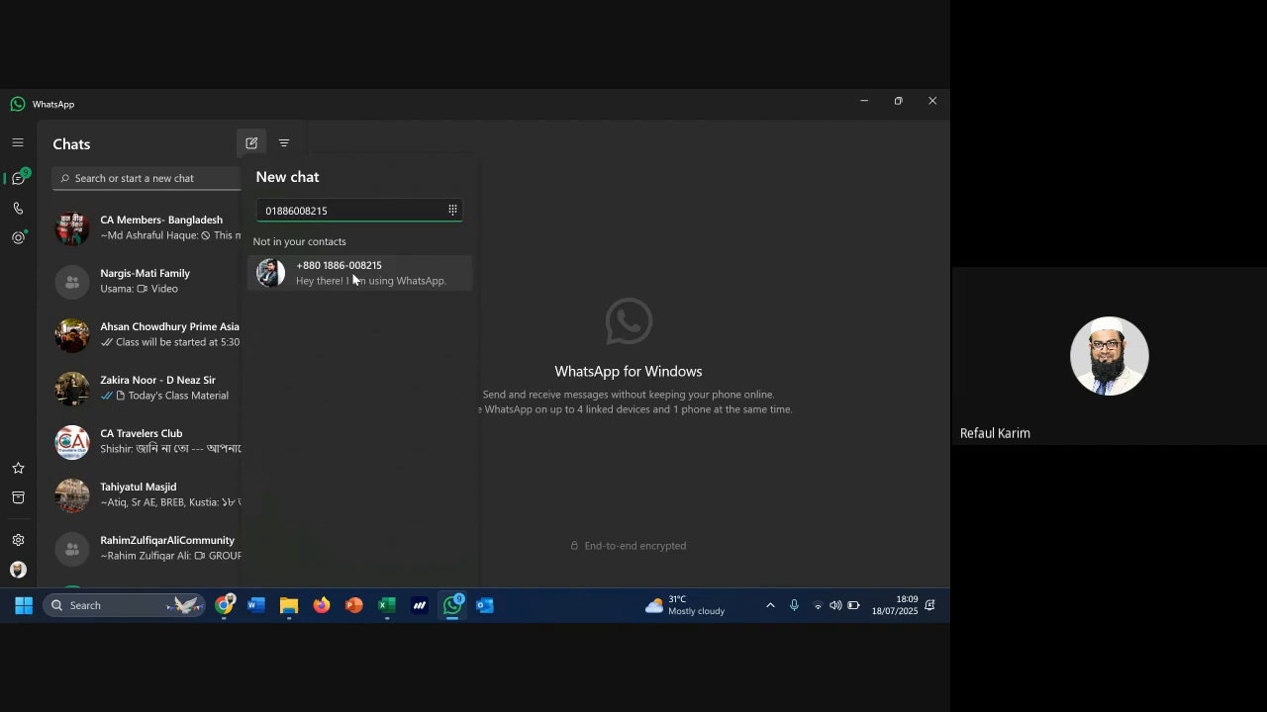
left_click(352, 274)
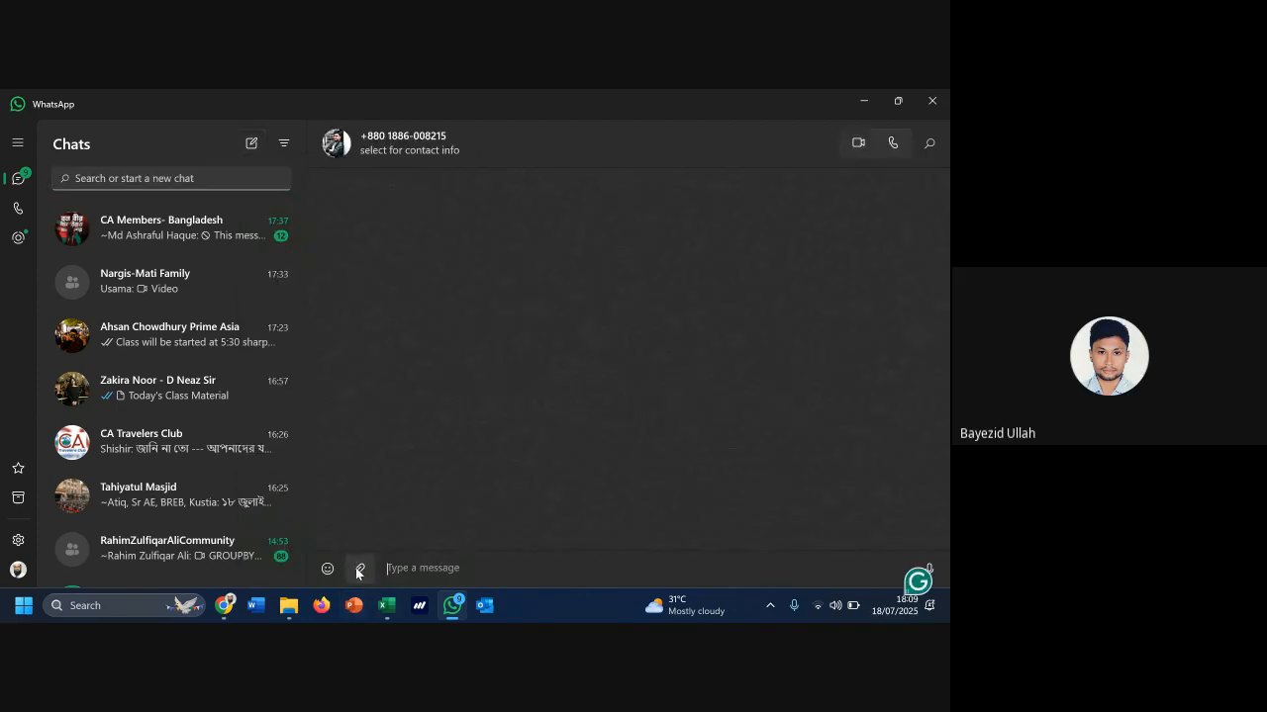
Attach and send Data Analysis with Pivot Table.xlsx as a document, then minimize WhatsApp
left_click(361, 568)
left_click(363, 487)
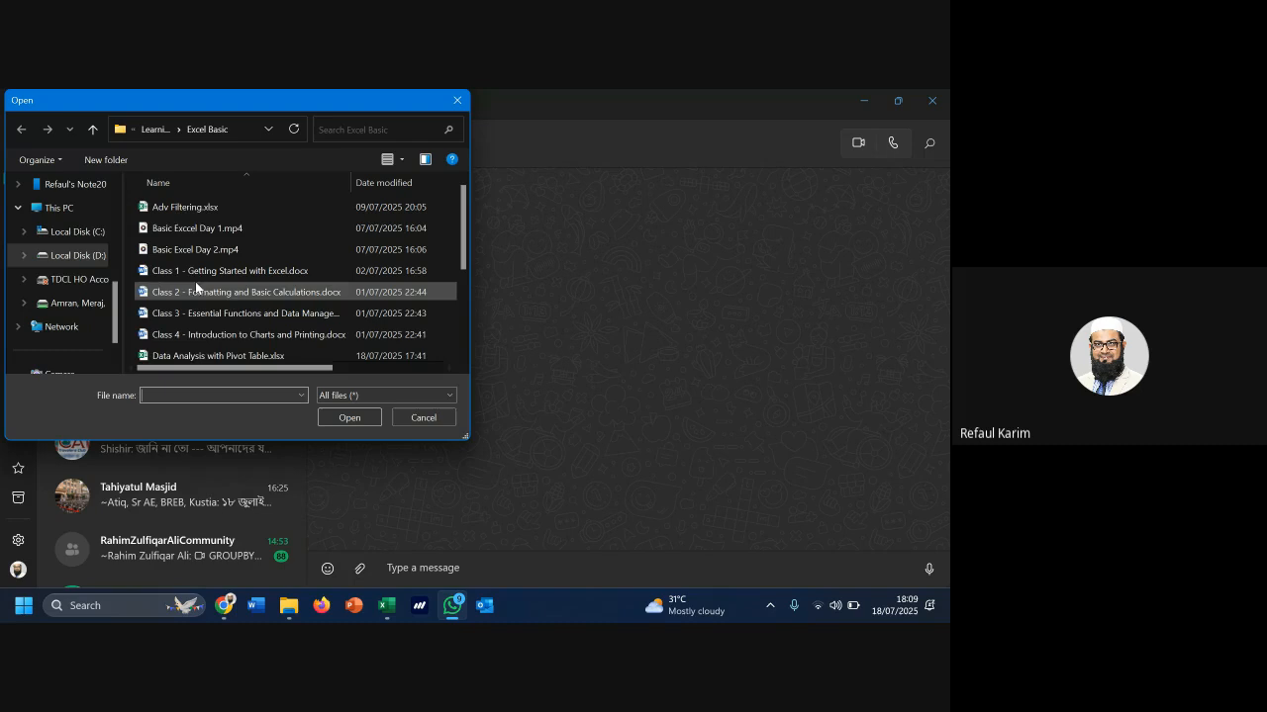
scroll(198, 292, "down", 1)
left_click(213, 310)
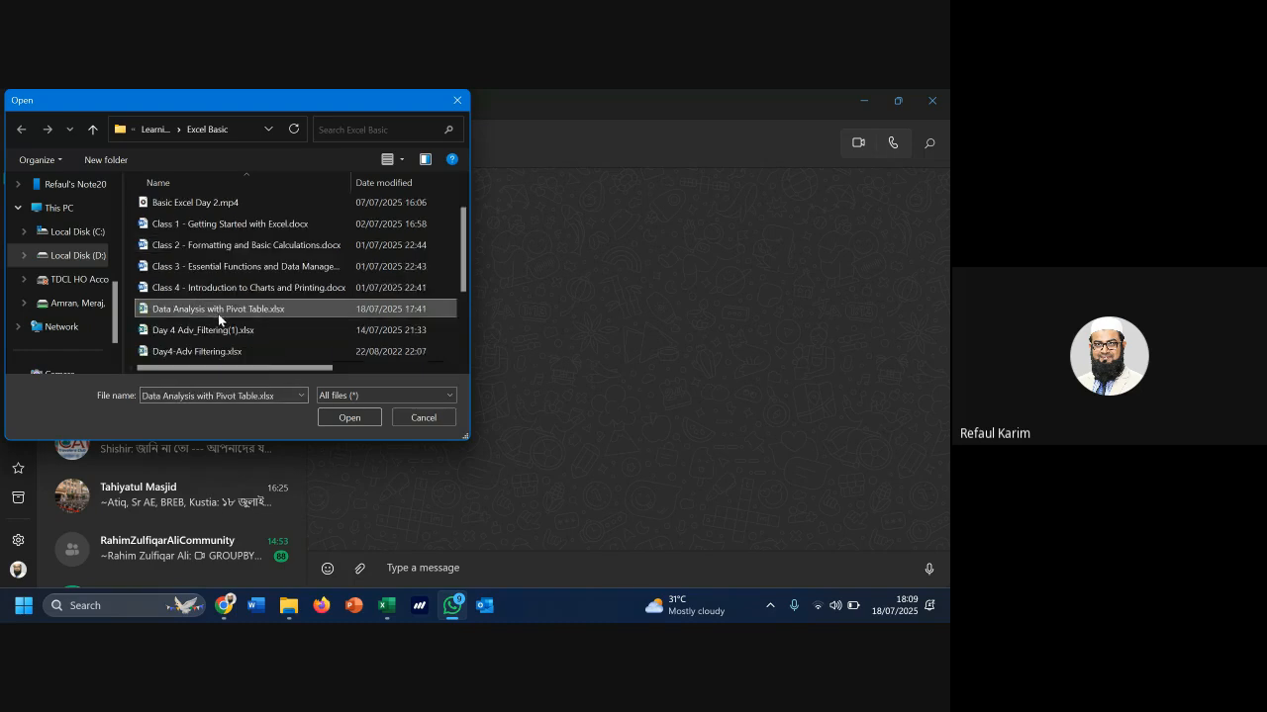
left_click(339, 420)
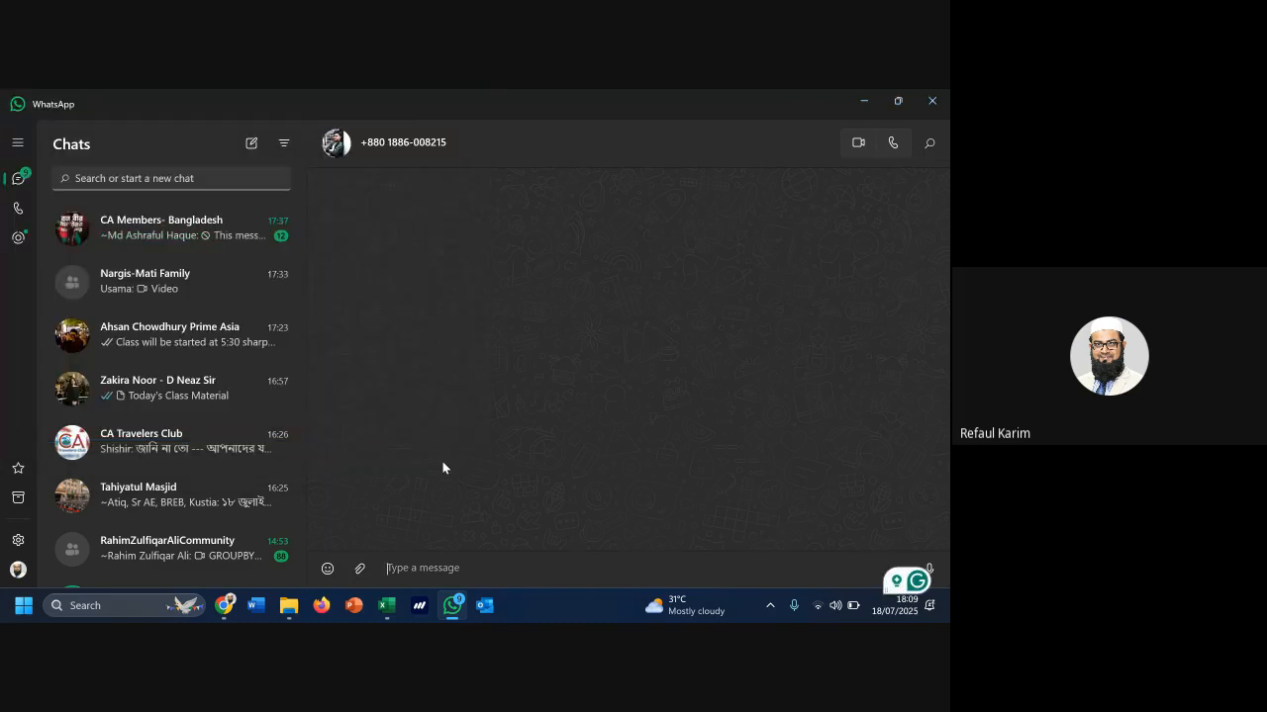
left_click(707, 560)
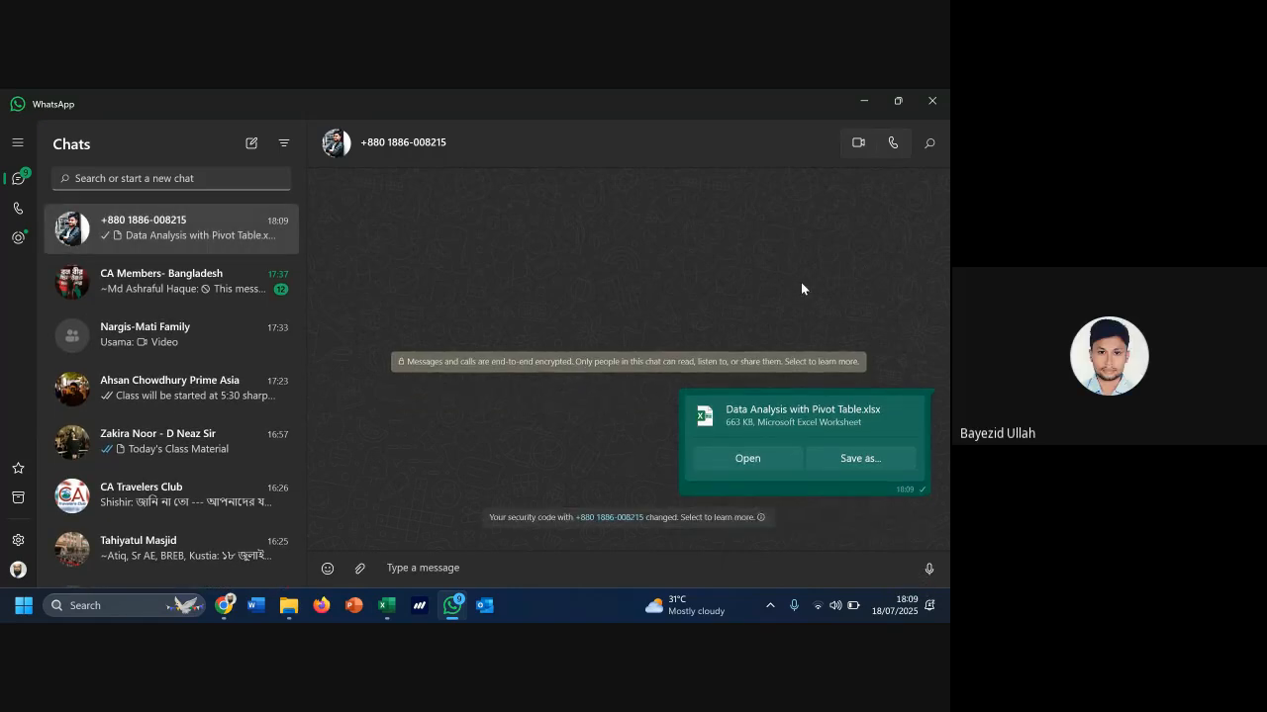
left_click(865, 102)
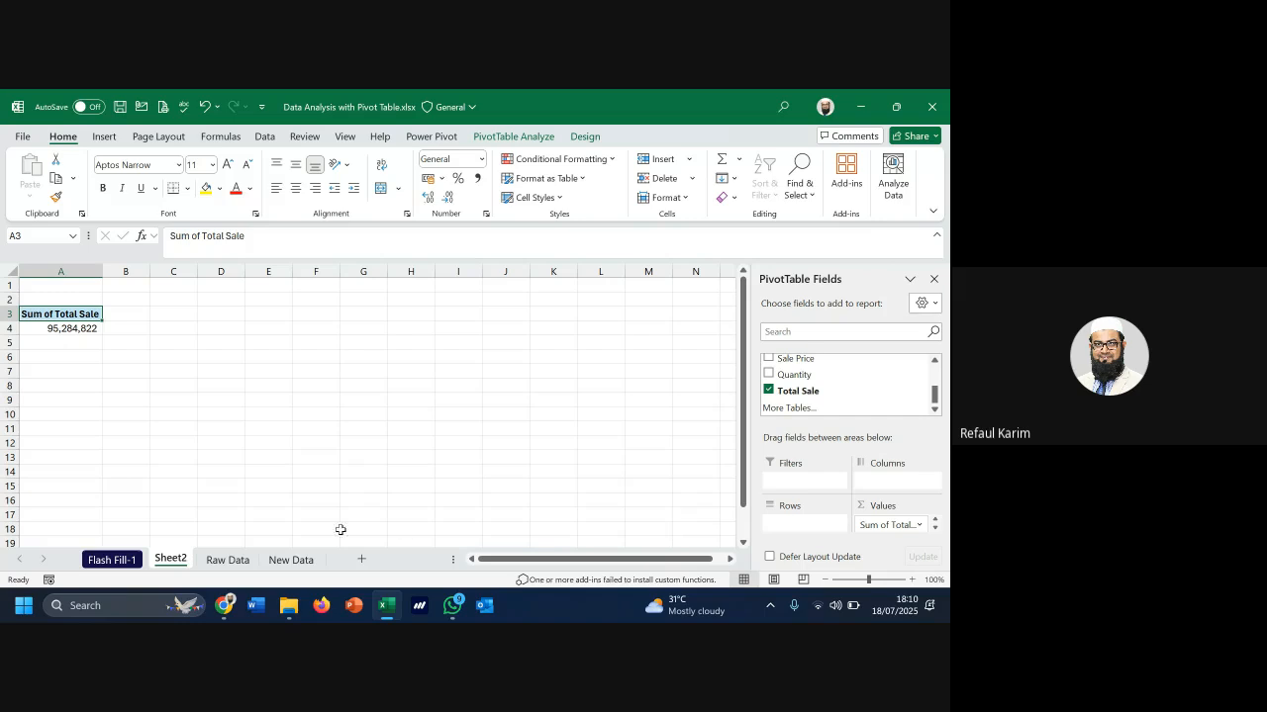
left_click(230, 562)
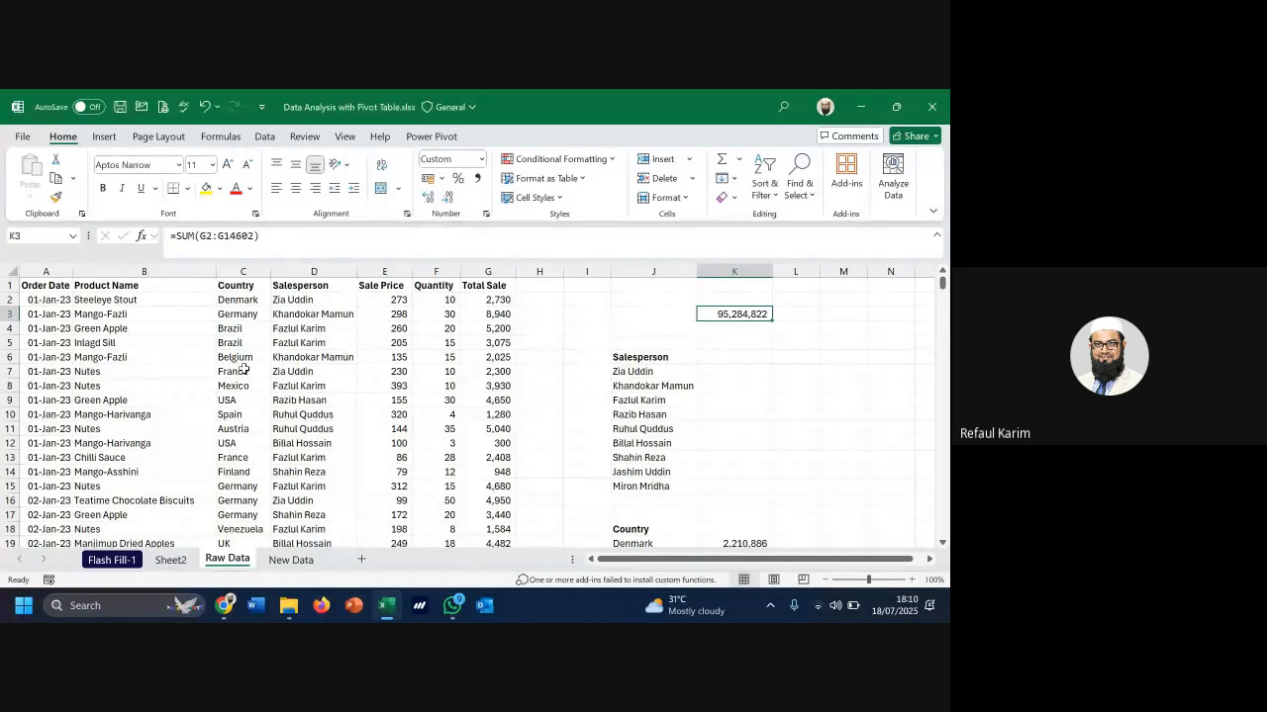
scroll(243, 369, "down", 4)
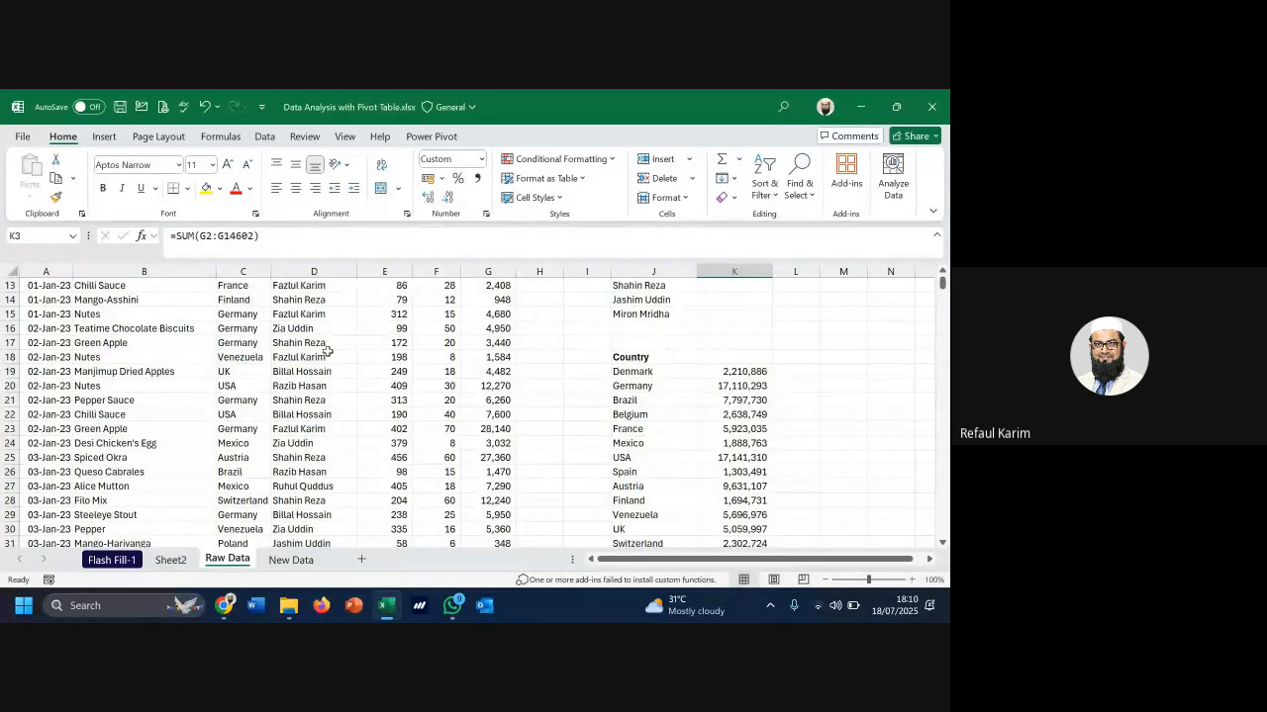
scroll(742, 394, "down", 2)
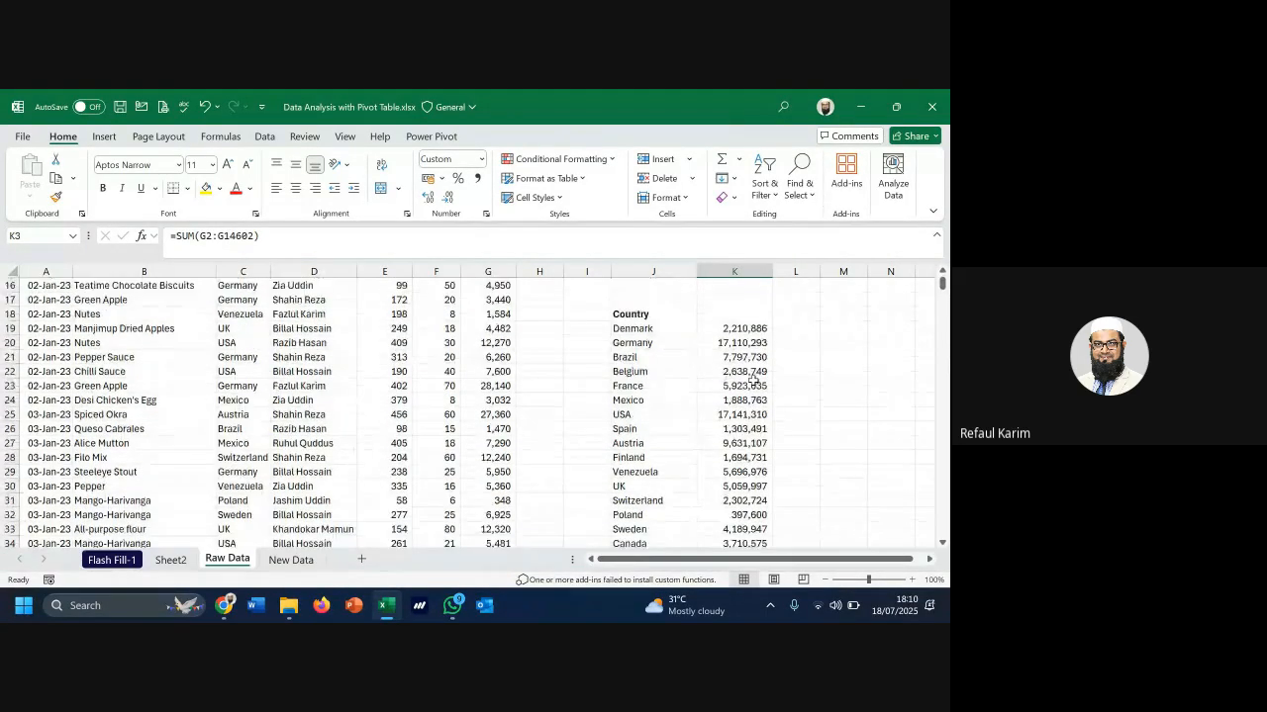
scroll(742, 376, "up", 2)
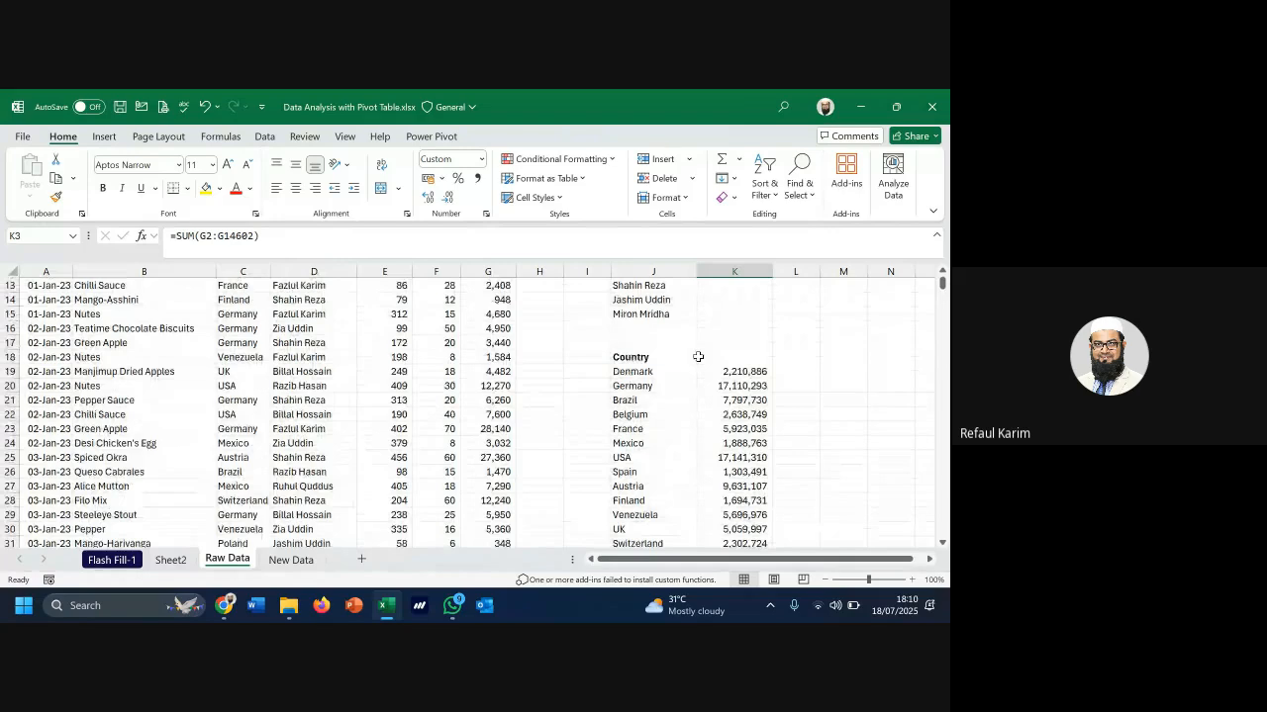
left_click(265, 137)
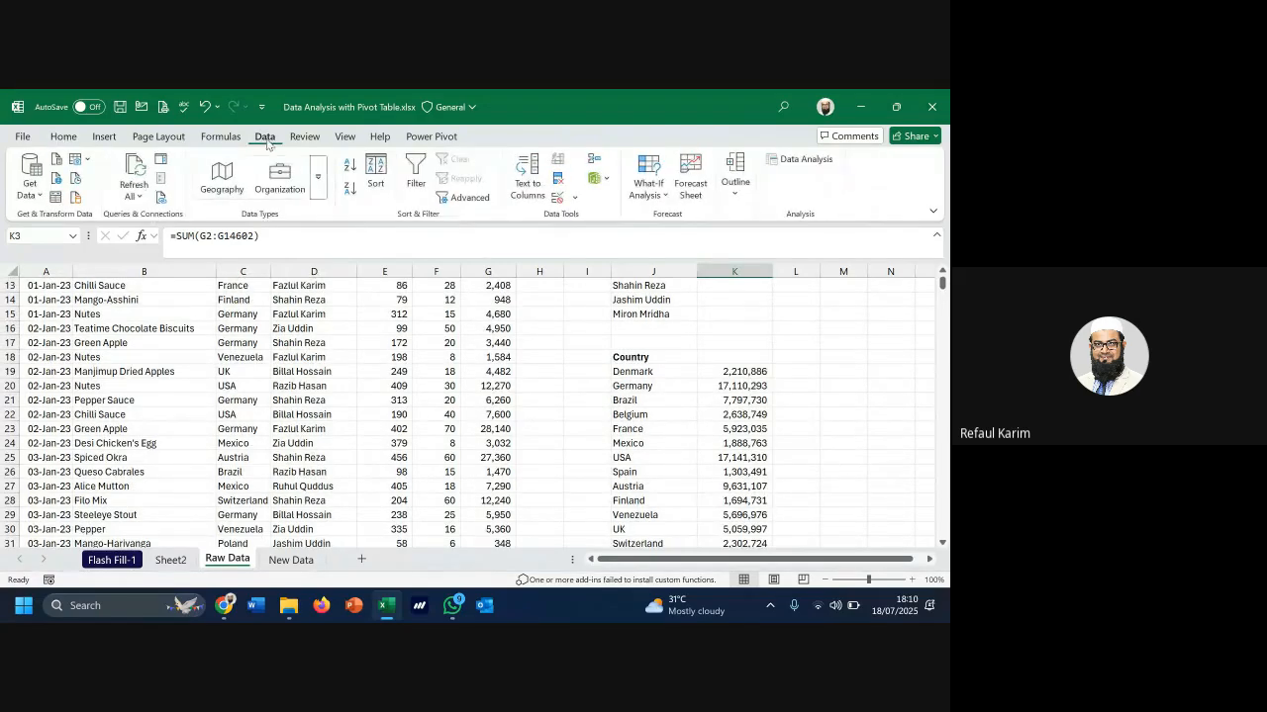
left_click(471, 199)
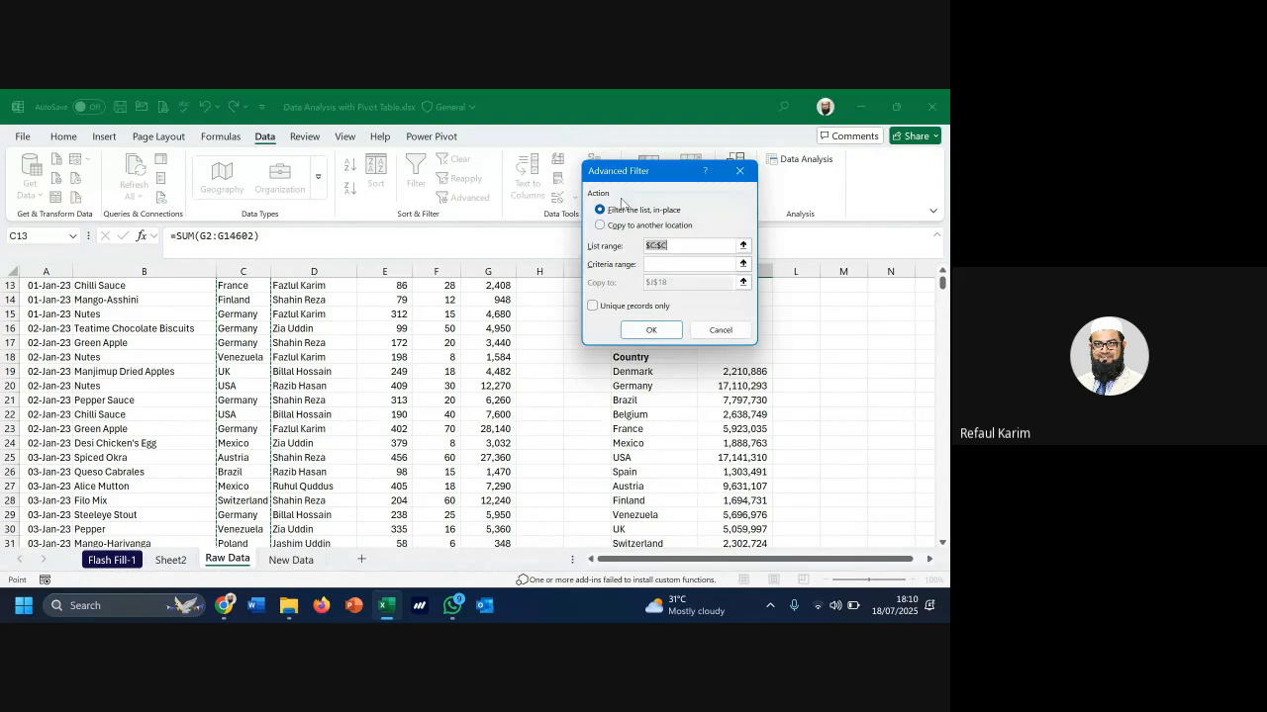
left_click(739, 170)
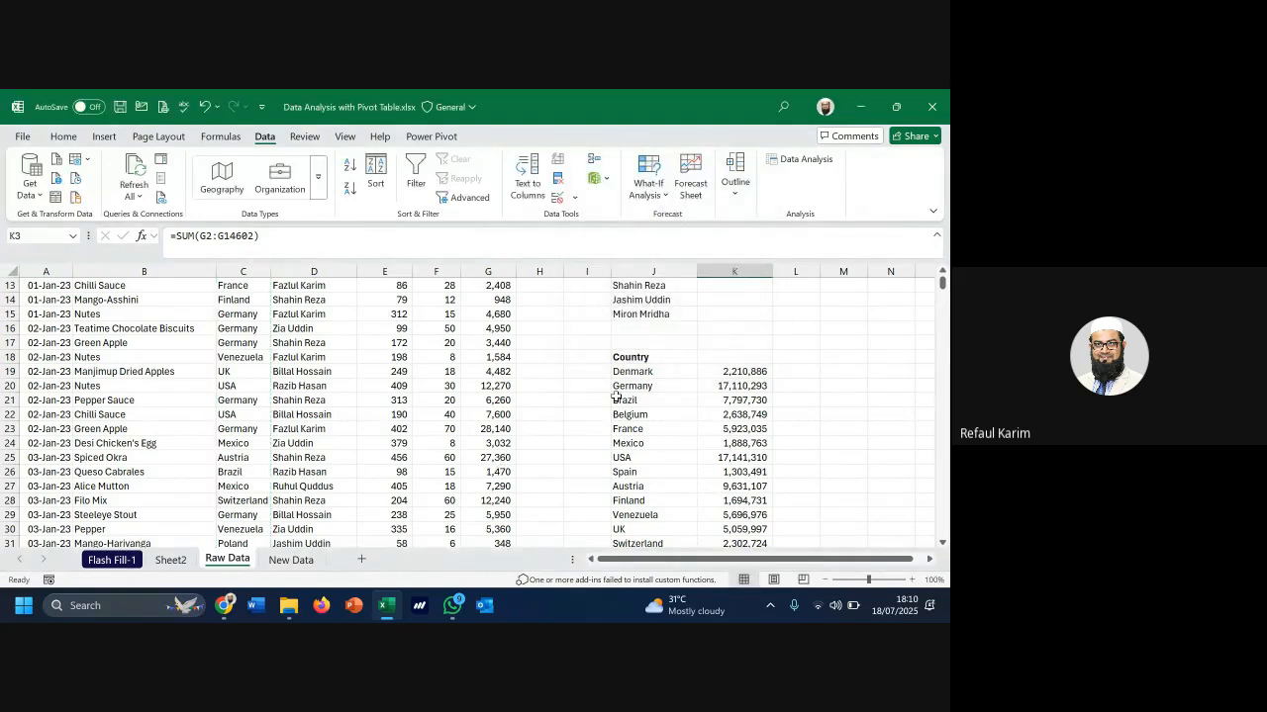
left_click_drag(644, 372, 658, 590)
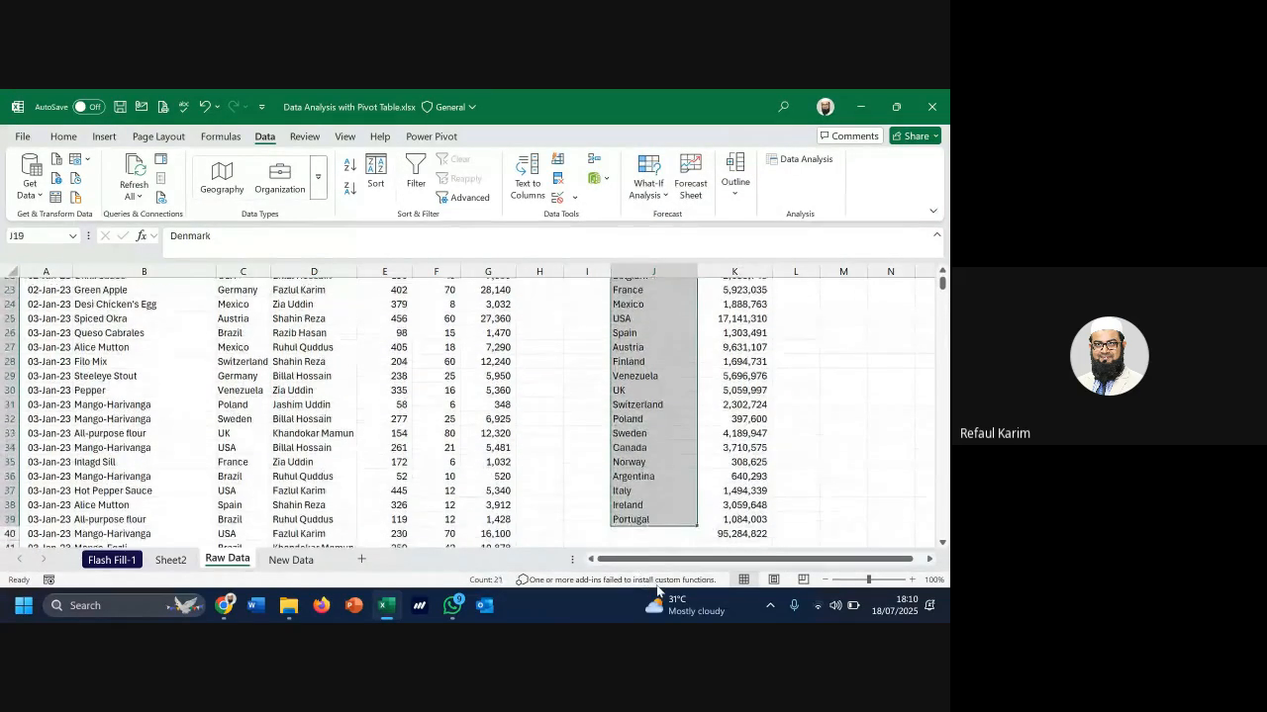
scroll(633, 514, "up", 2)
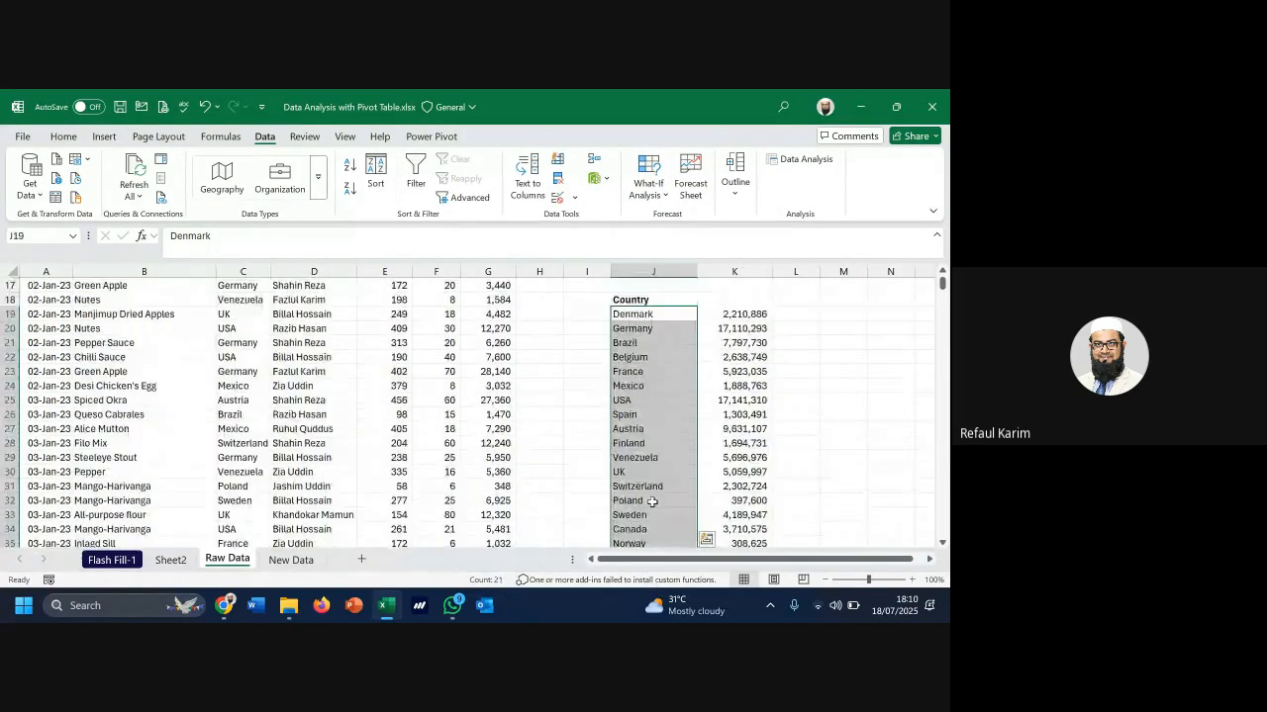
left_click(740, 314)
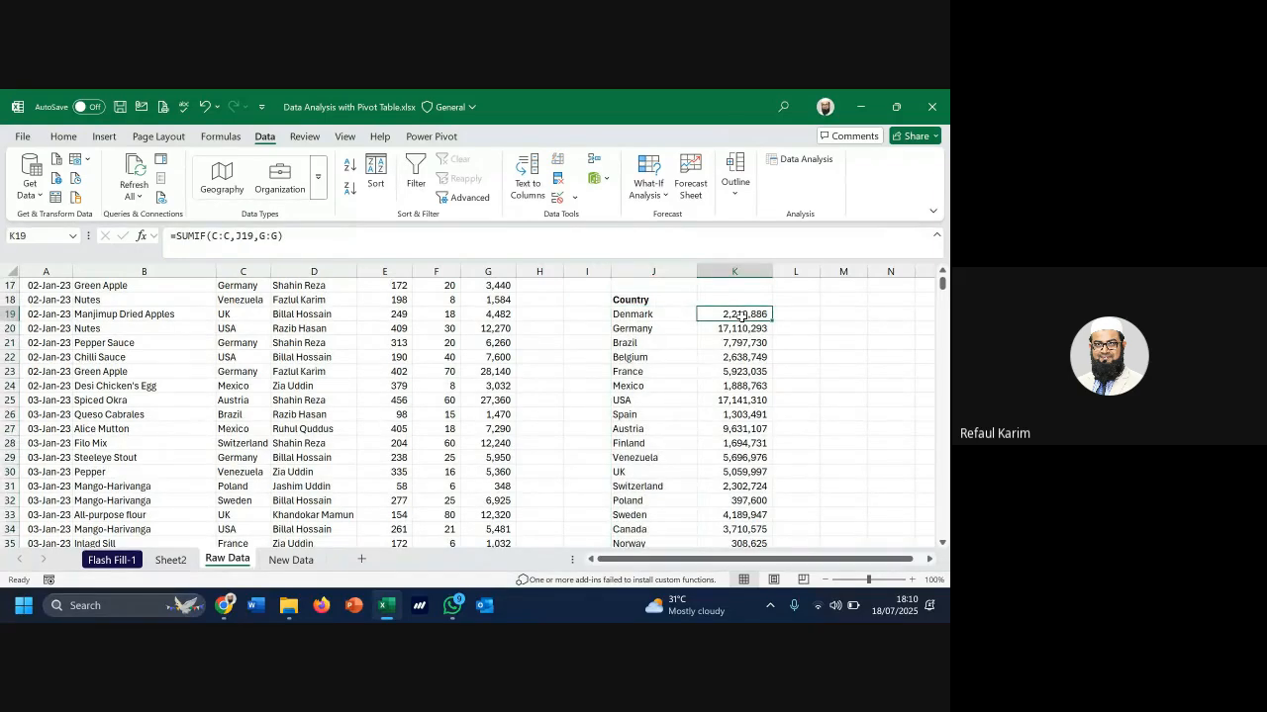
scroll(743, 315, "down", 4)
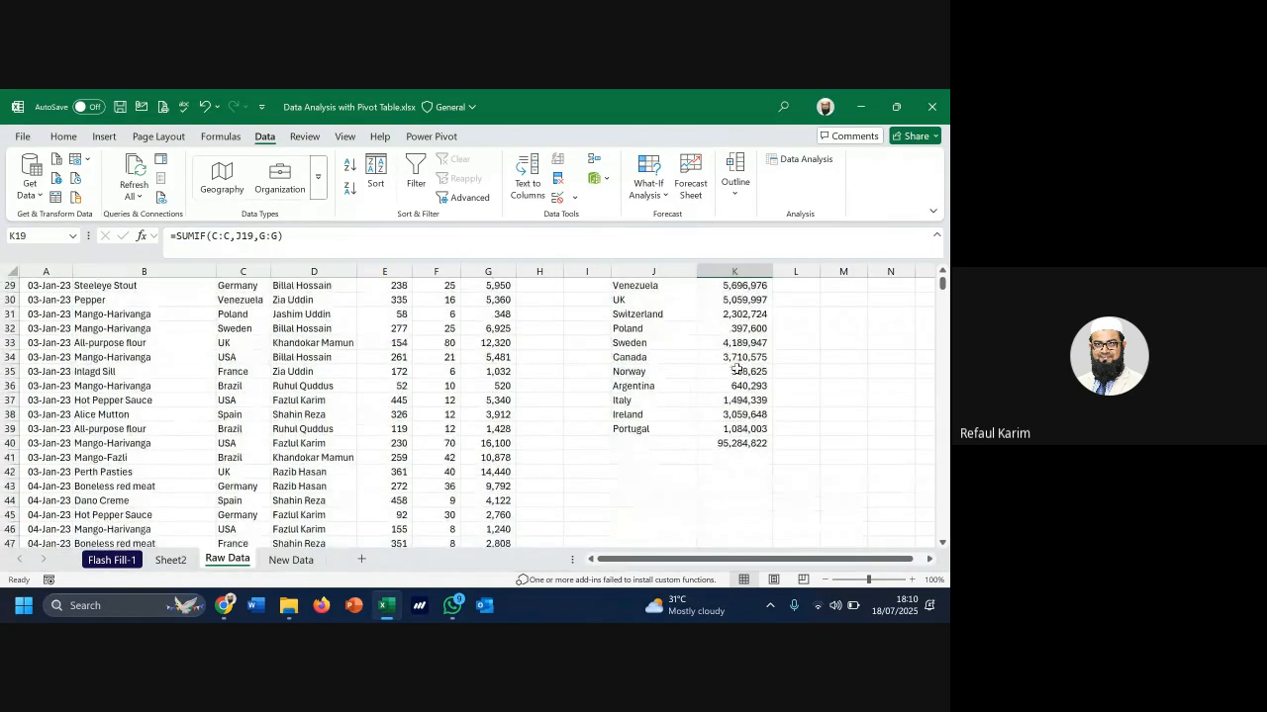
scroll(739, 445, "up", 1)
scroll(739, 446, "up", 3)
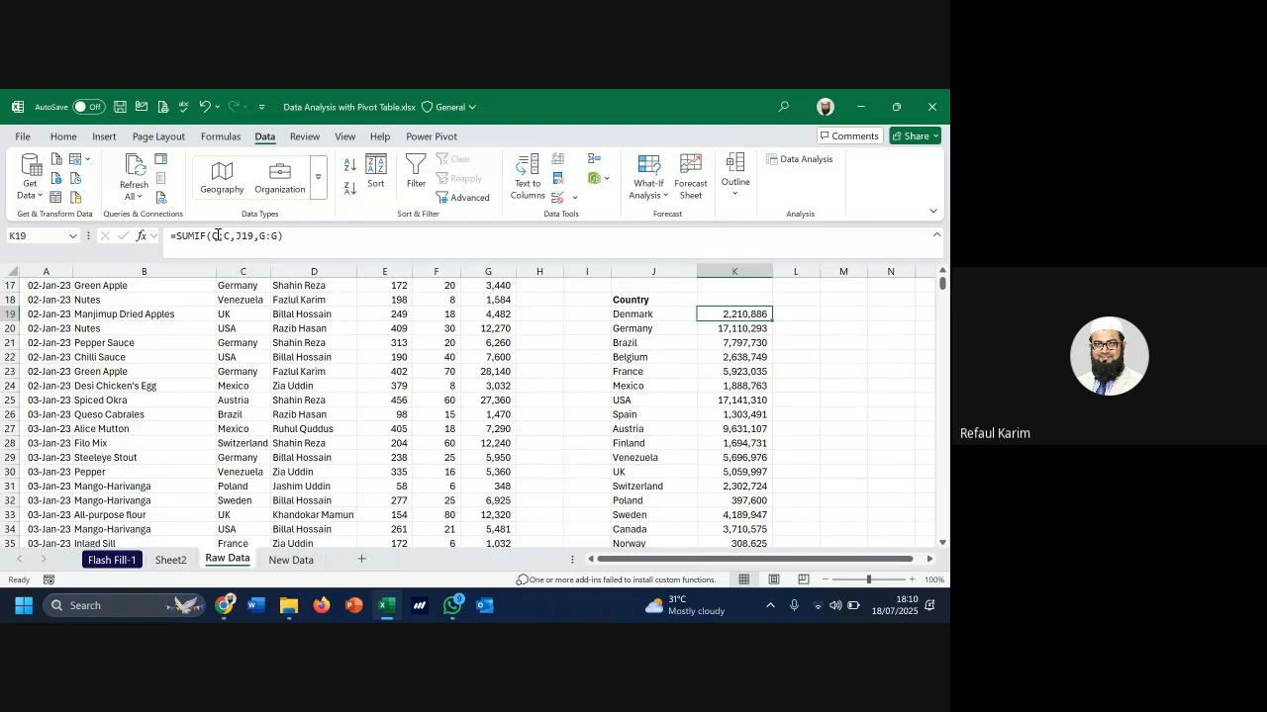
left_click_drag(217, 235, 285, 235)
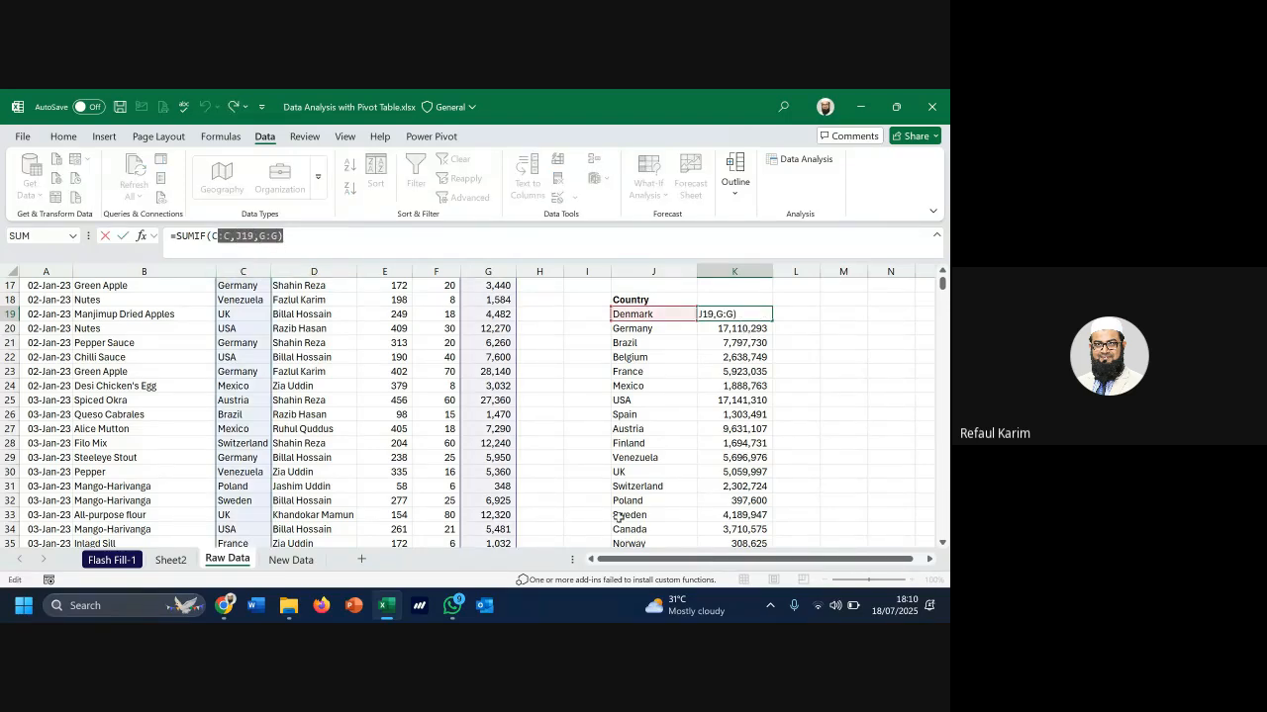
key("ctrl+Return")
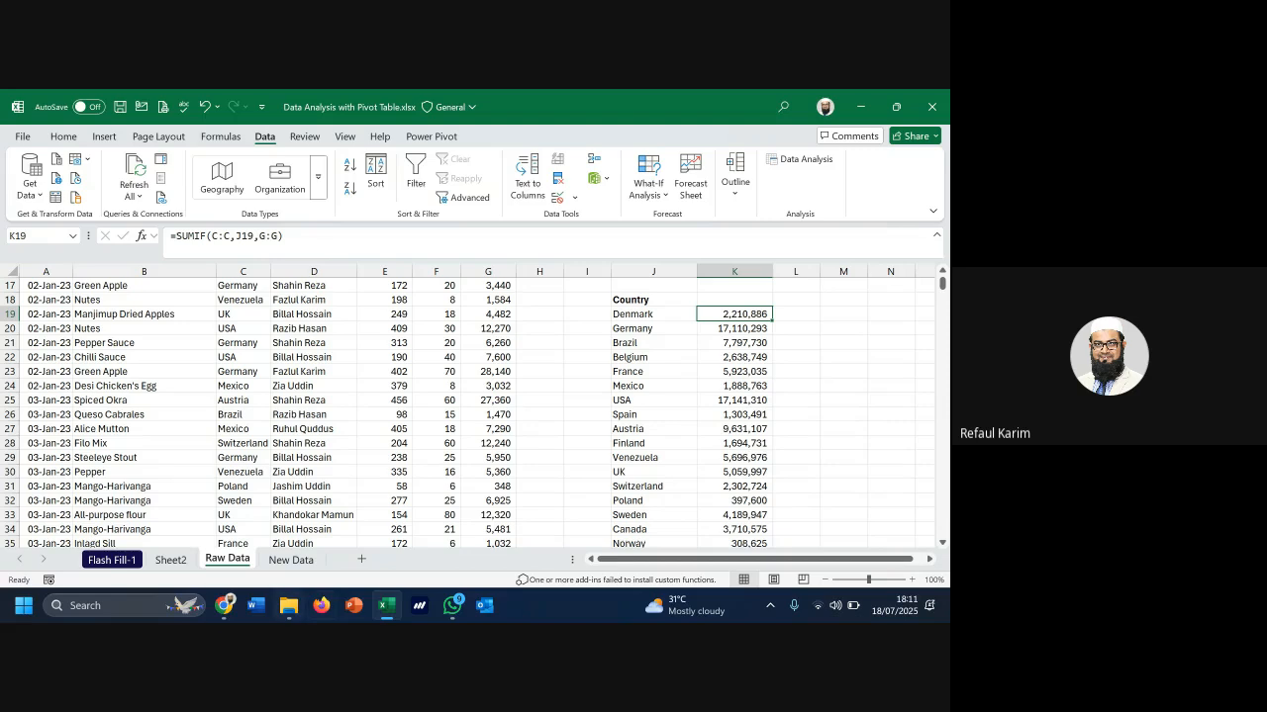
Compare Sheet2 with Raw Data, inspecting Belgium's SUMIF formula in K21
left_click(168, 560)
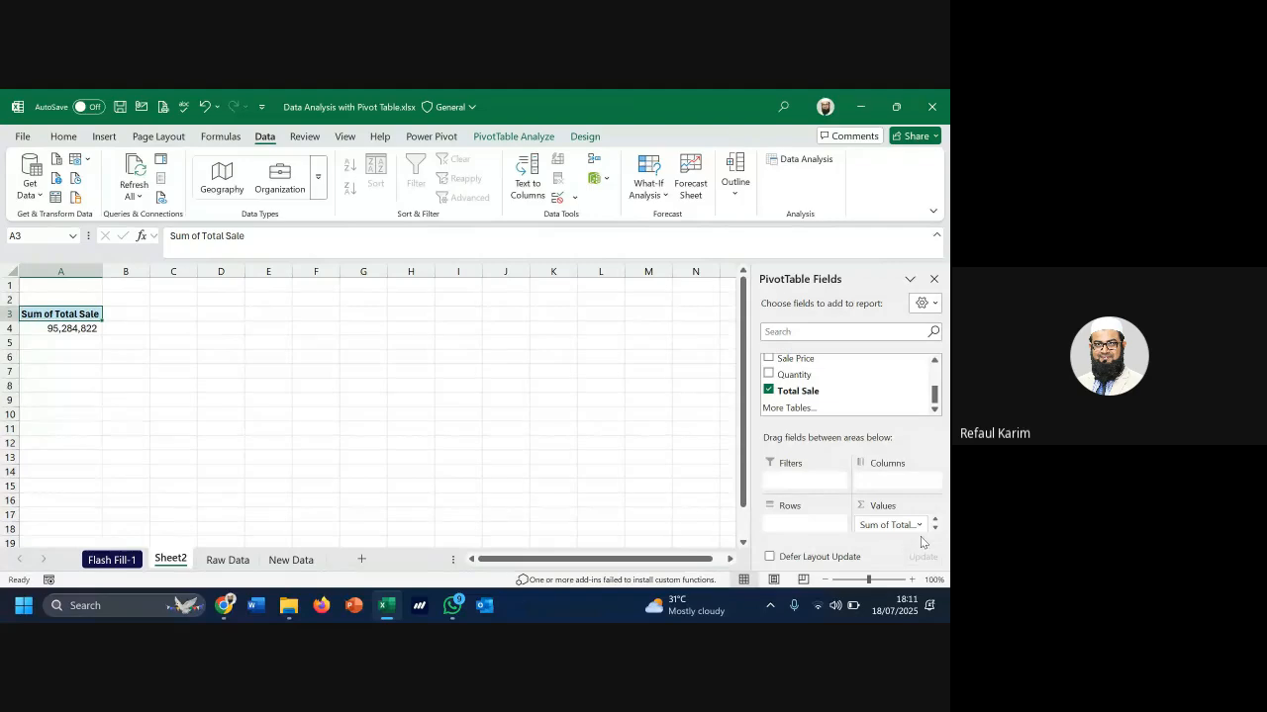
left_click(244, 563)
left_click(641, 364)
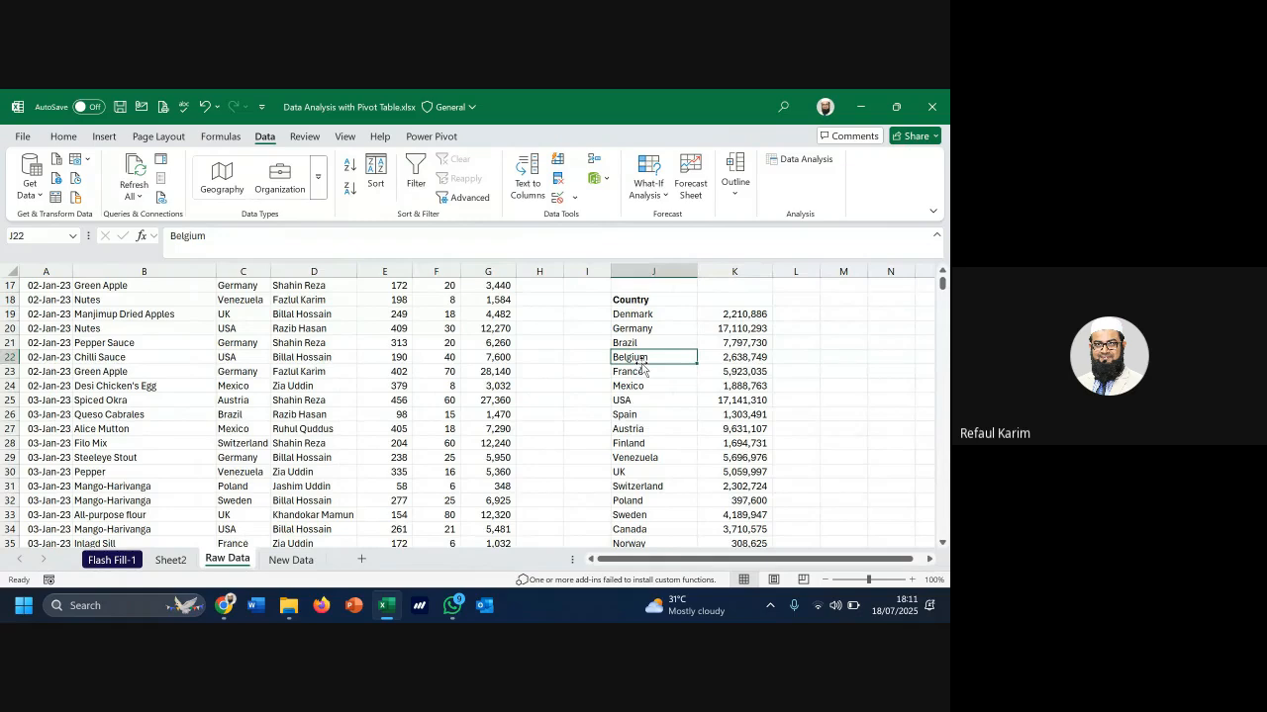
left_click(740, 340)
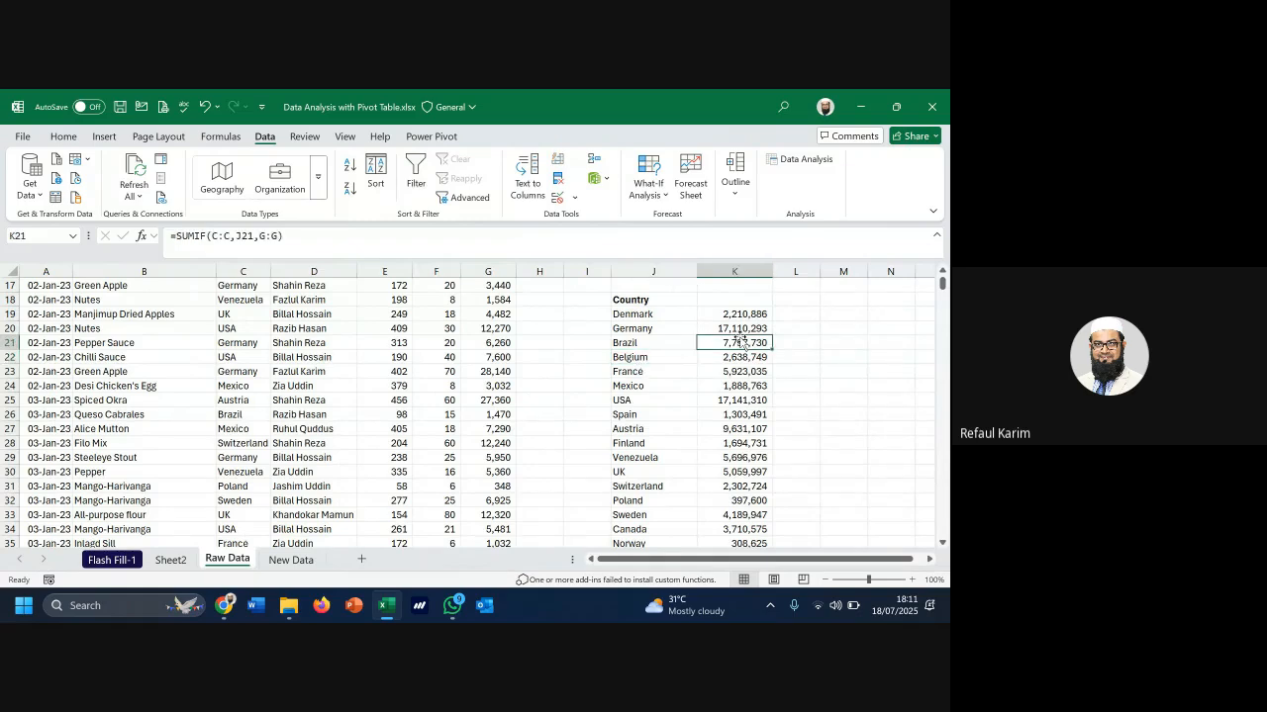
left_click(186, 561)
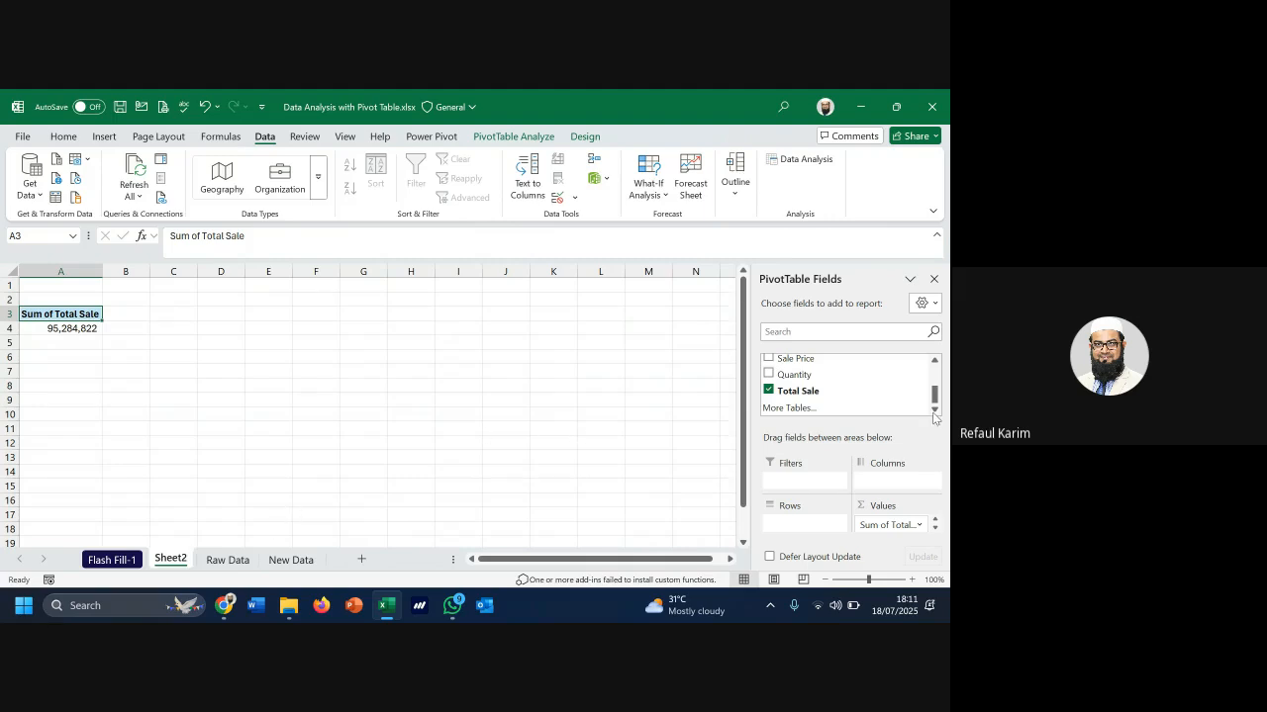
scroll(936, 415, "up", 5)
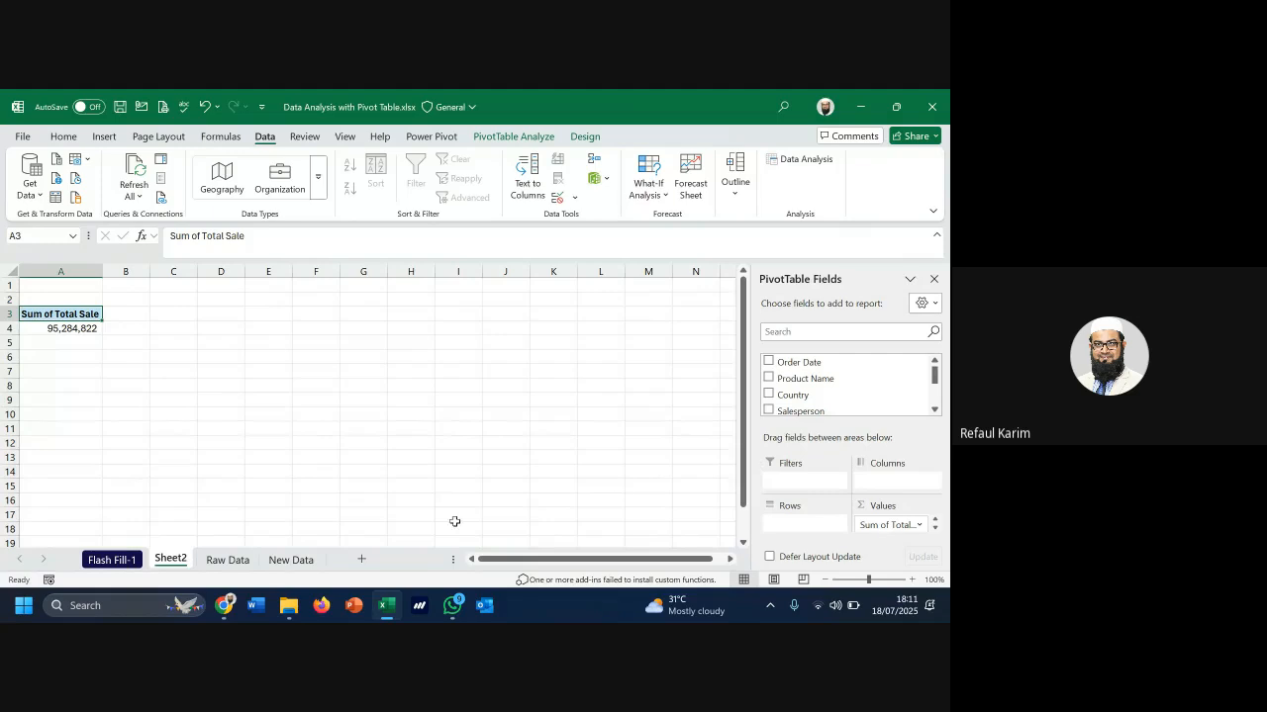
Review the Raw Data country cells, selecting Denmark through Mexico in J19:J24, then return to Sheet2
left_click(231, 560)
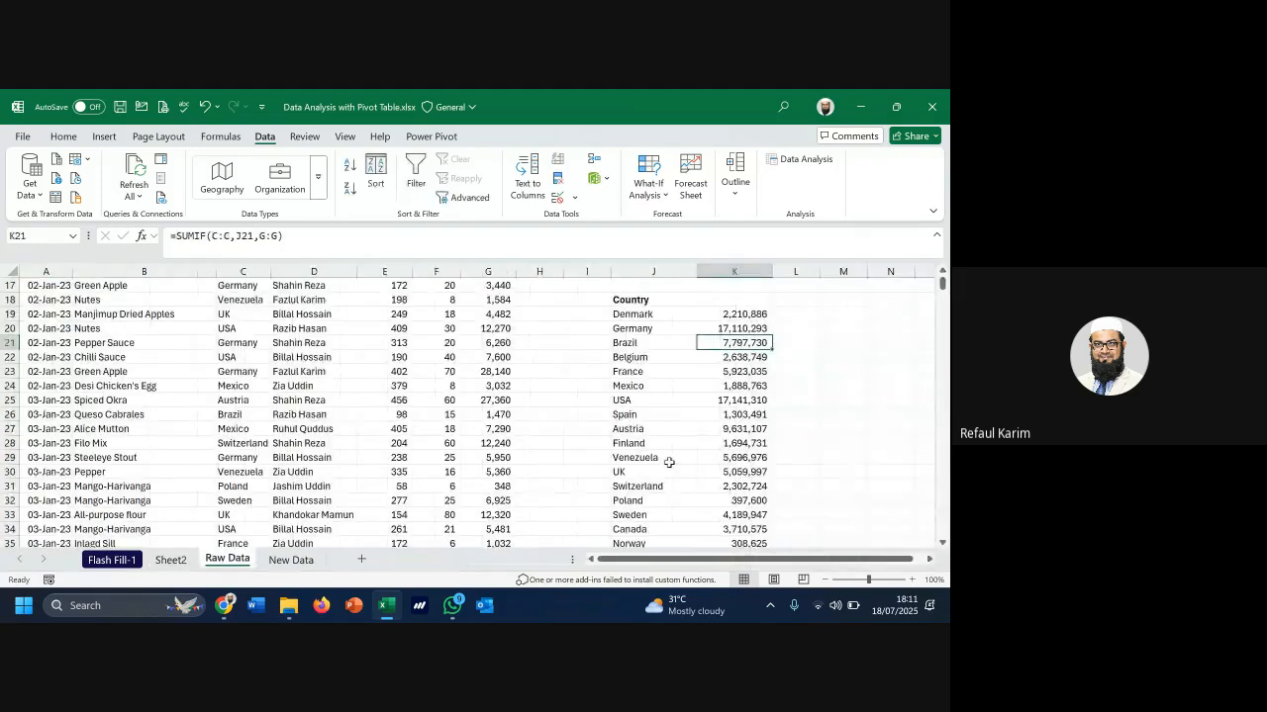
left_click(650, 317)
left_click(641, 344)
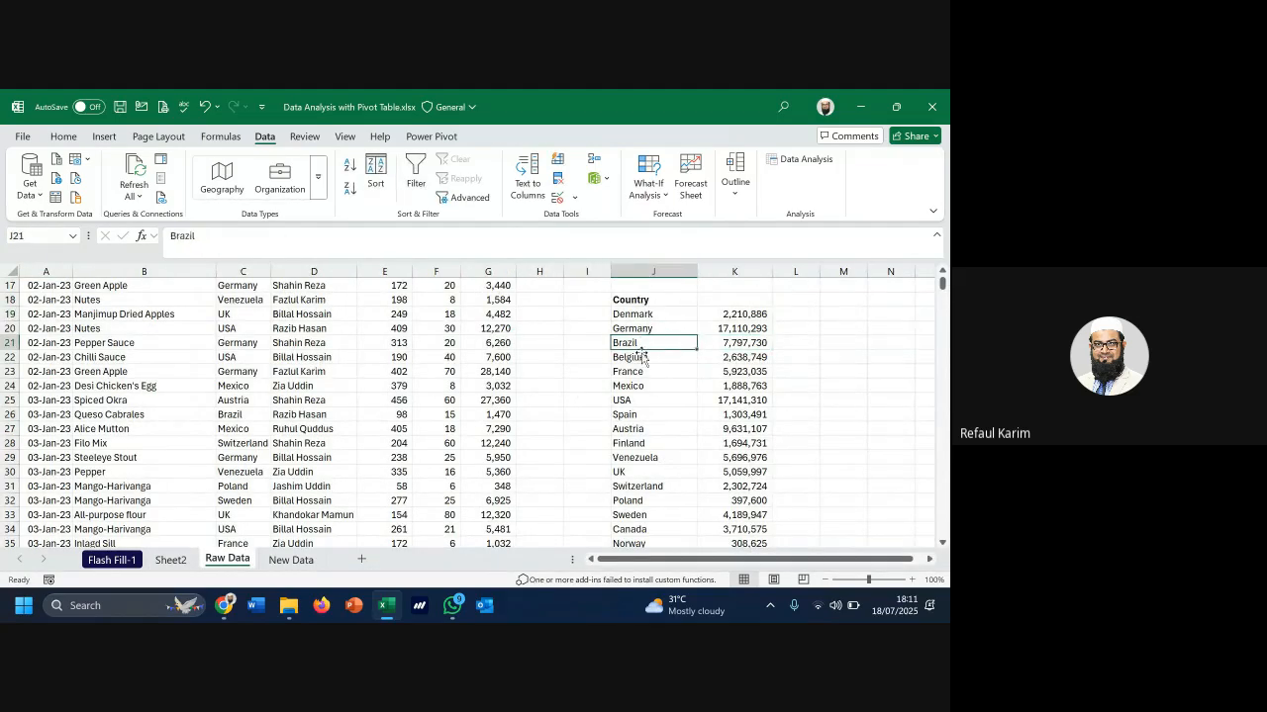
left_click(640, 359)
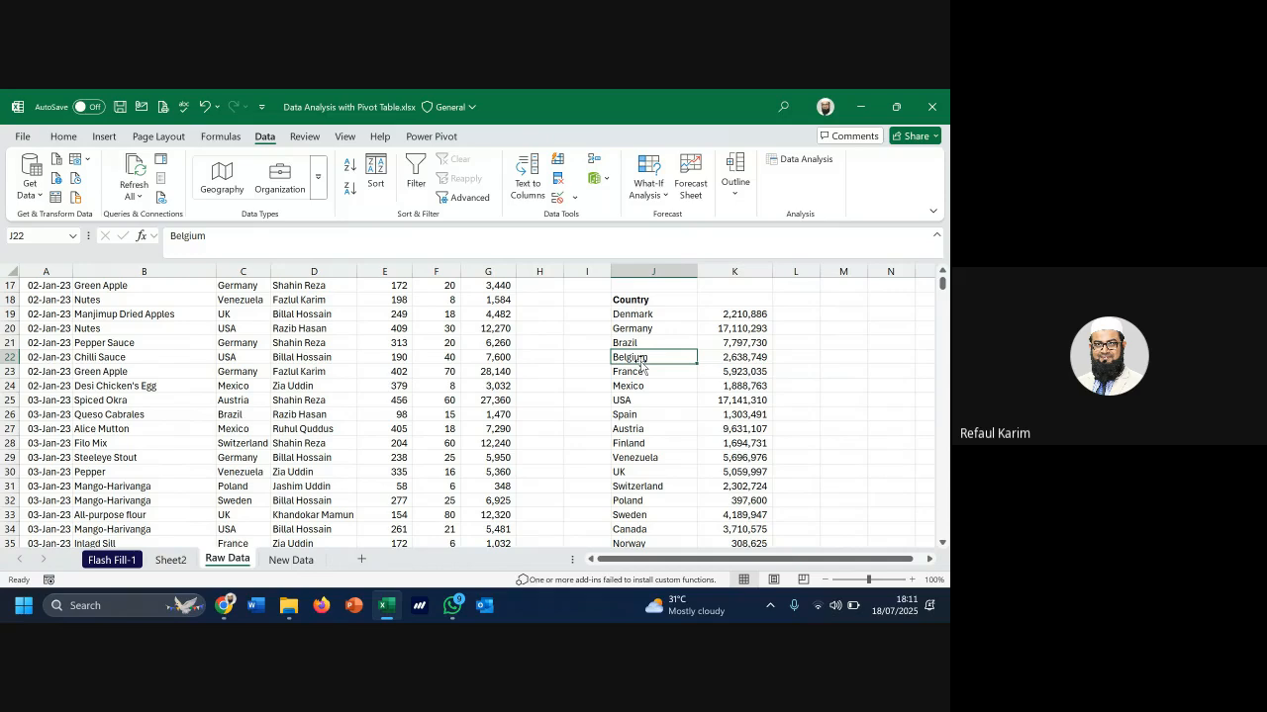
left_click(672, 317)
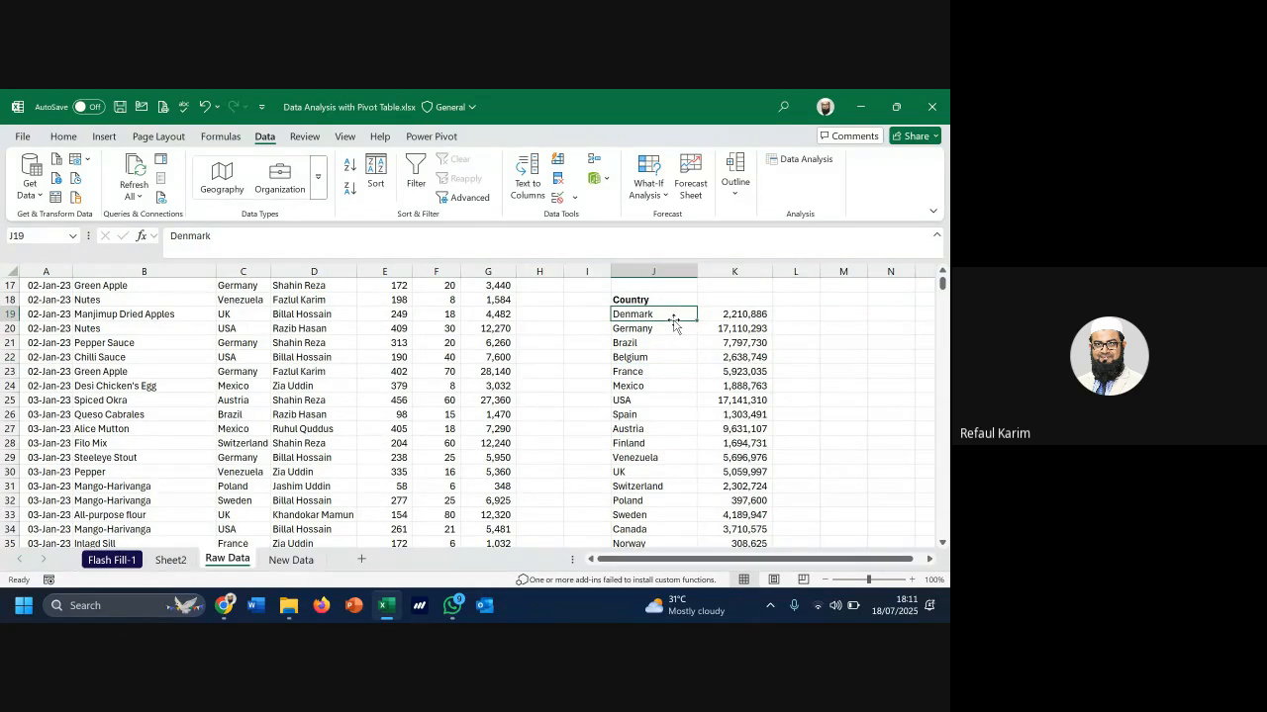
left_click(669, 329)
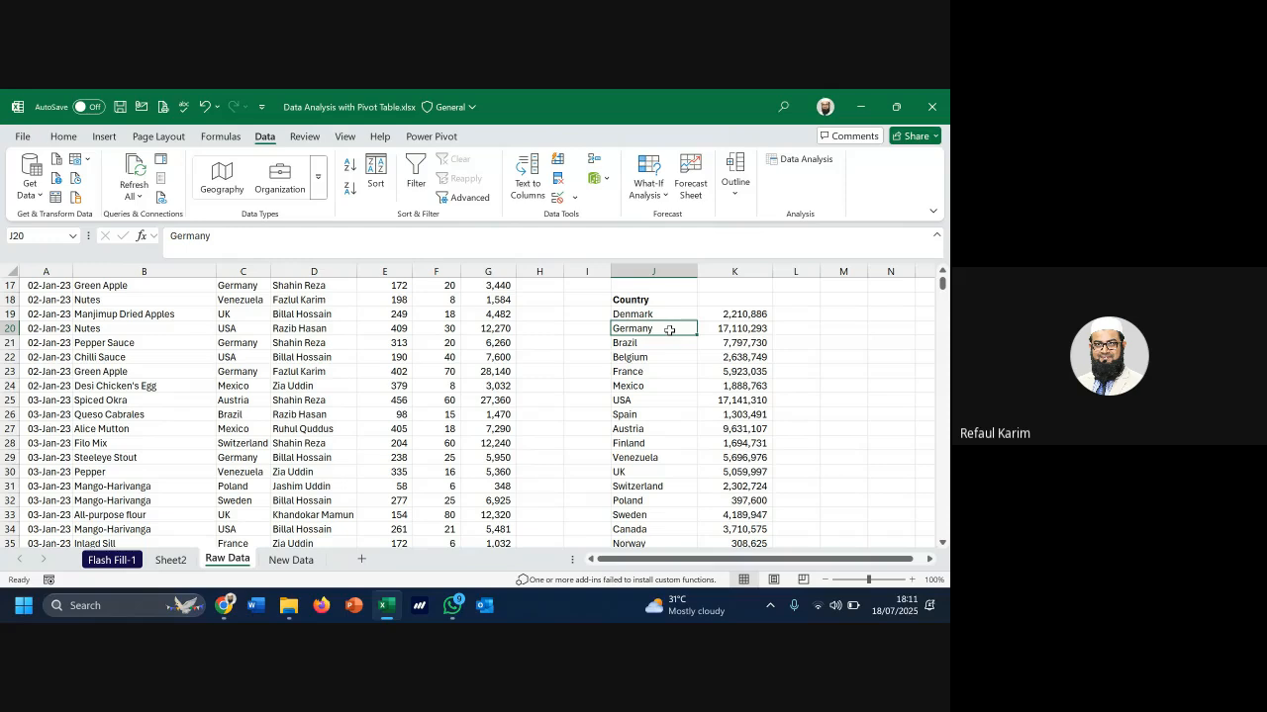
left_click(665, 343)
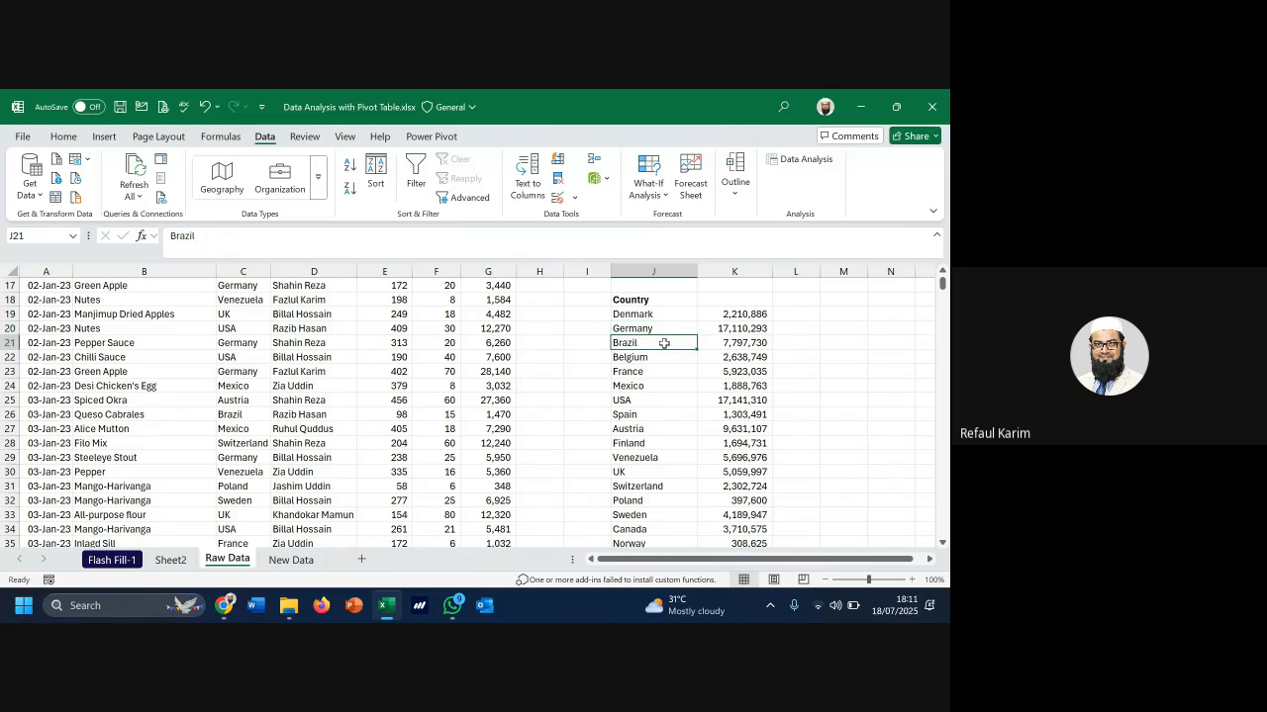
left_click(661, 355)
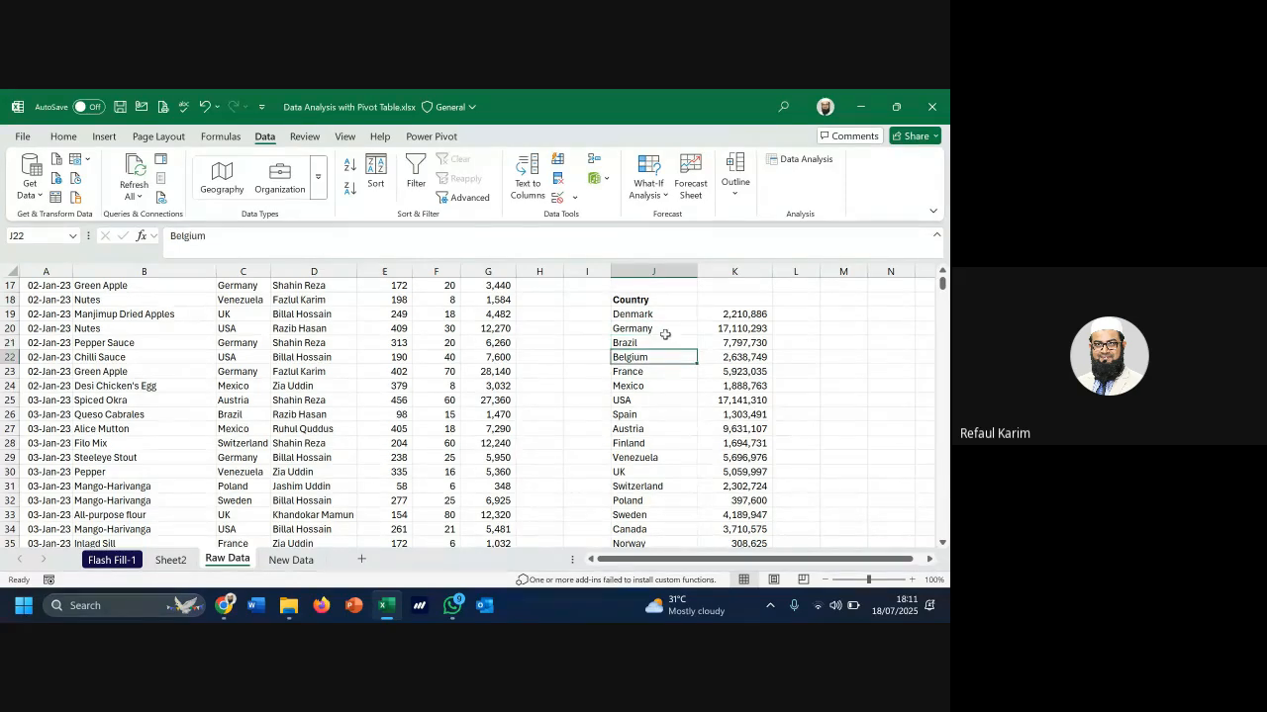
left_click_drag(668, 314, 659, 388)
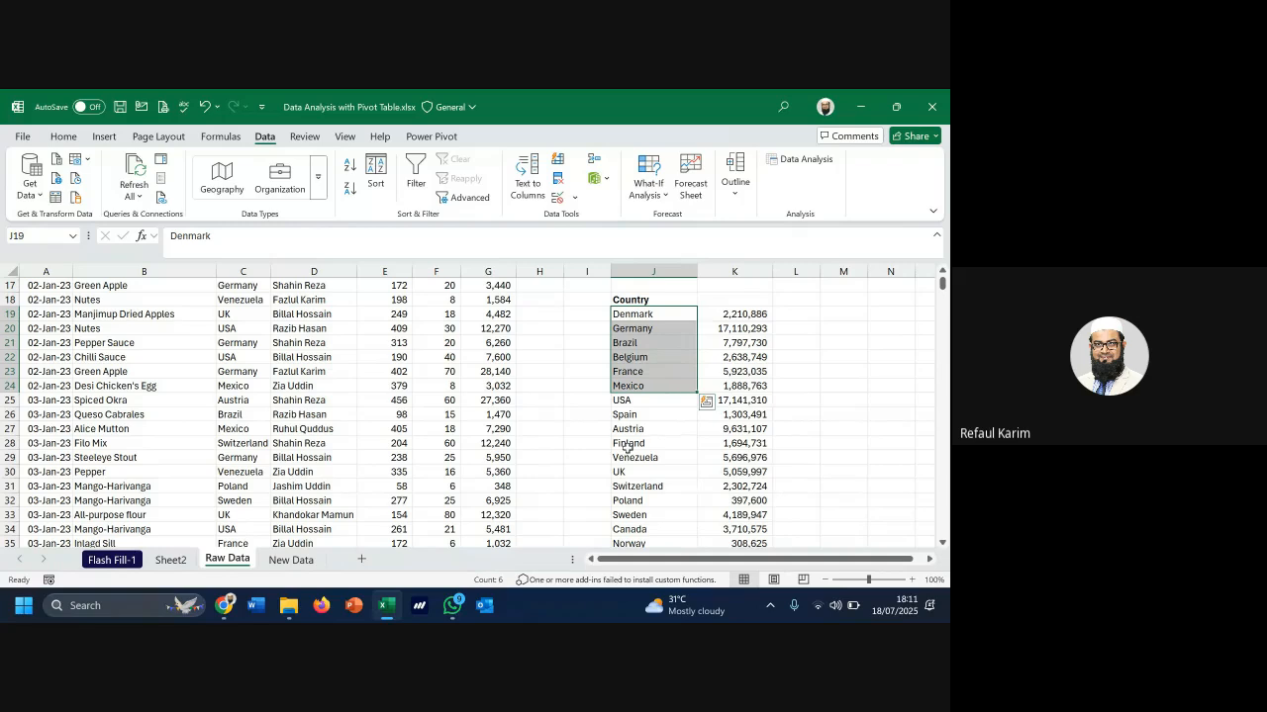
left_click(170, 560)
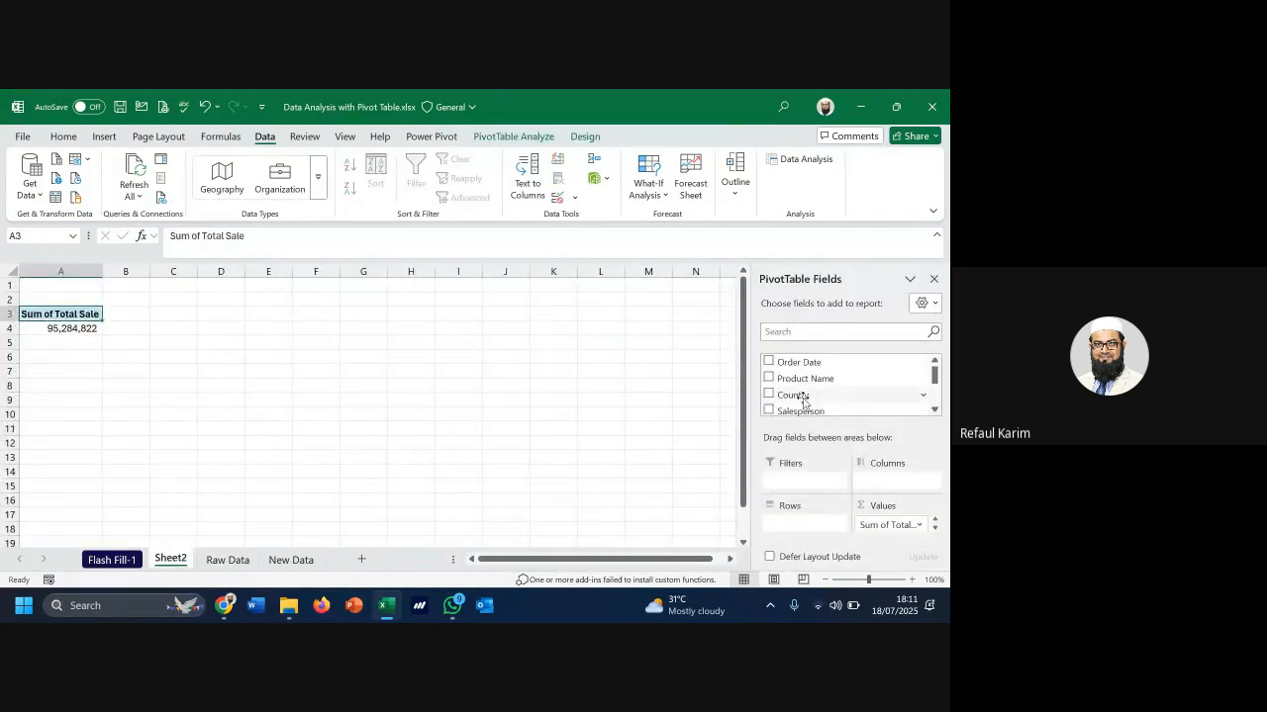
Place Country in the pivot Rows area, giving per-country sums like Germany 17,110,293
left_click_drag(804, 399, 805, 532)
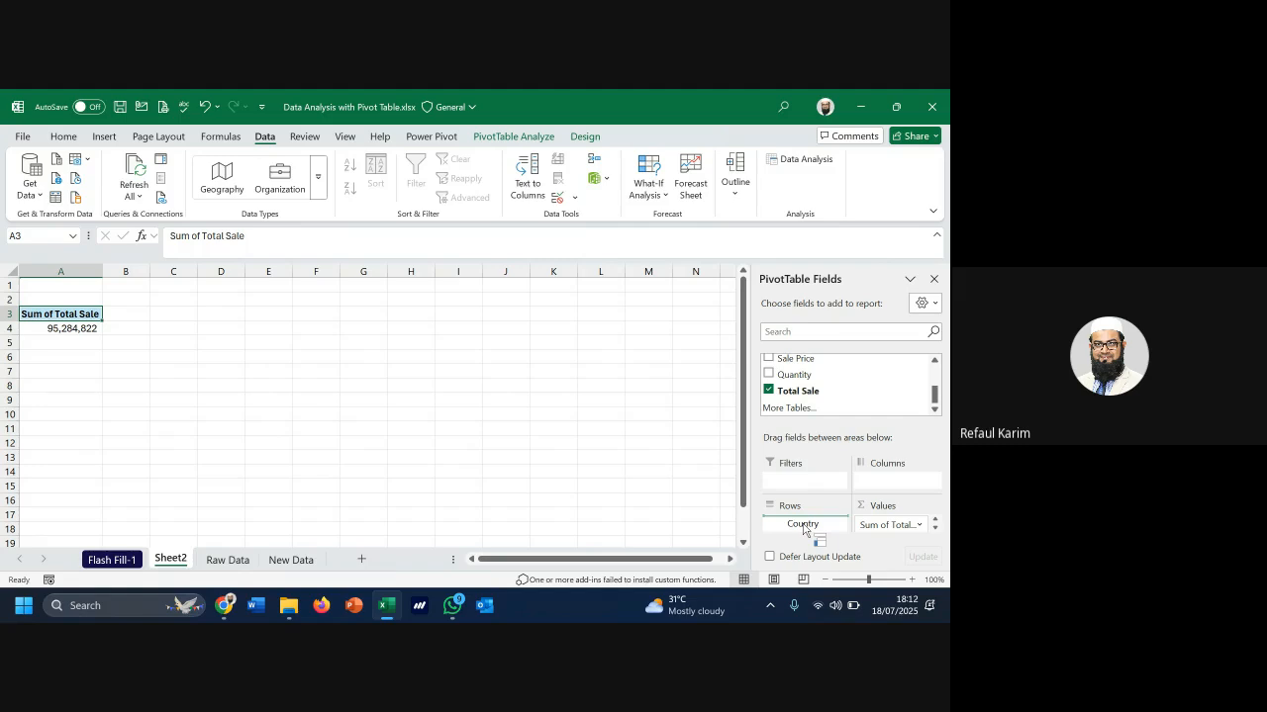
left_click_drag(804, 530, 820, 390)
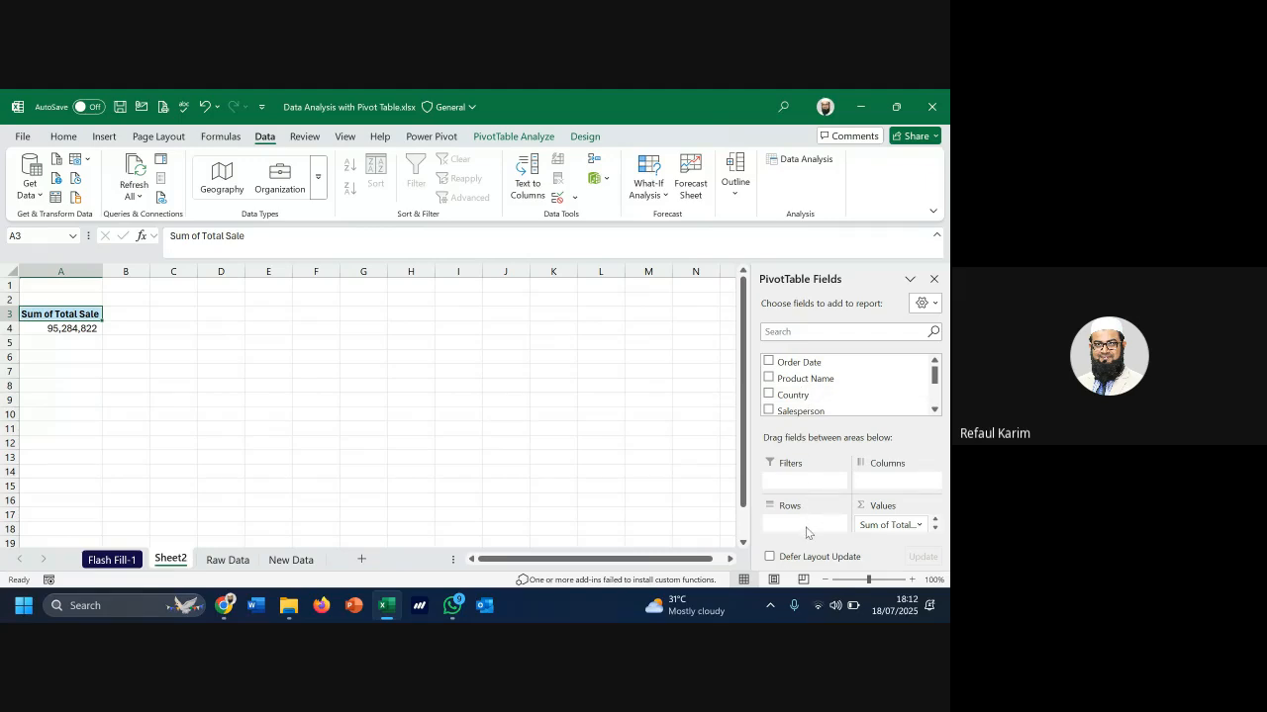
left_click(70, 332)
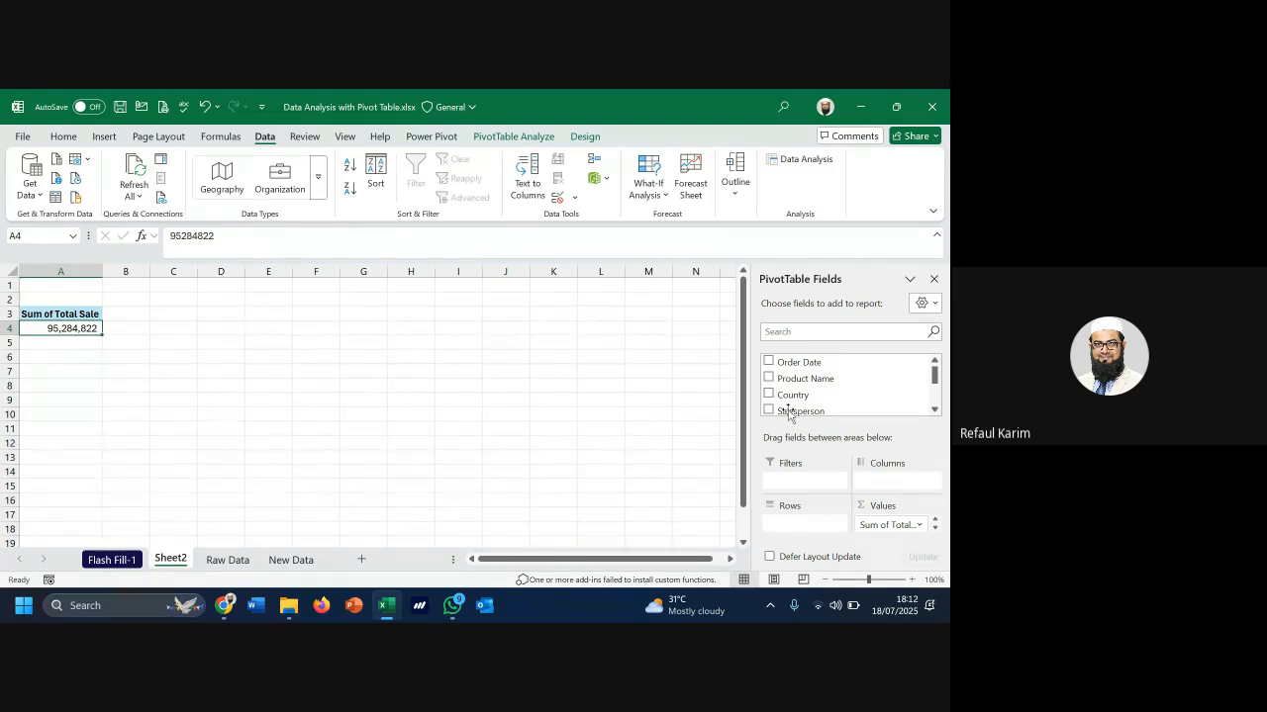
left_click_drag(801, 398, 785, 520)
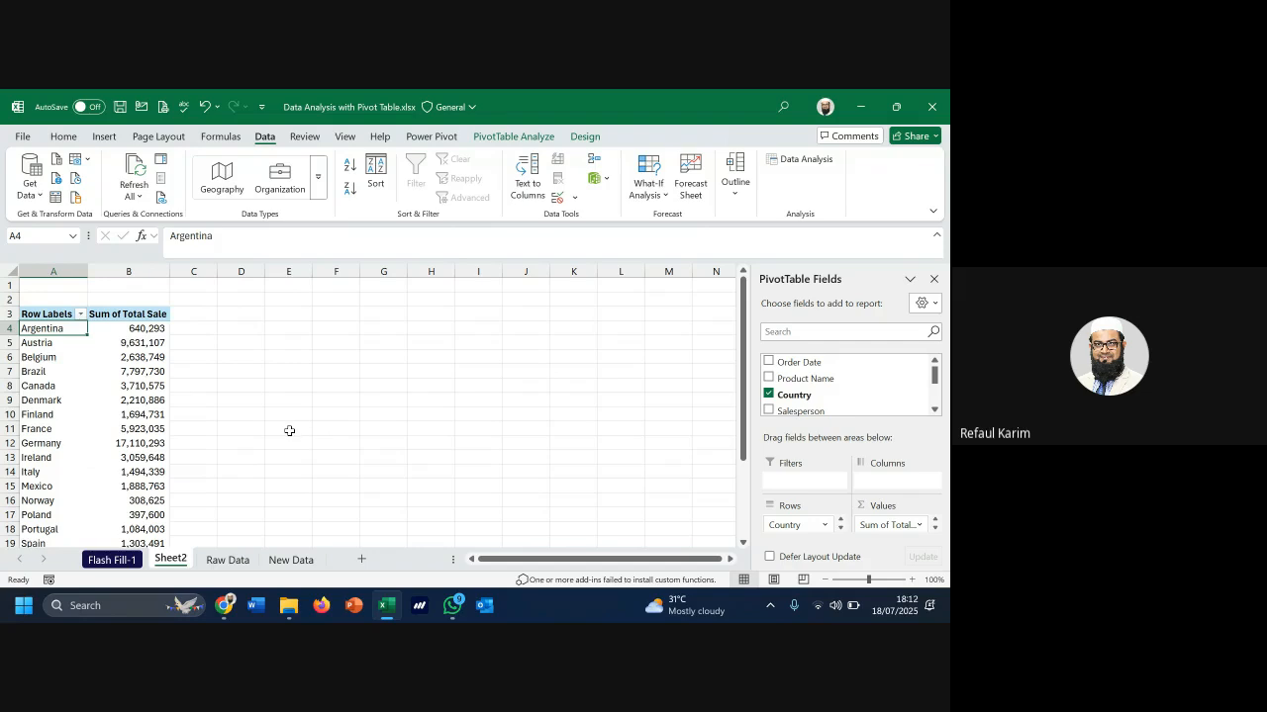
scroll(161, 413, "down", 3)
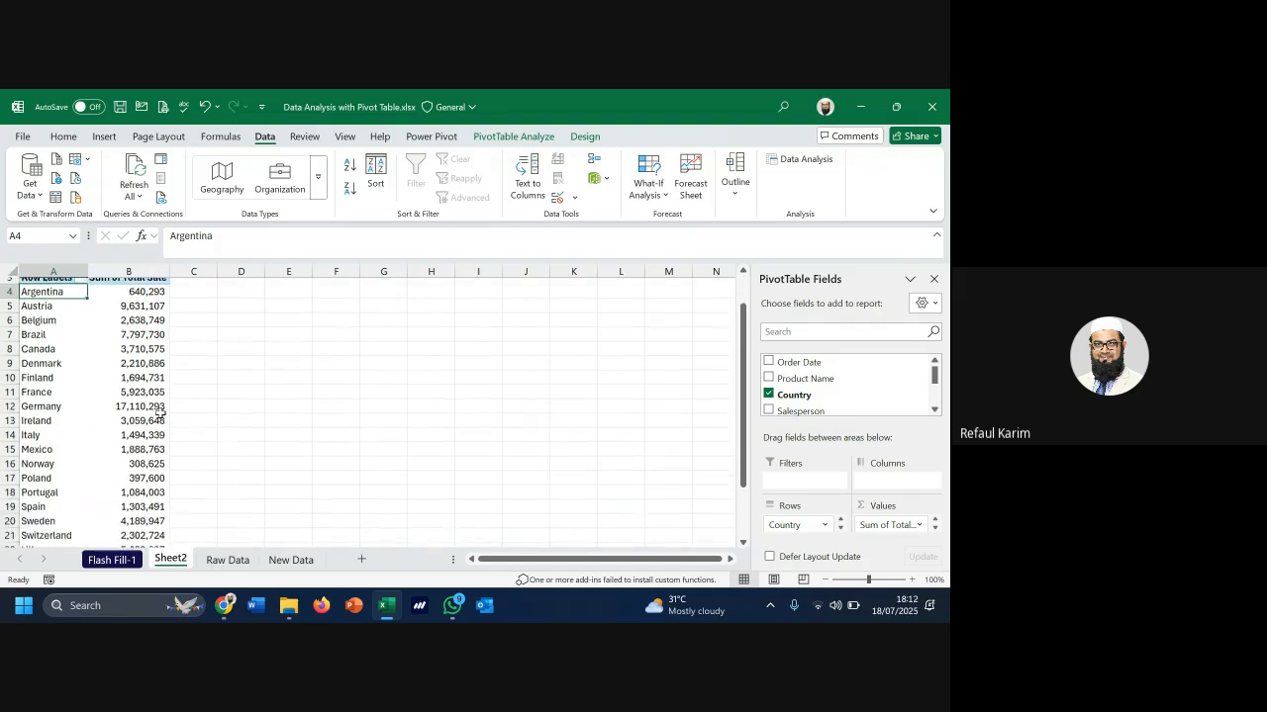
mouse_move(160, 414)
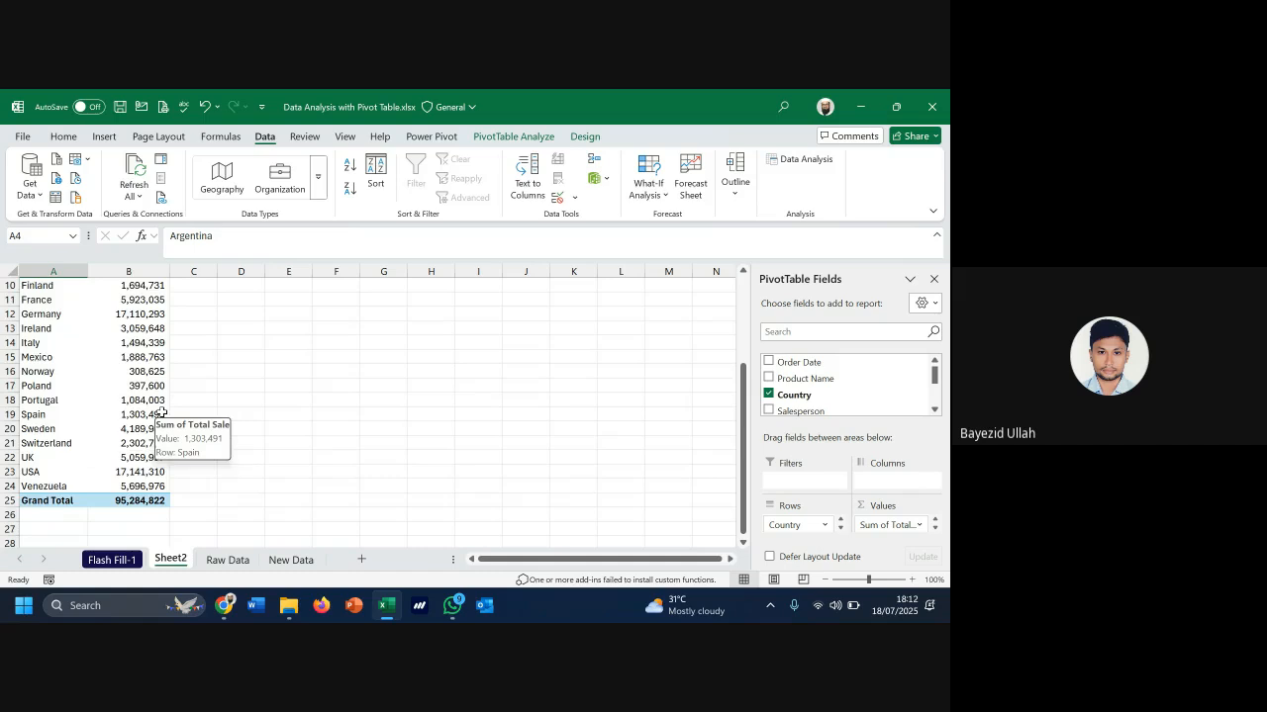
scroll(161, 414, "up", 3)
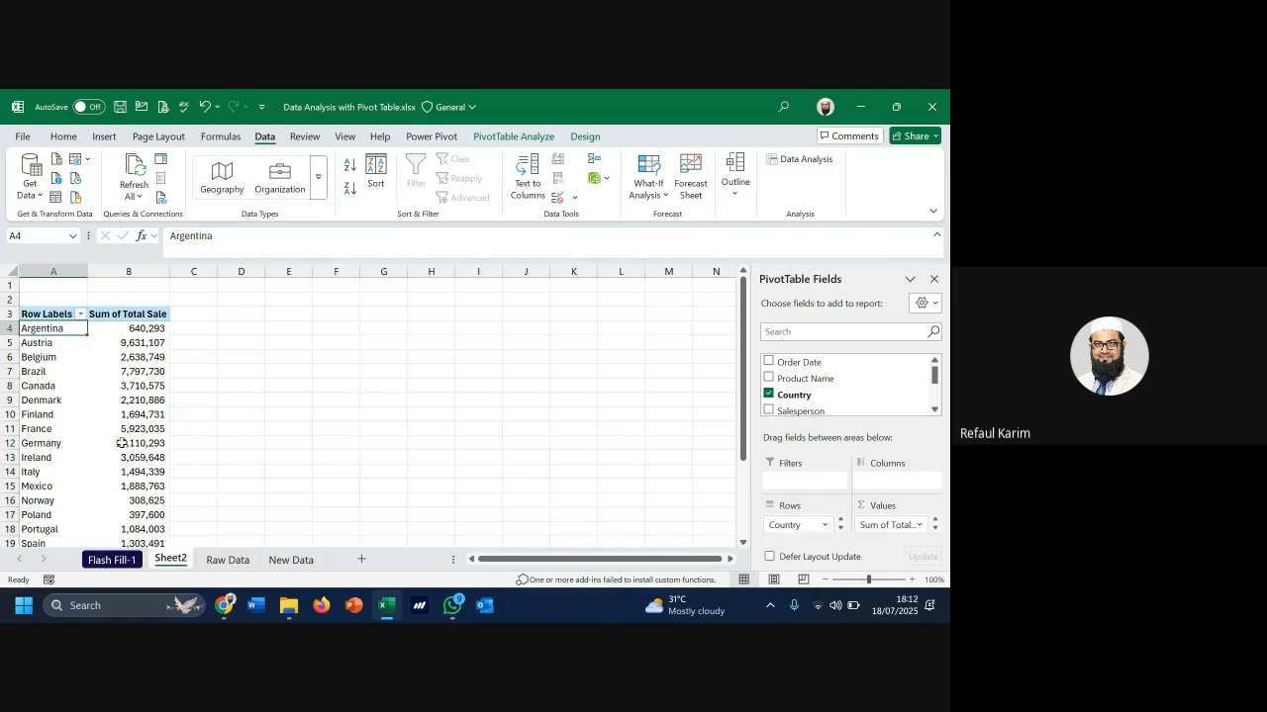
scroll(146, 437, "down", 1)
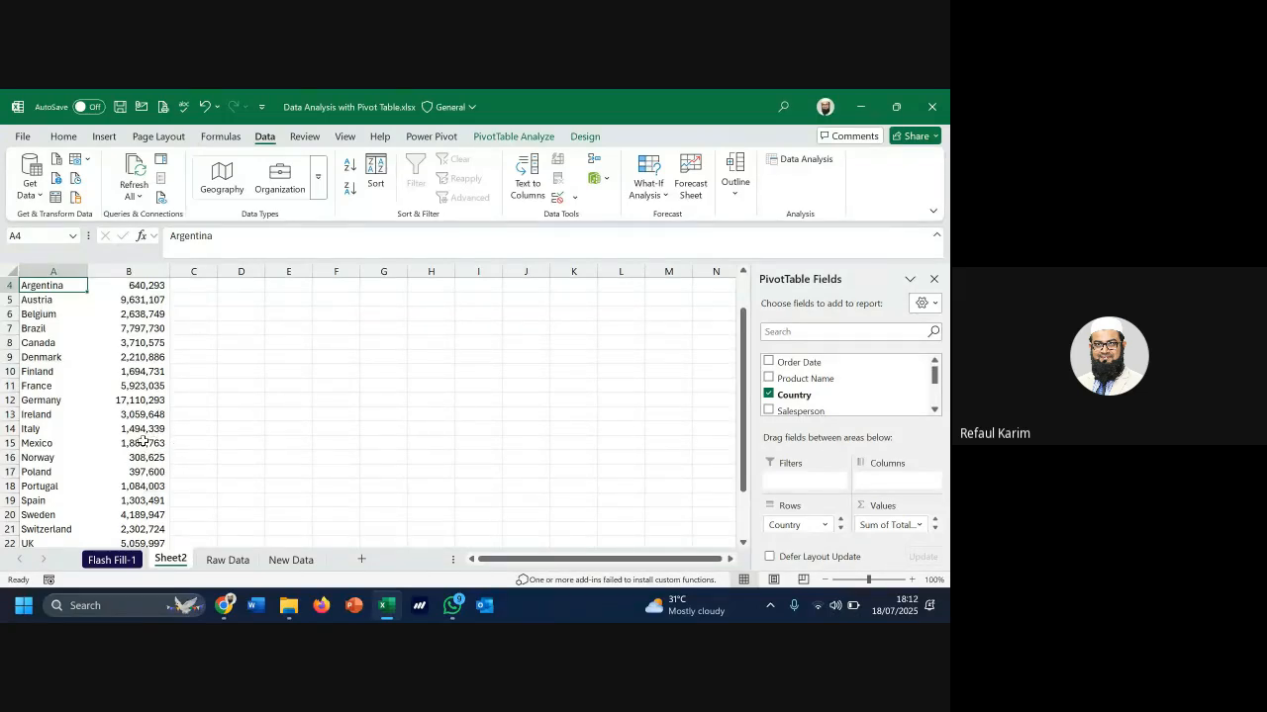
scroll(143, 443, "up", 1)
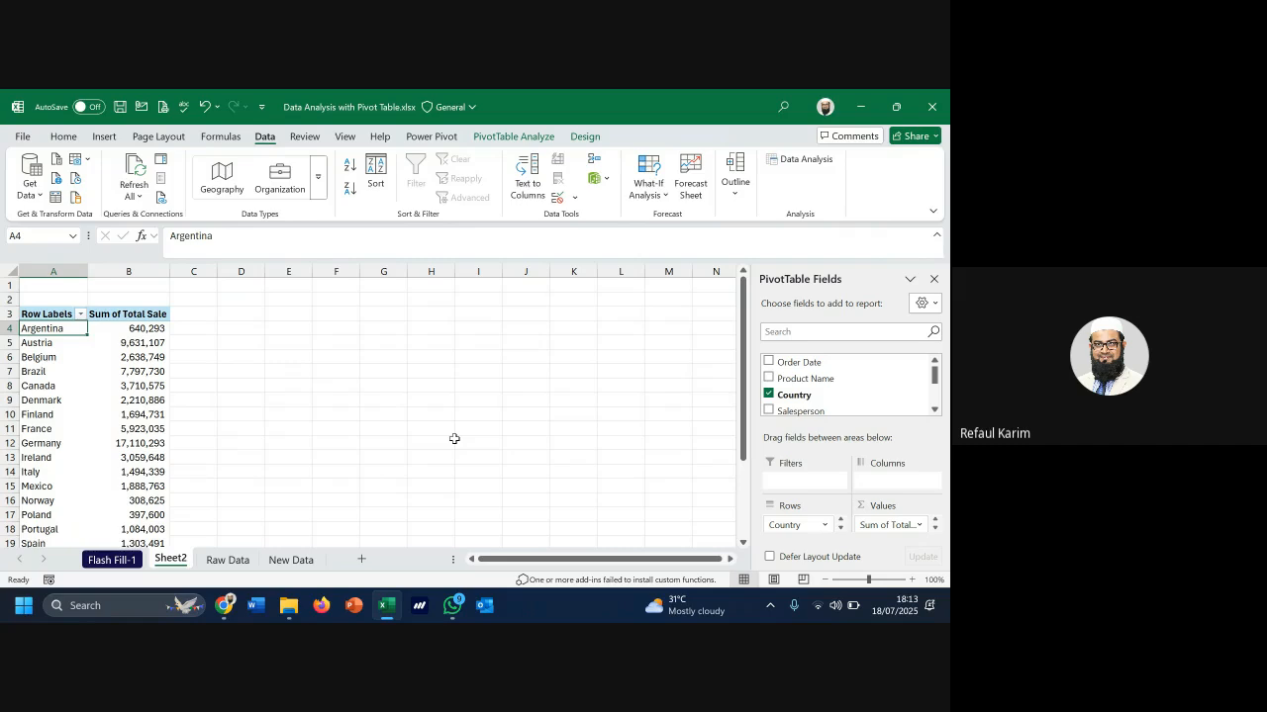
left_click(934, 410)
left_click(935, 412)
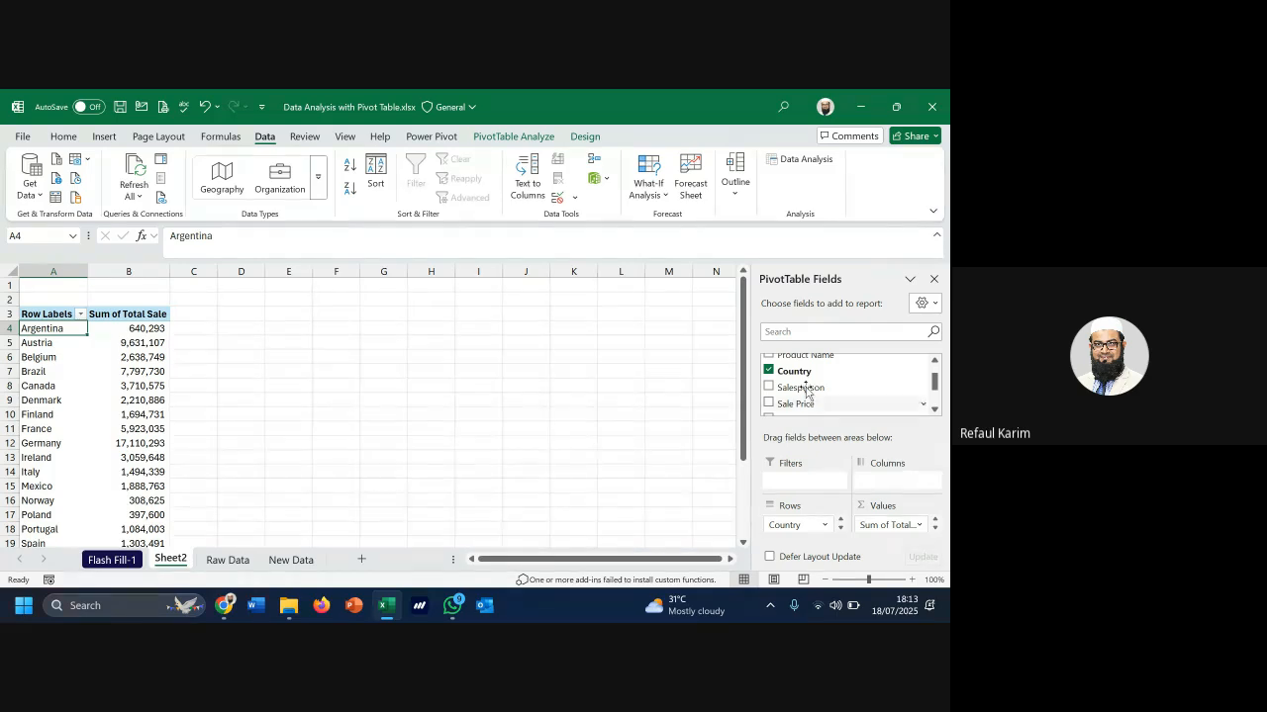
Swap the pivot row field from Country to Salesperson, then return to Raw Data
left_click(769, 371)
left_click(768, 387)
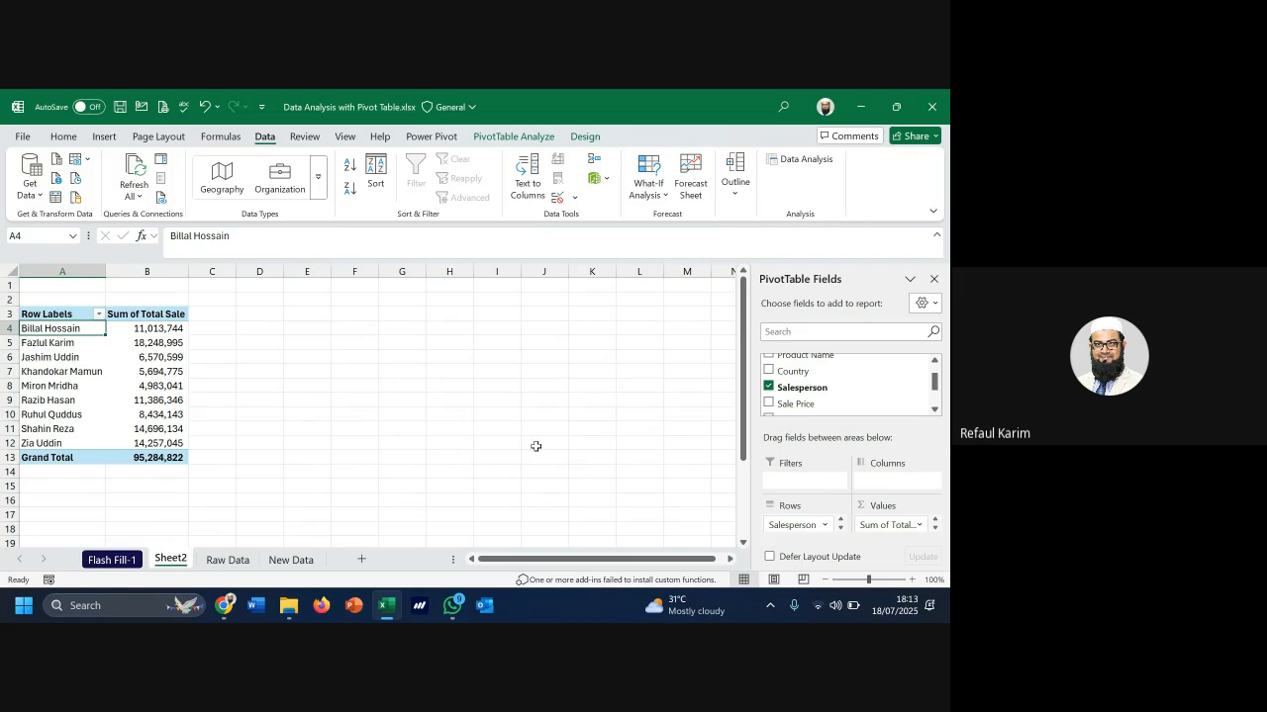
left_click(228, 559)
Enter =SUMIF(D:D,J7,G:G) in K7 for the first salesperson's Total Sale
scroll(782, 460, "up", 5)
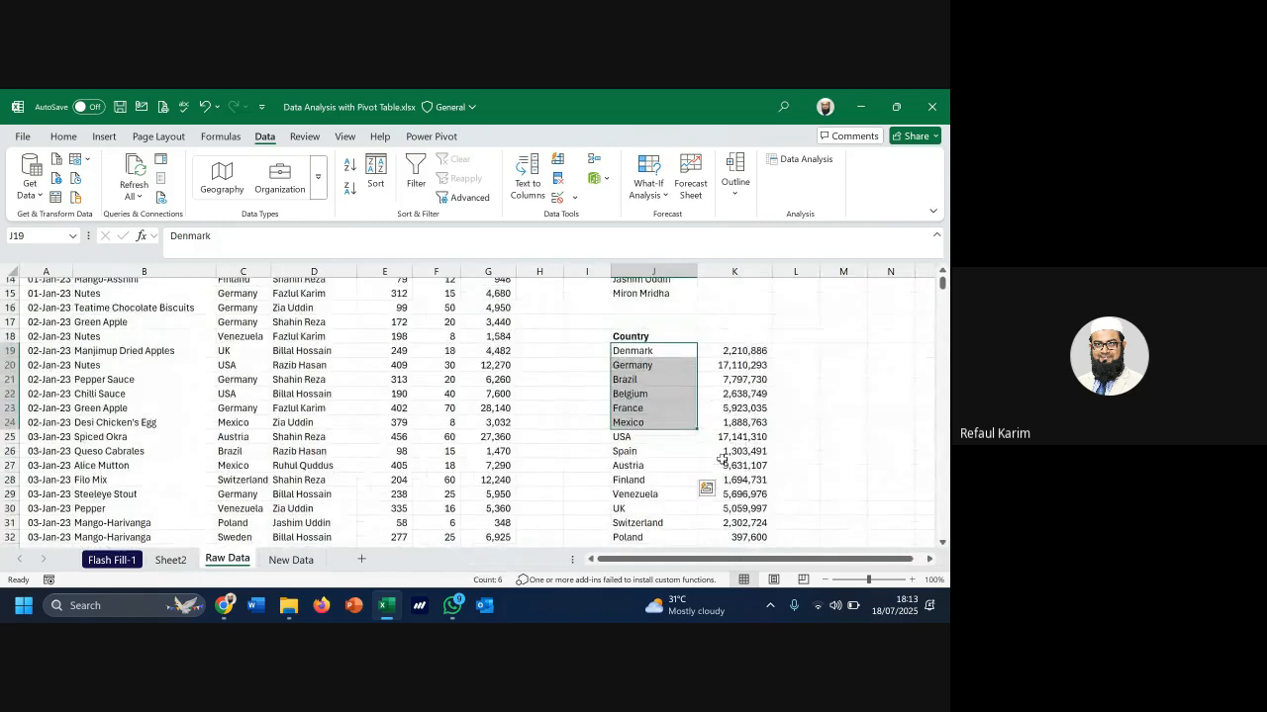
left_click(665, 356)
left_click_drag(661, 384, 643, 487)
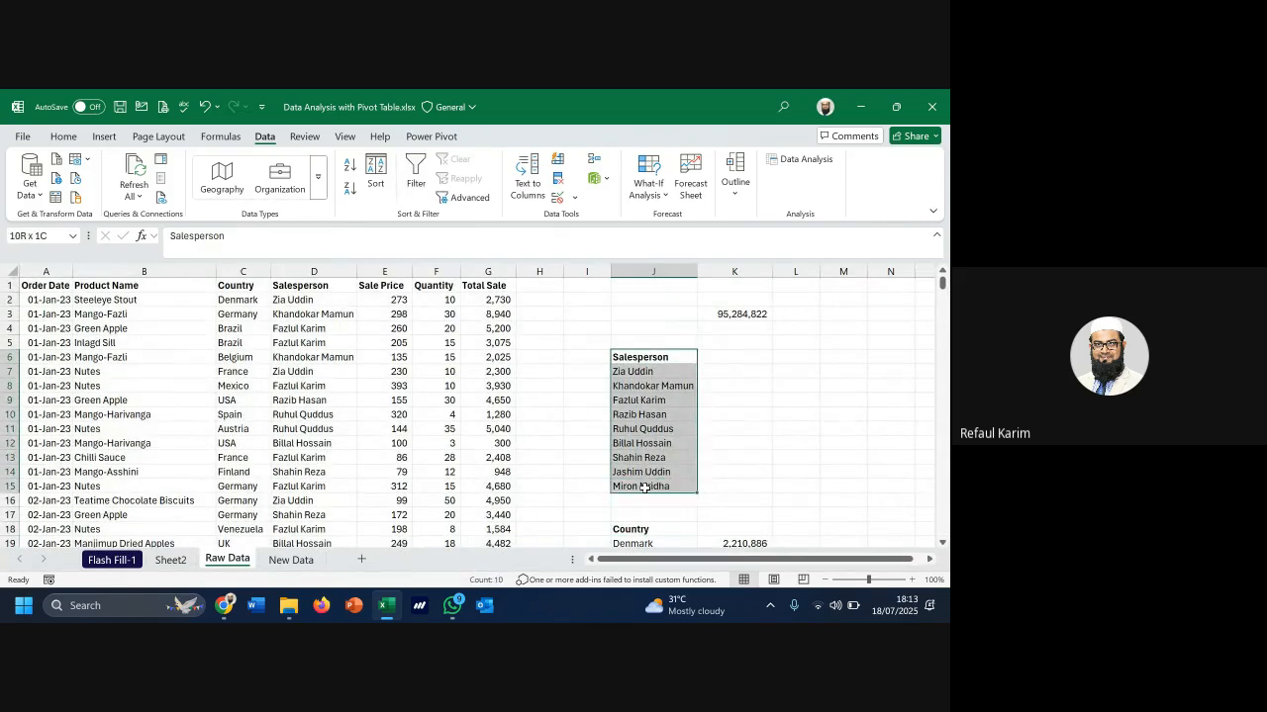
left_click(737, 374)
type("=")
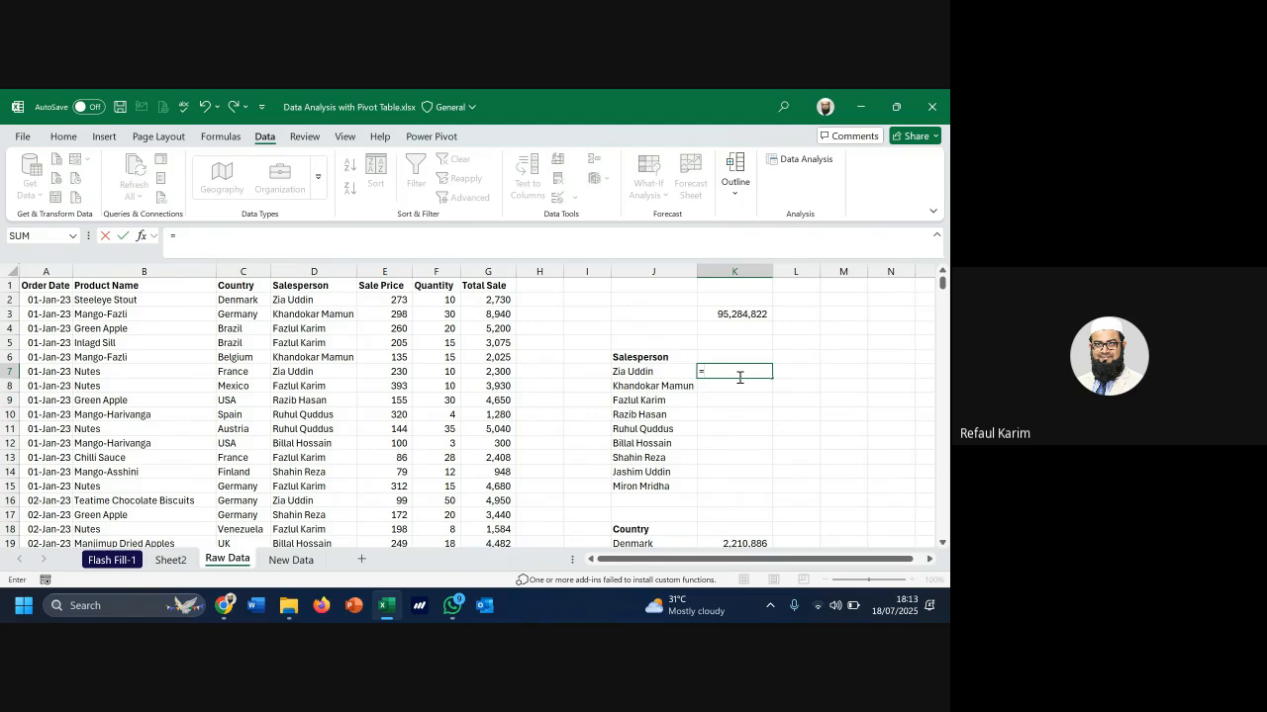
type("sum")
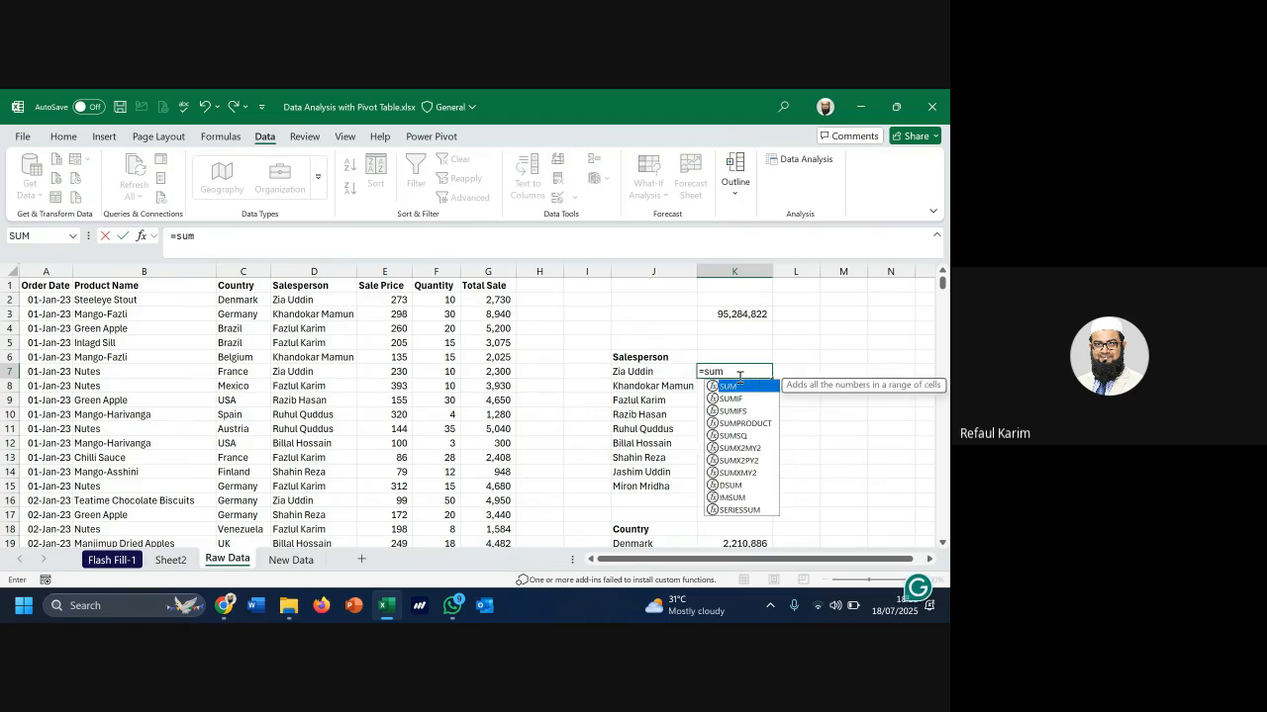
key("Tab")
key("Left")
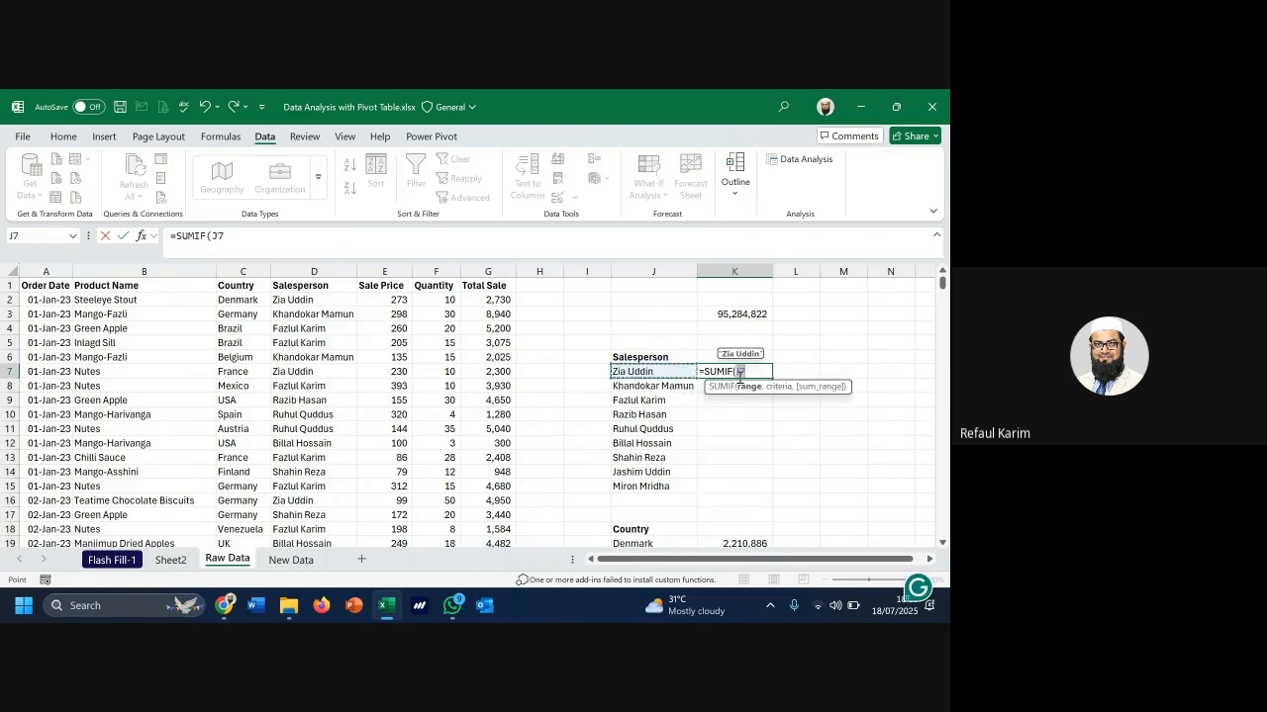
left_click(328, 270)
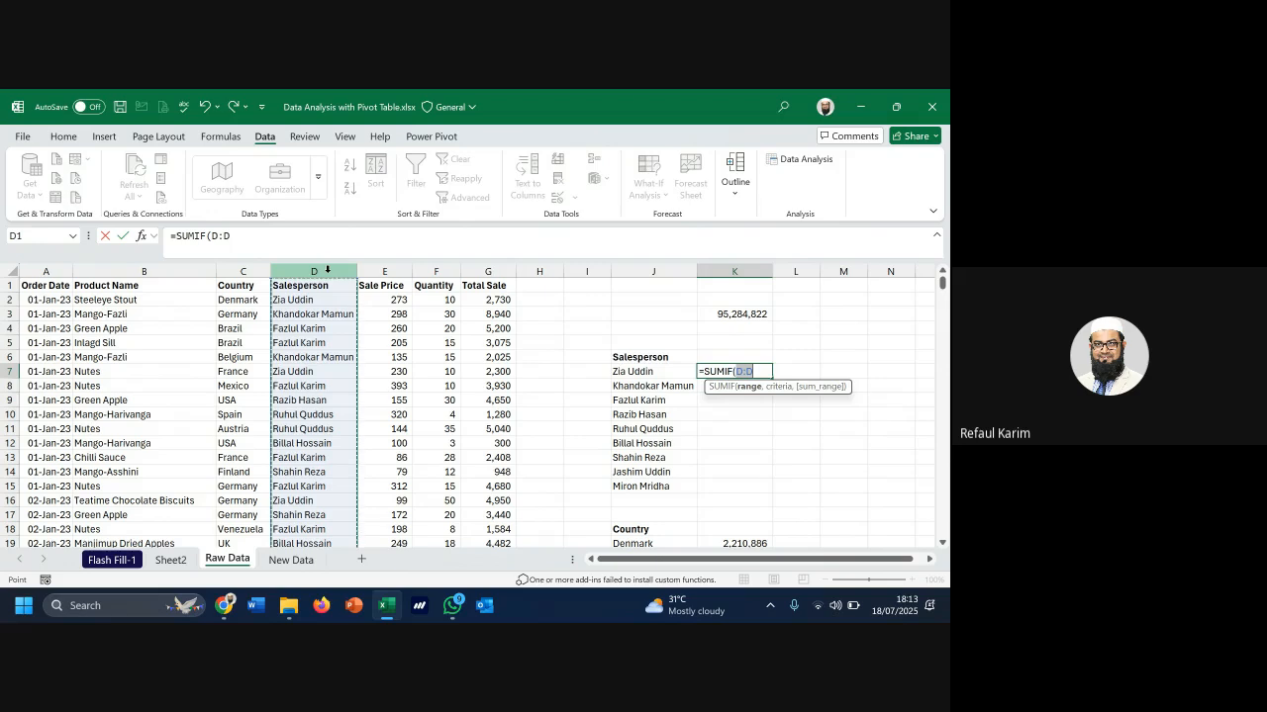
type(",")
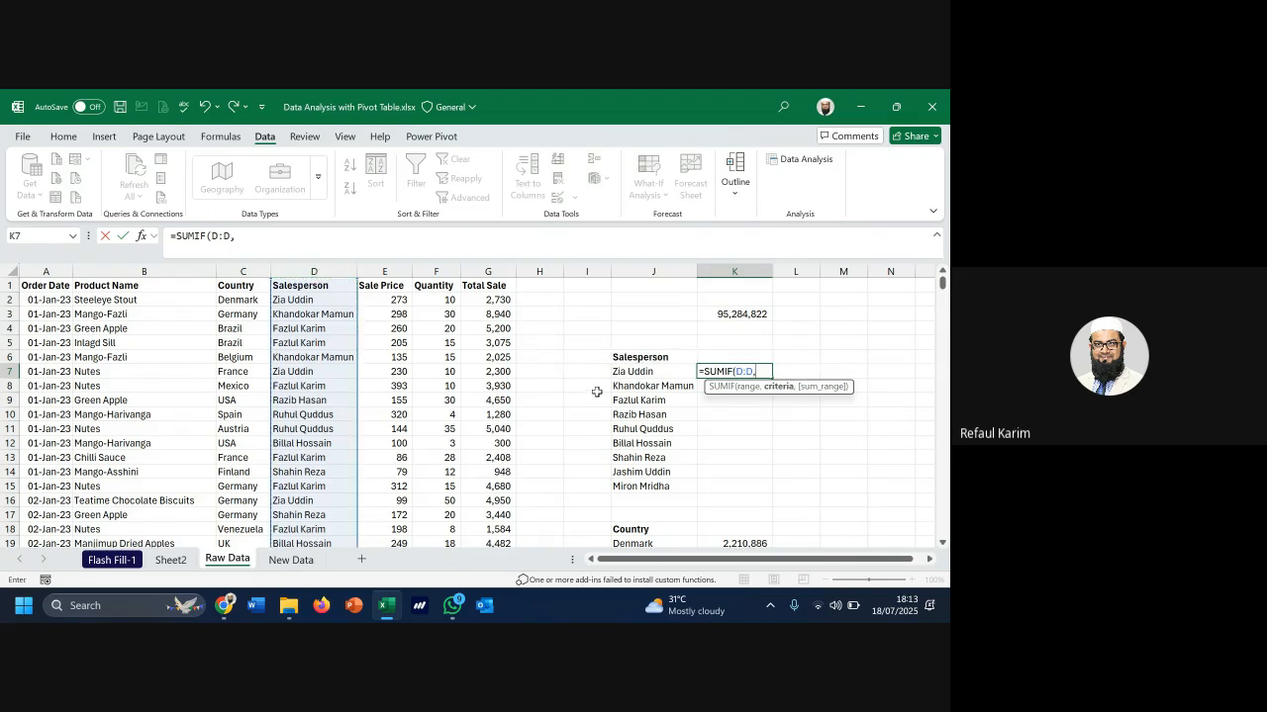
left_click(637, 374)
type(",")
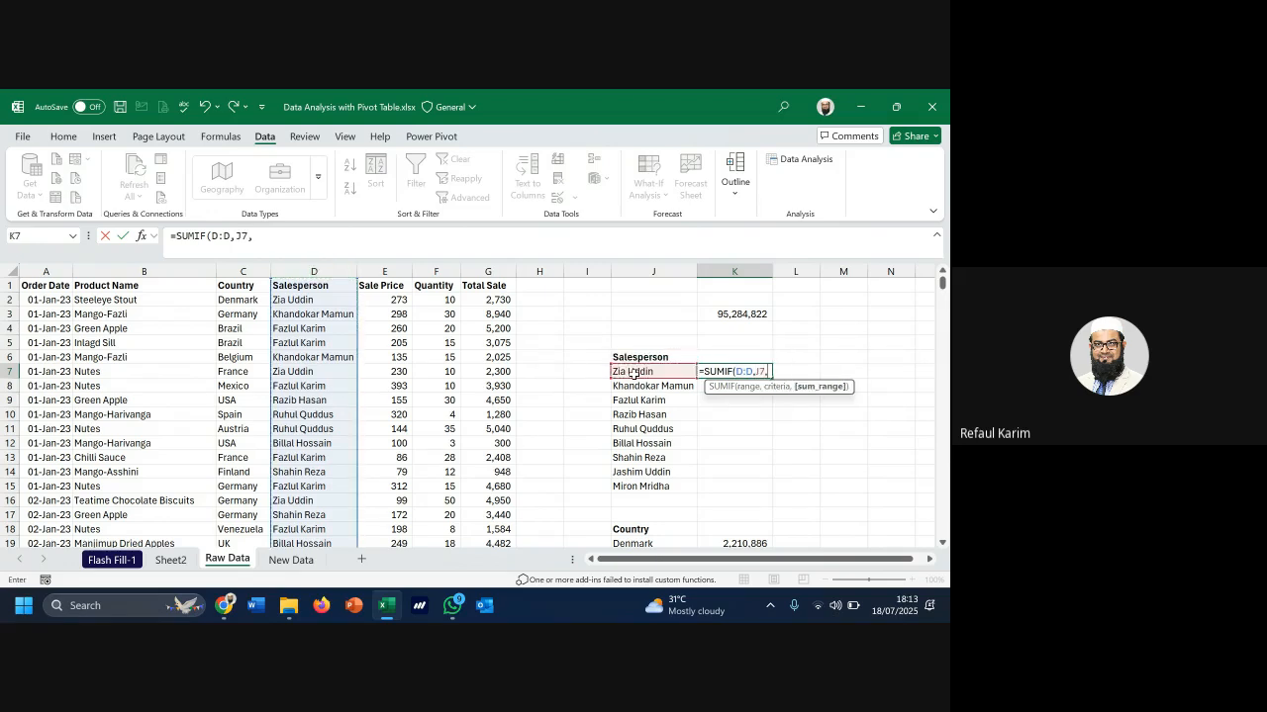
left_click(482, 270)
key("Return")
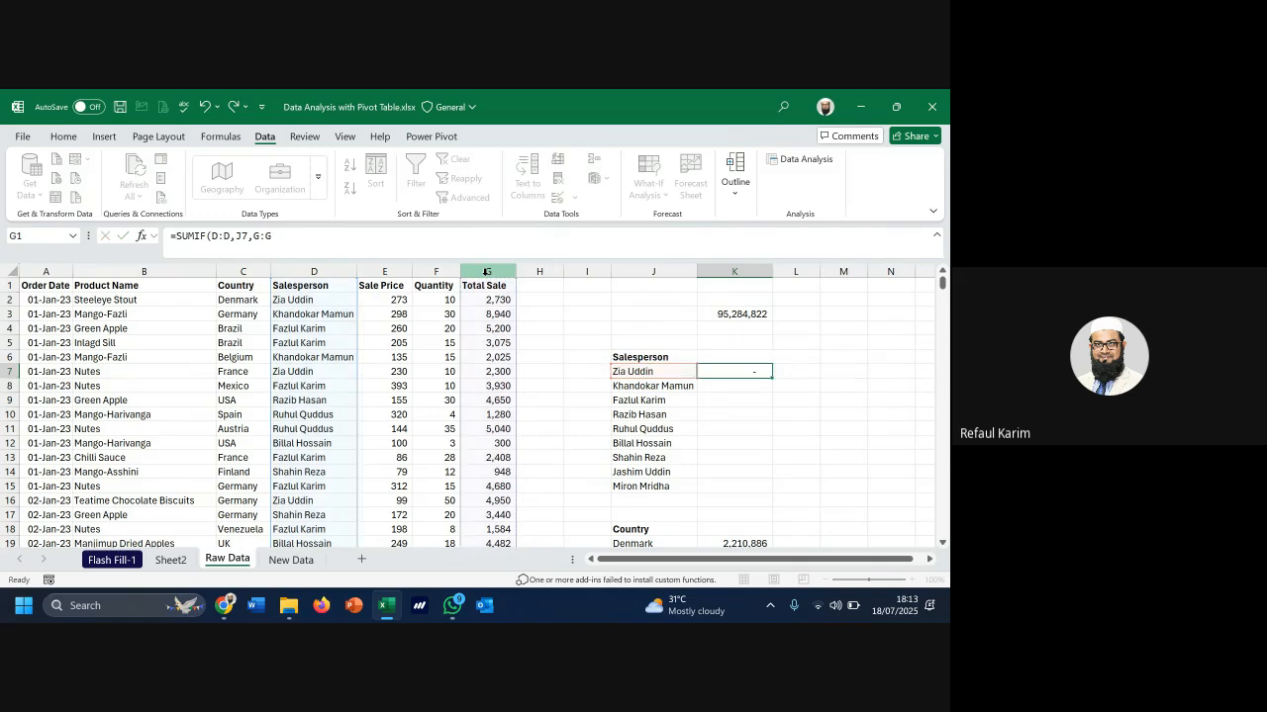
Fill the K7 formula down to K15, then view the Sheet2 pivot for comparison
left_click(762, 374)
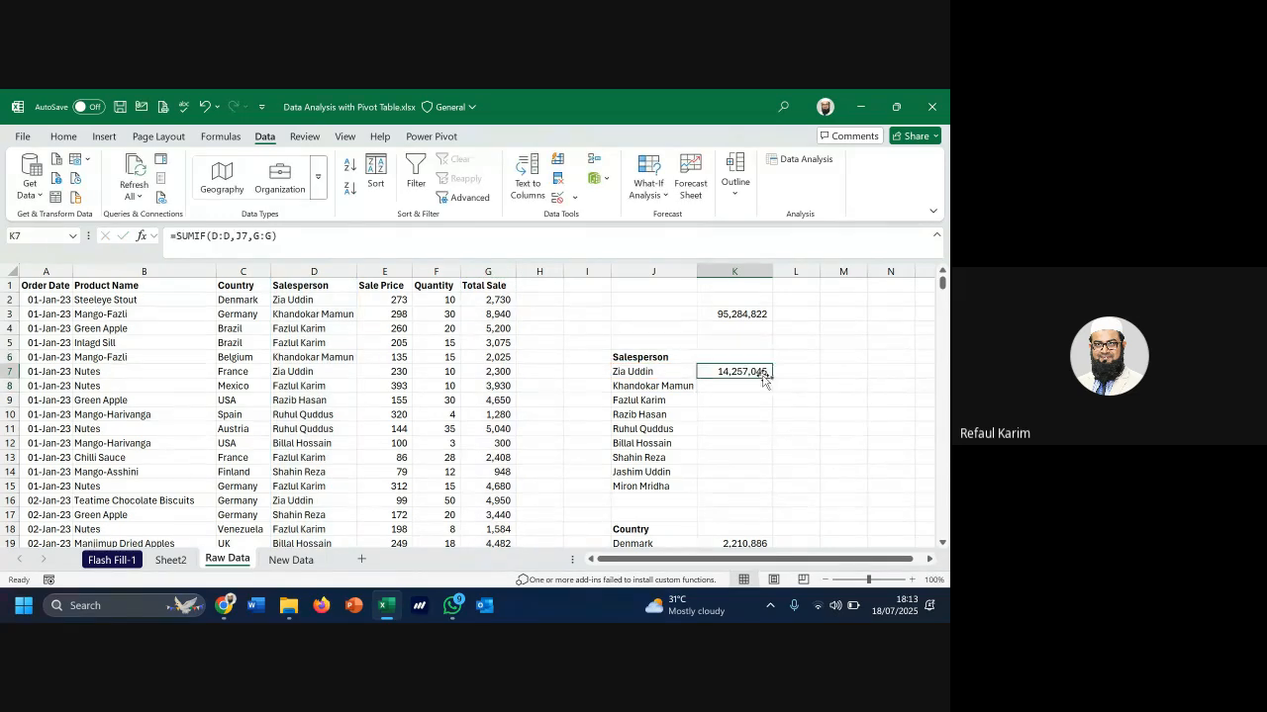
left_click_drag(772, 378, 772, 495)
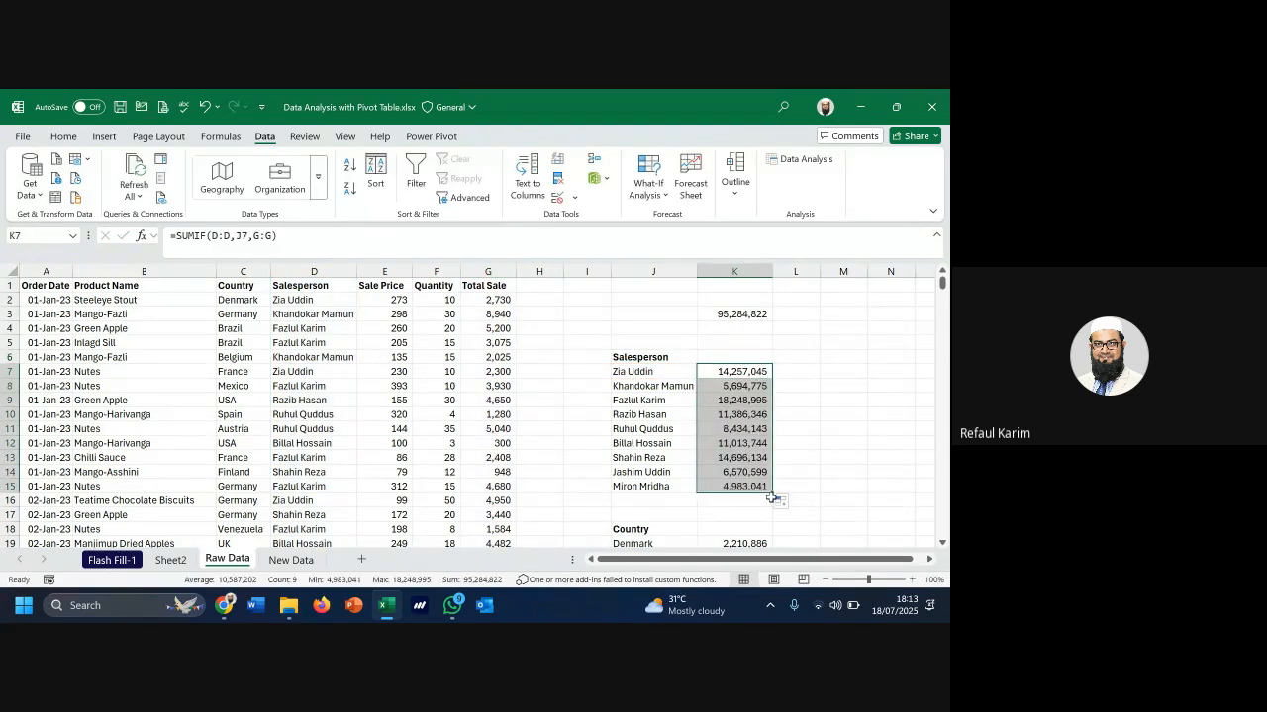
left_click(745, 445)
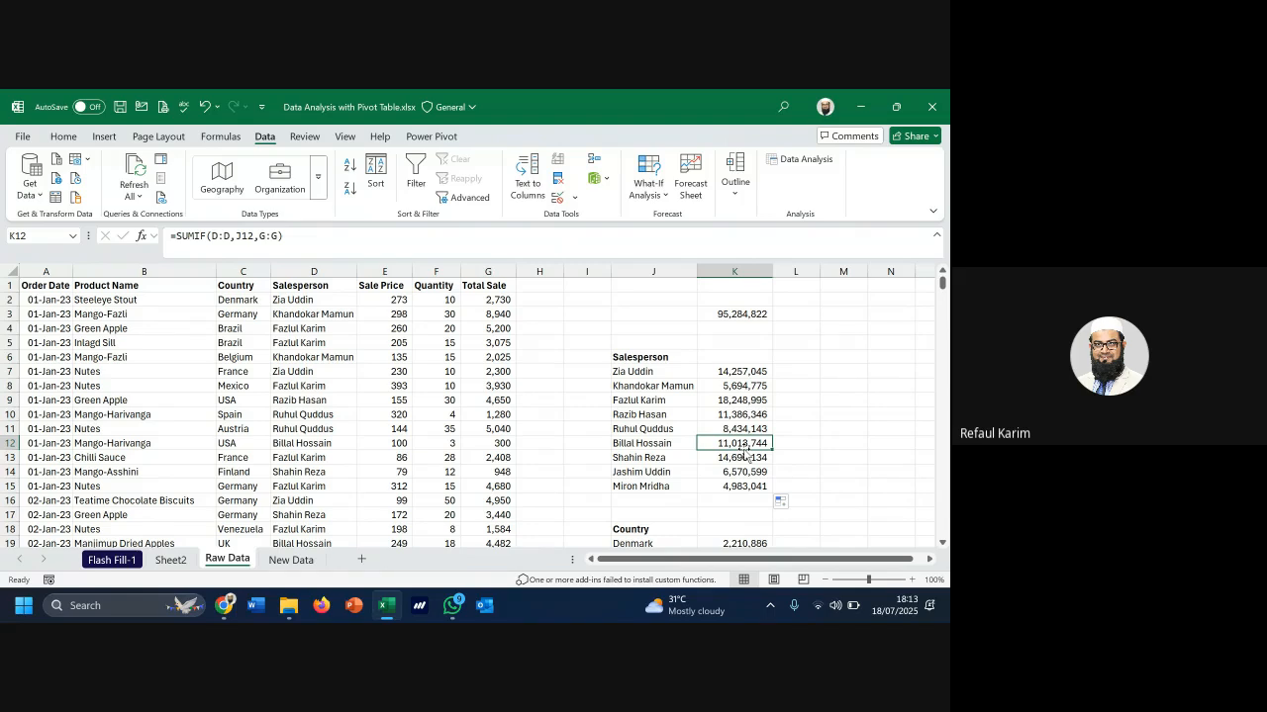
scroll(746, 454, "down", 2)
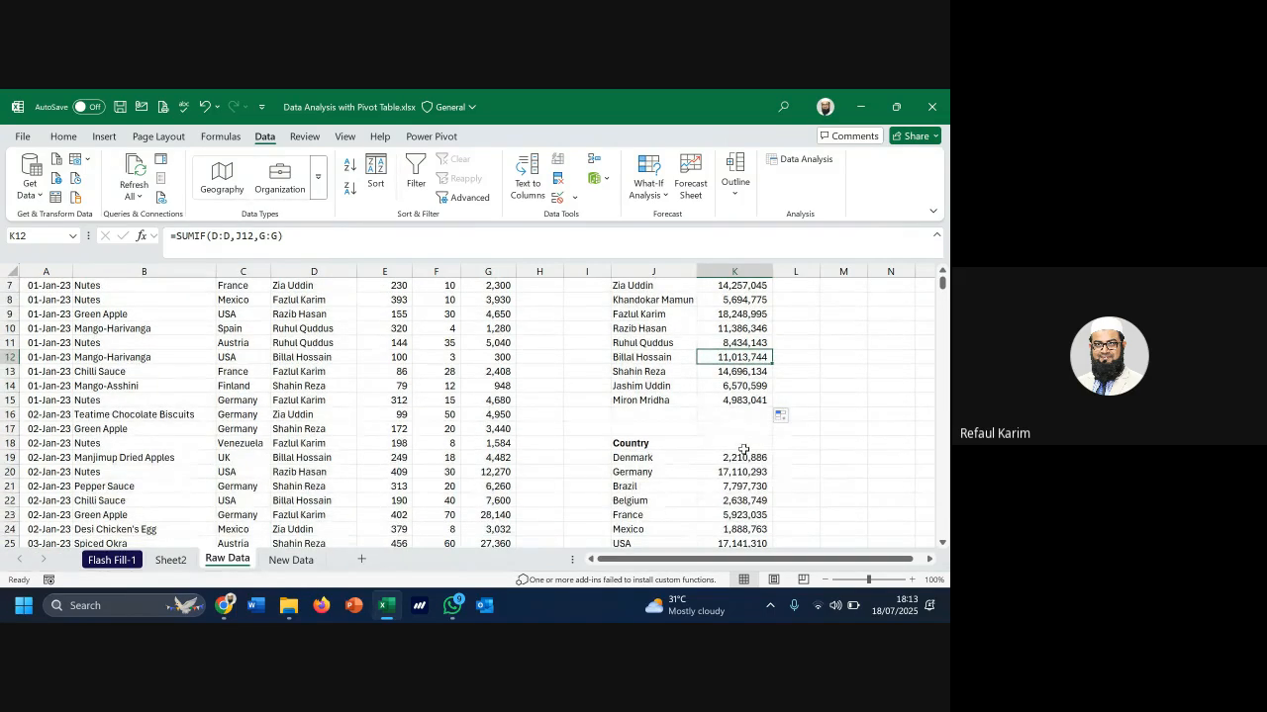
left_click(172, 560)
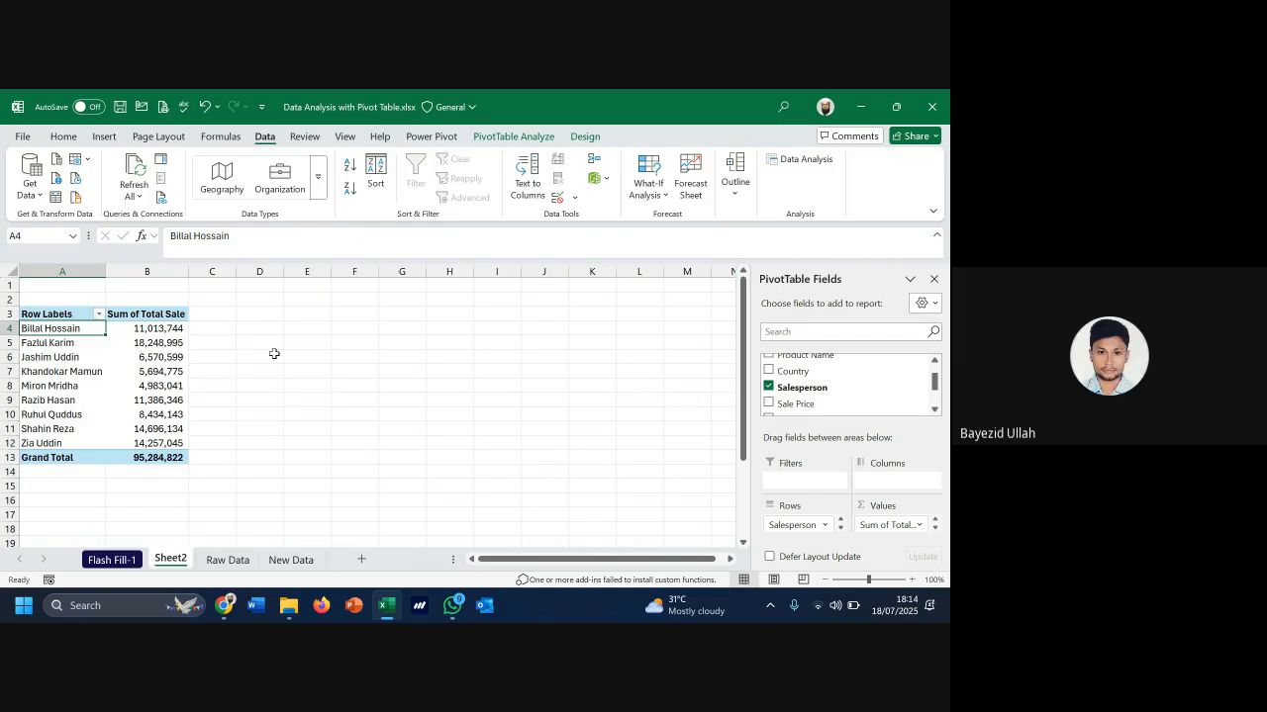
On Raw Data, review the K11 and K7 SUMIF formulas against criteria column D and sum column G
left_click(237, 563)
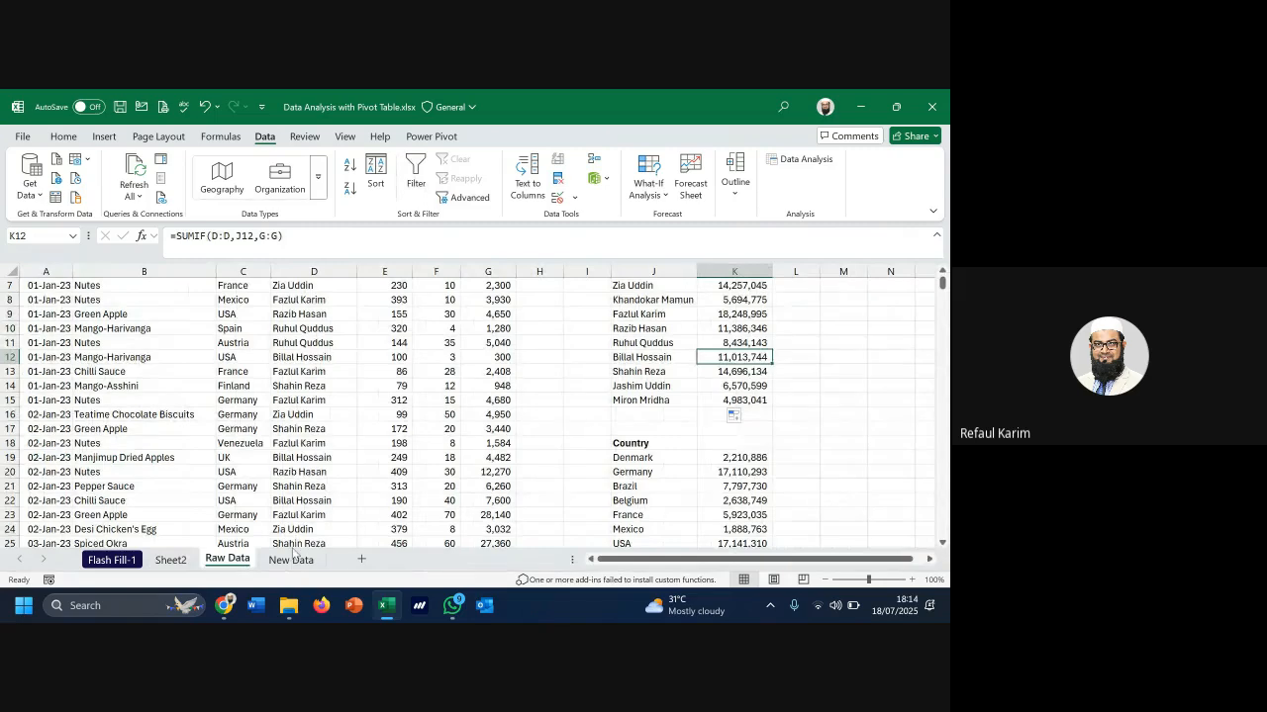
left_click(746, 339)
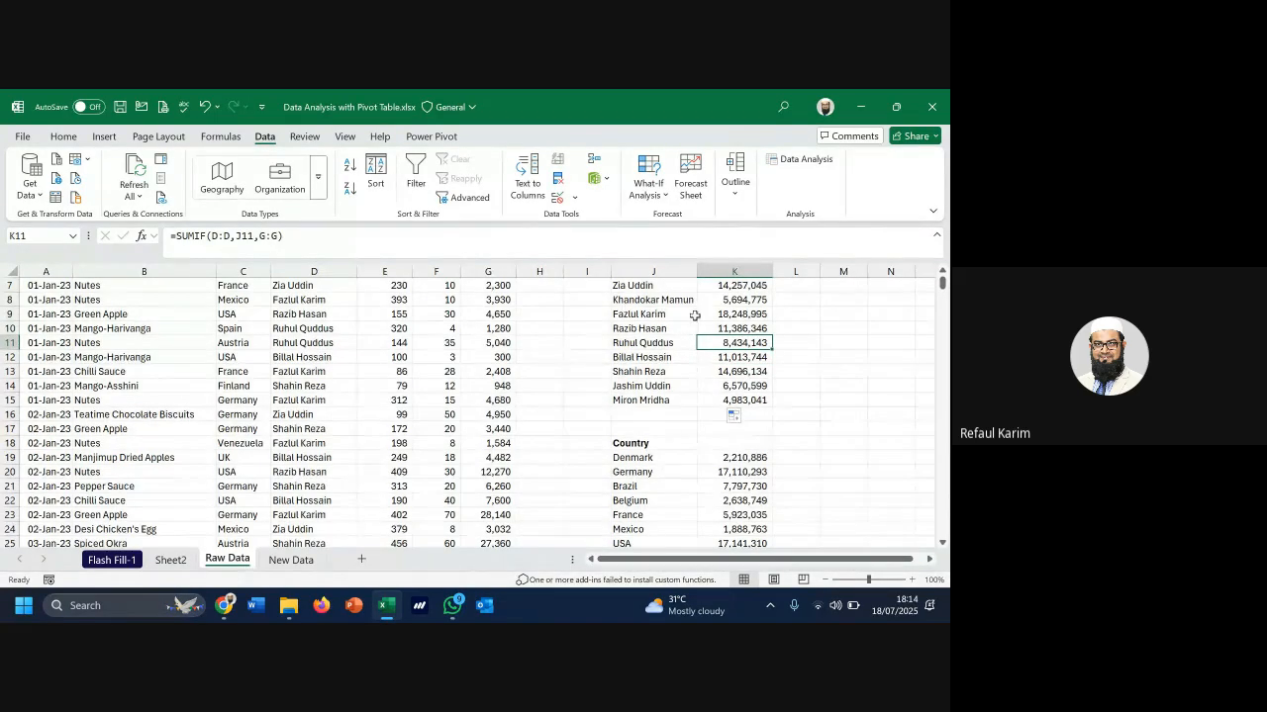
scroll(694, 315, "up", 1)
left_click(740, 330)
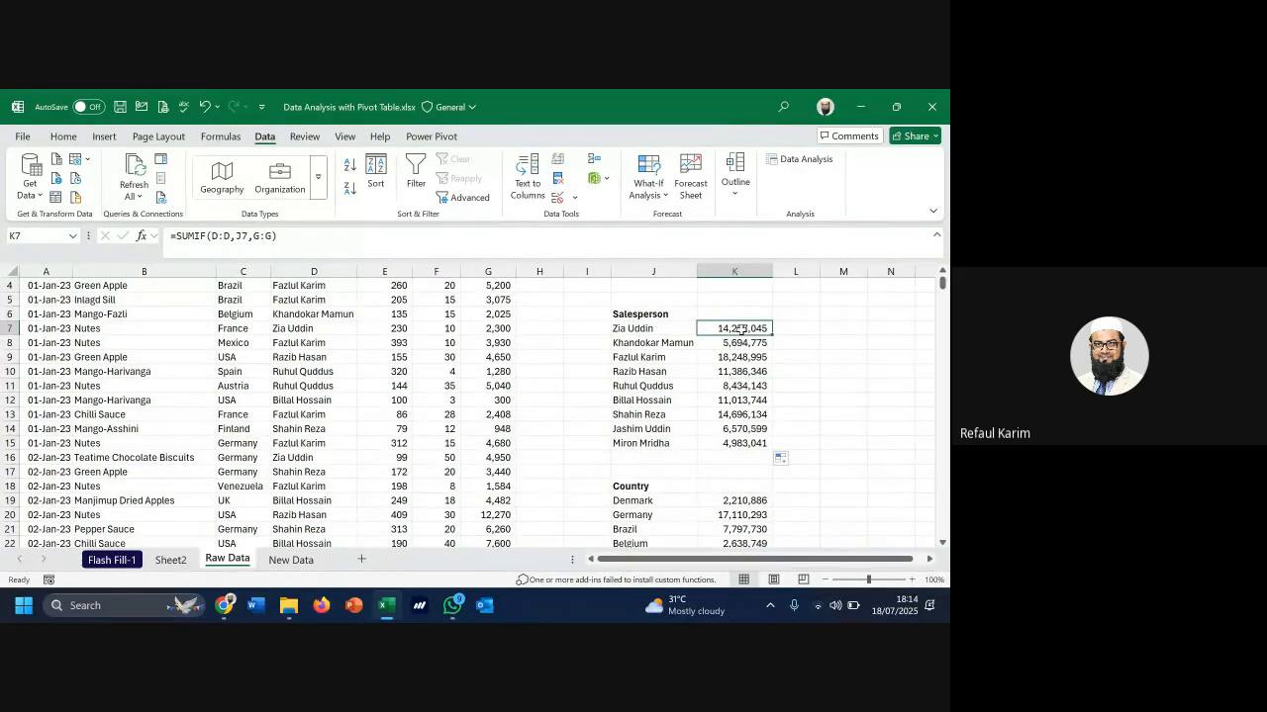
left_click(296, 267)
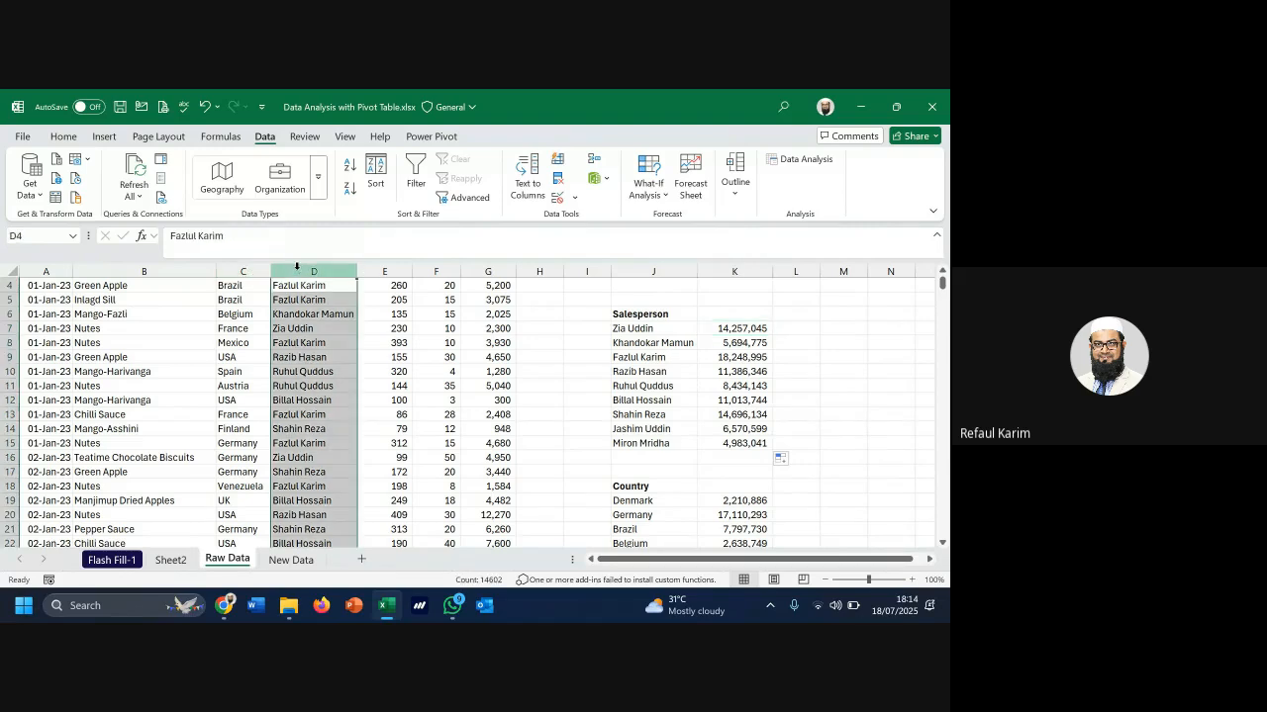
left_click(492, 272)
left_click(722, 327)
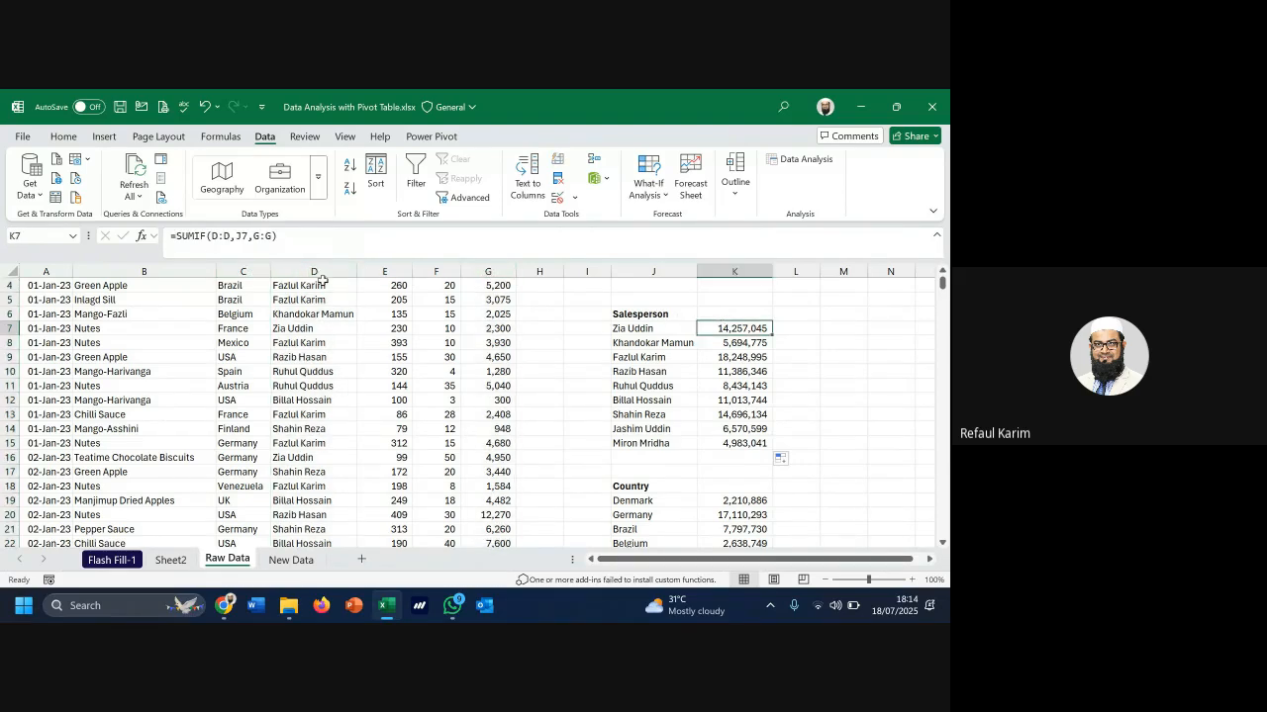
left_click(214, 236)
left_click(263, 236)
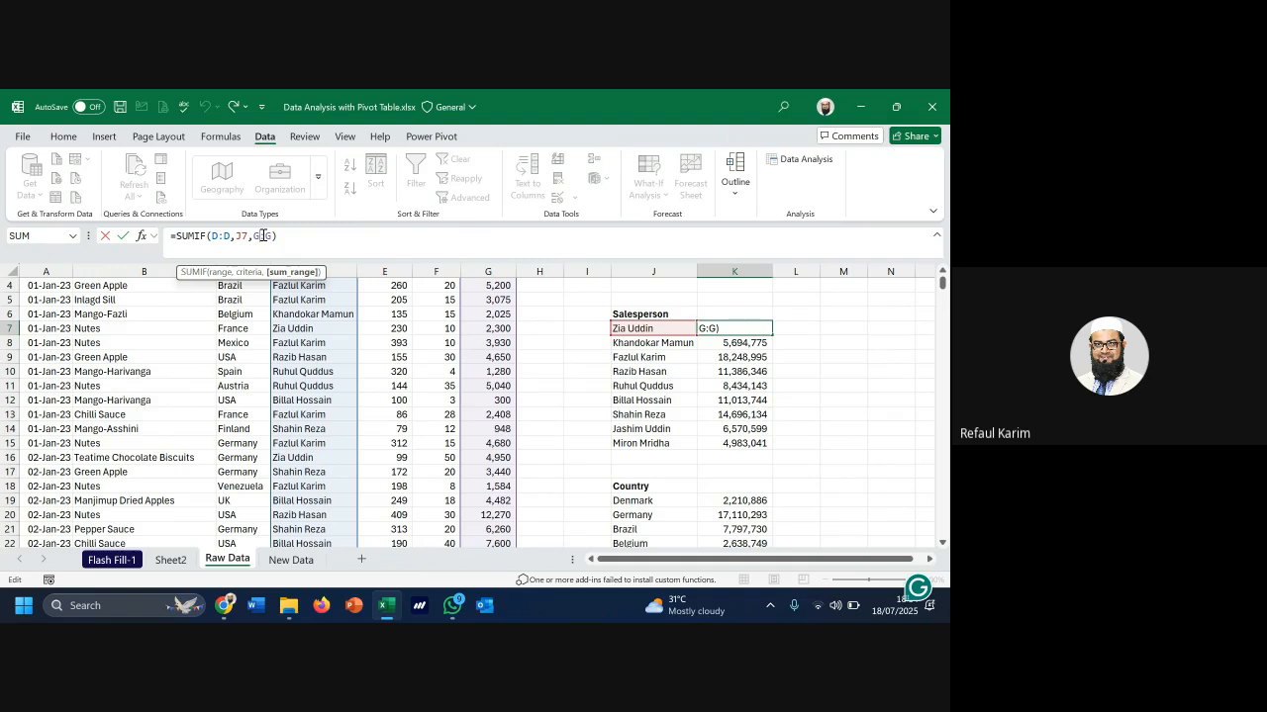
key("Return")
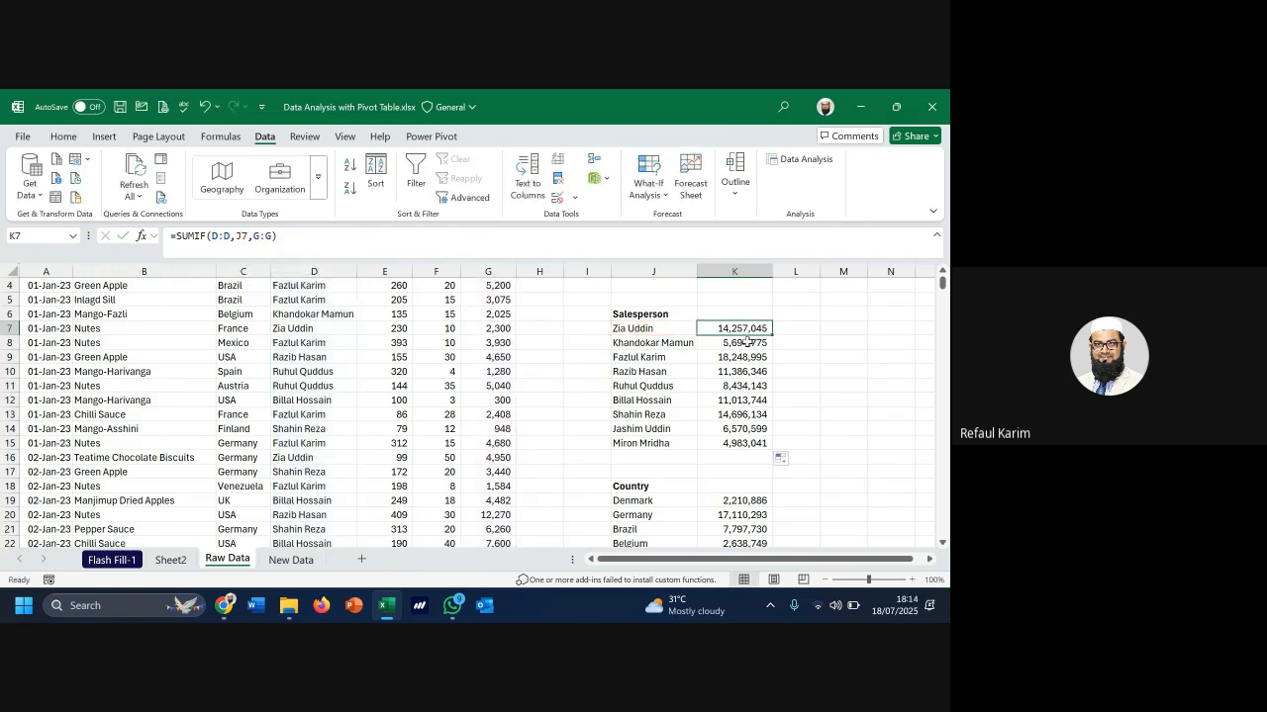
left_click_drag(747, 337, 752, 445)
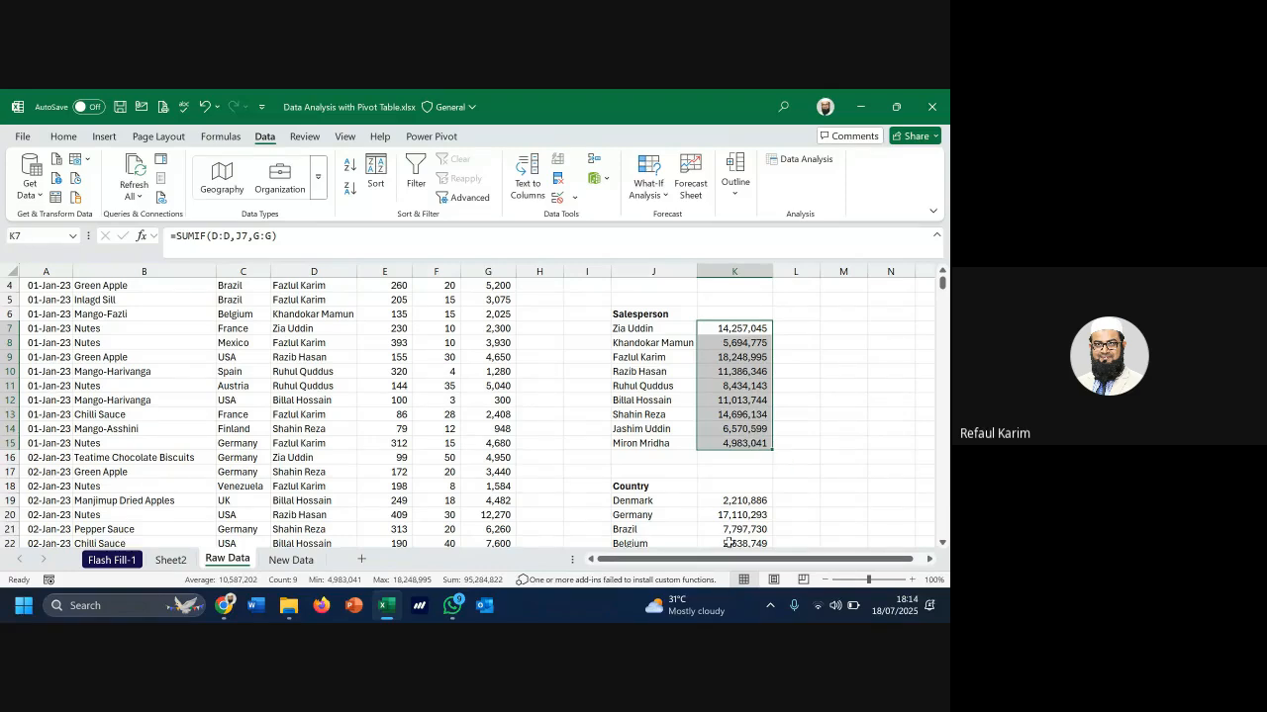
scroll(691, 504, "down", 1)
scroll(692, 505, "up", 2)
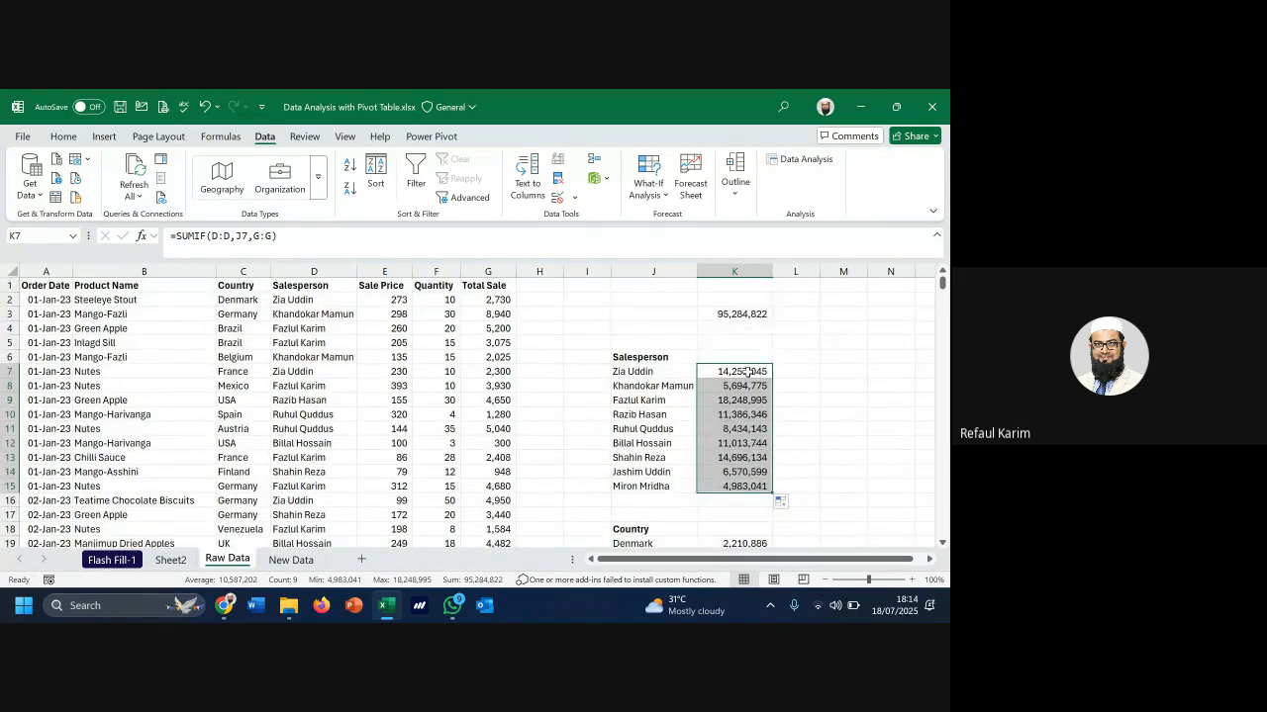
left_click_drag(742, 372, 757, 431)
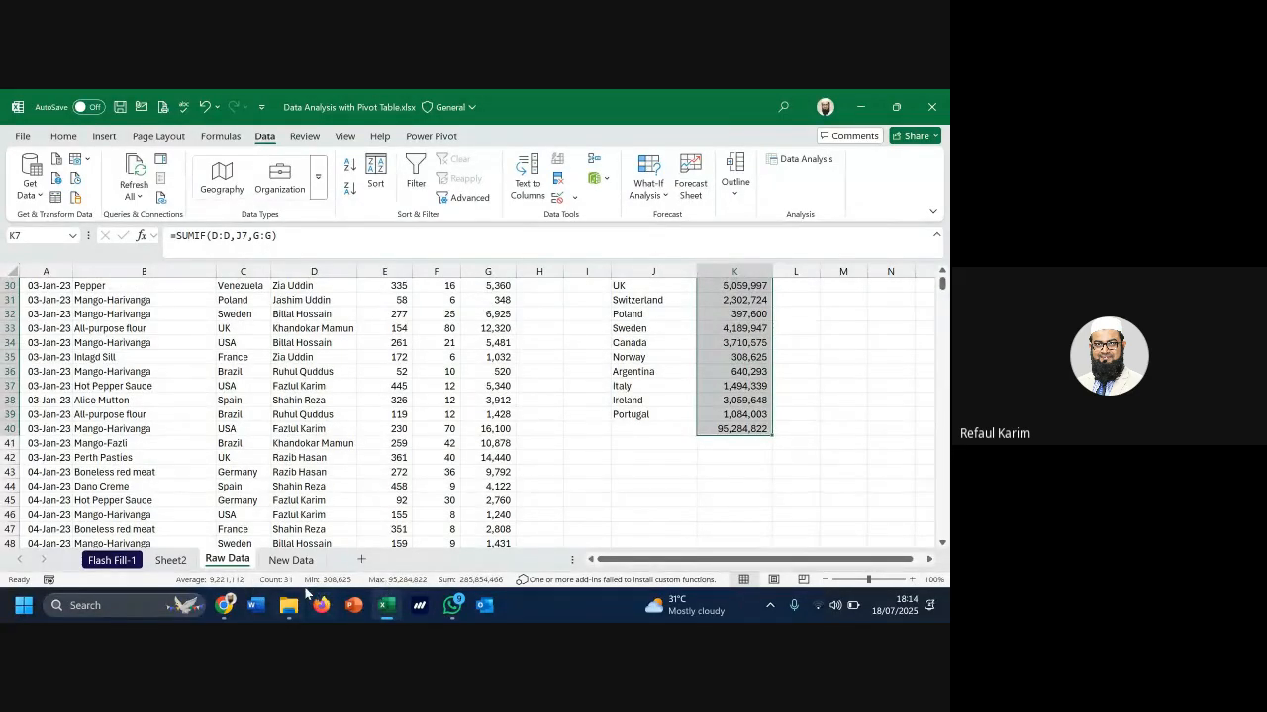
mouse_move(289, 593)
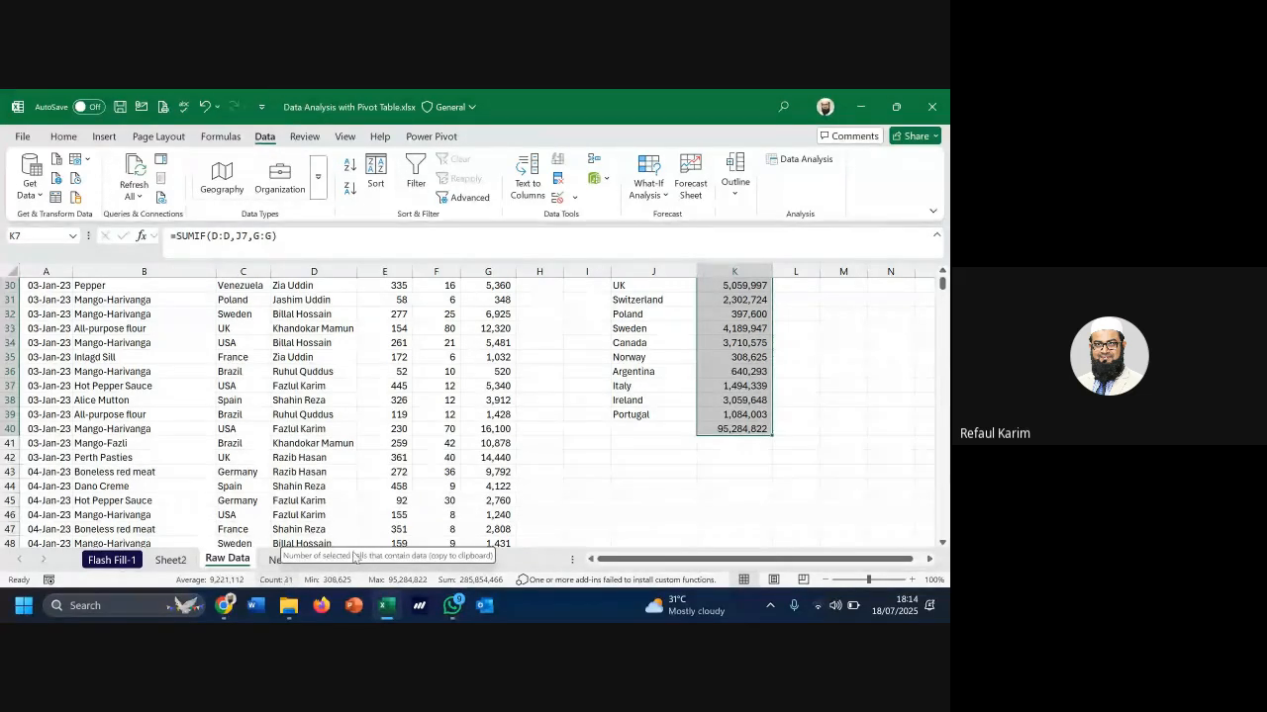
scroll(732, 381, "up", 3)
Complete K25's =SUMIF(C:C,J25,G:G) so USA totals 17,141,310
left_click(743, 370)
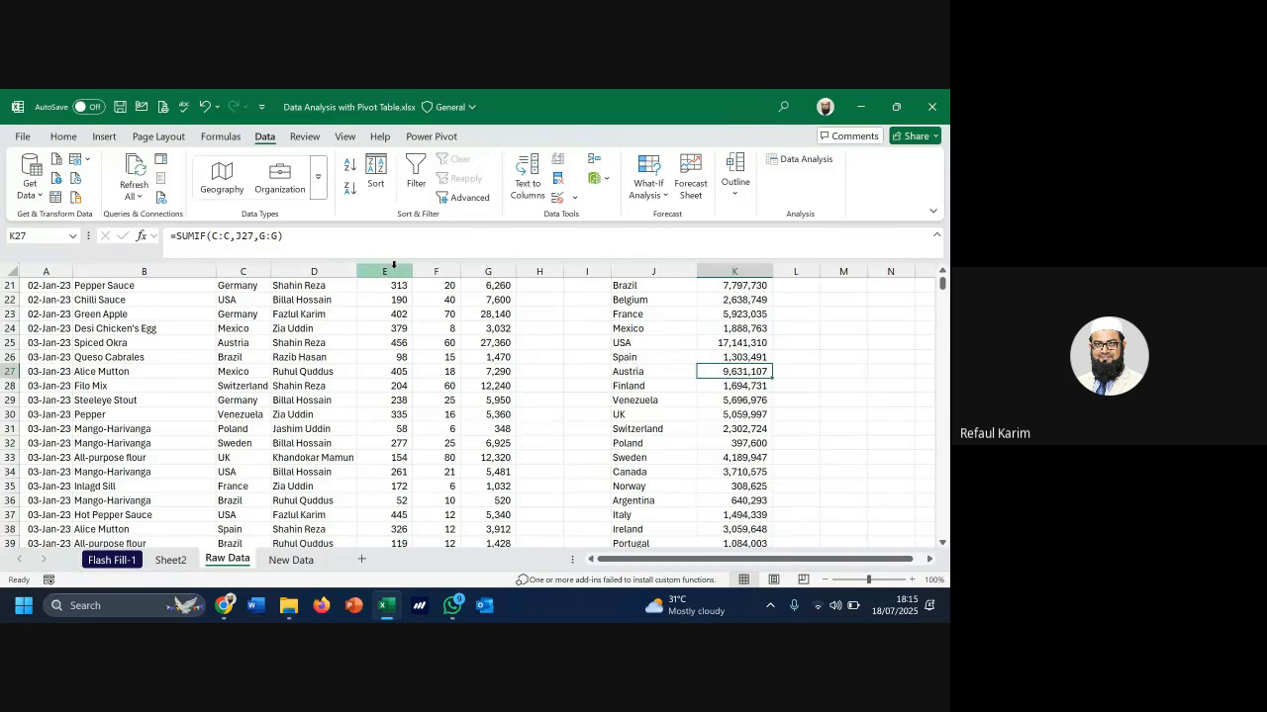
left_click(331, 267)
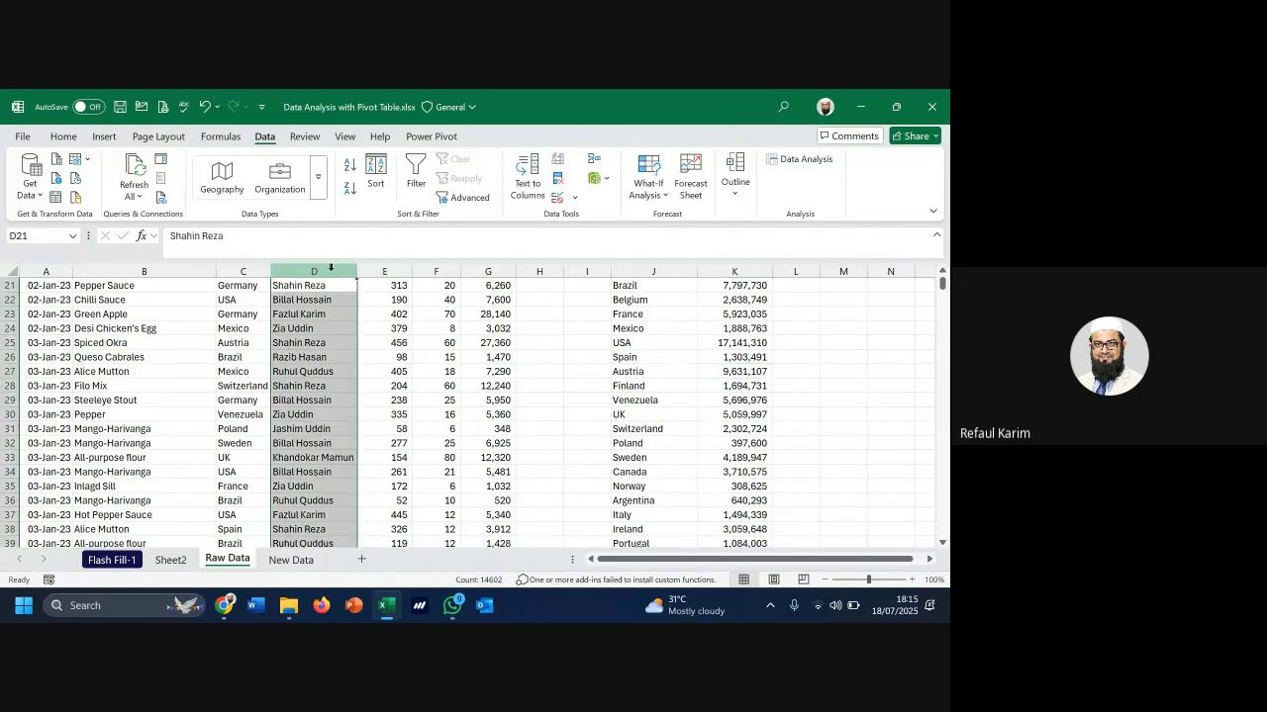
left_click(728, 345)
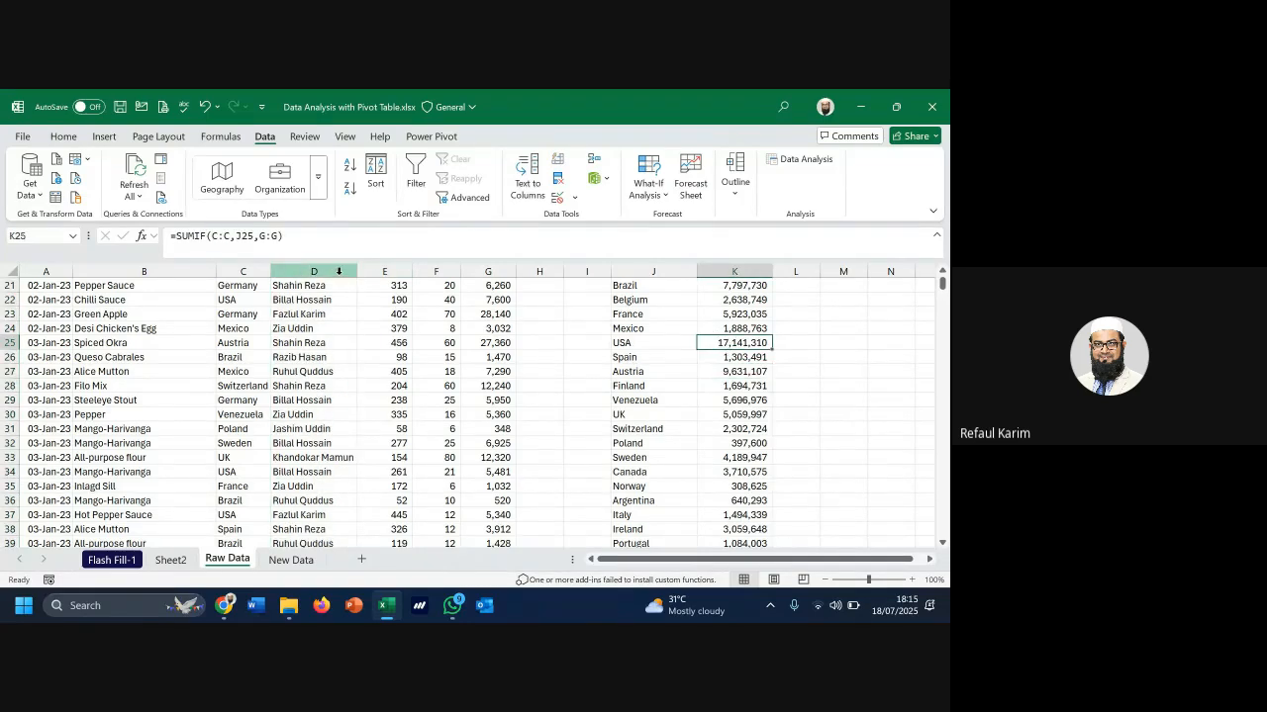
left_click(339, 271)
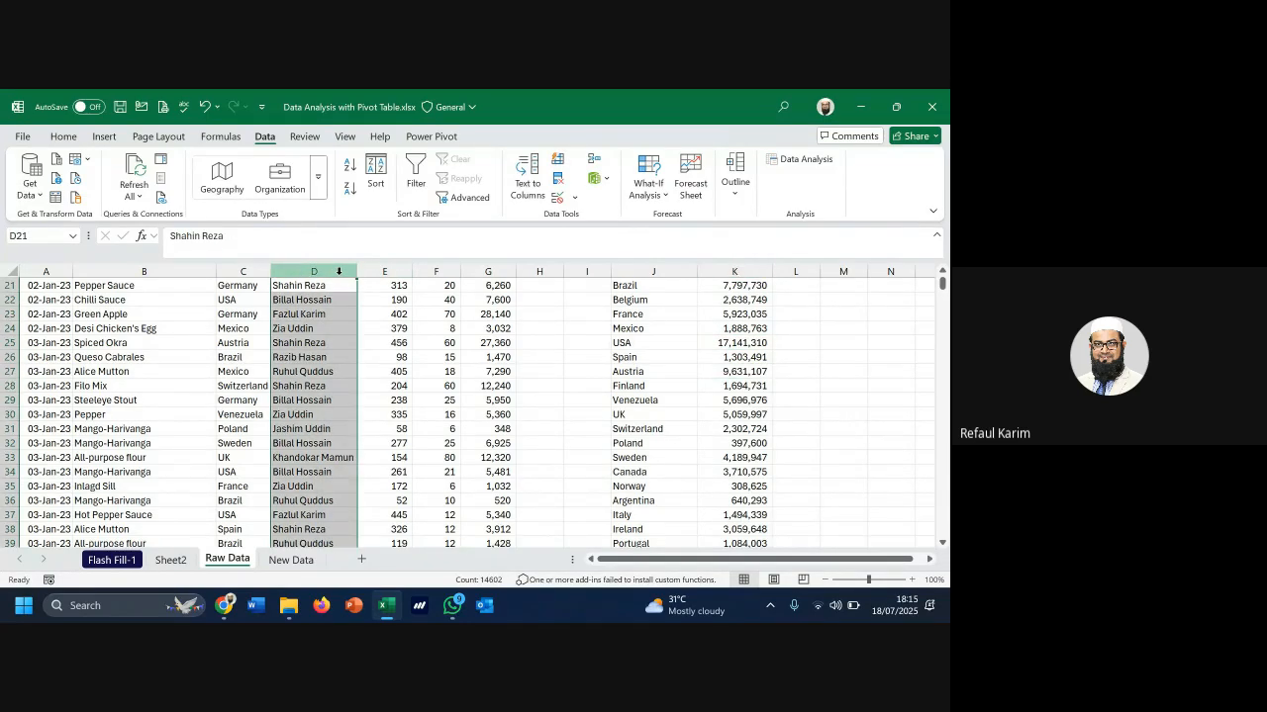
double_click(744, 342)
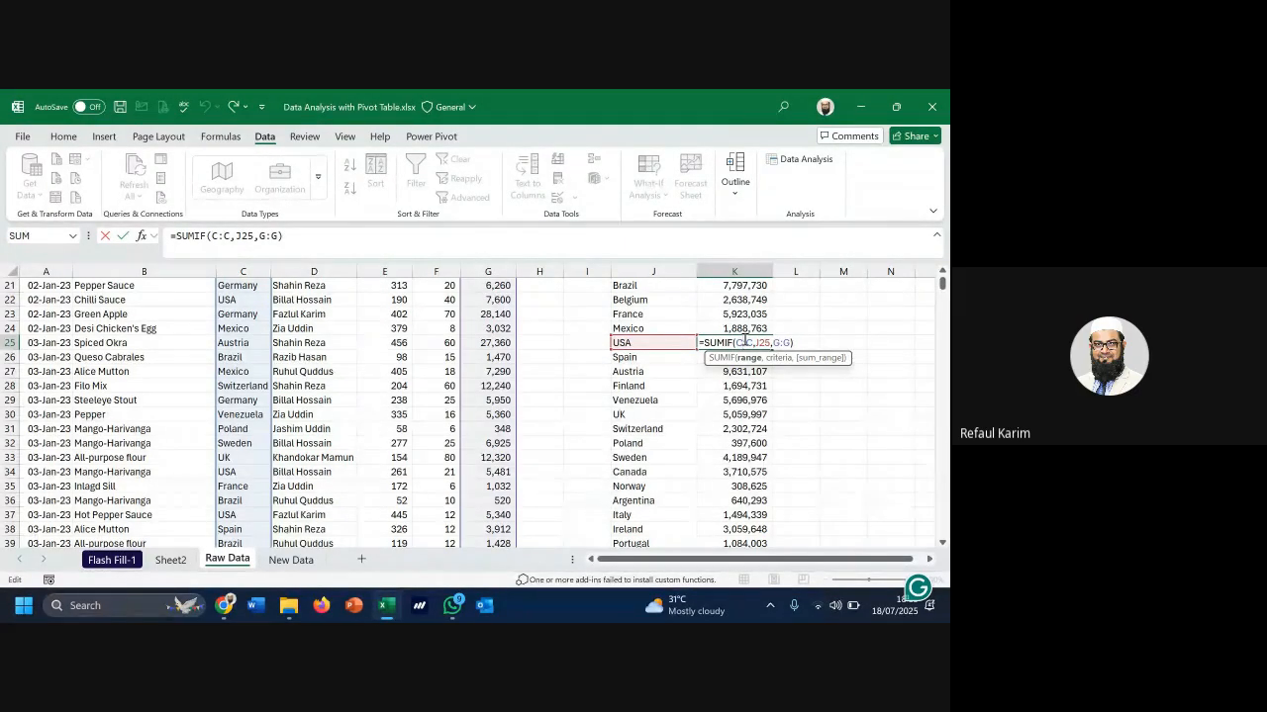
key("ctrl+Return")
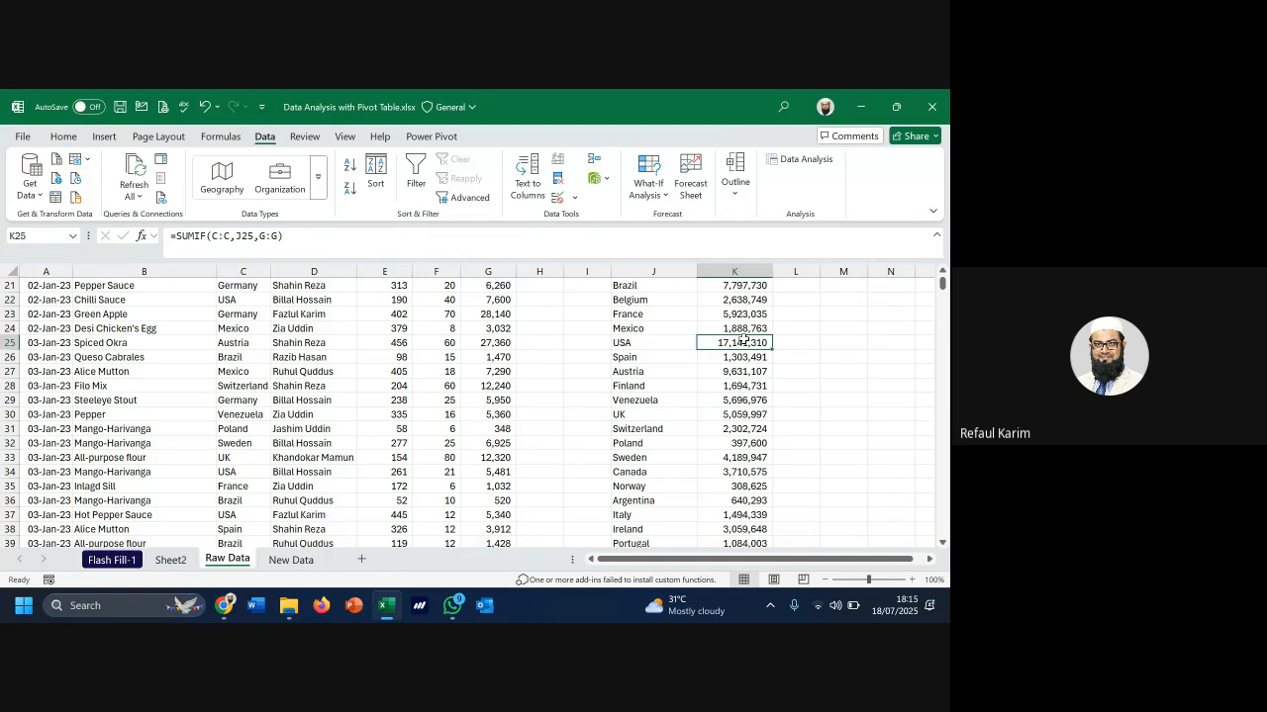
scroll(743, 340, "up", 4)
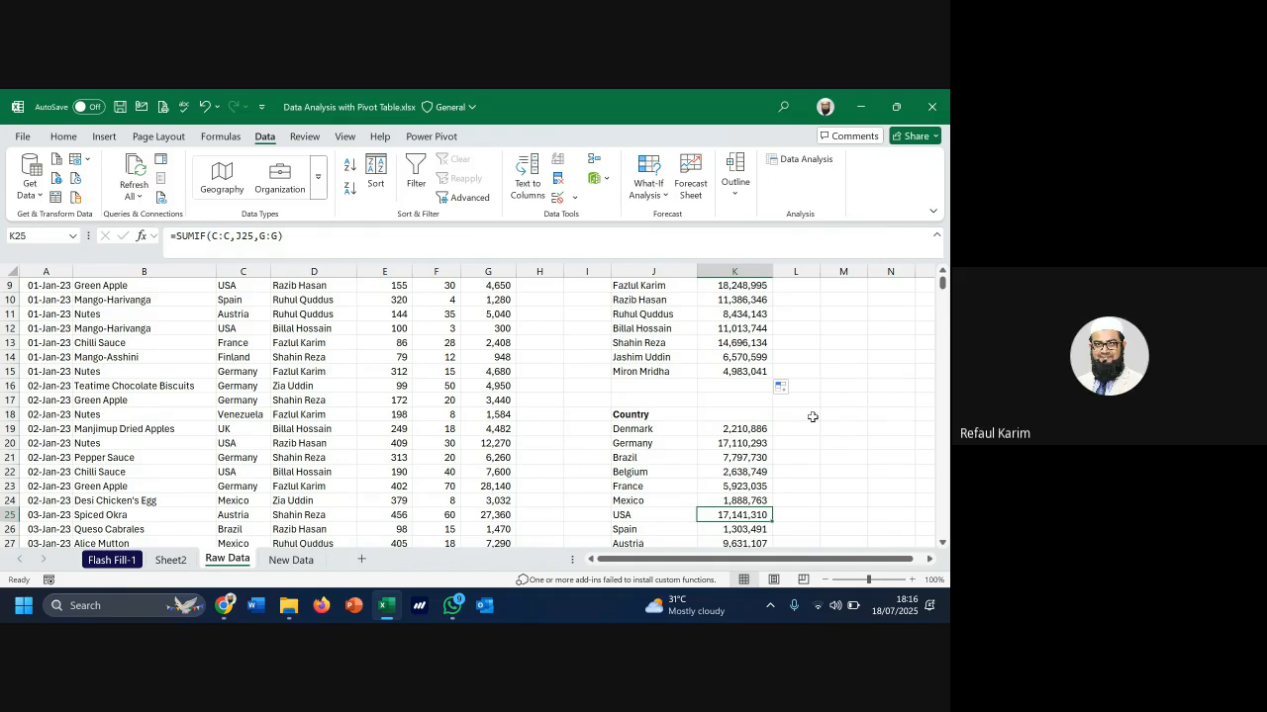
Rewrite K7's formula as =SUMIF(D2:D14602,J7,G2:G14602) instead of whole-column ranges
scroll(781, 414, "up", 3)
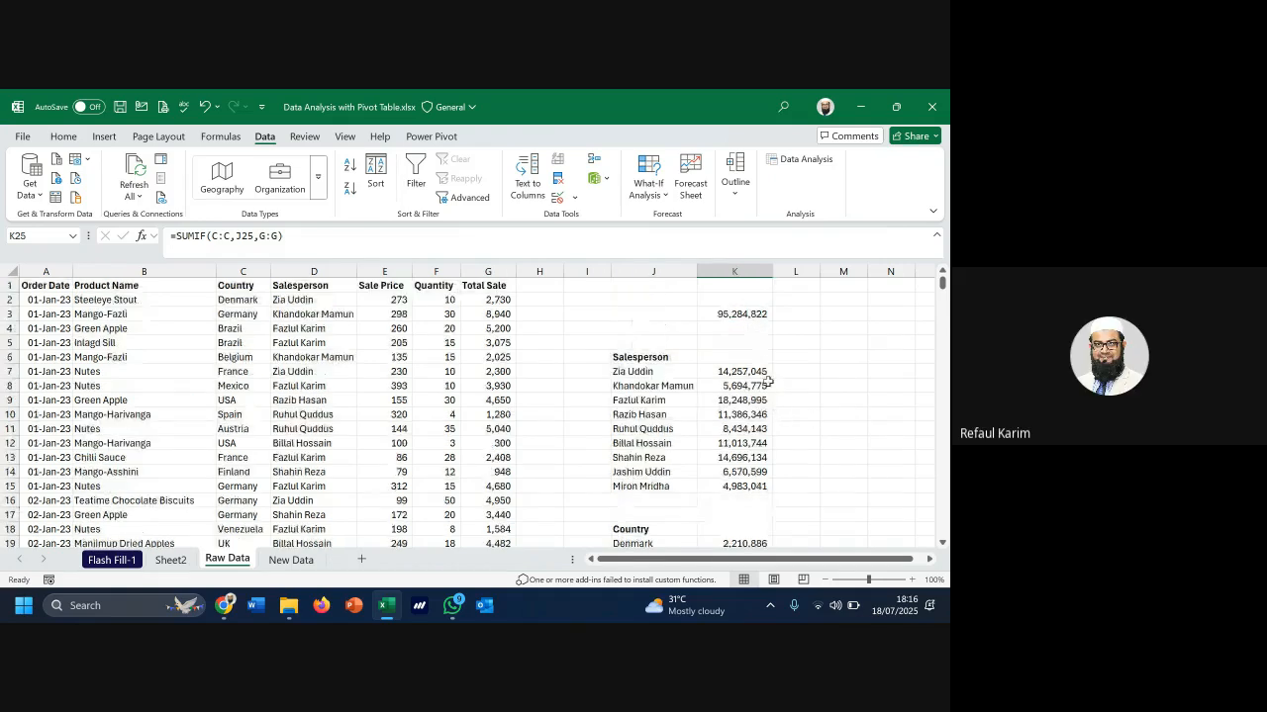
double_click(746, 371)
double_click(746, 371)
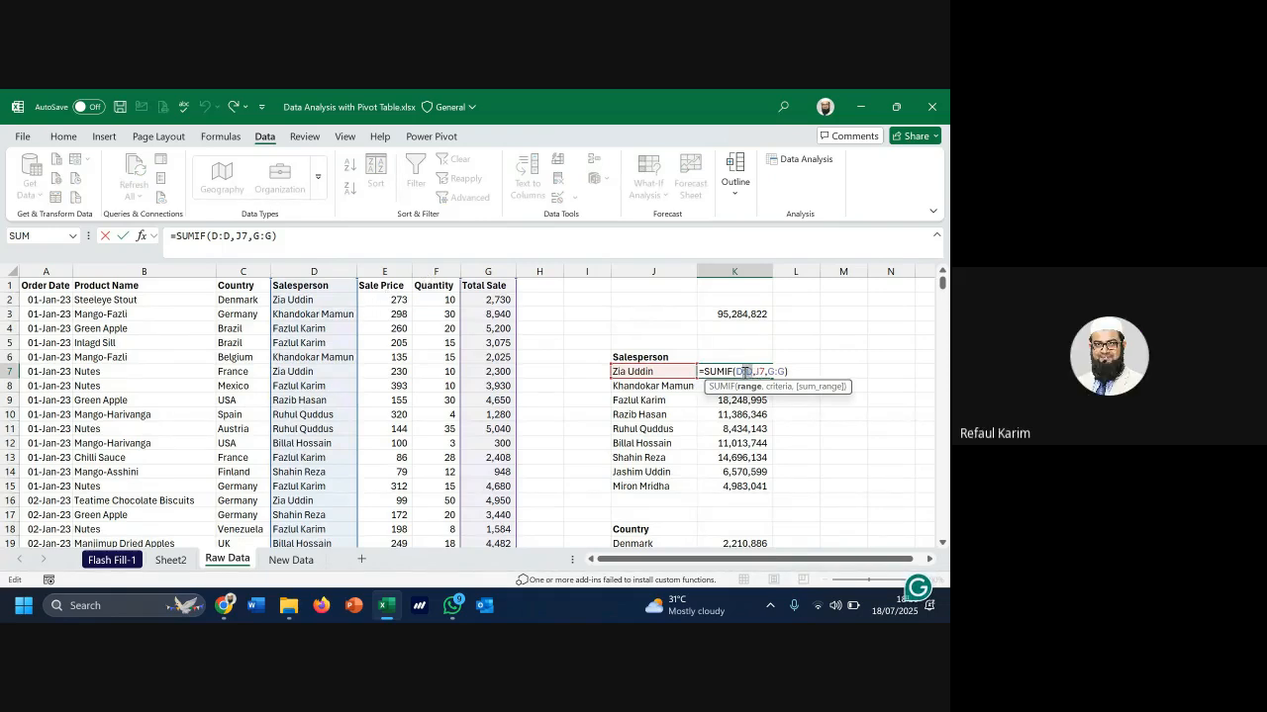
left_click(334, 300)
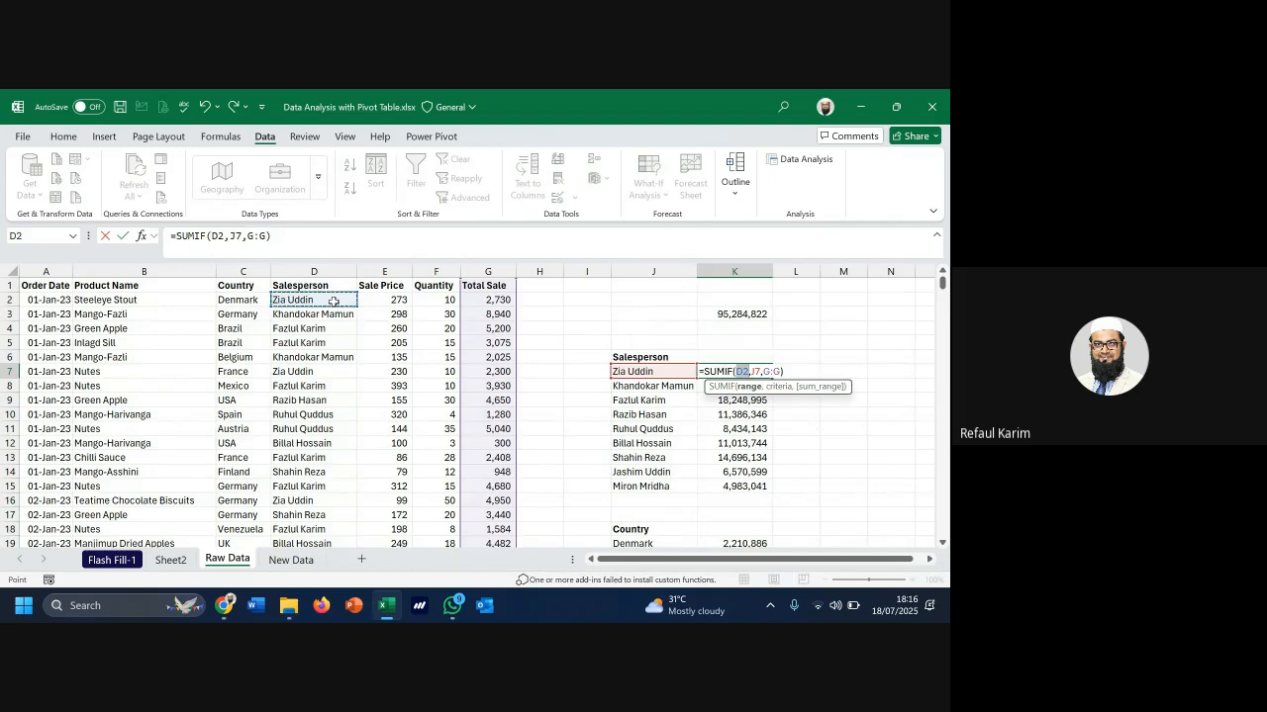
key("ctrl+shift+Down")
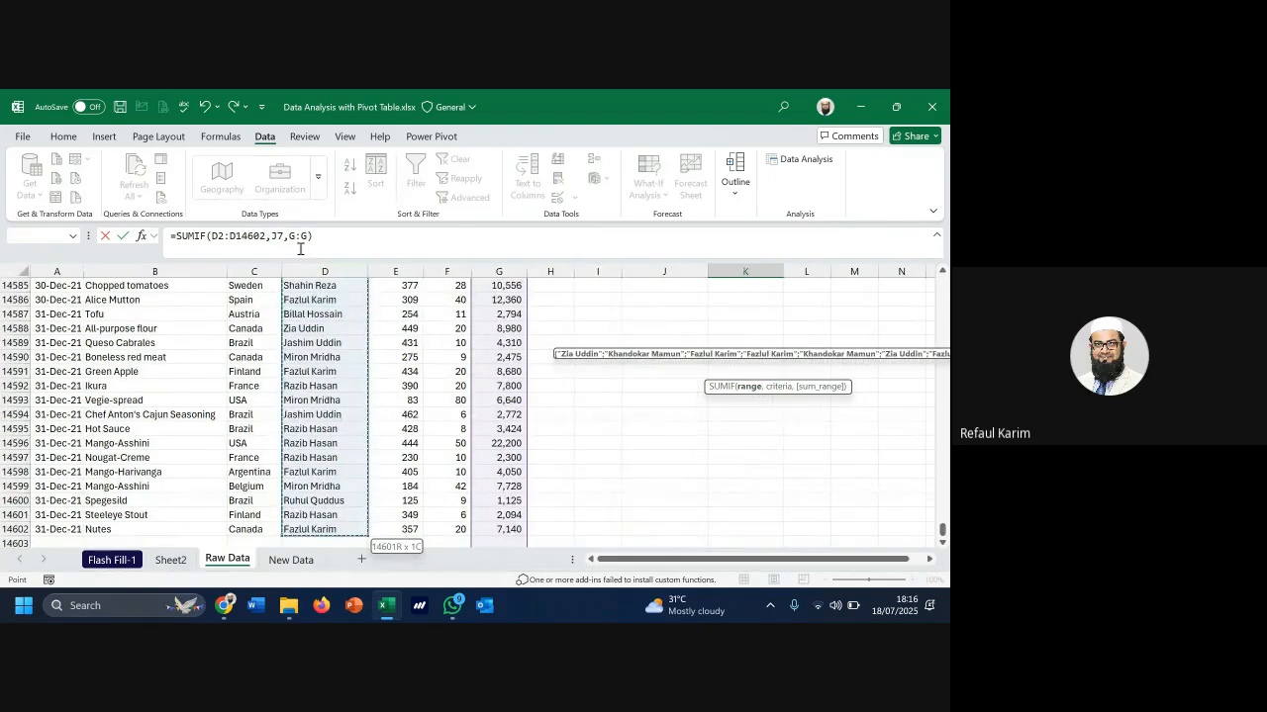
left_click(292, 238)
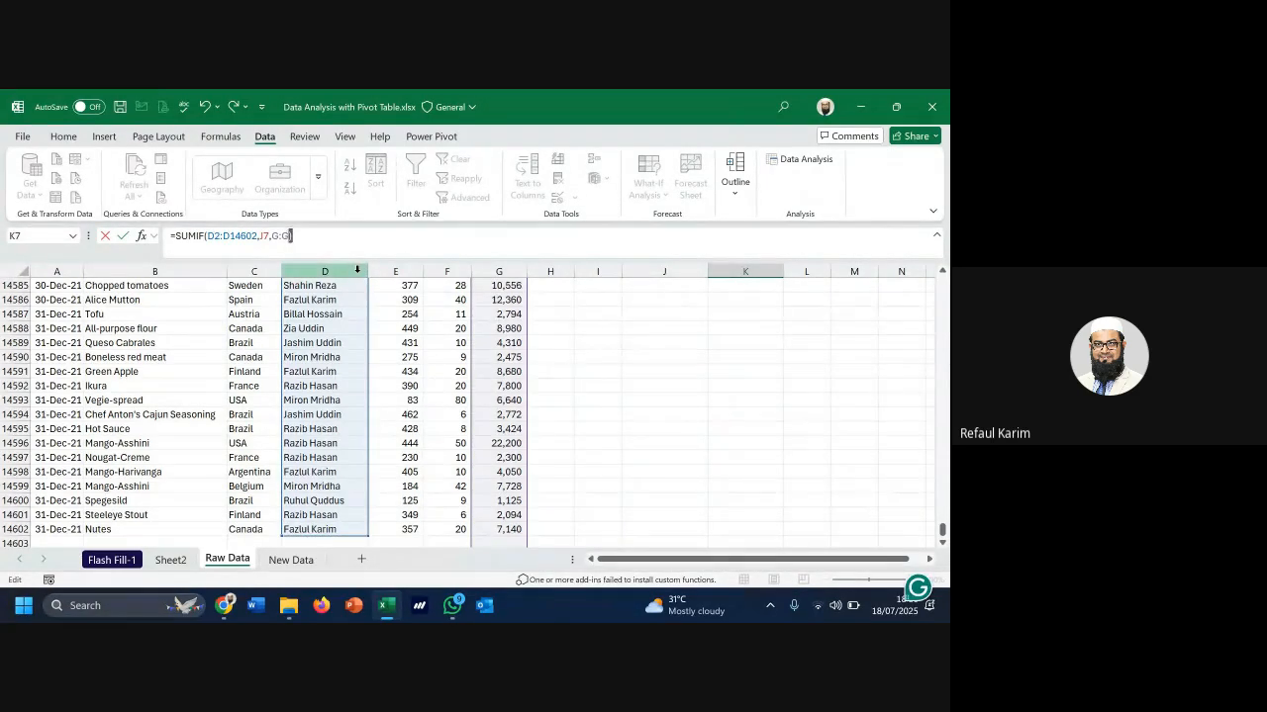
type(")")
key("Left")
key("shift+Left")
key("shift+Left")
key("shift+Left")
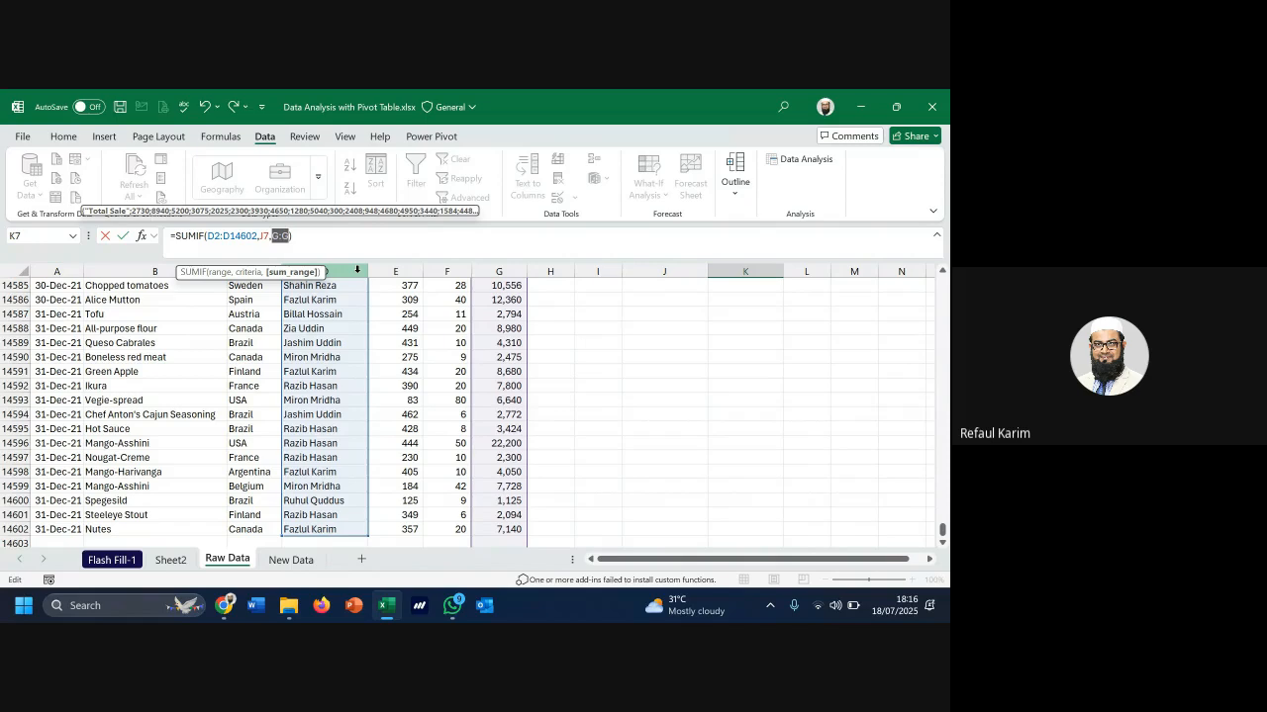
type("g2:")
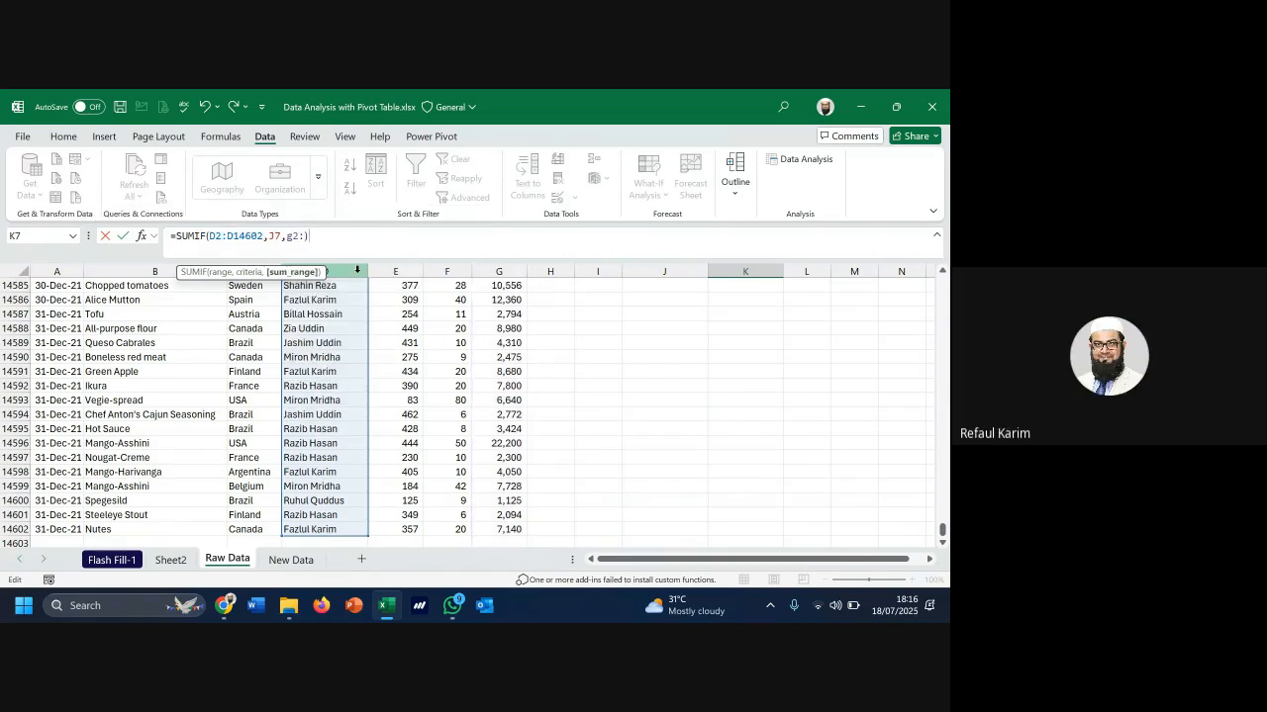
type("g14602")
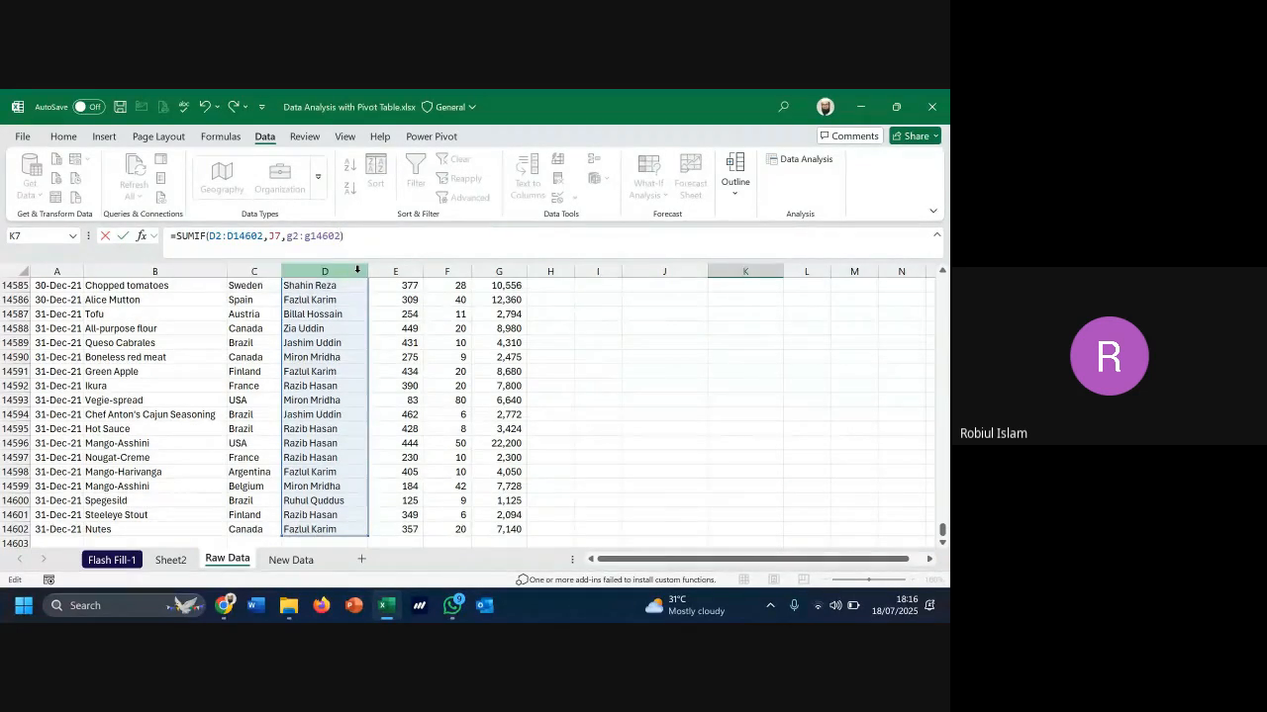
key("Return")
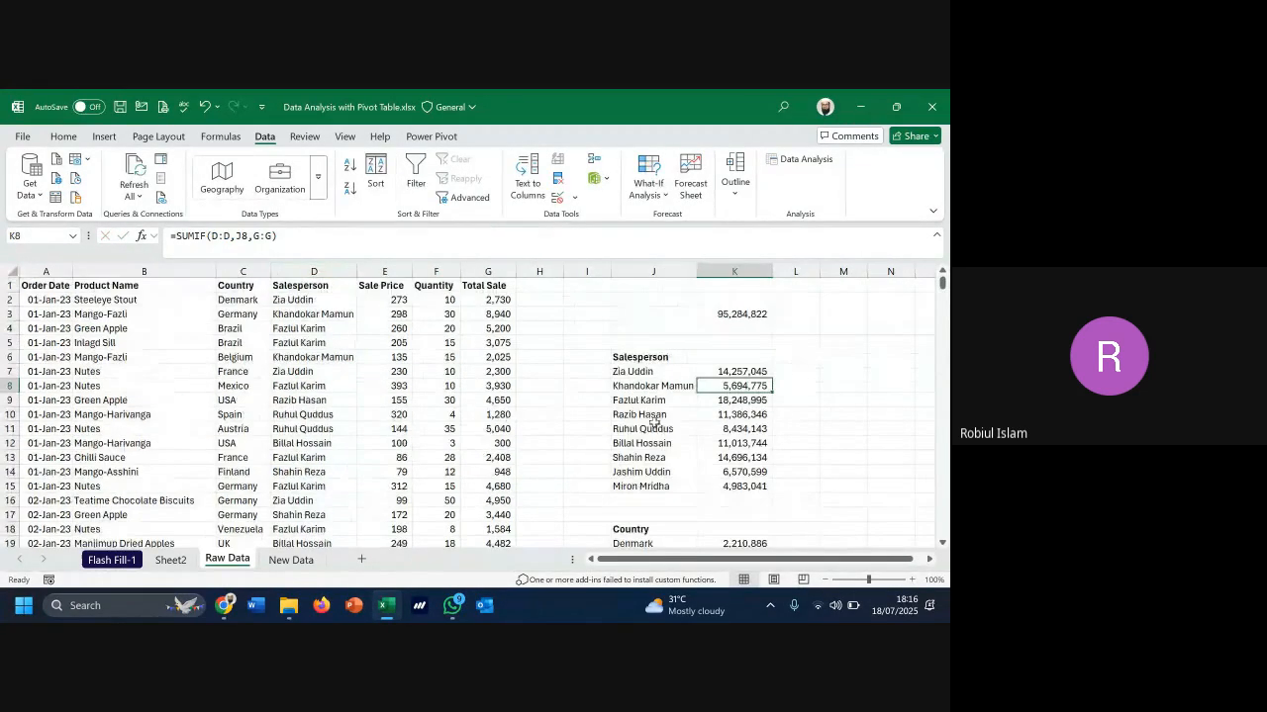
Recheck K7's formula and copy it down to K15 for every salesperson
double_click(723, 373)
scroll(420, 384, "down", 20)
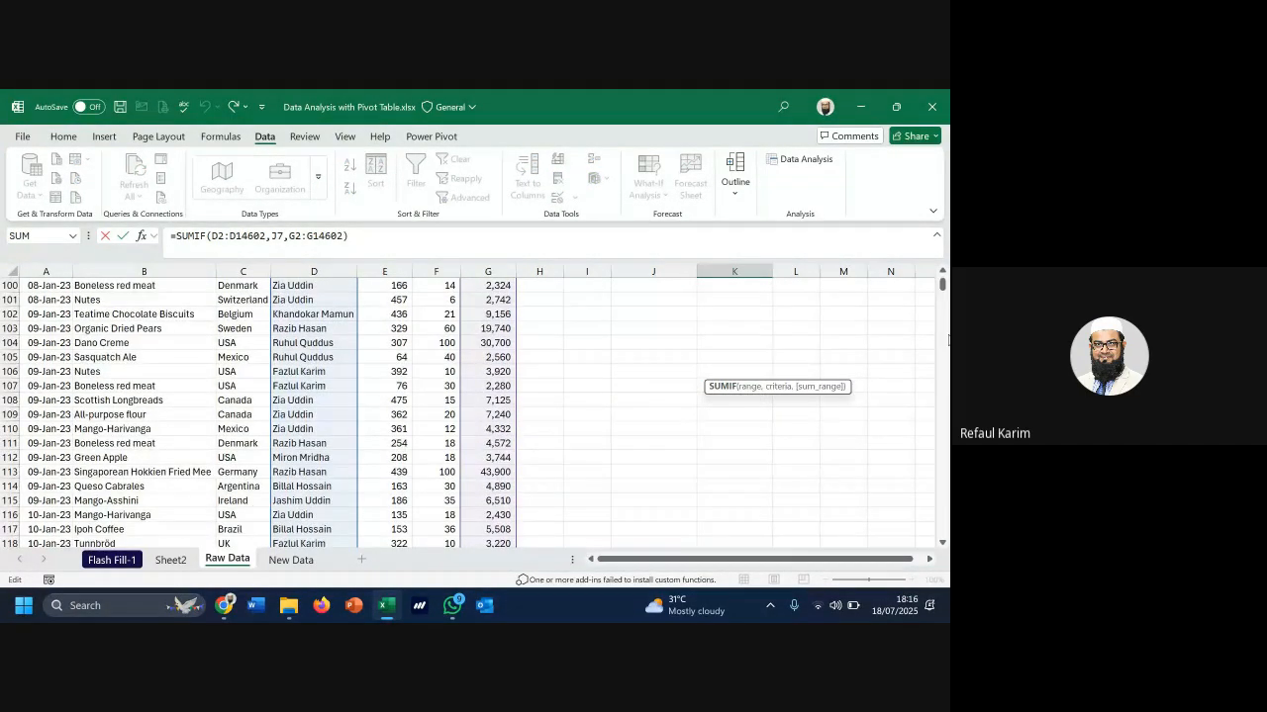
scroll(708, 317, "up", 20)
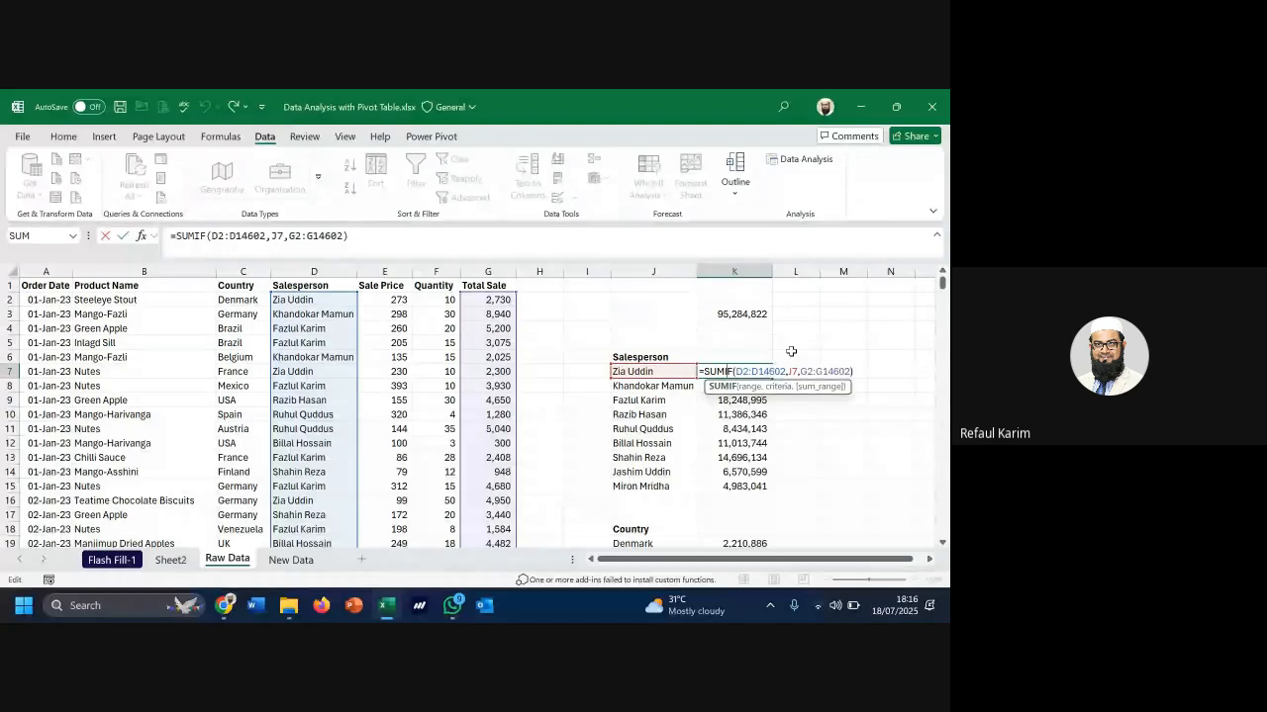
key("XF86AudioMute")
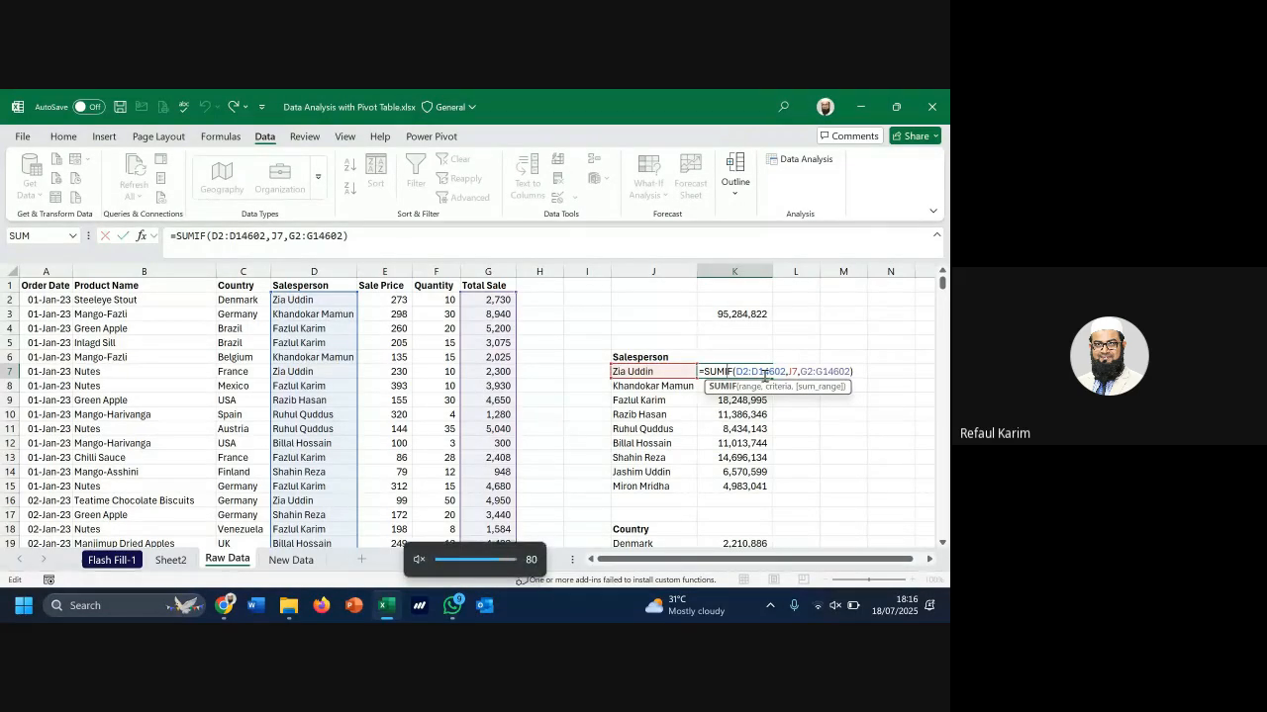
key("ctrl+Return")
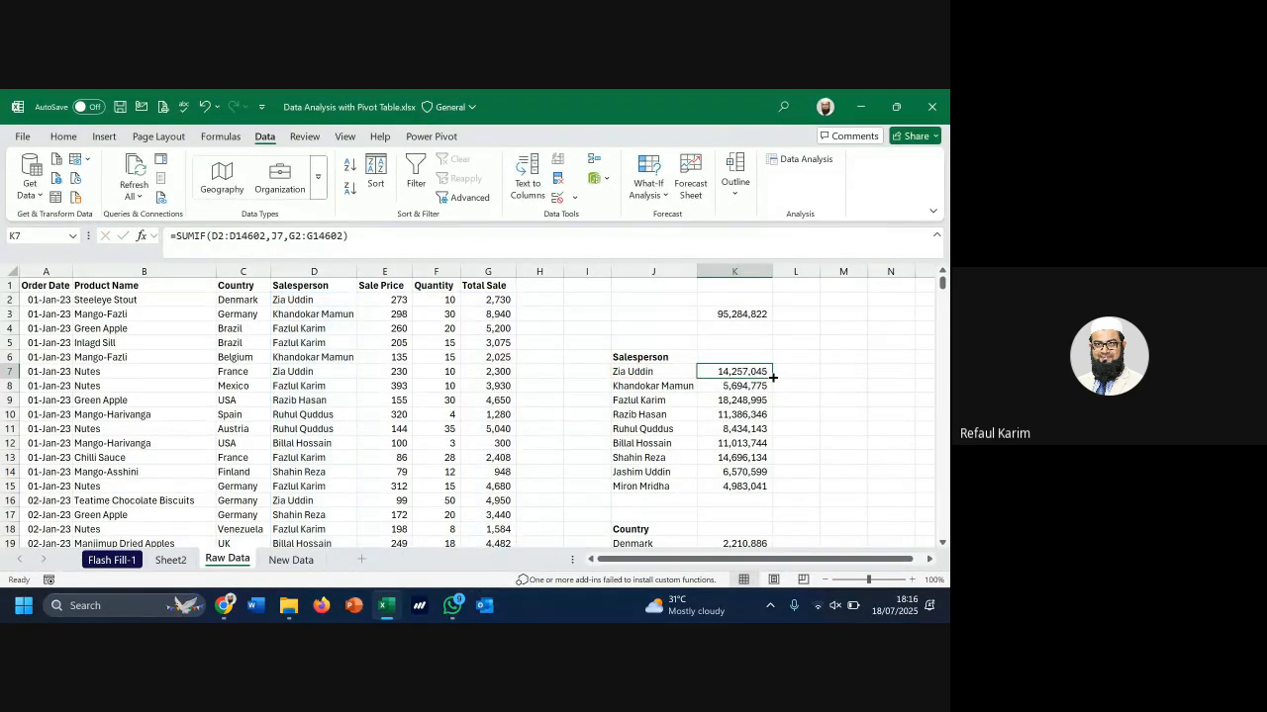
left_click_drag(773, 377, 758, 491)
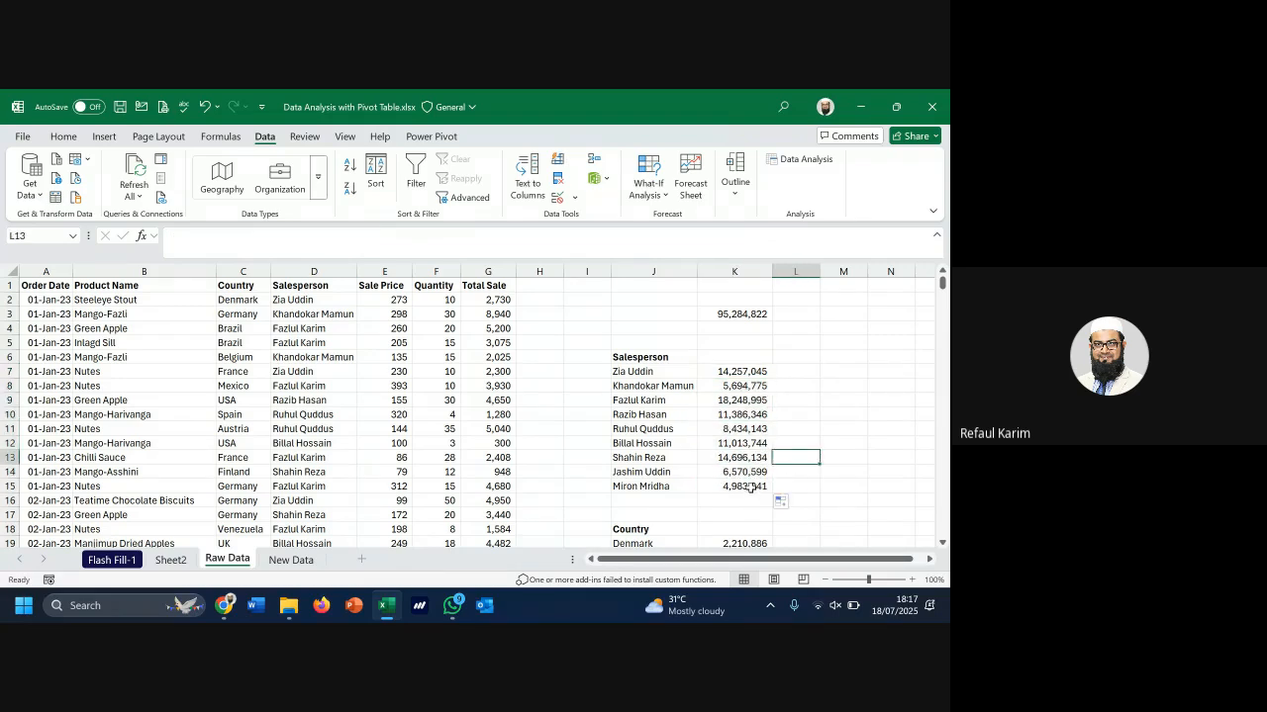
double_click(751, 487)
scroll(537, 465, "down", 4)
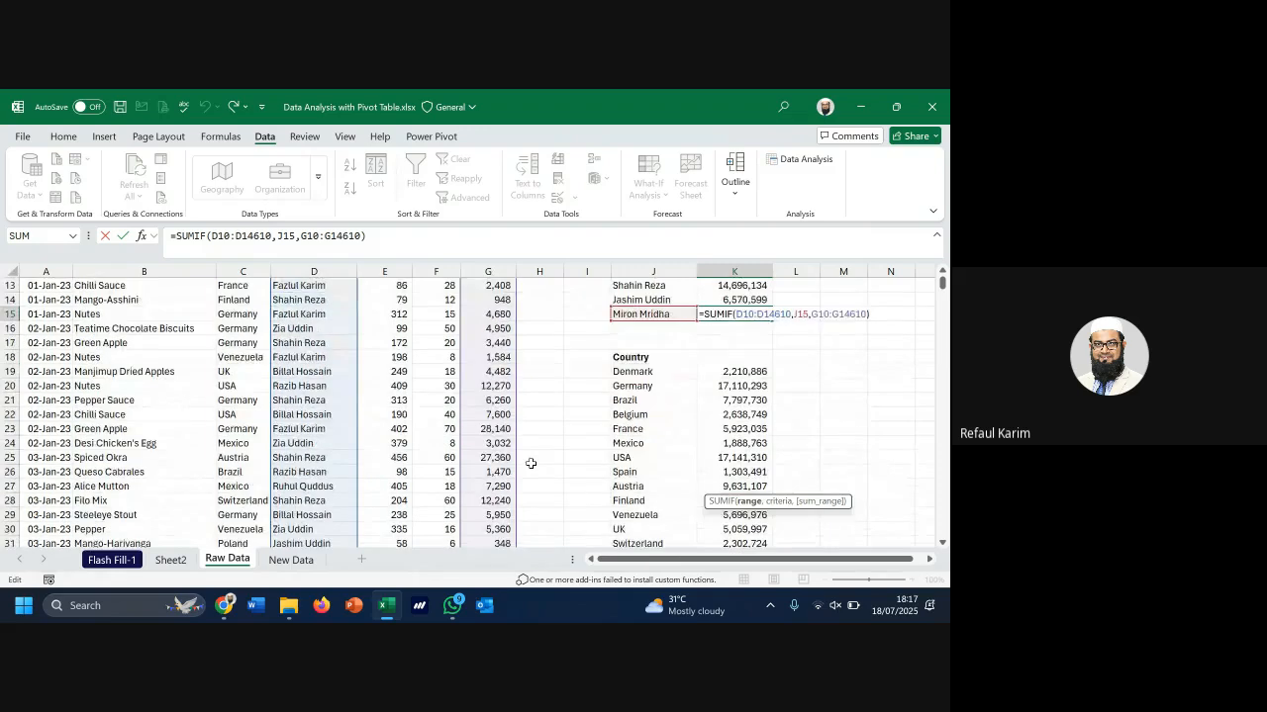
scroll(530, 464, "down", 1)
scroll(530, 463, "down", 5)
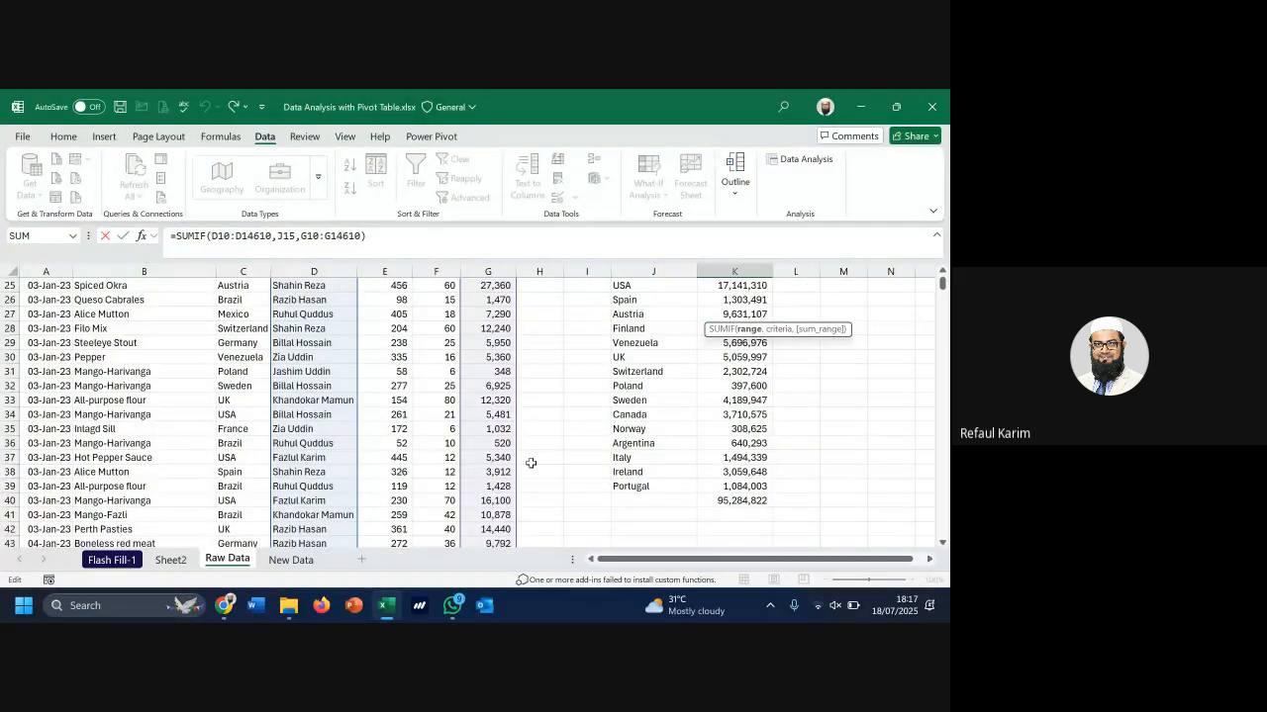
scroll(530, 463, "down", 4)
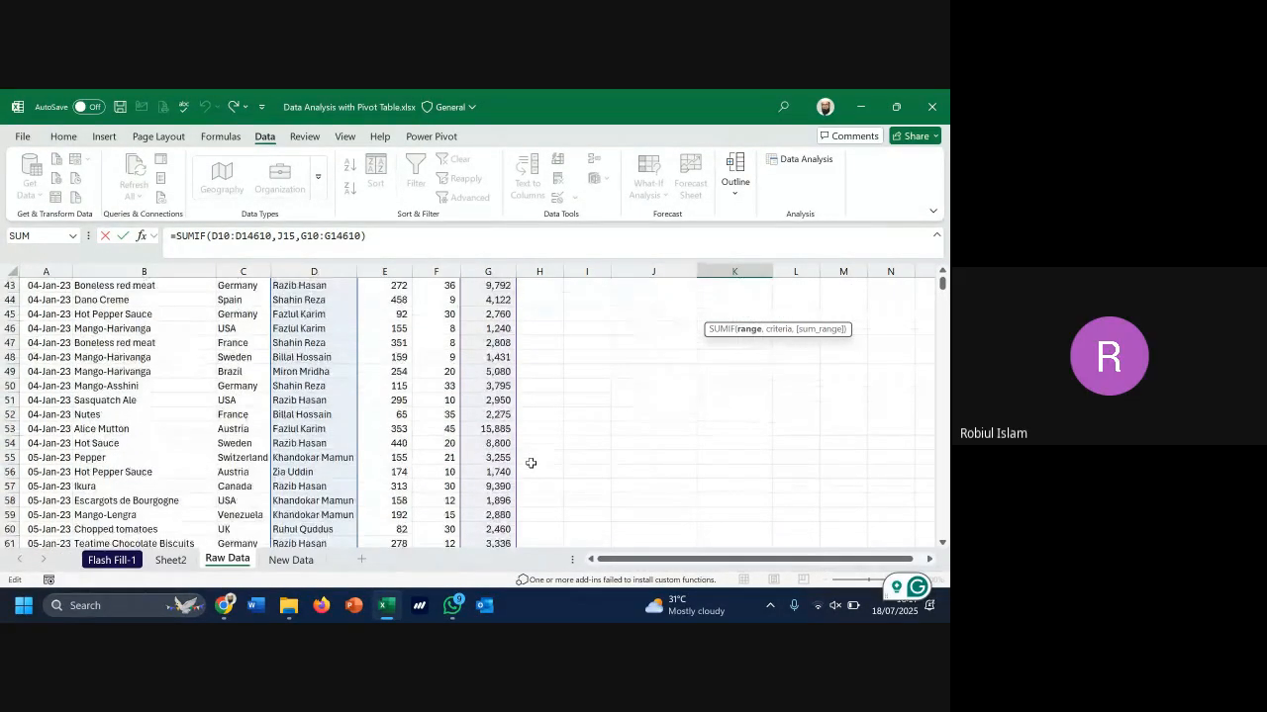
scroll(530, 463, "up", 11)
scroll(531, 463, "up", 3)
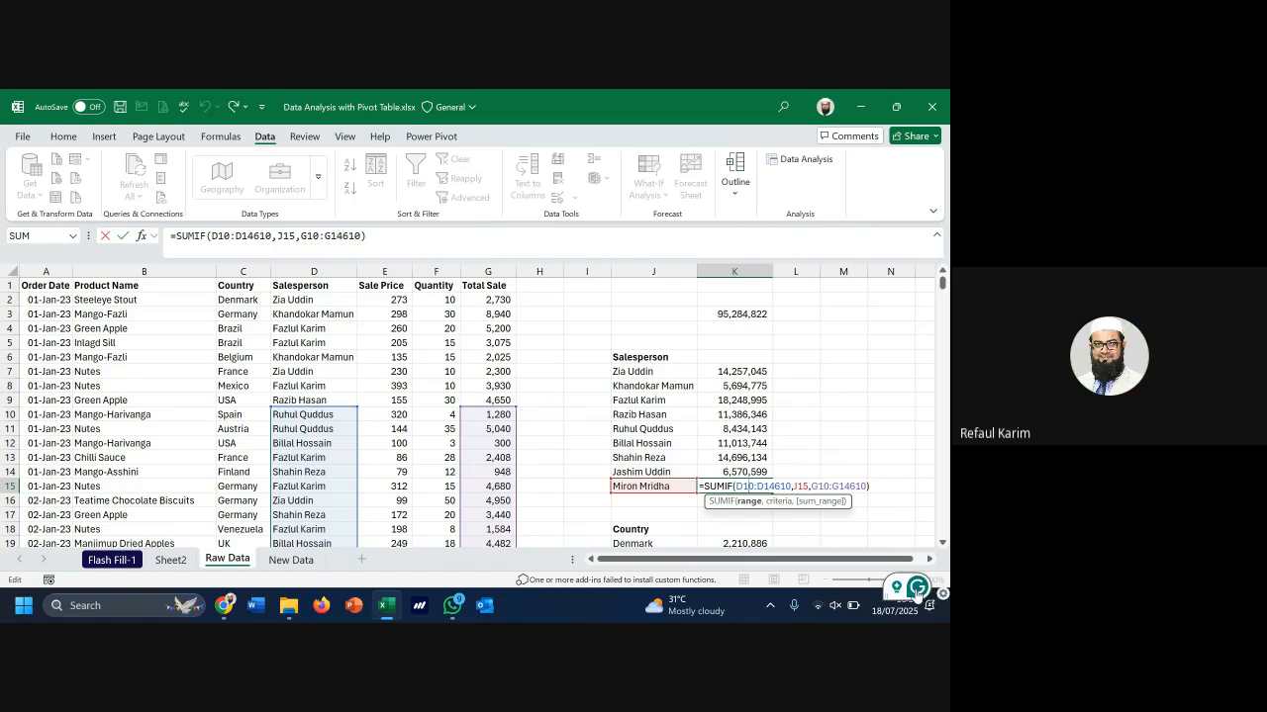
left_click(945, 595)
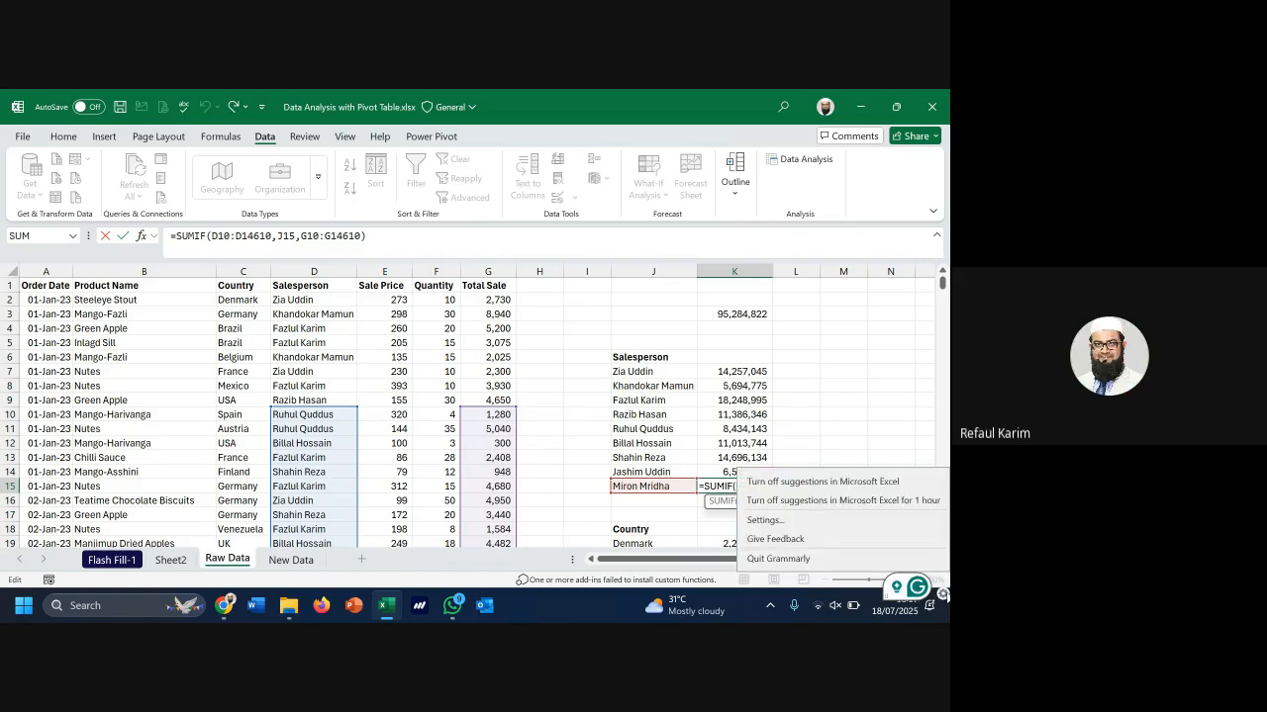
left_click(831, 559)
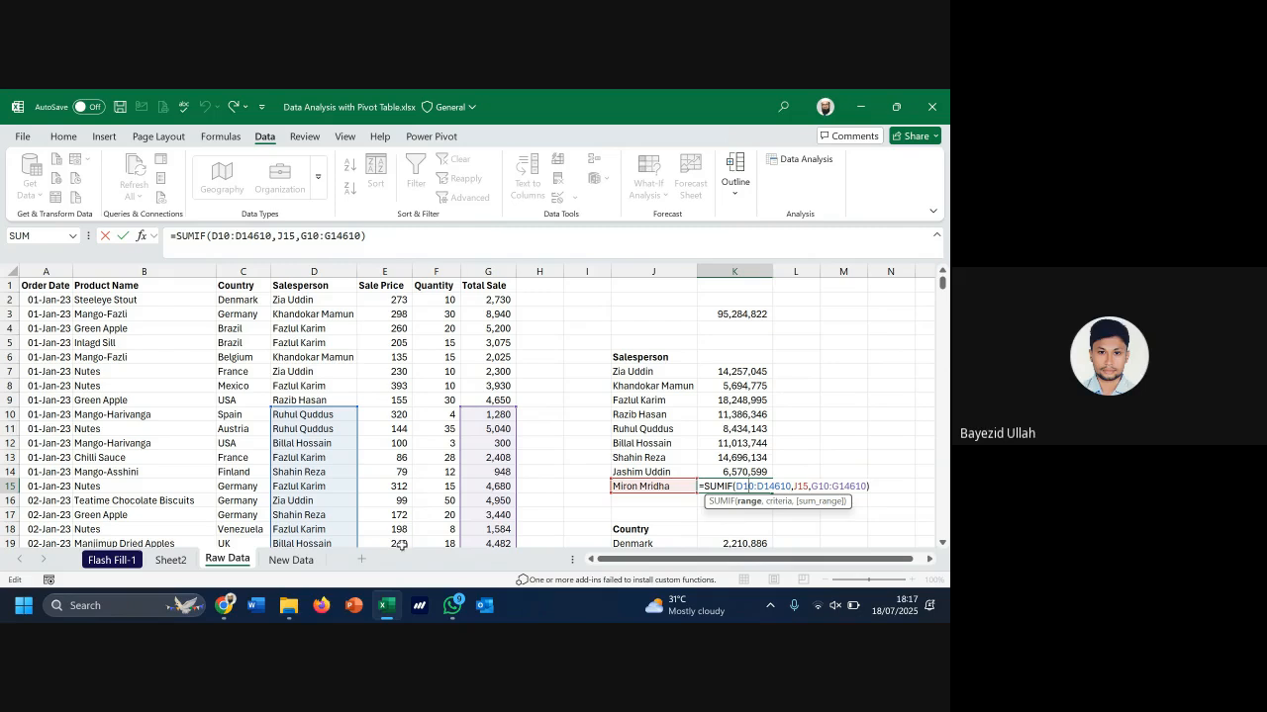
mouse_move(224, 605)
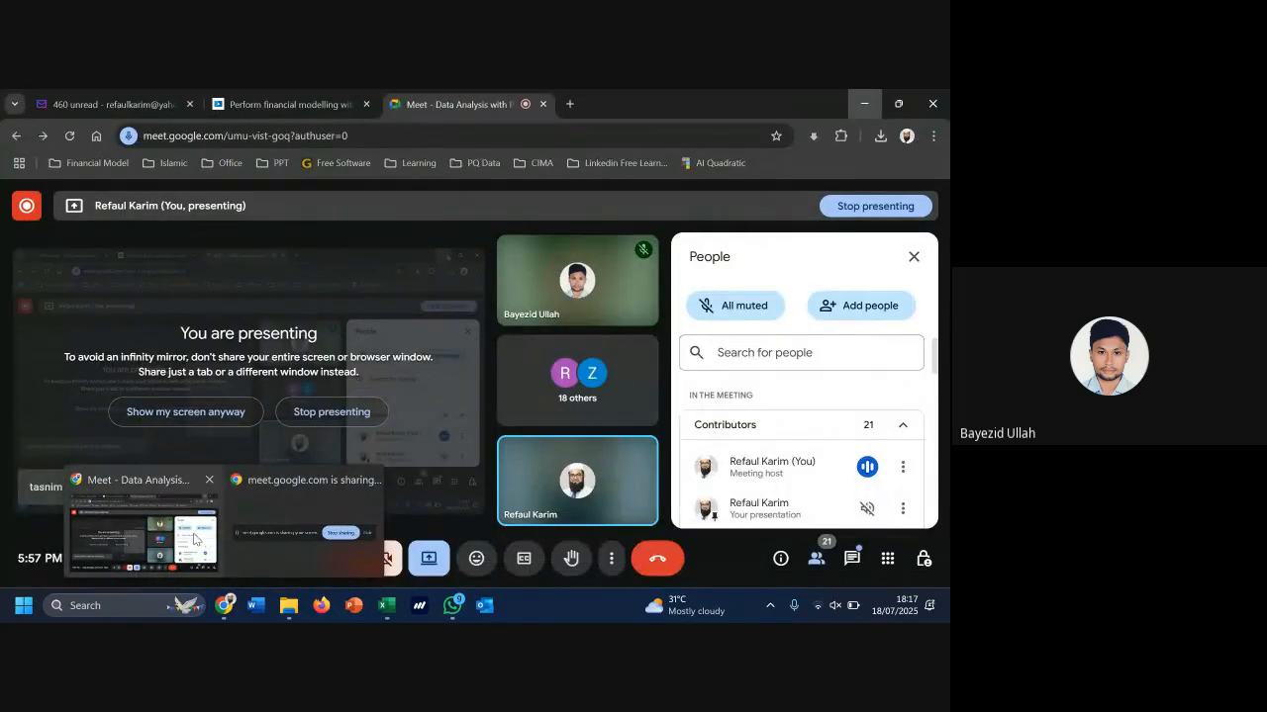
left_click(194, 539)
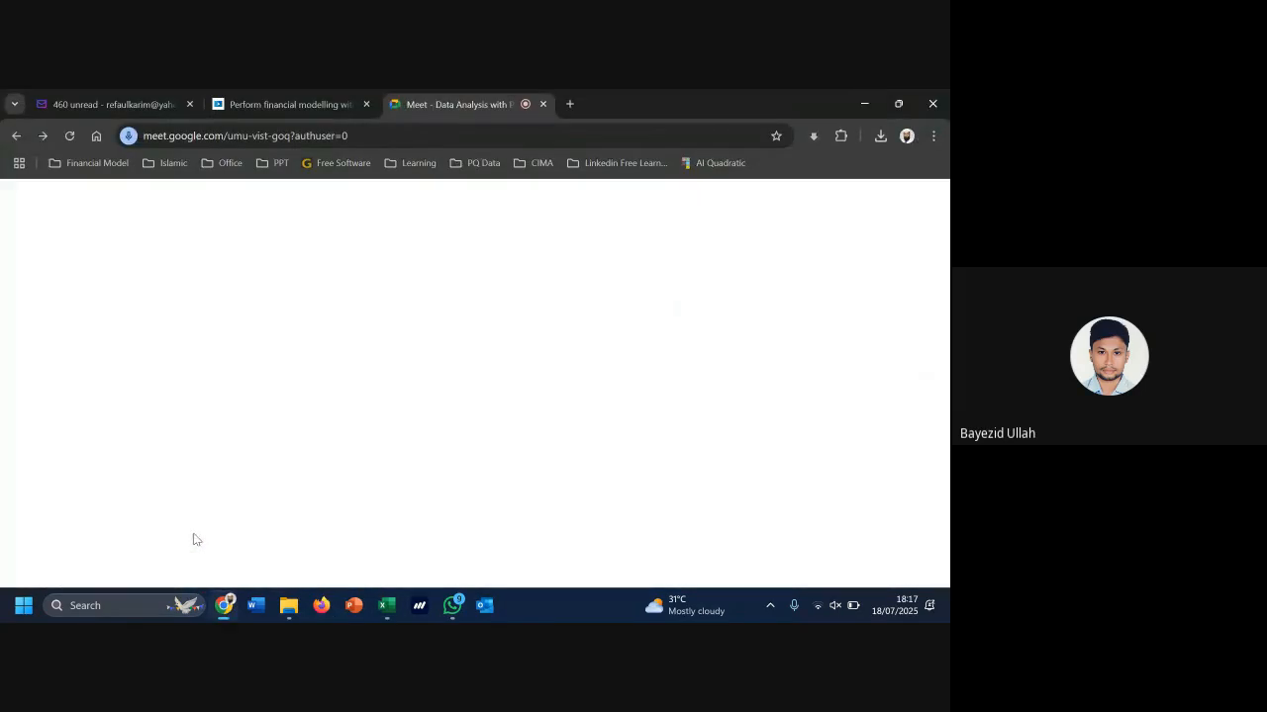
scroll(836, 416, "down", 3)
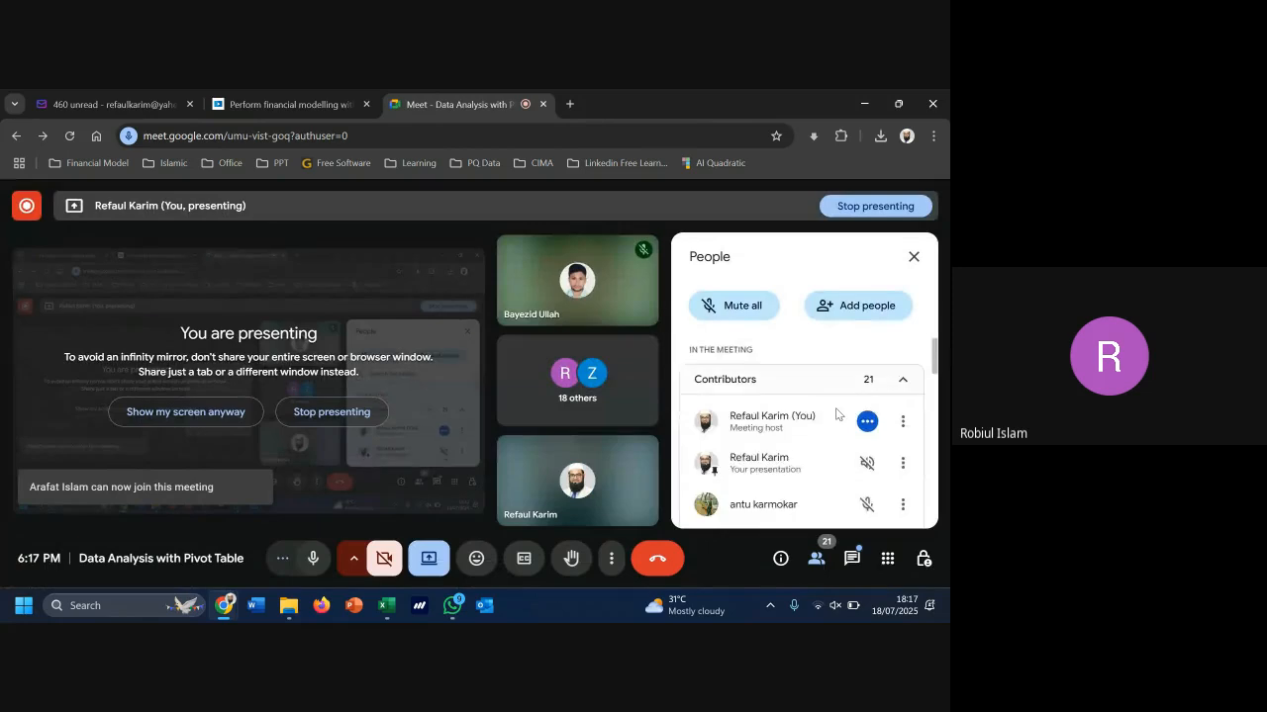
scroll(836, 415, "up", 3)
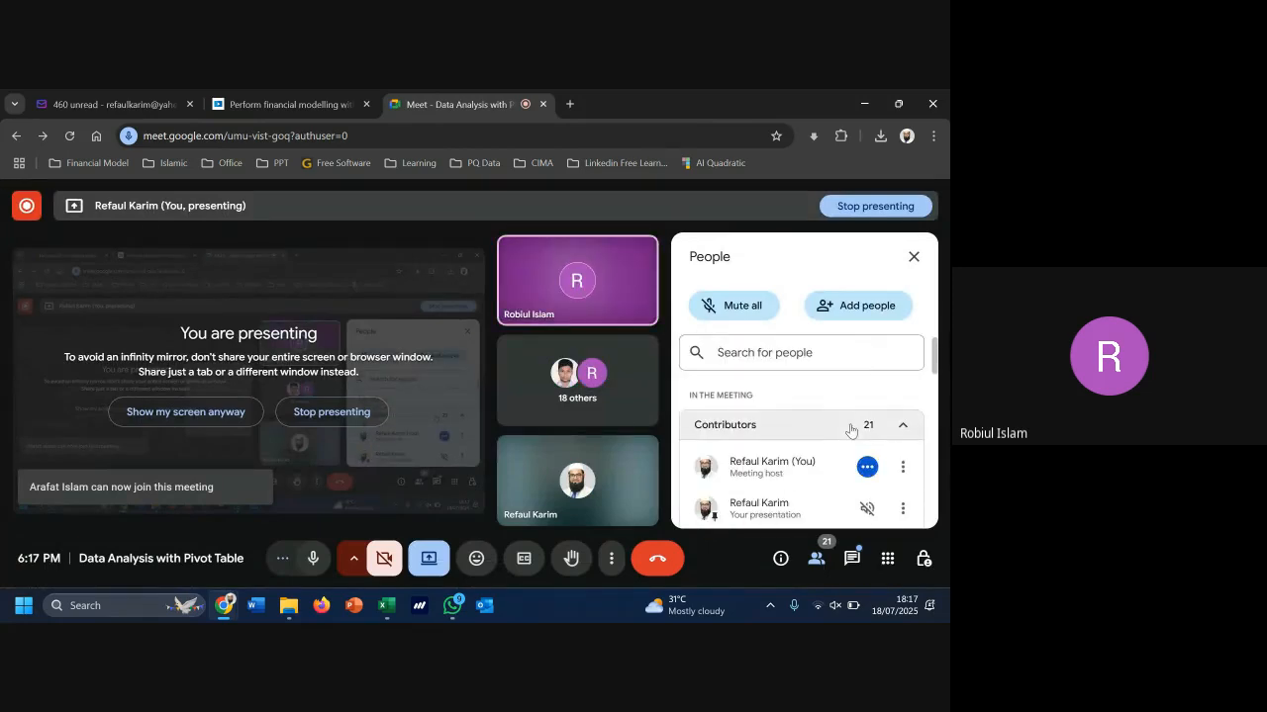
scroll(848, 430, "down", 2)
scroll(851, 430, "down", 5)
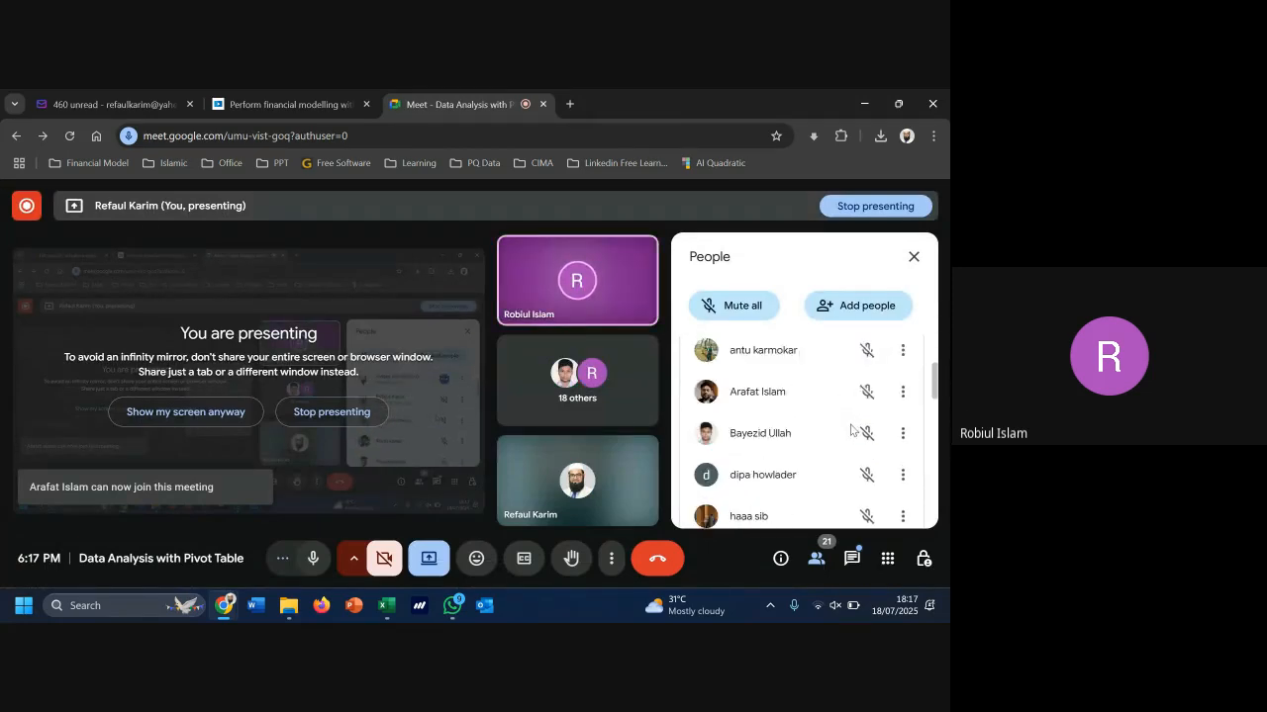
left_click(864, 107)
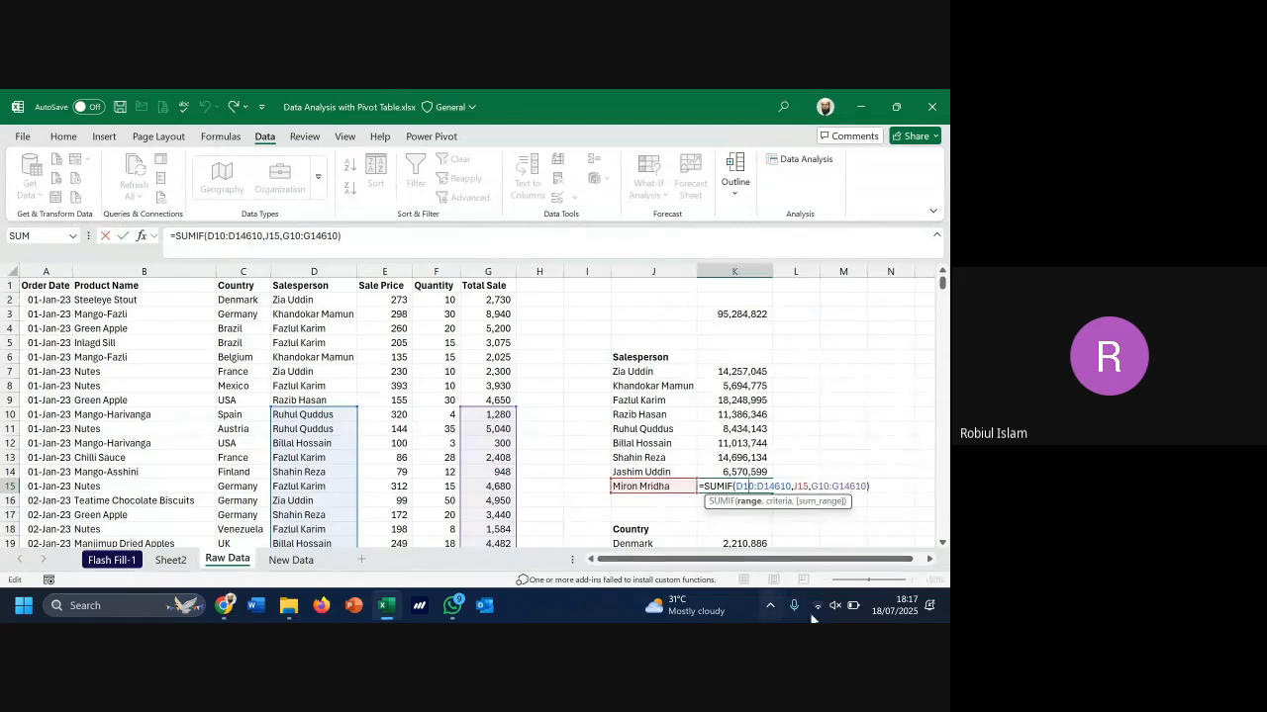
Turn the system volume up to full from quick settings
left_click(836, 607)
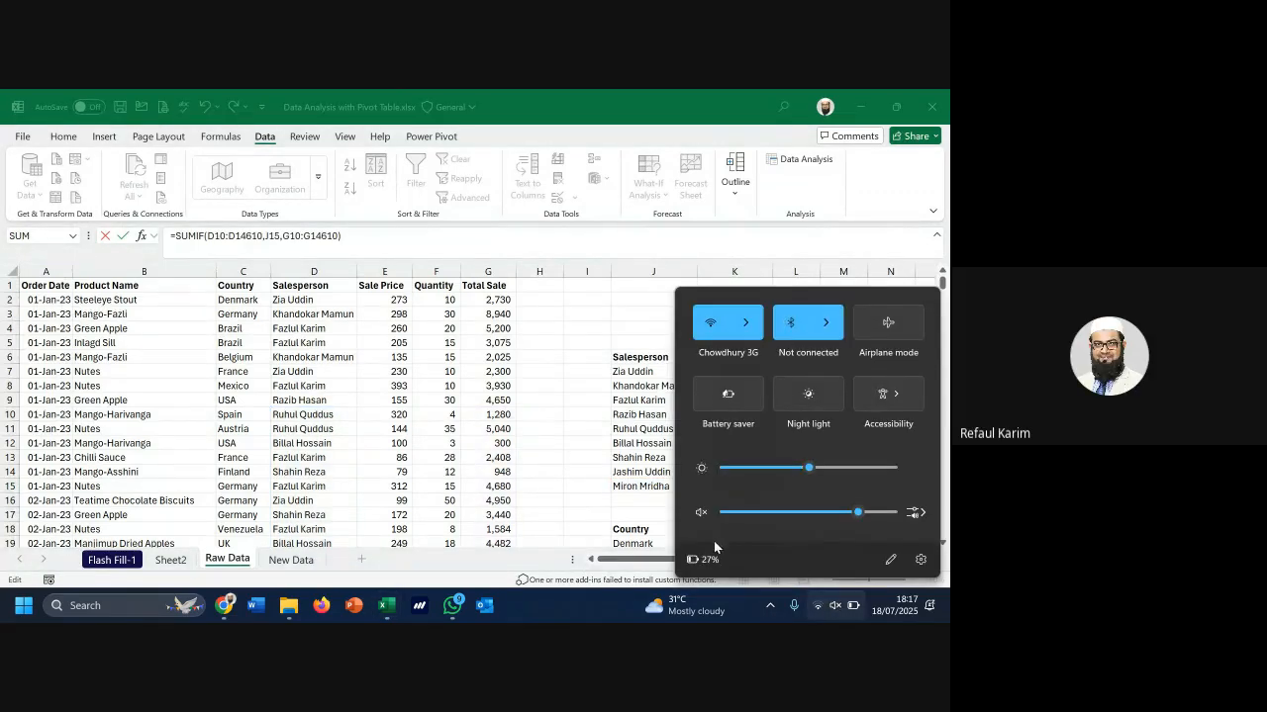
left_click(890, 513)
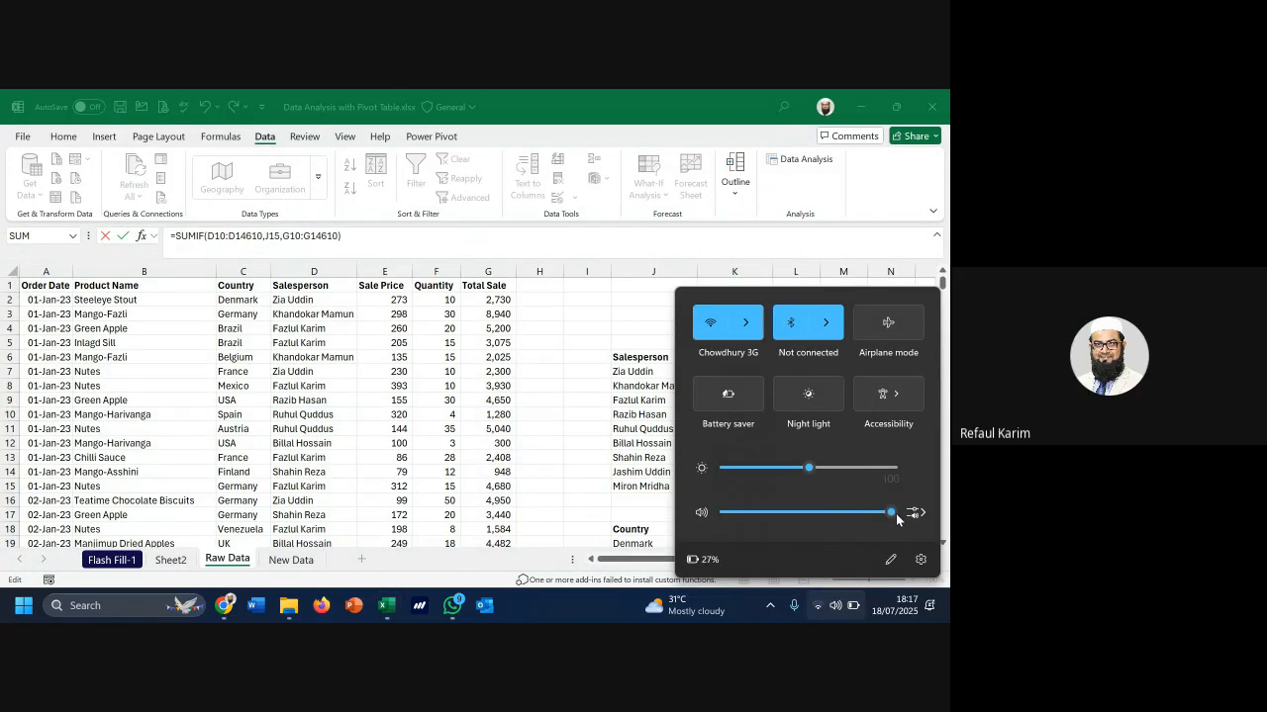
left_click(575, 400)
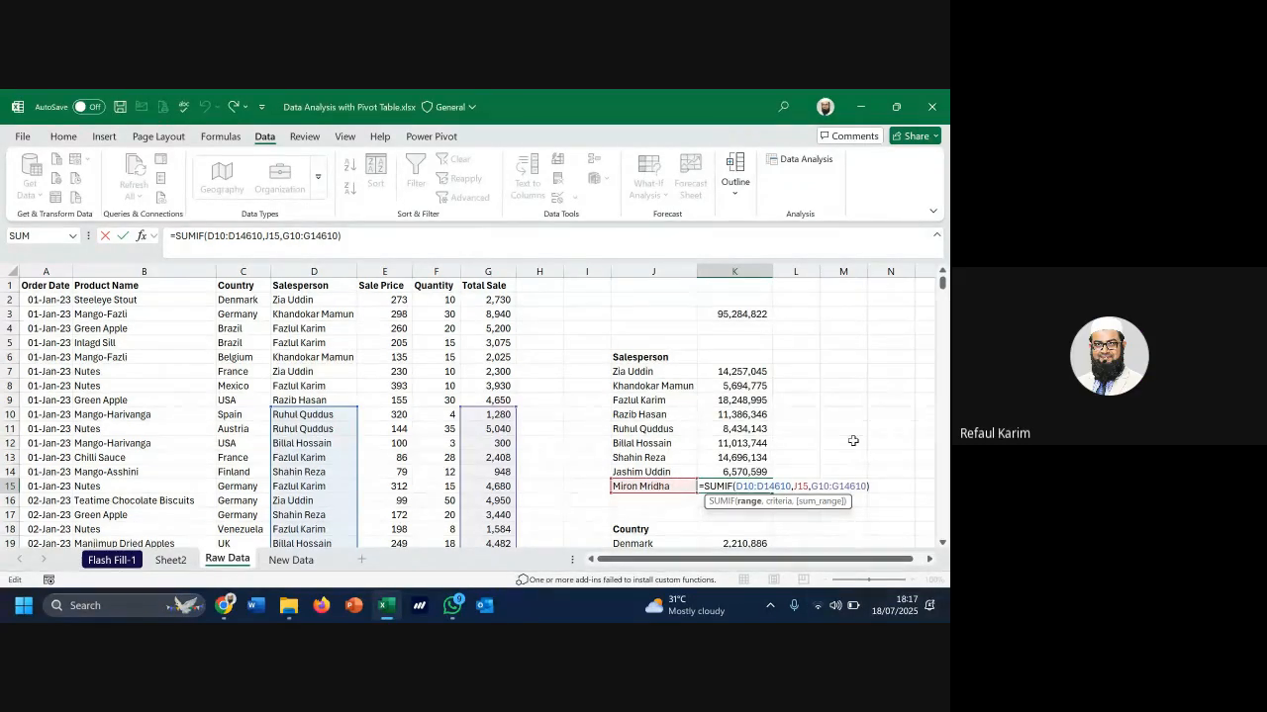
Lock K7's SUMIF ranges as $D$2:$D$14602 and $G$2:$G$14602 with F4
key("Escape")
key("Up")
key("Up")
key("Up")
key("Up")
key("Up")
key("Up")
key("Up")
key("Up")
key("Up")
key("Up")
key("Up")
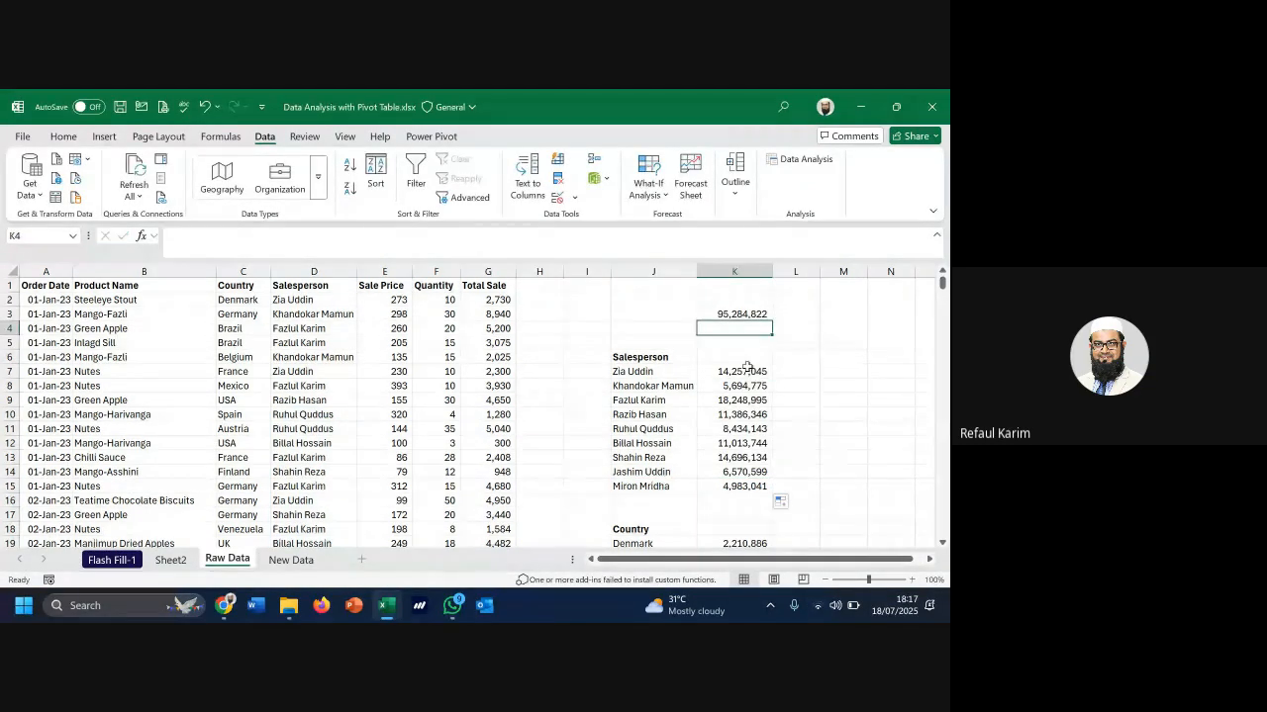
double_click(747, 367)
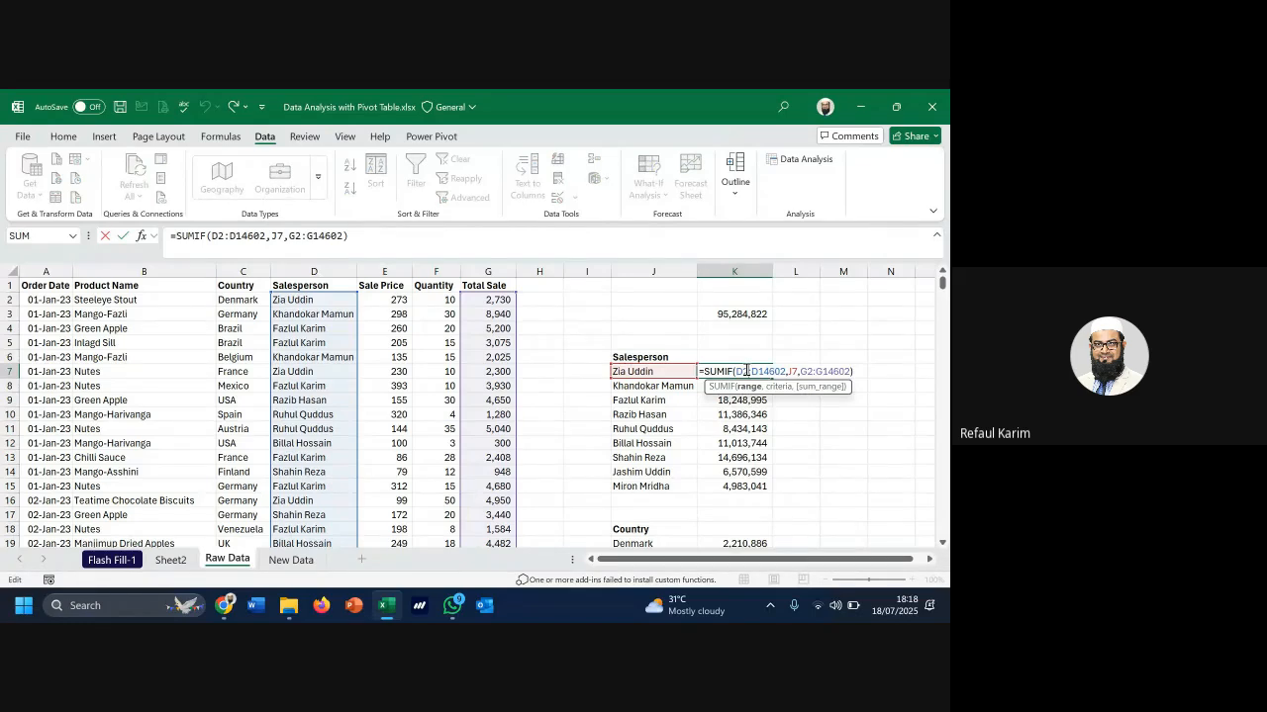
left_click_drag(736, 371, 786, 371)
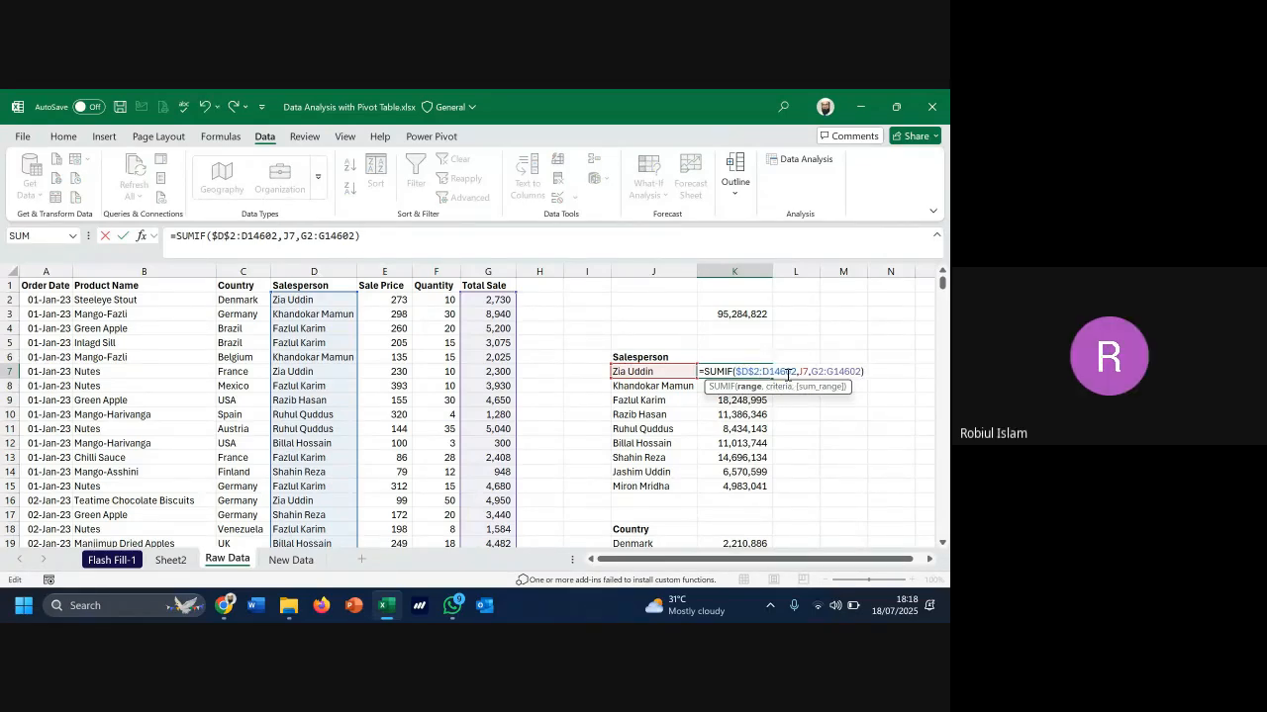
key("F4")
left_click(828, 374)
key("F4")
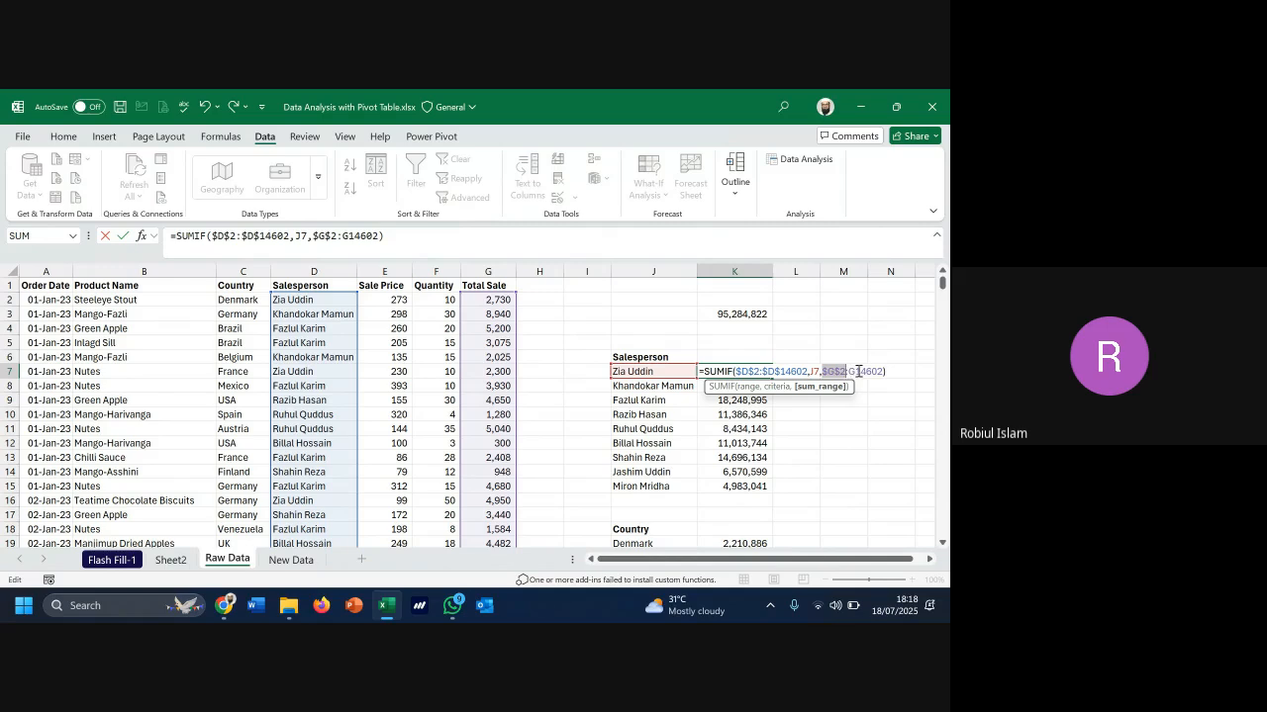
left_click(874, 370)
key("F4")
key("Return")
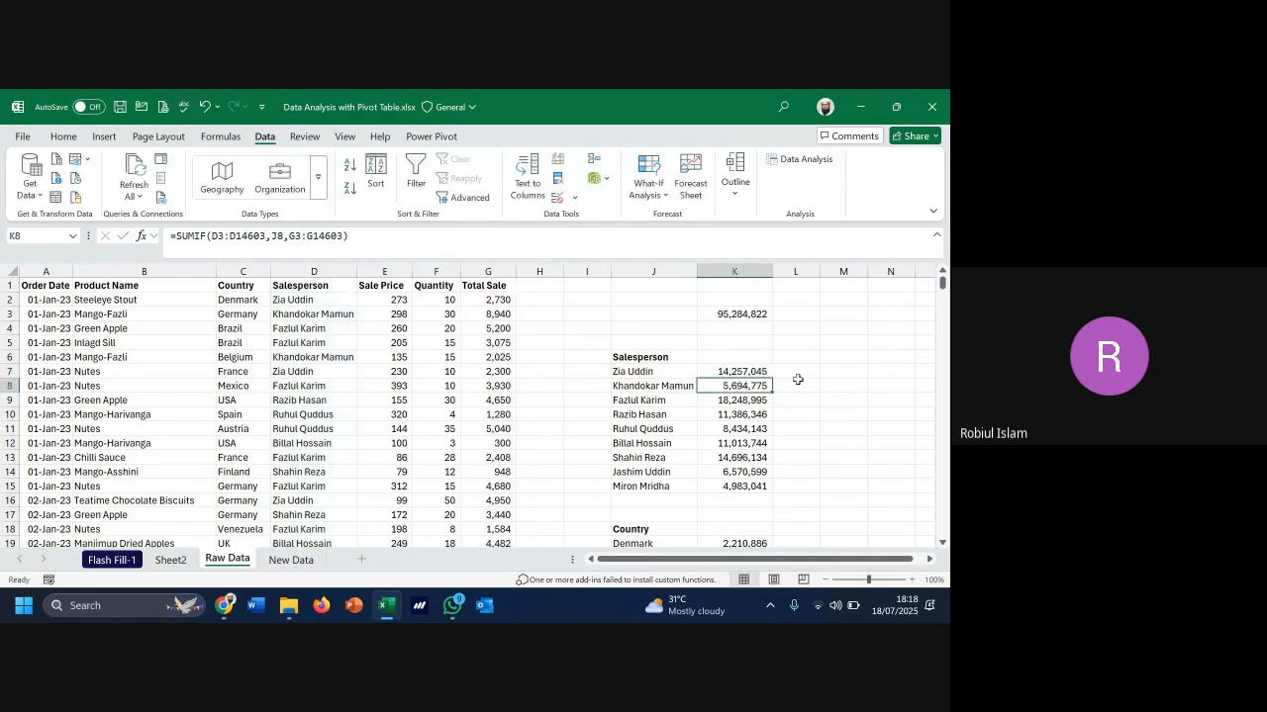
left_click(764, 375)
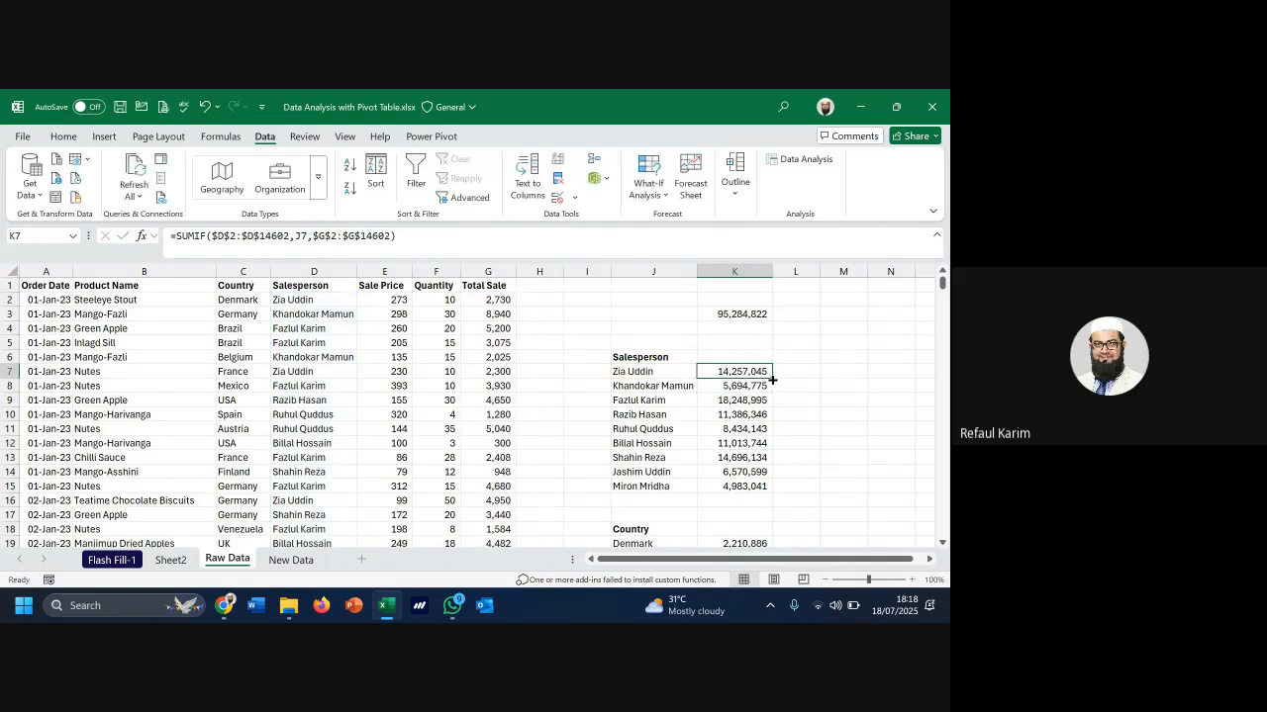
left_click_drag(772, 379, 764, 488)
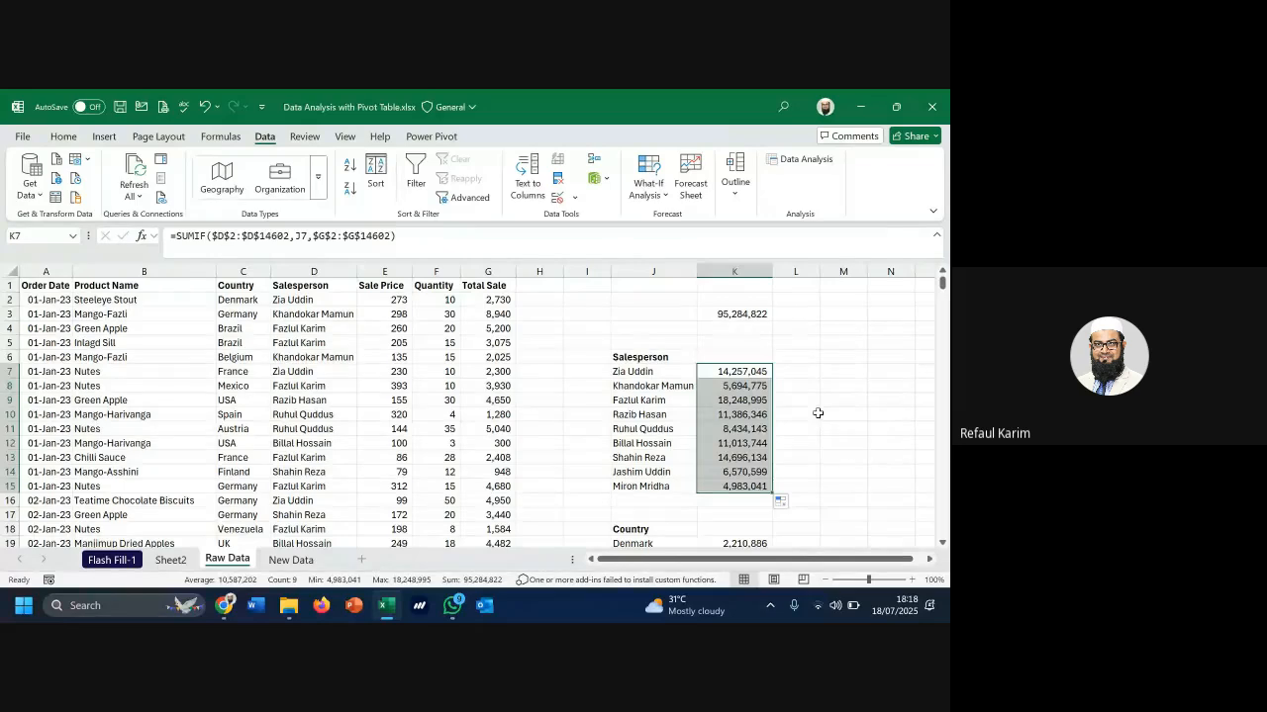
left_click(817, 412)
scroll(817, 413, "down", 4)
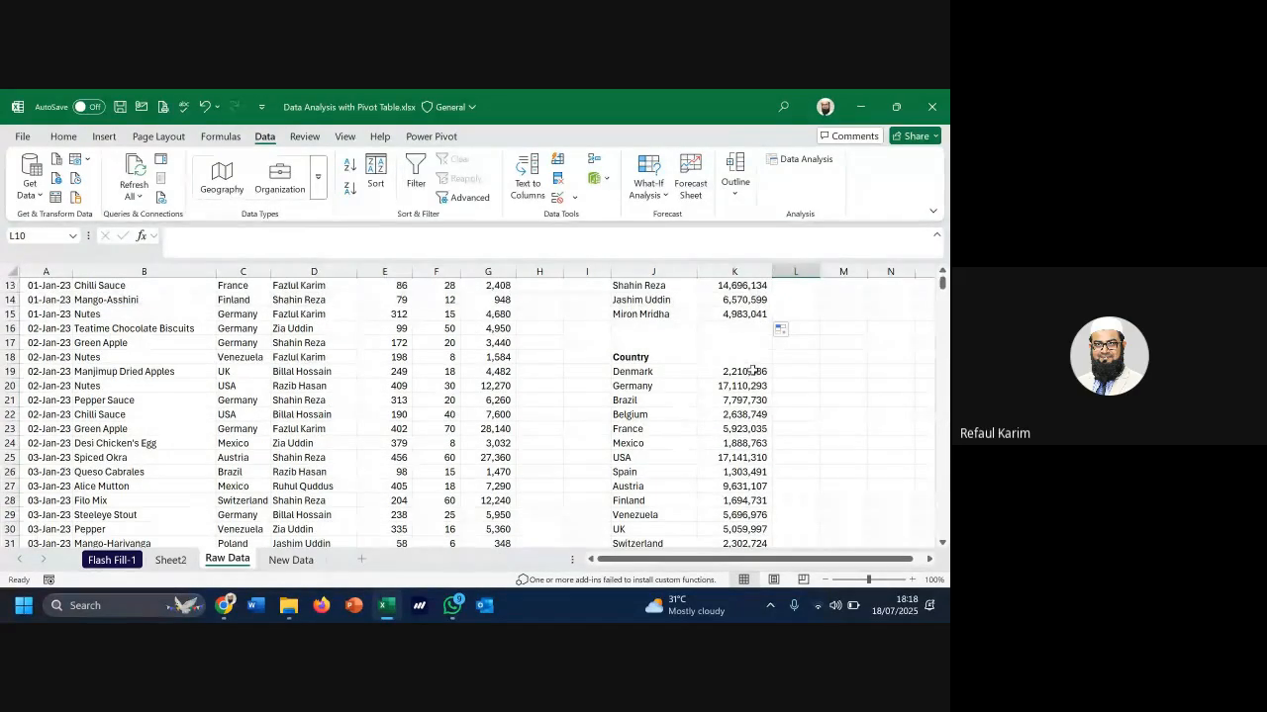
Change Denmark's K19 criteria range to C2:C14602 and remove the whole-column sum range
left_click(753, 371)
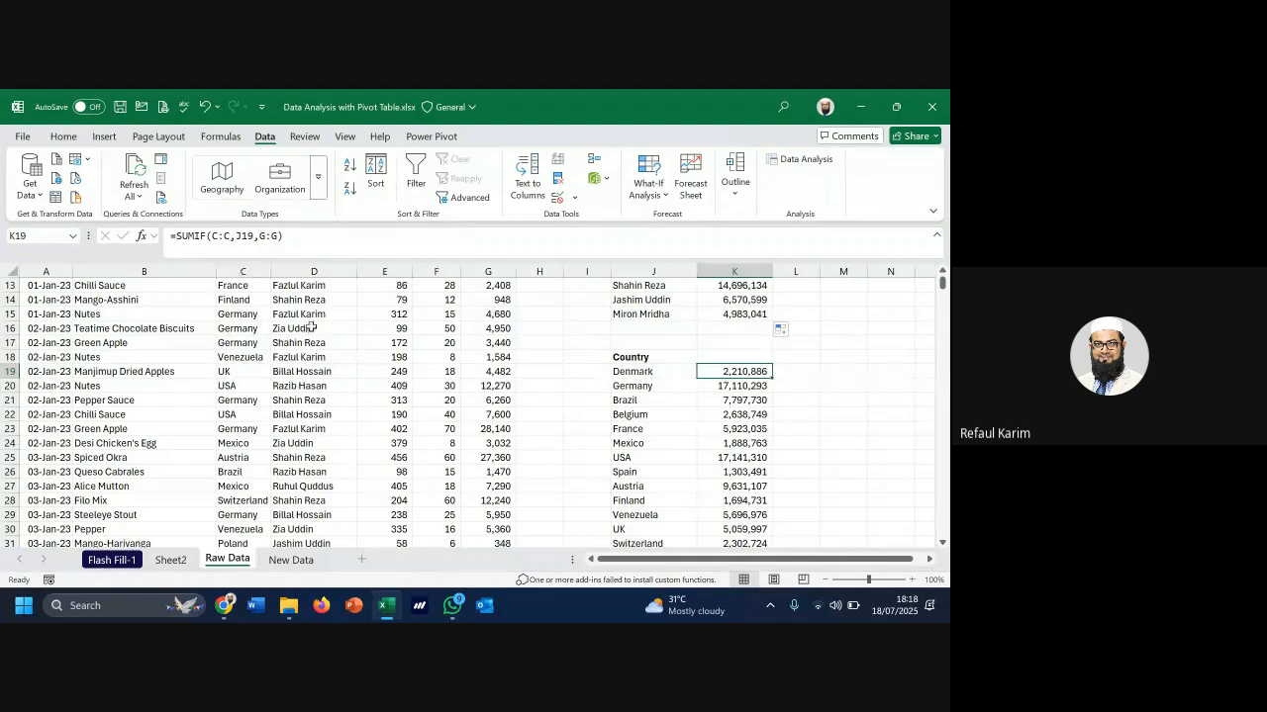
double_click(215, 236)
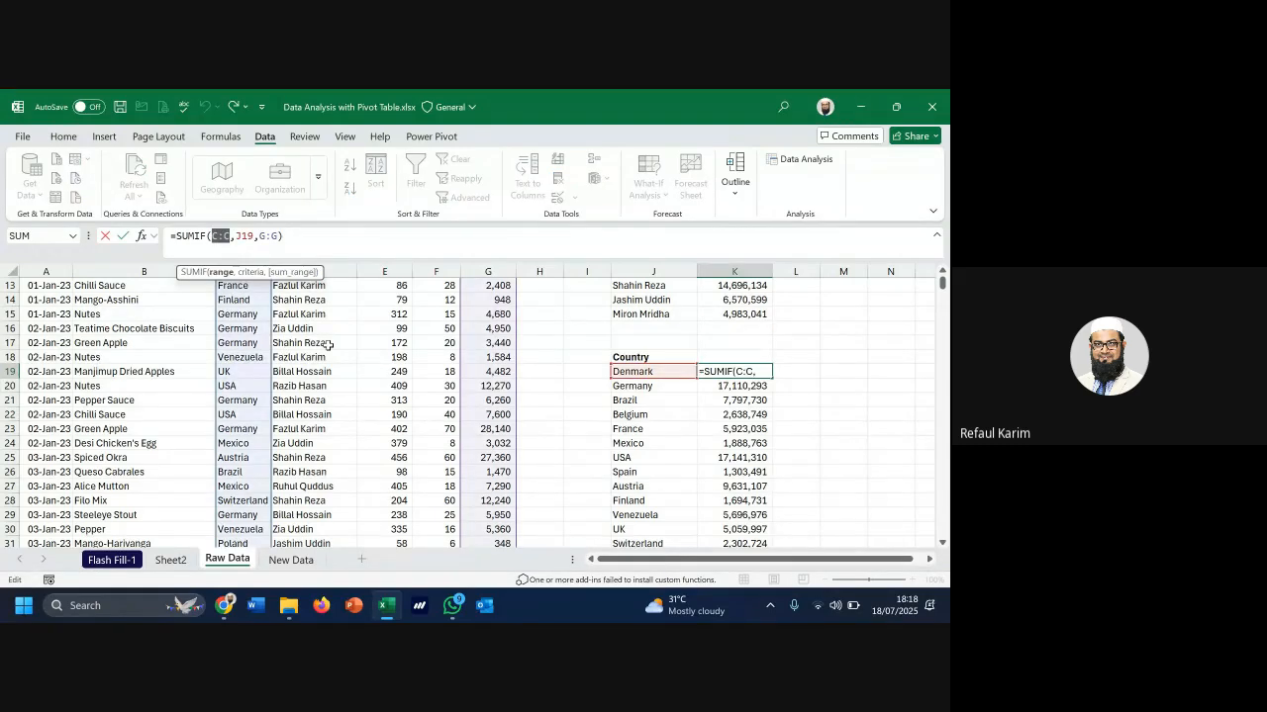
scroll(326, 342, "up", 4)
left_click(241, 303)
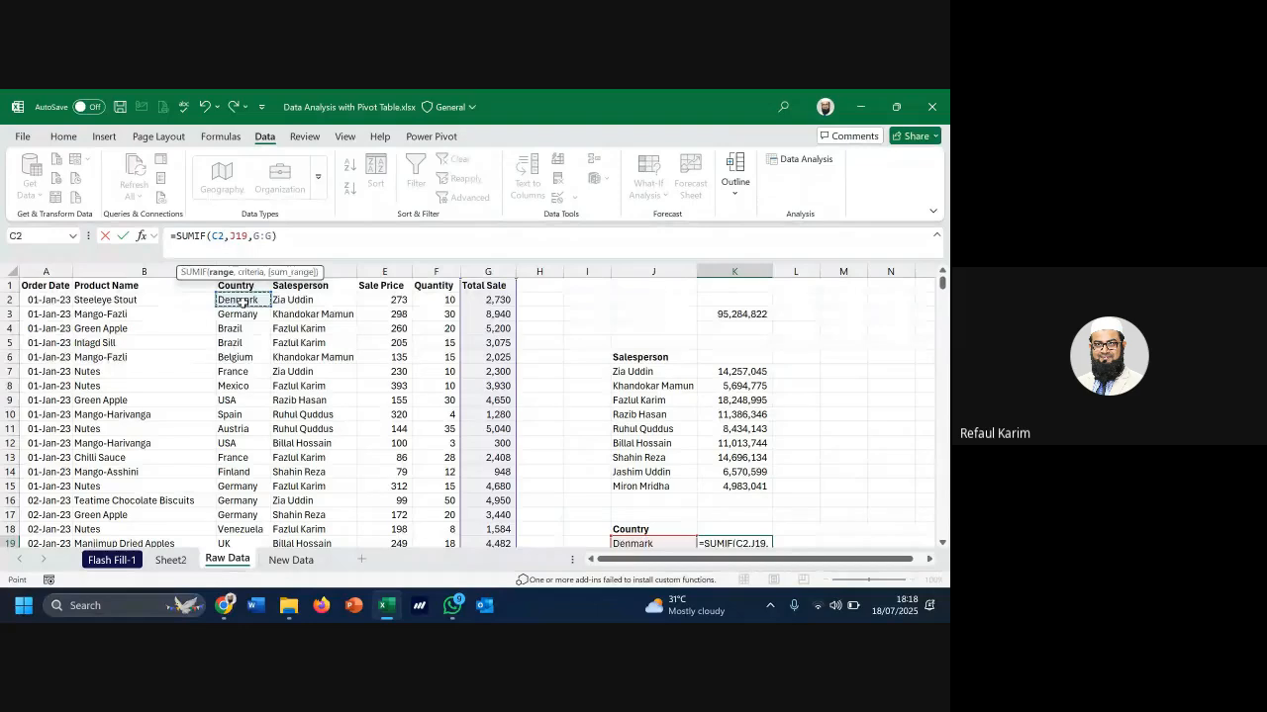
key("ctrl+shift+Down")
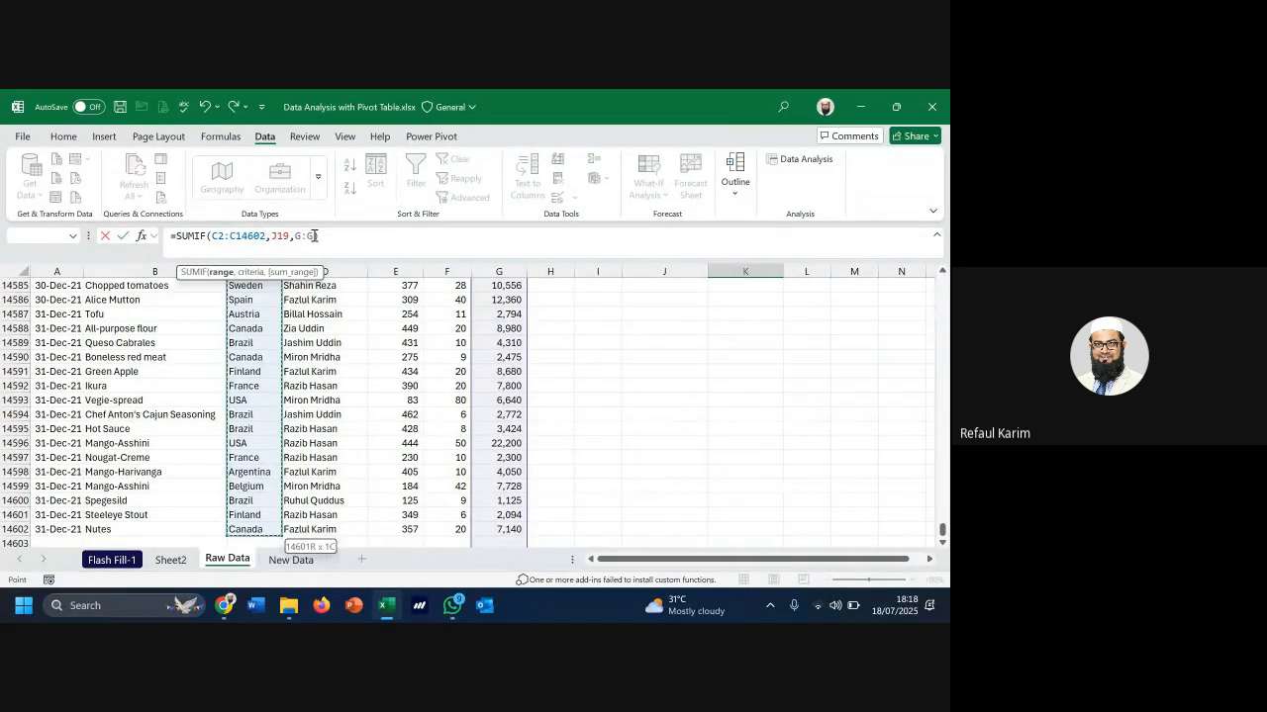
left_click(313, 236)
key("BackSpace")
type(")")
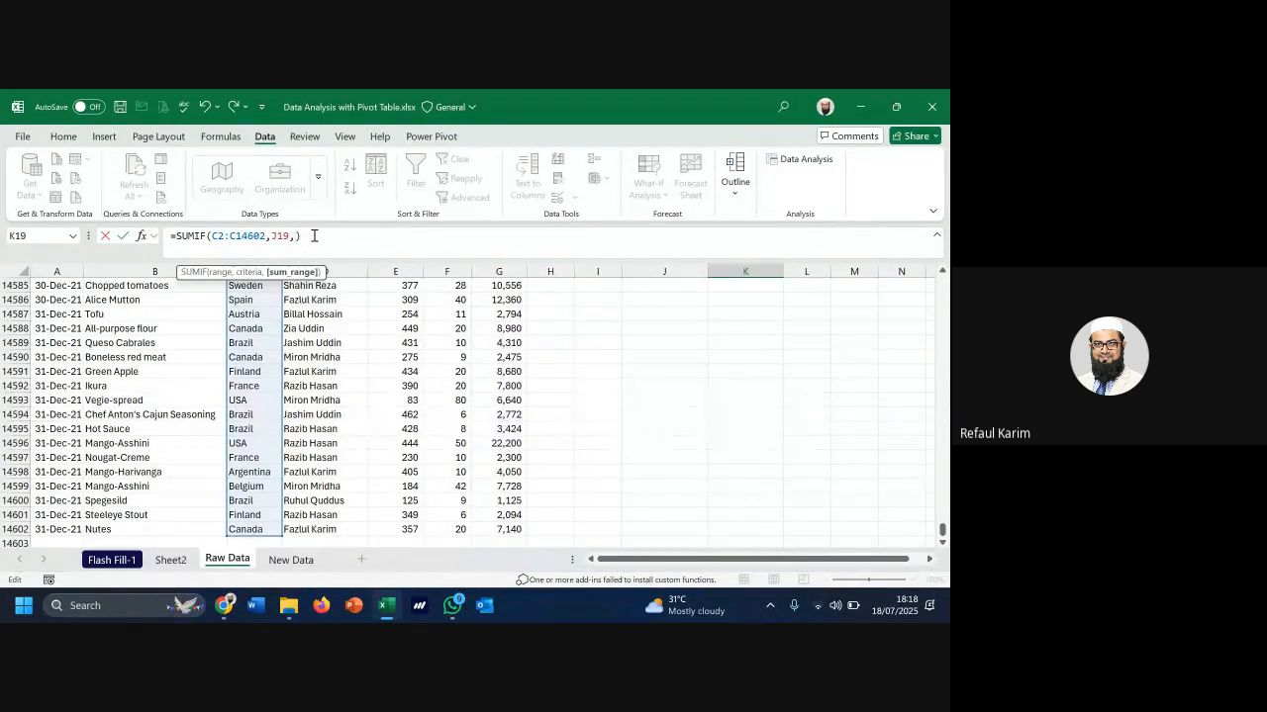
Complete K19 as =SUMIF($C$2:$C$14602,J19,$G$2:$G$14602) with absolute ranges
left_click(506, 399)
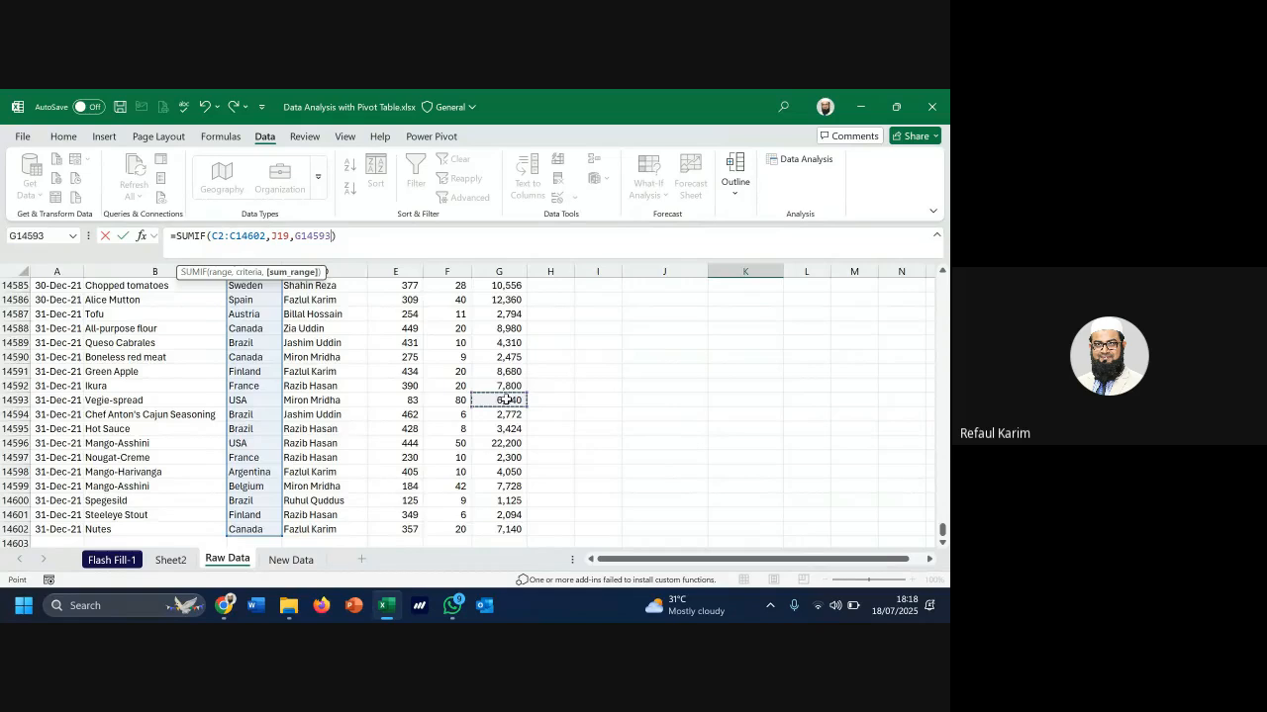
key("ctrl+Up")
key("Down")
key("ctrl+shift+Down")
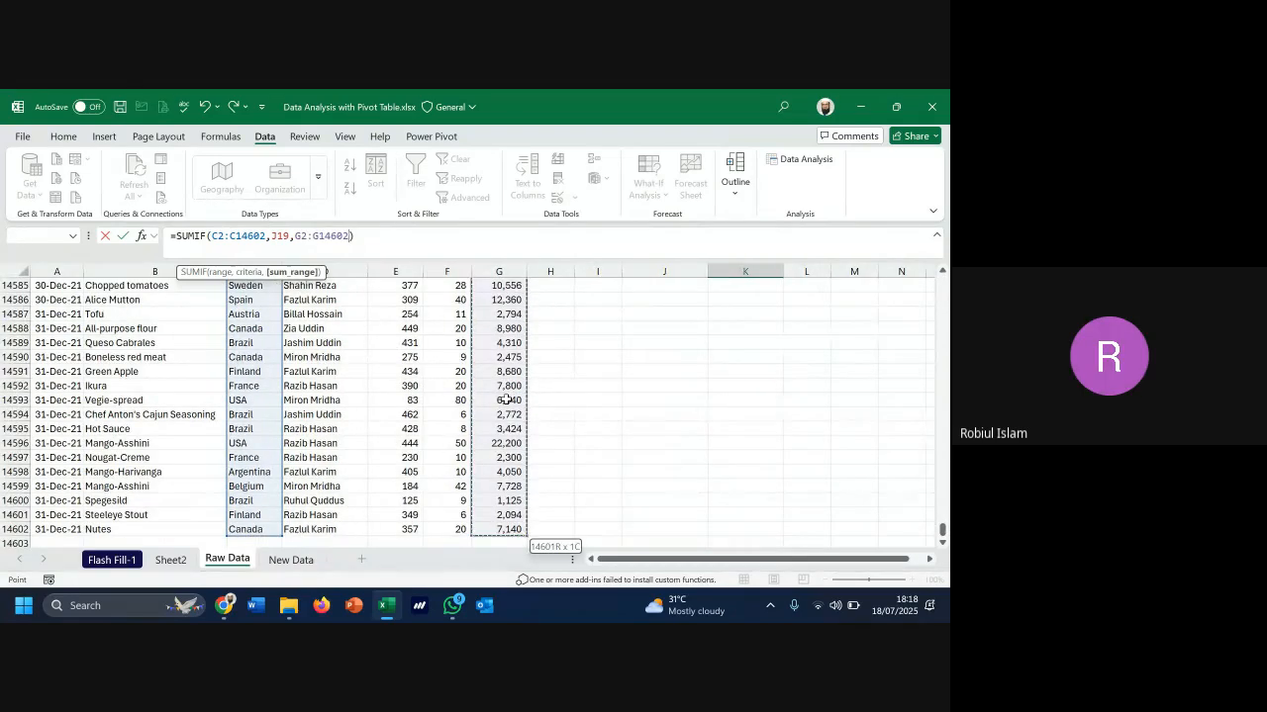
key("F4")
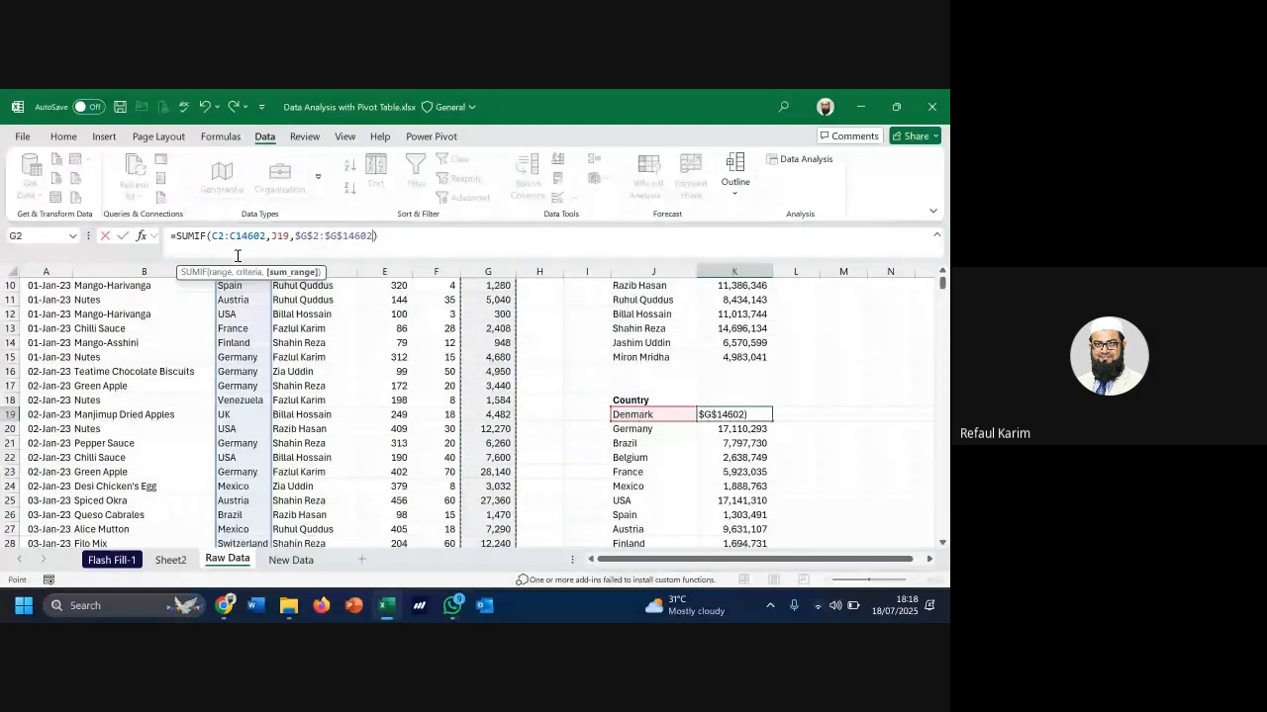
left_click(244, 236)
key("F4")
left_click(222, 234)
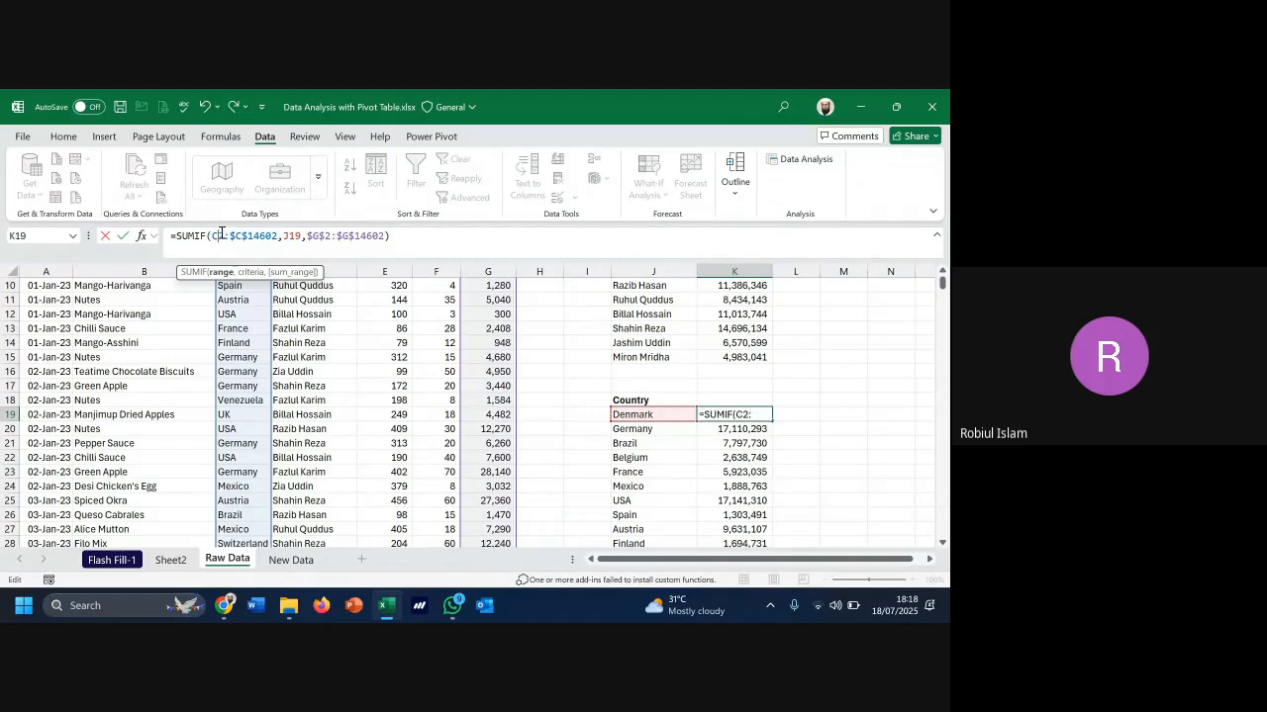
key("F4")
key("Return")
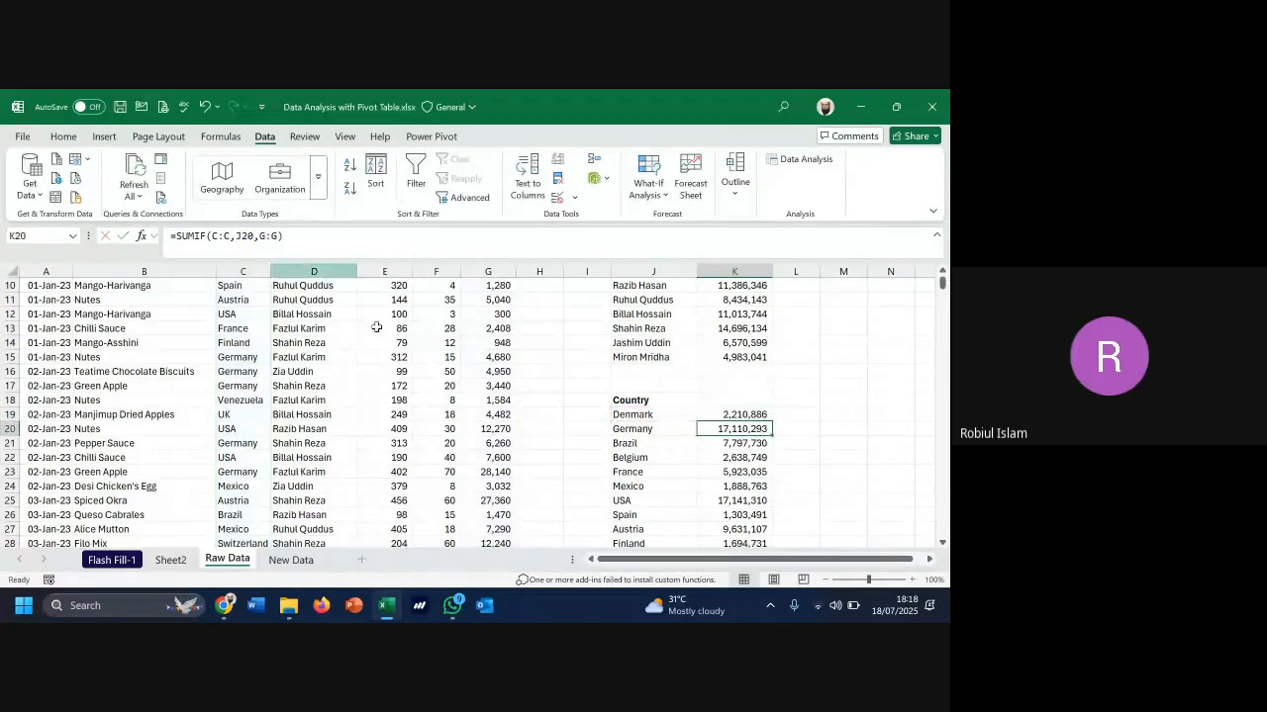
Fill Denmark's formula down the country list, then show the Sheet2 PivotTable
left_click(754, 416)
left_click_drag(774, 424, 767, 517)
scroll(720, 450, "up", 2)
scroll(720, 449, "up", 1)
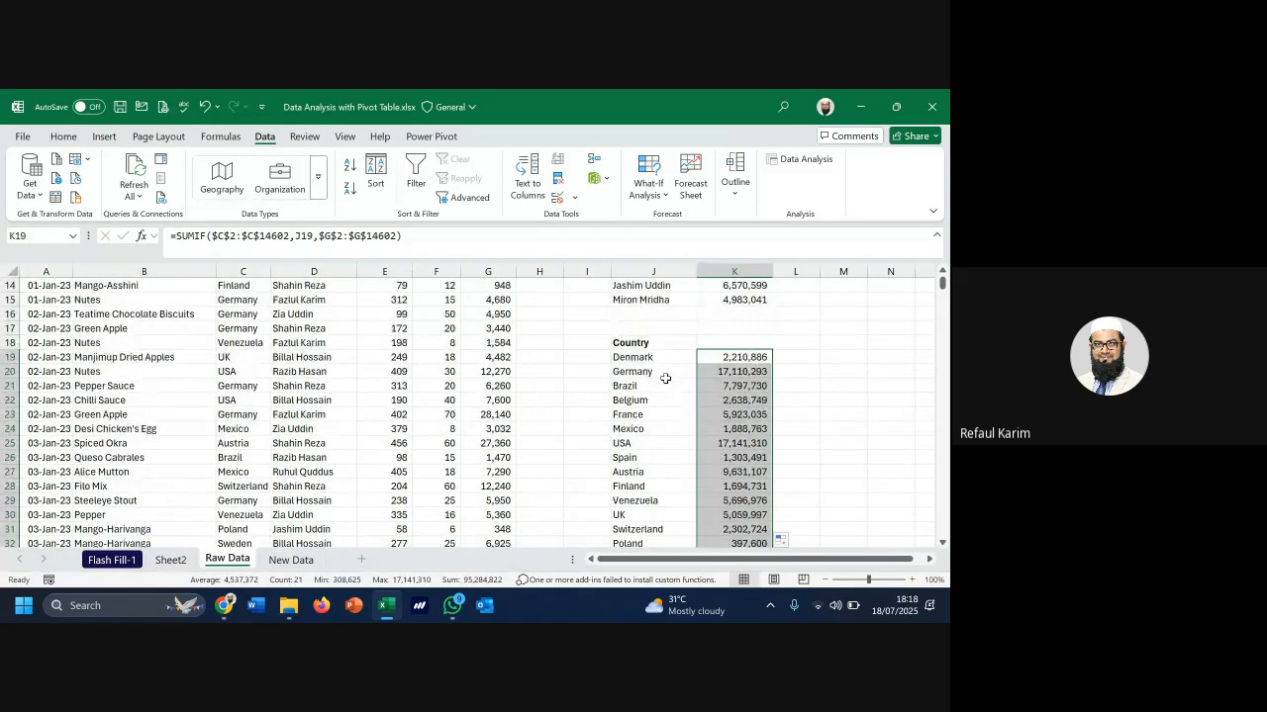
left_click(661, 357)
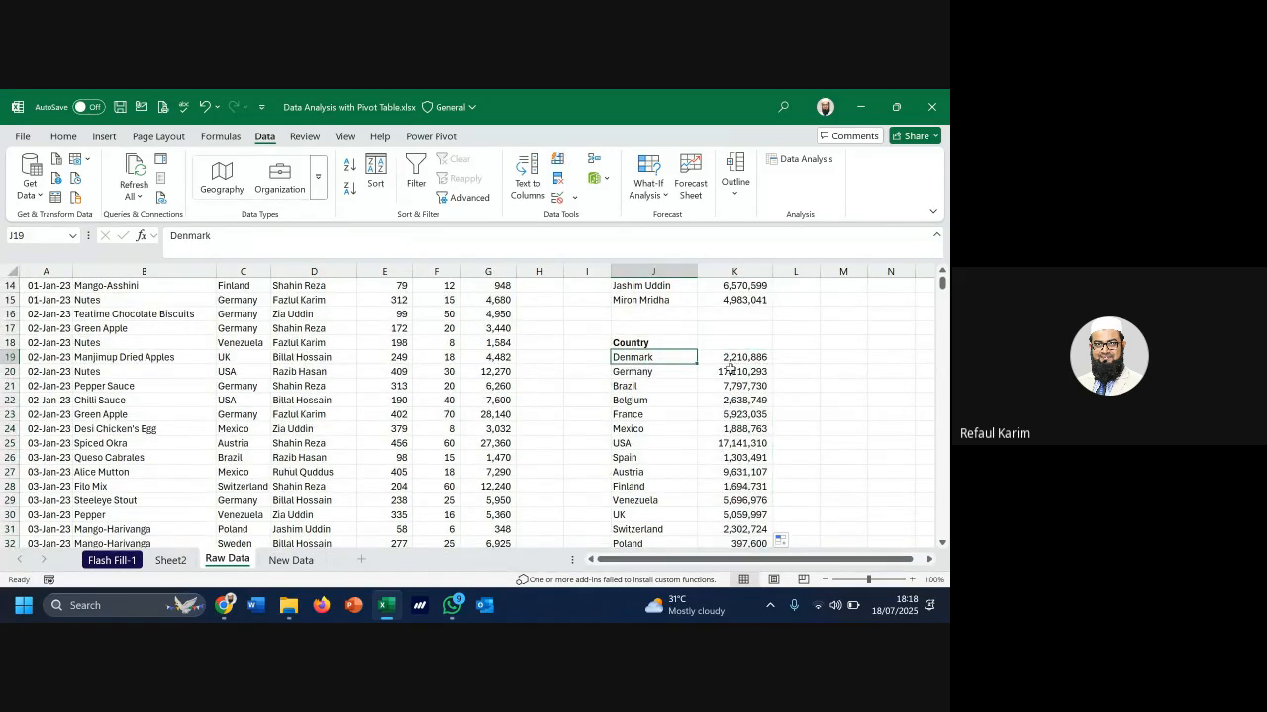
left_click(720, 361)
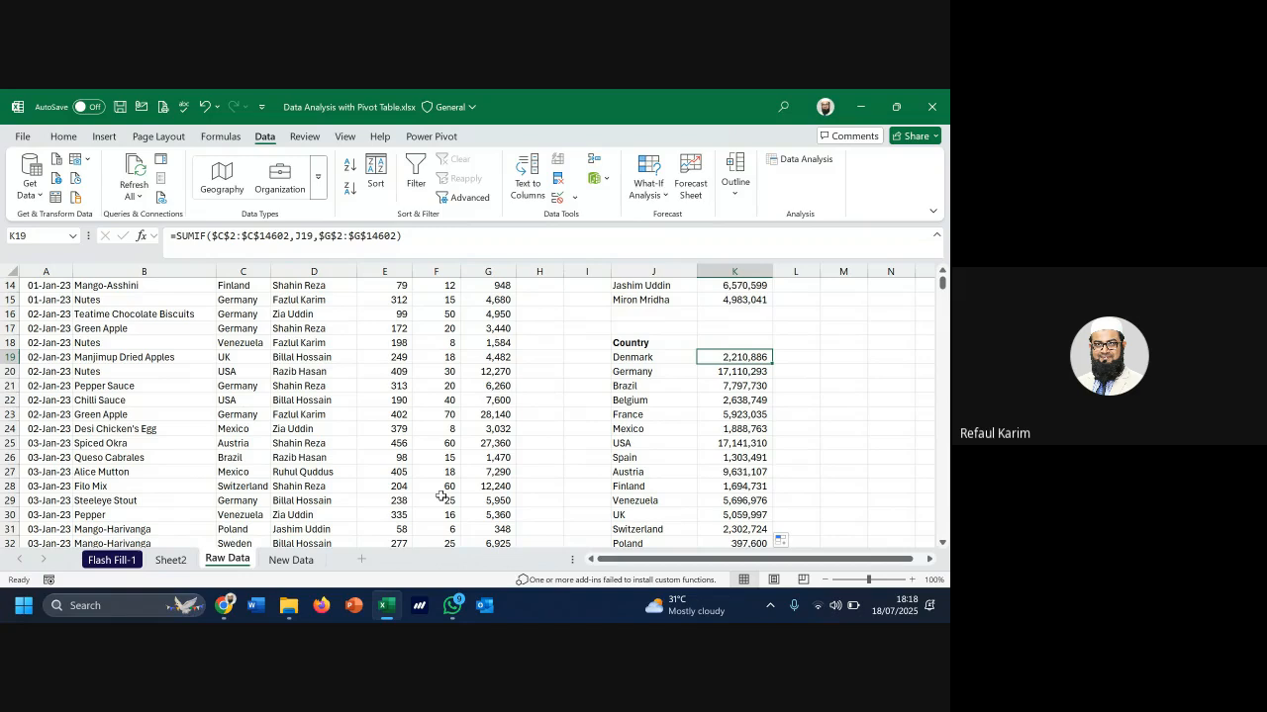
left_click(170, 560)
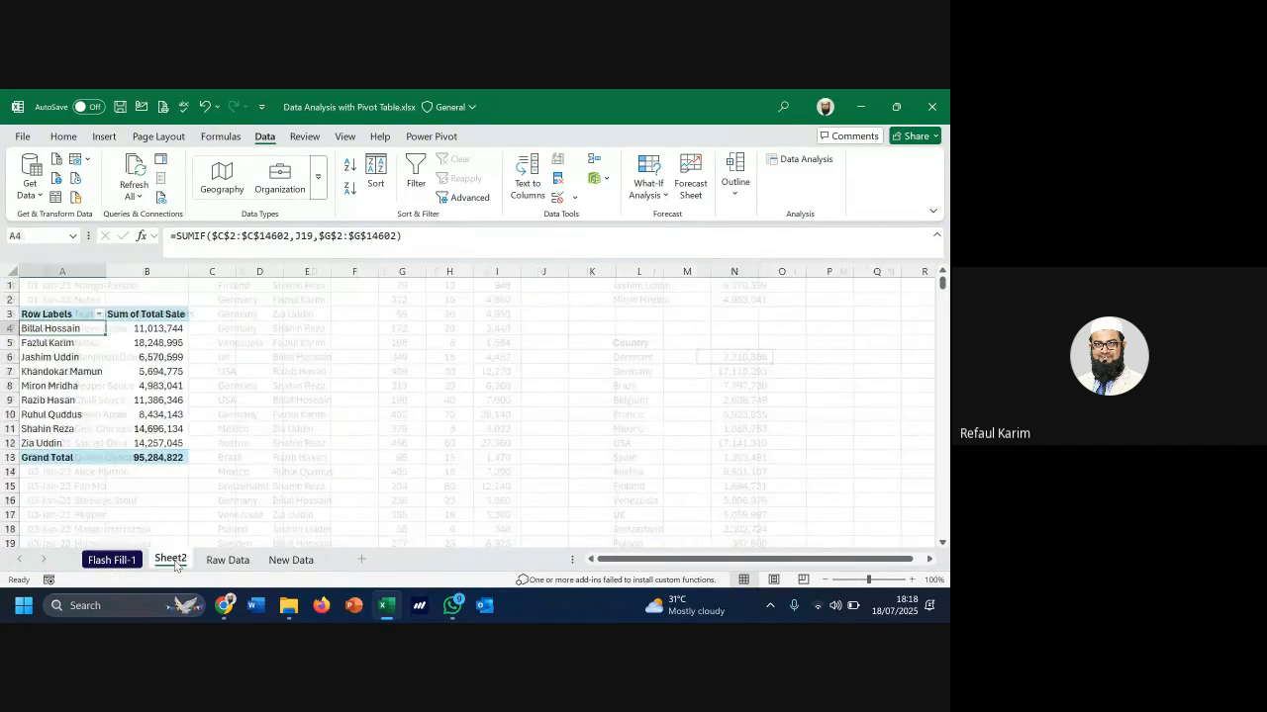
mouse_move(161, 399)
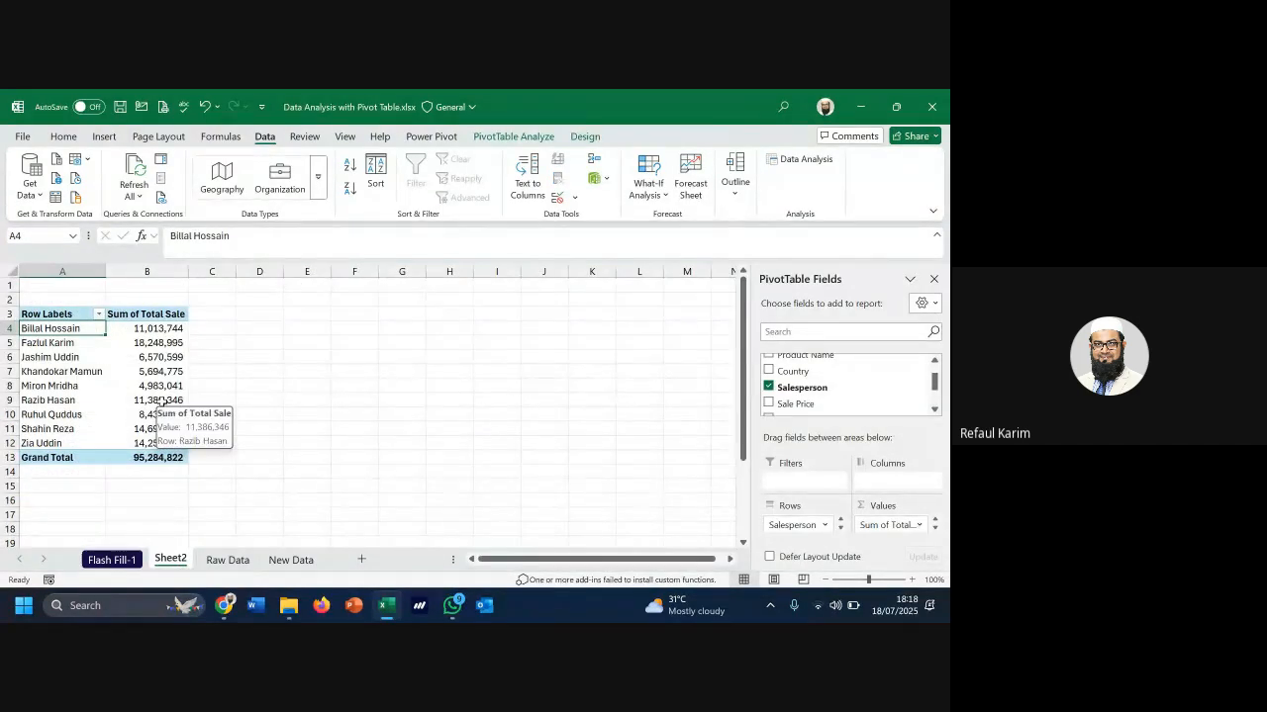
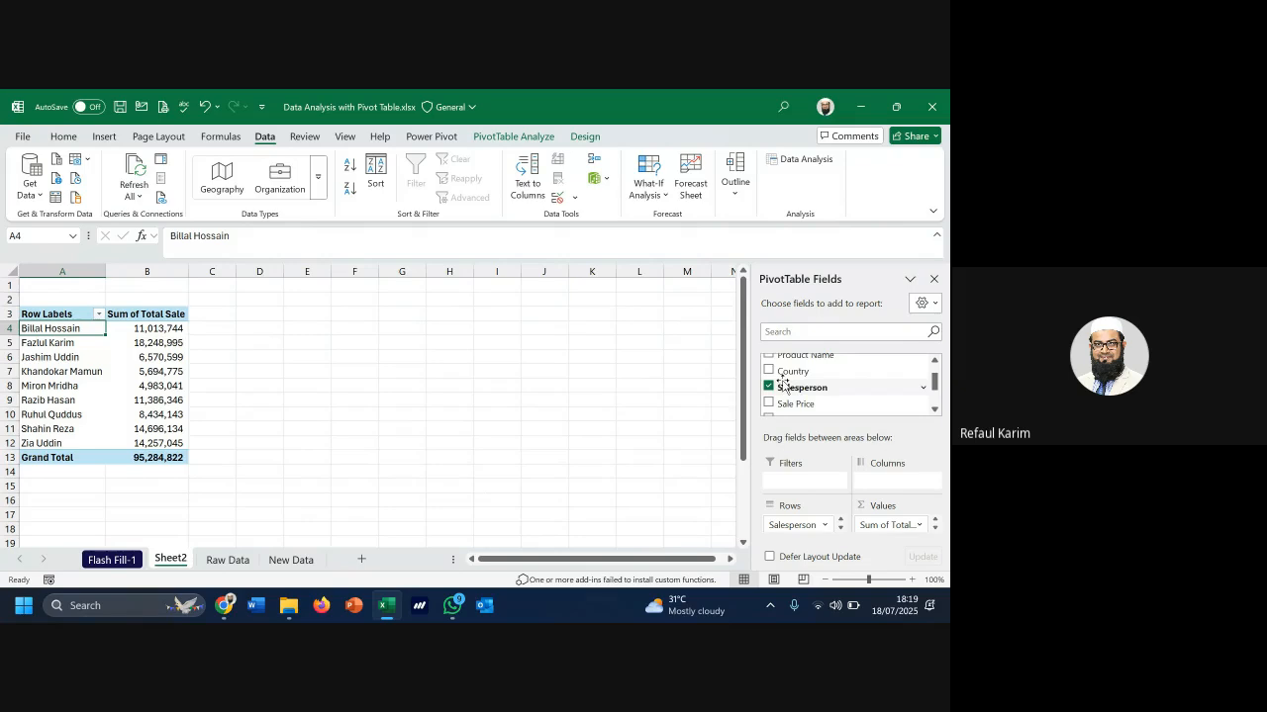
Replace Salesperson with Product Name in the pivot table's rows
scroll(774, 396, "up", 1)
left_click(769, 411)
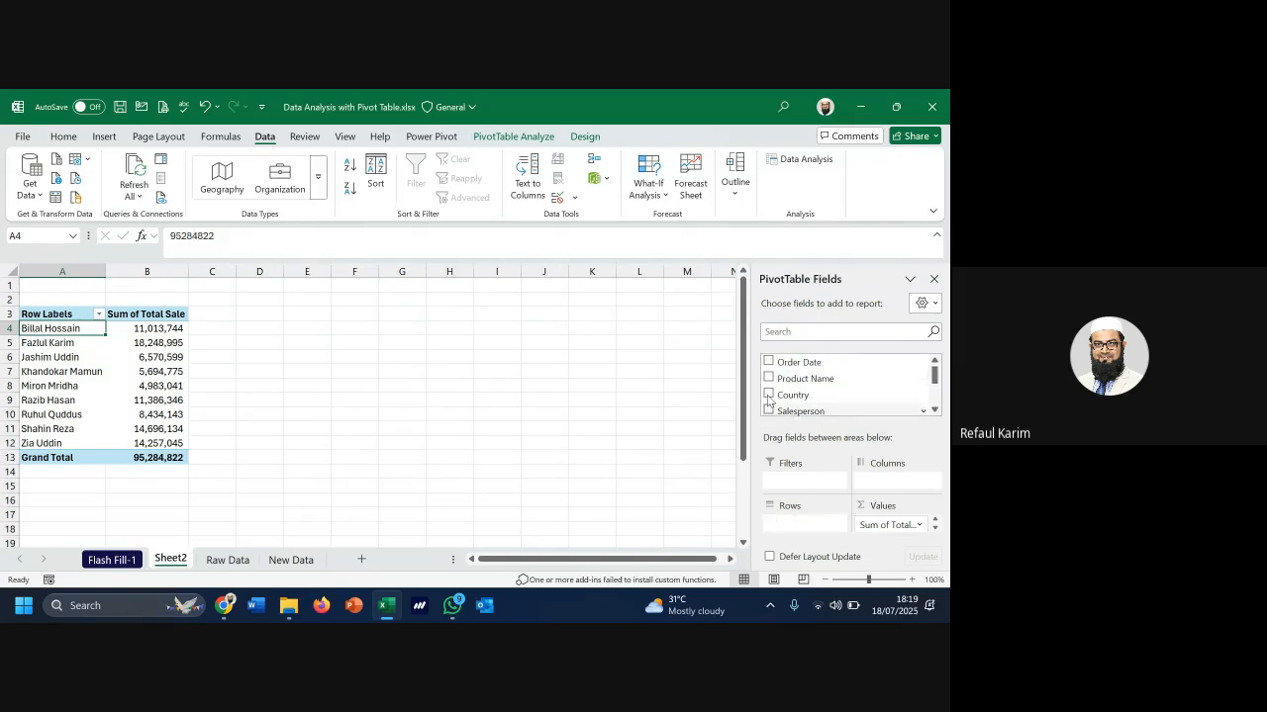
left_click(768, 378)
scroll(139, 345, "down", 17)
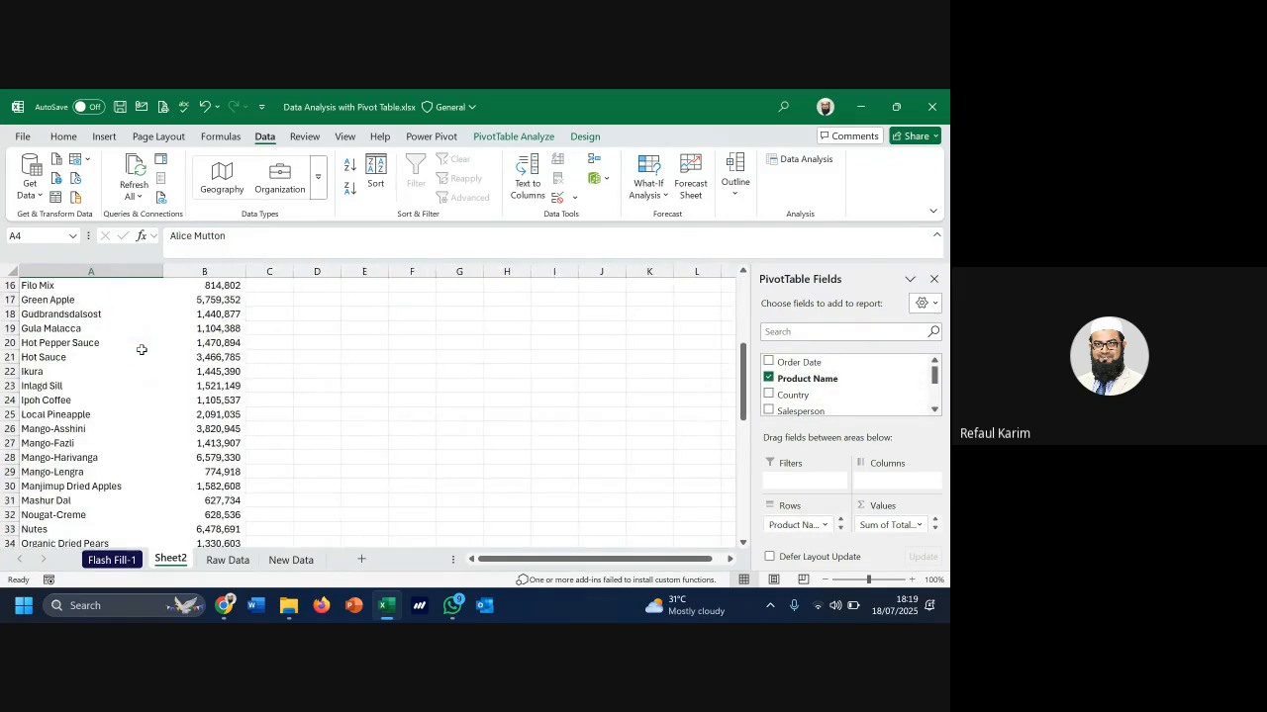
scroll(155, 402, "up", 5)
scroll(156, 403, "up", 12)
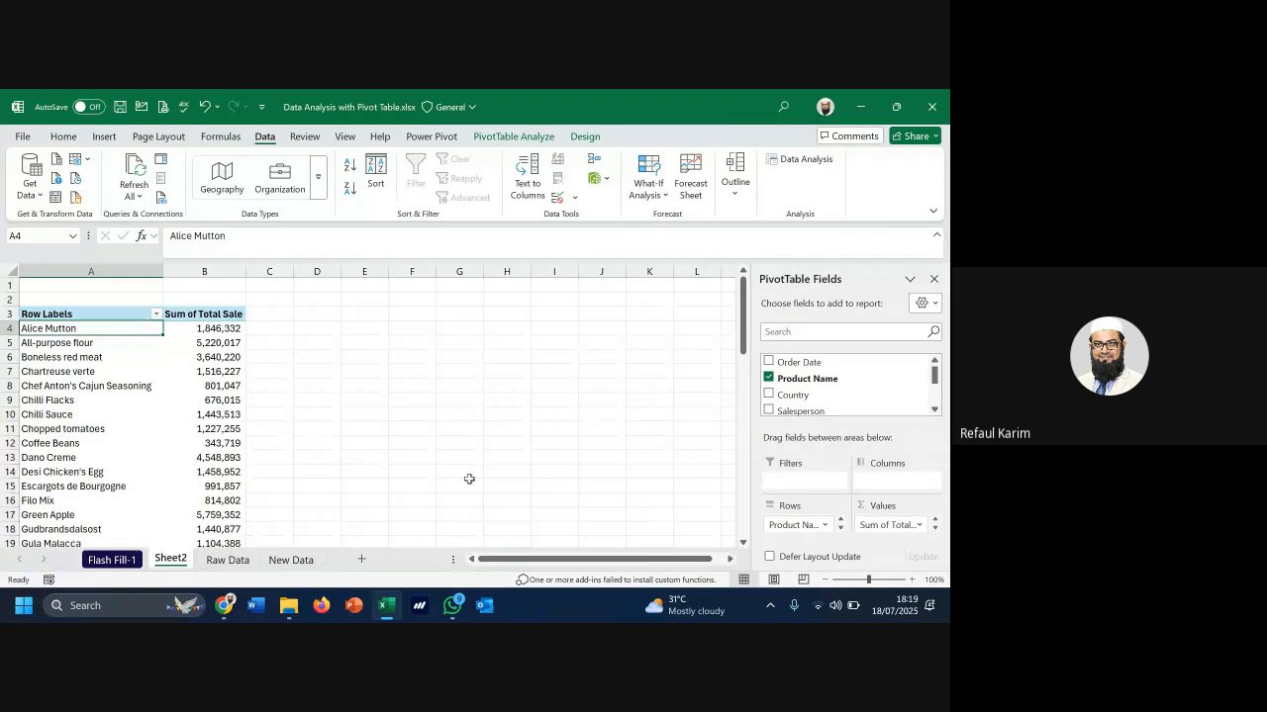
scroll(222, 458, "down", 10)
scroll(222, 458, "down", 8)
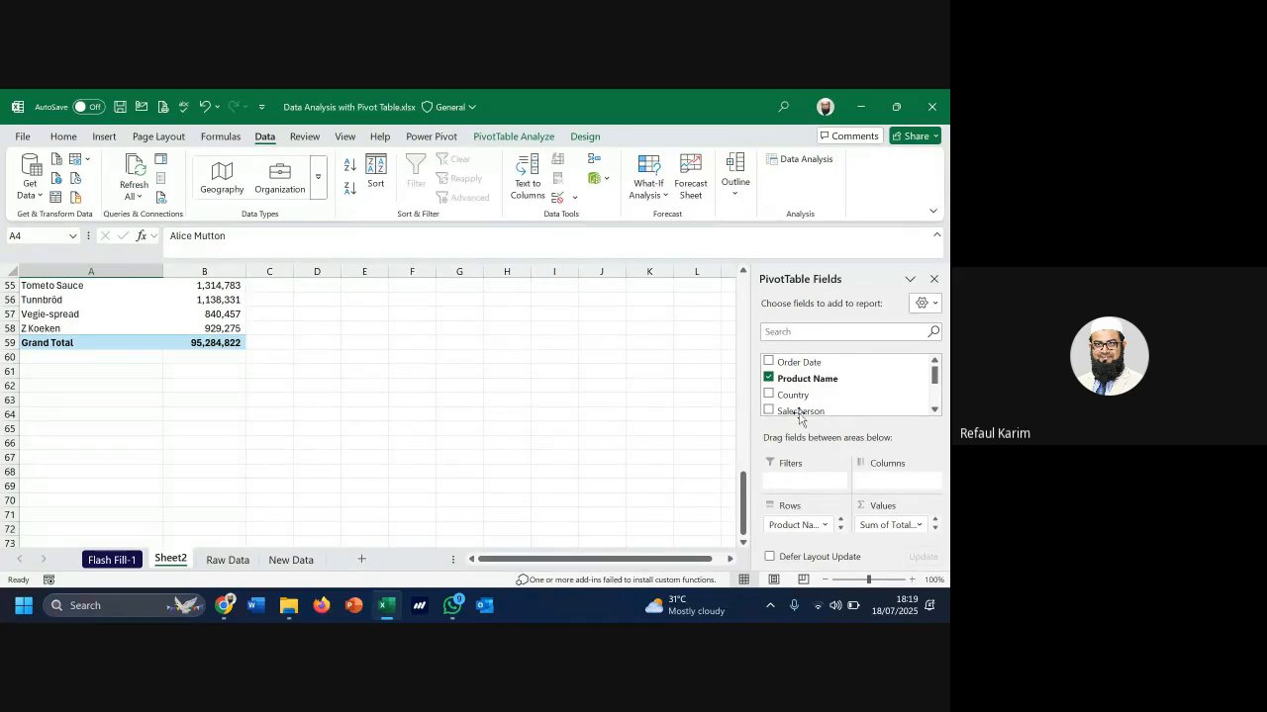
Swap Product Name for Country in the pivot rows, then go to the Raw Data sheet
left_click(769, 377)
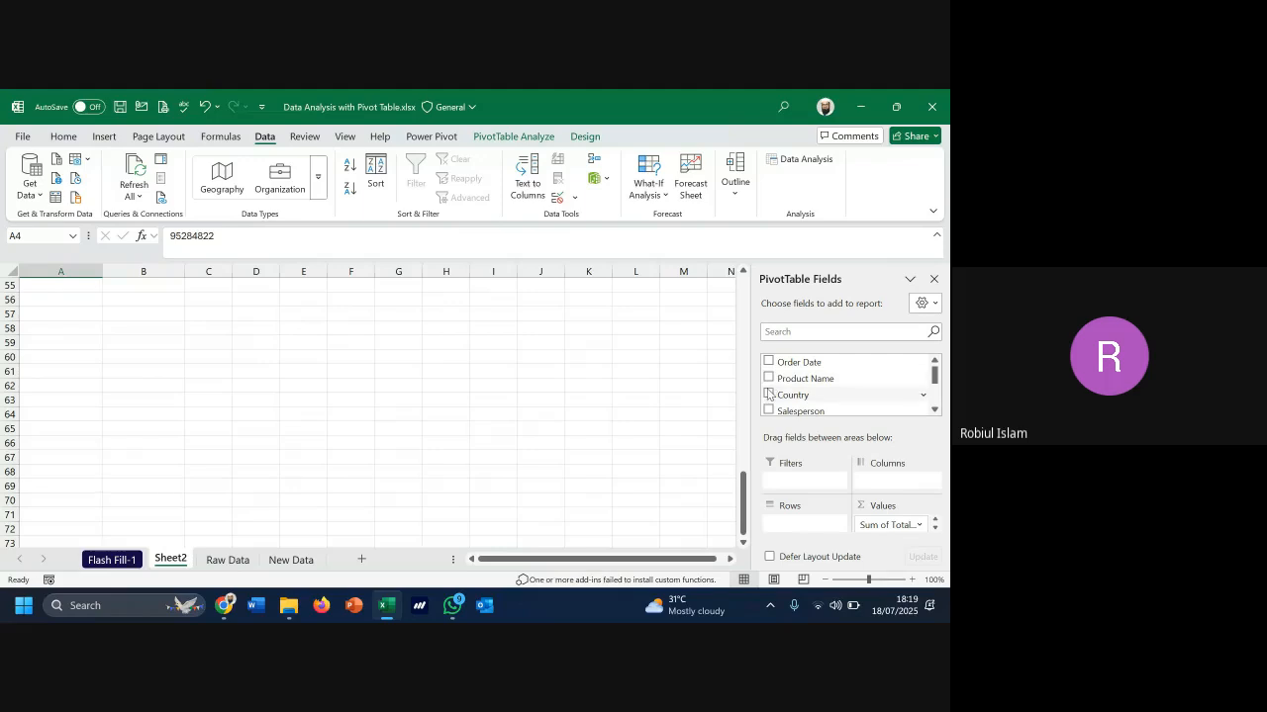
left_click(769, 394)
scroll(244, 467, "up", 13)
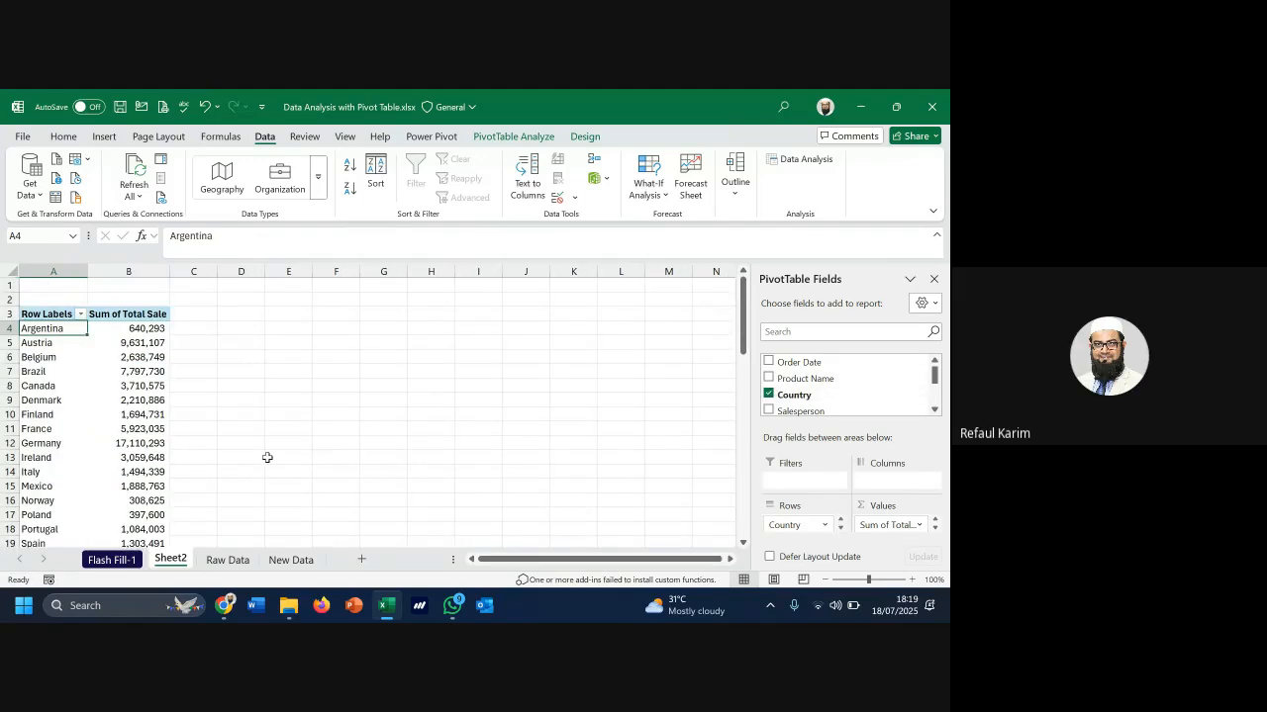
left_click(227, 560)
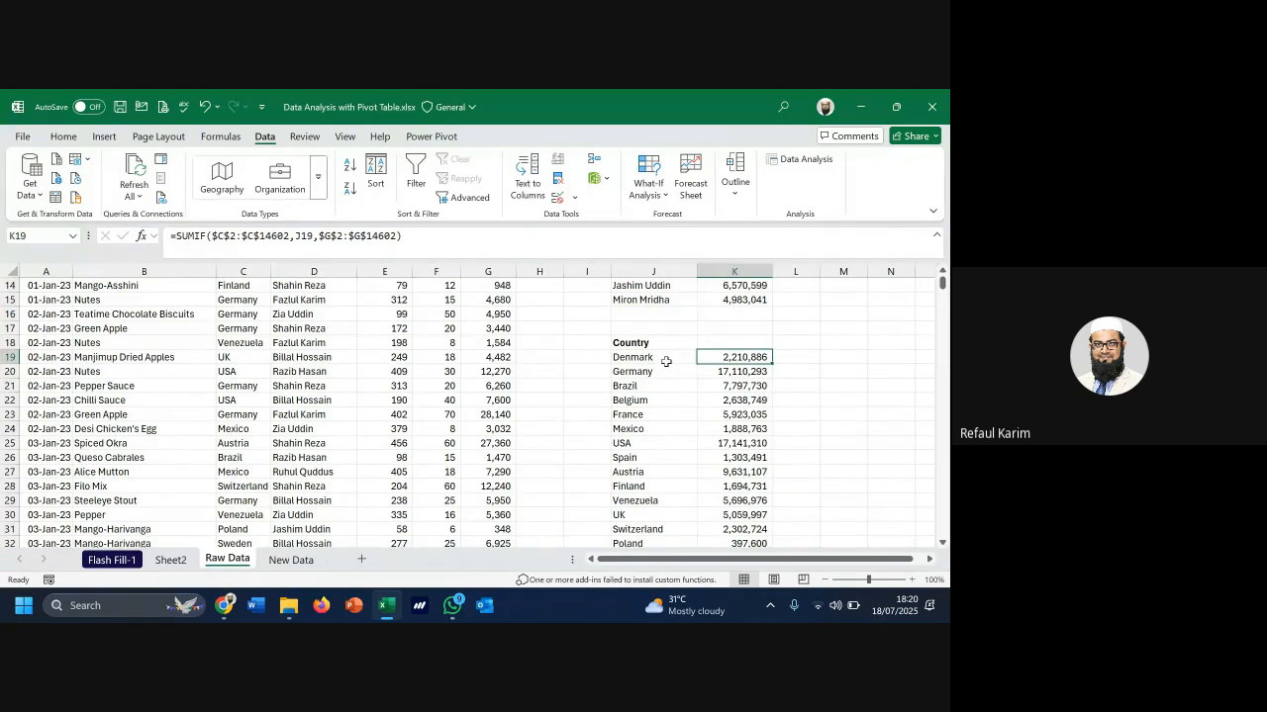
scroll(666, 360, "up", 3)
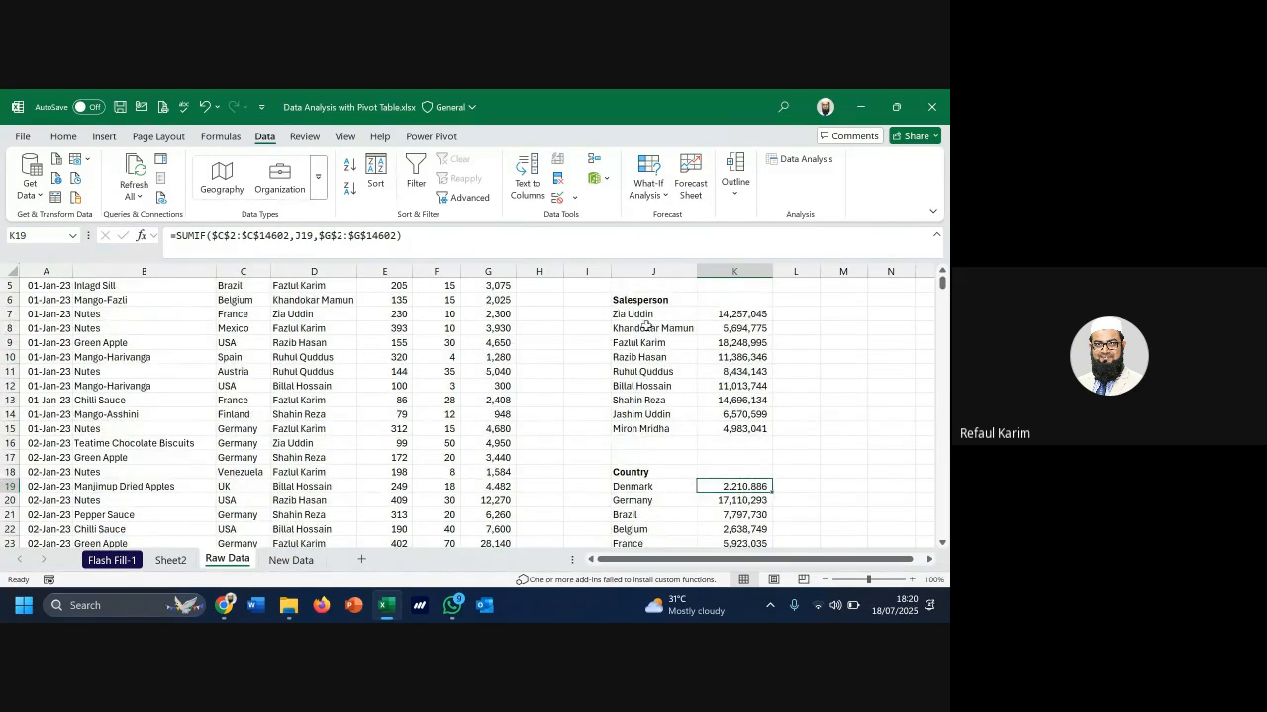
left_click_drag(664, 313, 658, 483)
scroll(692, 416, "down", 2)
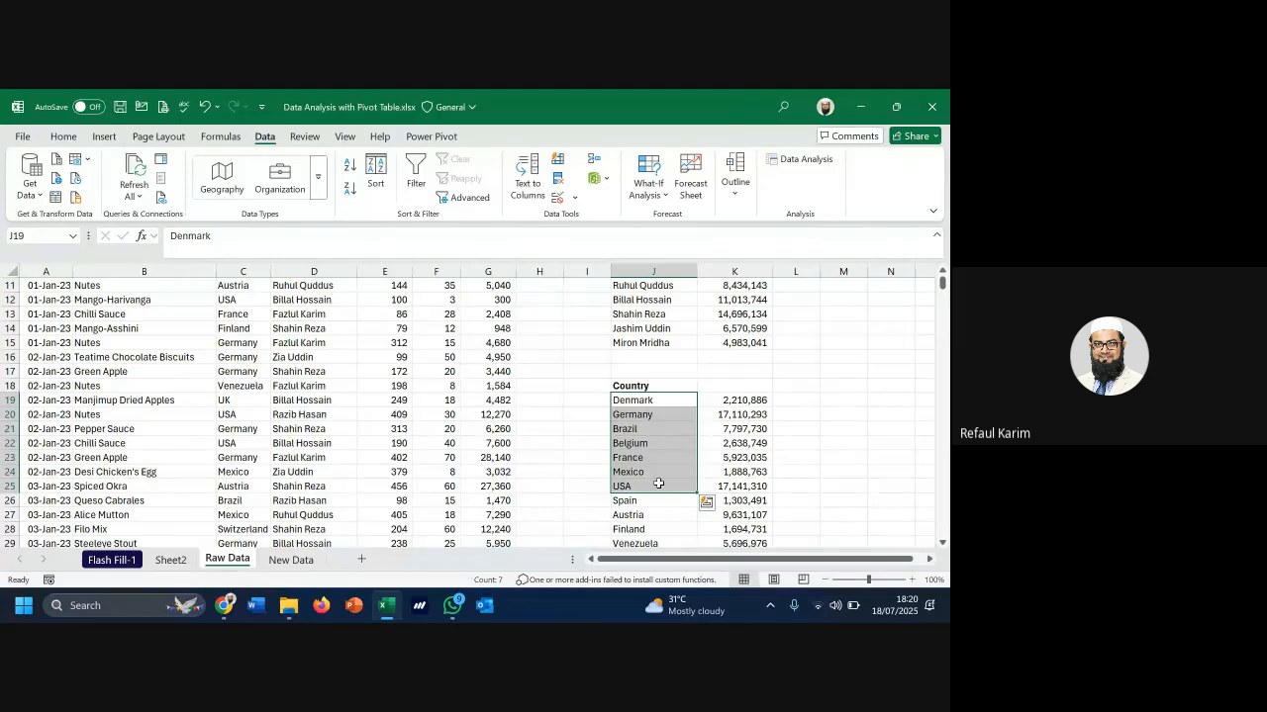
scroll(663, 465, "up", 1)
scroll(693, 471, "down", 1)
left_click(653, 415)
left_click(740, 420)
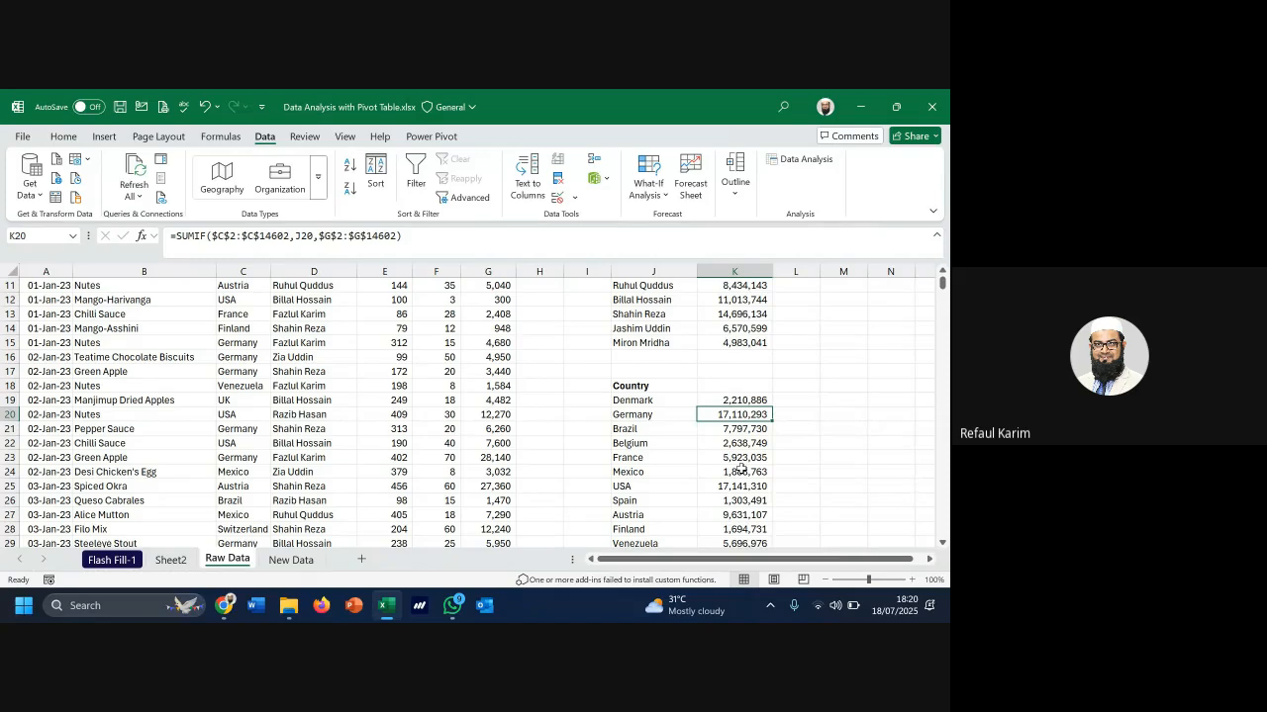
scroll(741, 469, "down", 1)
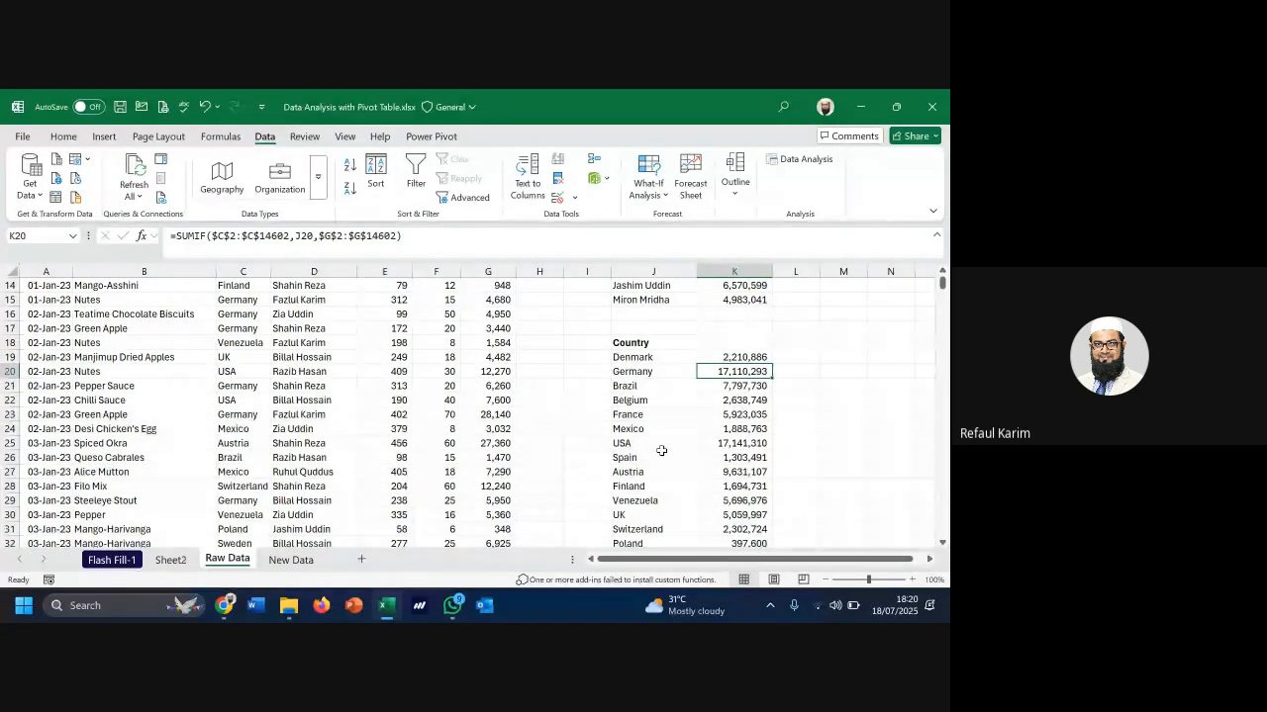
left_click(740, 446)
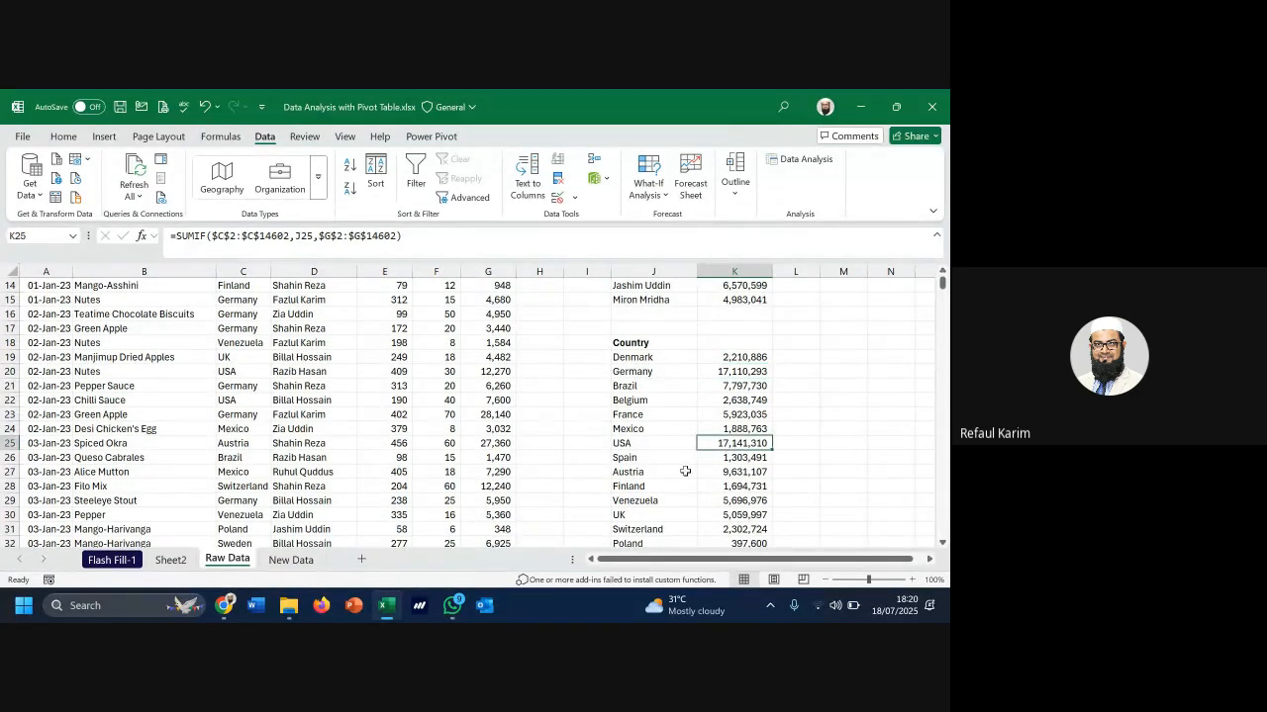
scroll(685, 471, "down", 5)
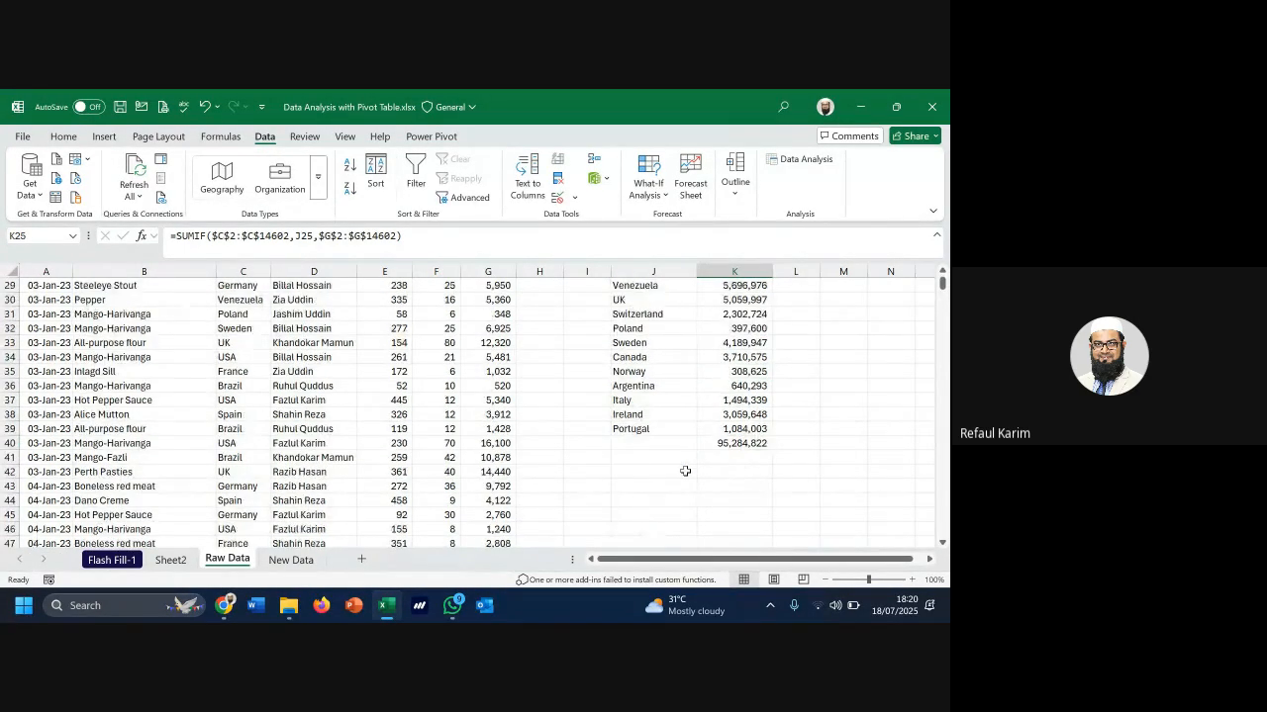
left_click(749, 374)
scroll(740, 400, "up", 5)
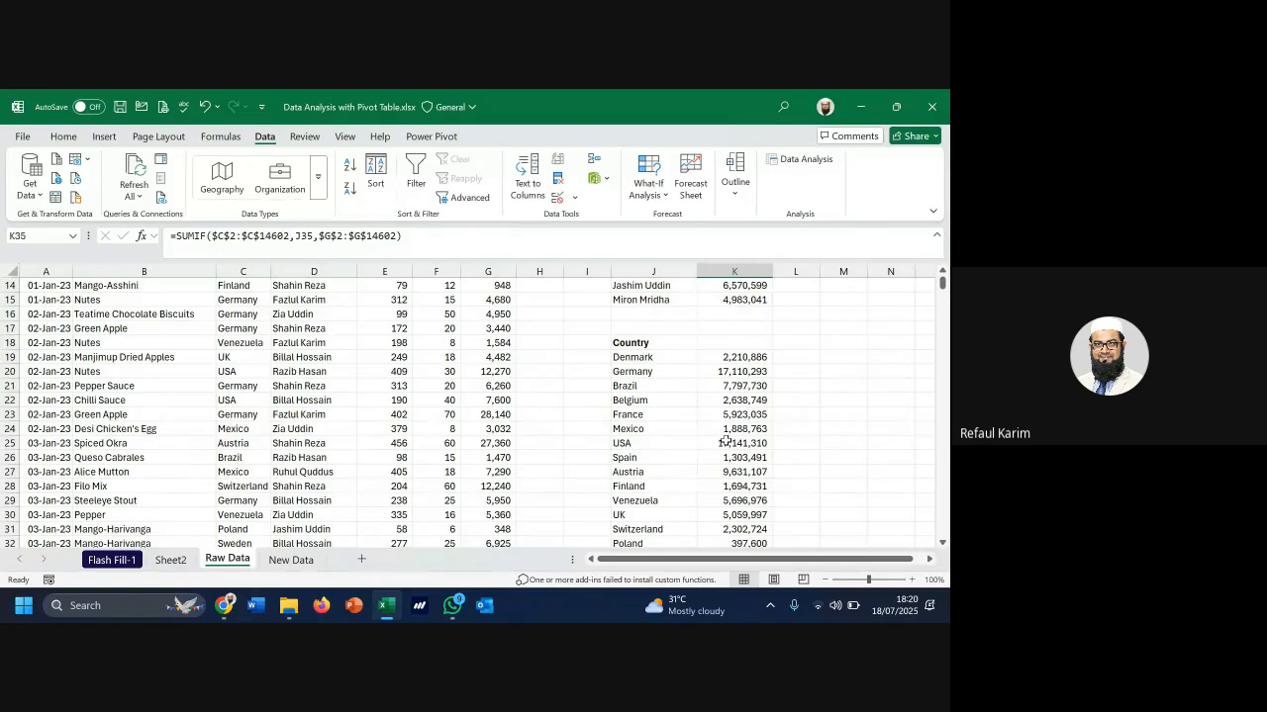
left_click(673, 359)
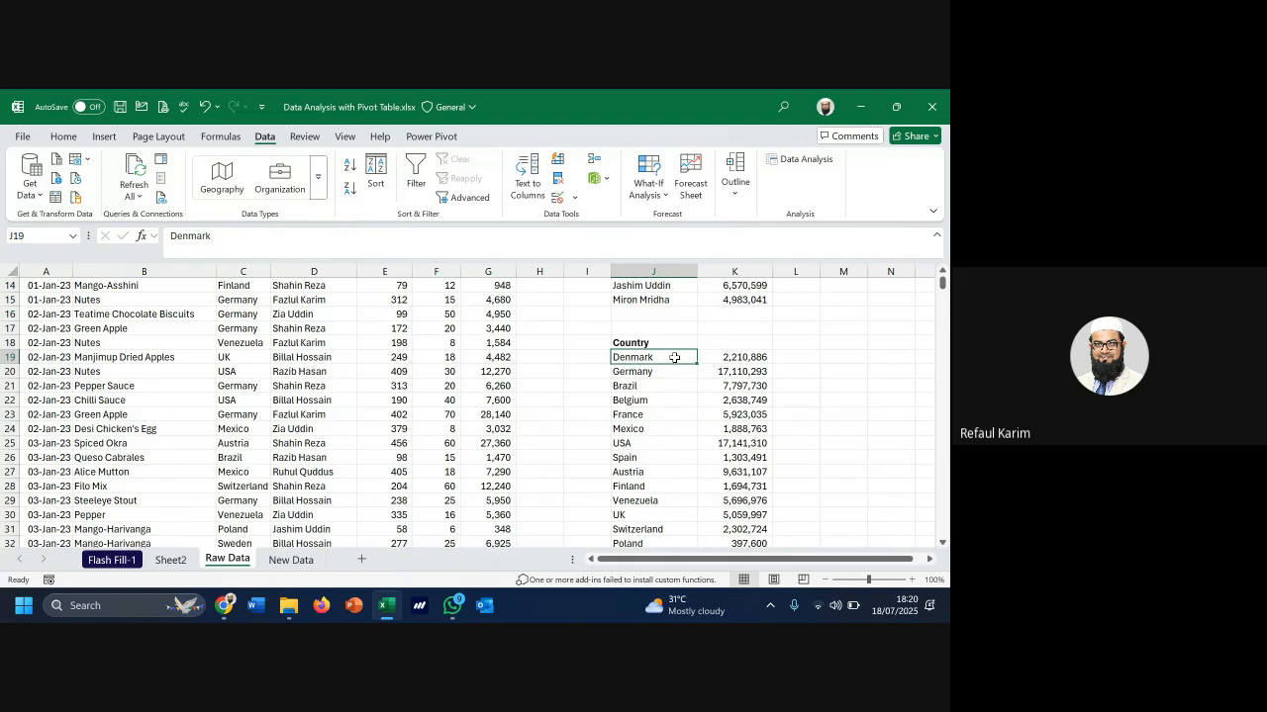
Select the salesperson name list, then cell K18 beside the Country heading
left_click_drag(674, 358, 653, 516)
left_click_drag(726, 324, 762, 342)
left_click_drag(536, 328, 889, 332)
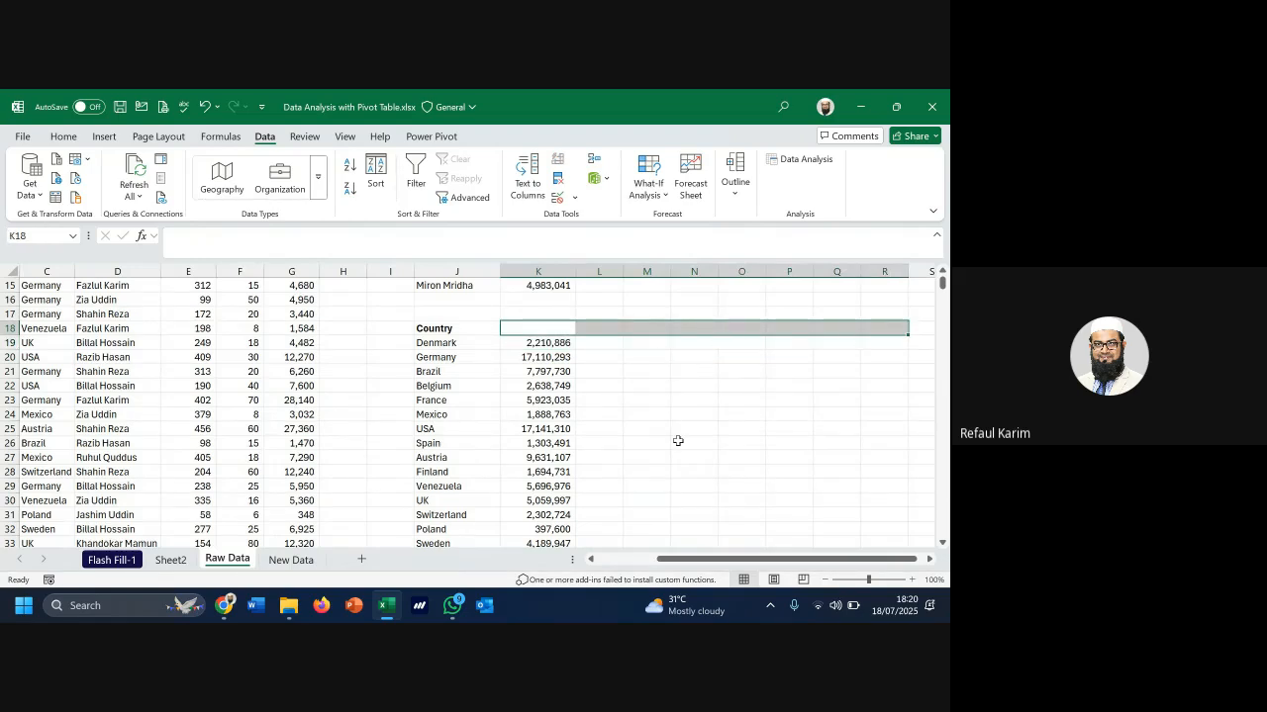
scroll(678, 440, "up", 4)
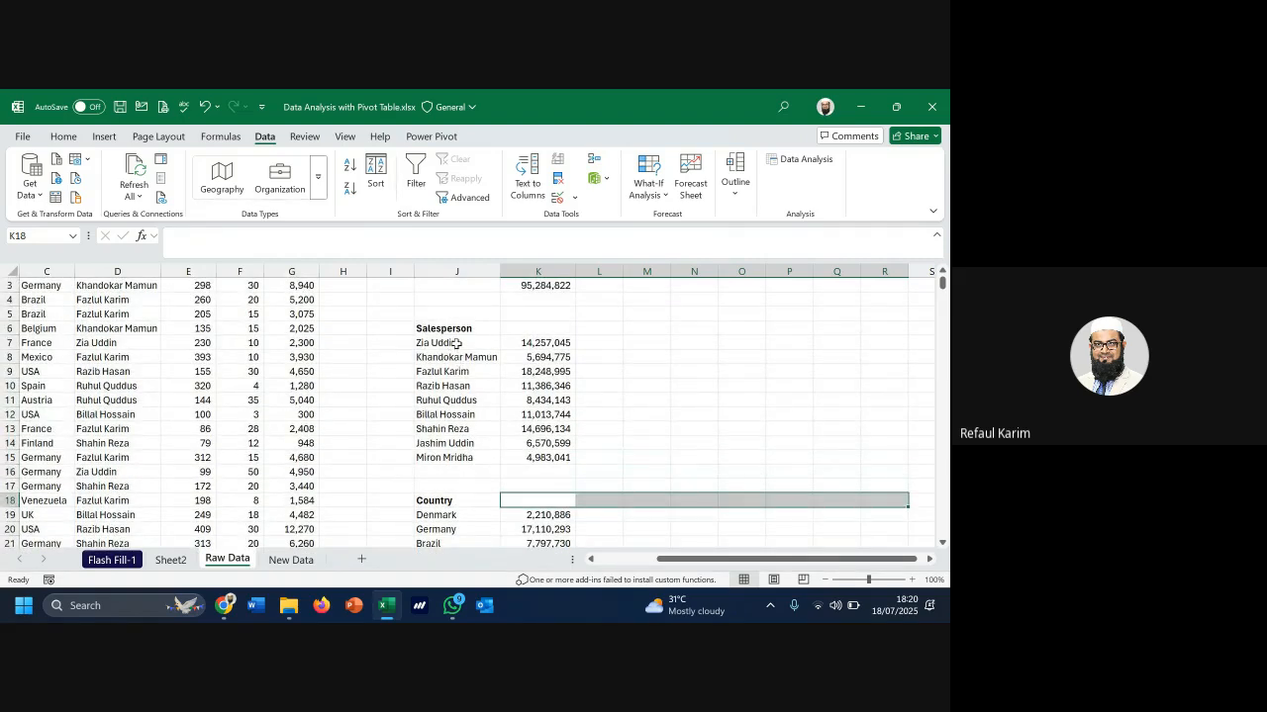
left_click_drag(455, 344, 453, 444)
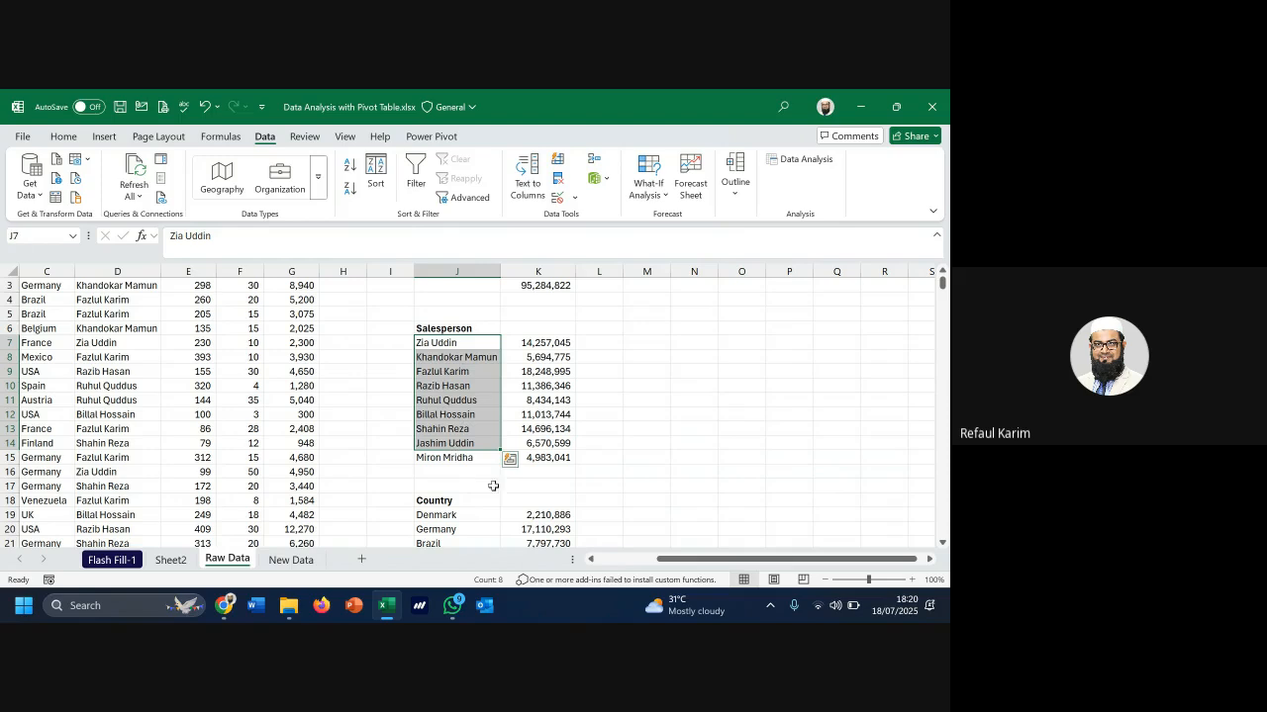
left_click_drag(534, 501, 866, 501)
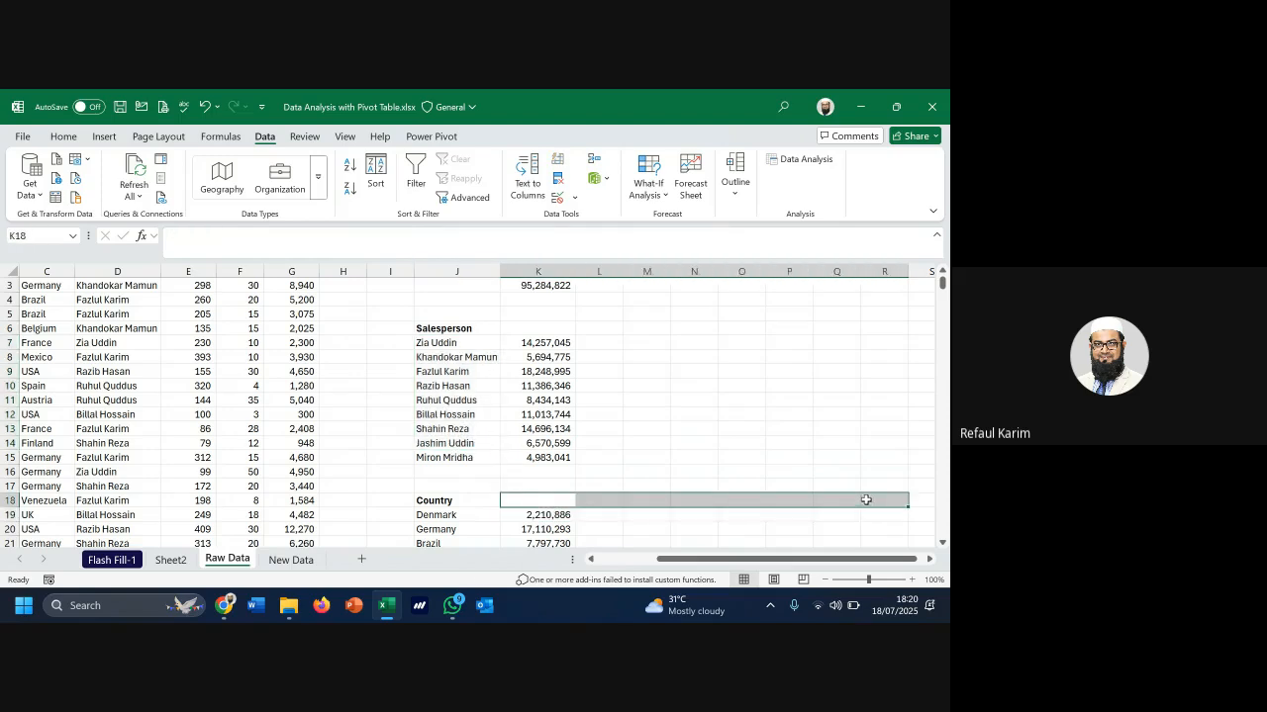
left_click(528, 499)
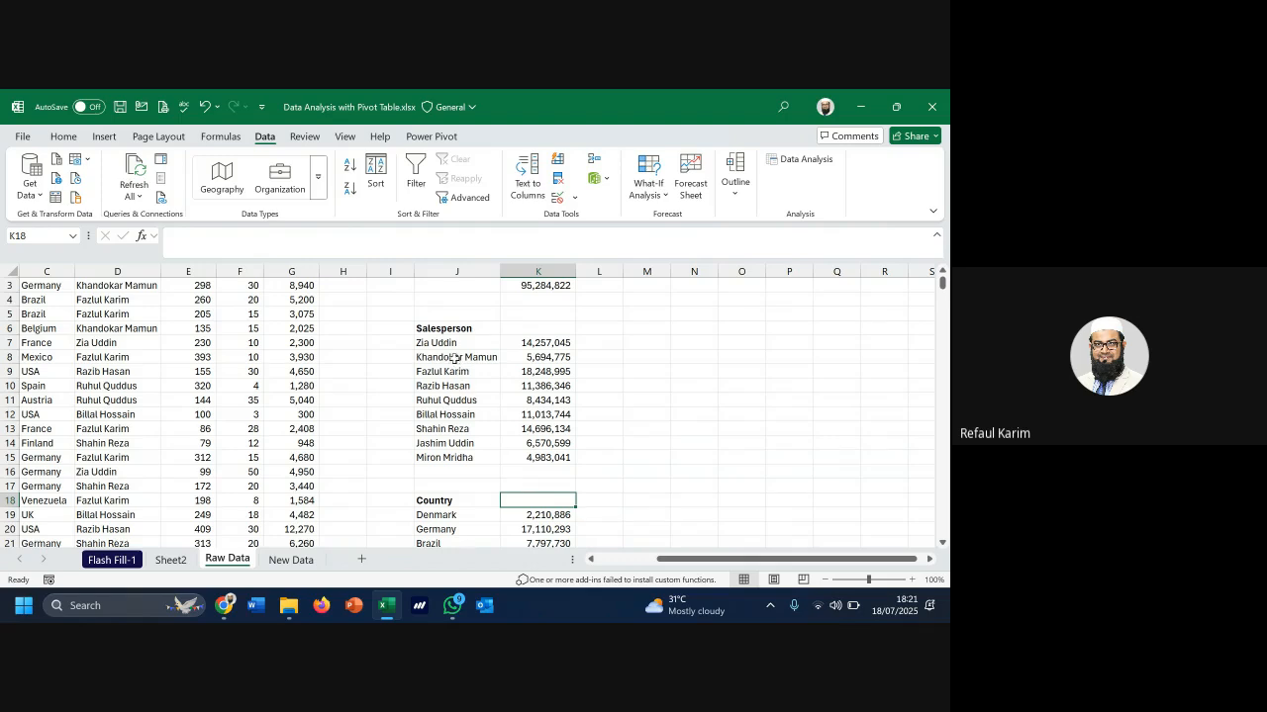
left_click_drag(450, 343, 452, 457)
left_click(531, 497)
Enter =TRANSPOSE(J7:J15) in K18 so the names spill across row 18
type("=tr")
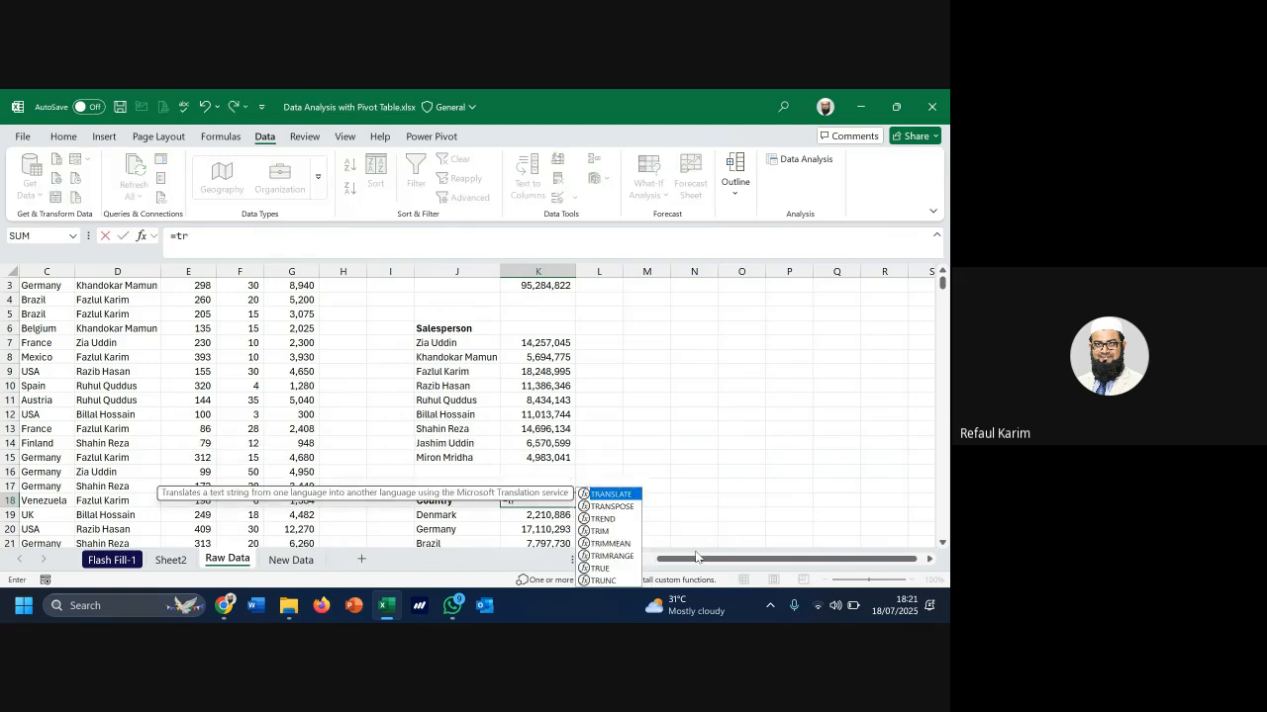
key("Down")
key("Tab")
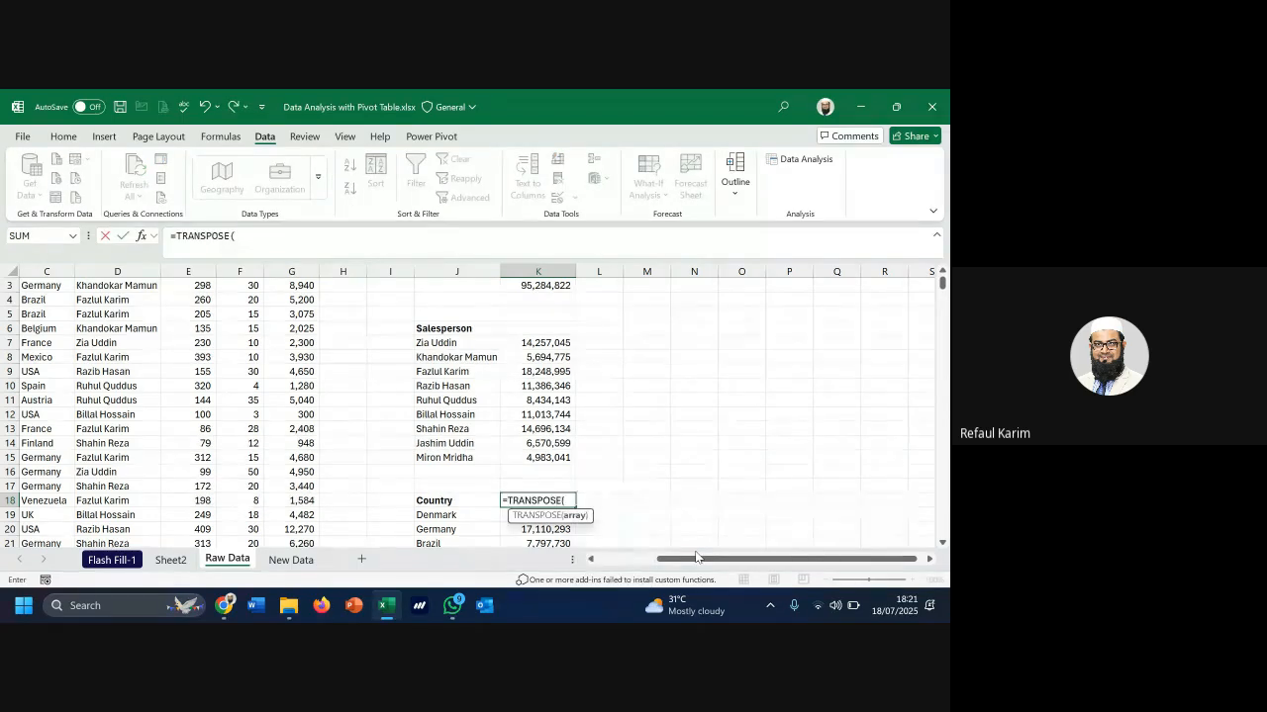
key("Up")
key("Left")
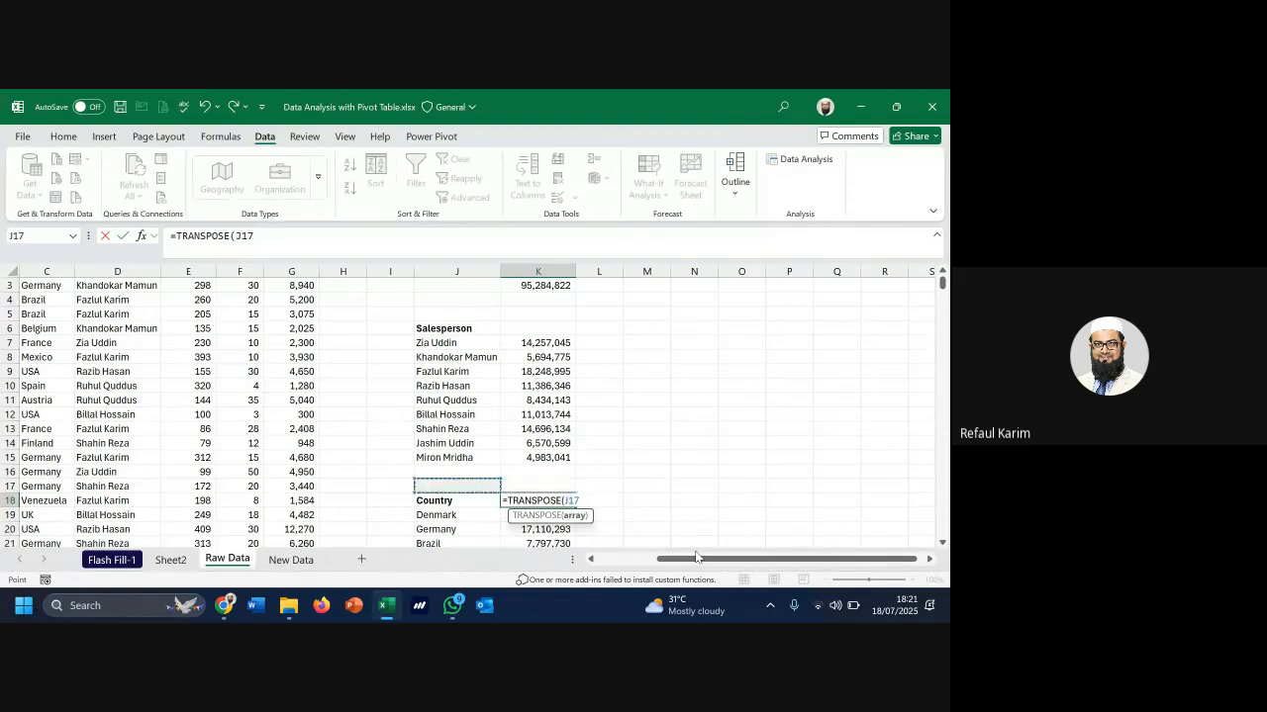
key("Up")
key("Up")
key("Up")
key("Up")
key("Up")
key("Up")
key("Up")
key("Up")
key("Up")
key("Up")
key("shift+Down")
key("shift+Down")
key("shift+Down")
key("shift+Down")
key("shift+Down")
key("shift+Down")
key("shift+Down")
key("shift+Down")
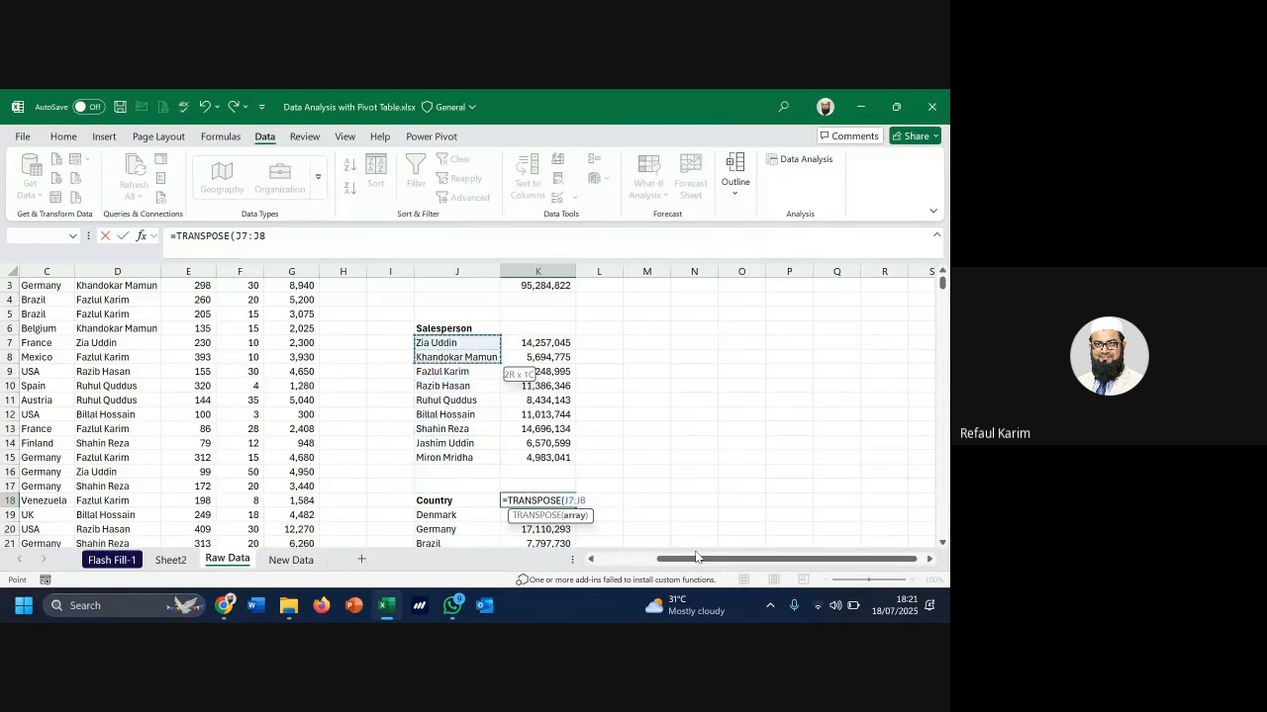
key("Return")
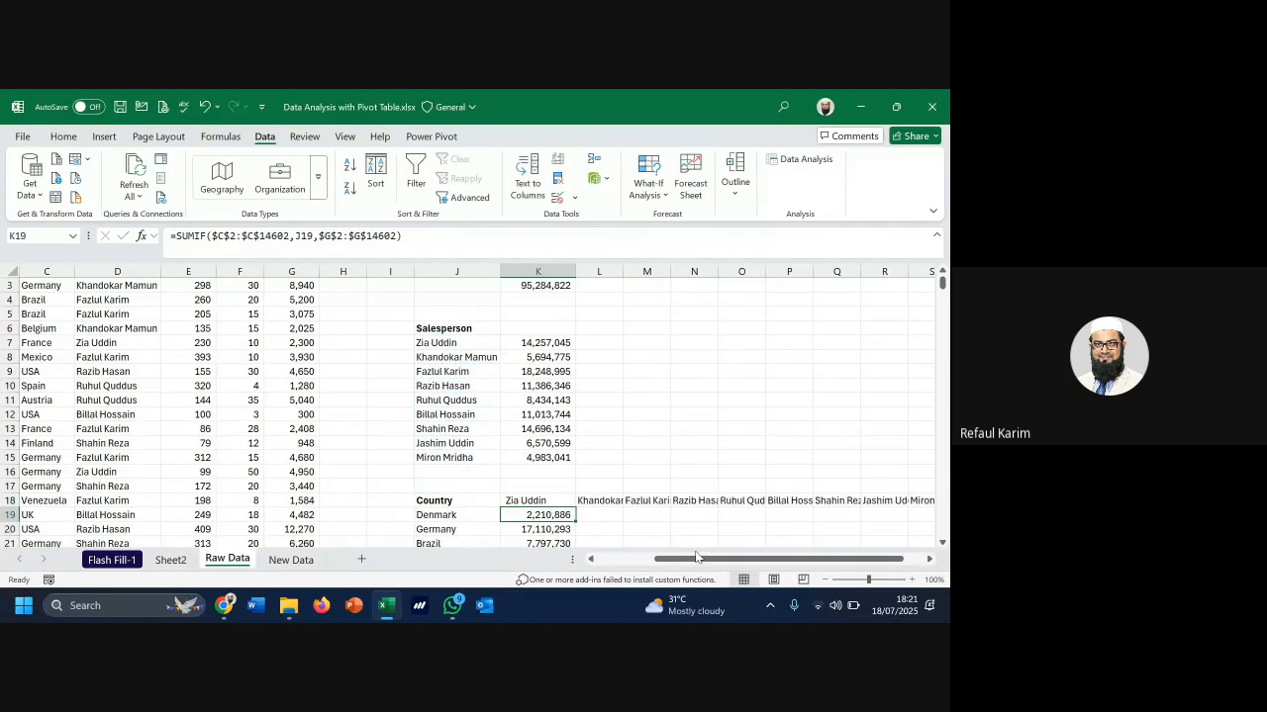
Autofit columns K through S to show the full transposed names
key("Up")
key("Right")
key("Right")
key("Right")
key("Right")
key("Right")
key("Right")
key("Right")
key("Right")
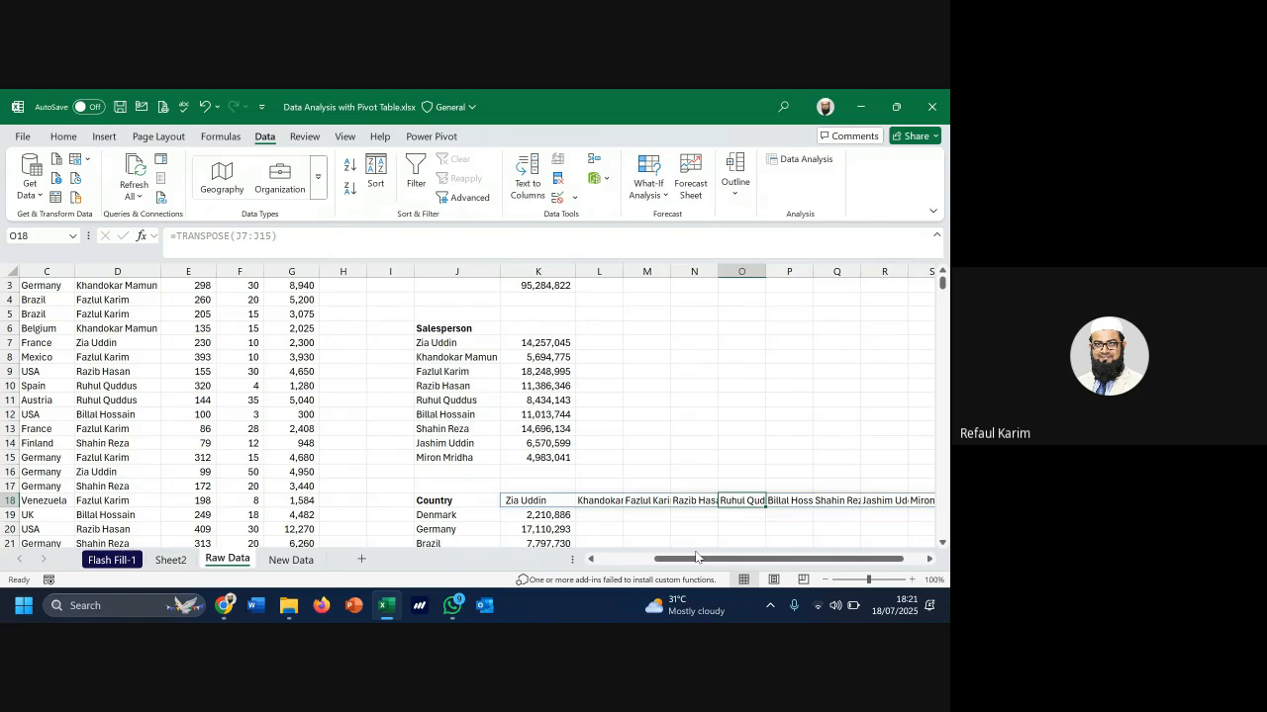
key("Right")
key("Right")
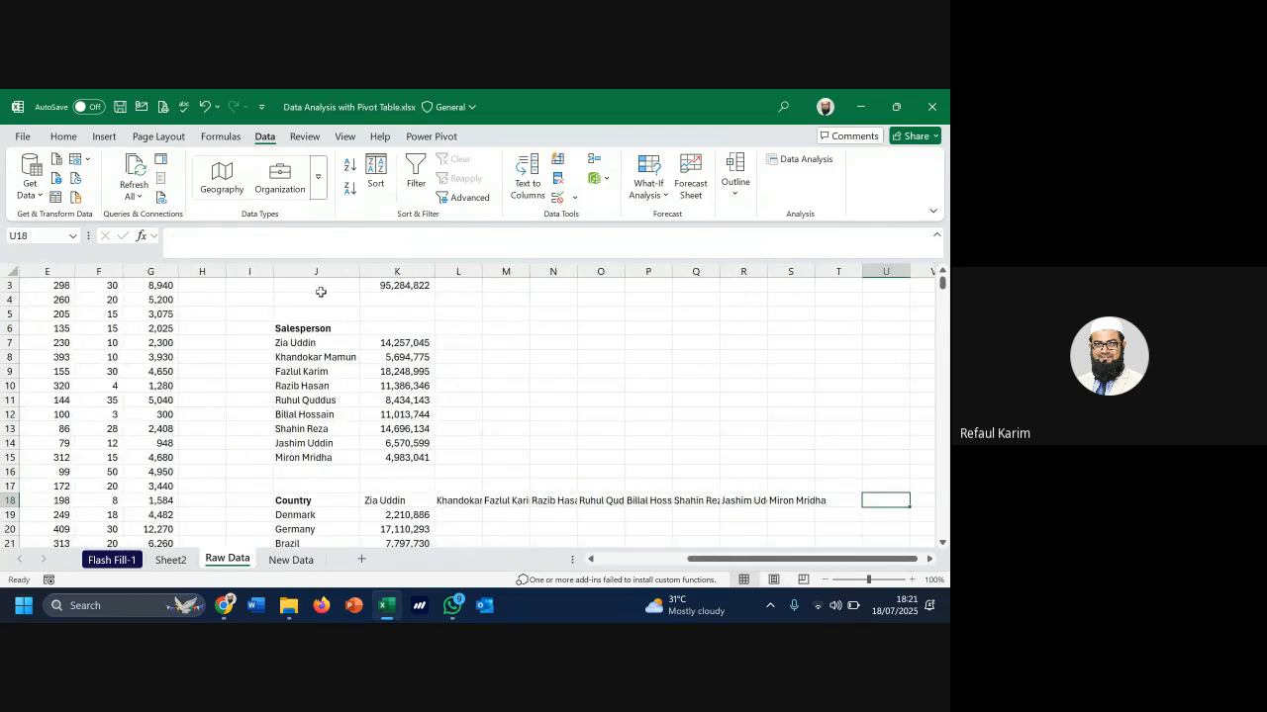
left_click_drag(396, 271, 777, 271)
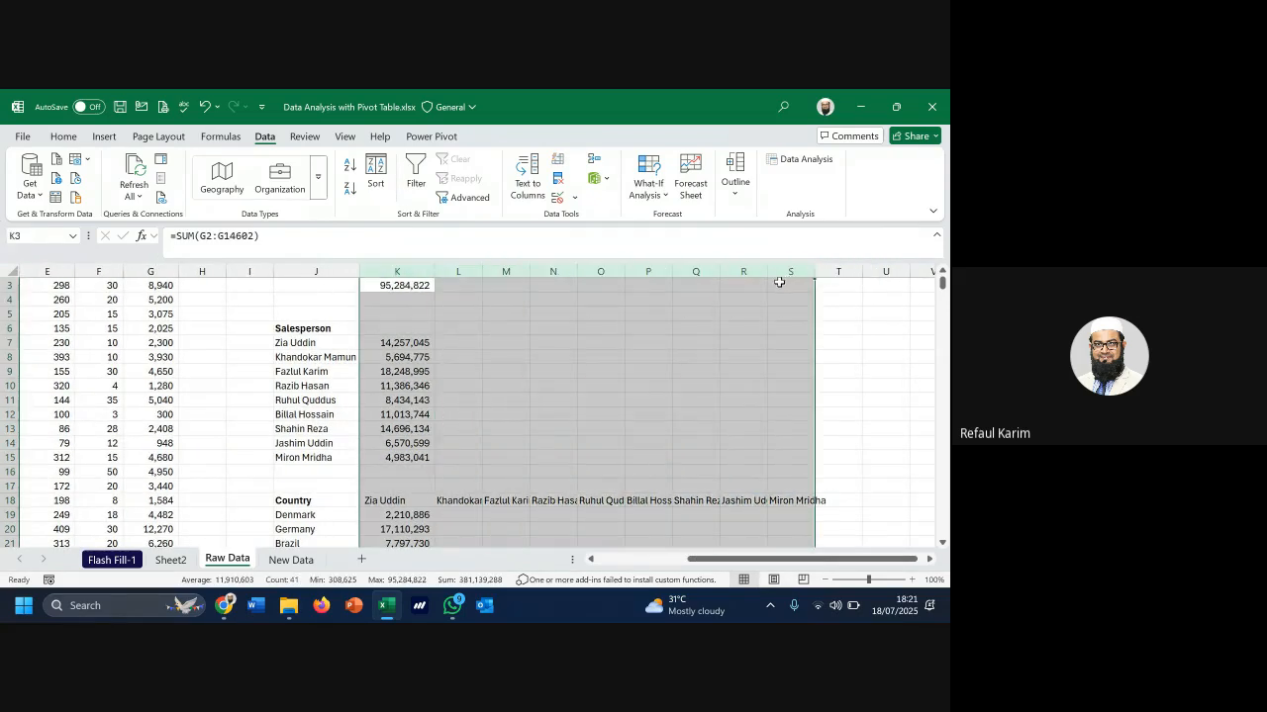
double_click(768, 269)
left_click(744, 531)
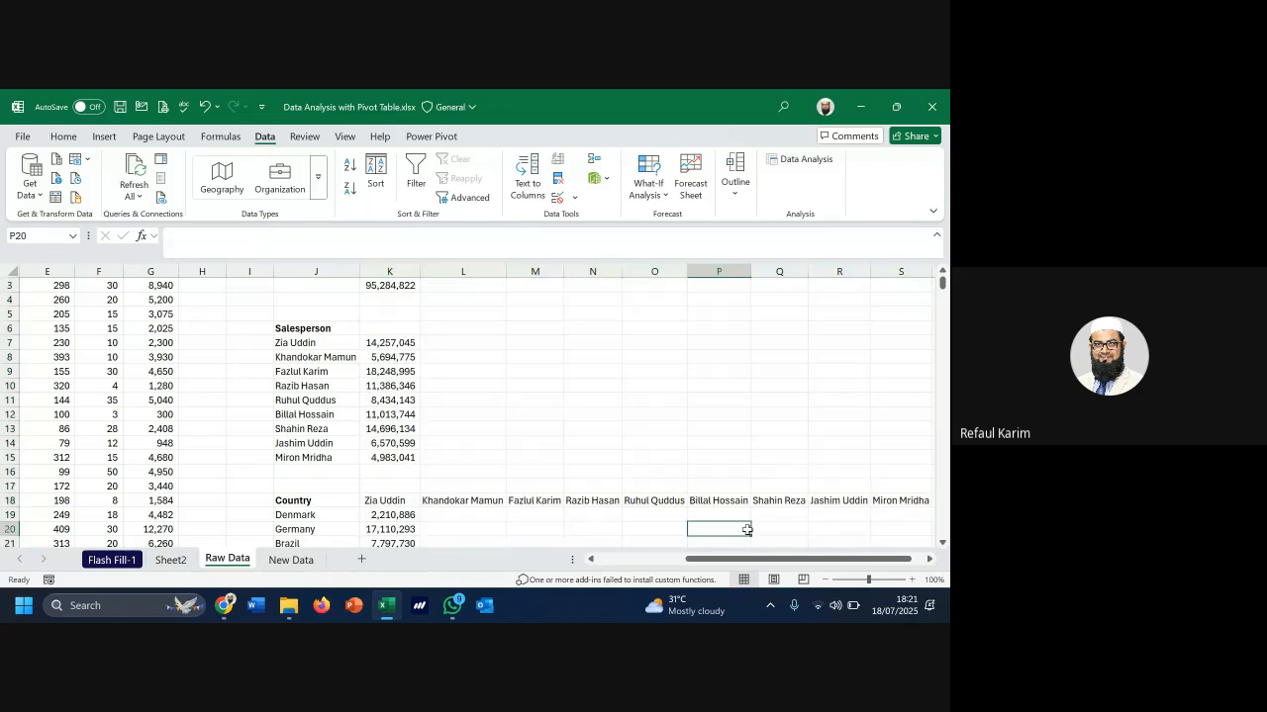
Select the spilled names K18:S18 and delete the TRANSPOSE formula
scroll(714, 531, "down", 1)
scroll(714, 531, "down", 1)
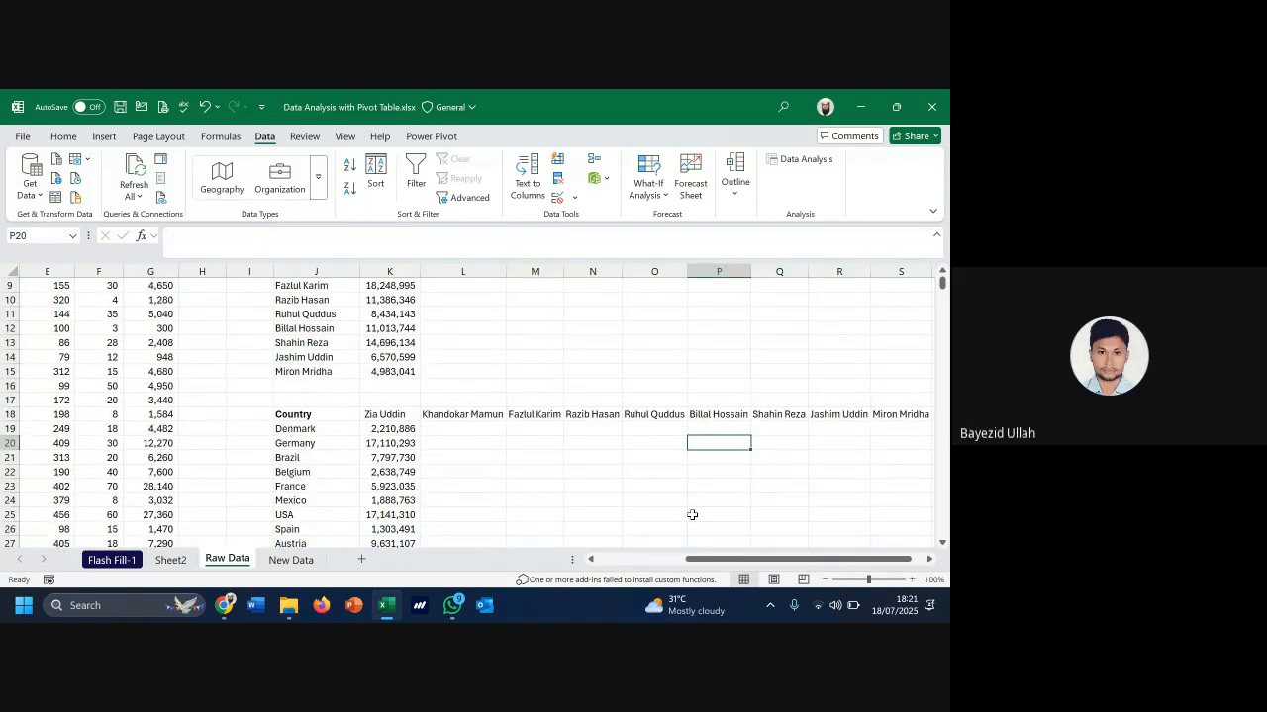
scroll(692, 514, "up", 2)
left_click_drag(316, 344, 318, 459)
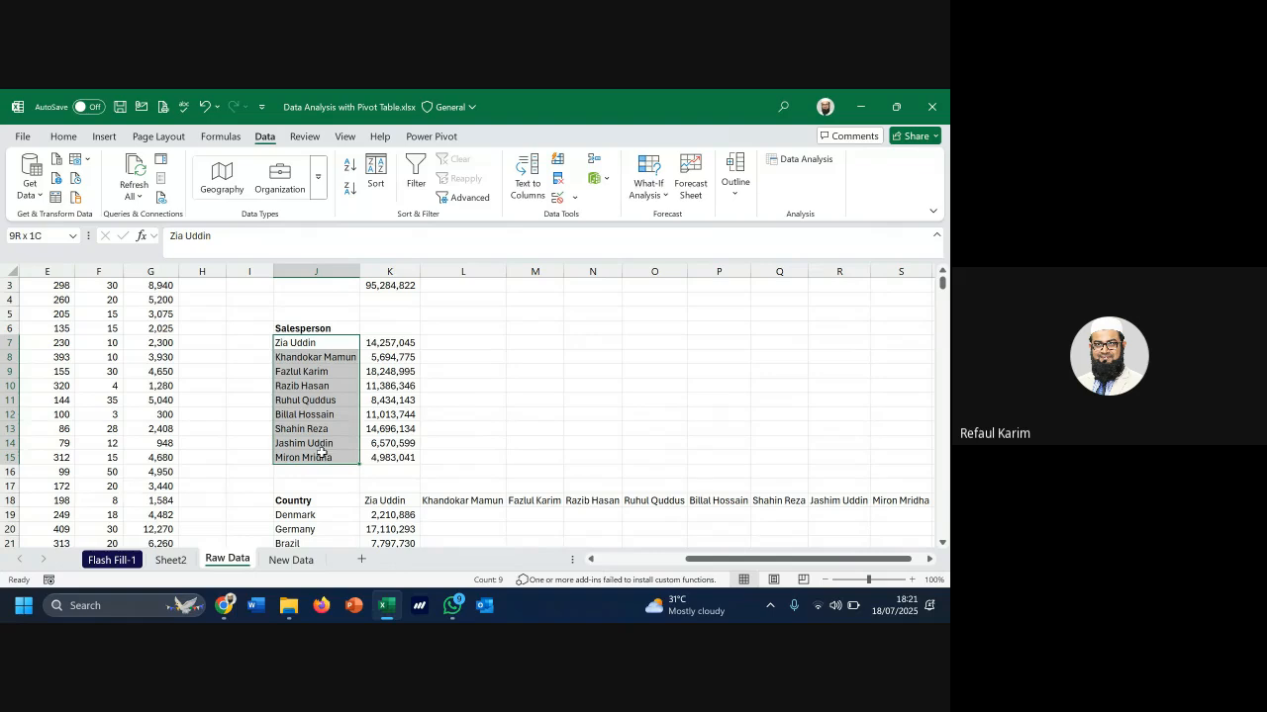
left_click_drag(413, 504, 908, 500)
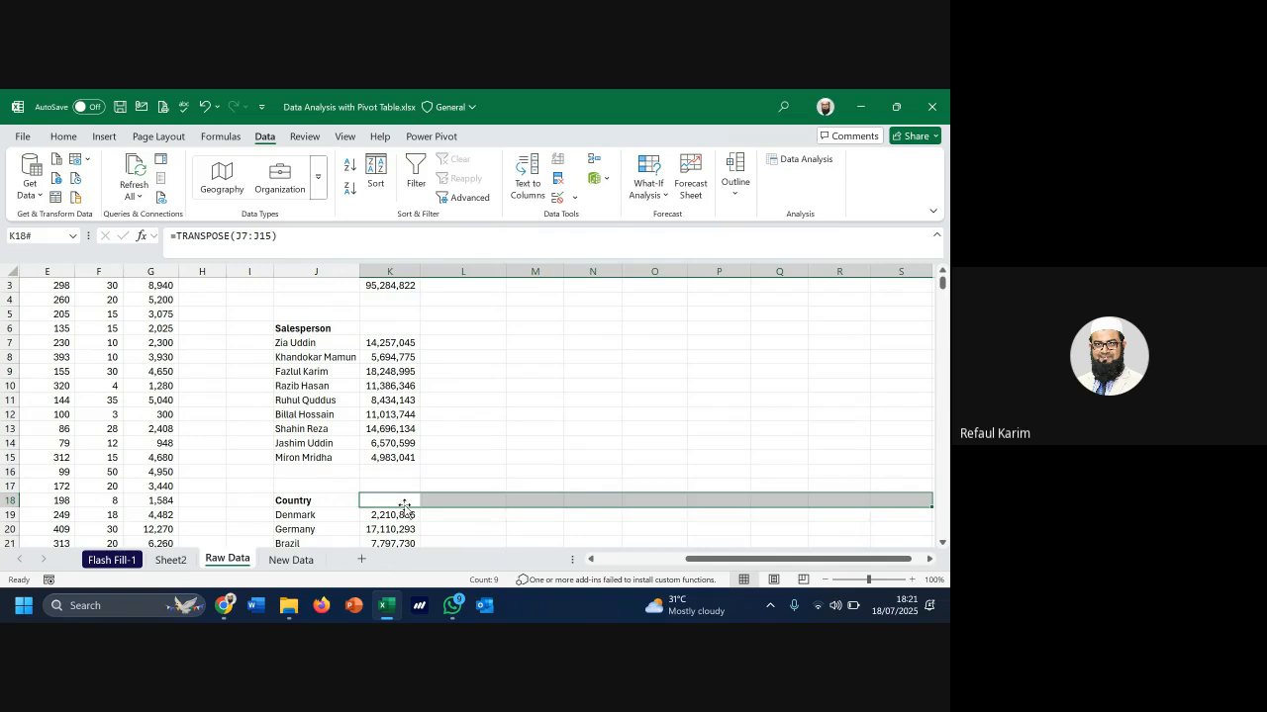
key("Delete")
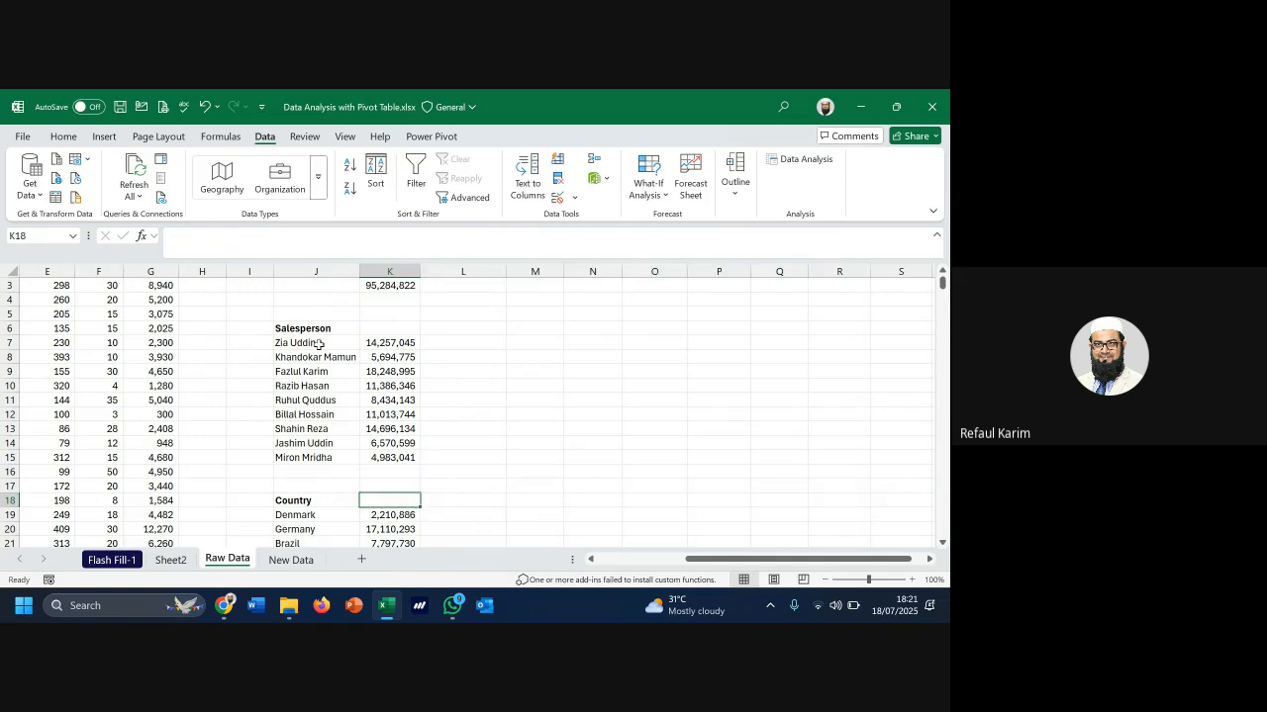
Copy the nine salesperson names and try Paste Special's Transpose option, then cancel
left_click_drag(319, 343, 304, 458)
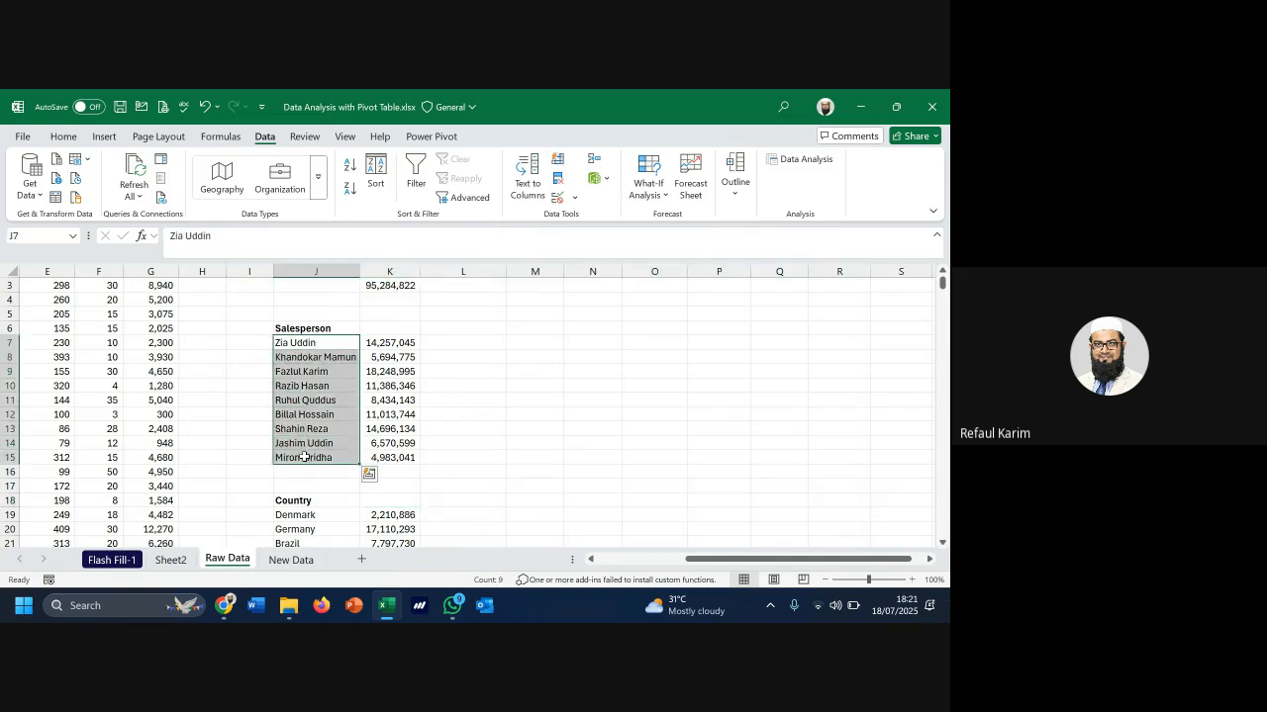
key("ctrl+c")
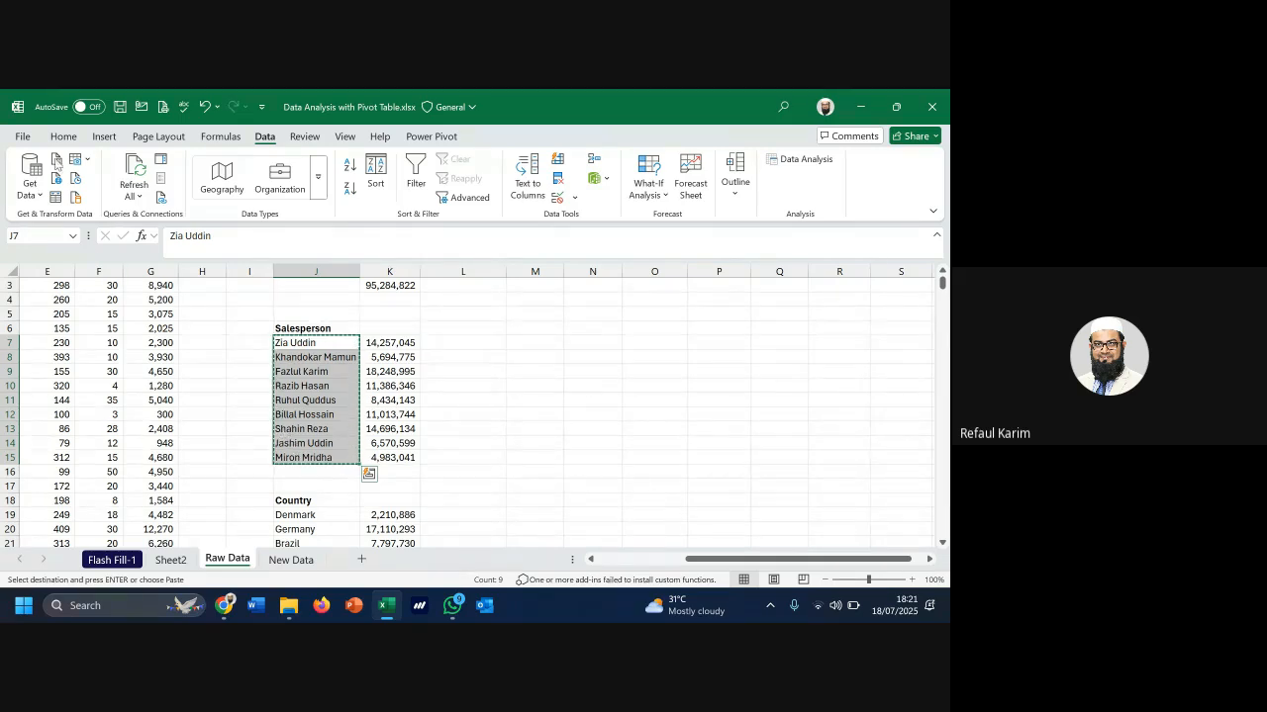
left_click(57, 141)
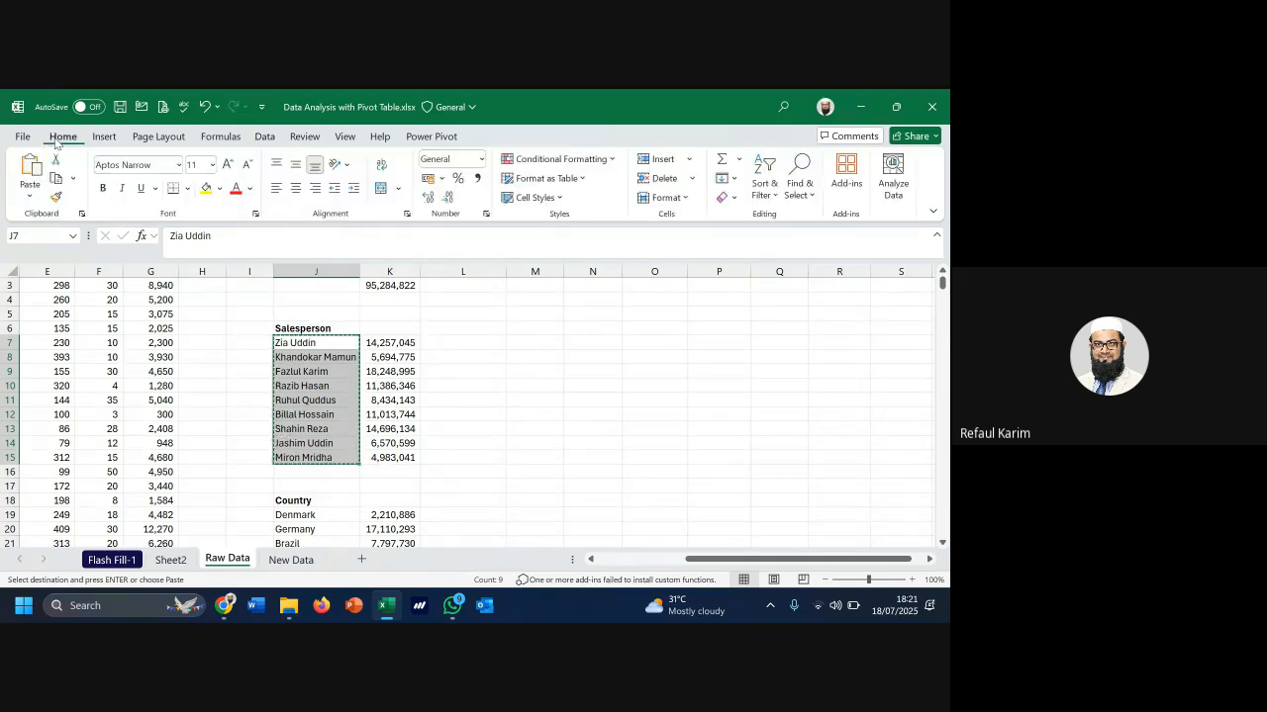
left_click(29, 198)
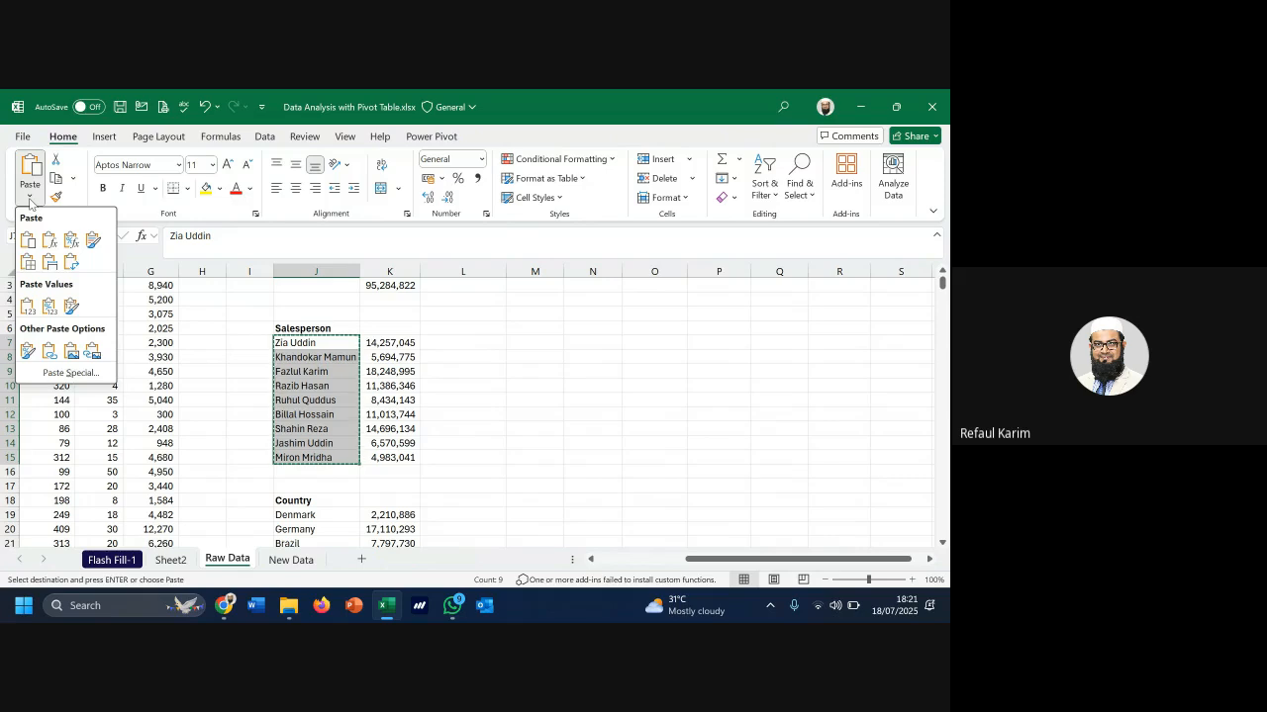
left_click(70, 373)
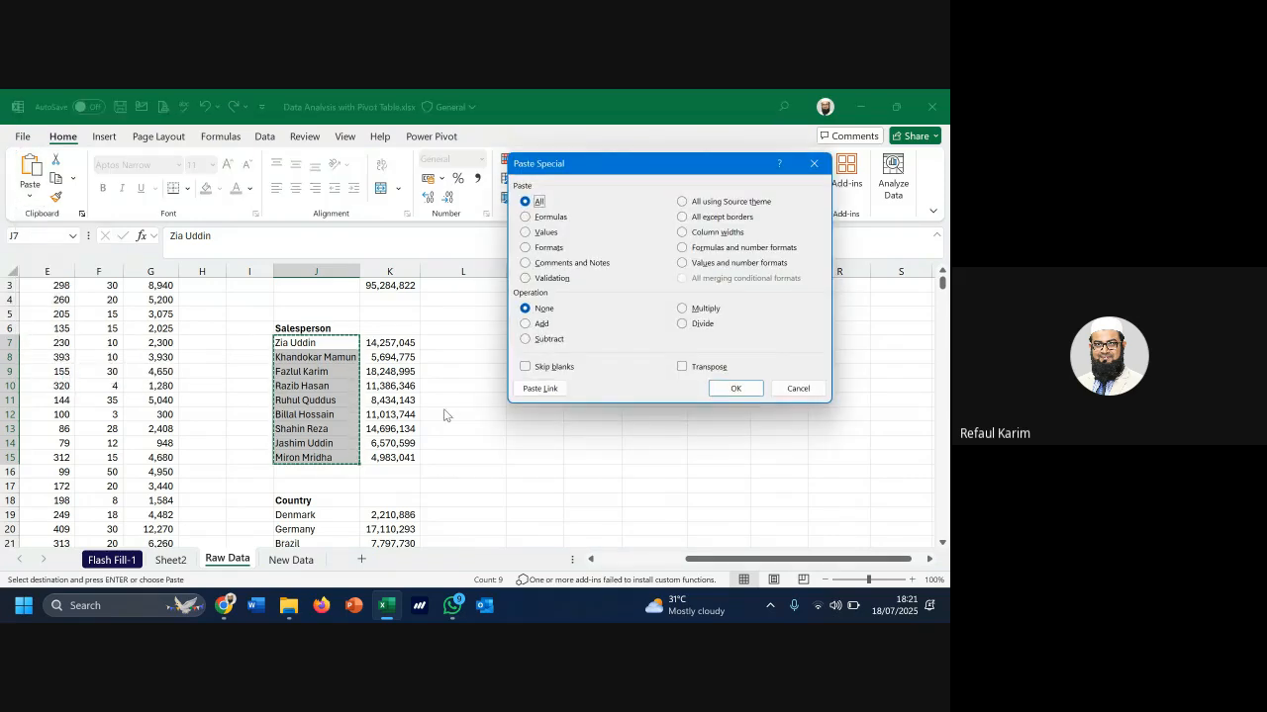
left_click(690, 373)
left_click(804, 387)
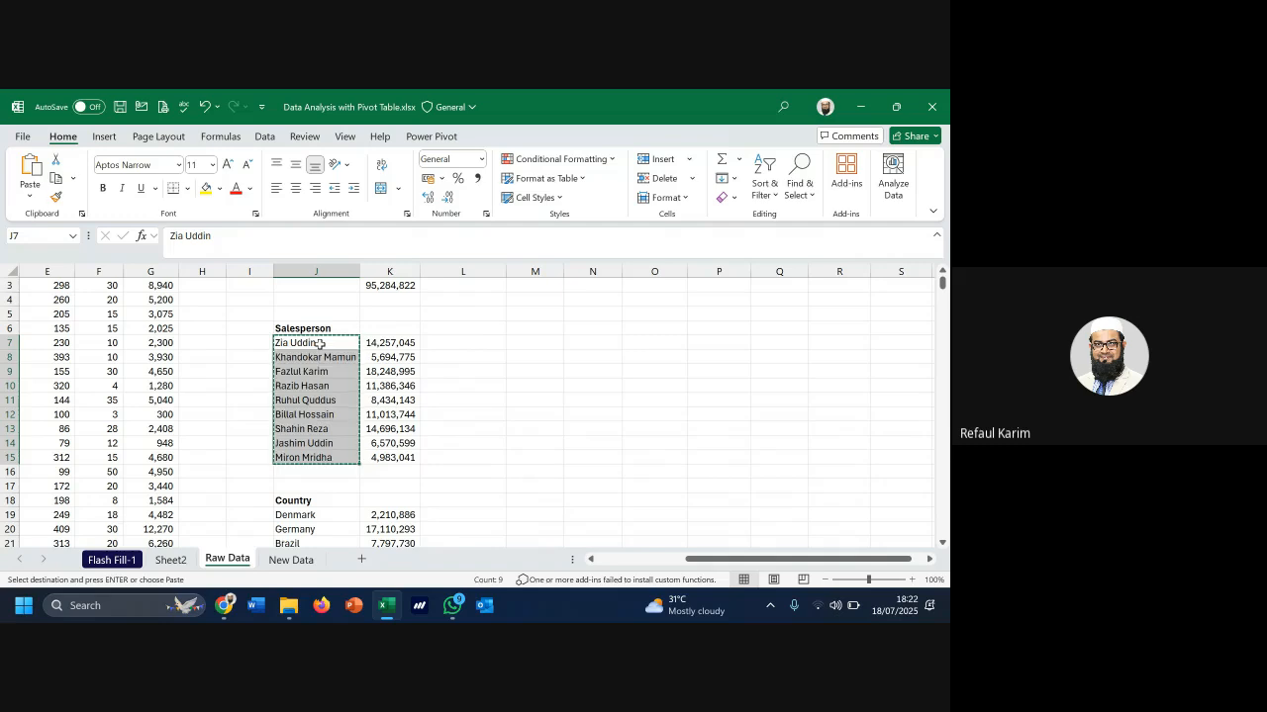
Paste the names at K18, then undo the vertical paste
left_click_drag(319, 343, 315, 460)
left_click(391, 503)
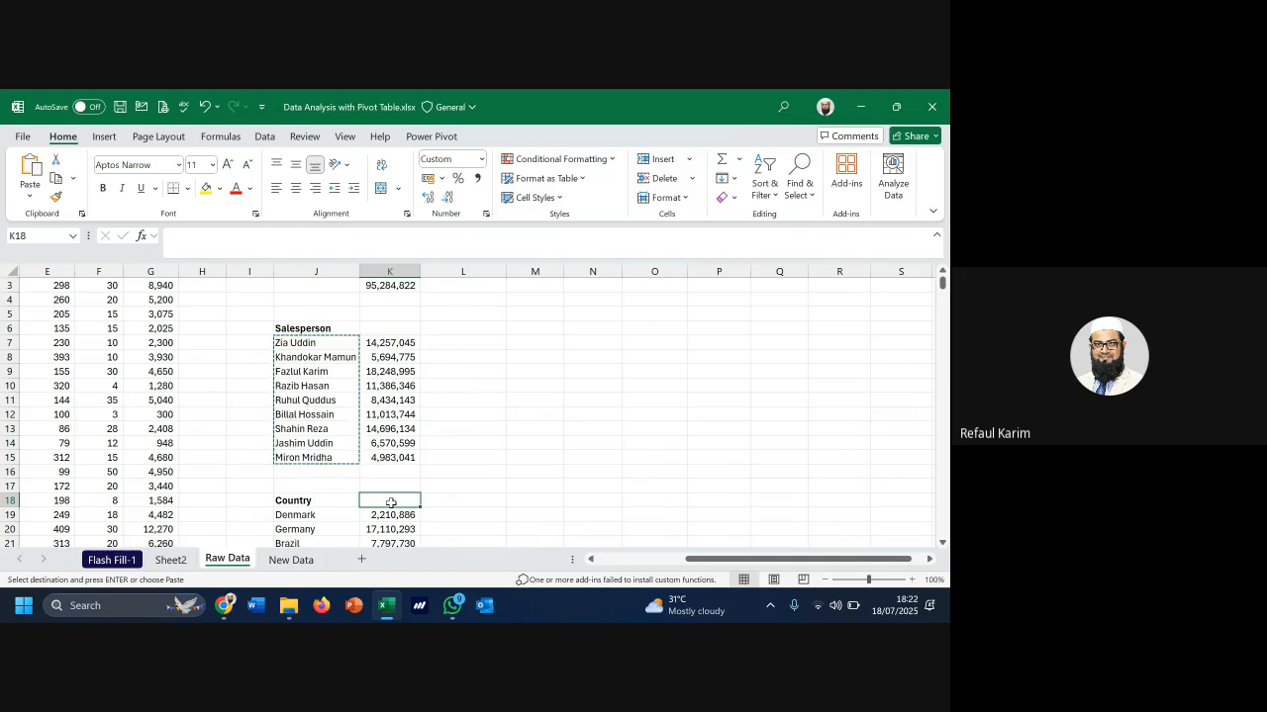
key("ctrl+v")
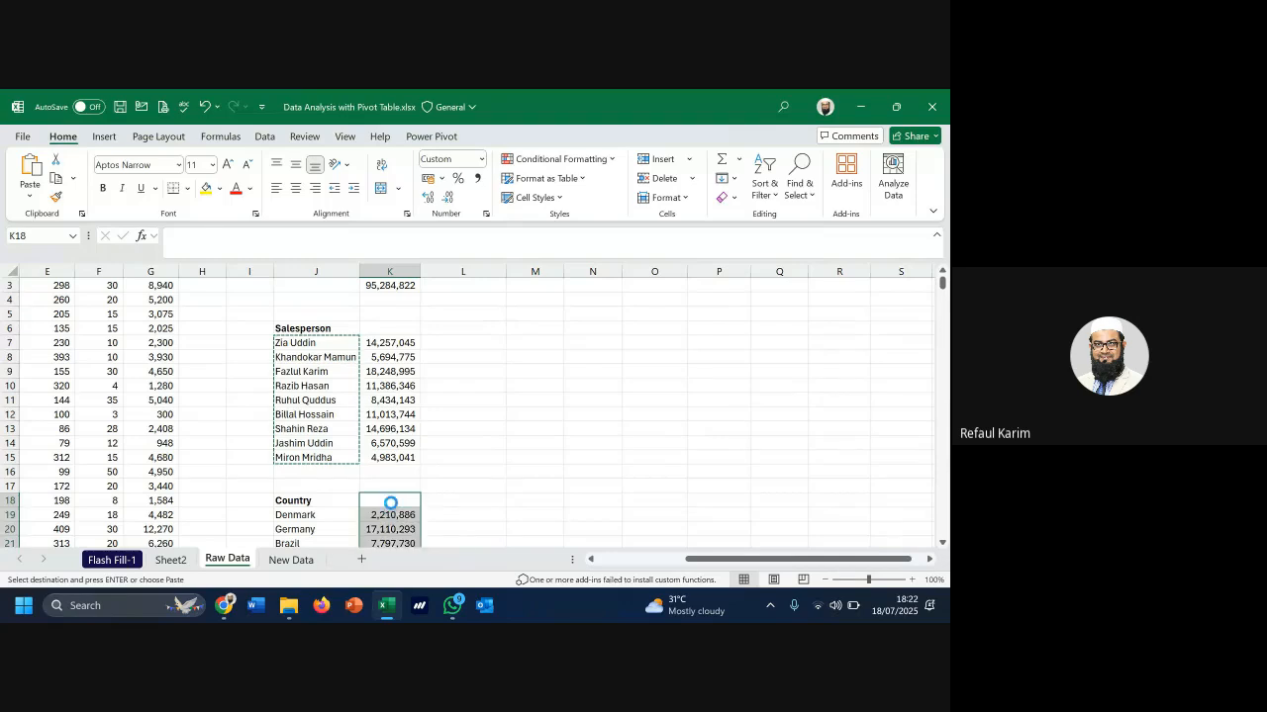
scroll(451, 498, "down", 4)
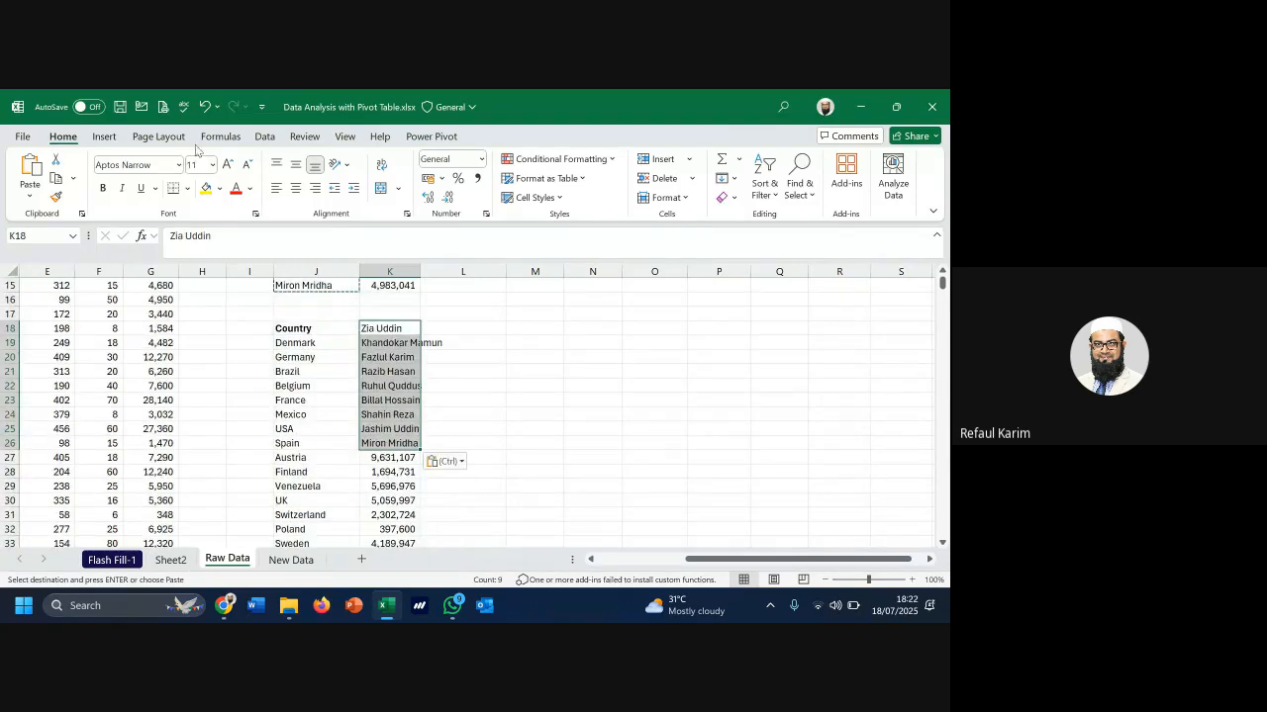
left_click(205, 107)
scroll(353, 332, "up", 2)
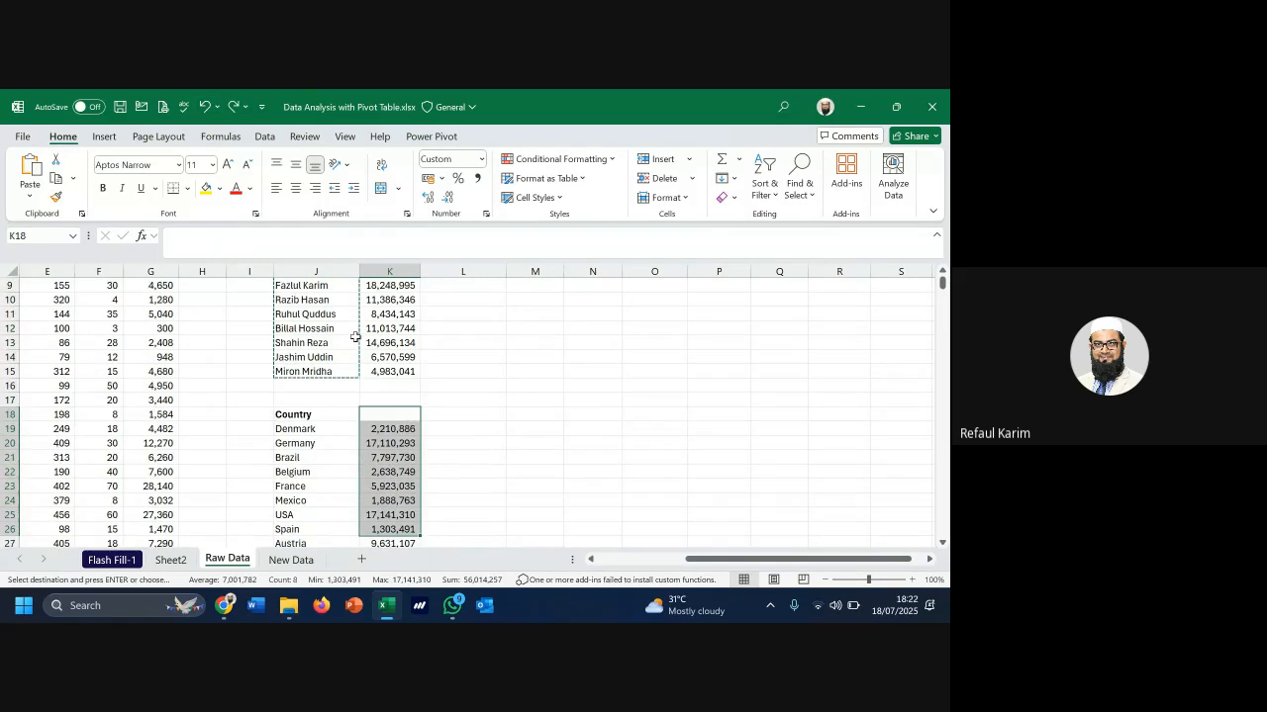
Paste Special the names into K18 with Transpose ticked, spreading them across row 18
left_click(398, 418)
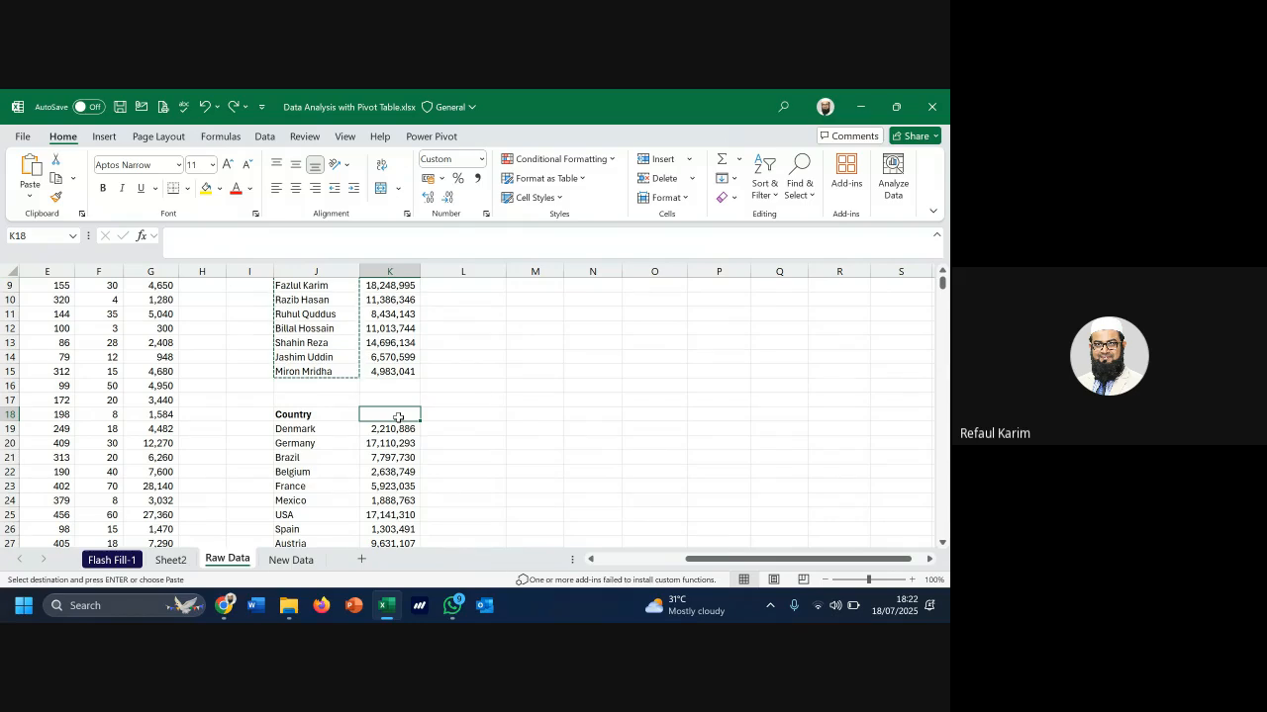
left_click(30, 194)
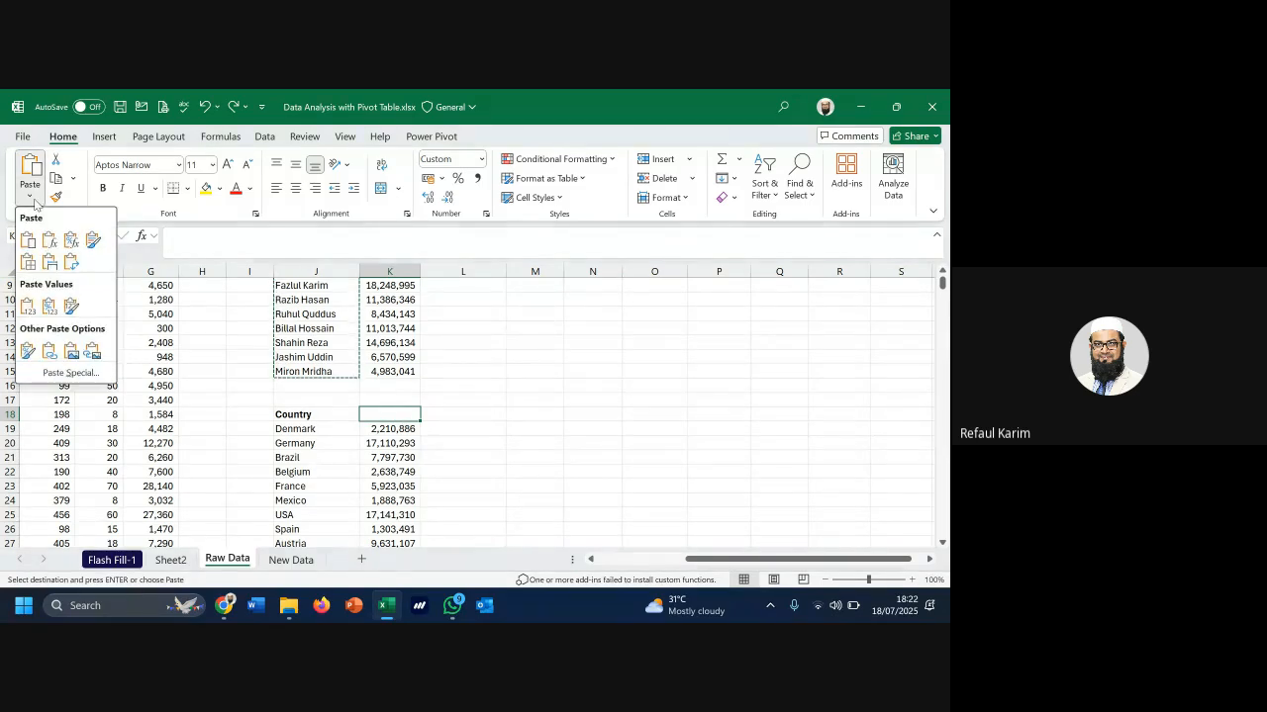
left_click(81, 377)
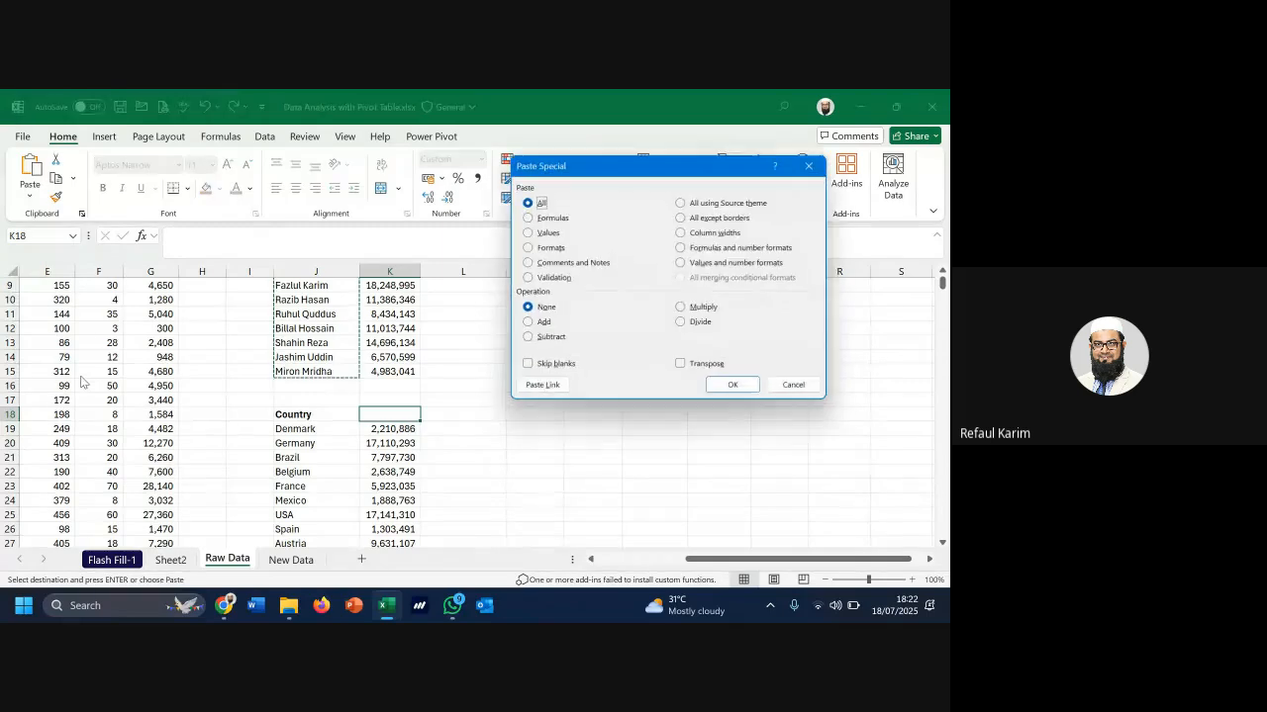
left_click_drag(626, 170, 590, 140)
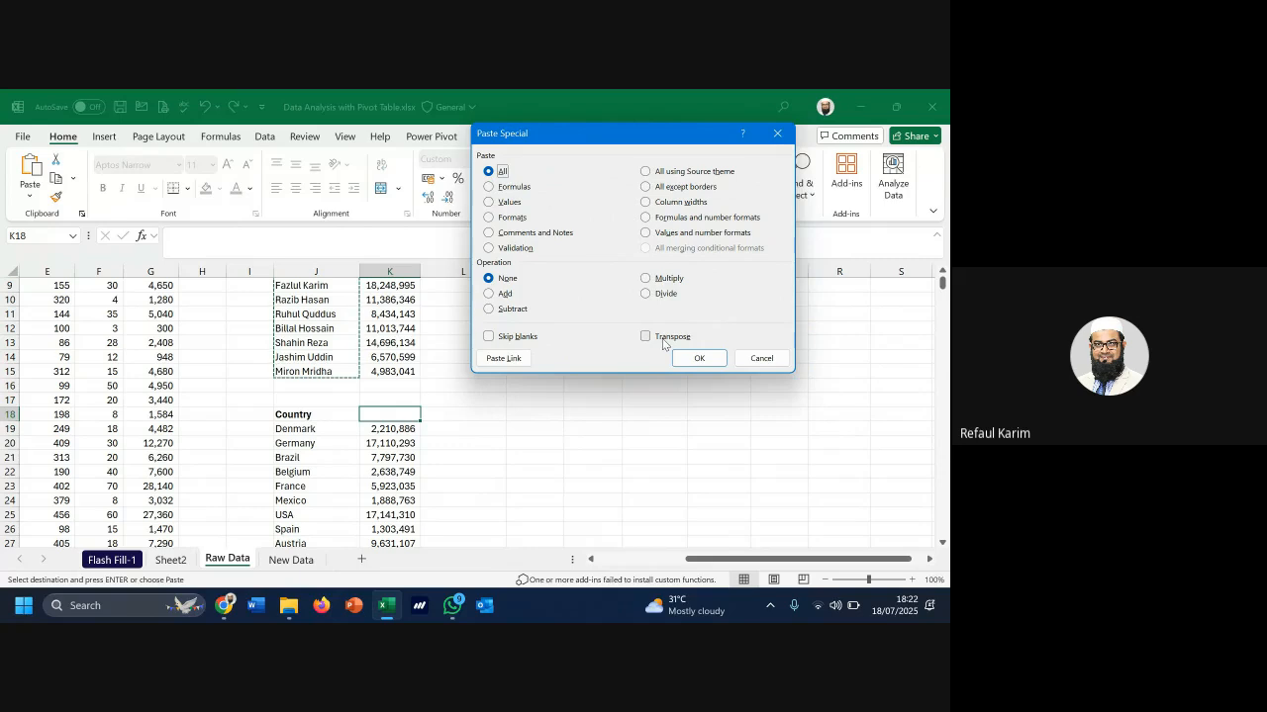
left_click(663, 342)
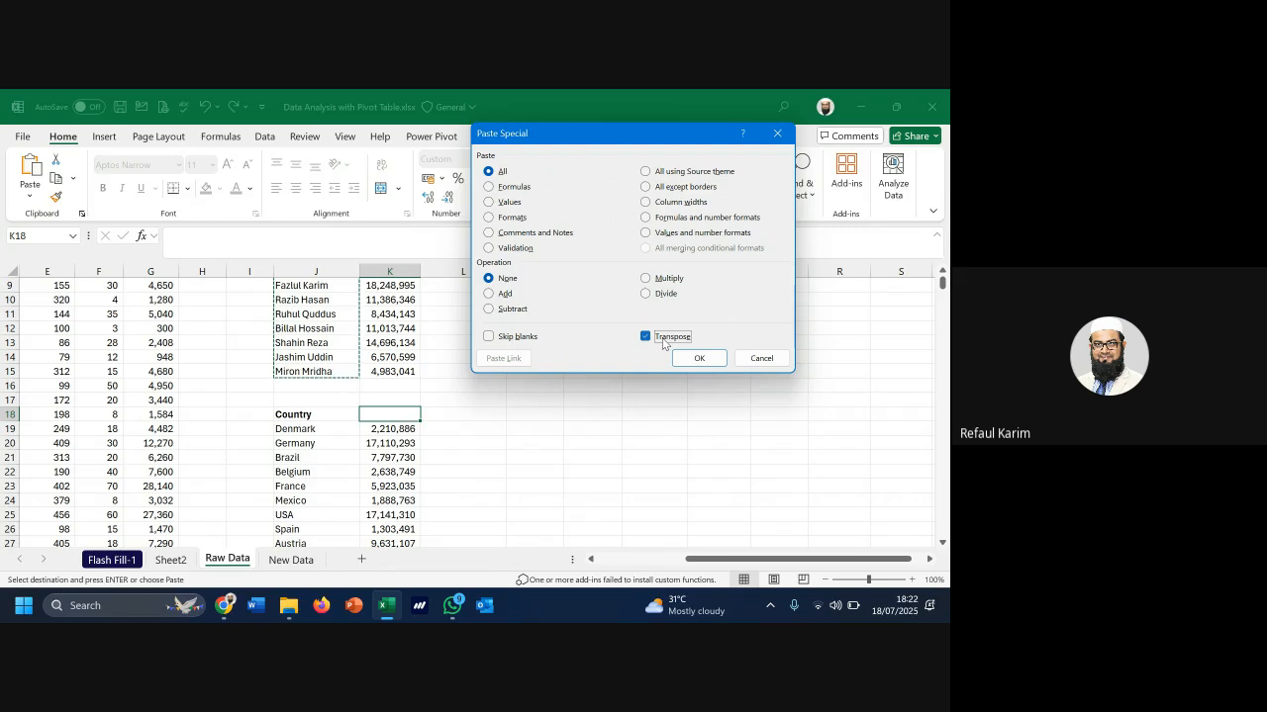
left_click(699, 359)
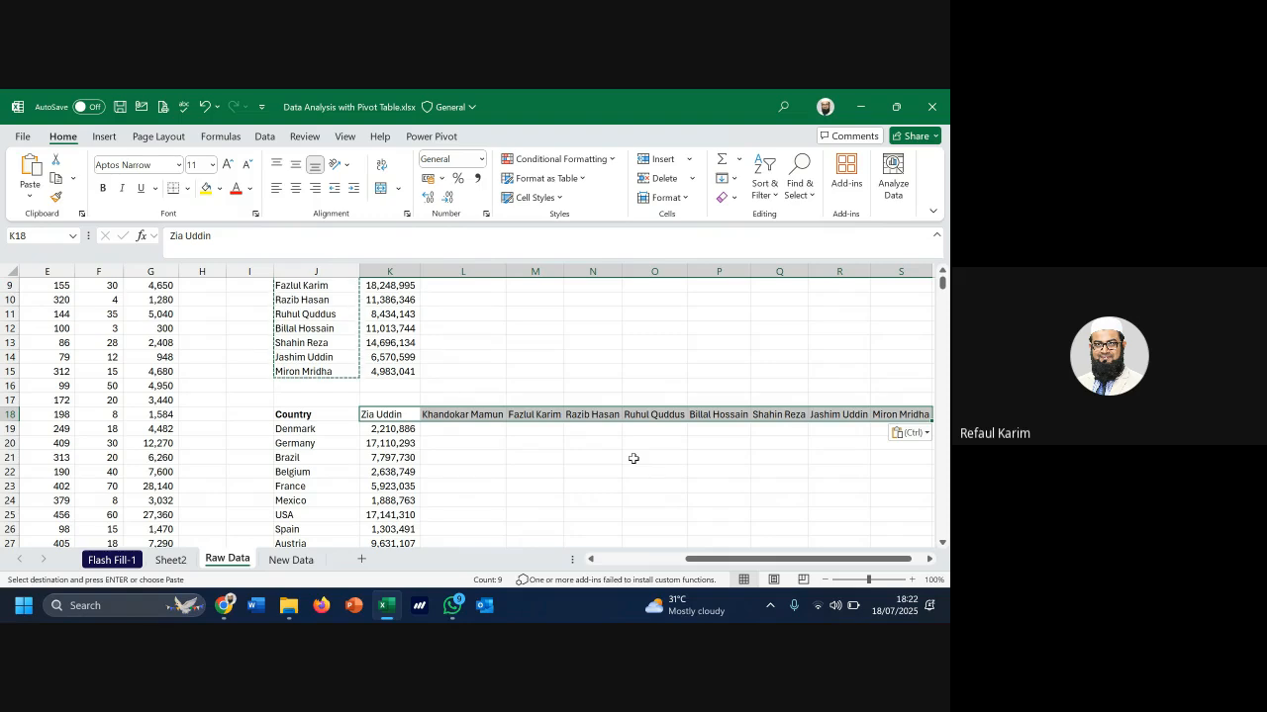
left_click_drag(734, 559, 911, 559)
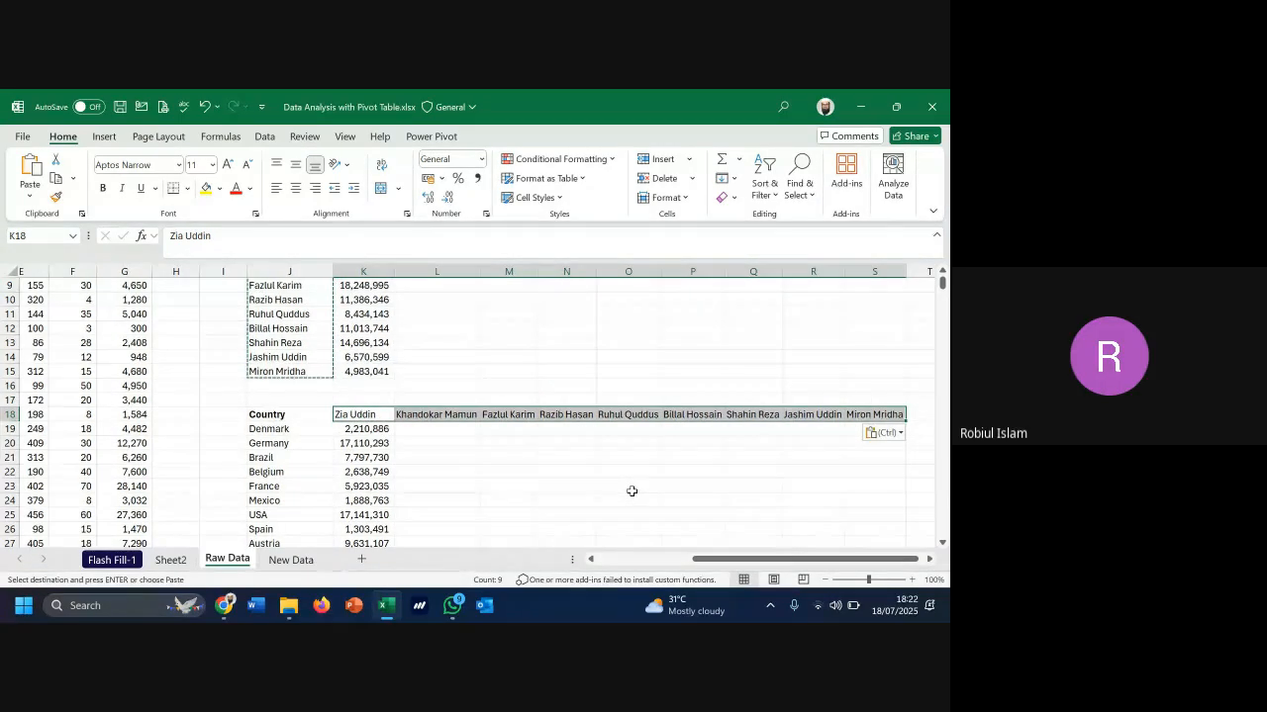
left_click(457, 465)
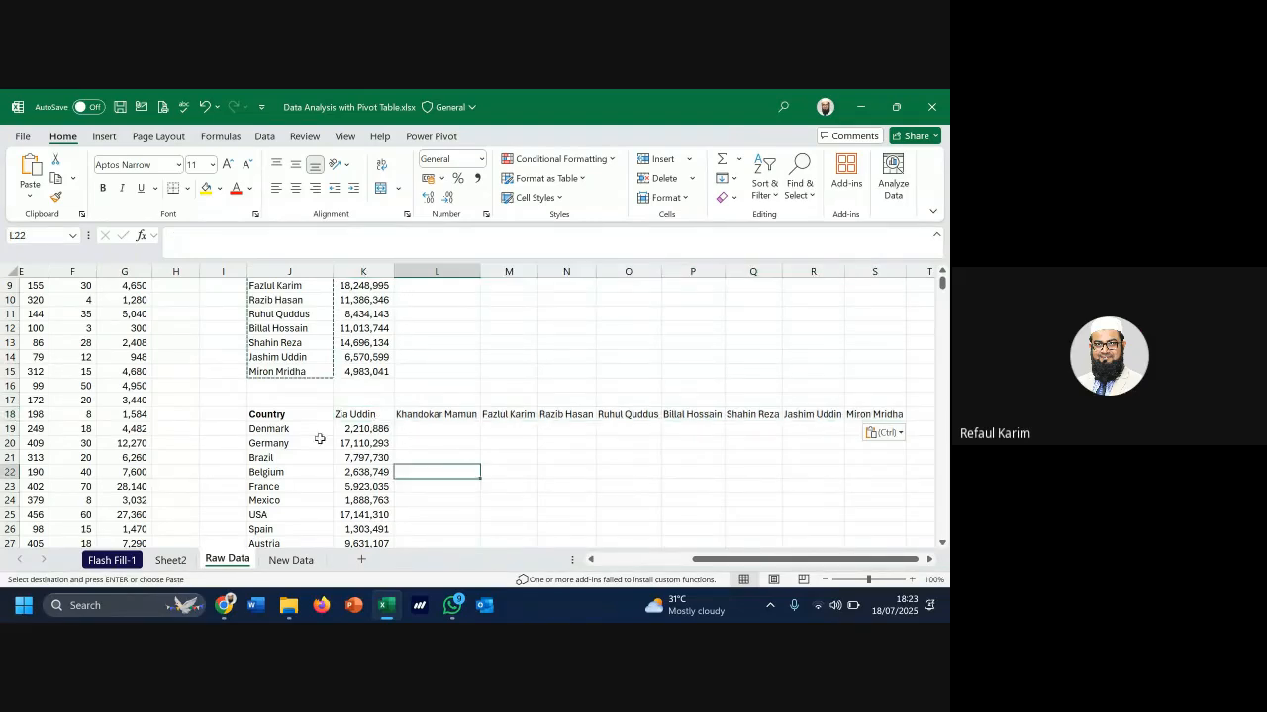
left_click(290, 429)
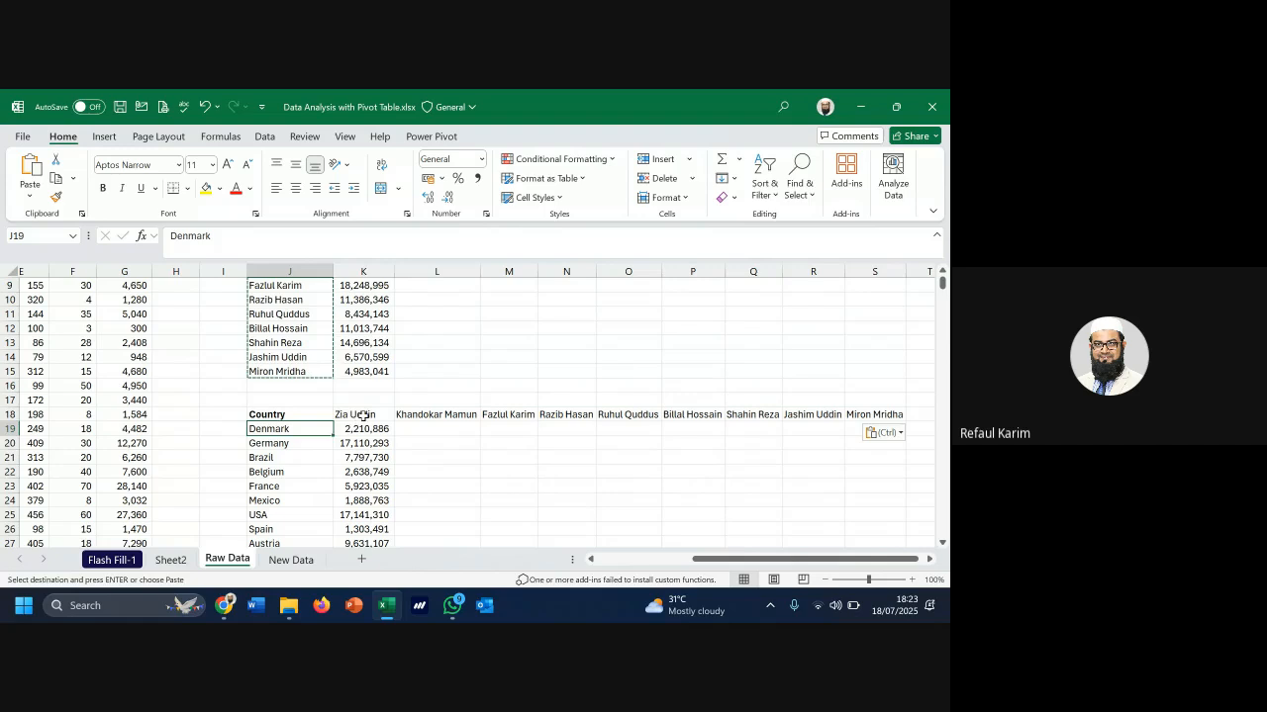
left_click(364, 416)
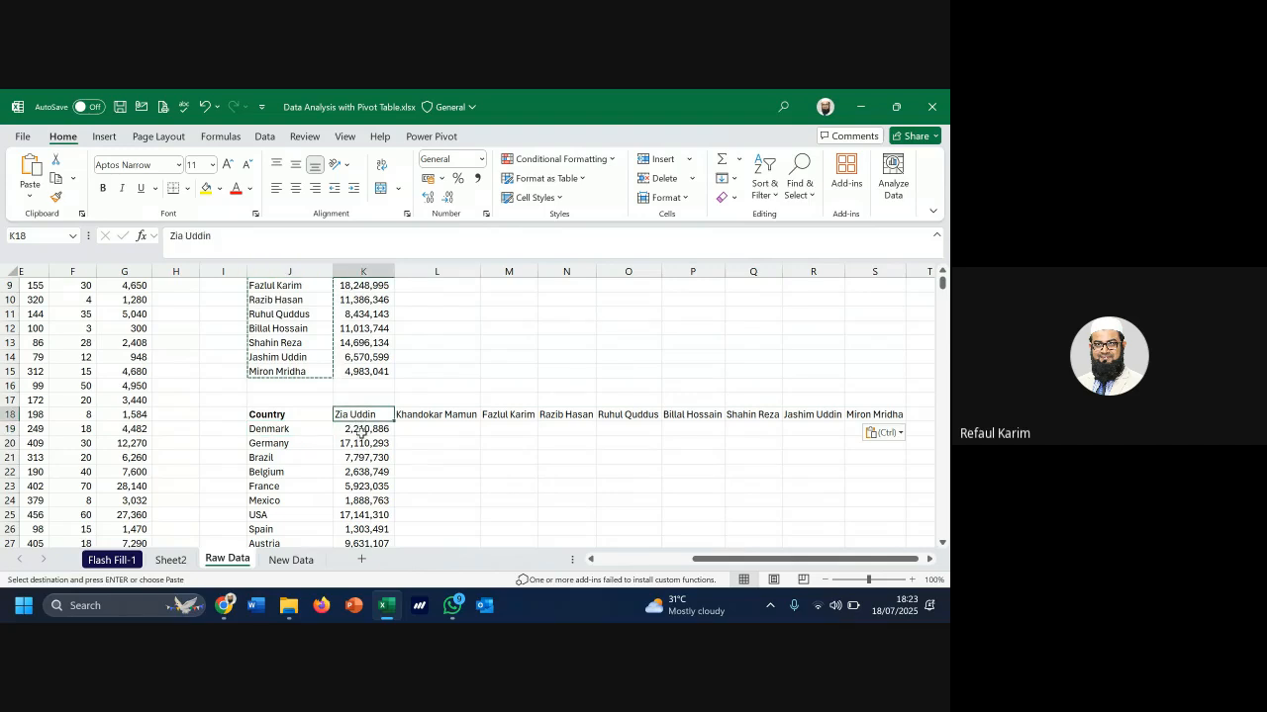
left_click(363, 432)
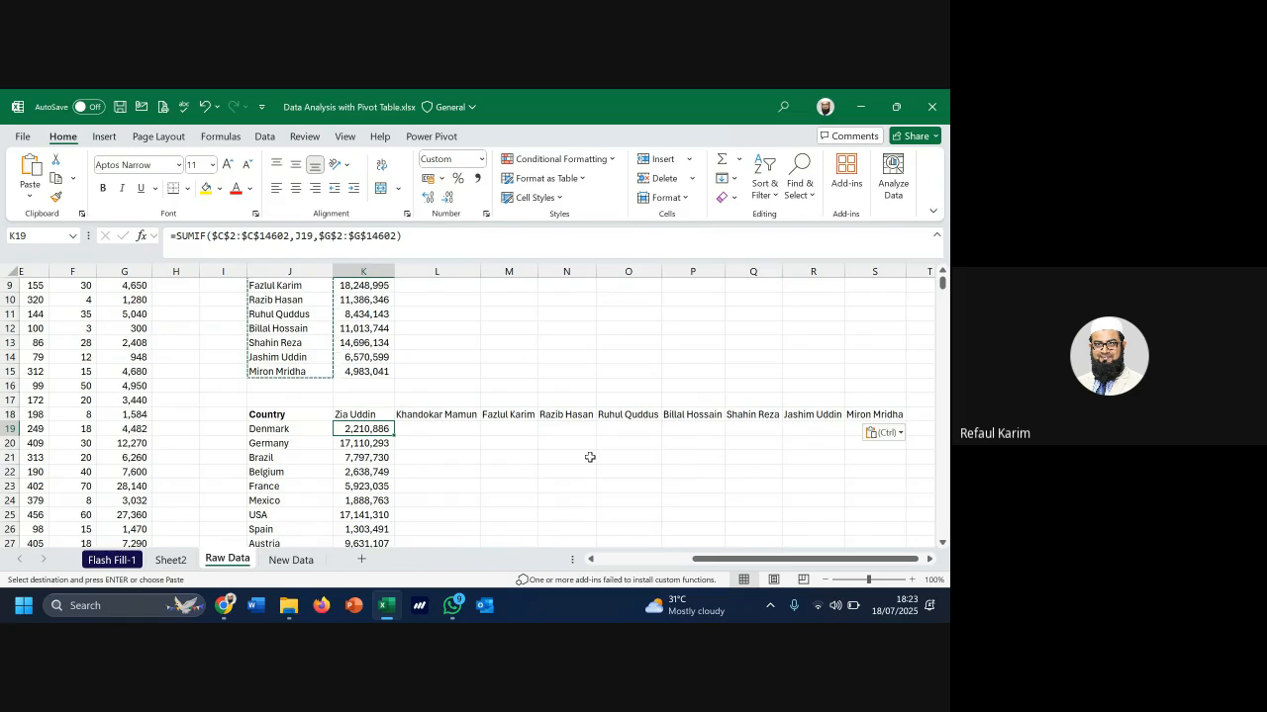
key("ctrl+shift+Down")
key("shift+Up")
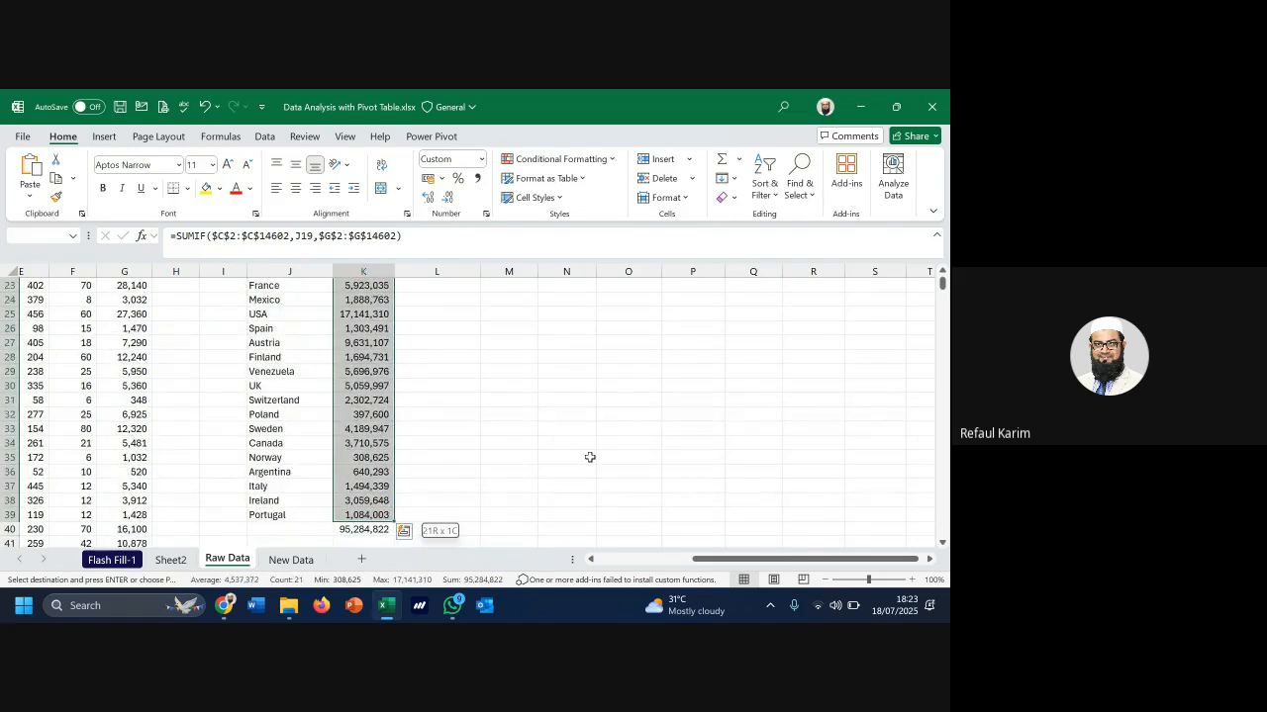
scroll(590, 457, "up", 4)
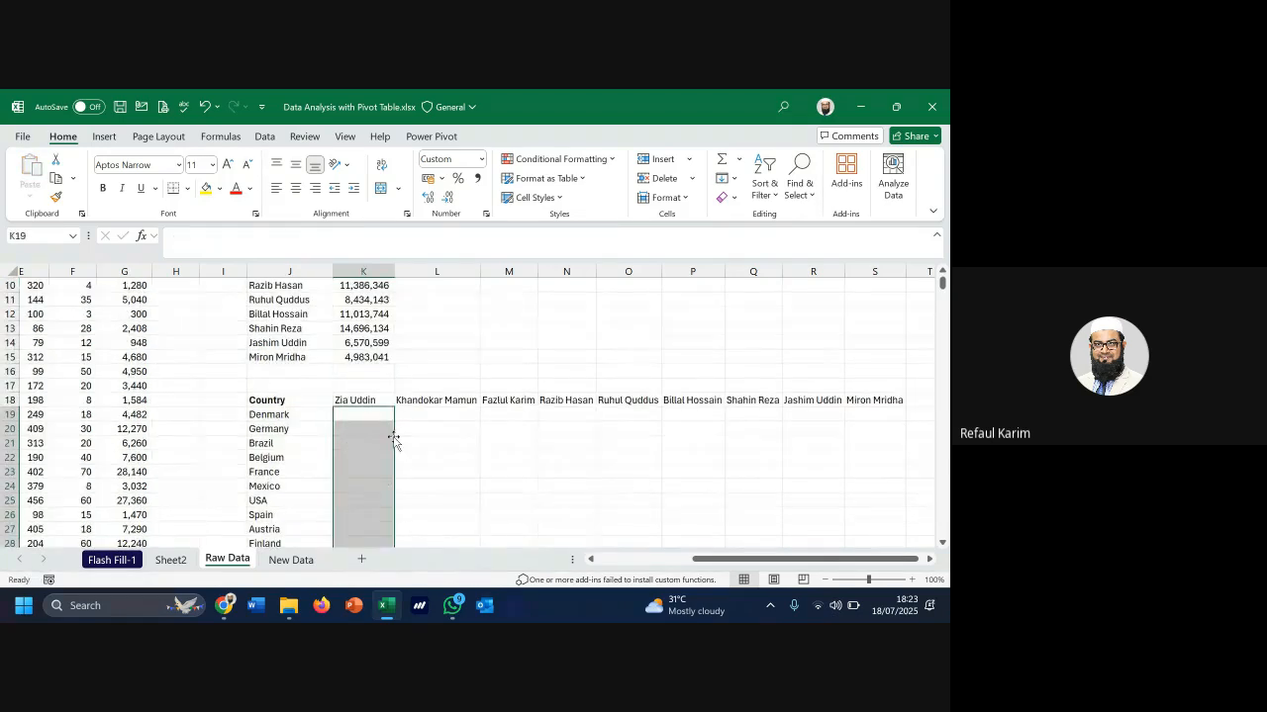
left_click_drag(393, 439, 372, 405)
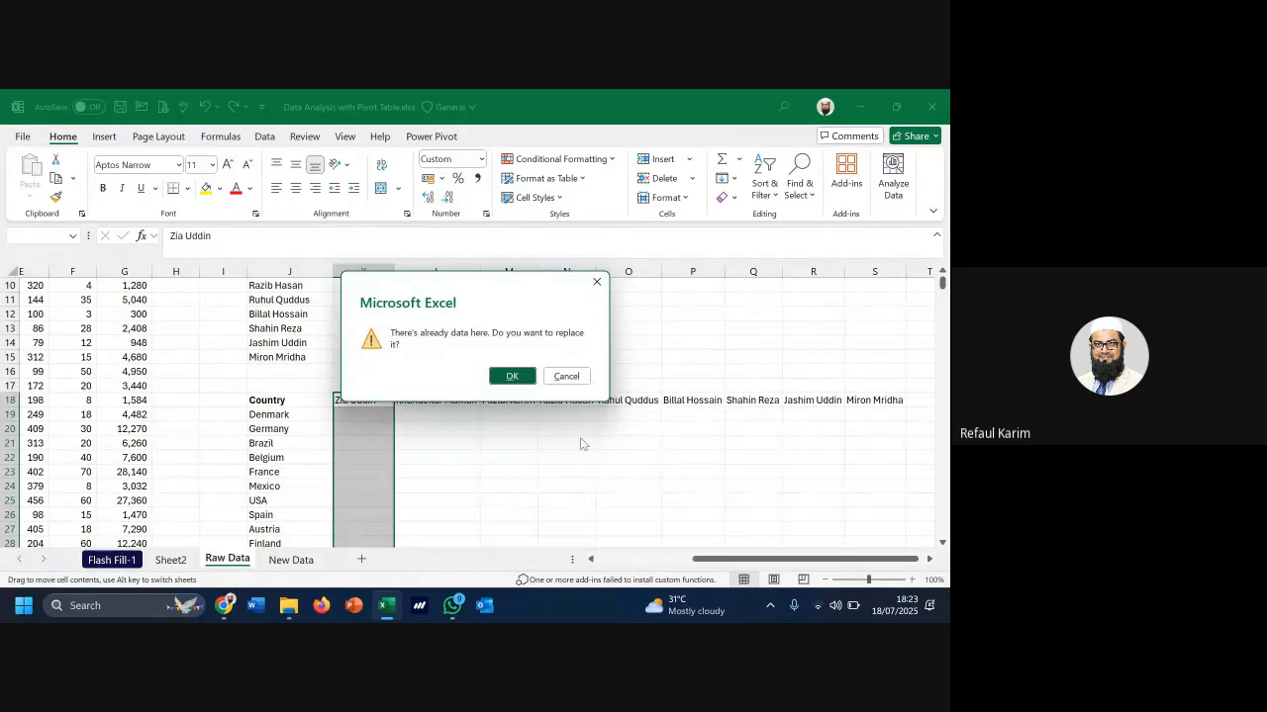
key("Escape")
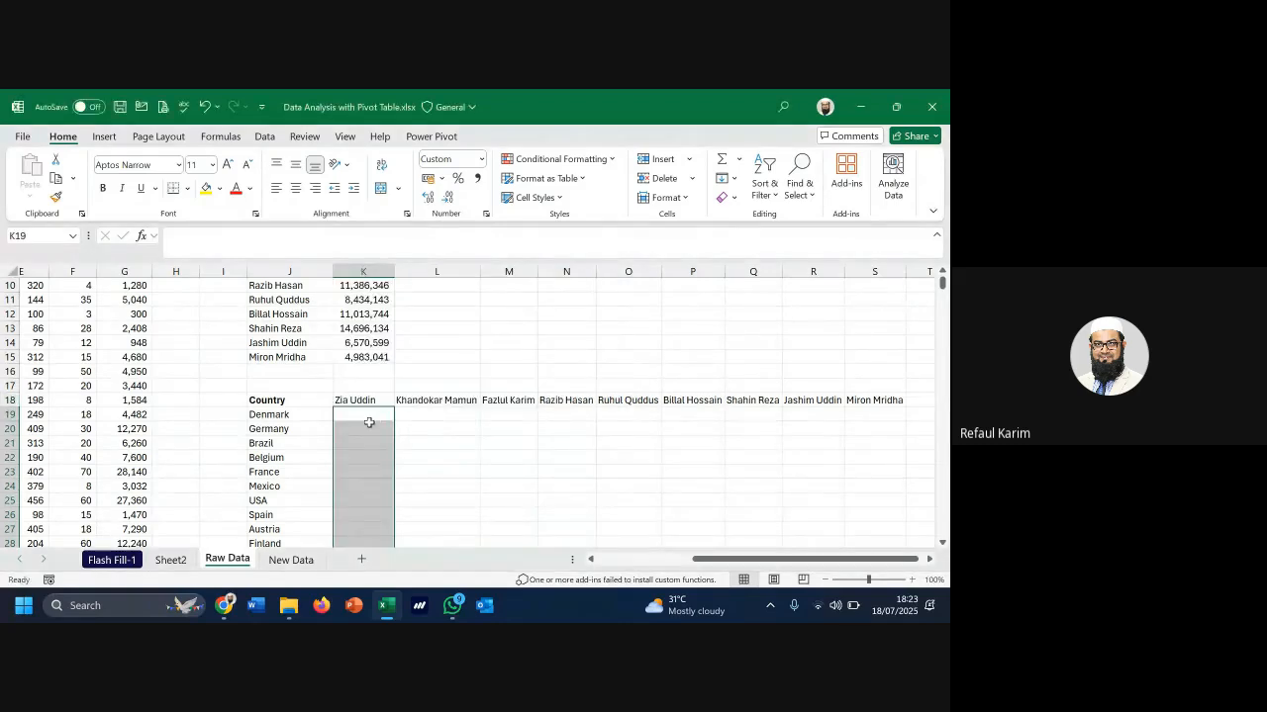
left_click(295, 358)
left_click(289, 415)
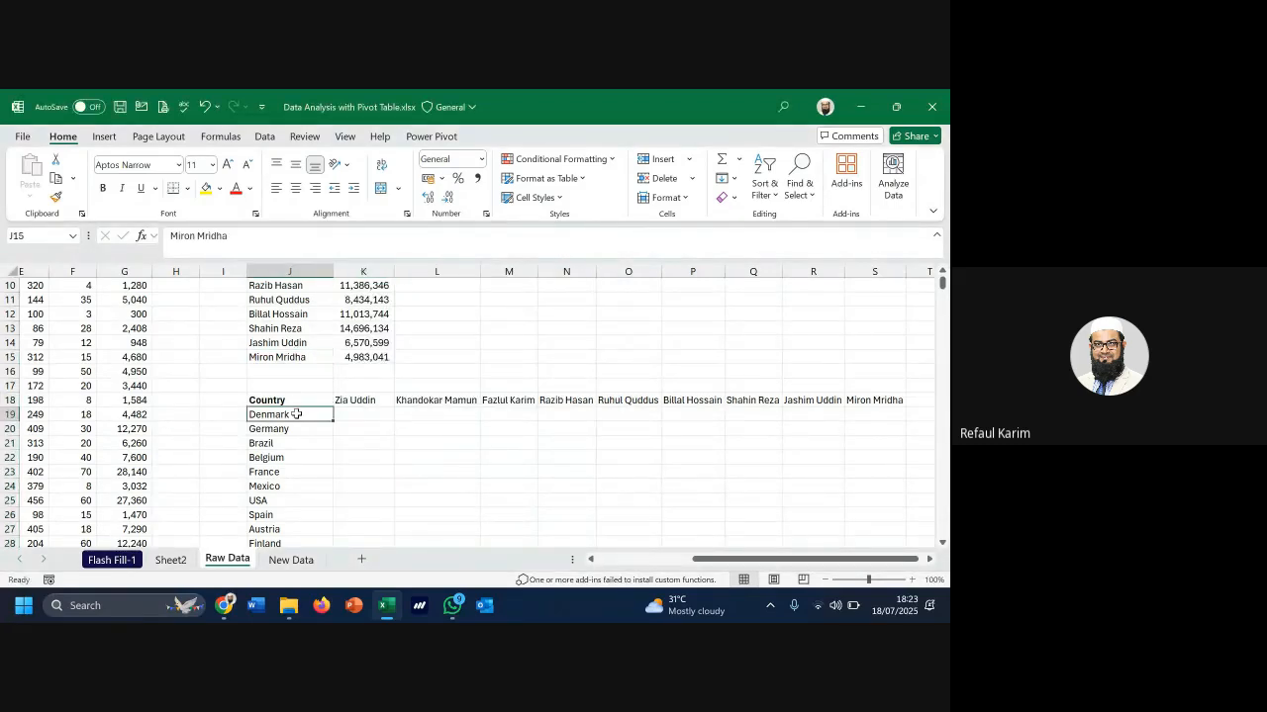
left_click(357, 401)
Start =SUMIFS in K19 with absolute sum range $G$2:$G$14602 for Total Sale
left_click(371, 413)
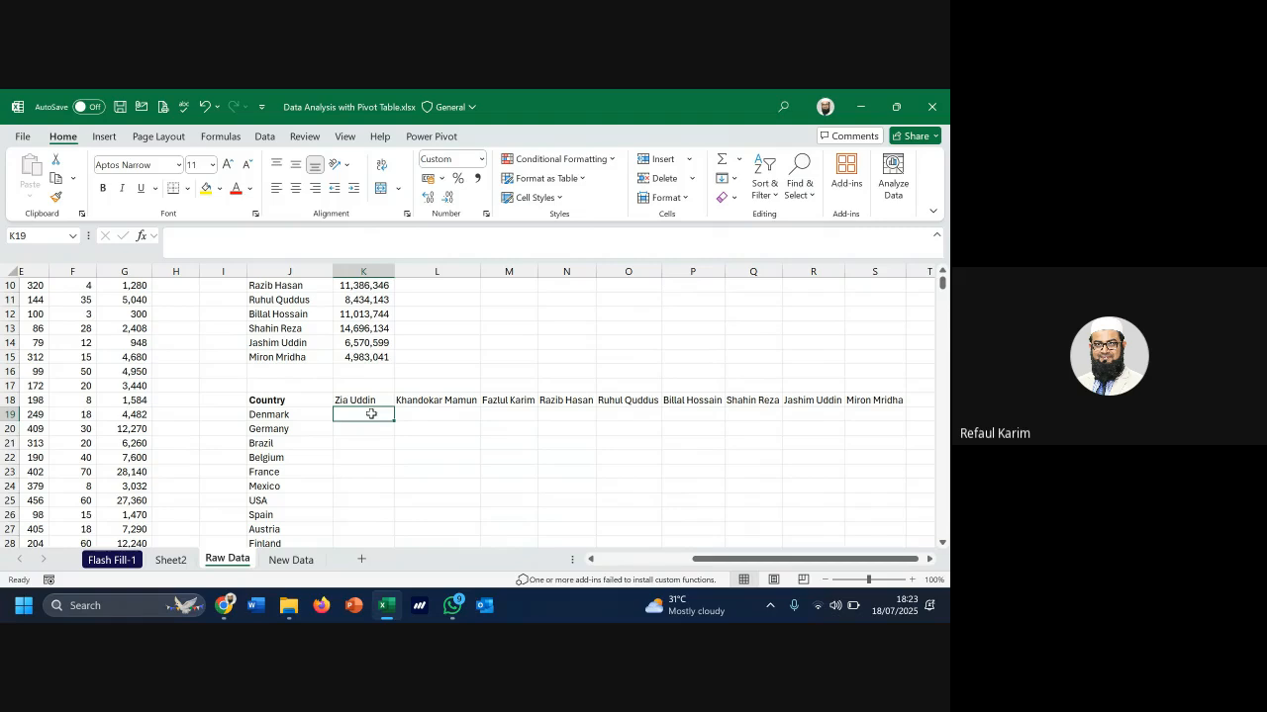
type("=sumi")
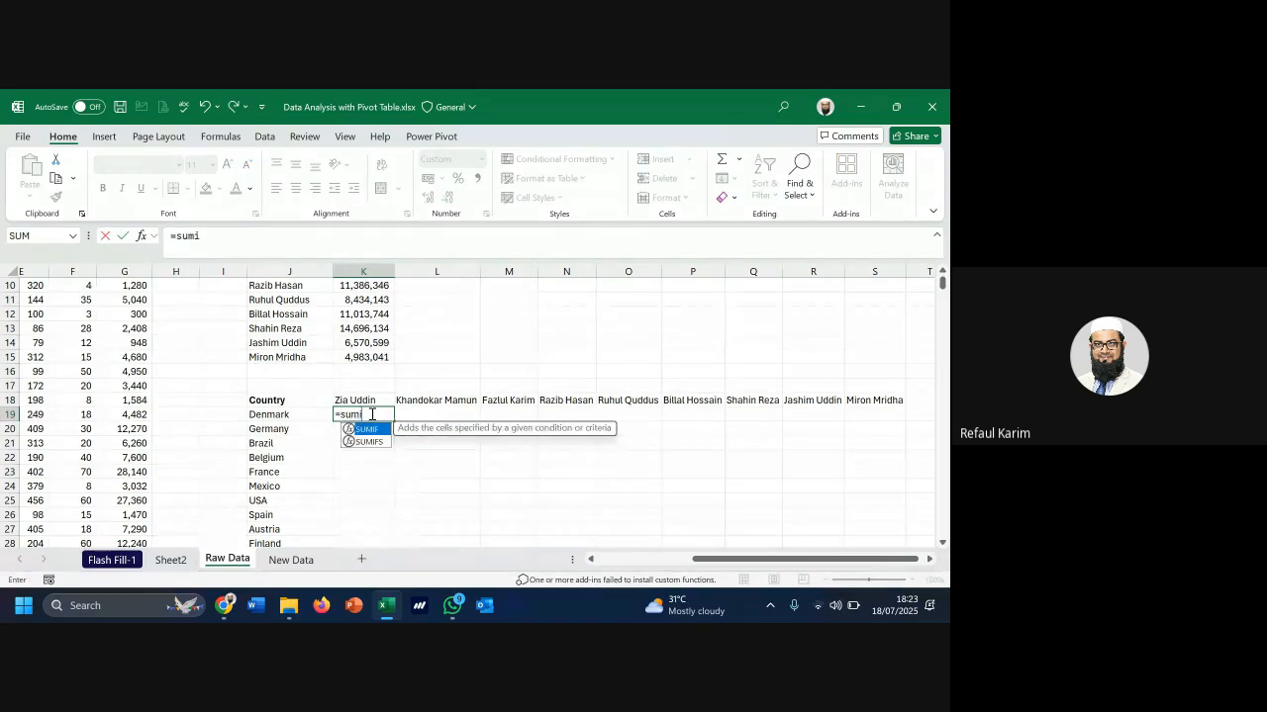
key("Down")
key("Tab")
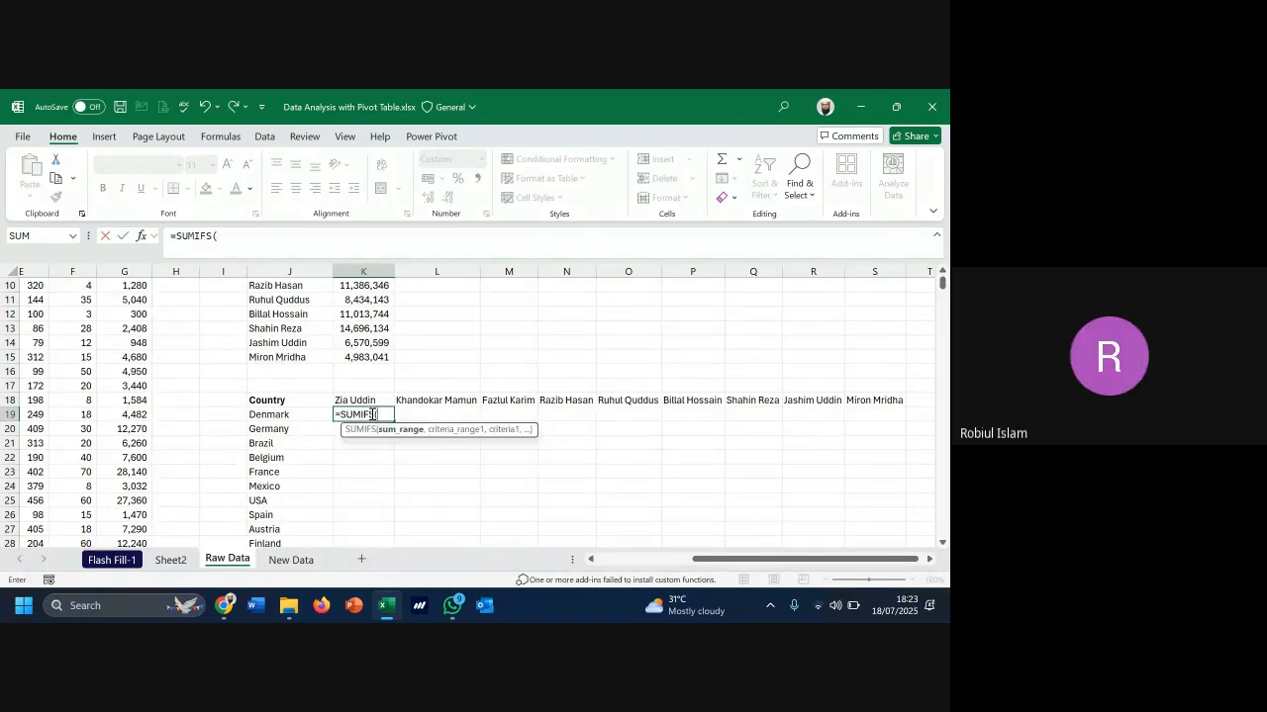
left_click_drag(702, 559, 601, 572)
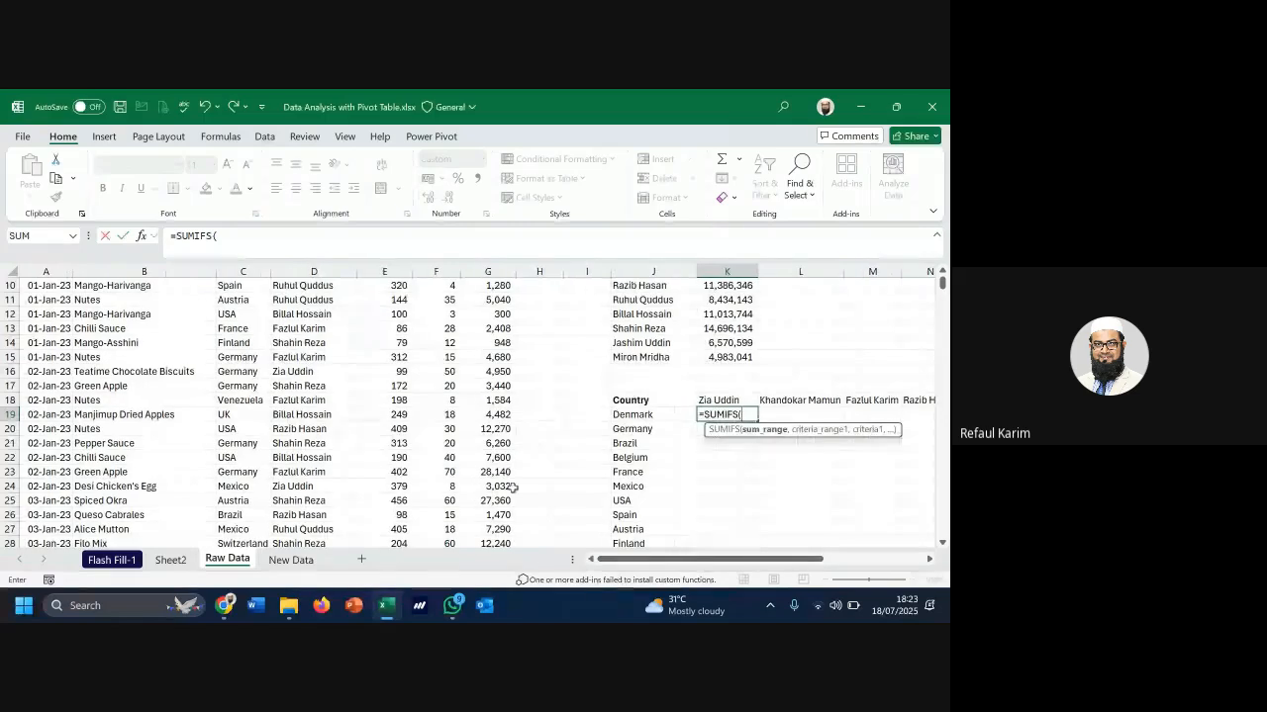
scroll(512, 482, "up", 3)
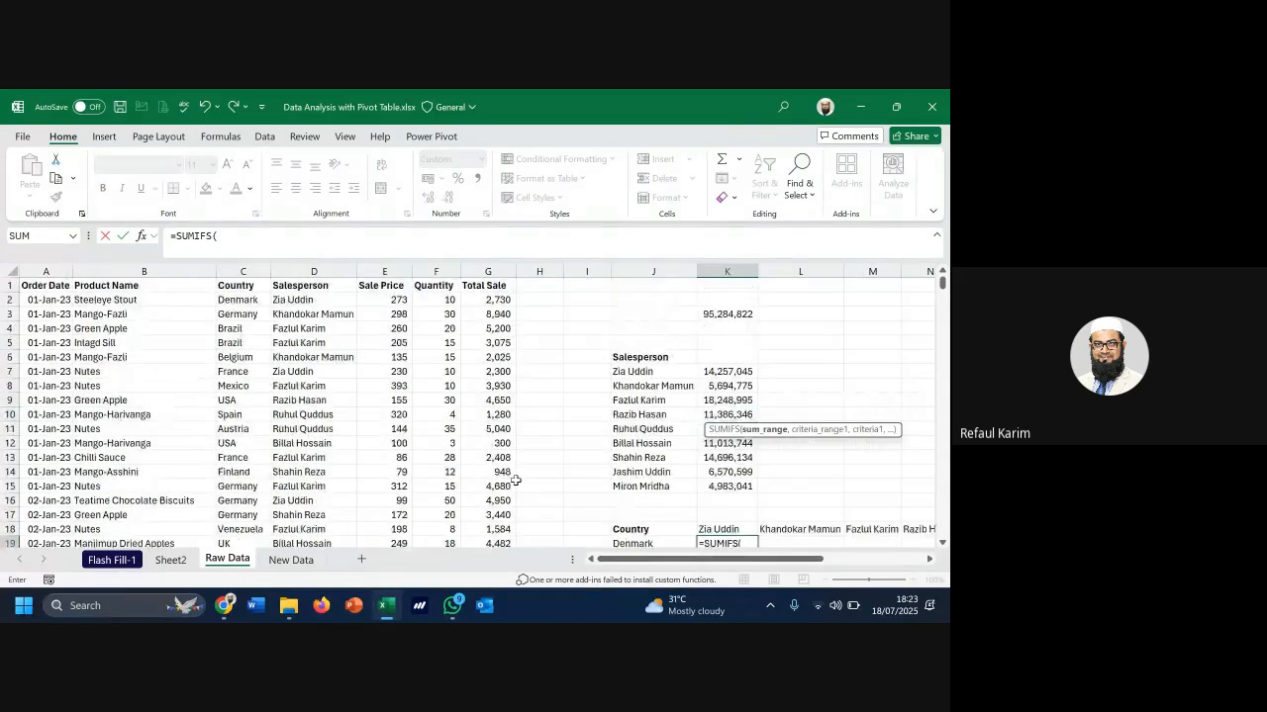
left_click(502, 299)
key("ctrl+shift+Down")
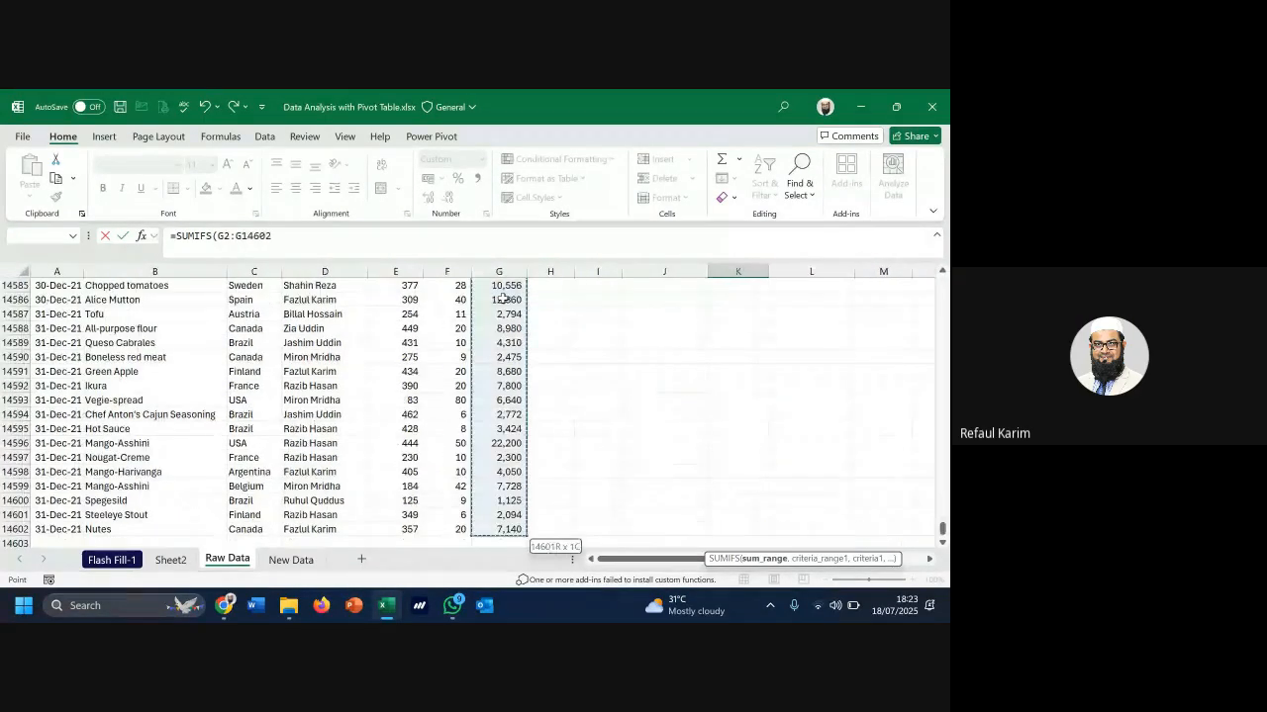
key("F4")
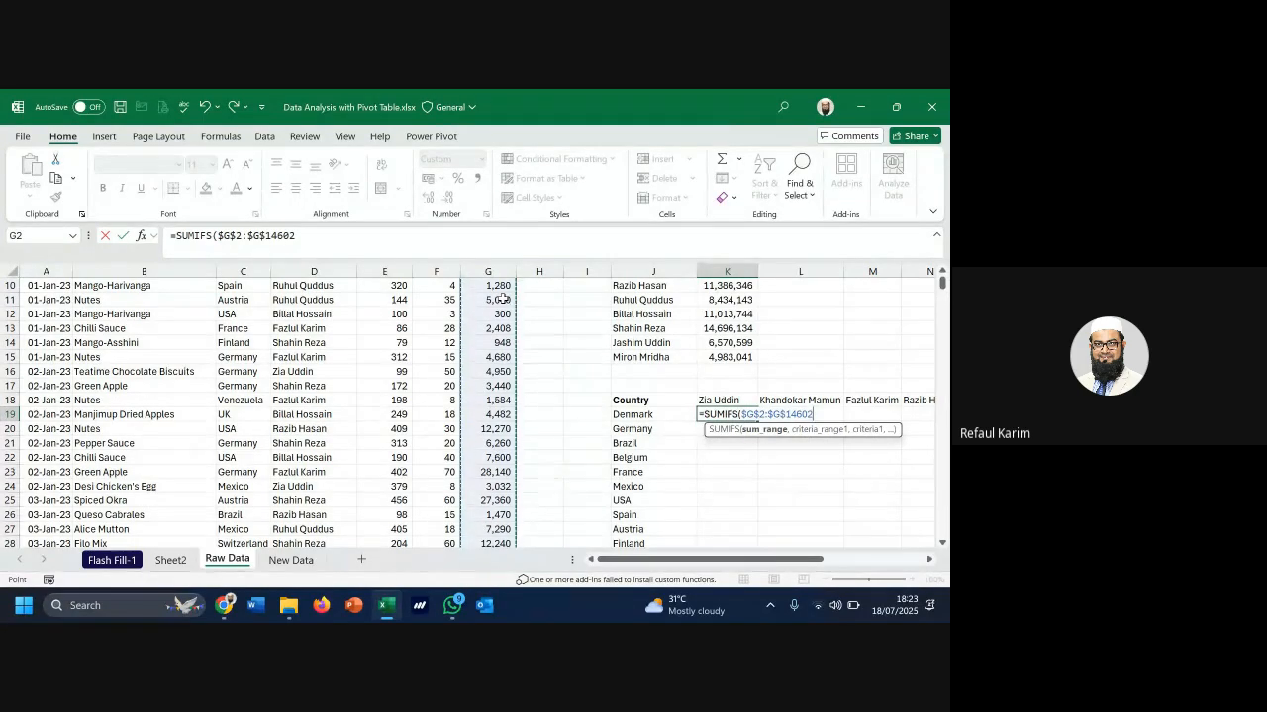
type(",")
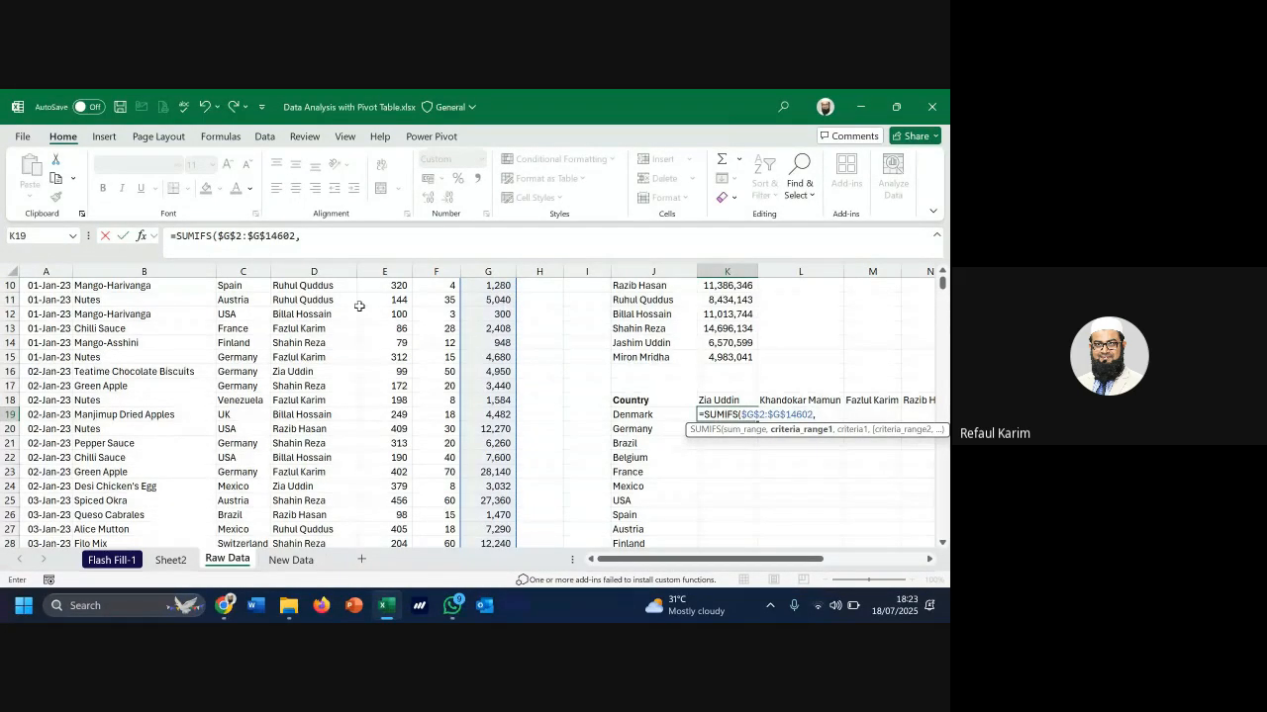
Add the absolute Country range $C$2:$C$14602 with J19 (Denmark) as first criterion
left_click(260, 381)
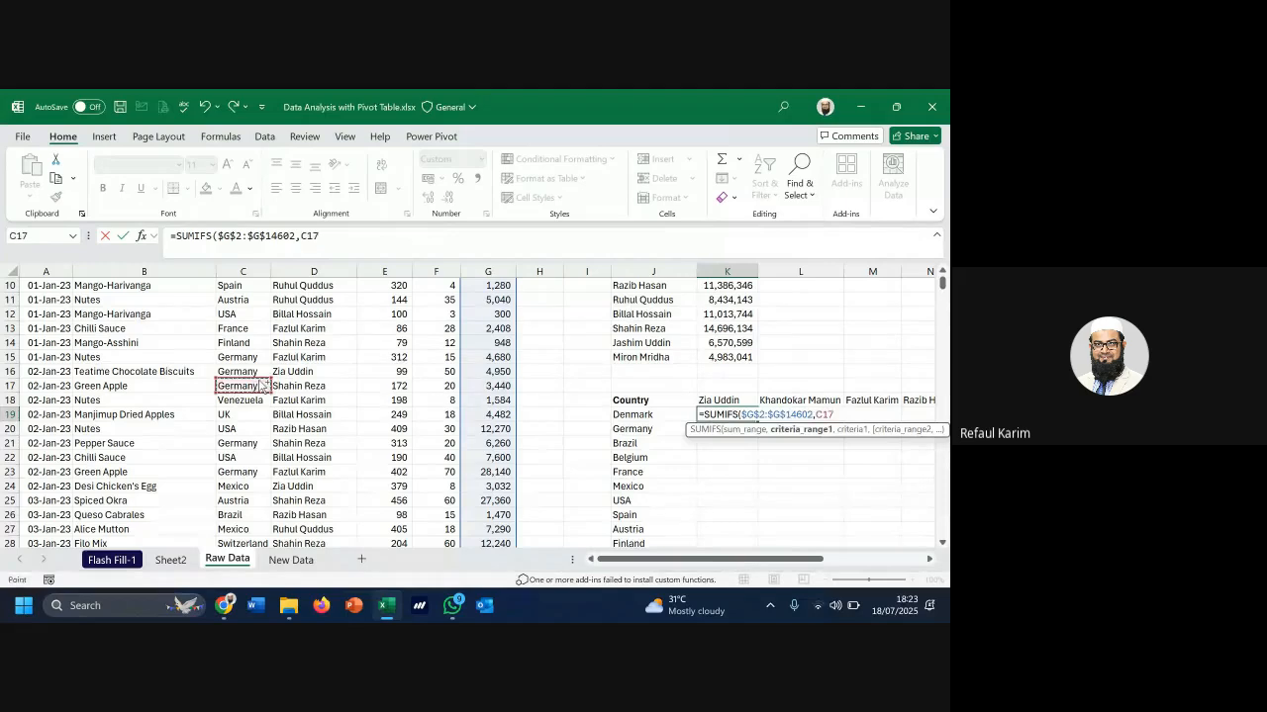
key("ctrl+Up")
key("Down")
key("ctrl+shift+Down")
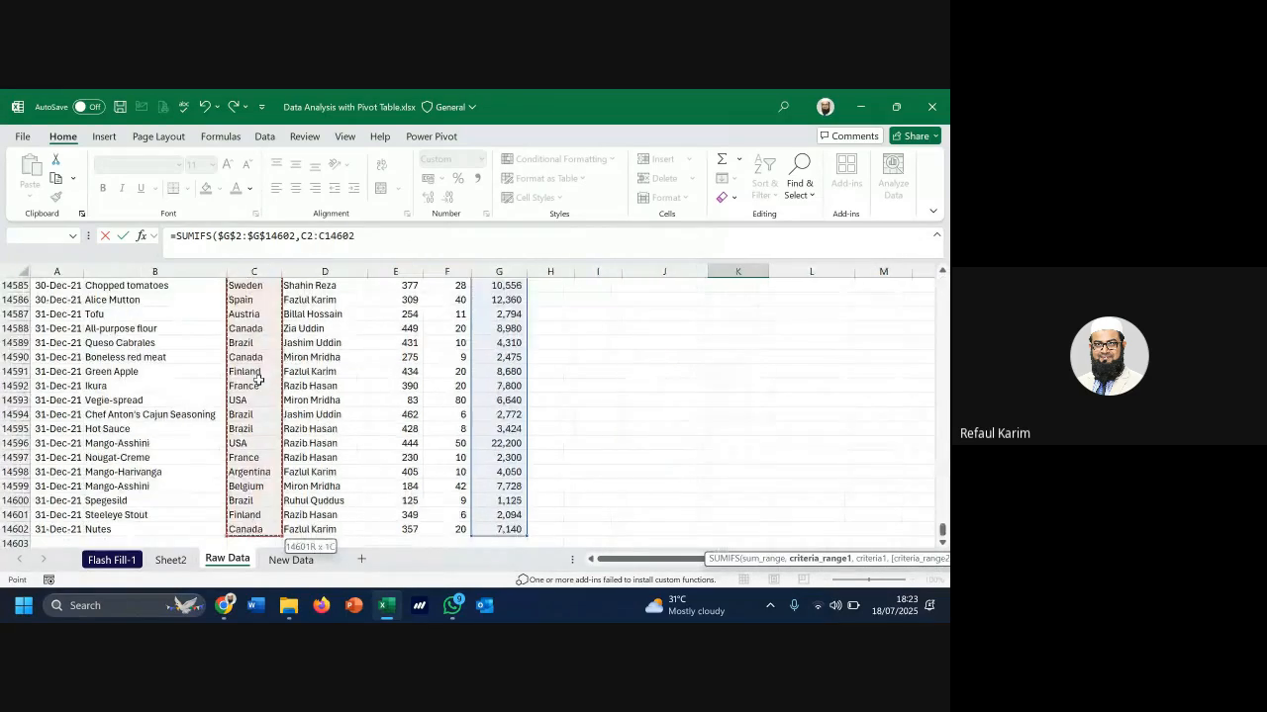
key("F4")
type(",")
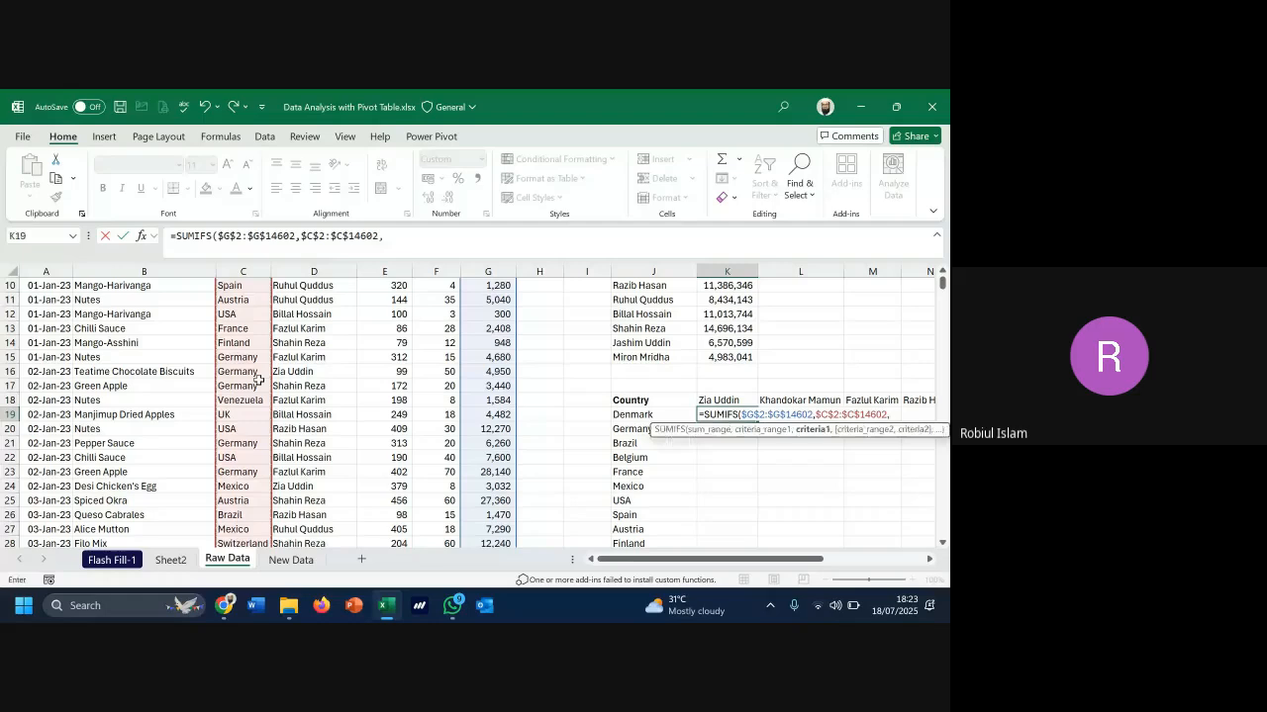
key("Left")
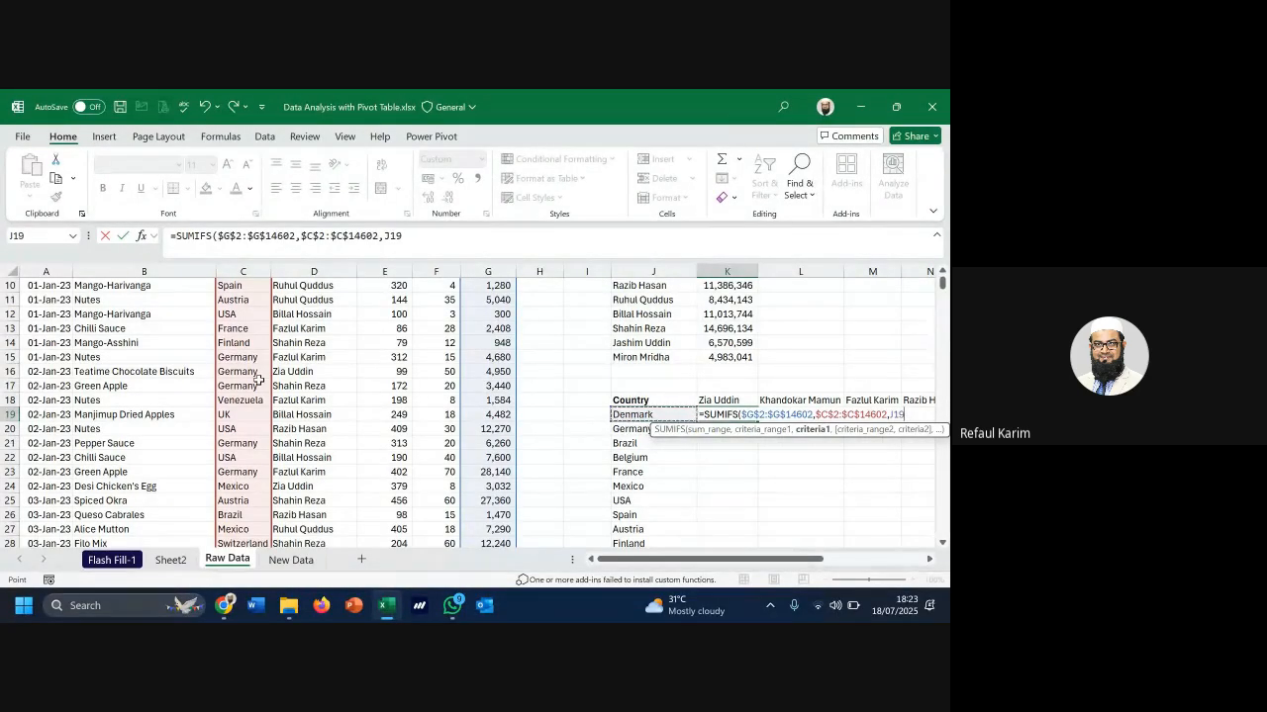
type(",")
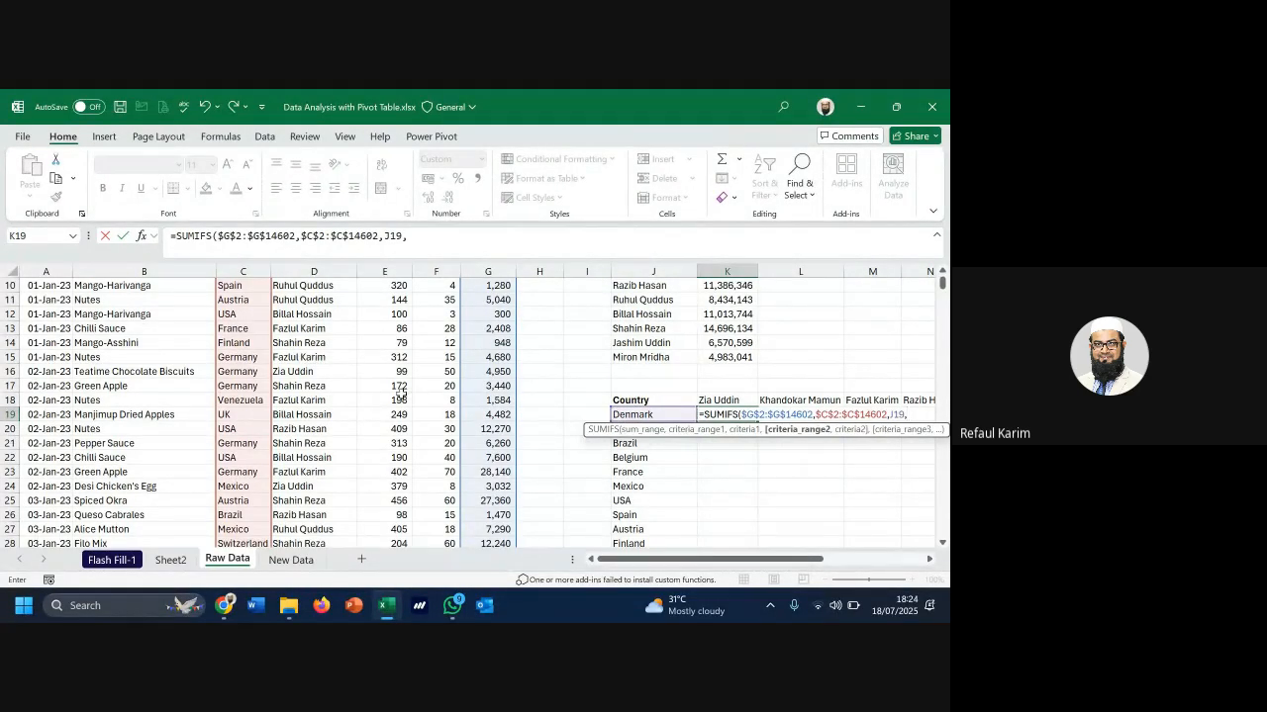
left_click(317, 387)
key("ctrl+Up")
key("Down")
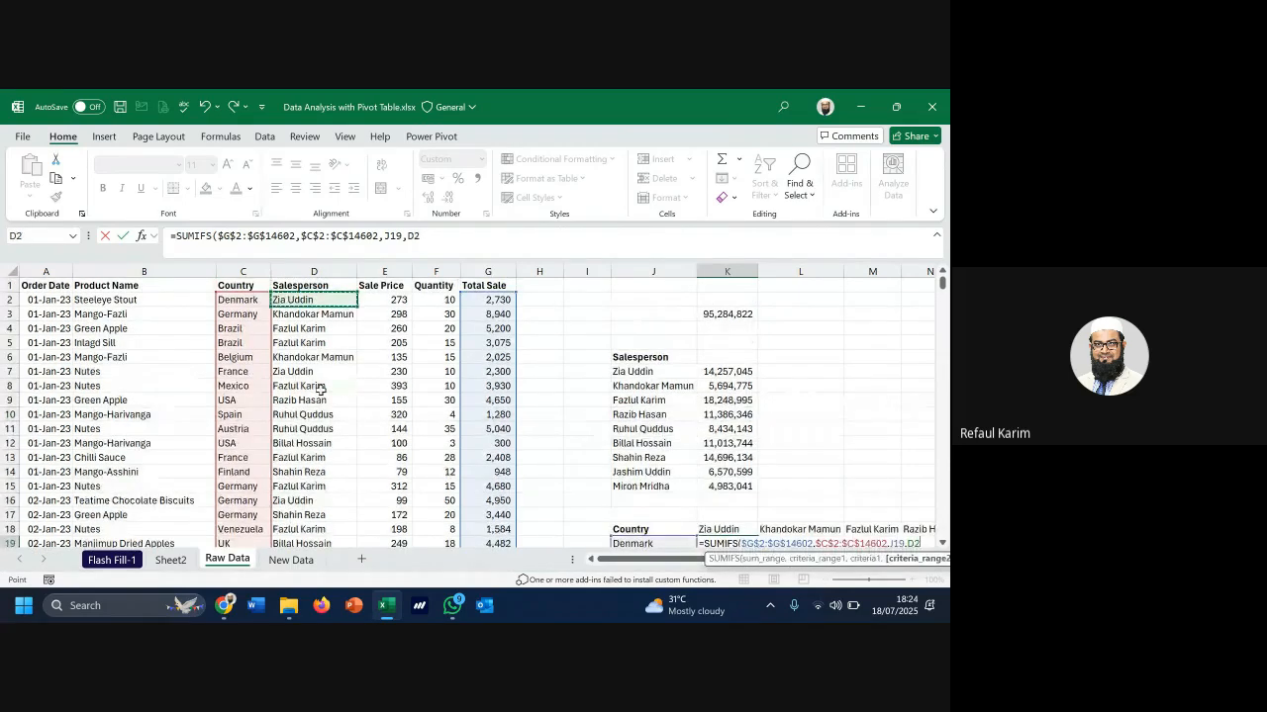
key("ctrl+shift+Down")
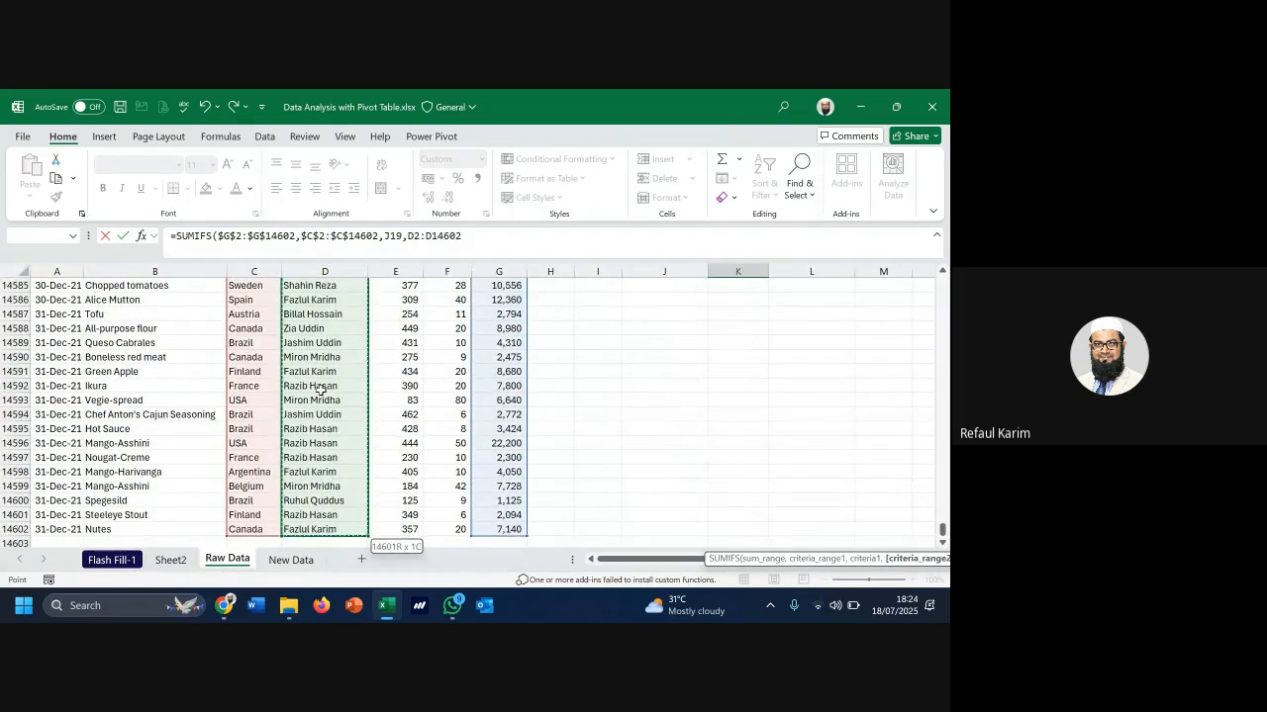
key("F4")
type(",")
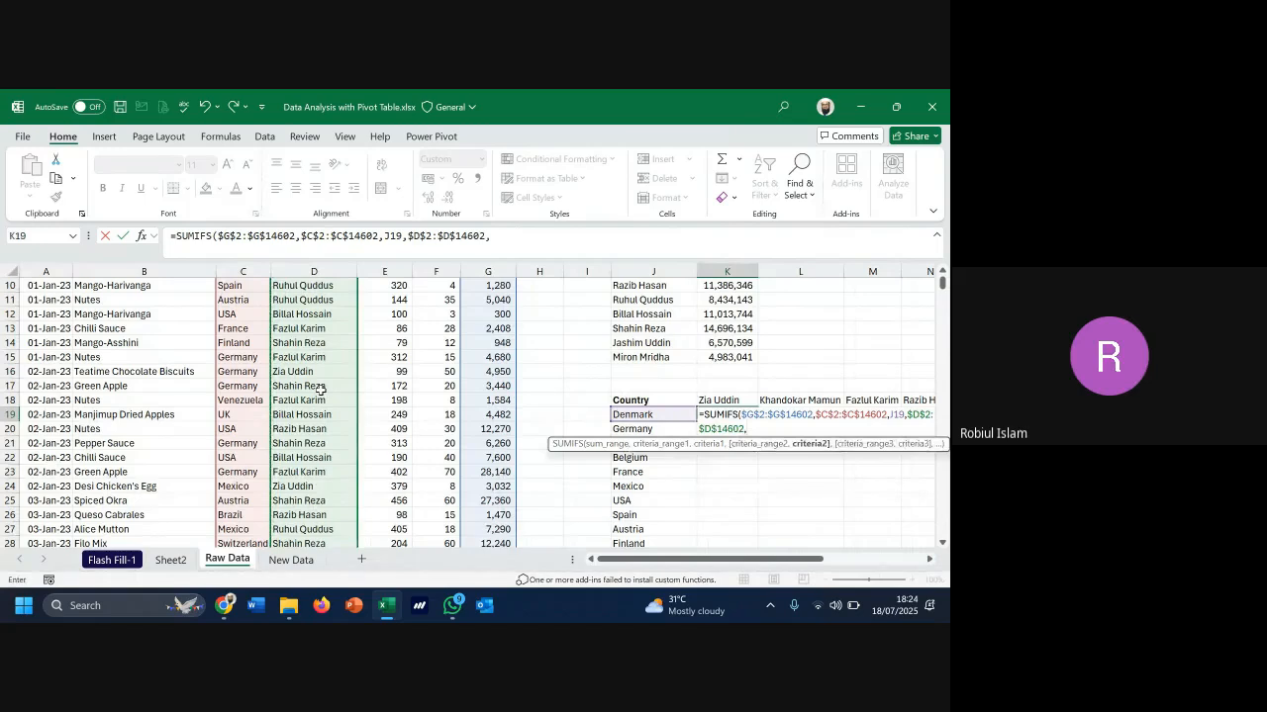
key("Up")
key("Return")
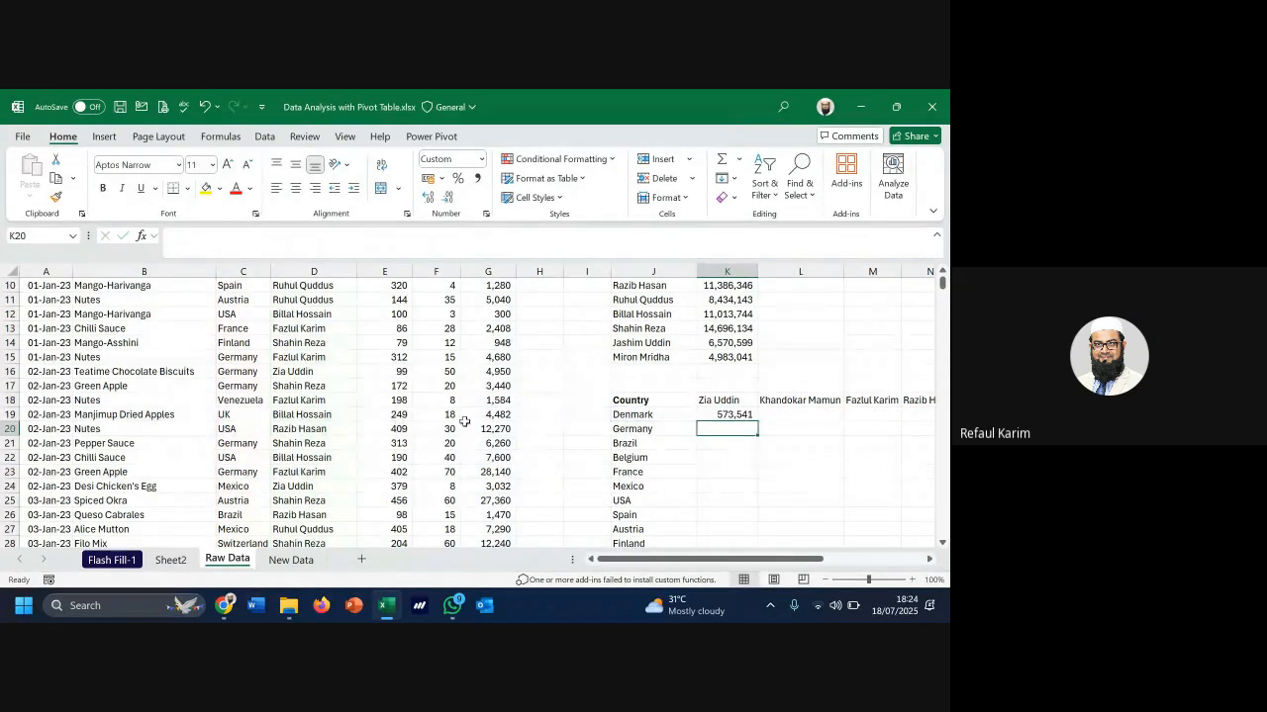
scroll(623, 396, "up", 2)
scroll(627, 390, "up", 1)
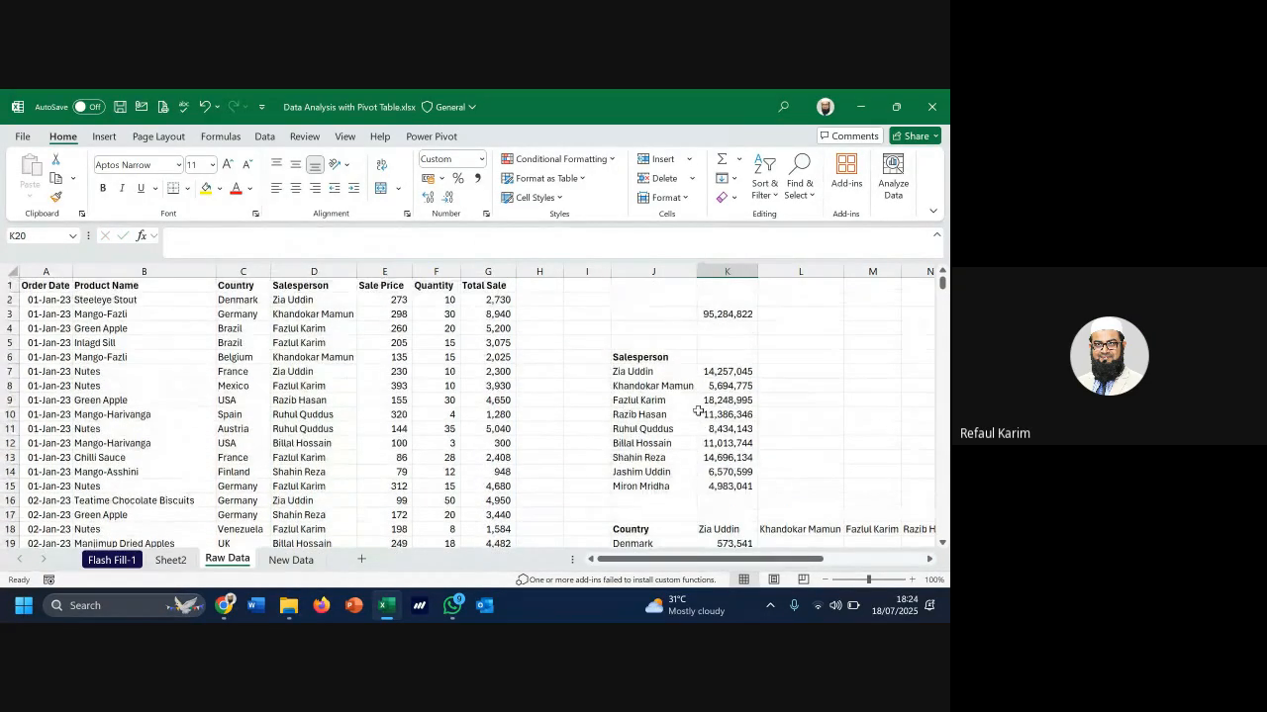
scroll(699, 411, "down", 2)
scroll(752, 470, "down", 1)
key("Up")
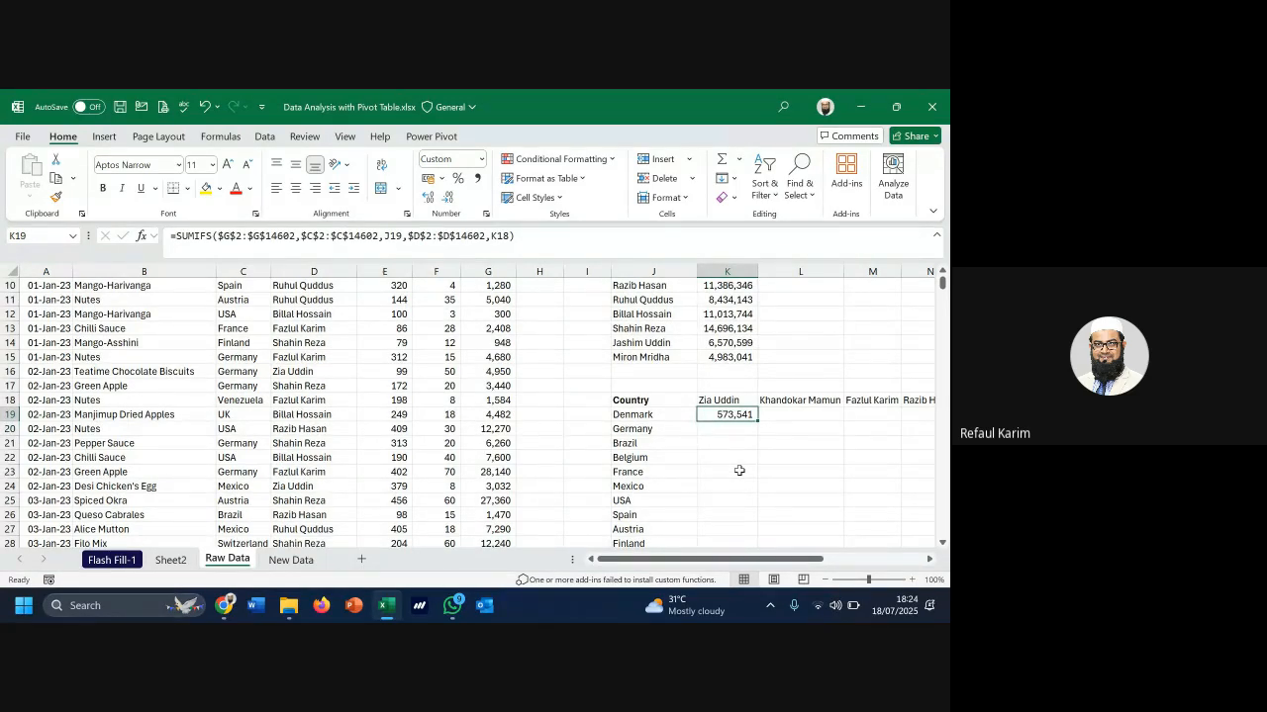
Fill K19's formula down to K26 and inspect its J19 and K18 references
left_click_drag(757, 422, 749, 528)
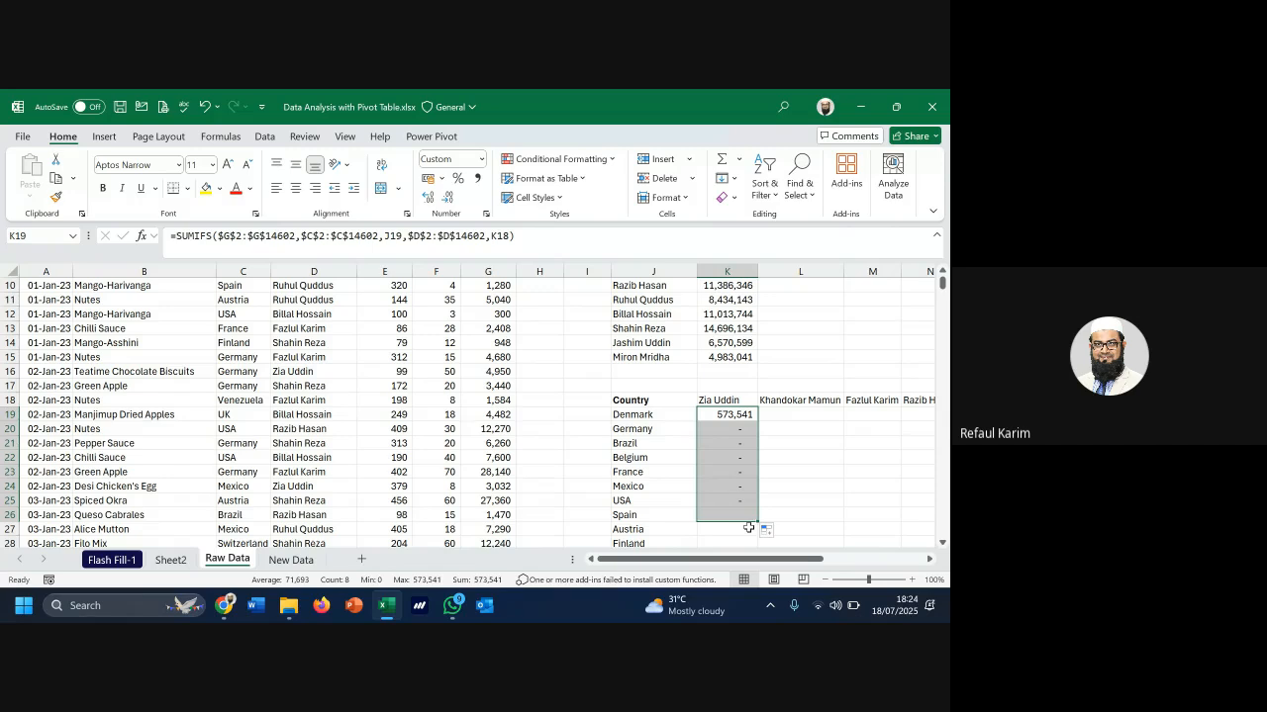
left_click(732, 416)
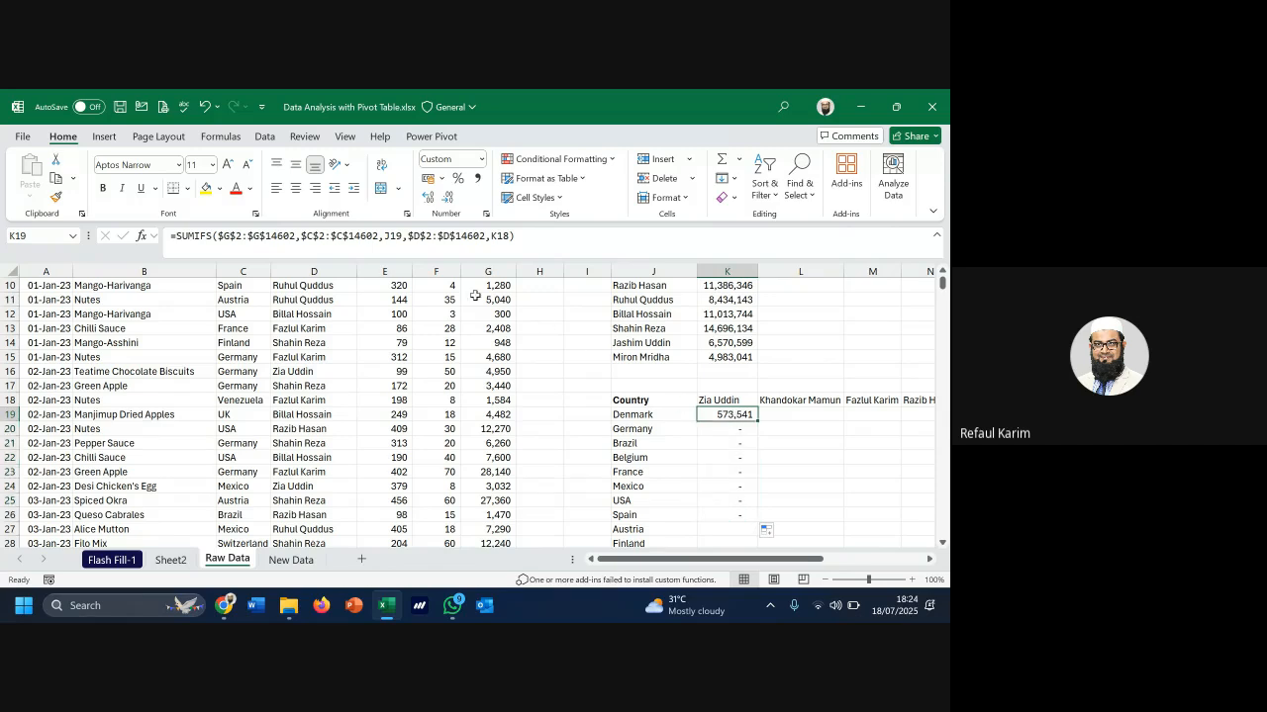
double_click(393, 236)
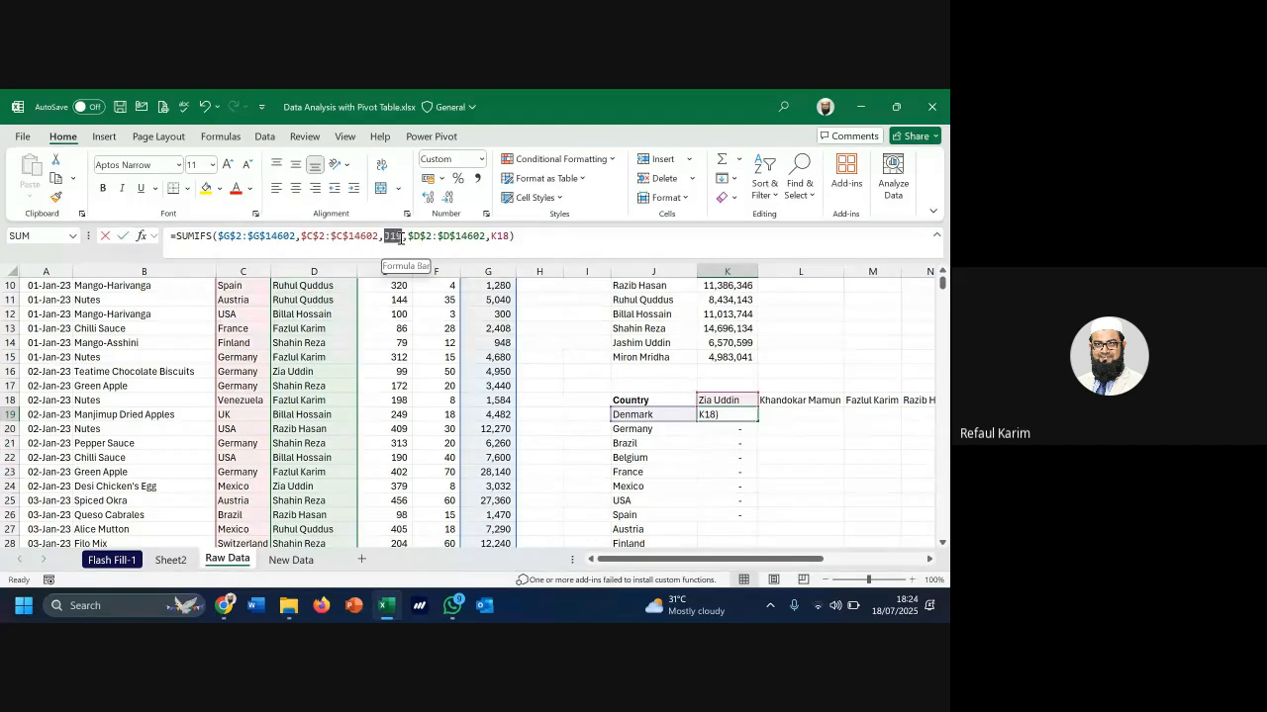
double_click(500, 237)
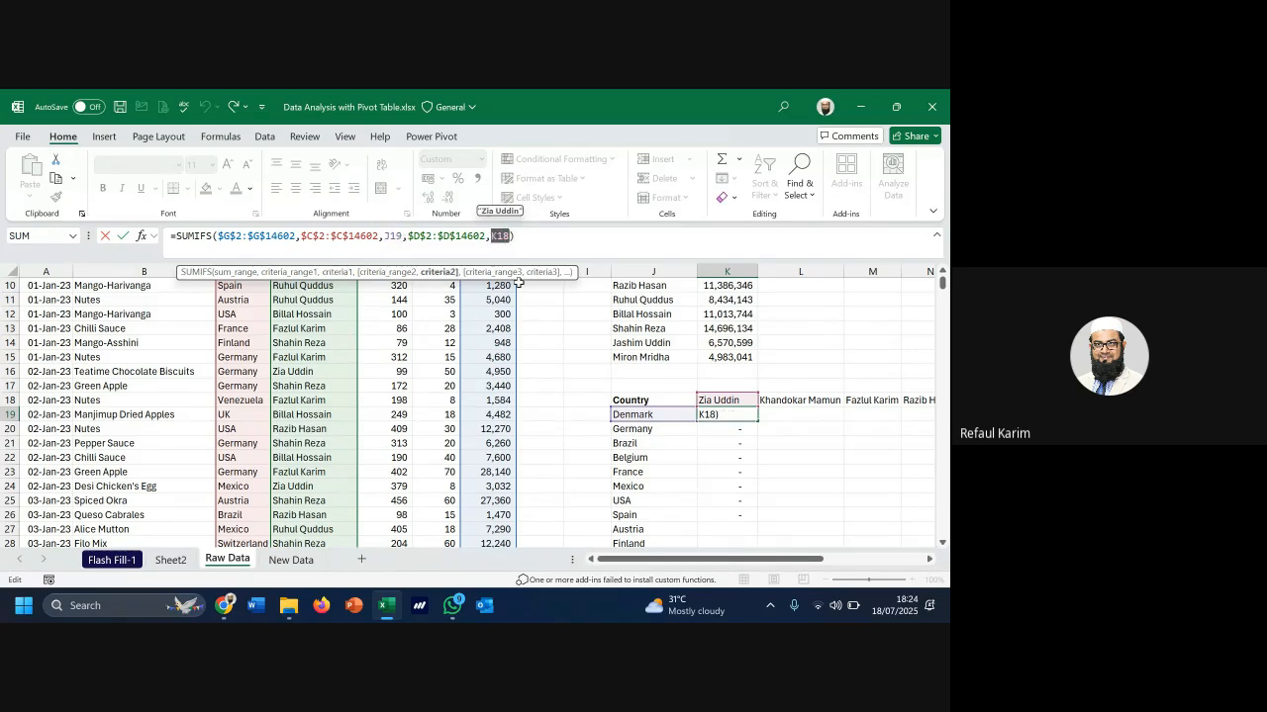
key("ctrl+Return")
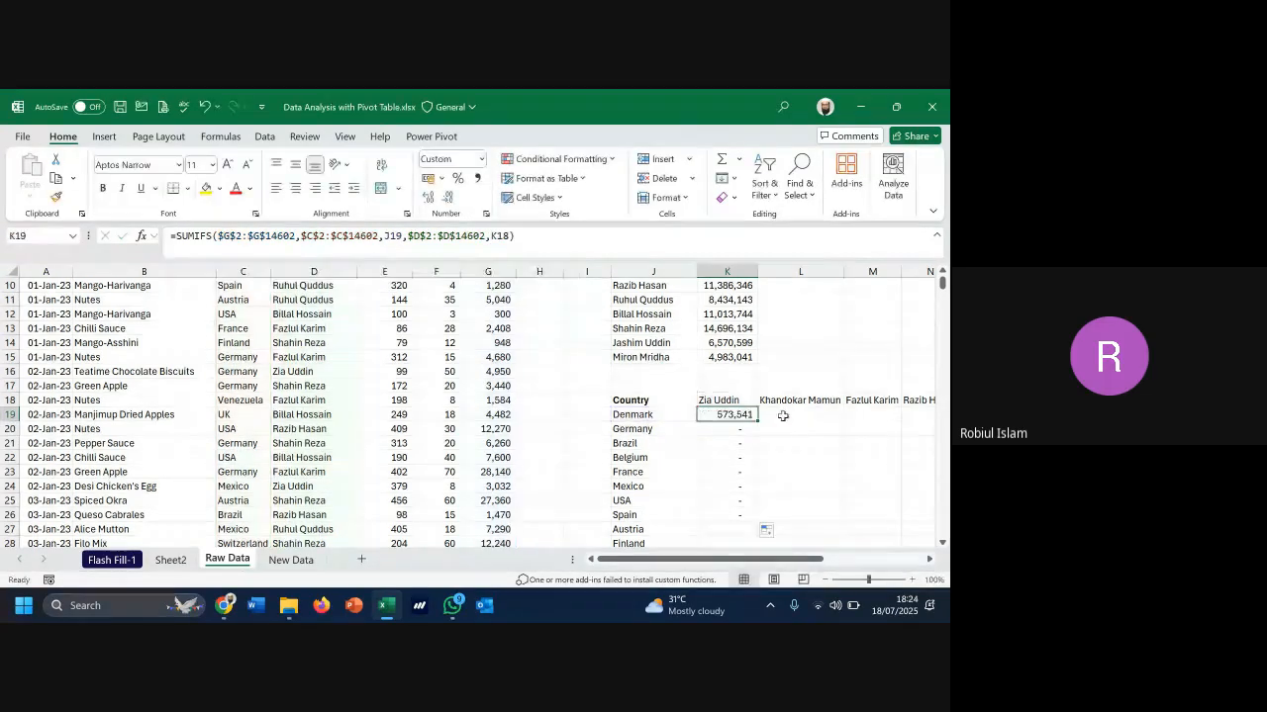
Examine the row 18 salesperson headings and column J countries, then return to K19
left_click_drag(716, 400, 930, 396)
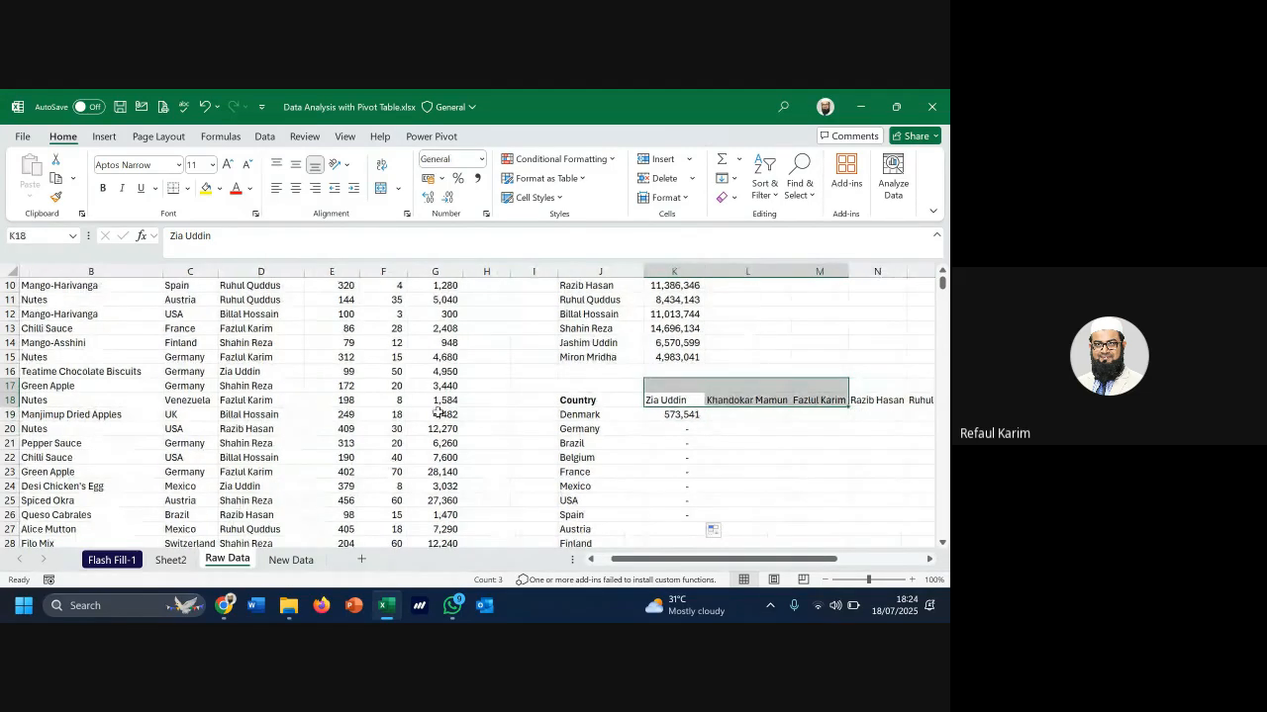
left_click(12, 400)
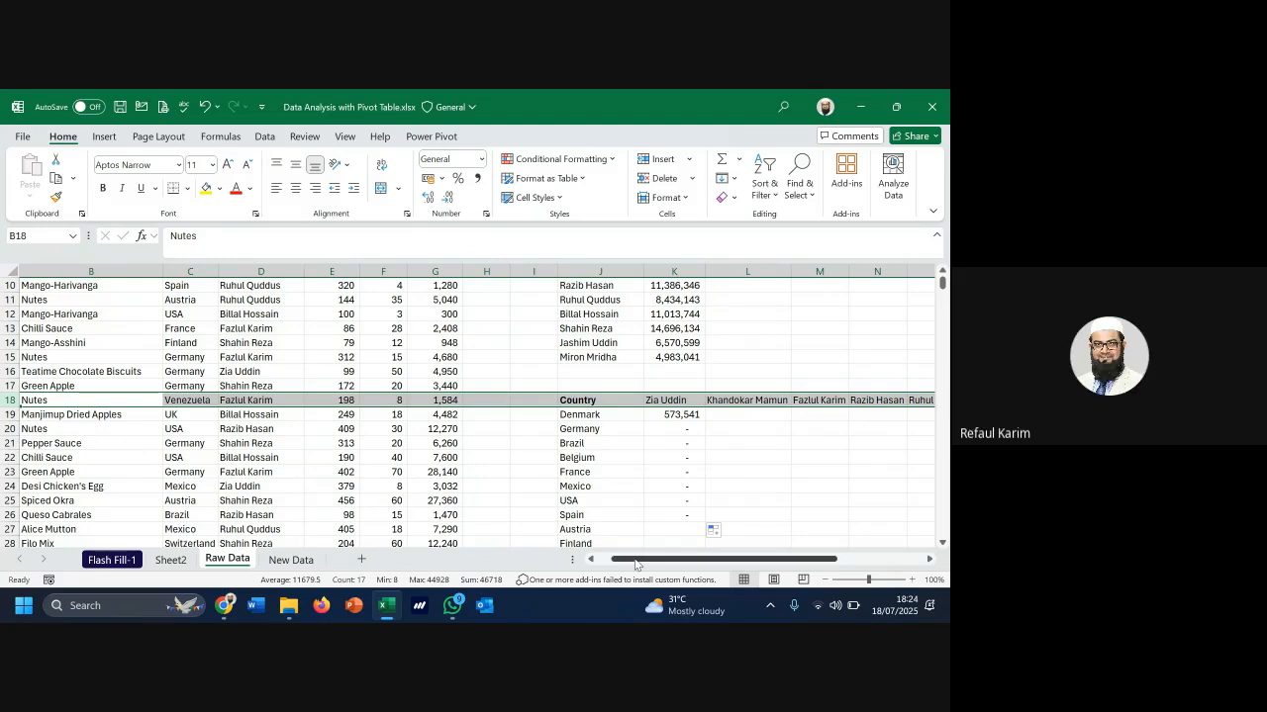
left_click_drag(636, 564, 703, 563)
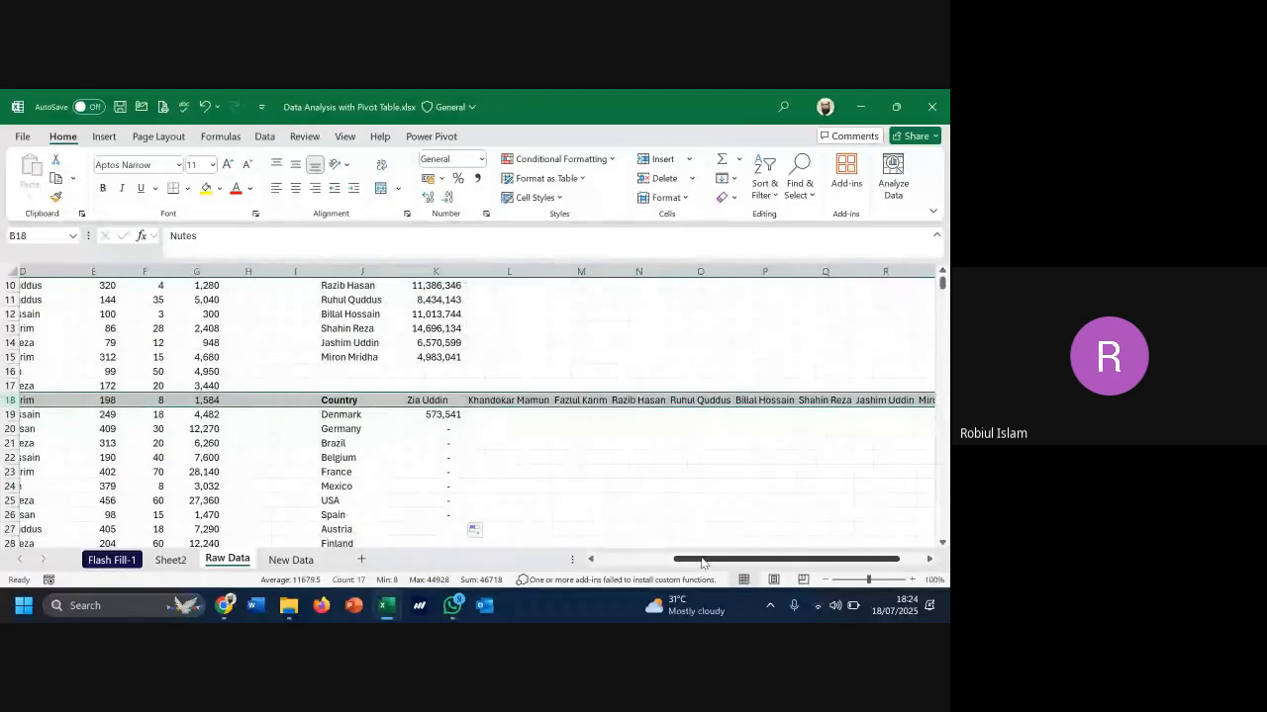
left_click(361, 270)
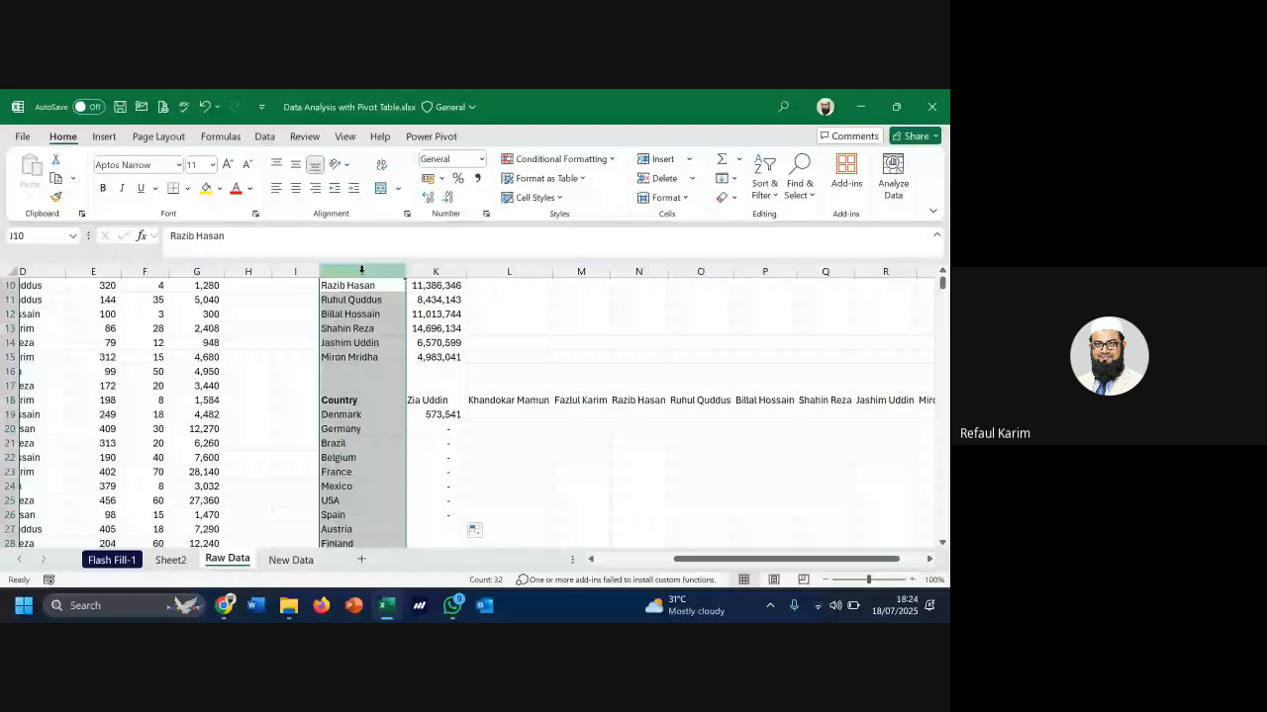
left_click(438, 414)
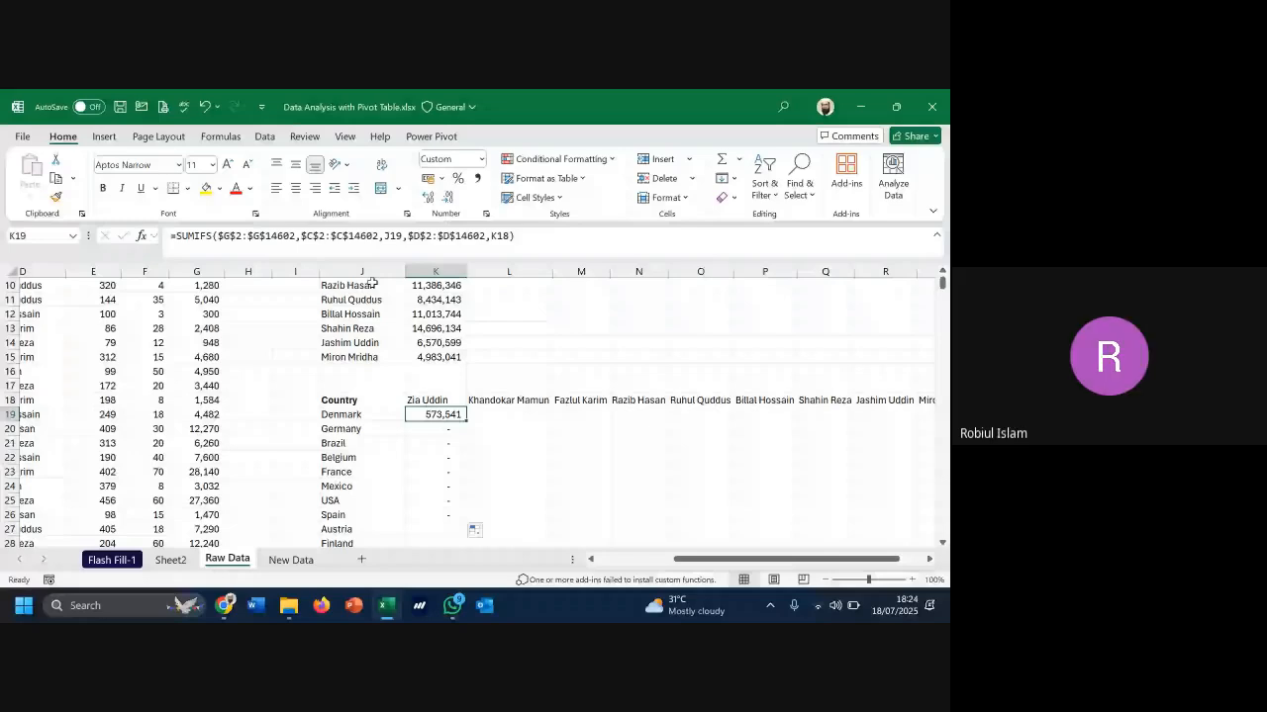
Change K19's country reference from J19 to $J19 and commit the formula
double_click(384, 237)
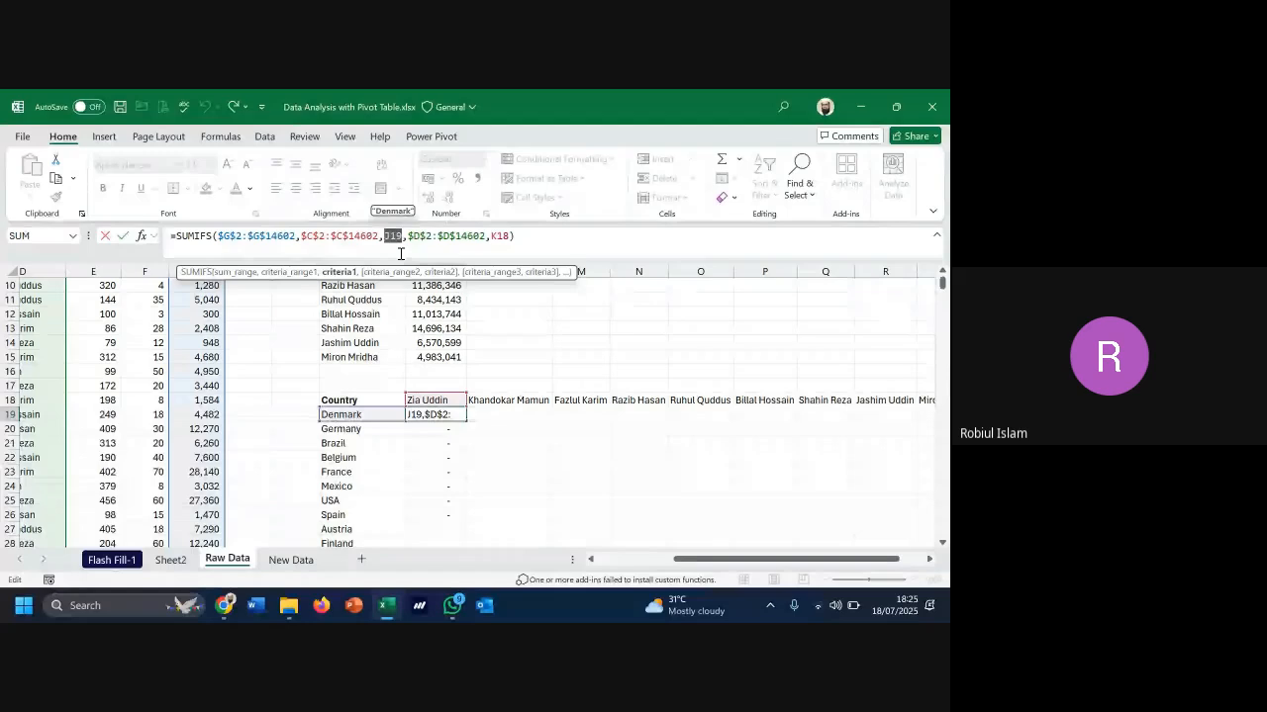
left_click(386, 238)
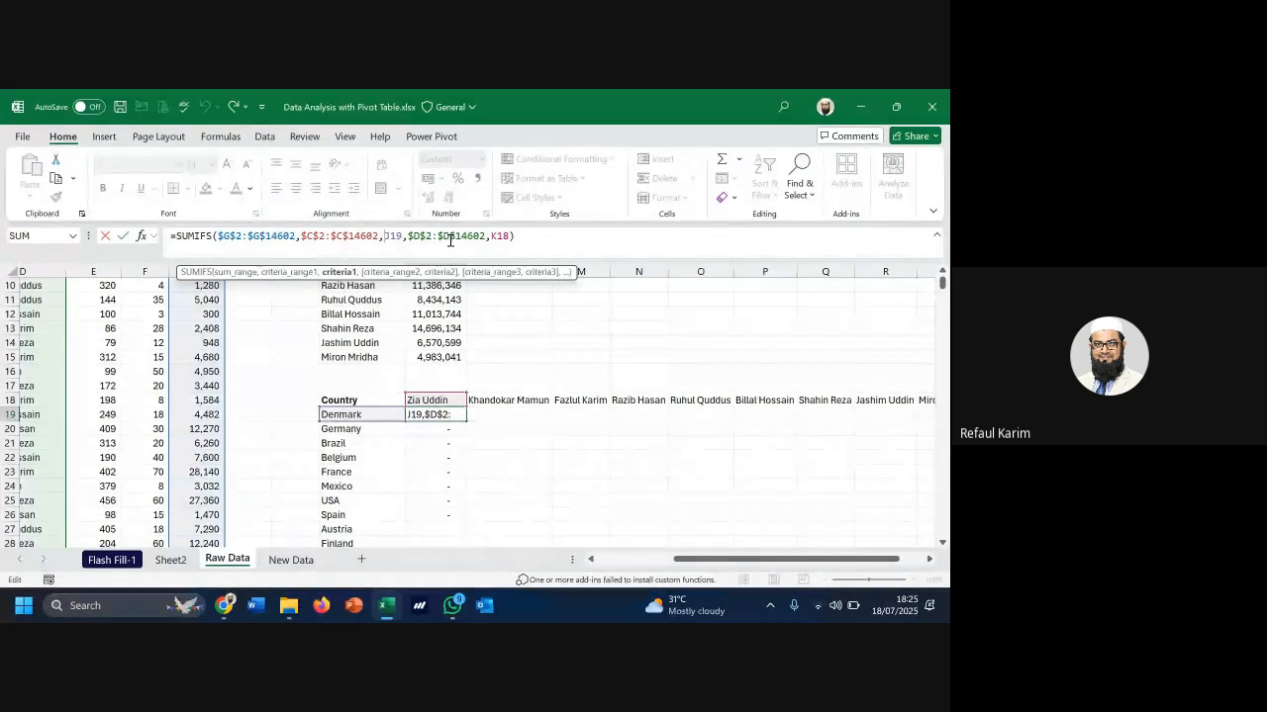
type("$")
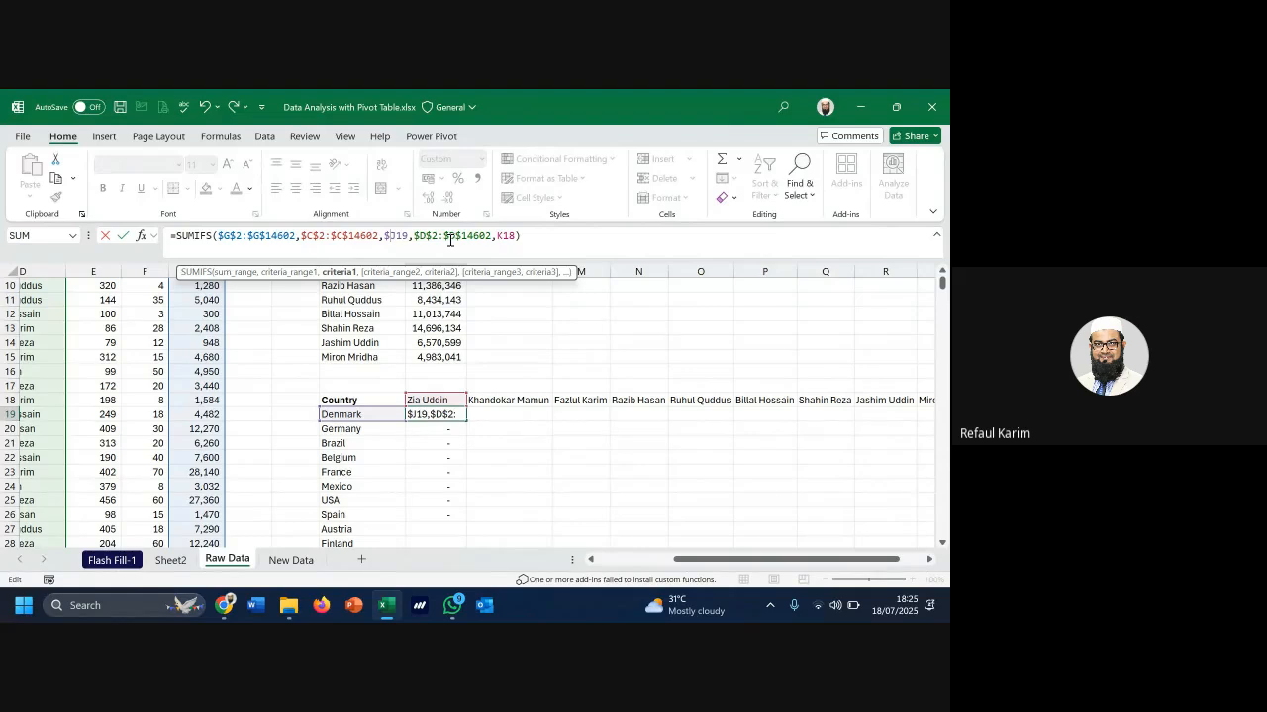
left_click(500, 236)
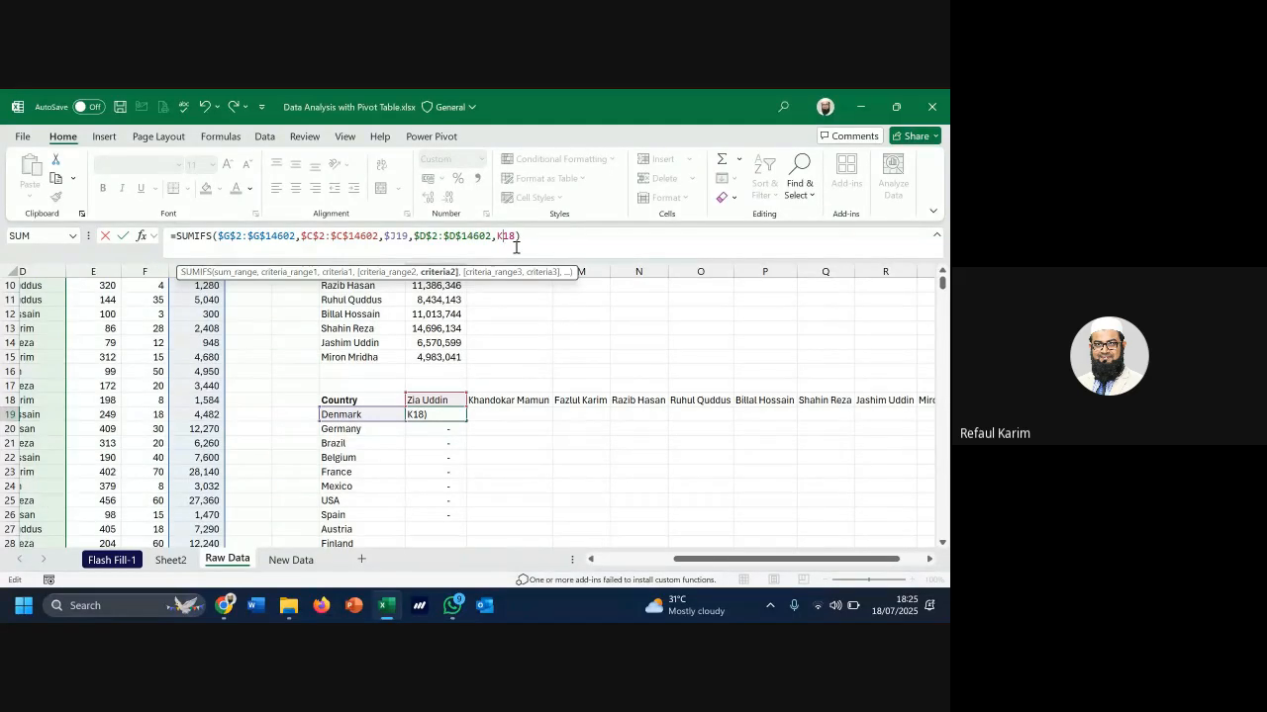
key("Return")
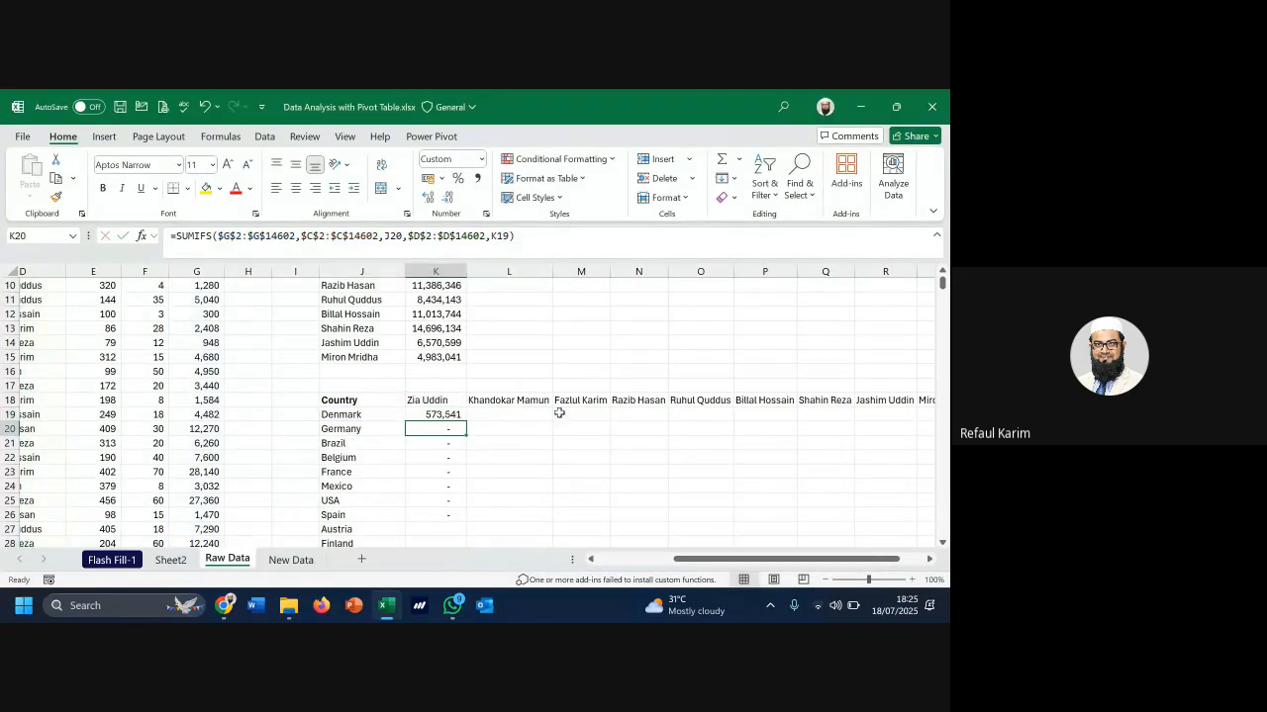
Fill K19's SUMIFS formula across the whole country-by-salesperson grid
left_click_drag(461, 423, 461, 437)
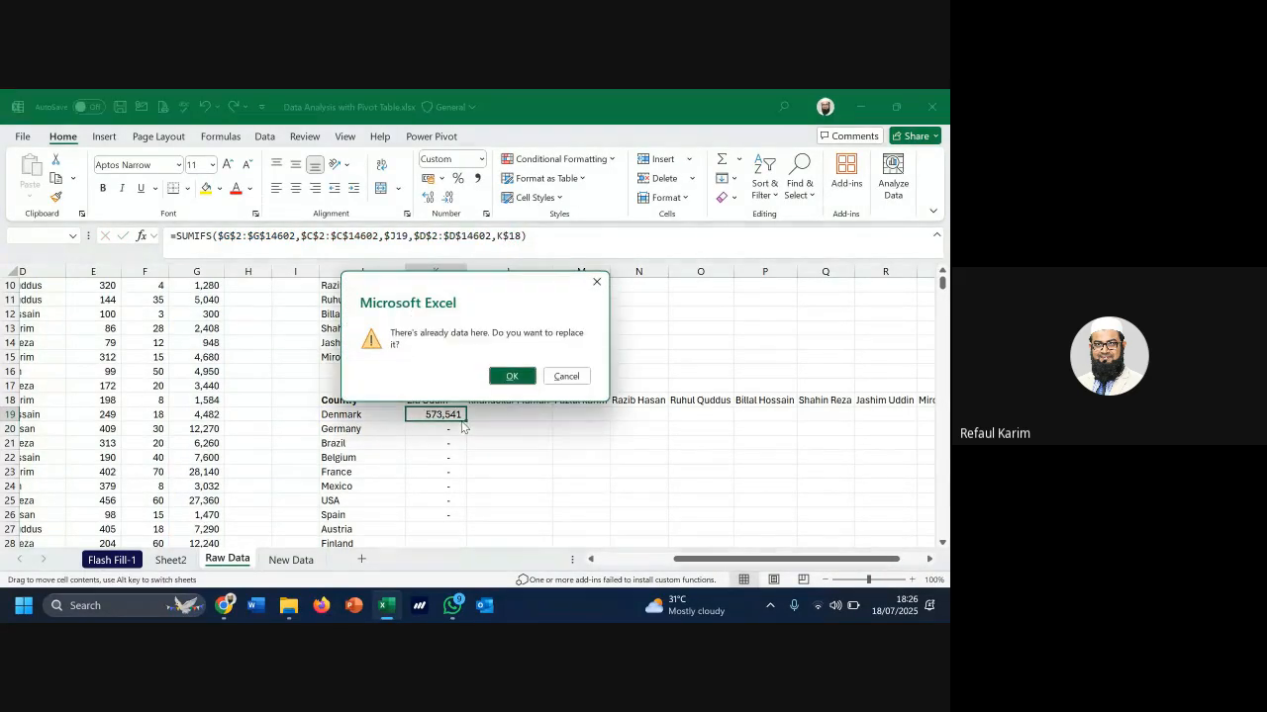
left_click(569, 374)
left_click(455, 416)
left_click_drag(466, 423, 922, 495)
Clear the dash values from columns T and U and check column K's total of 14,257,045
scroll(803, 402, "up", 2)
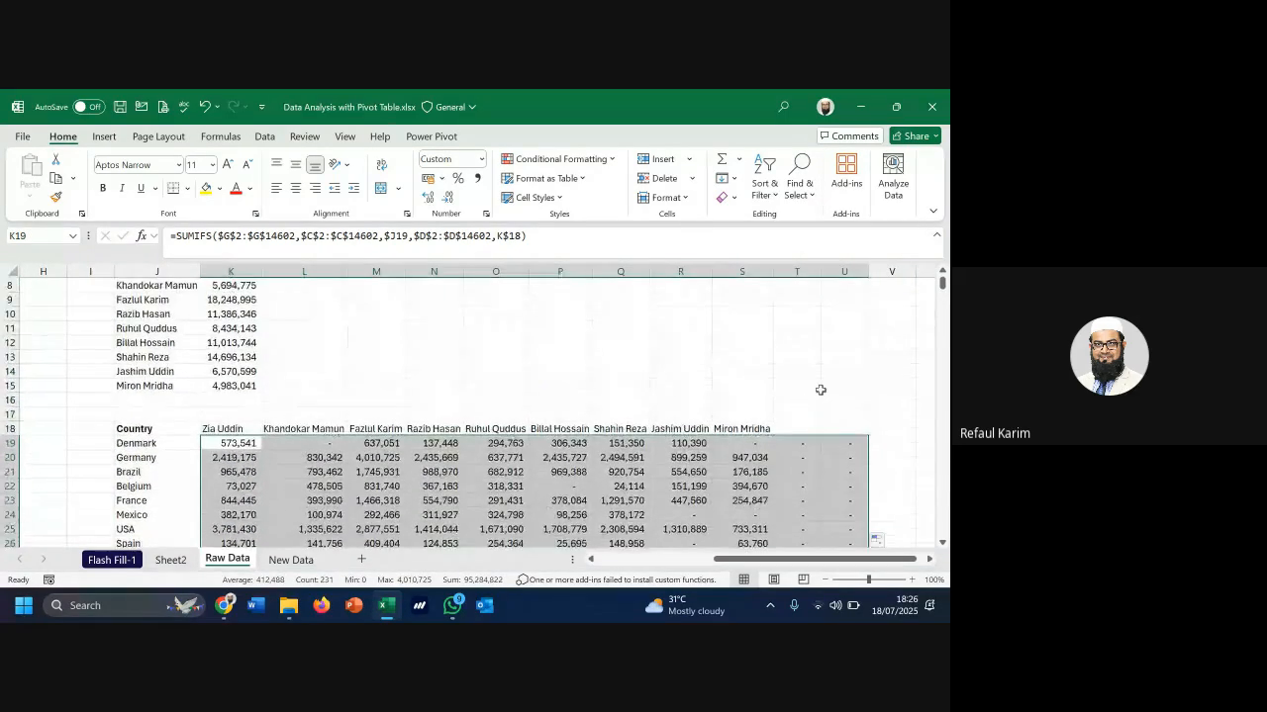
left_click_drag(804, 270, 835, 279)
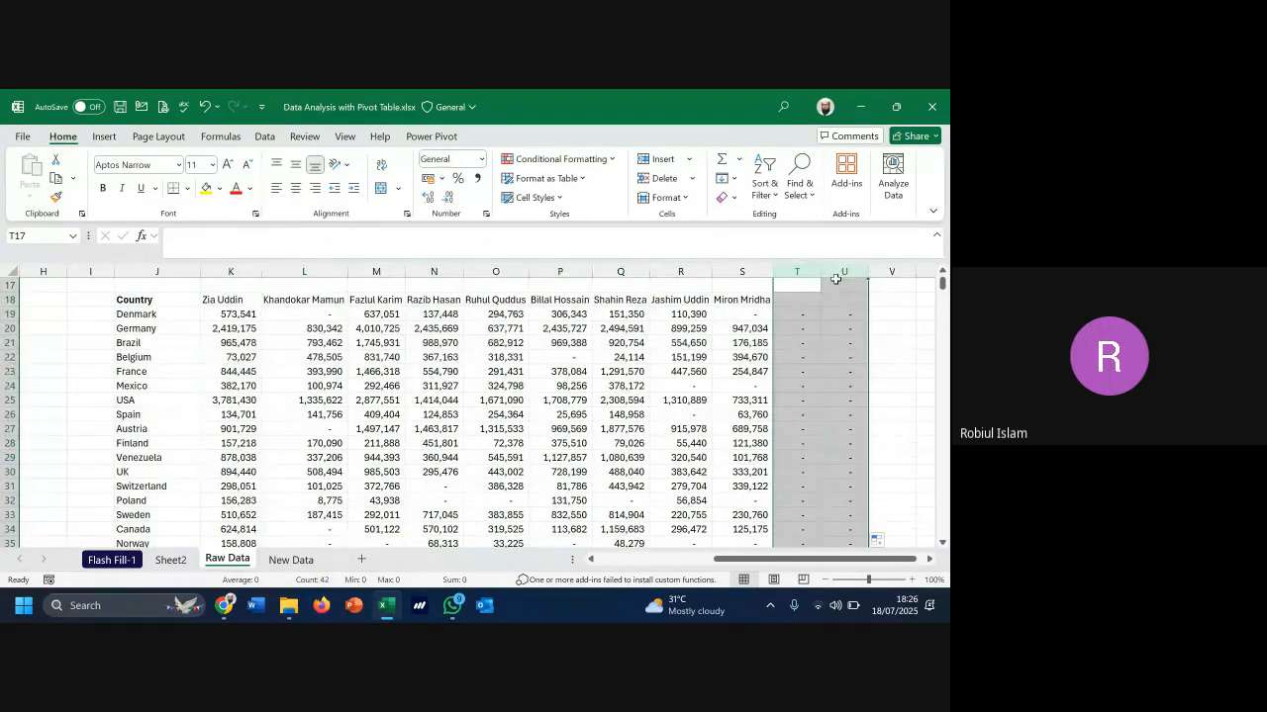
key("Delete")
scroll(248, 297, "down", 4)
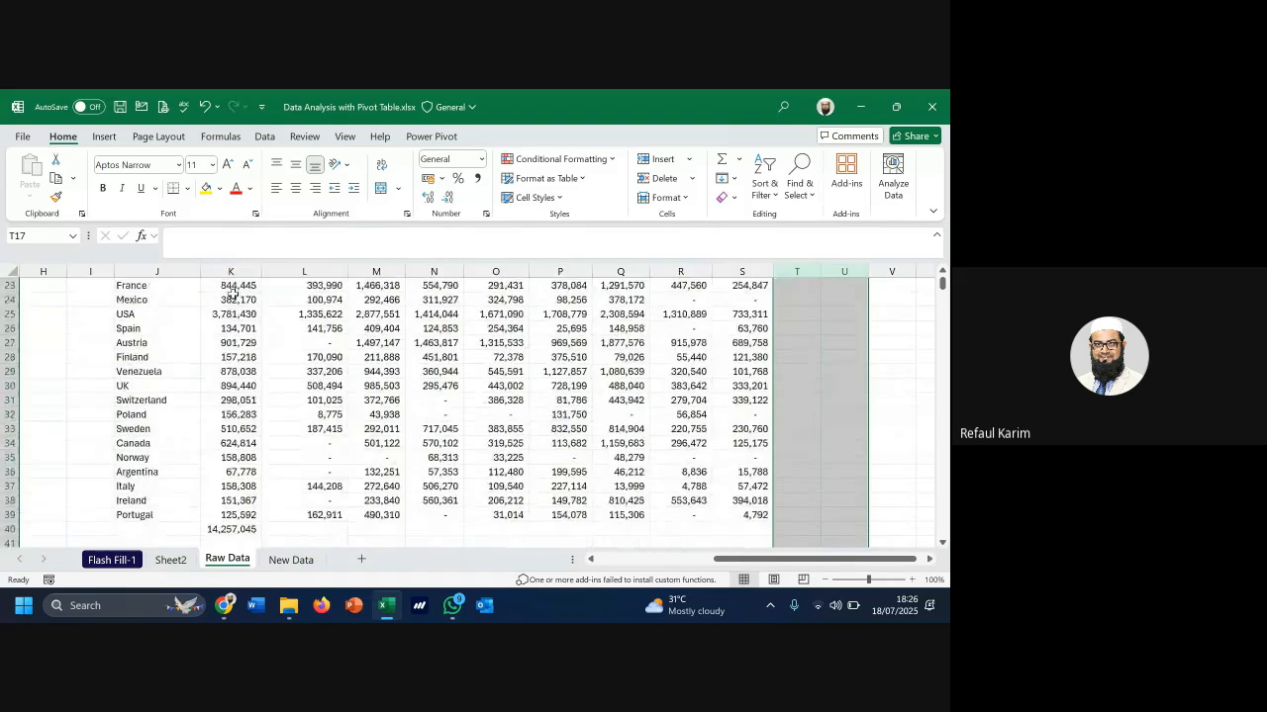
left_click(252, 445)
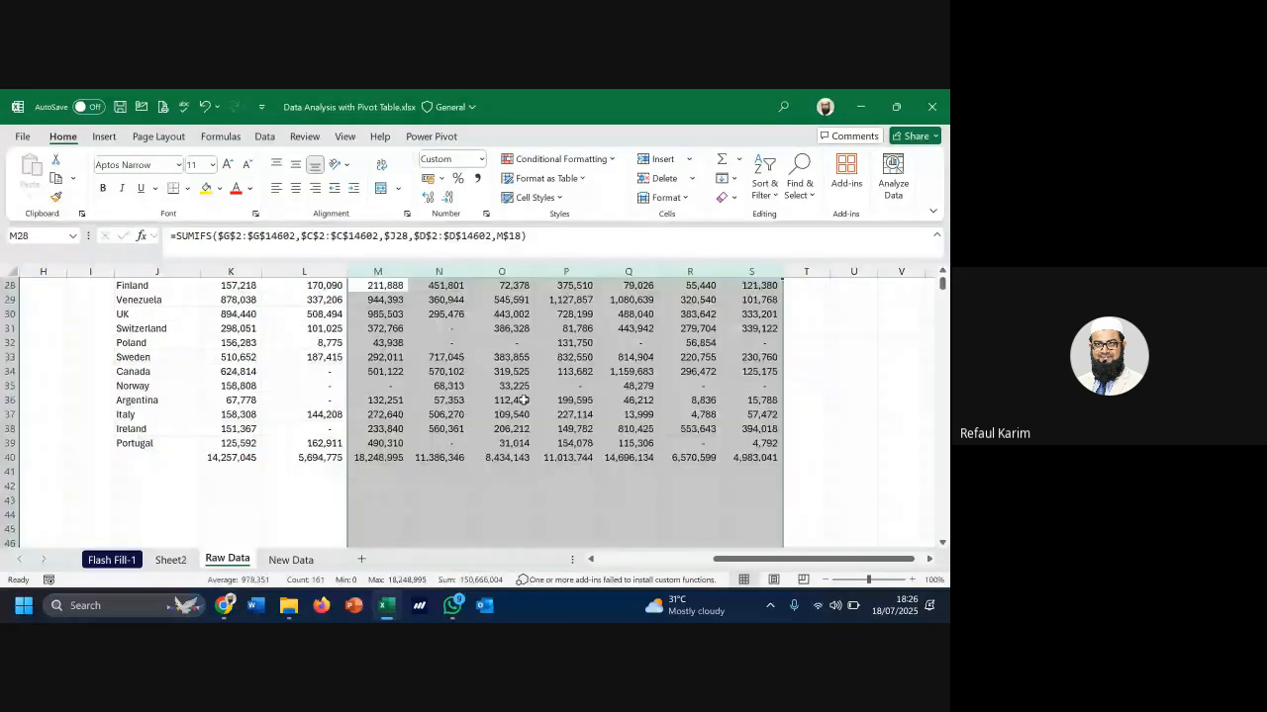
Review the formulas in M21 and the SUMIFS in K19, leaving K19 unchanged
scroll(524, 400, "up", 3)
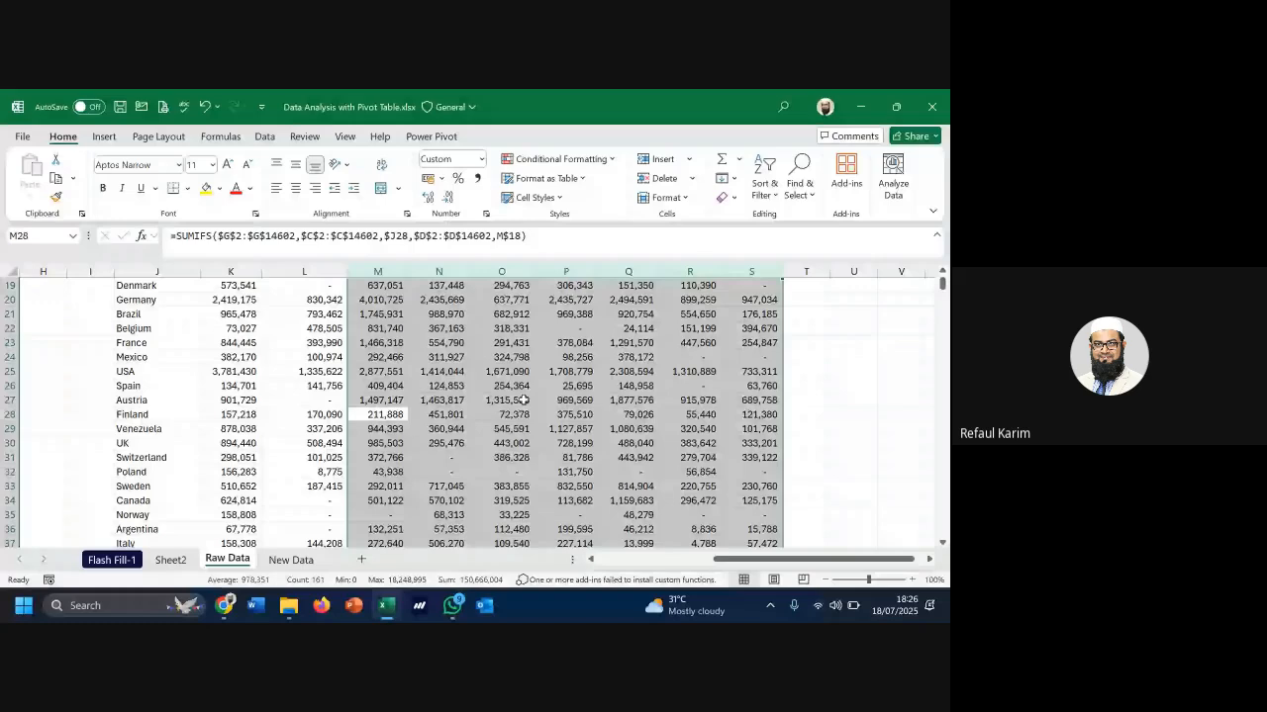
scroll(524, 400, "up", 2)
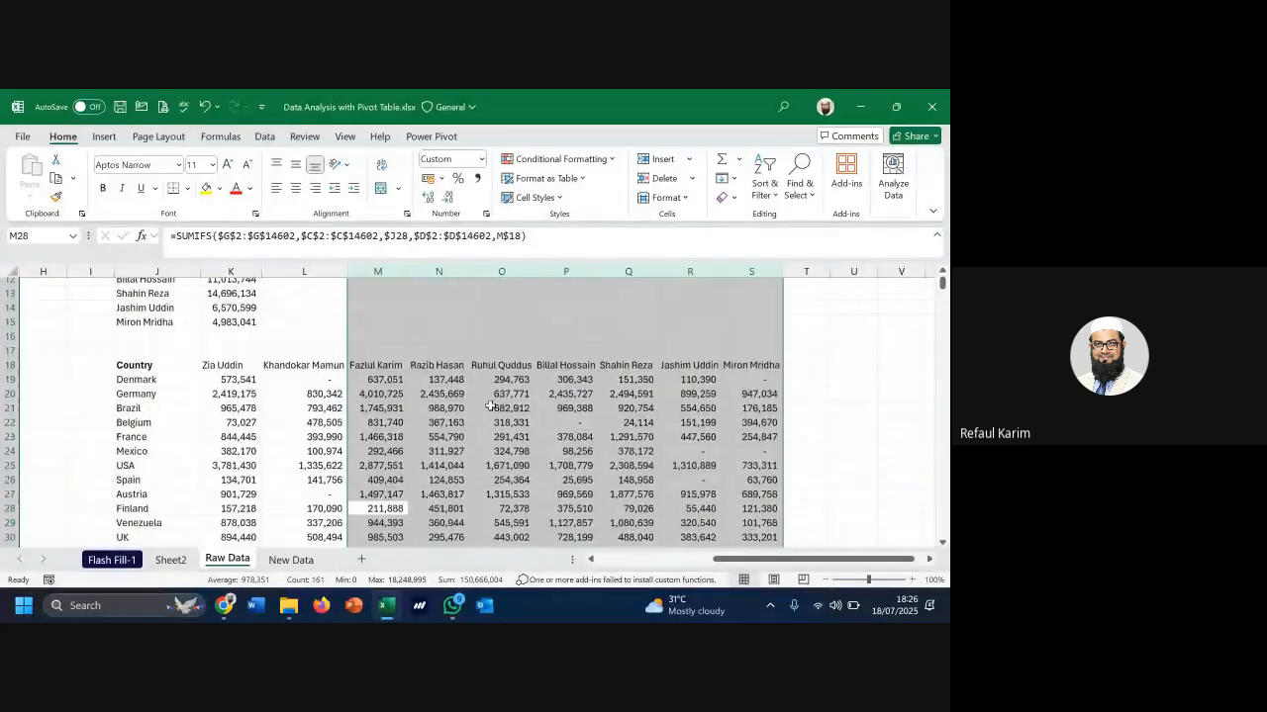
left_click(376, 402)
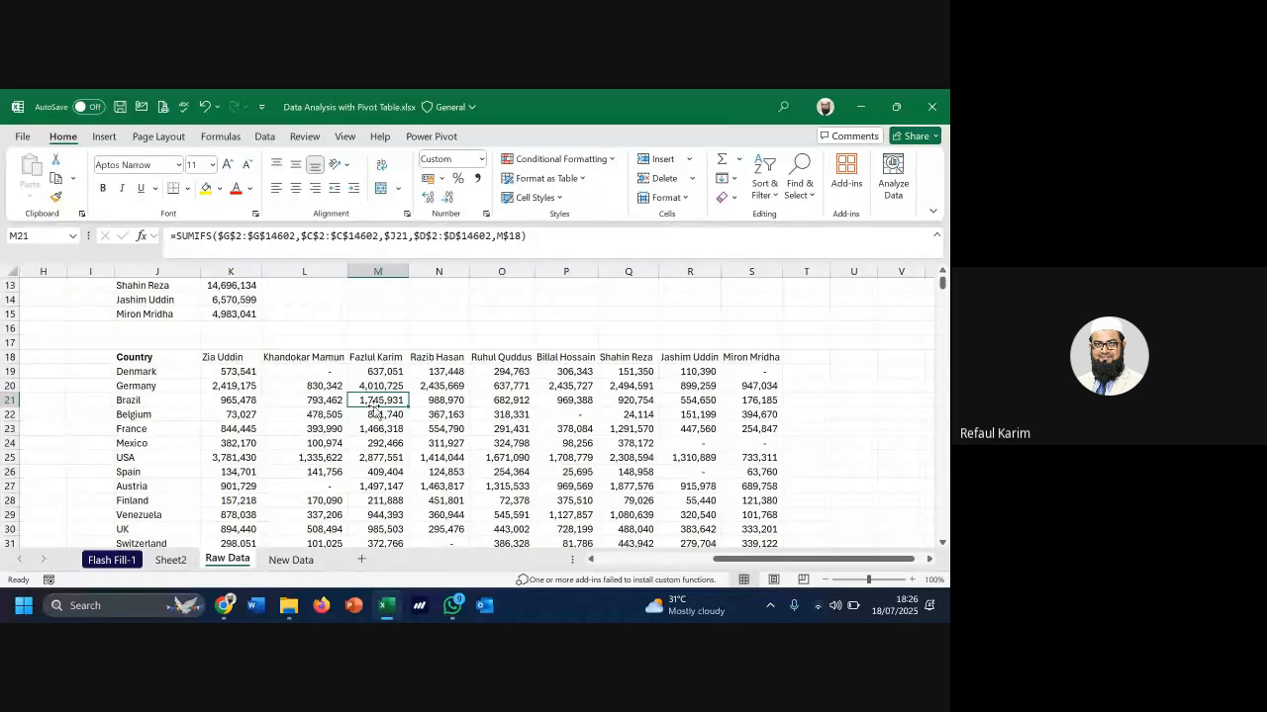
left_click(241, 371)
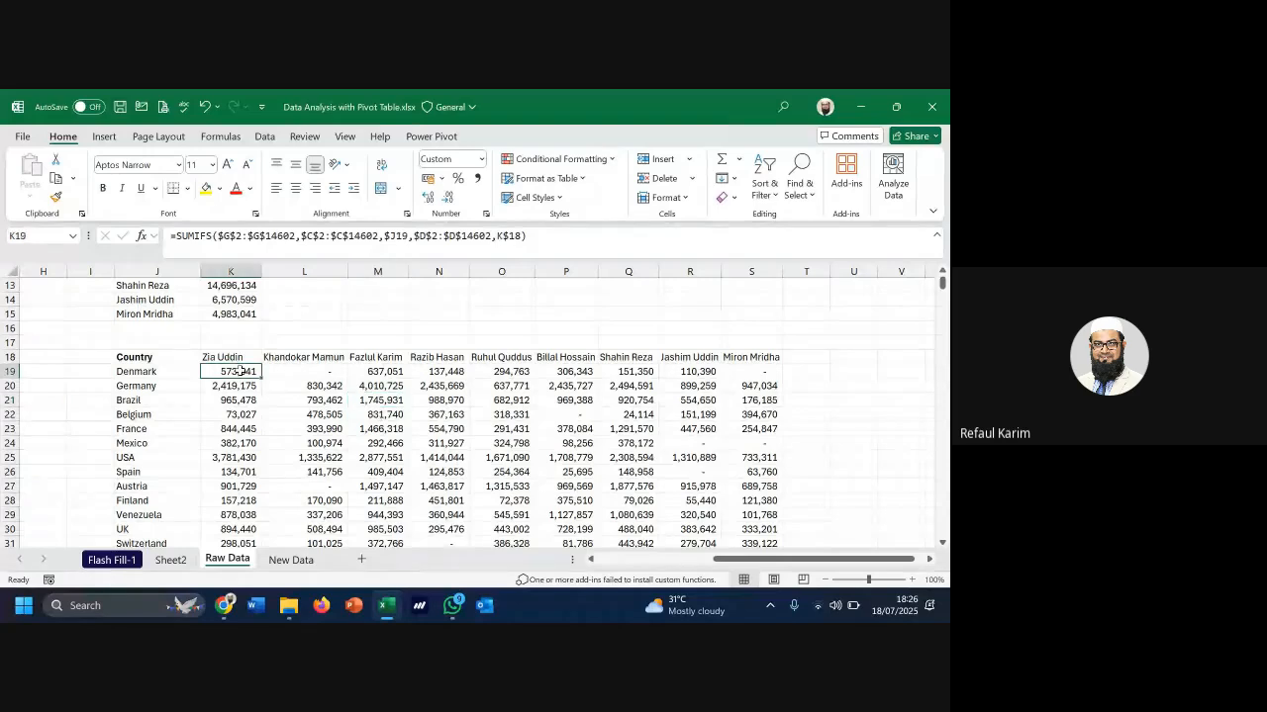
left_click(241, 238)
left_click_drag(232, 237, 291, 242)
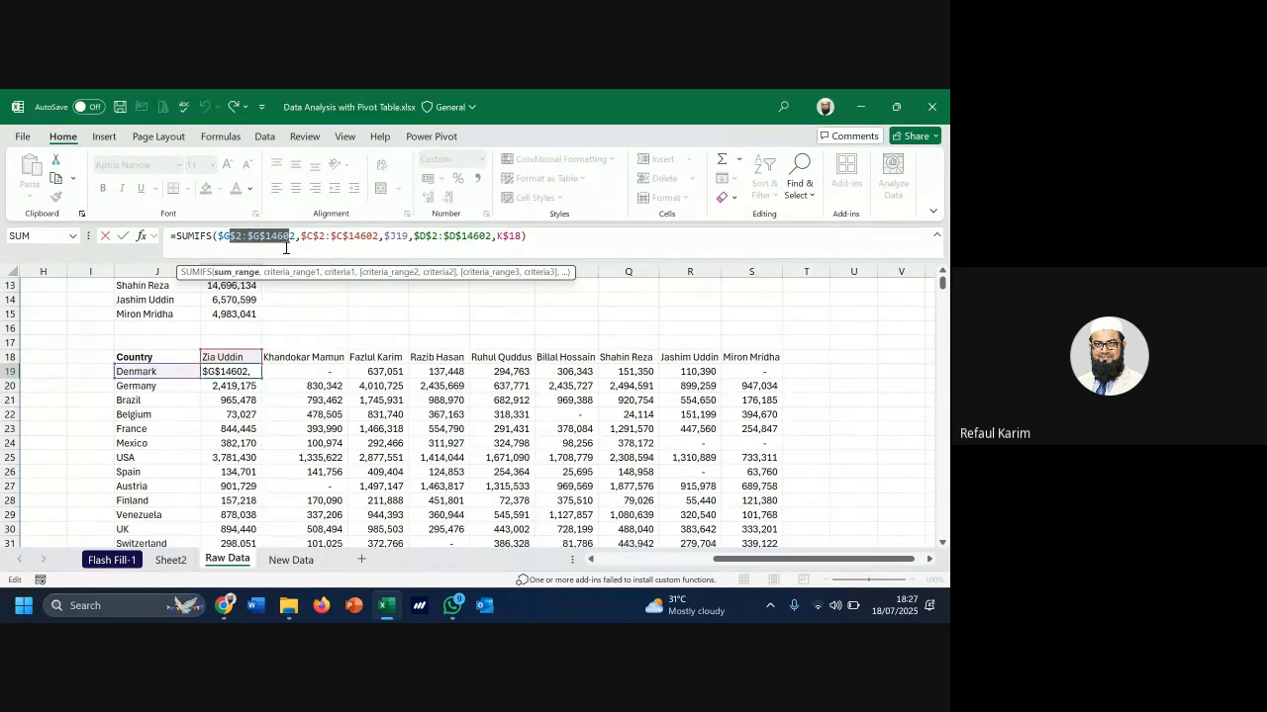
key("ctrl+Return")
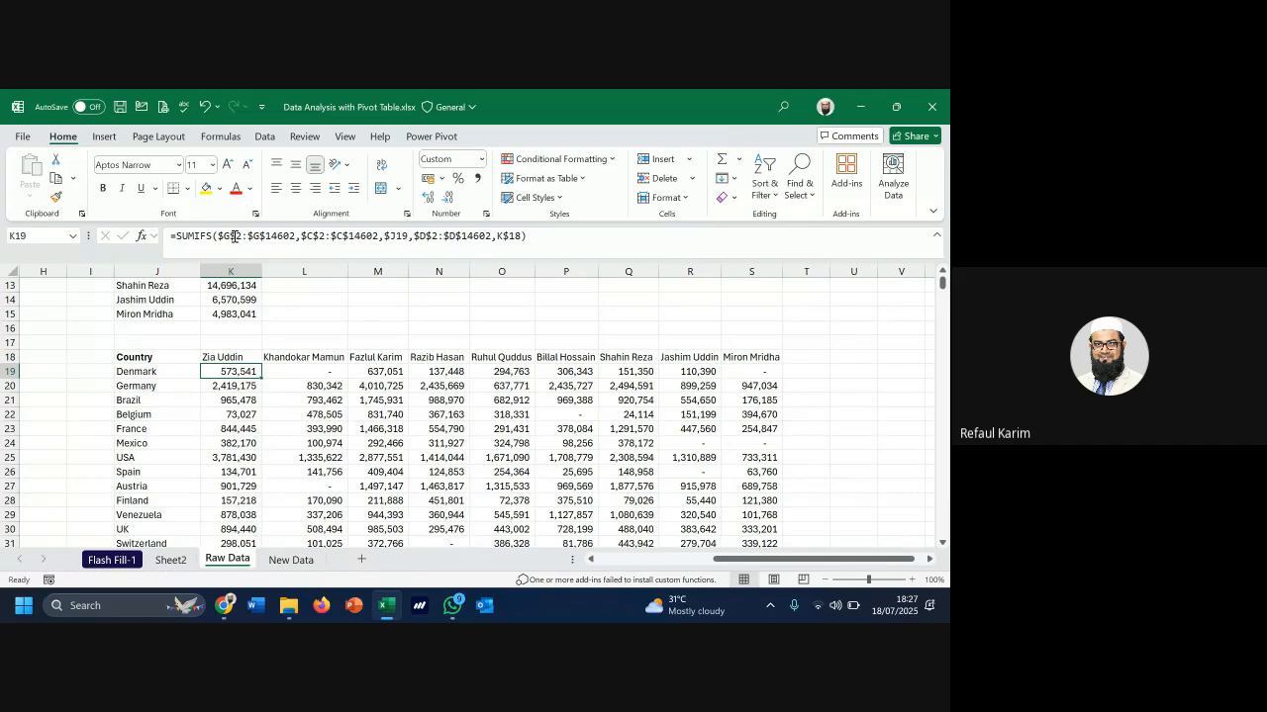
left_click_drag(224, 237, 276, 237)
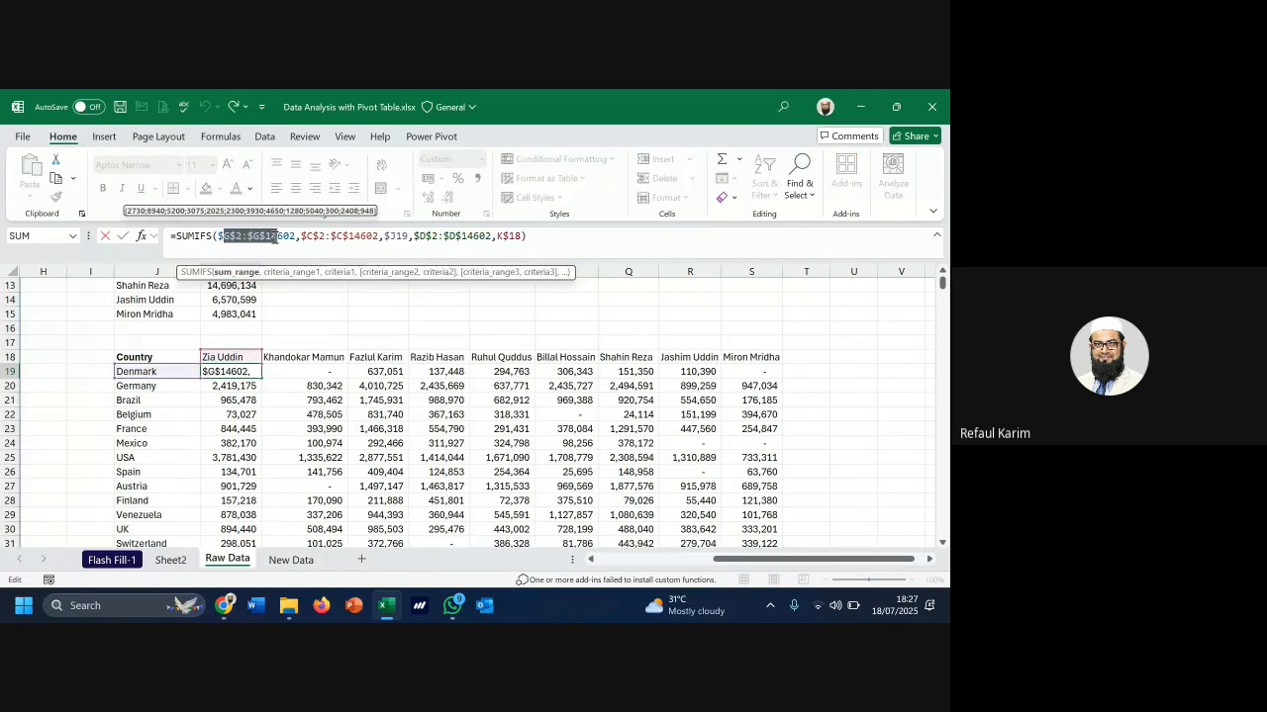
key("Escape")
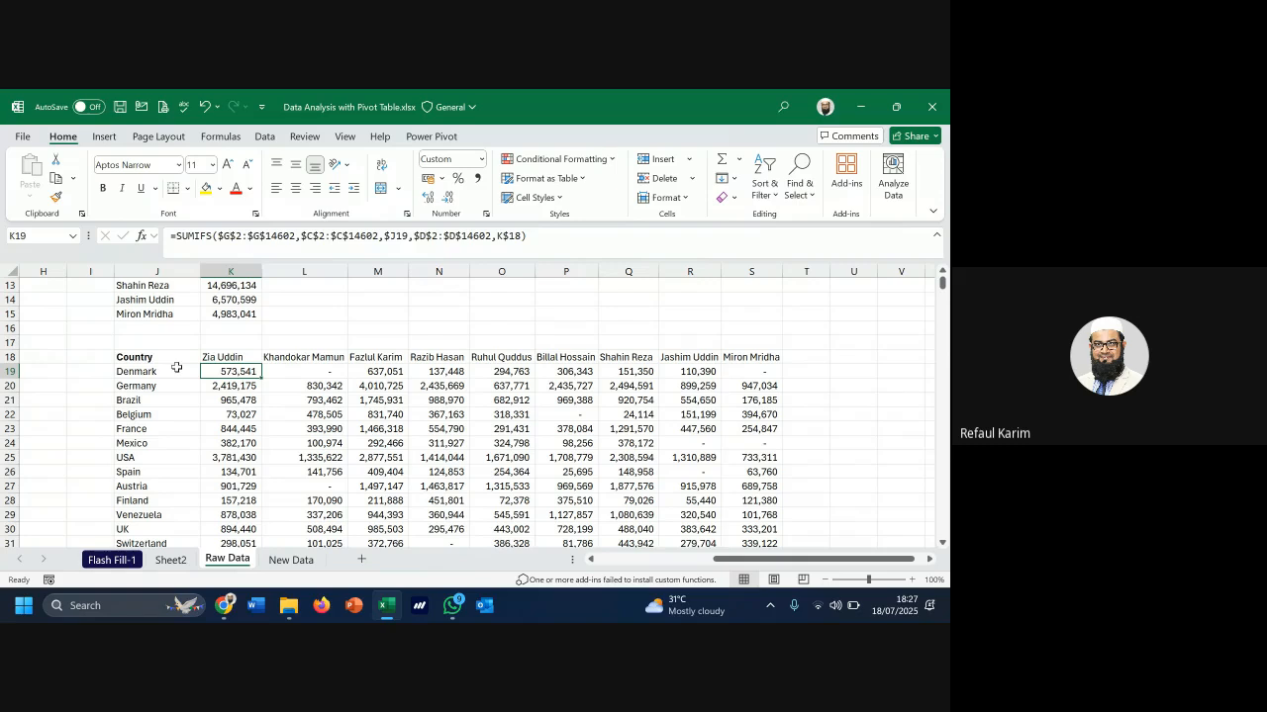
Select the country names Denmark to Venezuela and the sales block K19:O23
left_click_drag(174, 368, 162, 517)
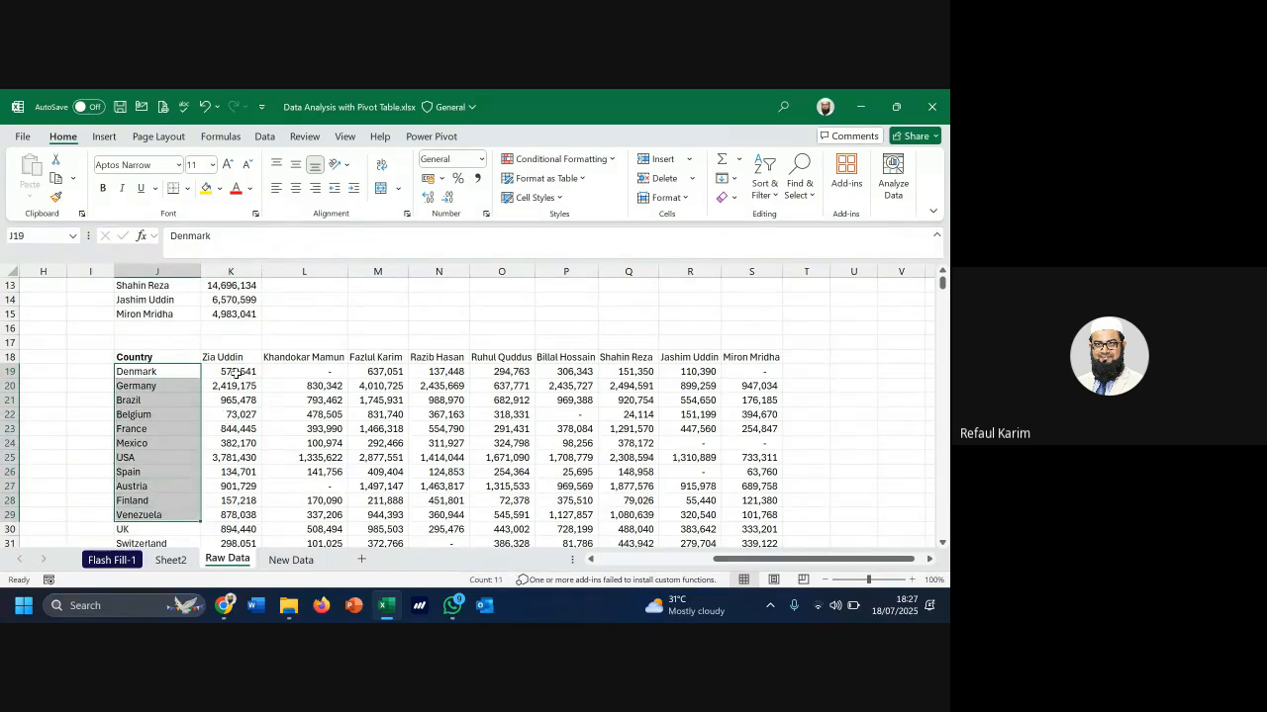
left_click_drag(235, 371, 515, 428)
scroll(514, 428, "down", 4)
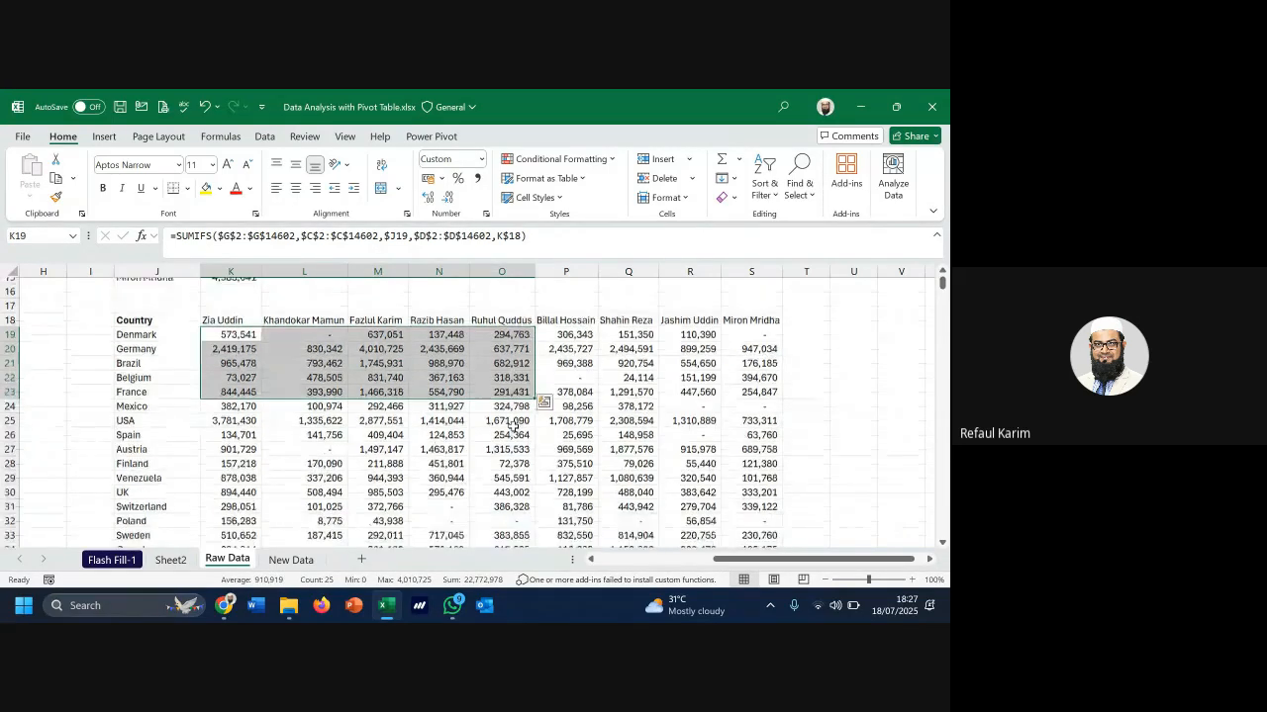
scroll(512, 426, "down", 1)
scroll(512, 427, "up", 1)
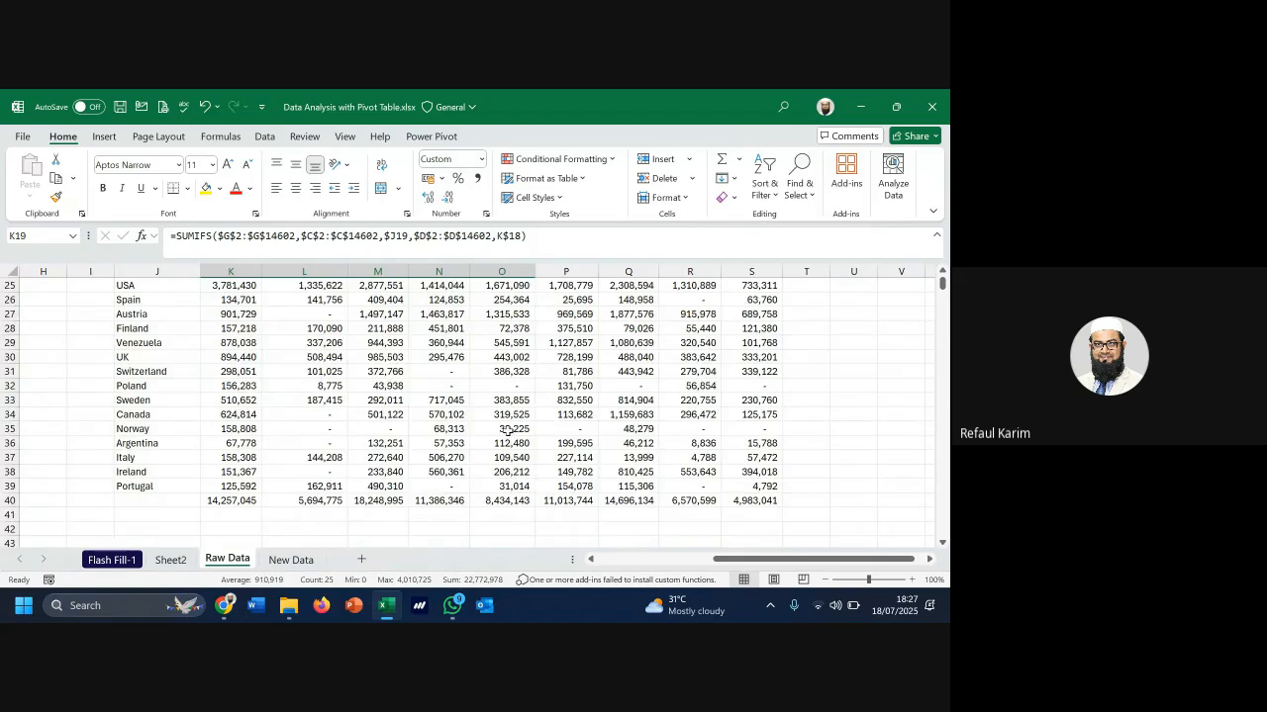
scroll(511, 428, "up", 3)
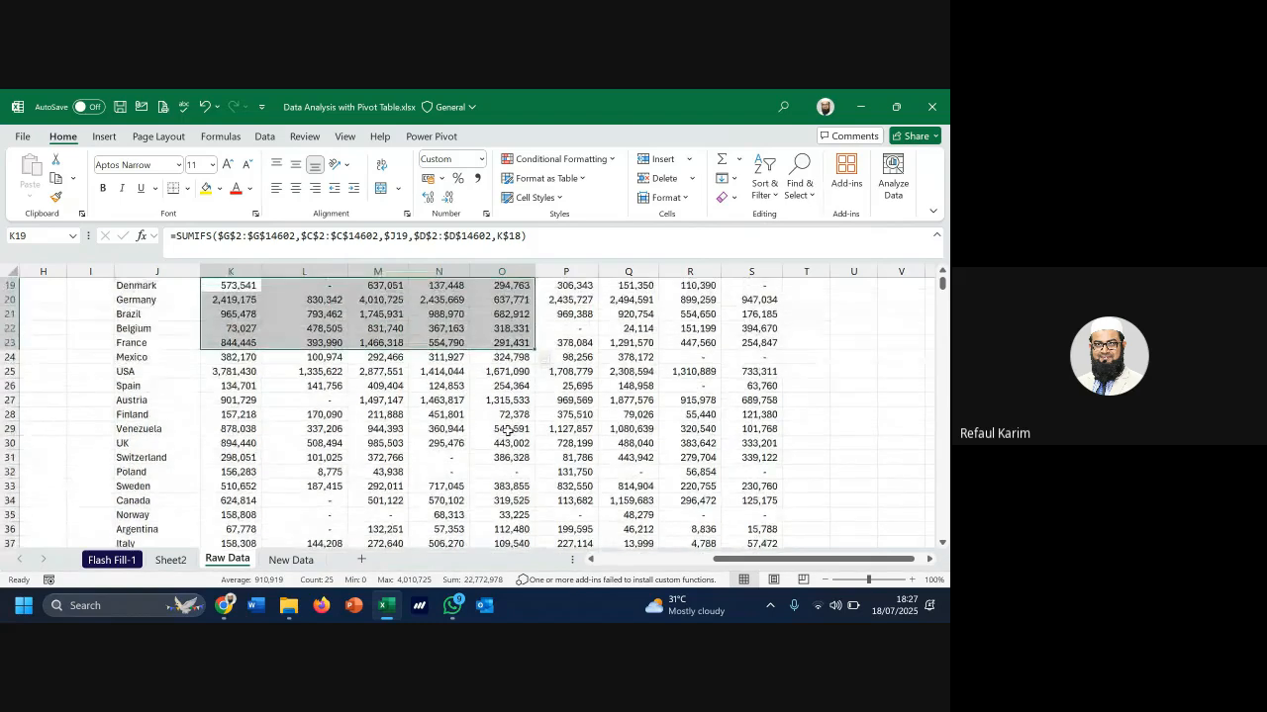
Check Sheet2, then select the salesperson names across row 18 on Raw Data
left_click(170, 561)
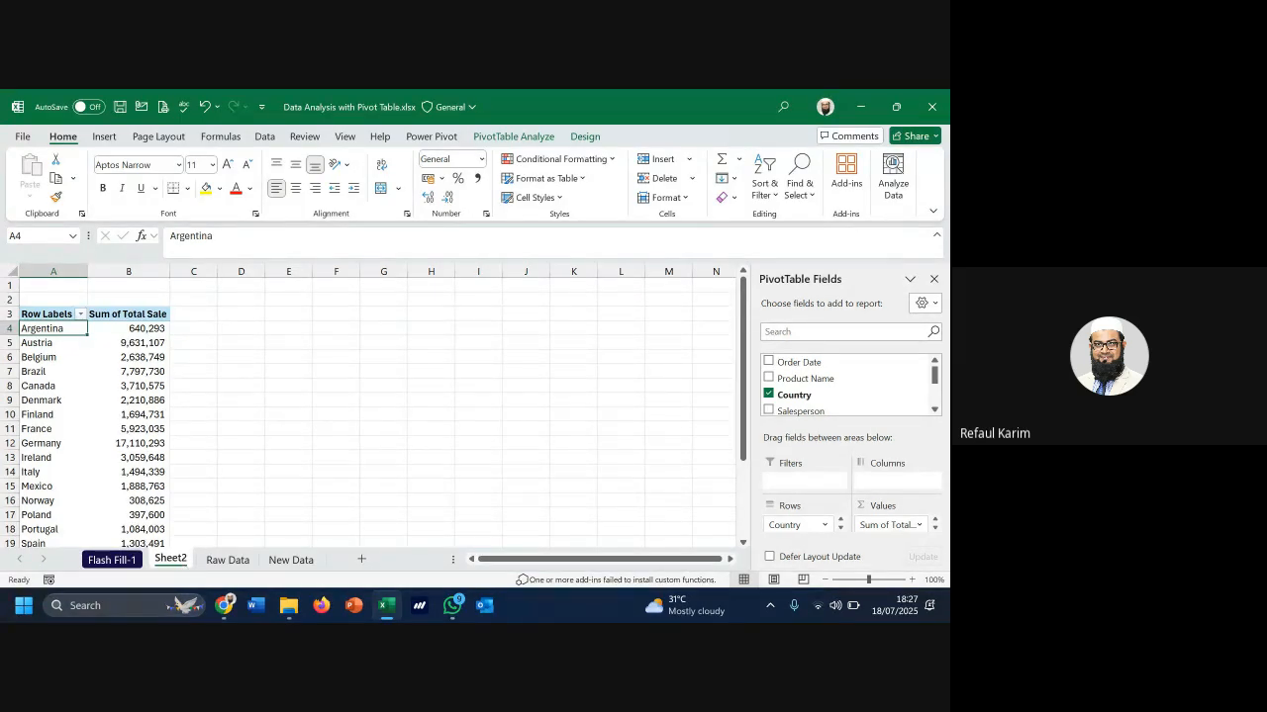
left_click(222, 560)
left_click(247, 314)
left_click_drag(247, 314, 750, 317)
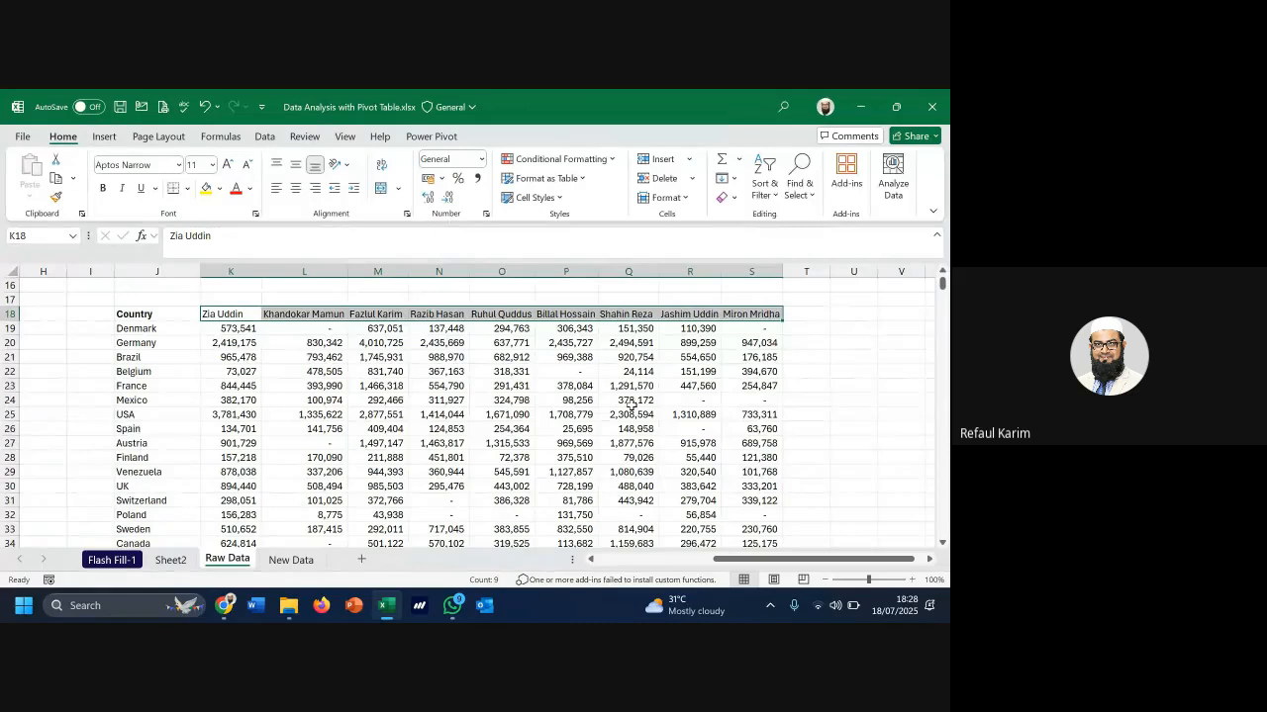
Put Salesperson in the pivot's Columns area so each country's Total Sale splits by salesperson
scroll(613, 413, "up", 1)
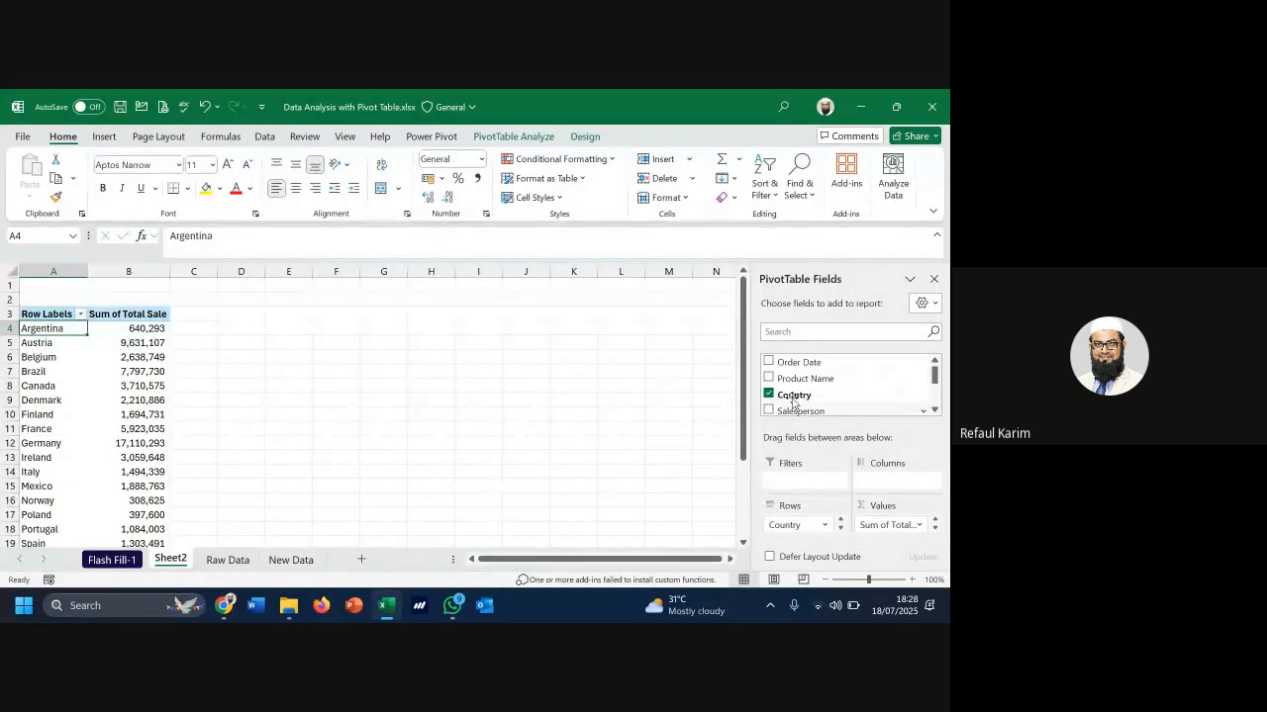
scroll(793, 401, "down", 1)
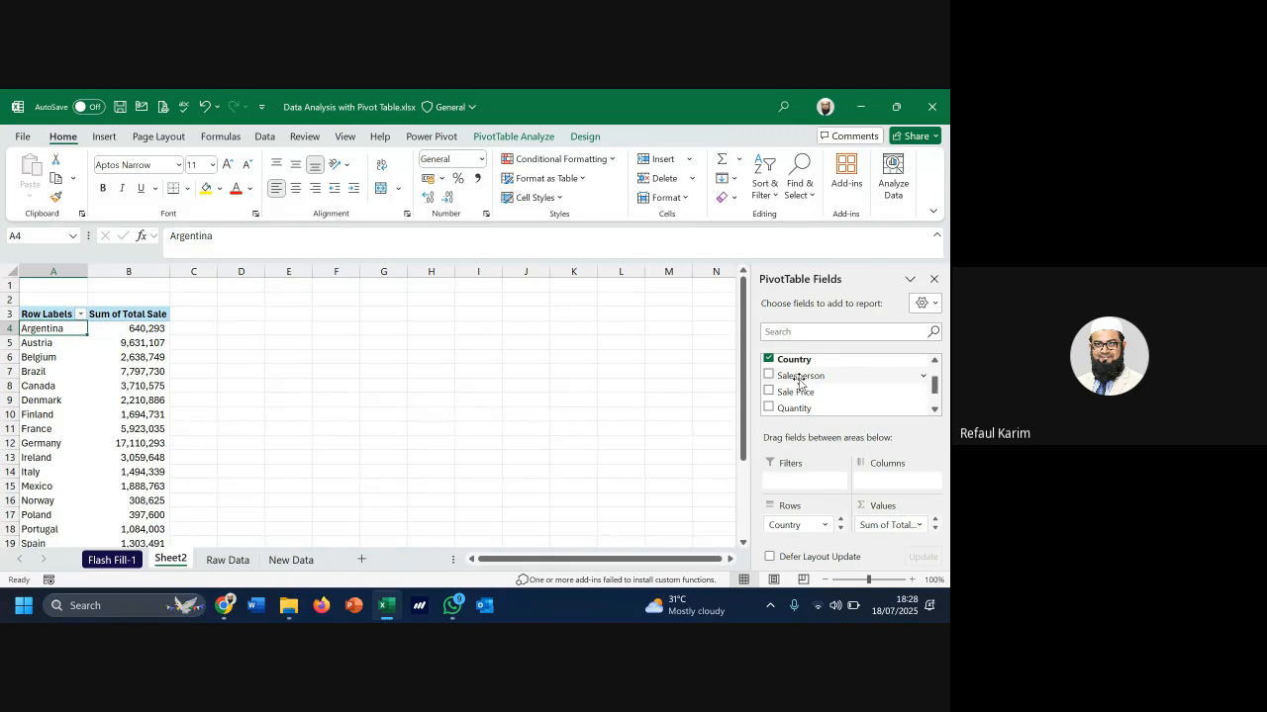
left_click_drag(799, 380, 891, 485)
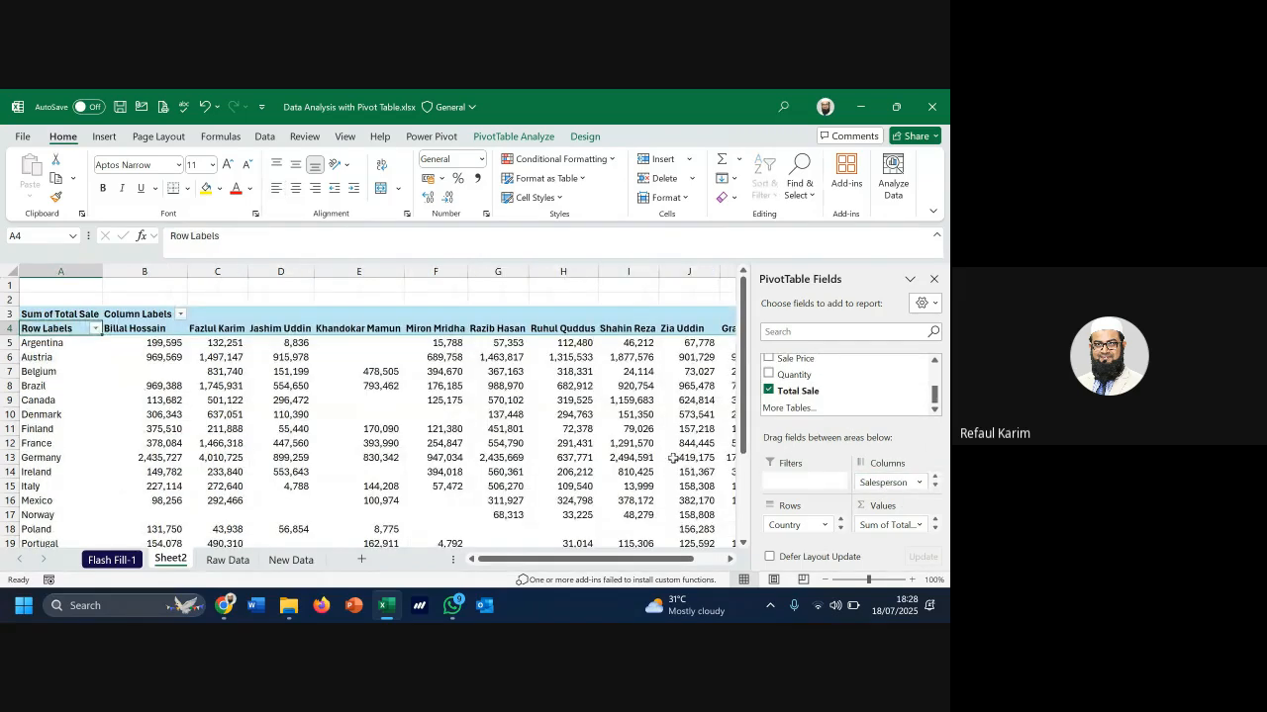
scroll(654, 457, "down", 3)
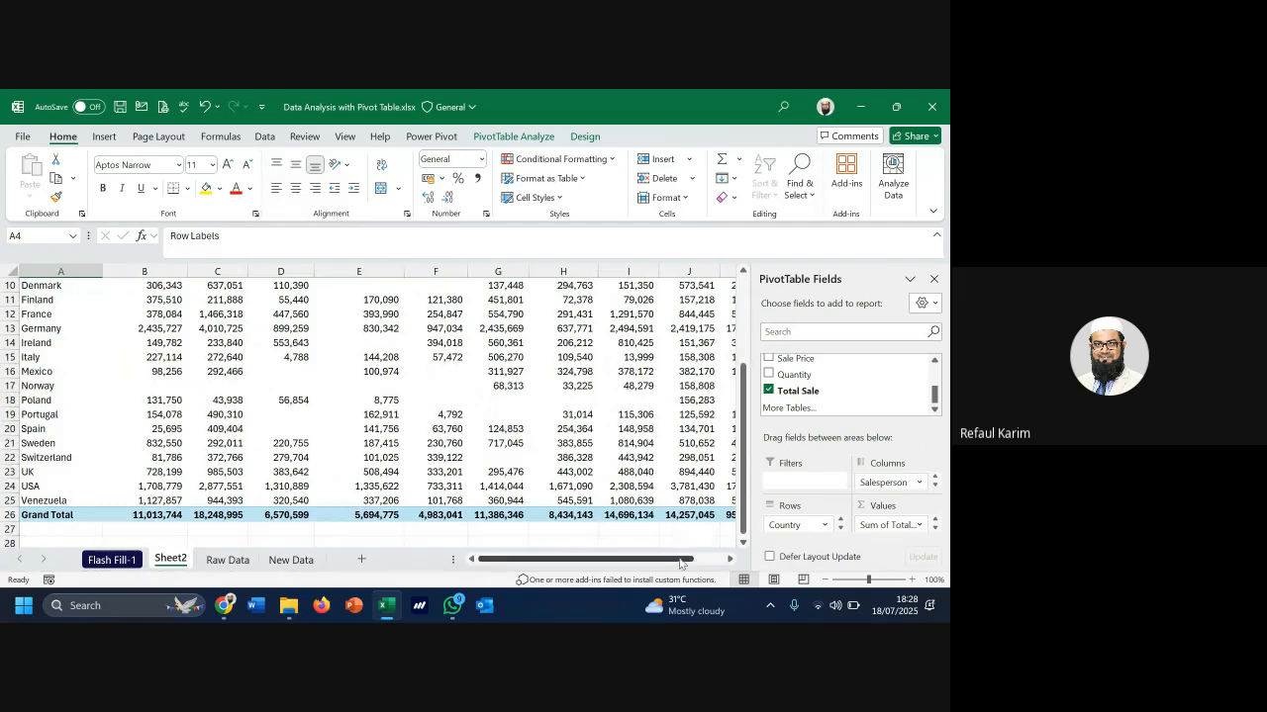
left_click_drag(675, 560, 700, 562)
scroll(578, 443, "up", 3)
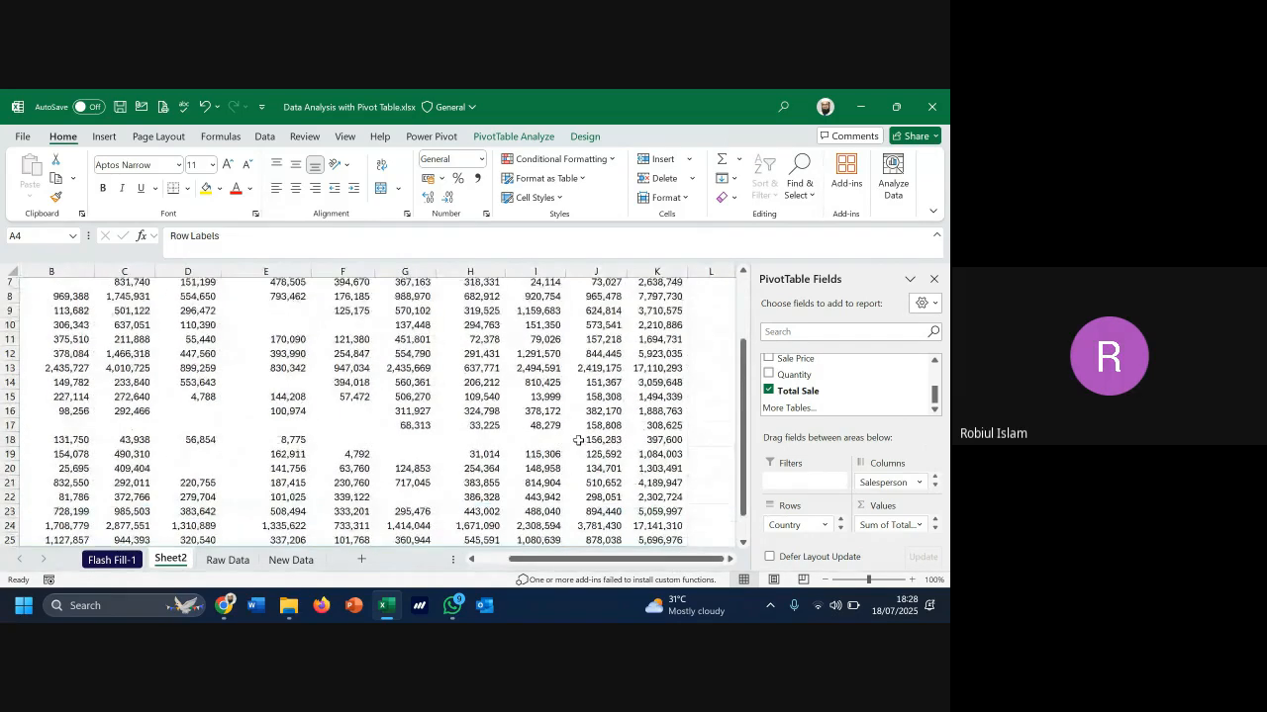
left_click_drag(569, 560, 543, 572)
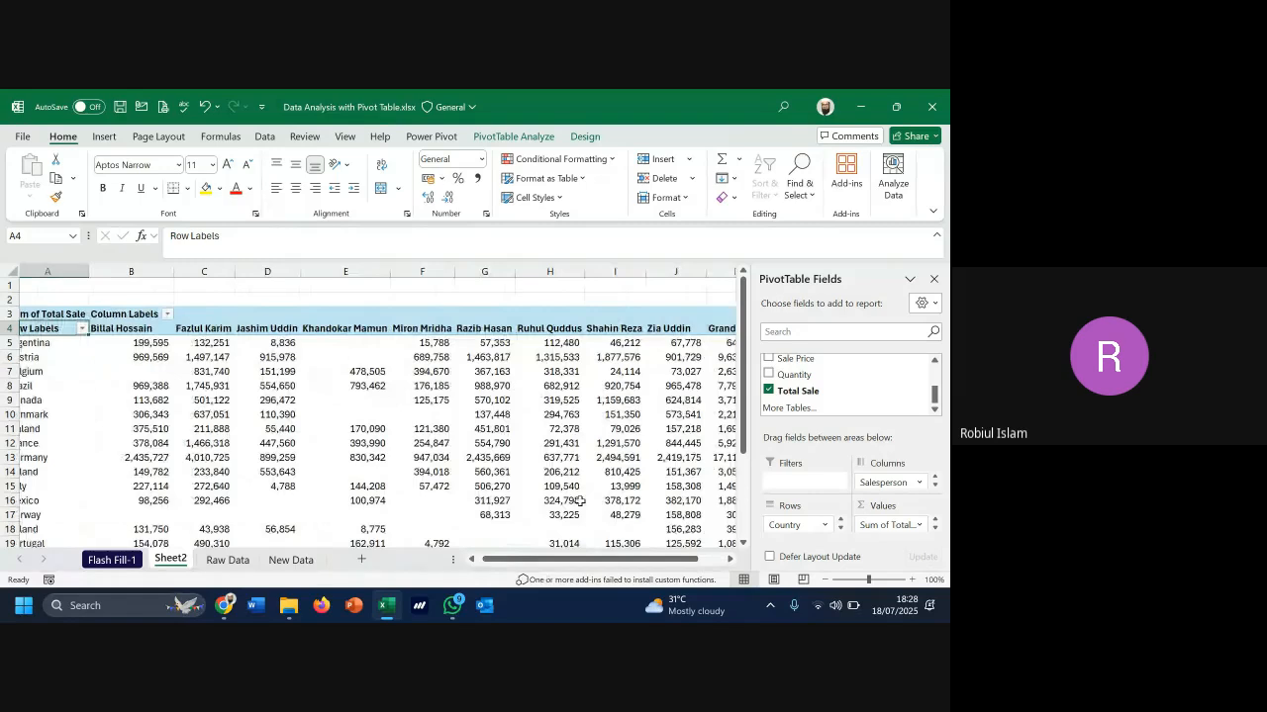
left_click(933, 279)
scroll(514, 480, "down", 1)
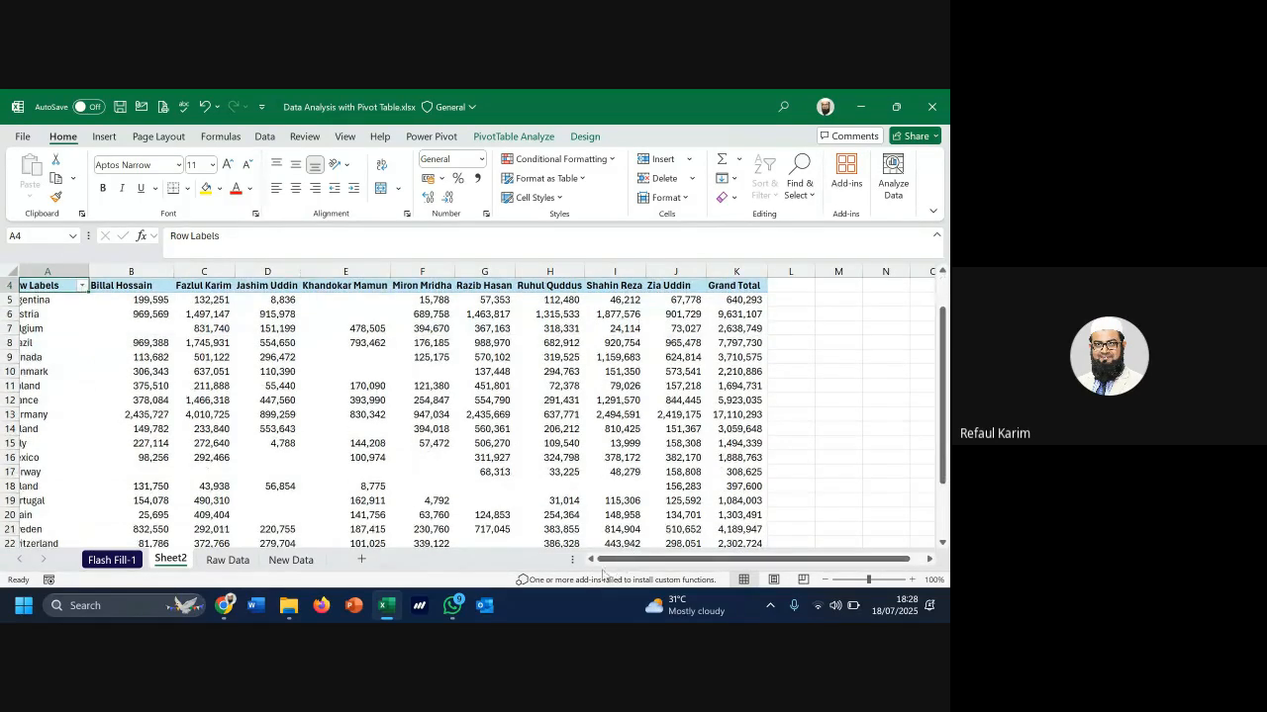
left_click(114, 416)
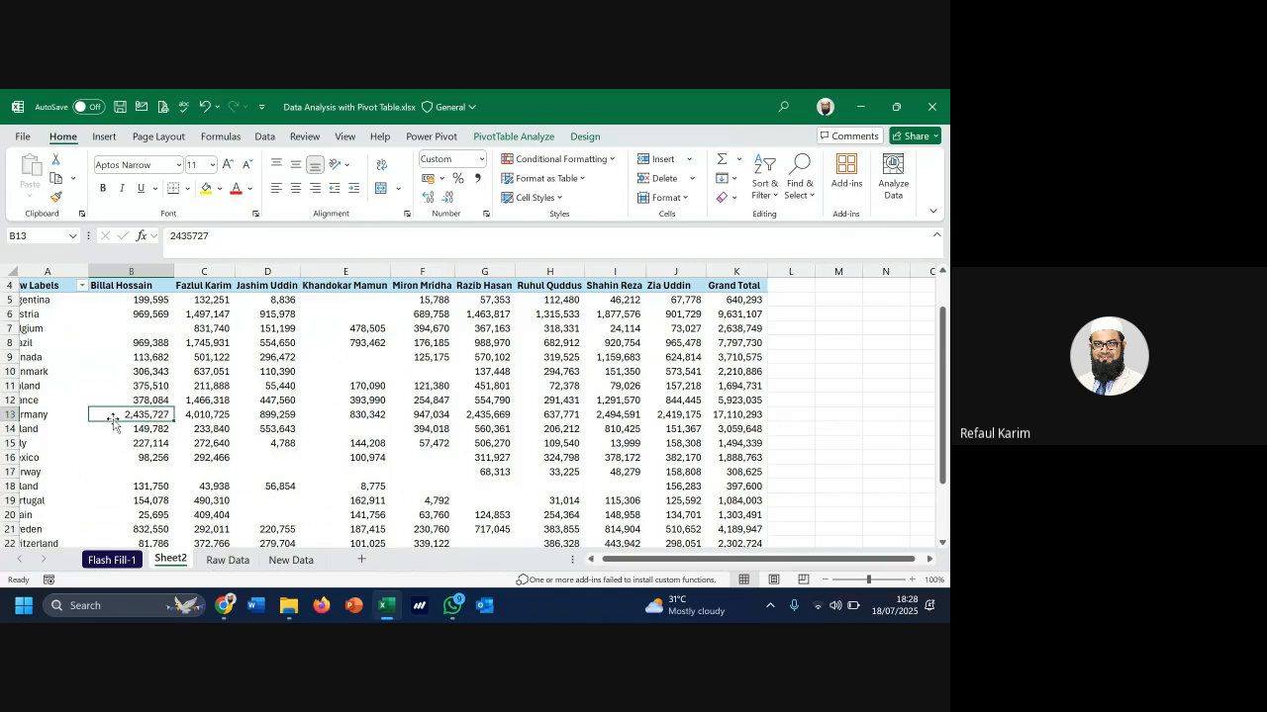
key("Left")
scroll(188, 403, "up", 1)
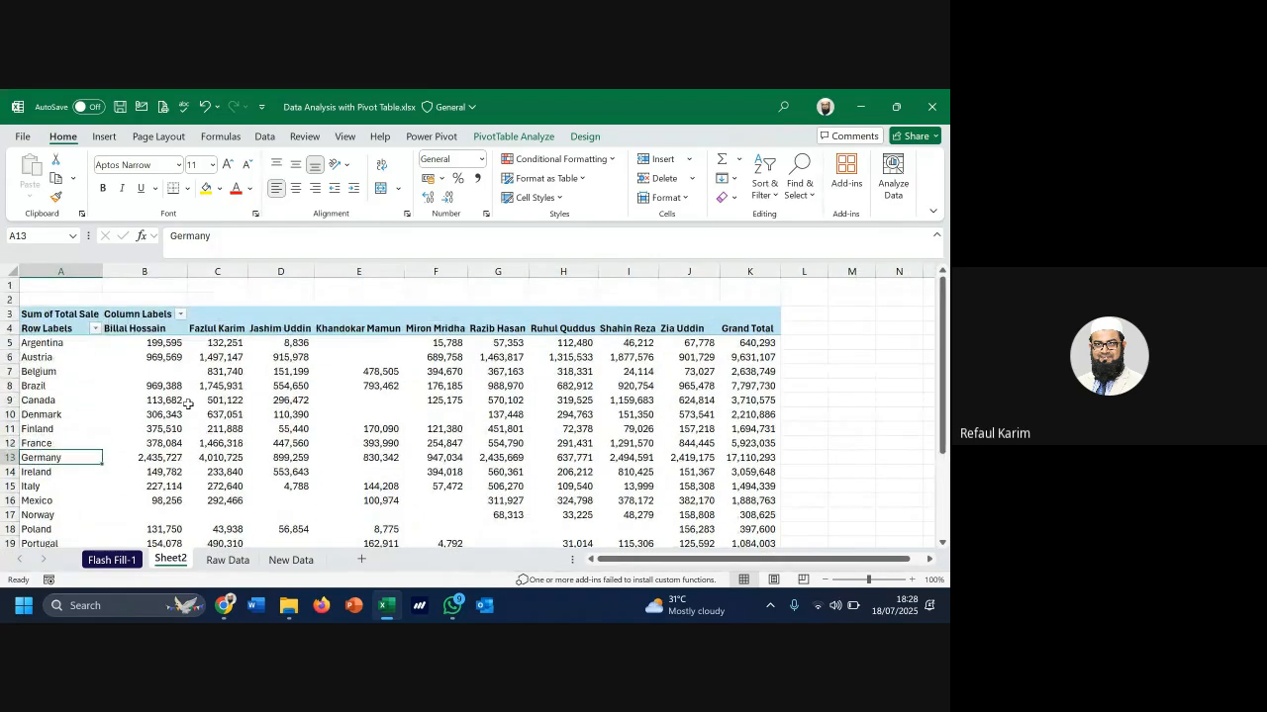
left_click(47, 347)
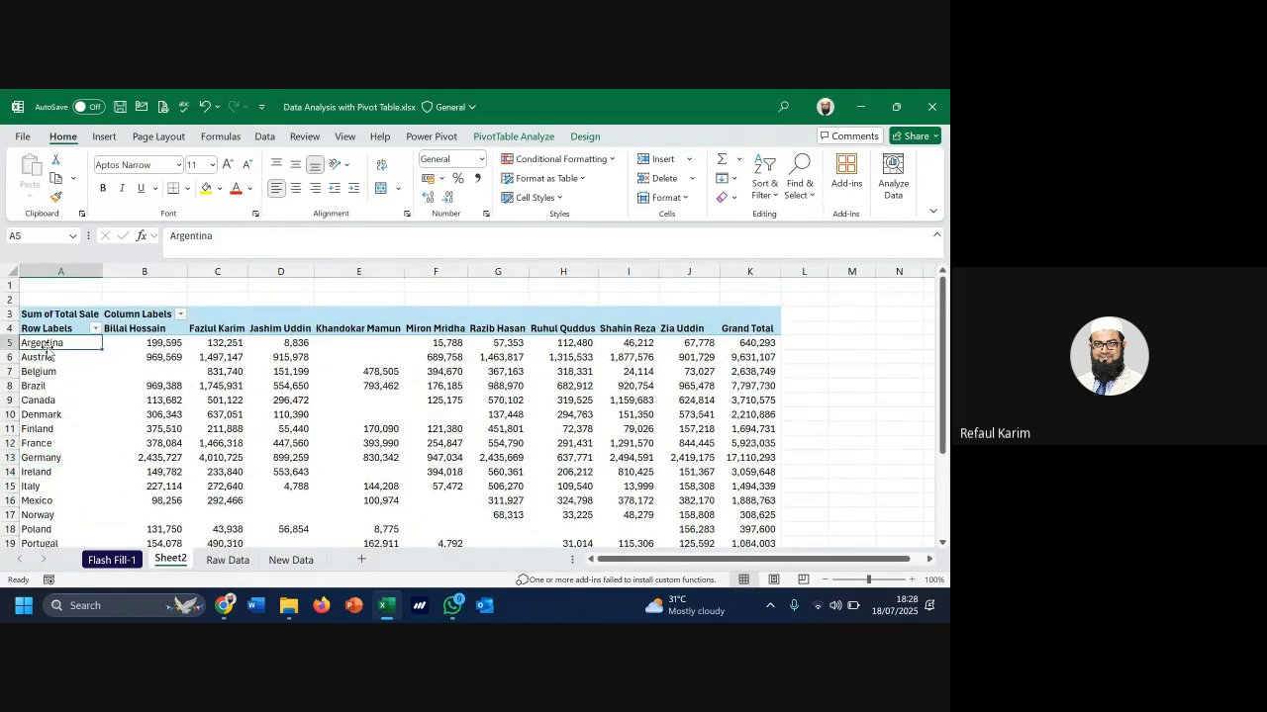
left_click(149, 330)
left_click(168, 343)
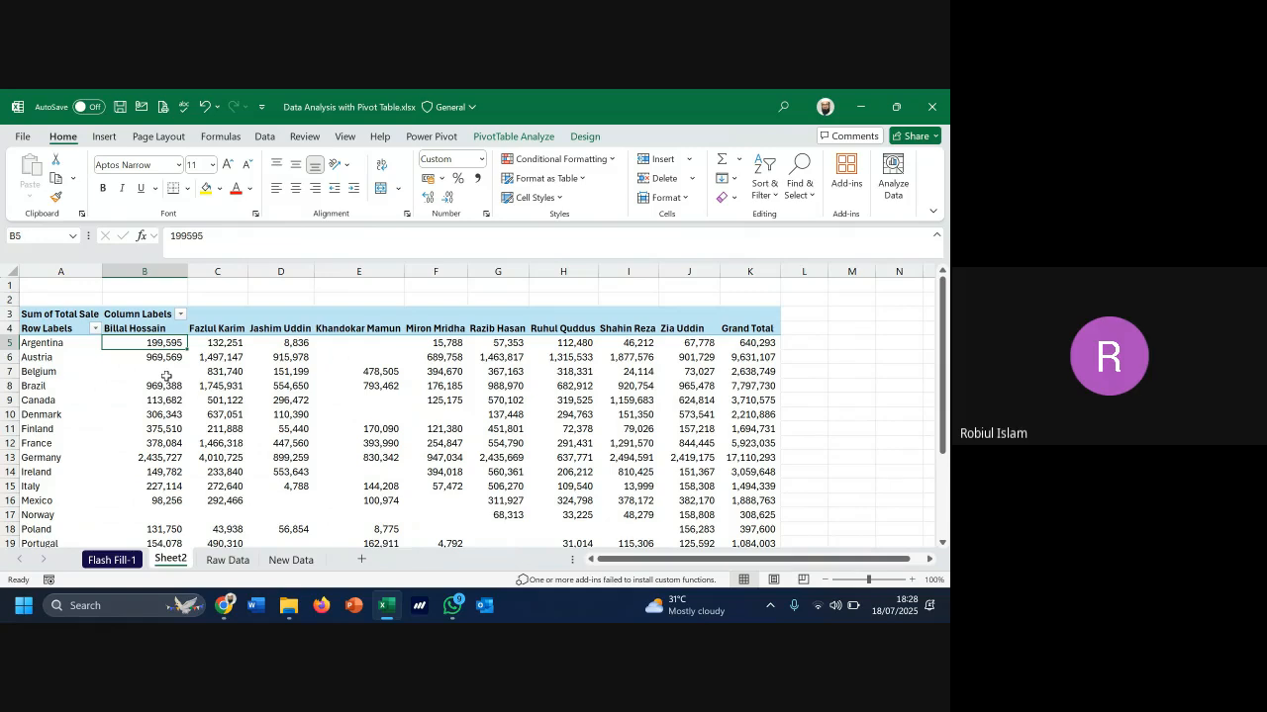
left_click(240, 564)
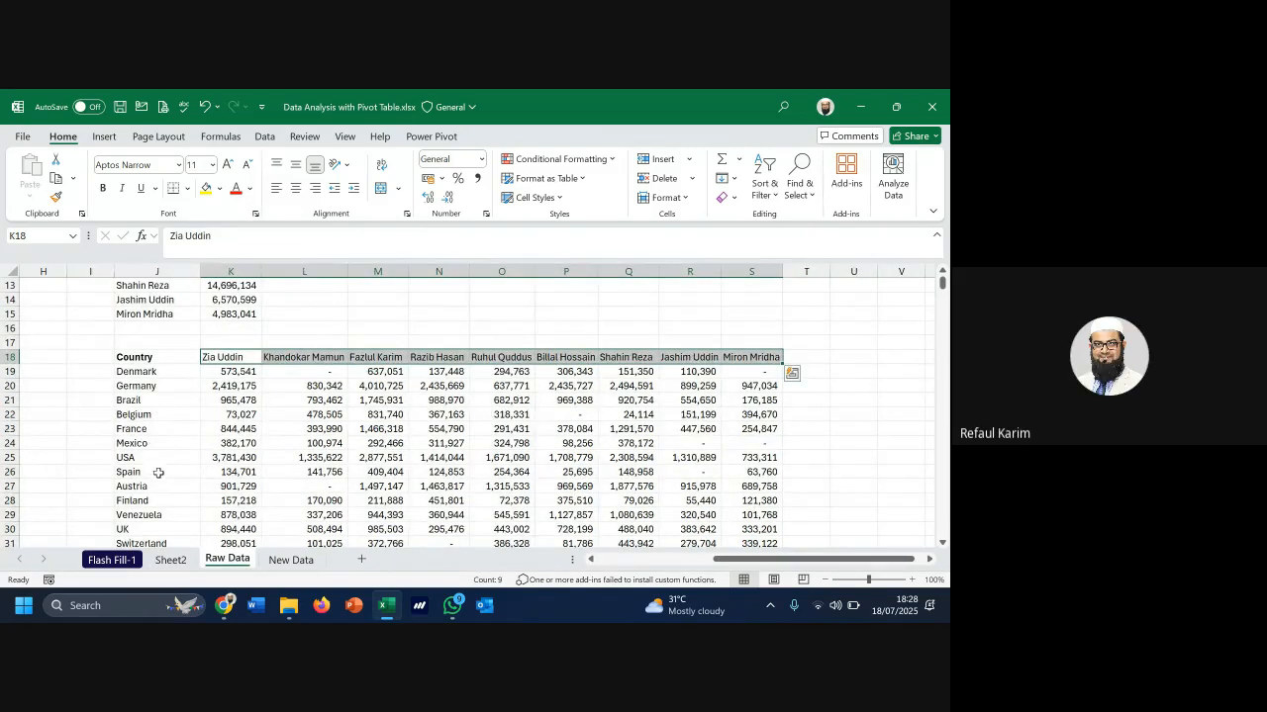
scroll(165, 506, "down", 1)
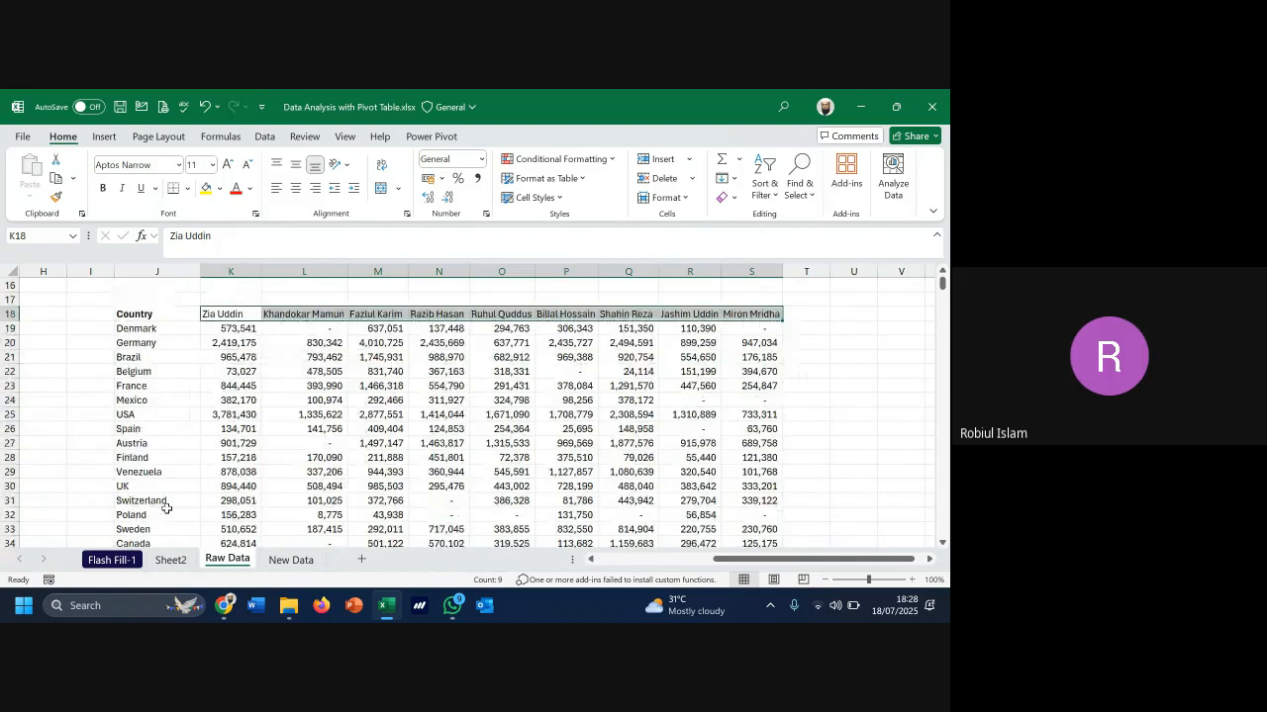
scroll(158, 494, "down", 2)
left_click(151, 486)
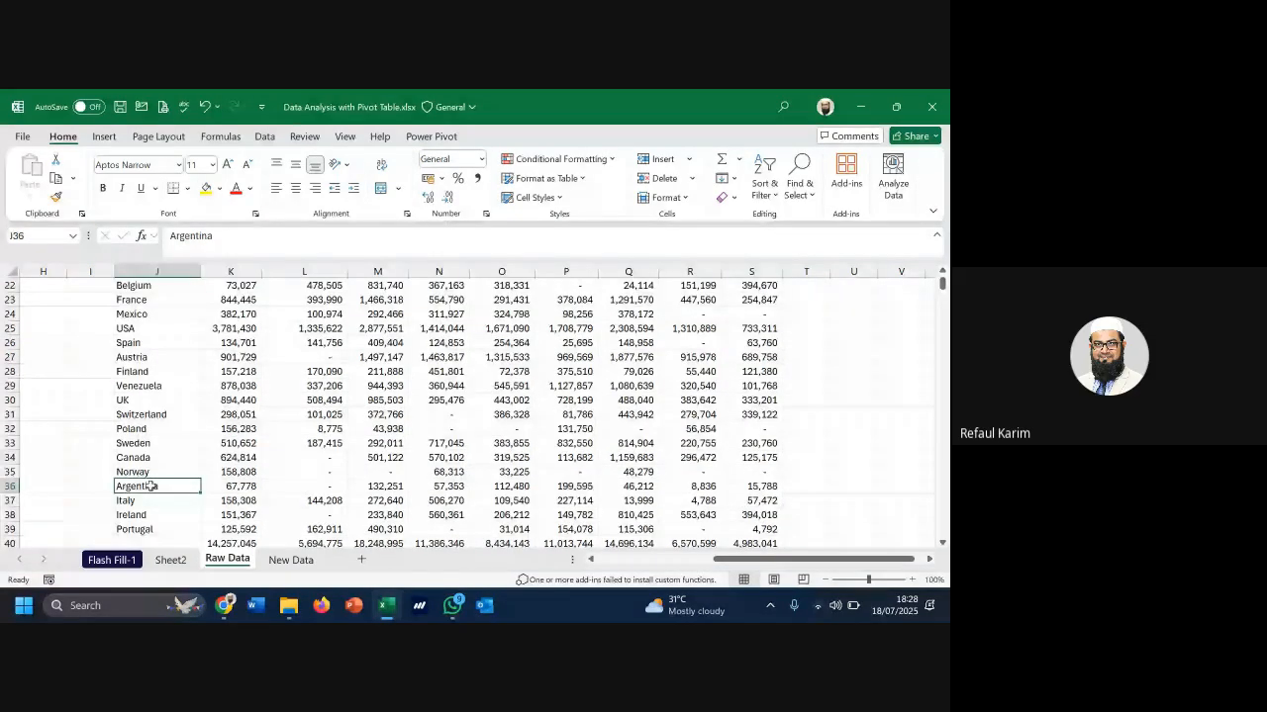
scroll(379, 313, "up", 2)
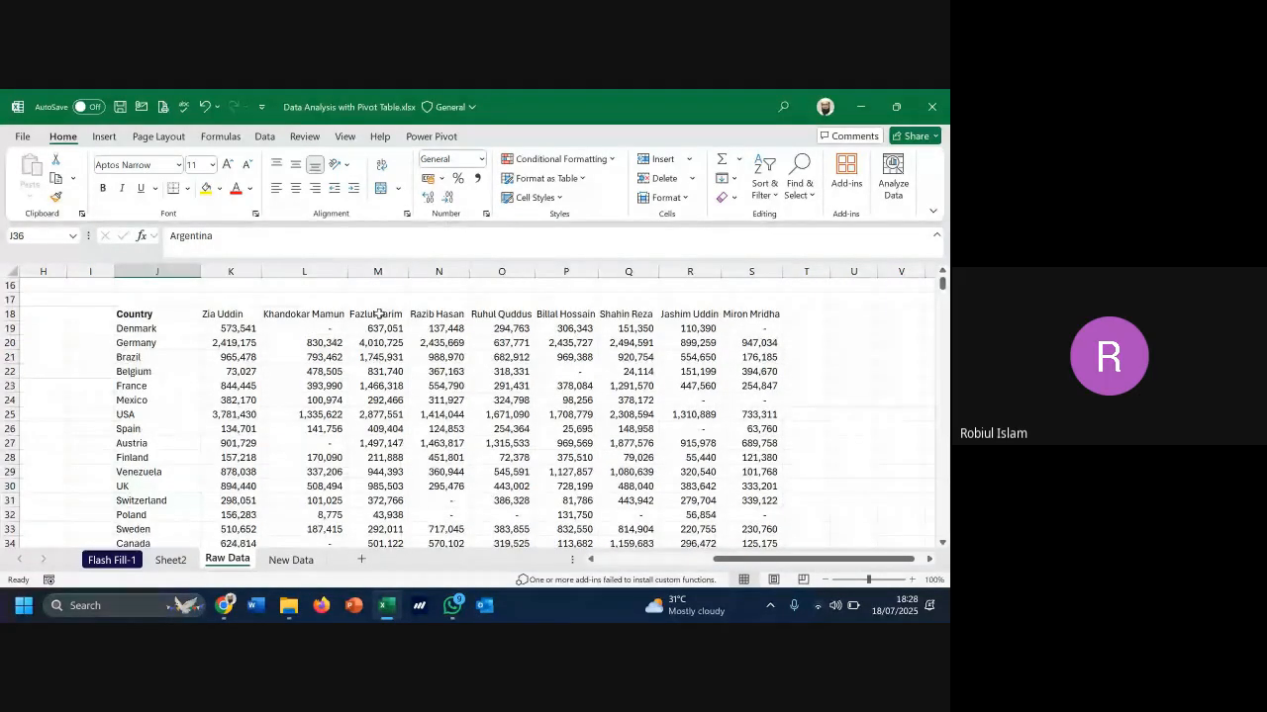
scroll(317, 529, "down", 2)
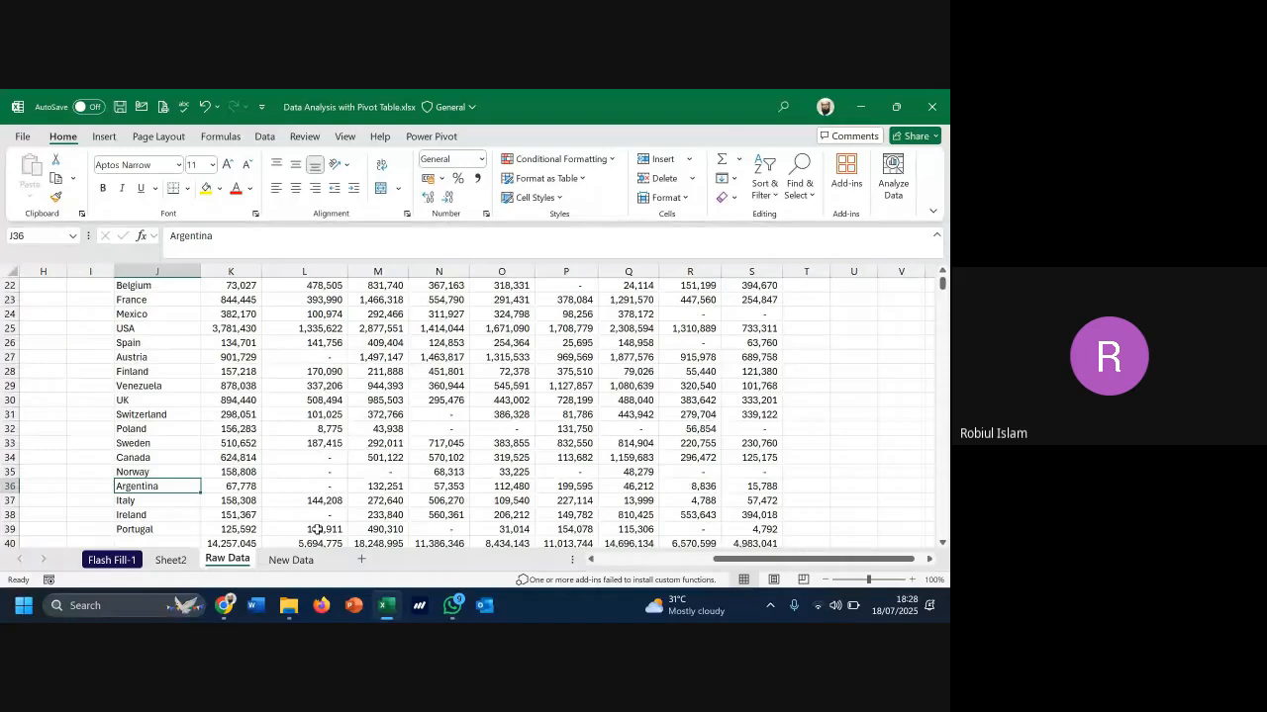
key("Right")
key("Right")
key("Right")
key("Right")
key("Right")
key("Right")
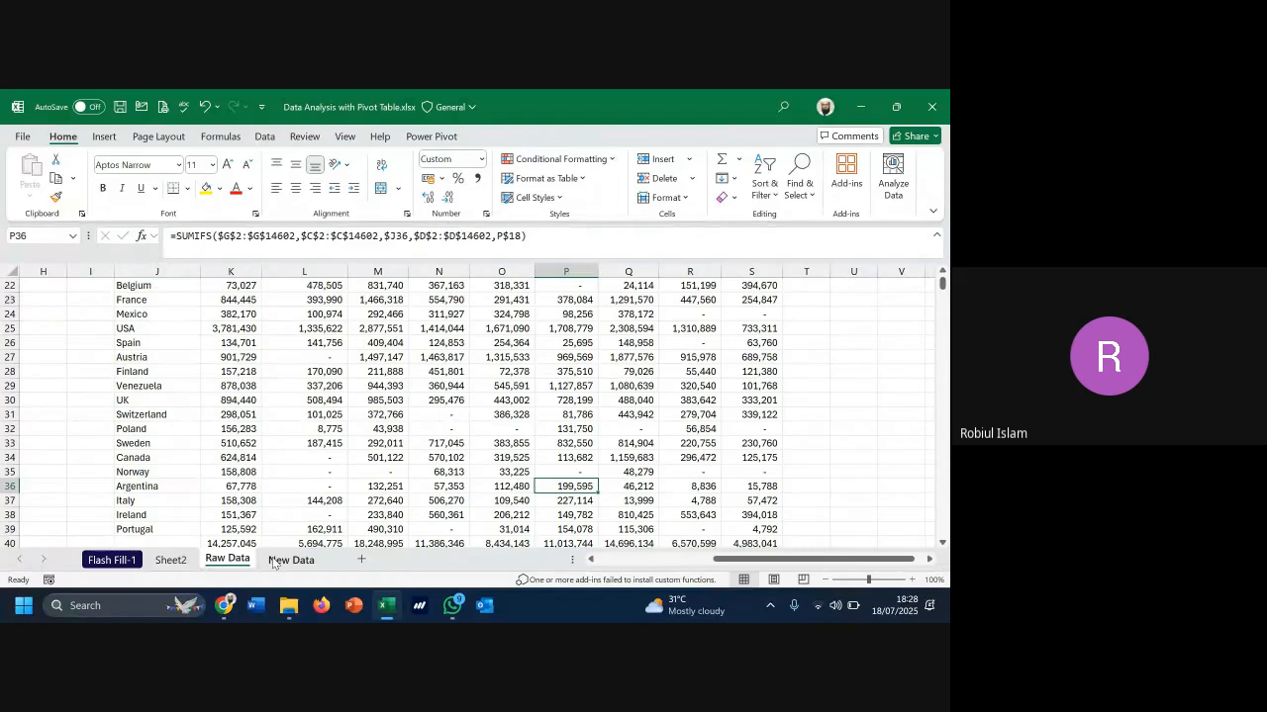
left_click(171, 560)
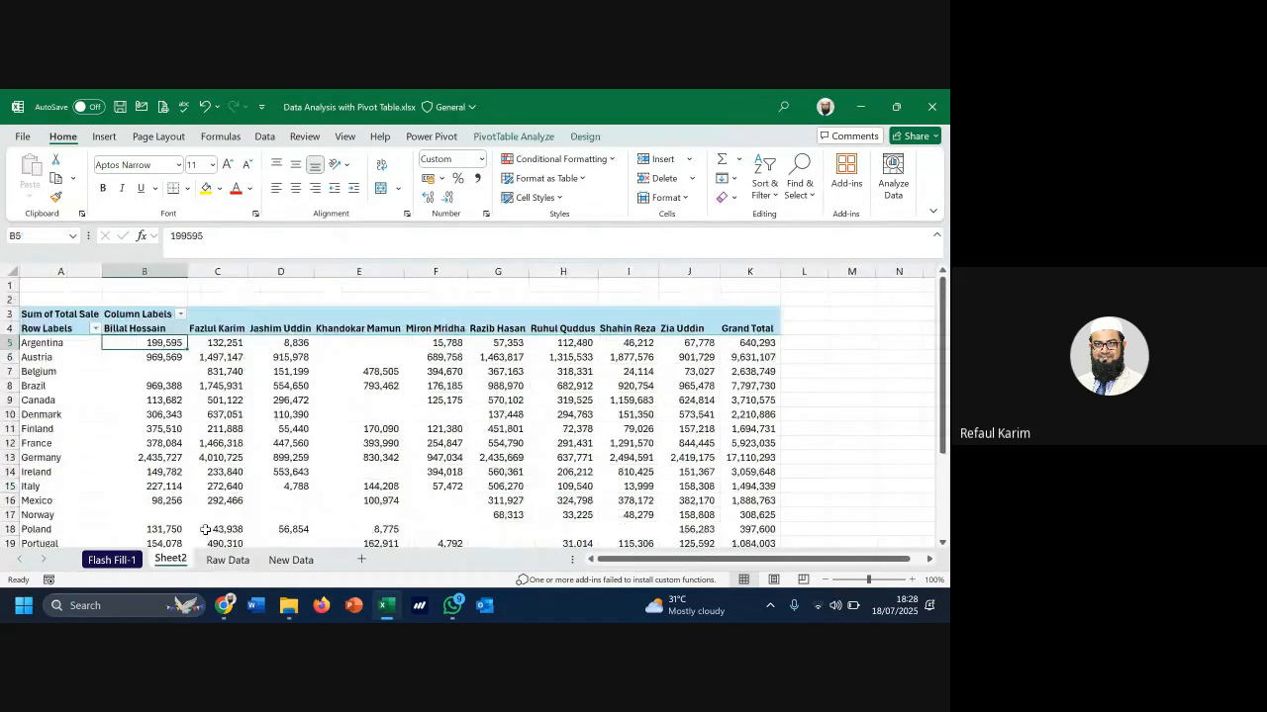
mouse_move(248, 445)
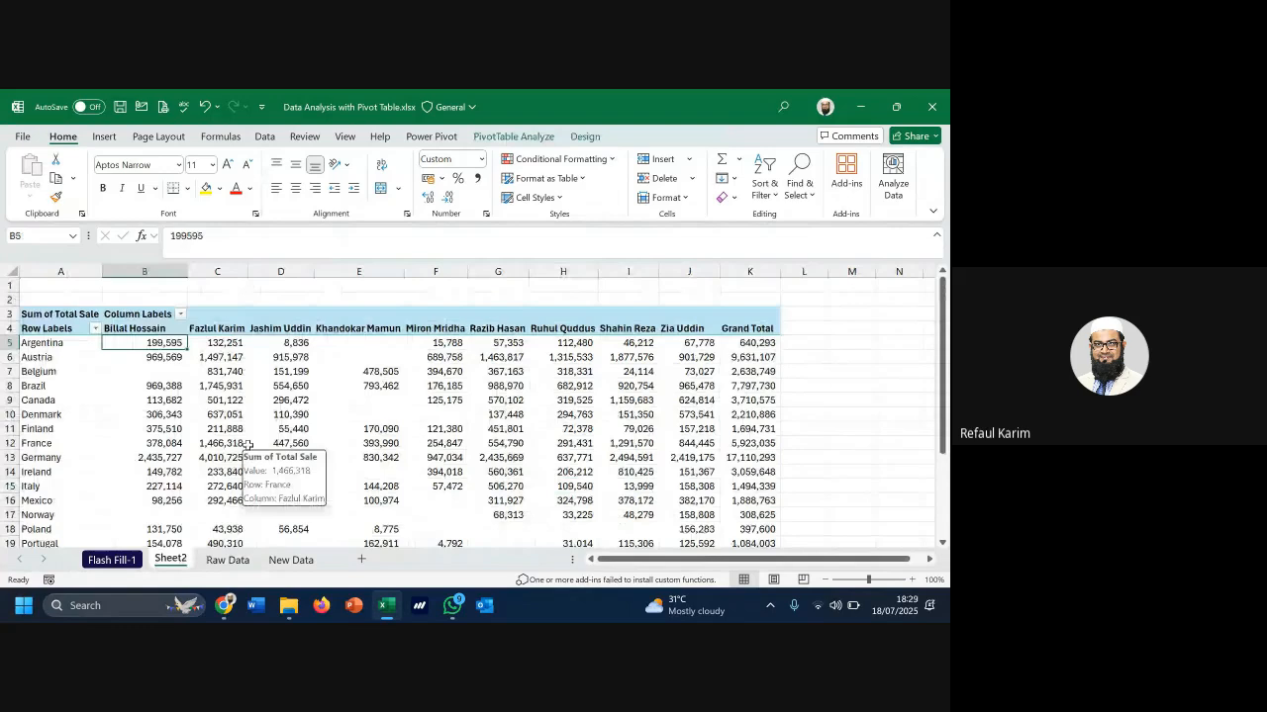
scroll(247, 446, "down", 1)
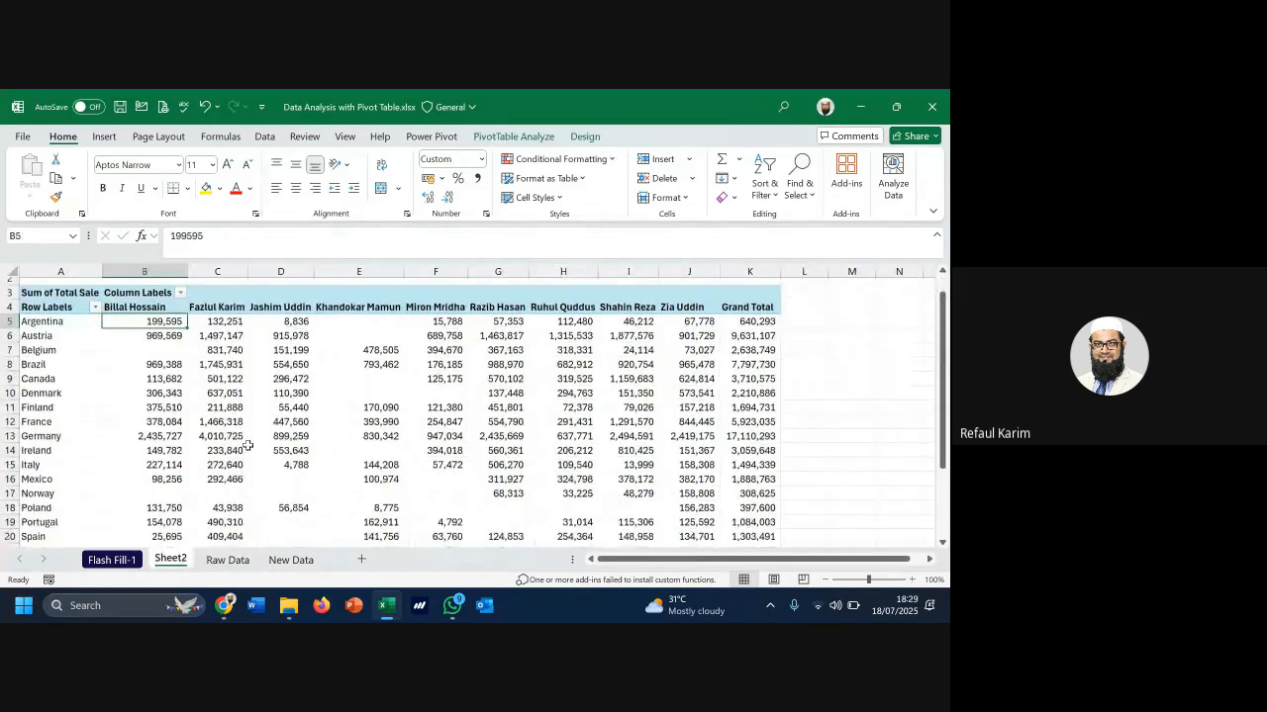
scroll(37, 433, "down", 3)
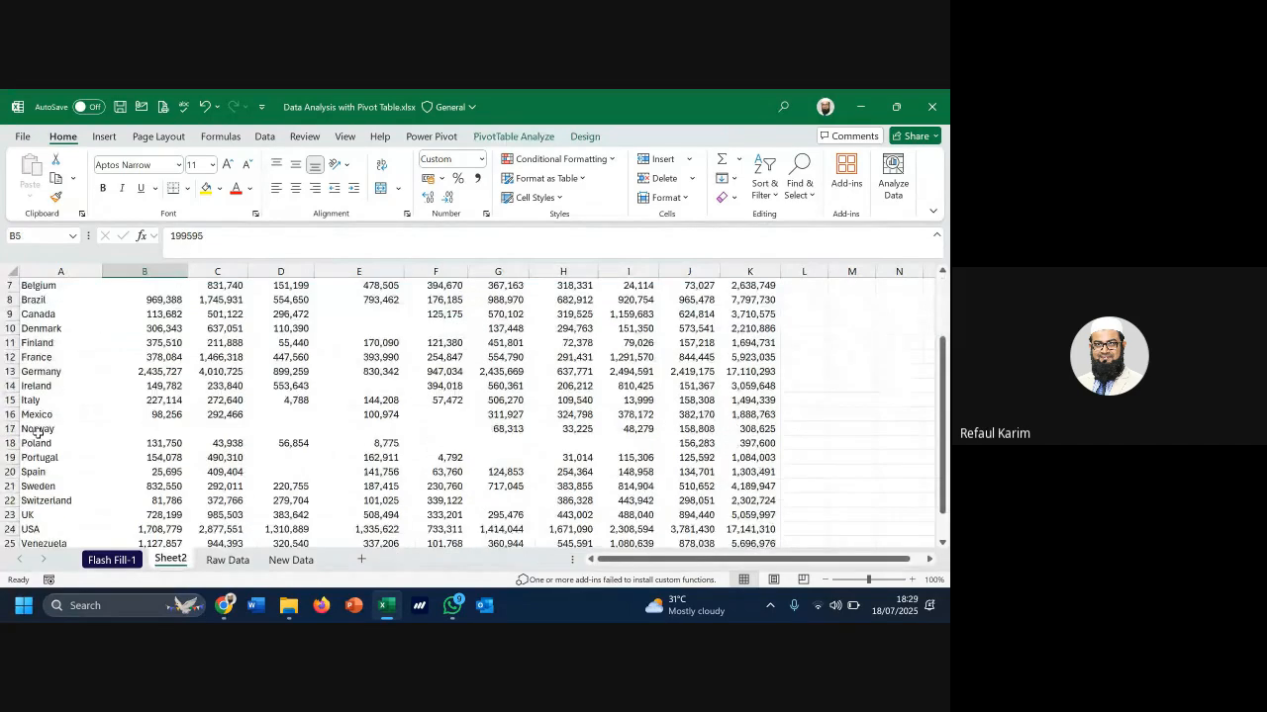
left_click(37, 429)
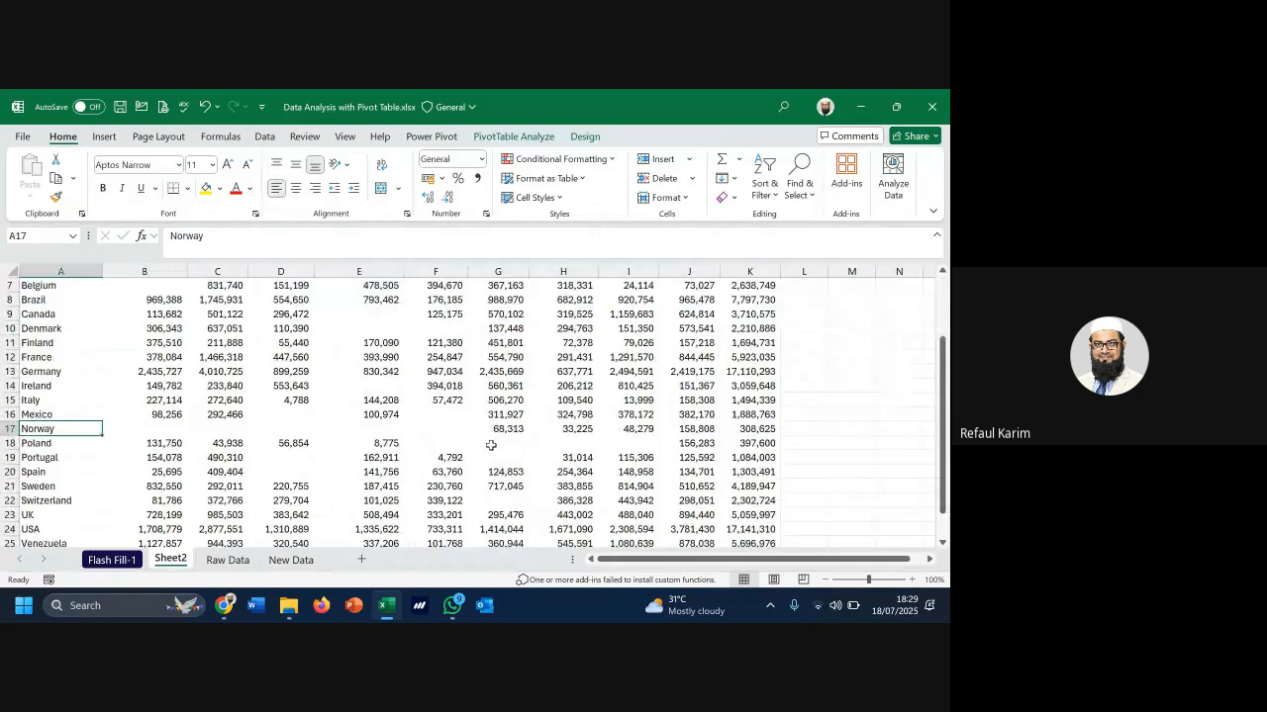
left_click(685, 430)
scroll(693, 435, "up", 2)
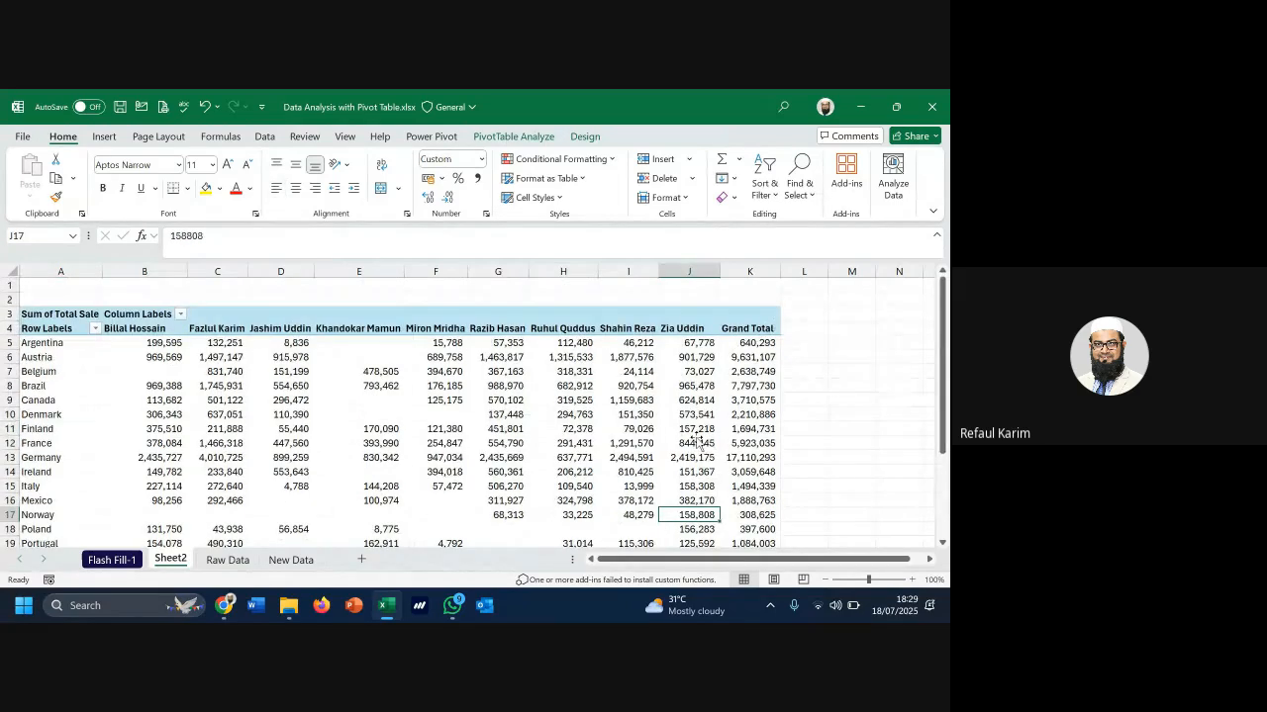
scroll(696, 442, "down", 2)
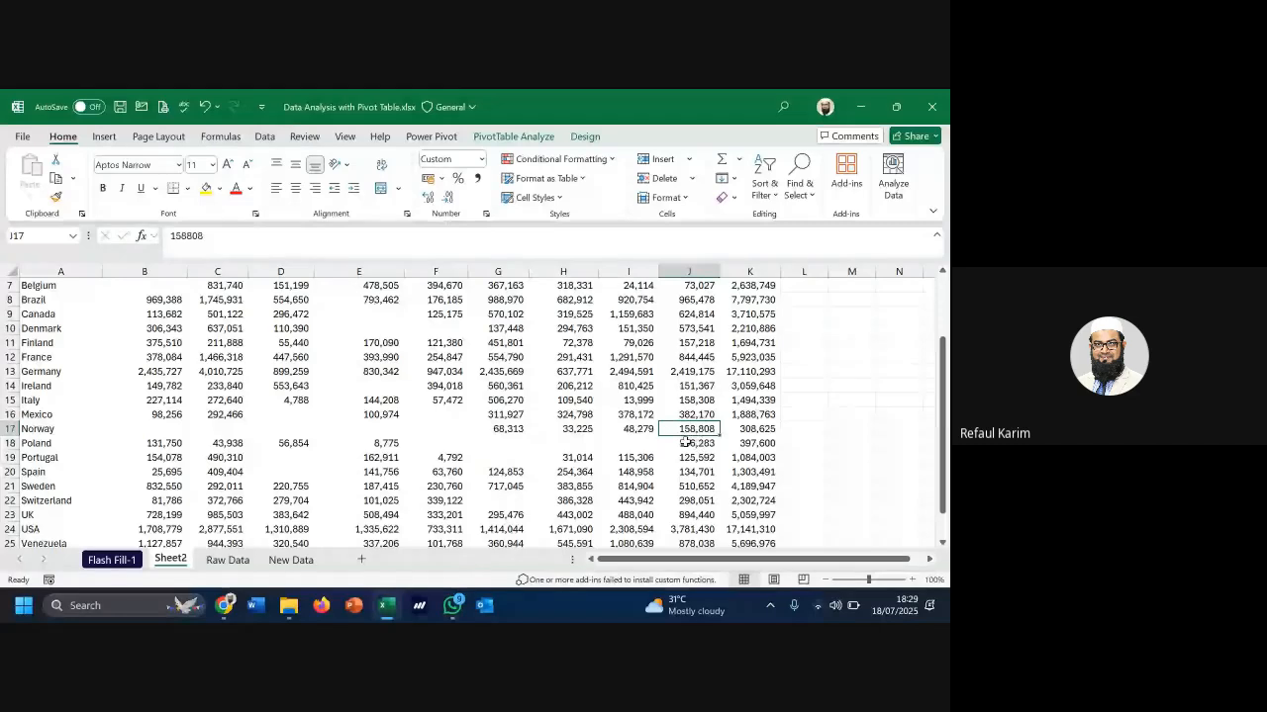
left_click(226, 560)
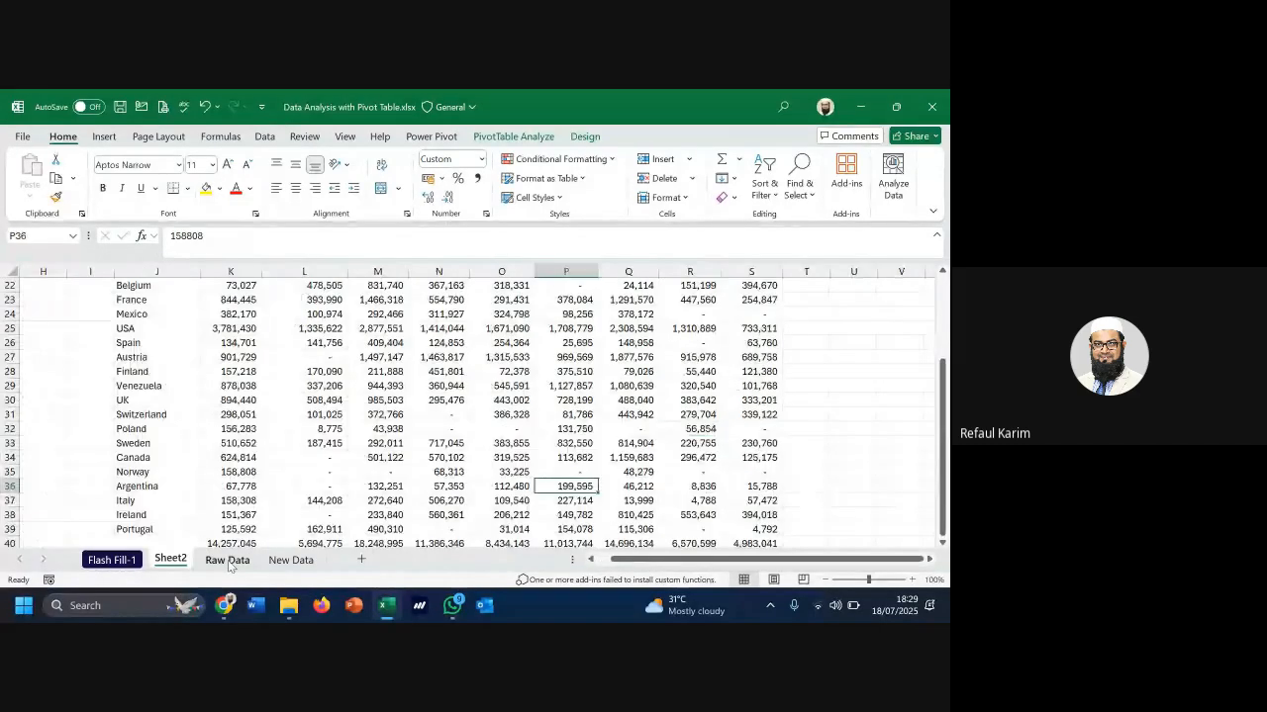
left_click(249, 353)
scroll(232, 396, "down", 4)
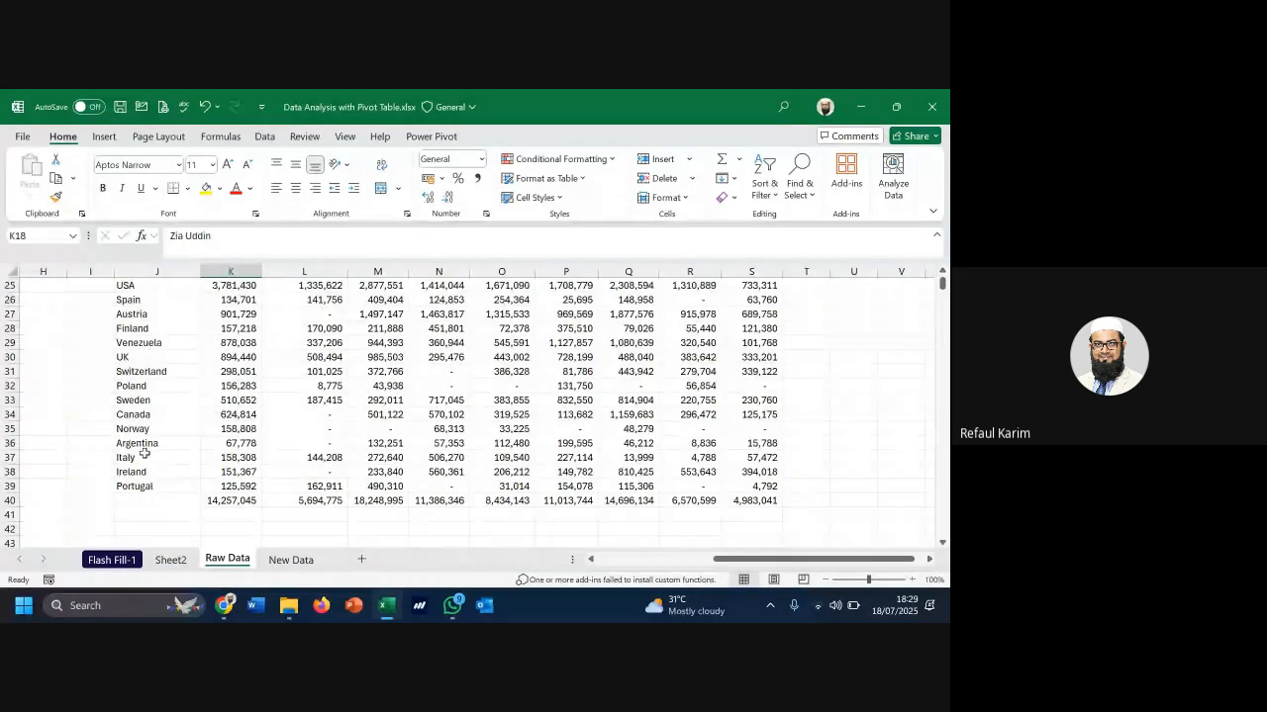
left_click(238, 432)
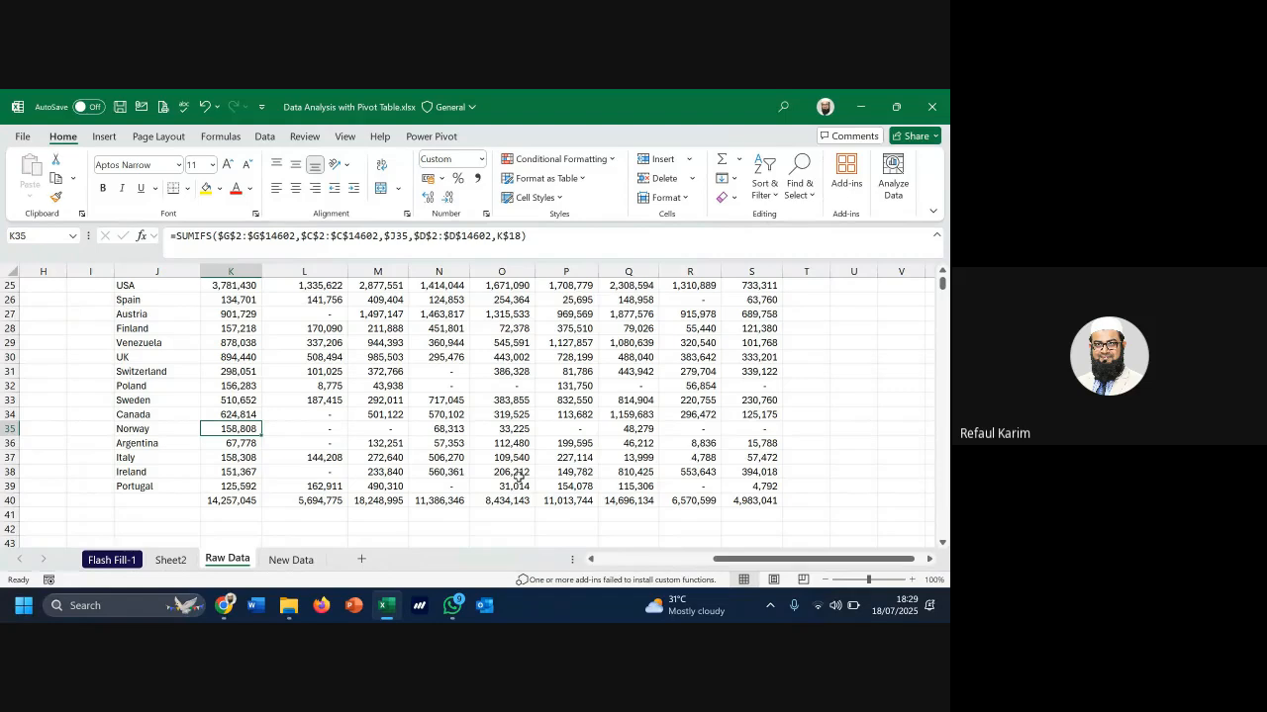
left_click(170, 560)
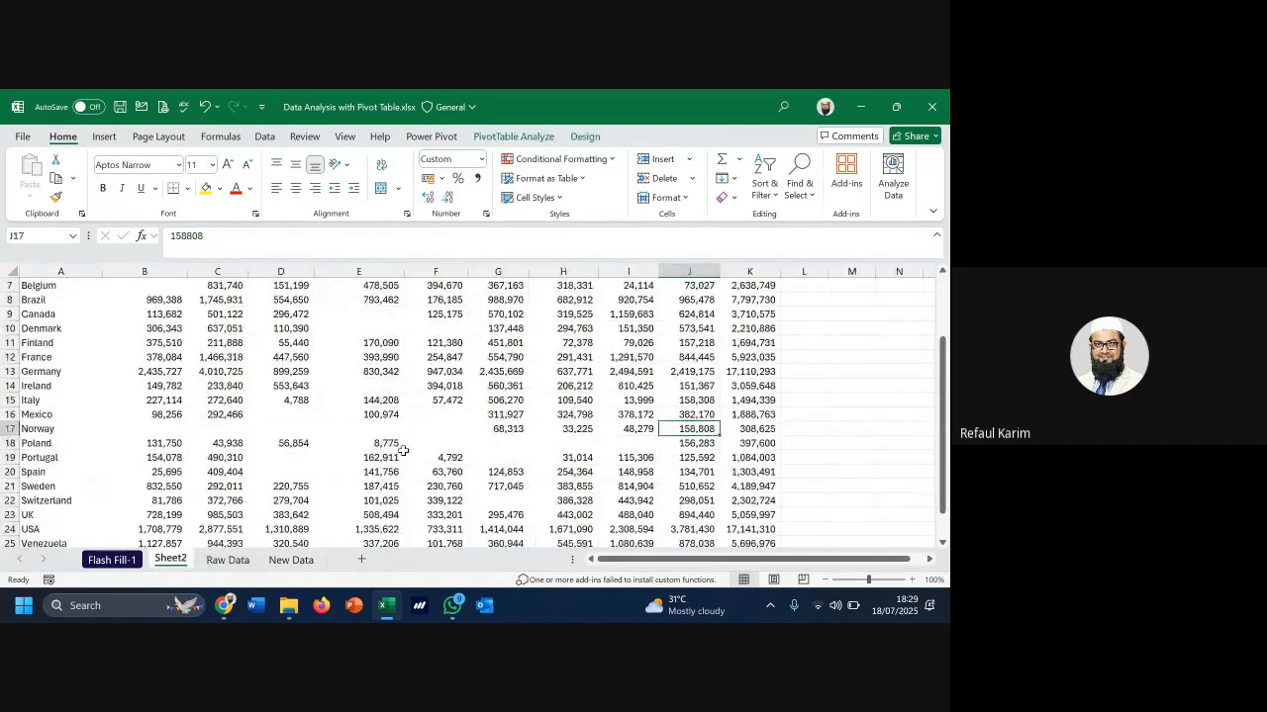
scroll(402, 450, "up", 1)
scroll(403, 451, "up", 2)
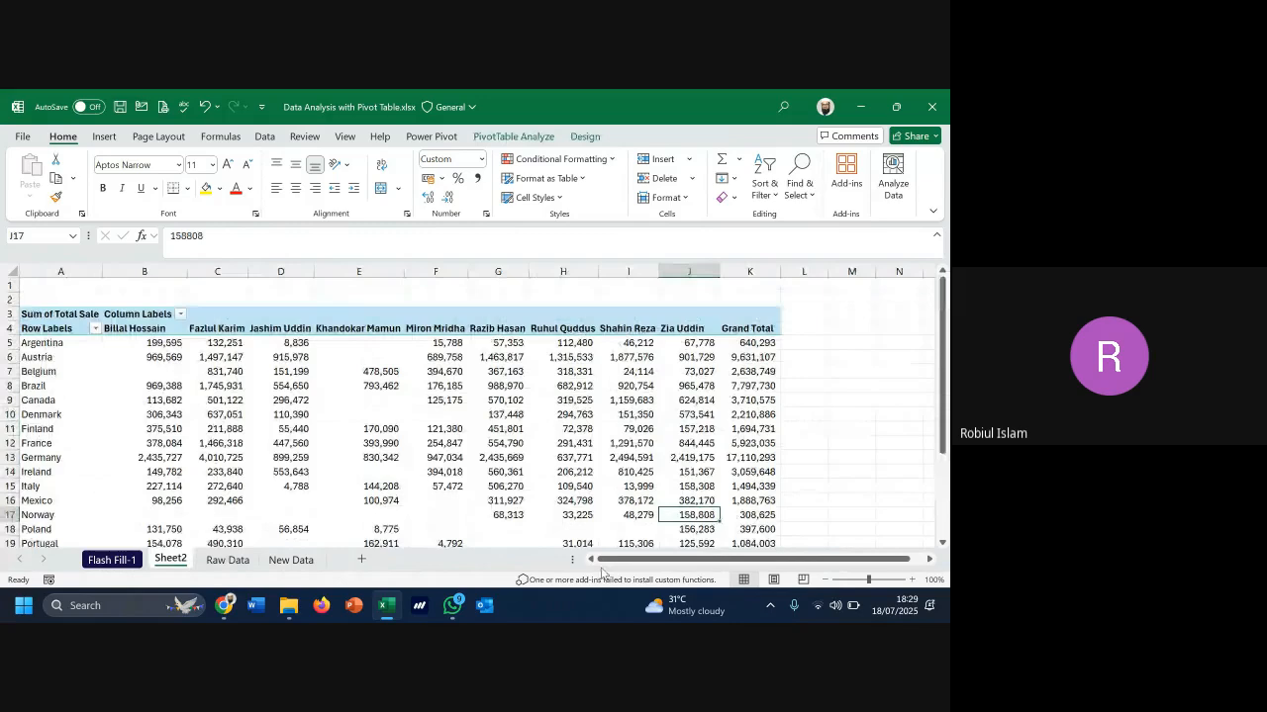
mouse_move(275, 435)
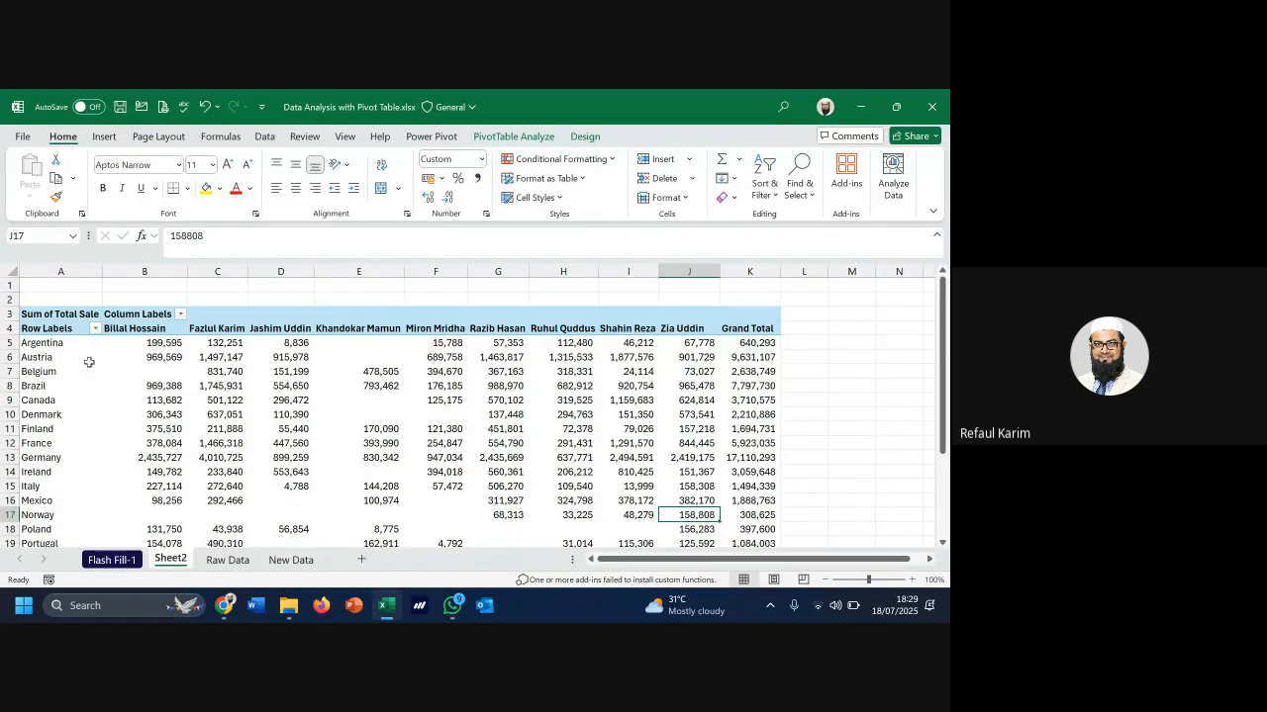
left_click(145, 372)
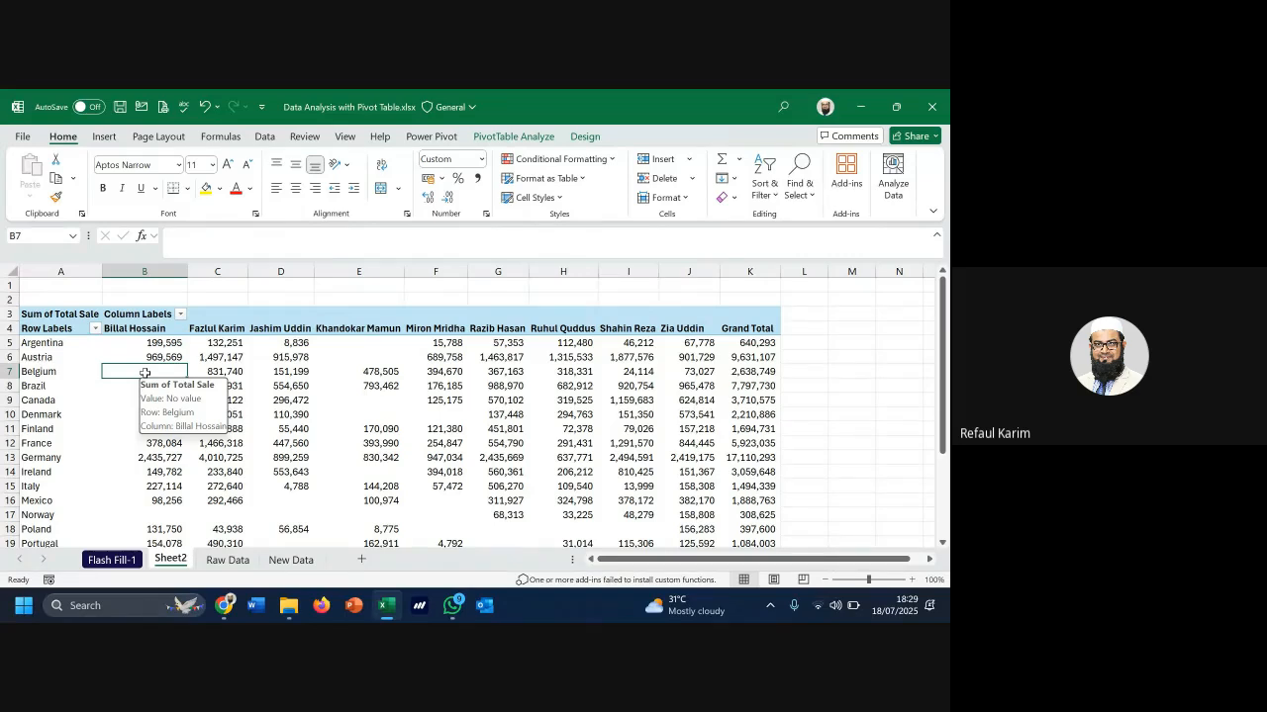
left_click(227, 560)
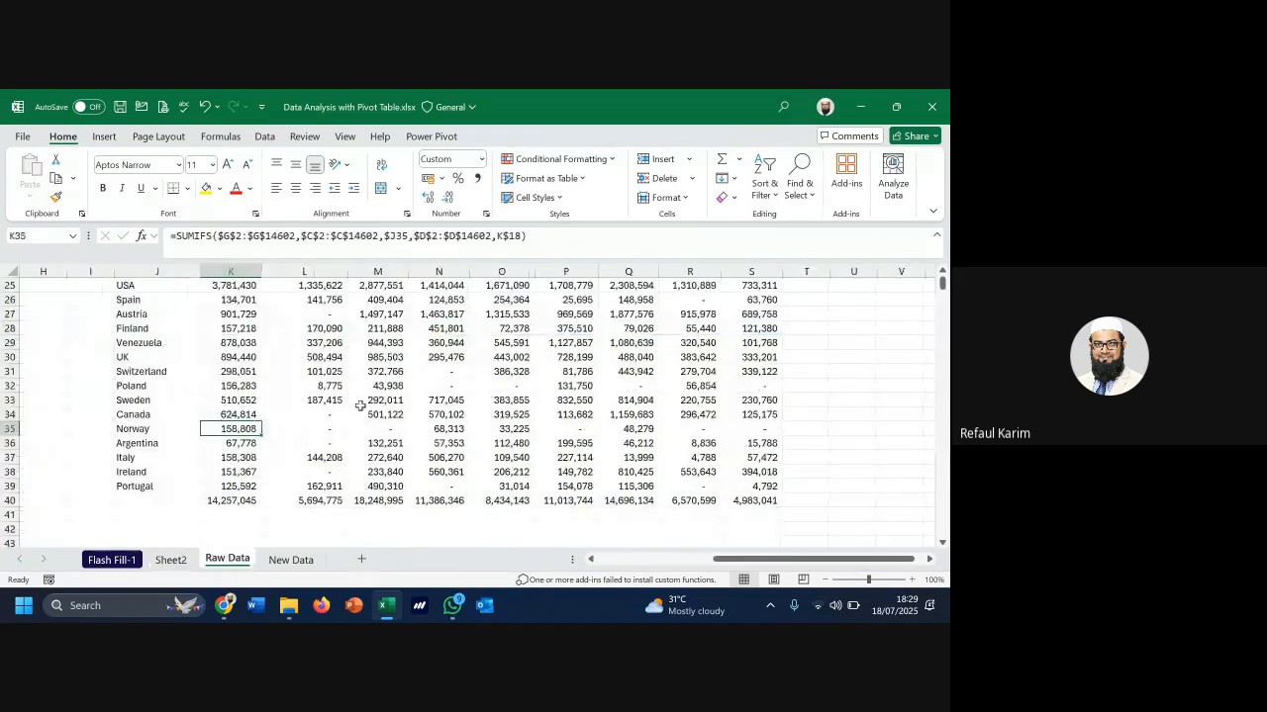
scroll(809, 545, "up", 2)
scroll(809, 545, "up", 3)
scroll(809, 546, "left", 3)
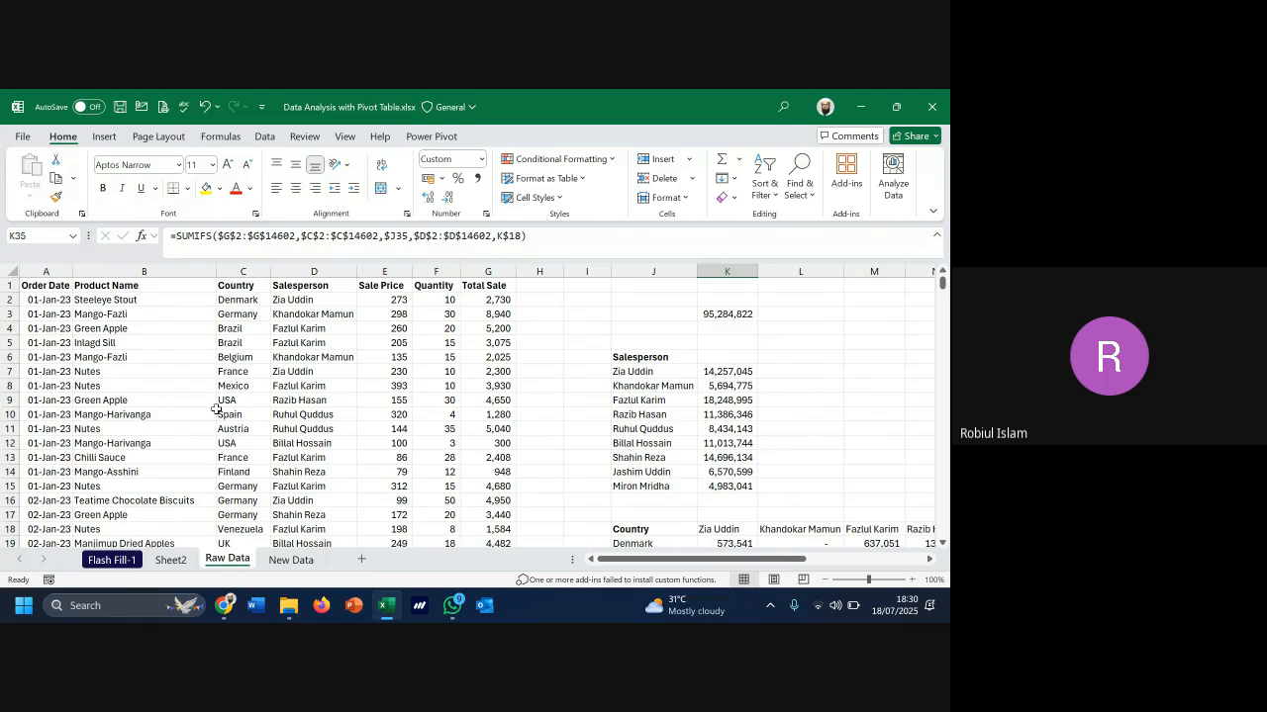
Select the Product Name column, go to Sheet2, and open then close the country filter
left_click(149, 272)
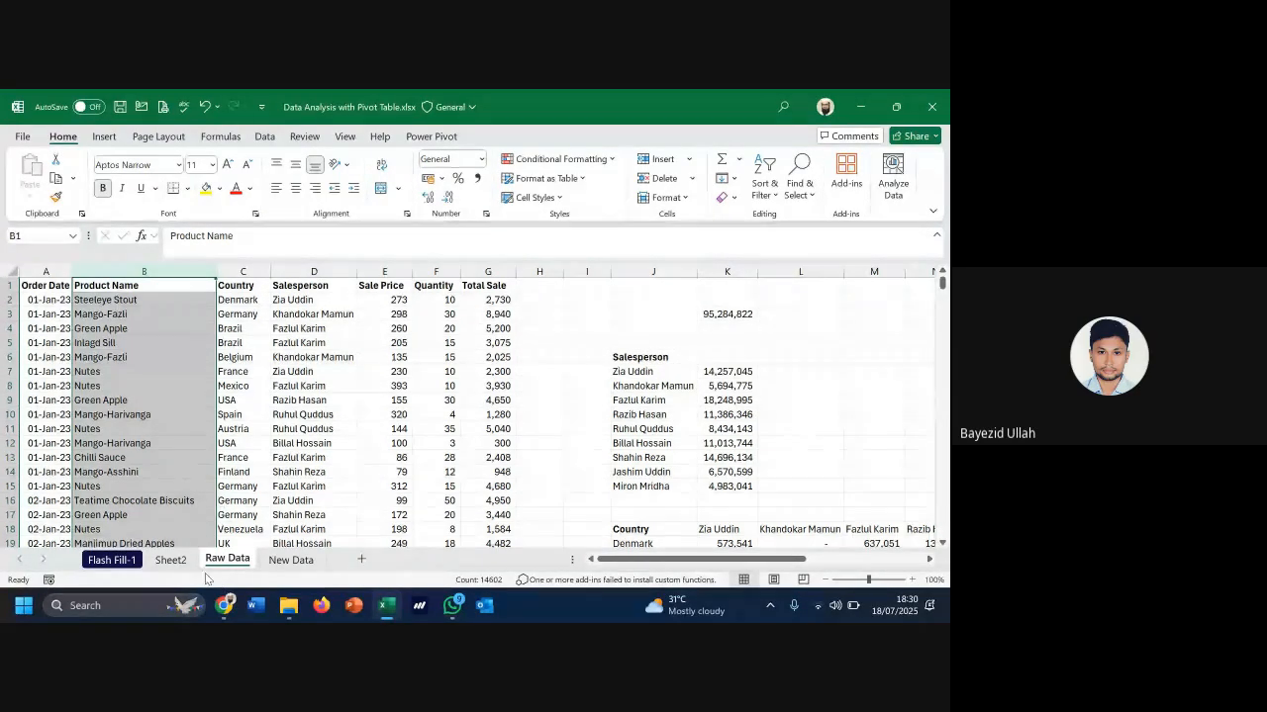
left_click(170, 560)
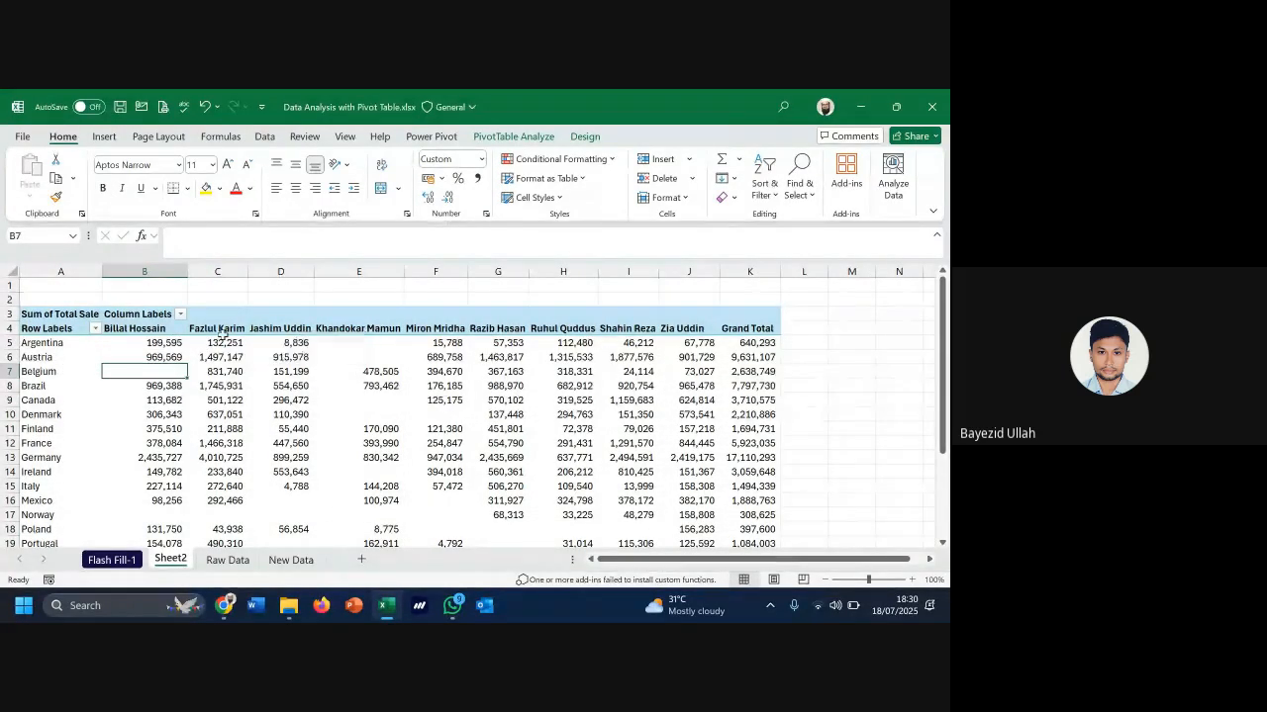
left_click(96, 328)
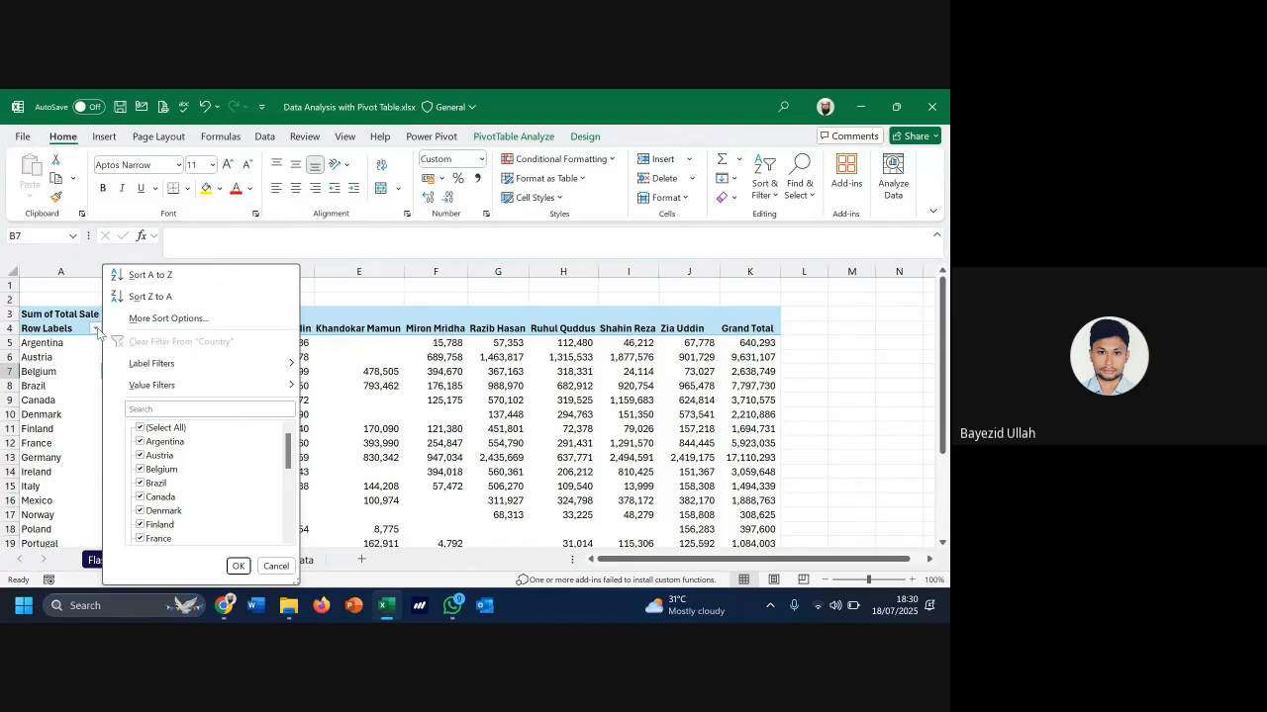
left_click(384, 350)
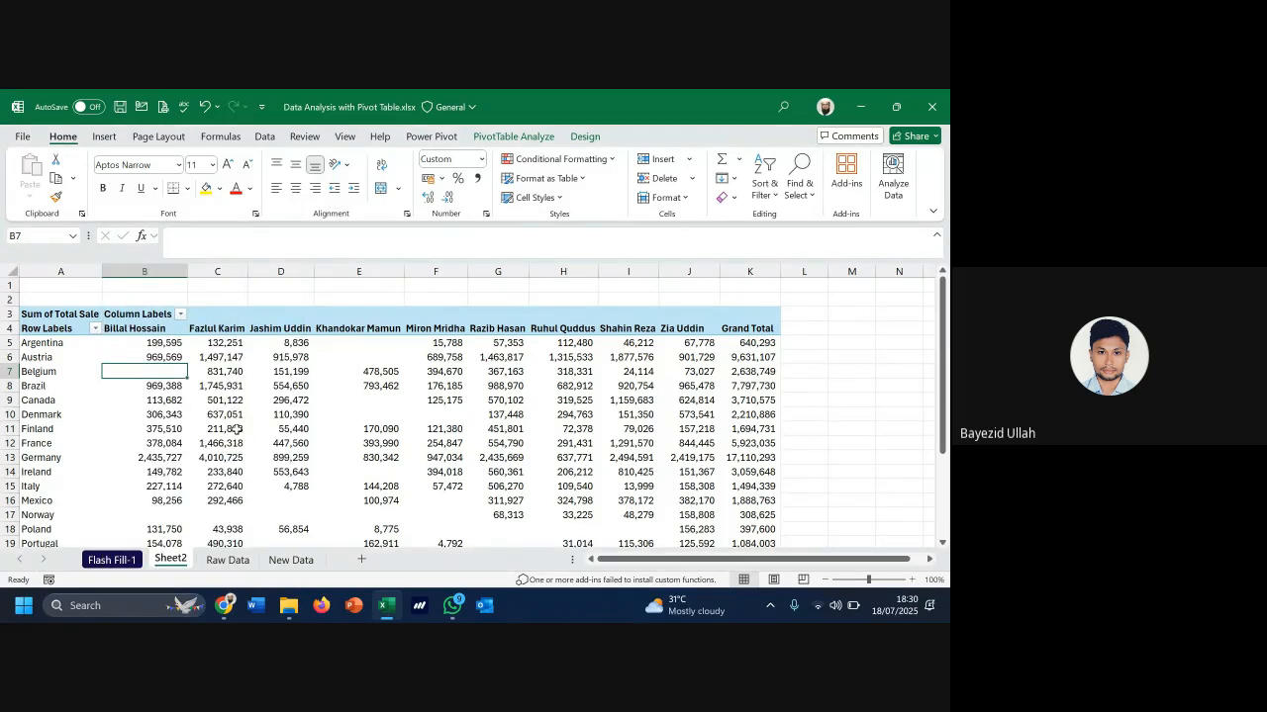
scroll(235, 430, "down", 3)
scroll(228, 511, "up", 3)
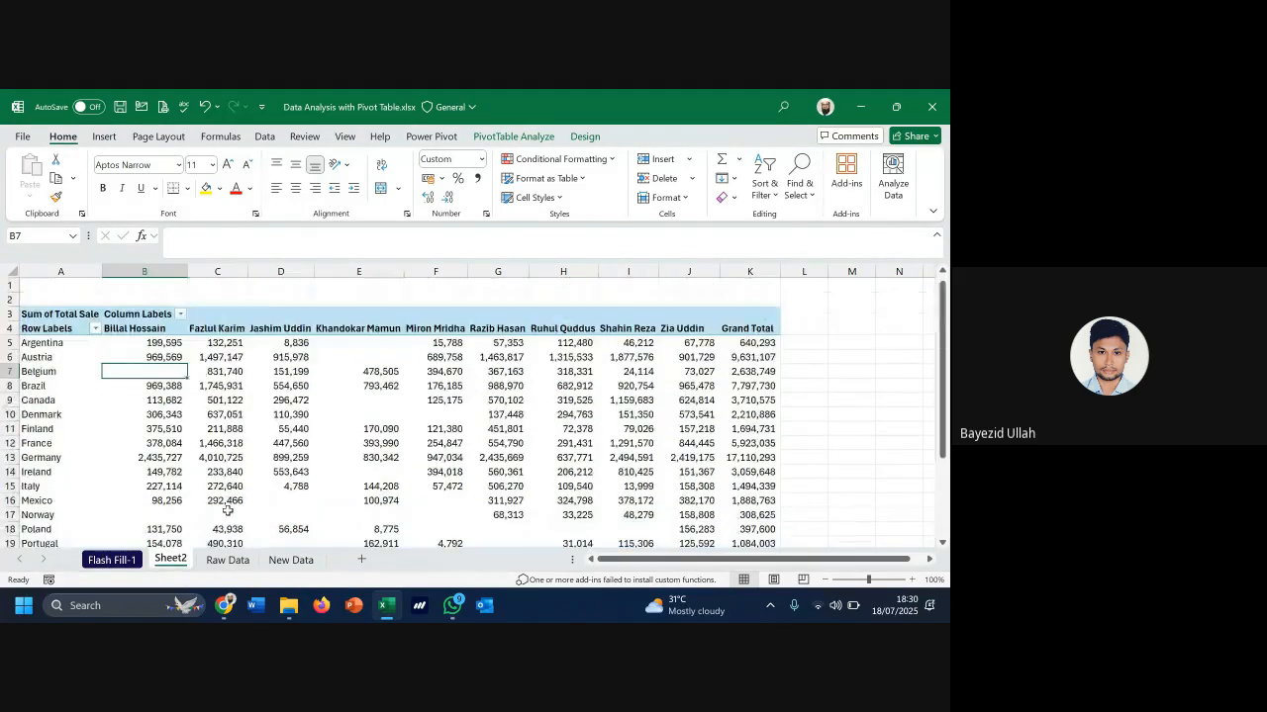
left_click(243, 425)
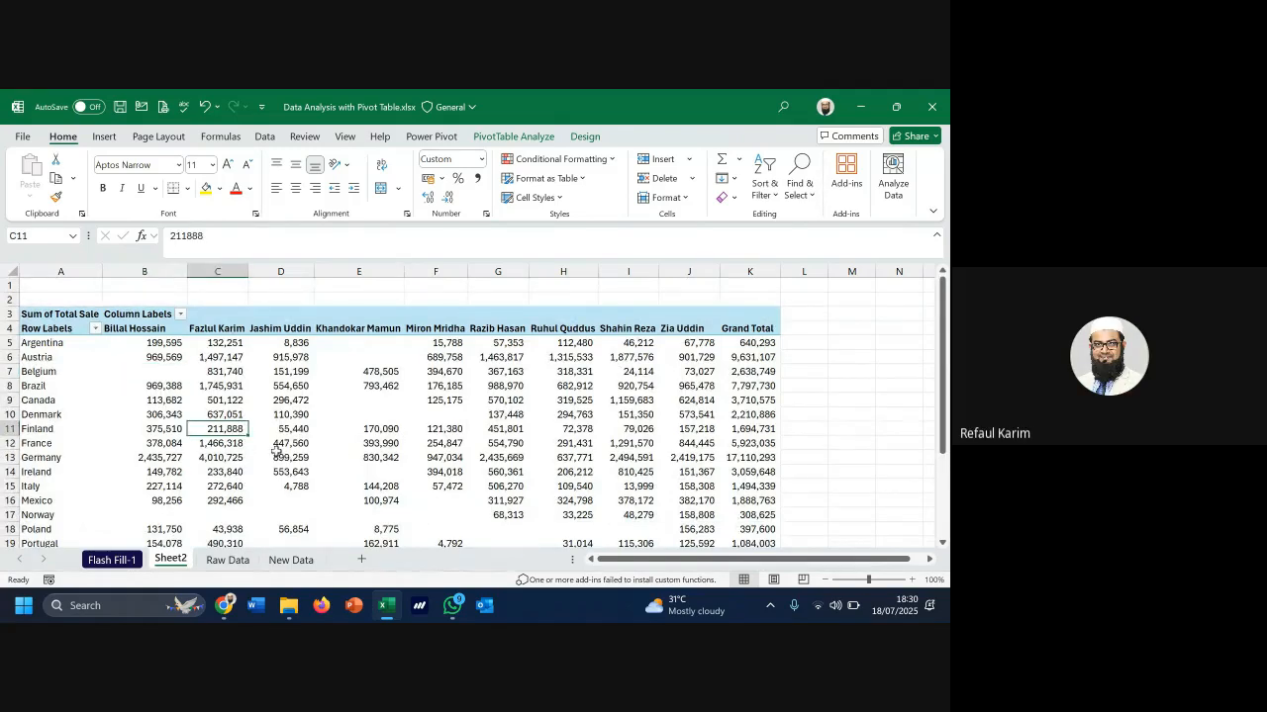
scroll(223, 505, "down", 1)
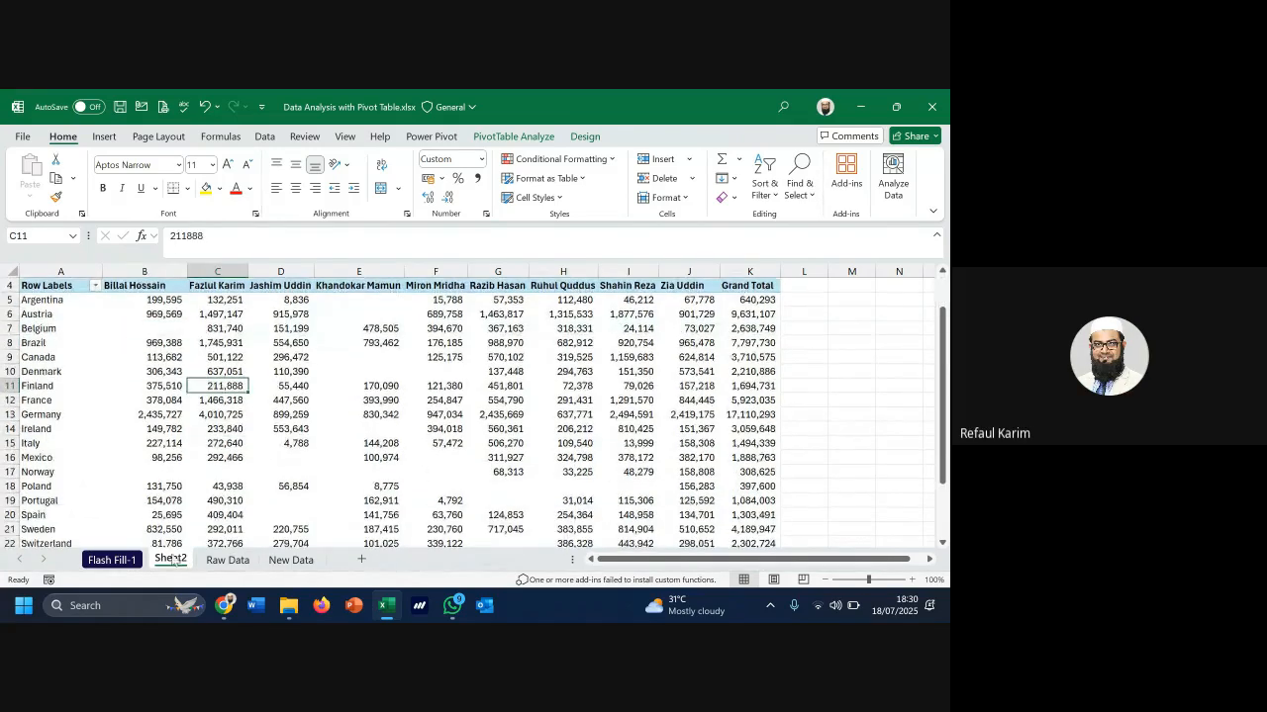
left_click(281, 386)
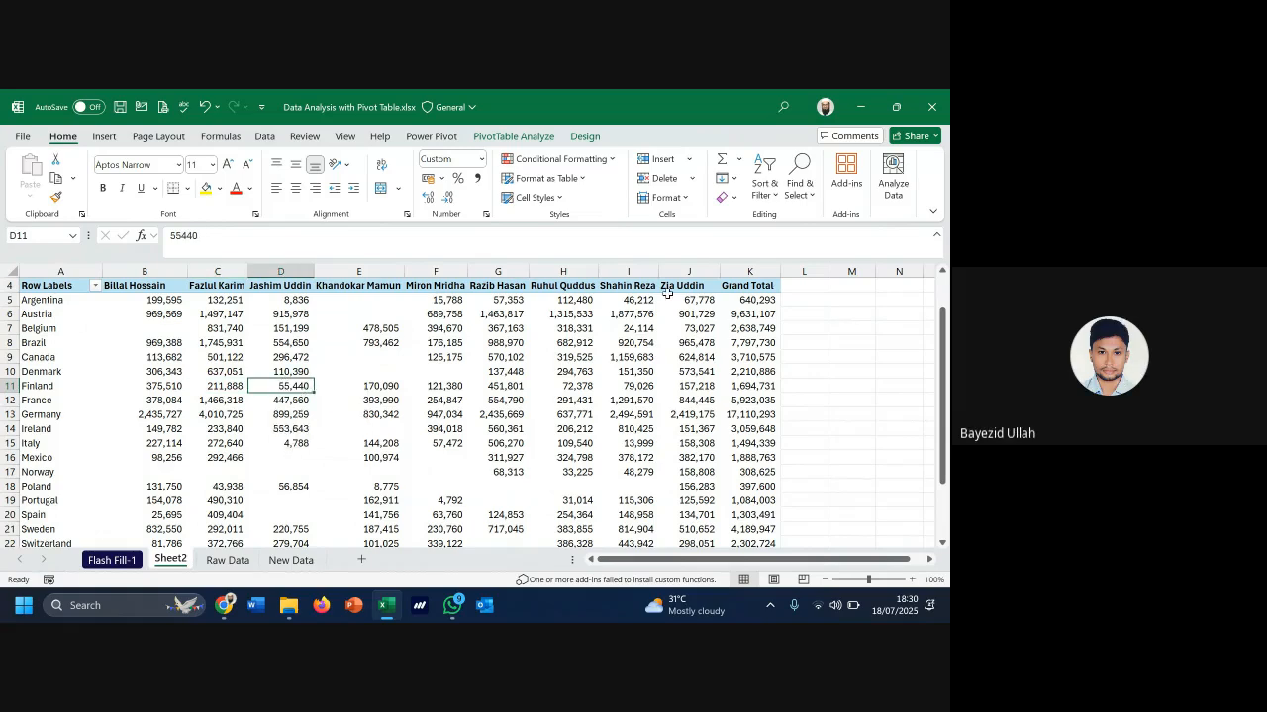
left_click(588, 138)
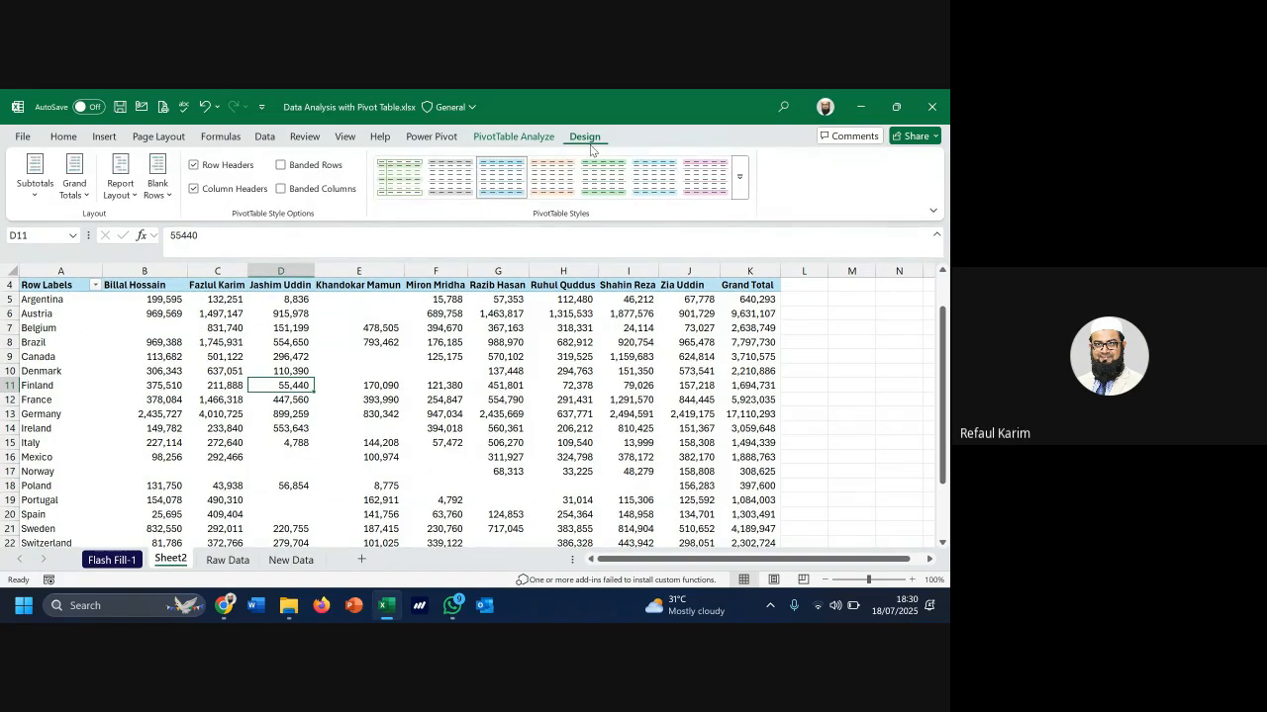
left_click(524, 137)
left_click(823, 159)
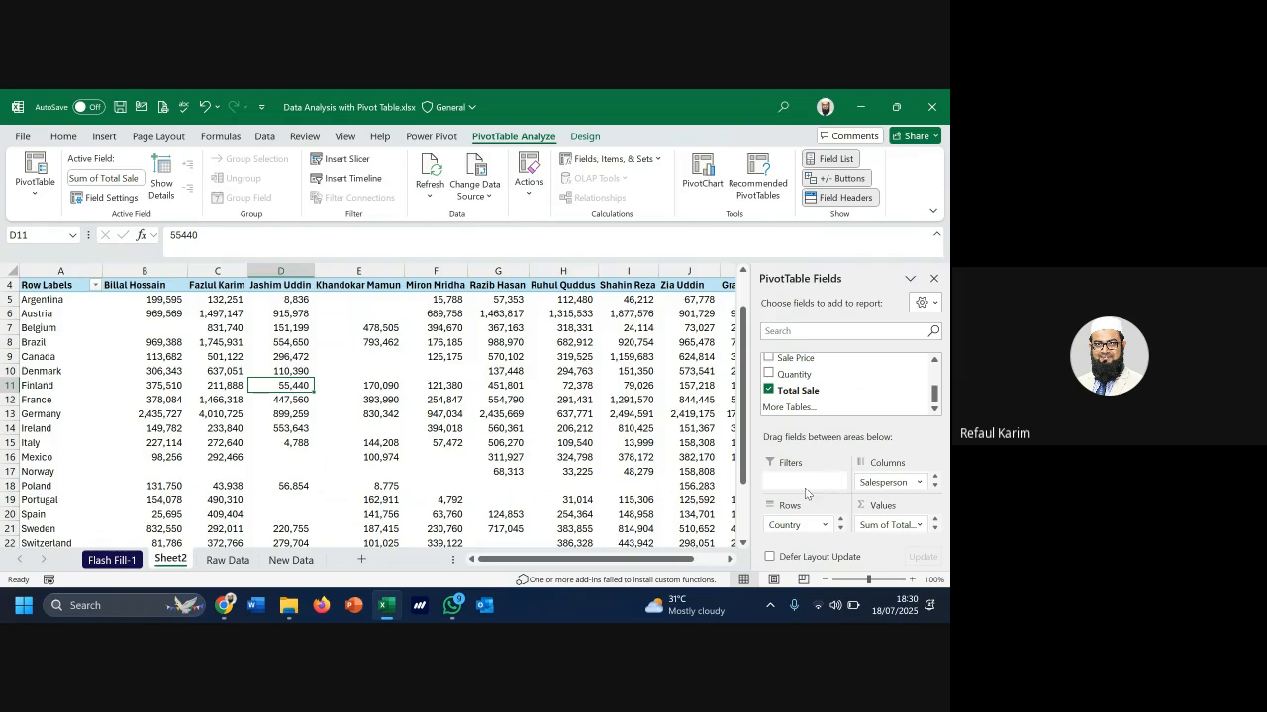
left_click(391, 416)
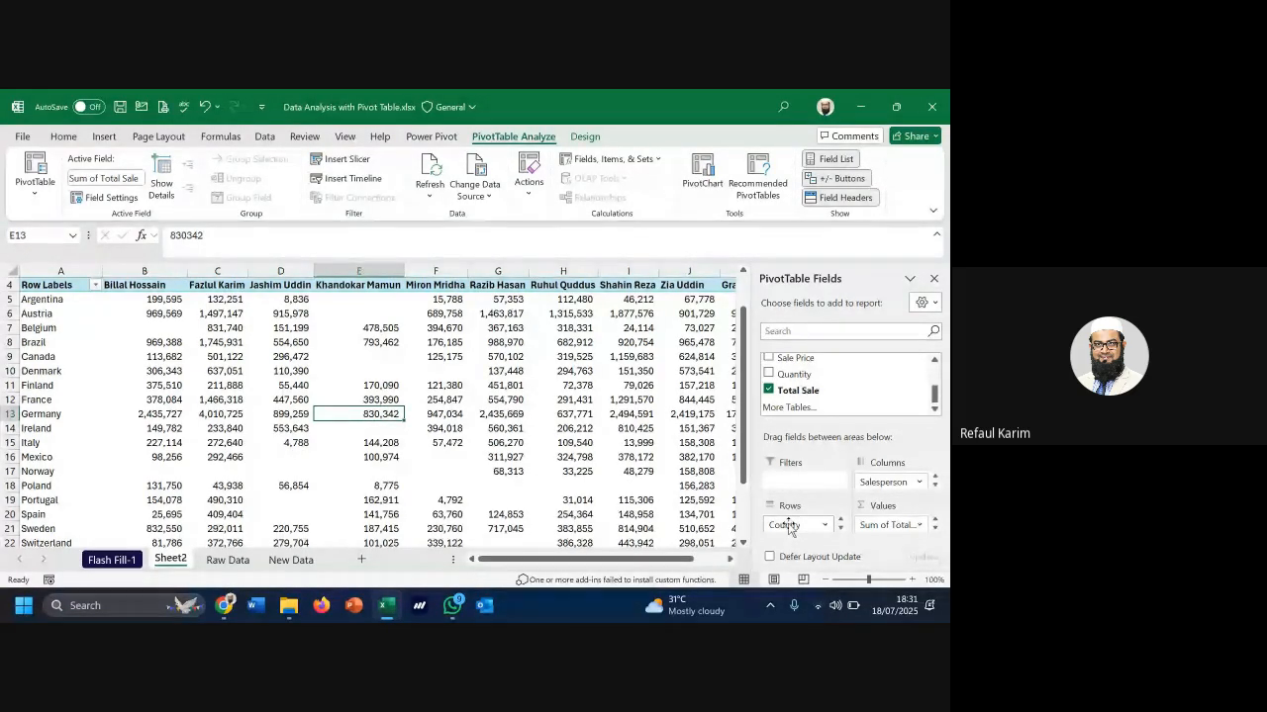
Select the salesperson headings and the country labels Argentina through Italy
scroll(851, 386, "up", 1)
scroll(195, 413, "up", 1)
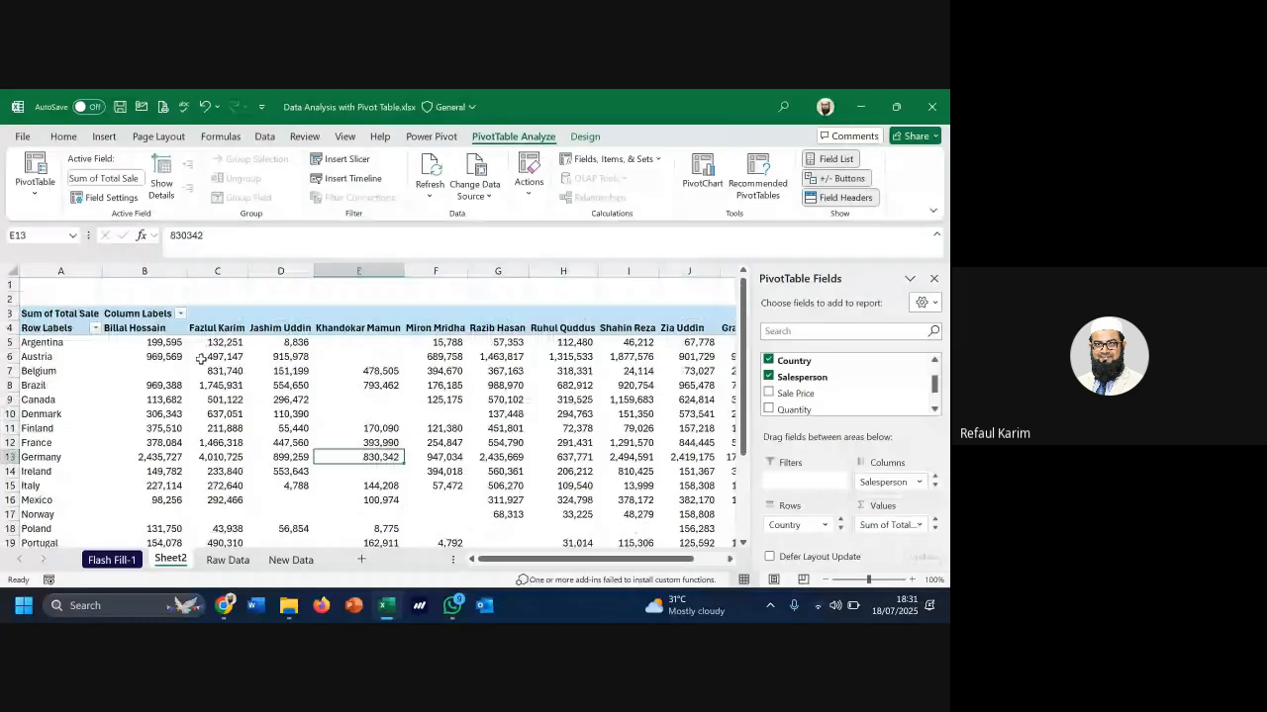
left_click(150, 328)
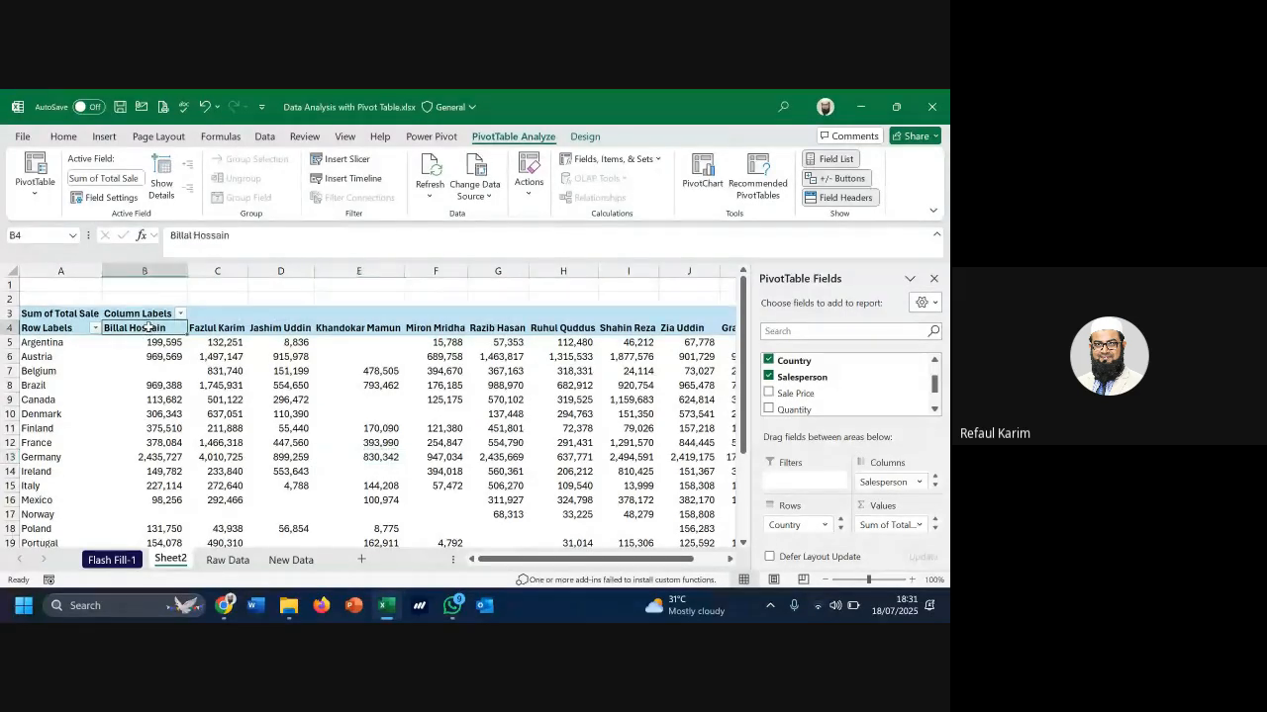
left_click_drag(149, 328, 628, 342)
scroll(52, 303, "down", 1)
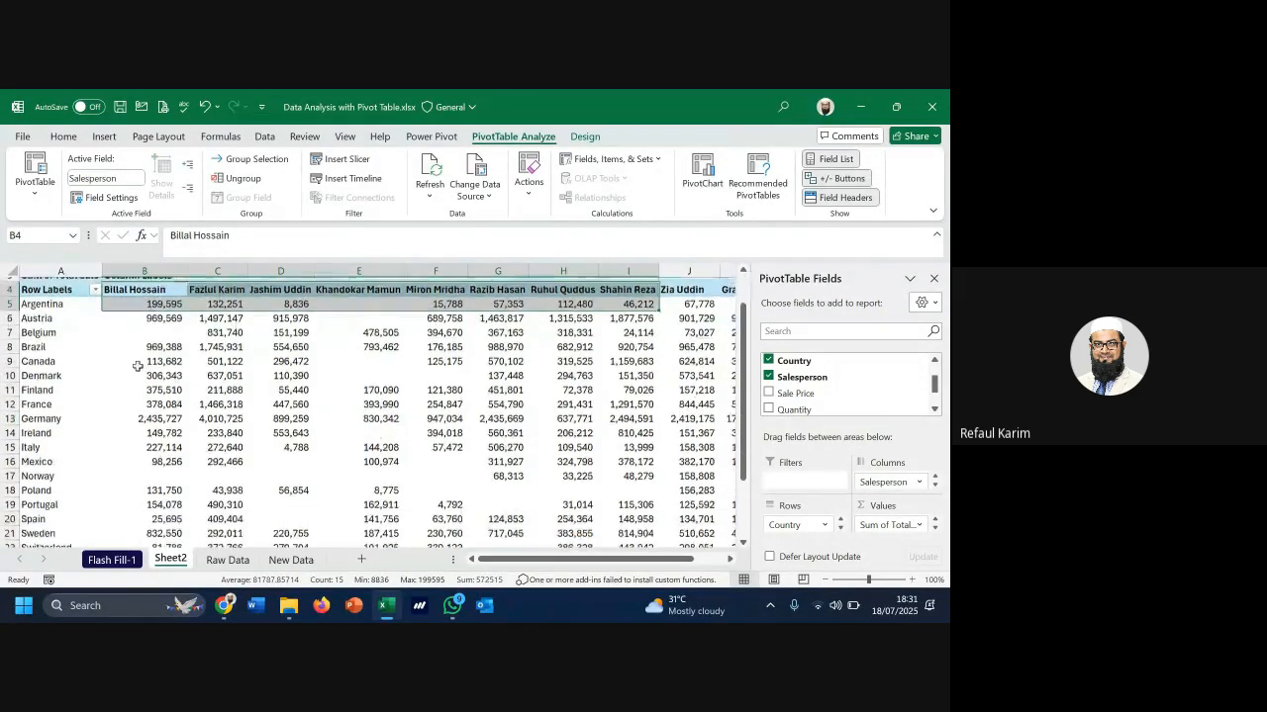
left_click_drag(51, 303, 41, 437)
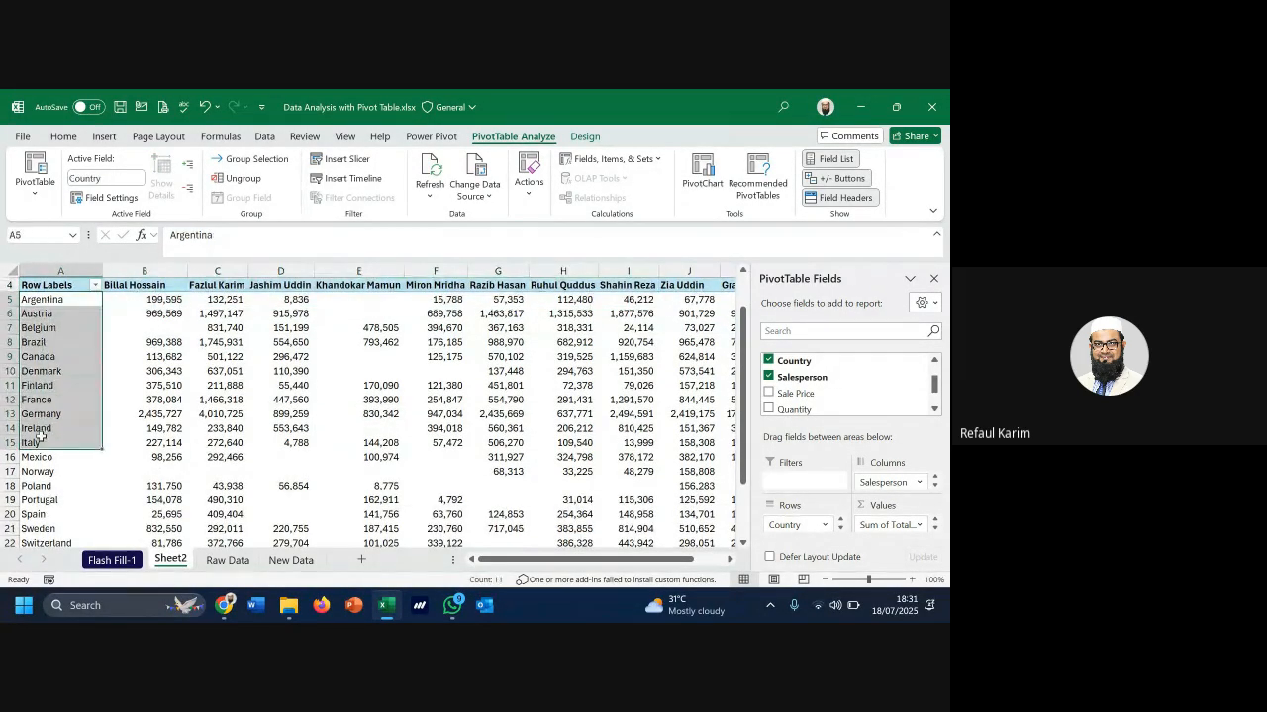
Select all country labels and all salesperson headings, excluding the Grand Total row and column
left_click(65, 303)
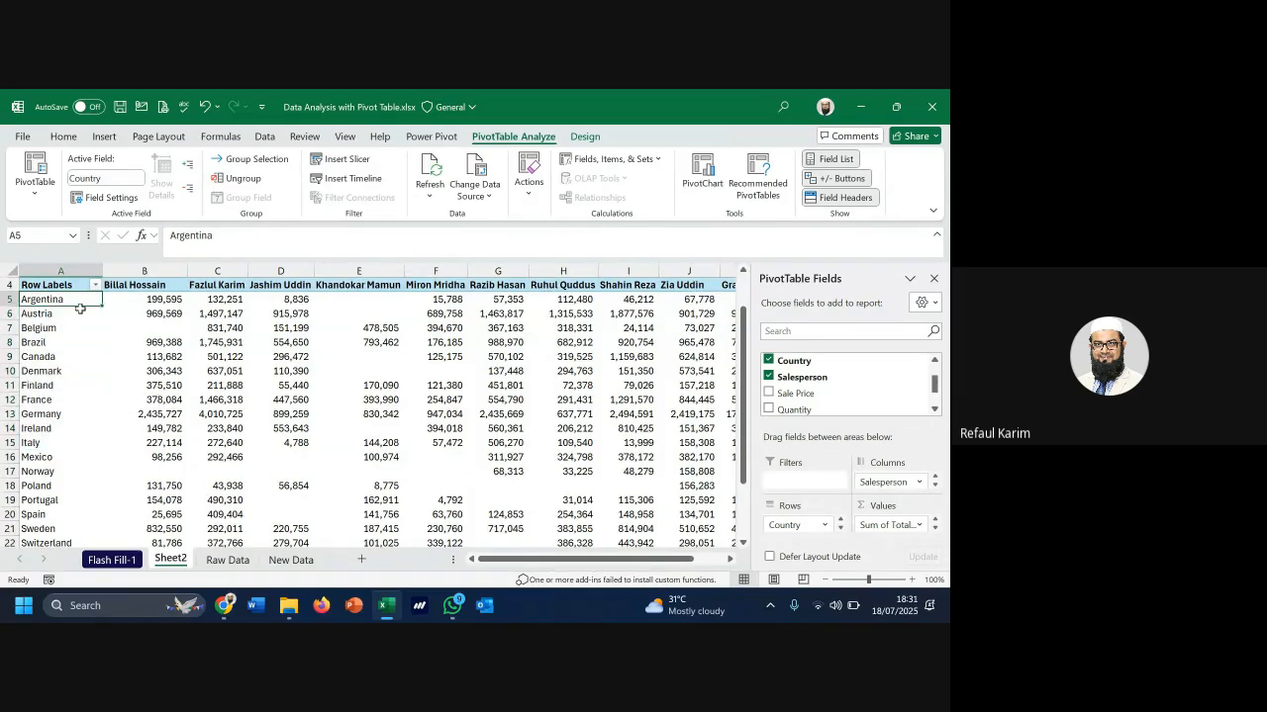
key("ctrl+shift+Down")
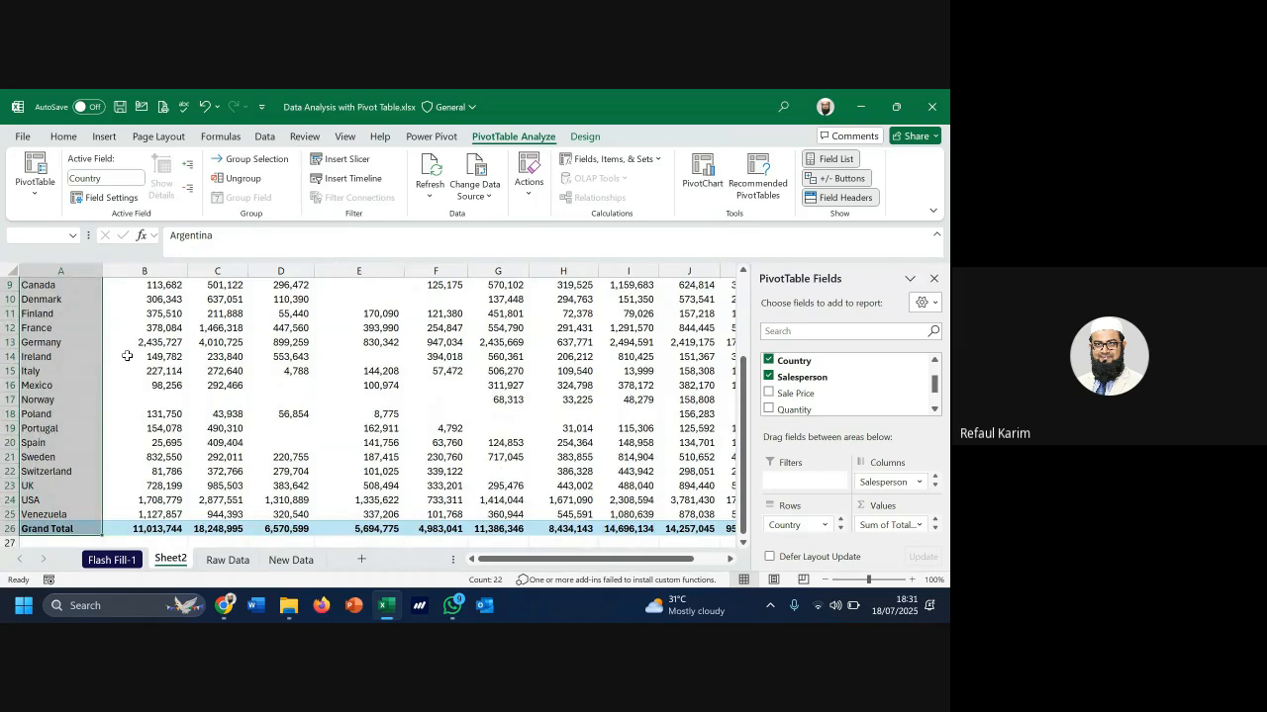
key("shift+Up")
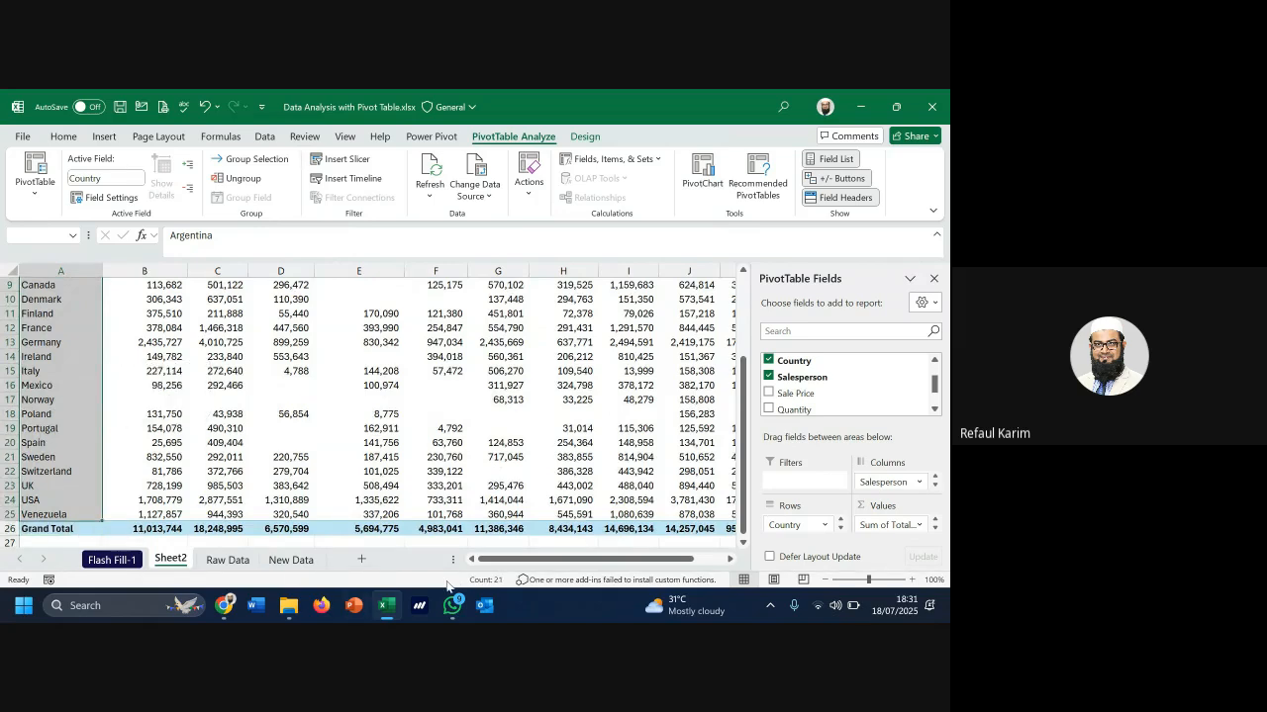
scroll(157, 387, "up", 3)
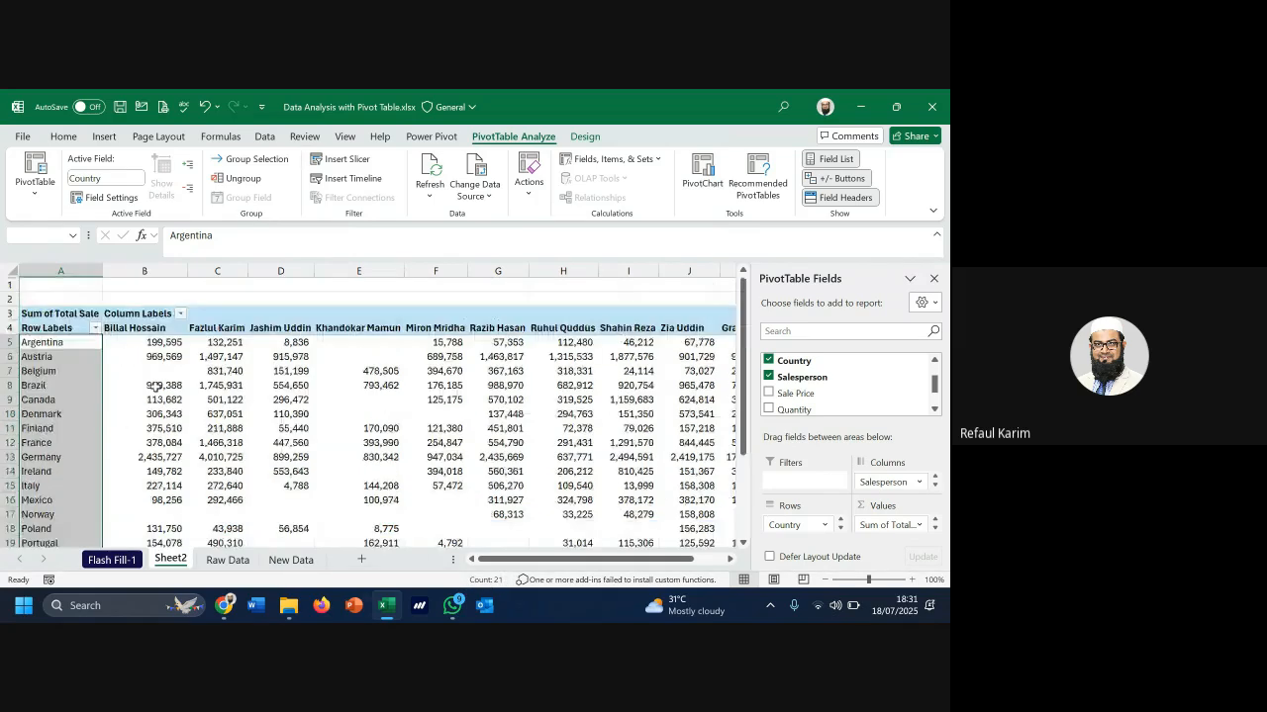
left_click(140, 330)
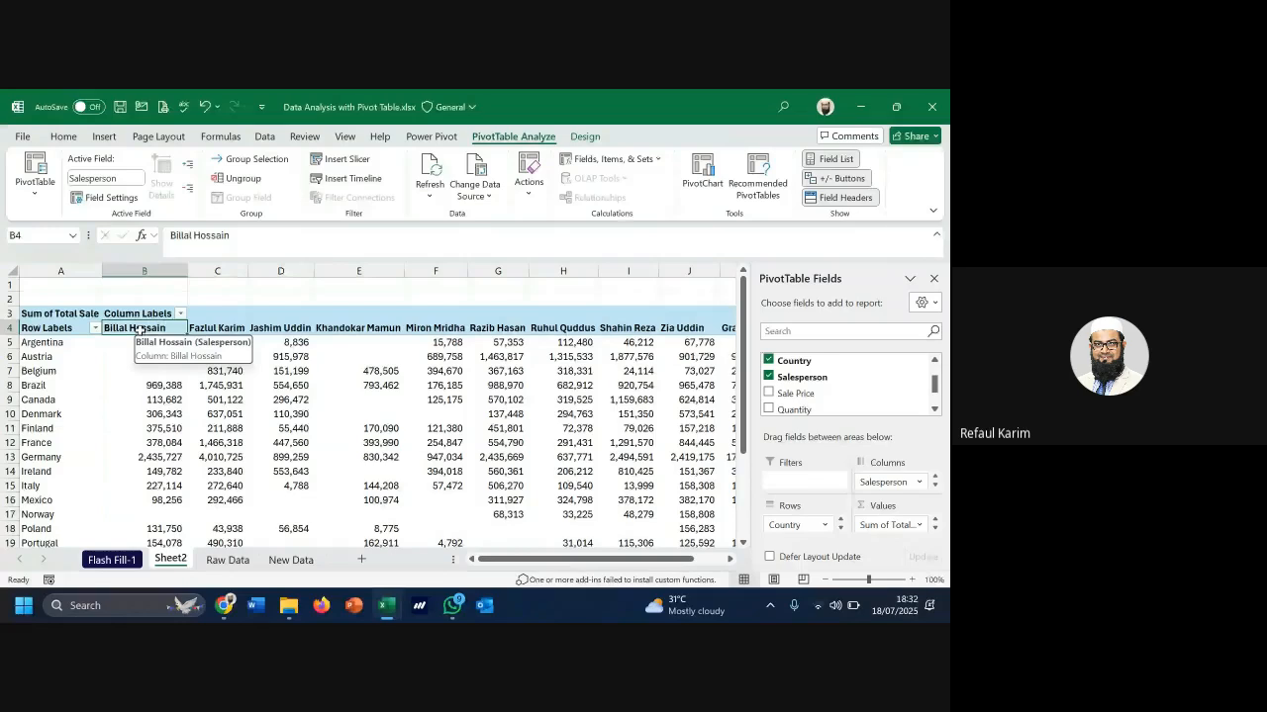
key("ctrl+shift+Right")
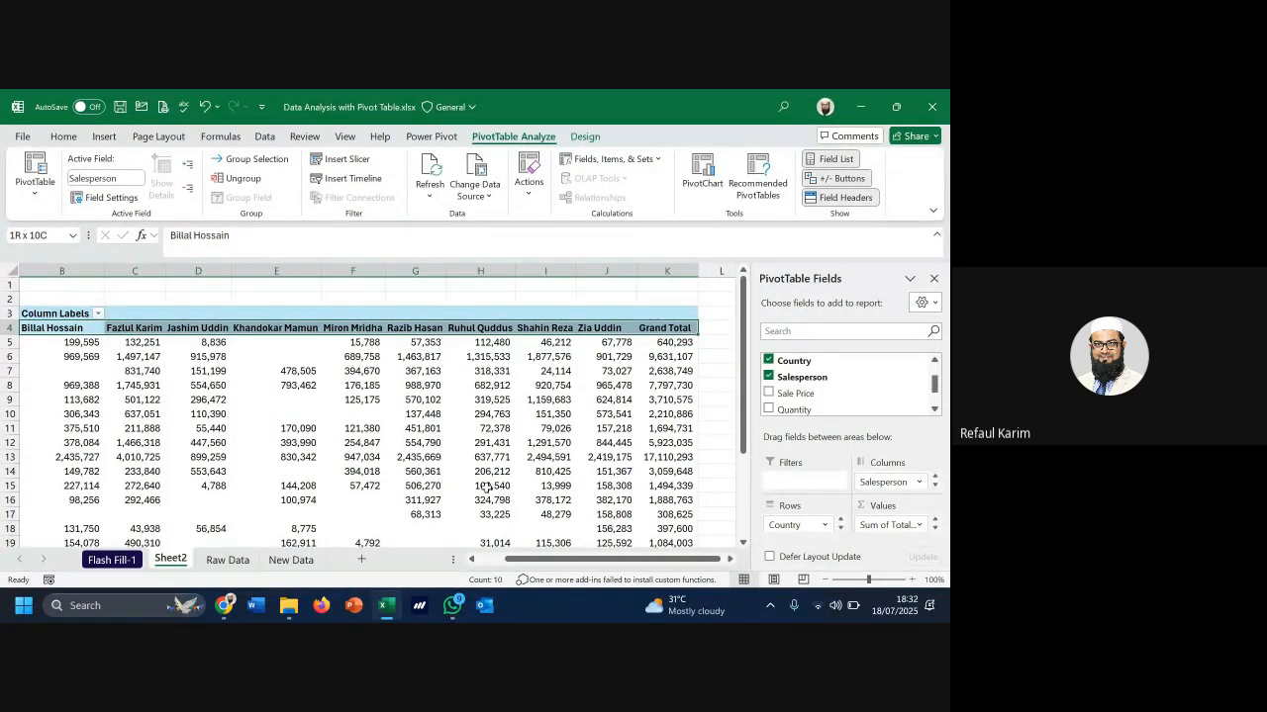
key("shift+Left")
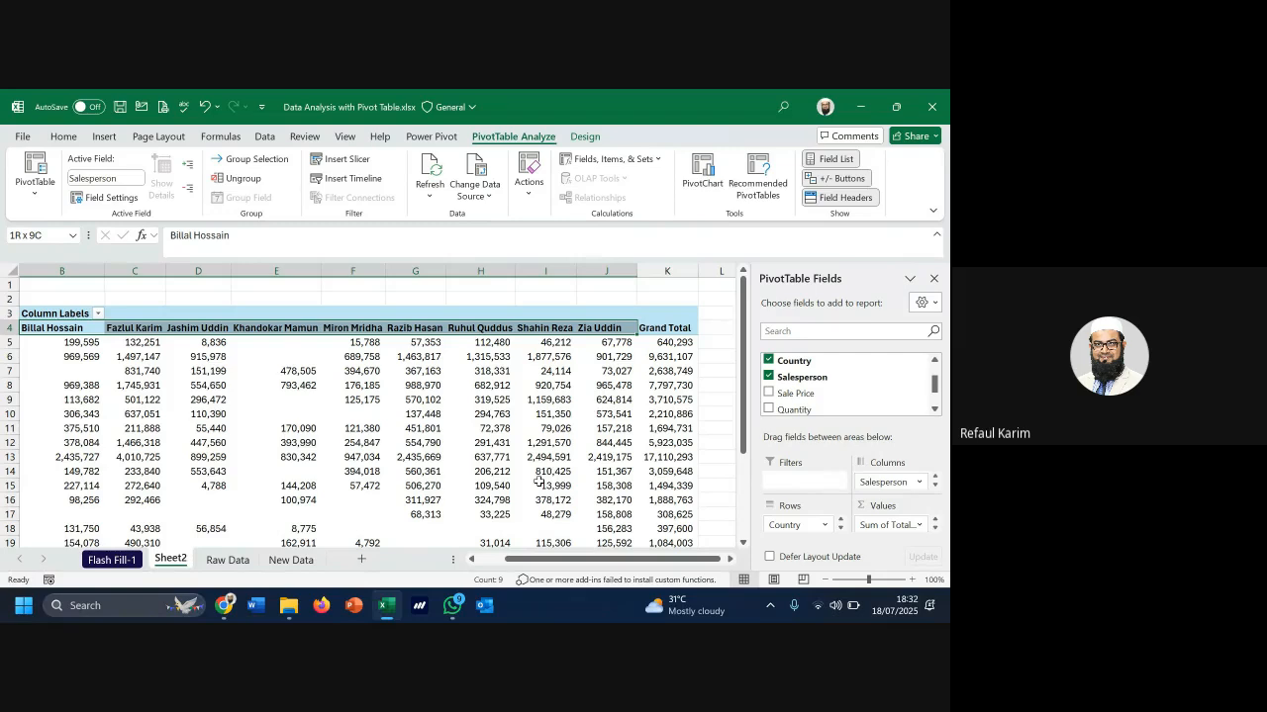
Remove Country from the pivot rows, leaving one salesperson row totalling 95,284,822
left_click_drag(662, 561, 584, 577)
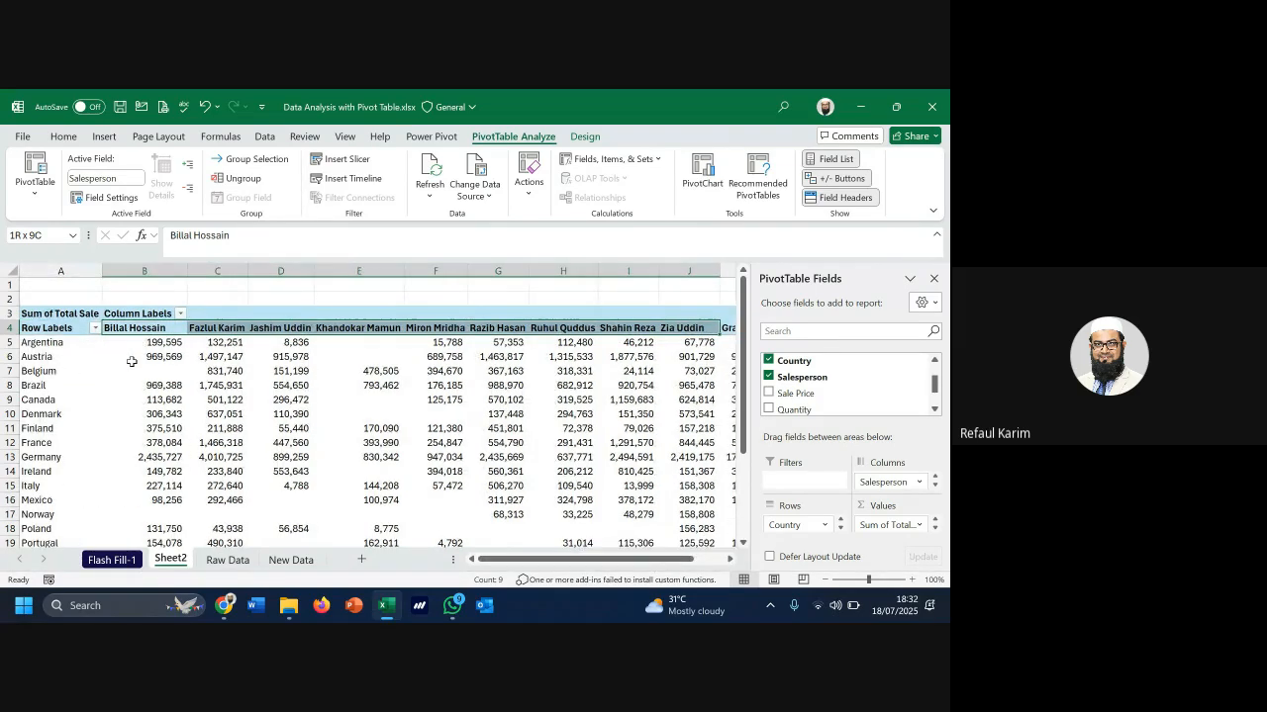
left_click(118, 329)
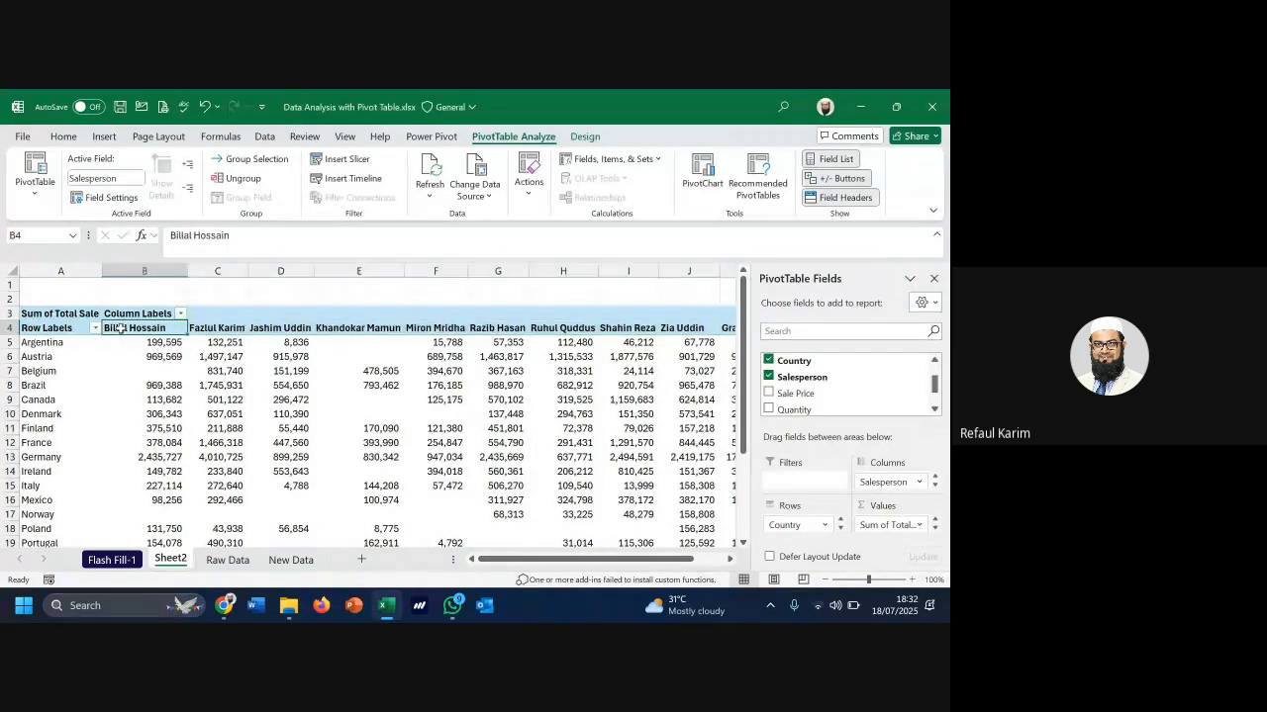
left_click(60, 342)
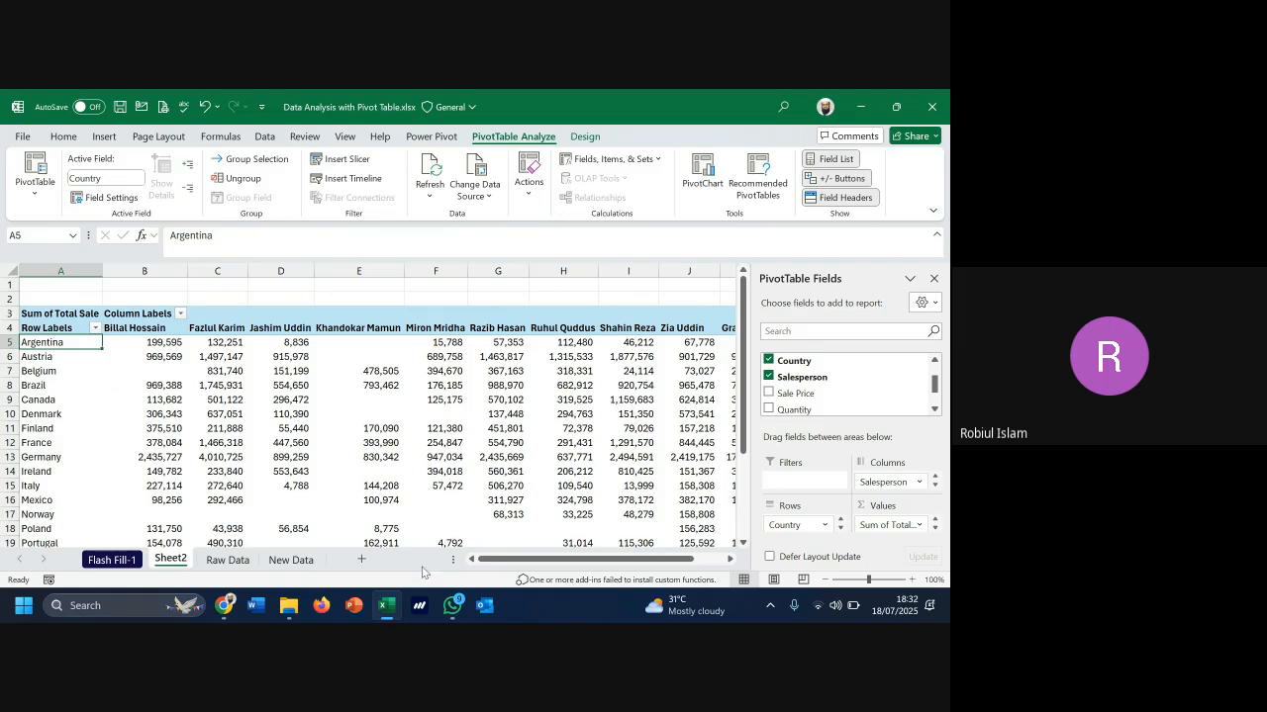
left_click_drag(489, 561, 518, 559)
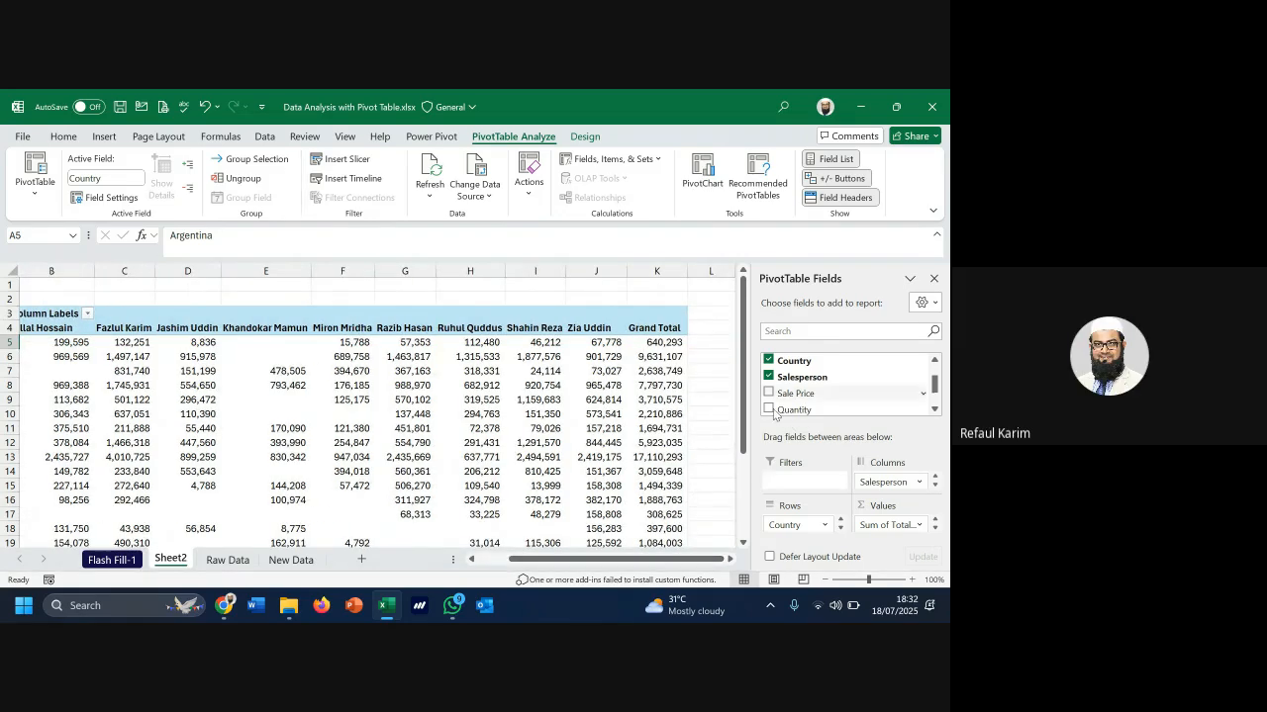
left_click_drag(781, 524, 720, 489)
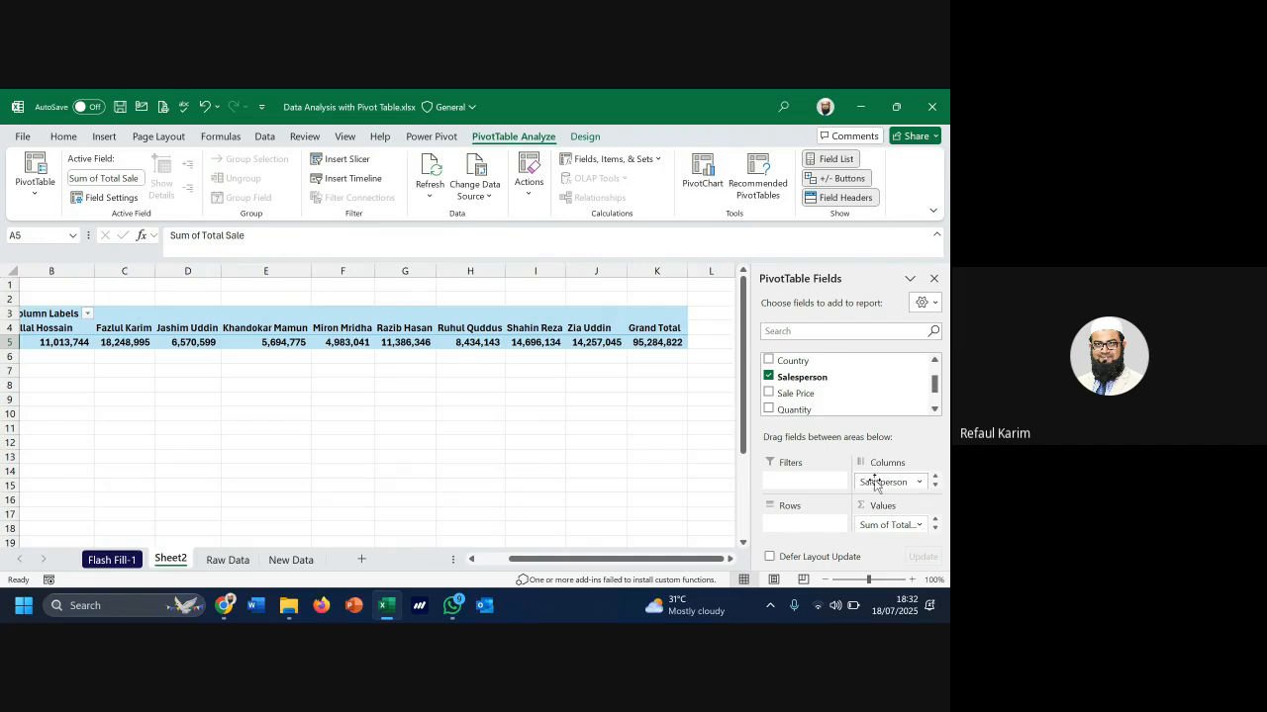
Move Country to the pivot columns and Salesperson to the rows
left_click_drag(883, 482, 672, 483)
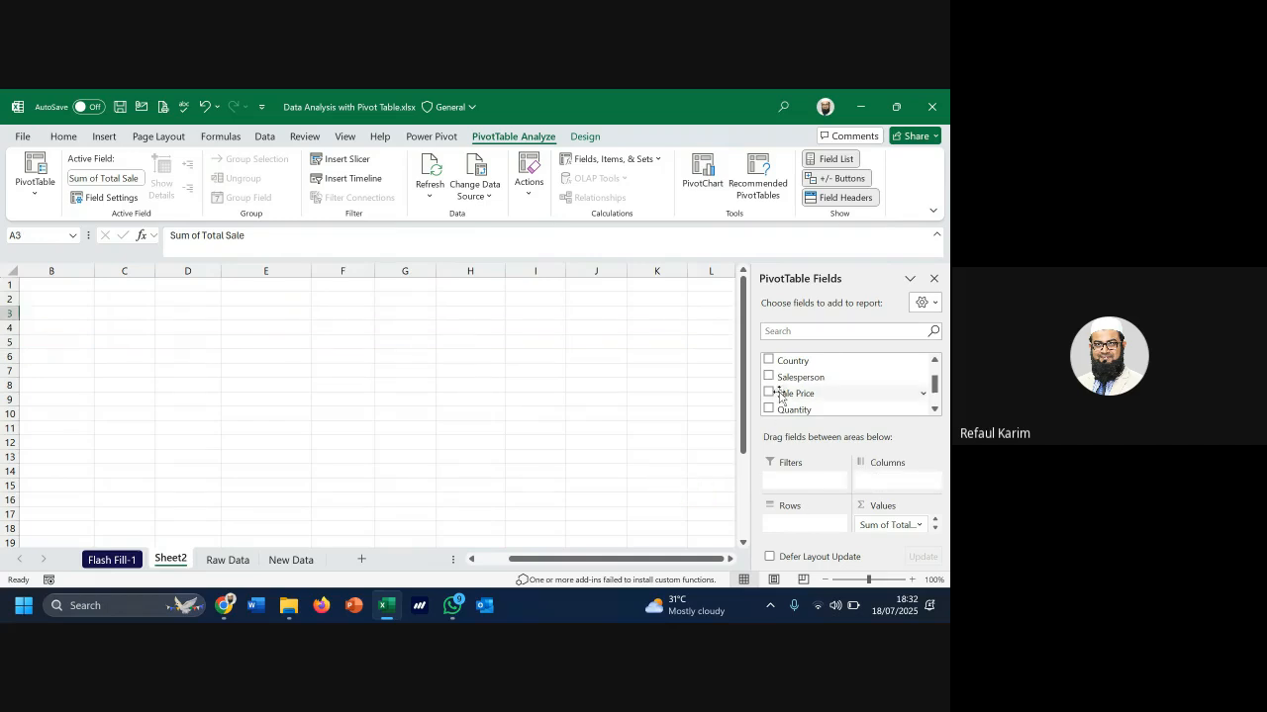
scroll(801, 396, "up", 2)
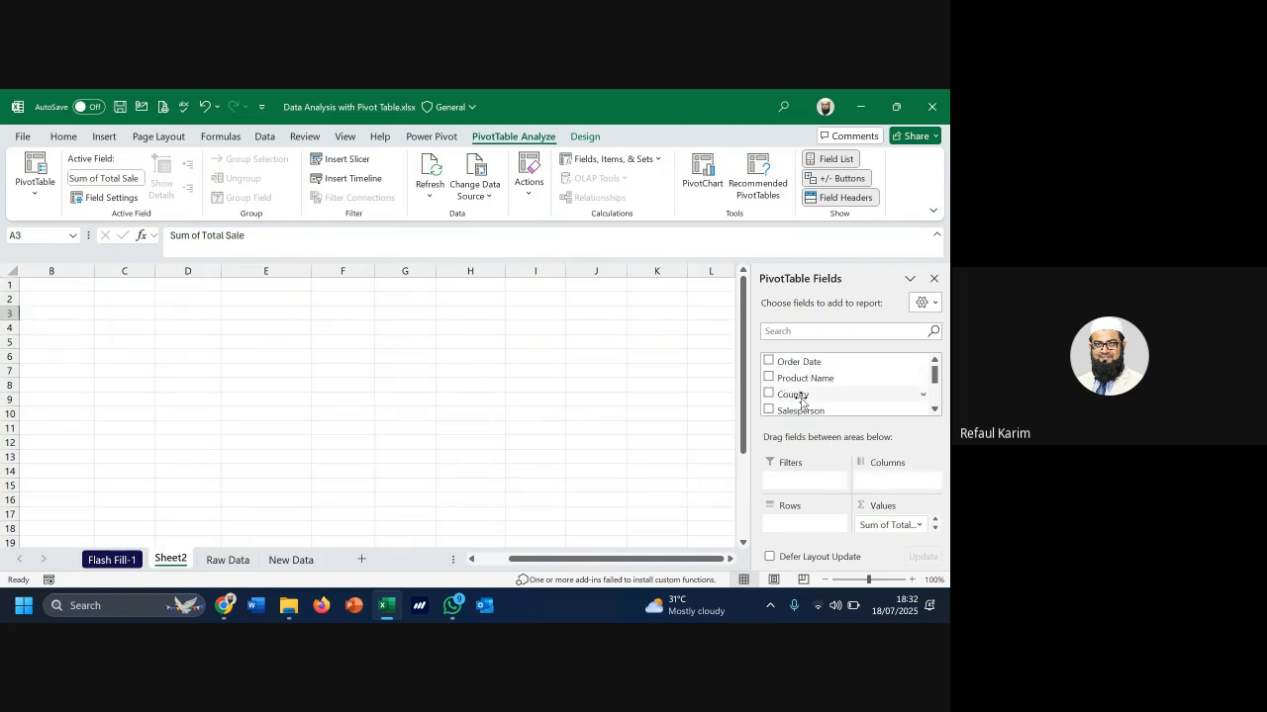
left_click_drag(802, 396, 877, 481)
left_click_drag(797, 407, 787, 525)
left_click_drag(555, 565, 660, 576)
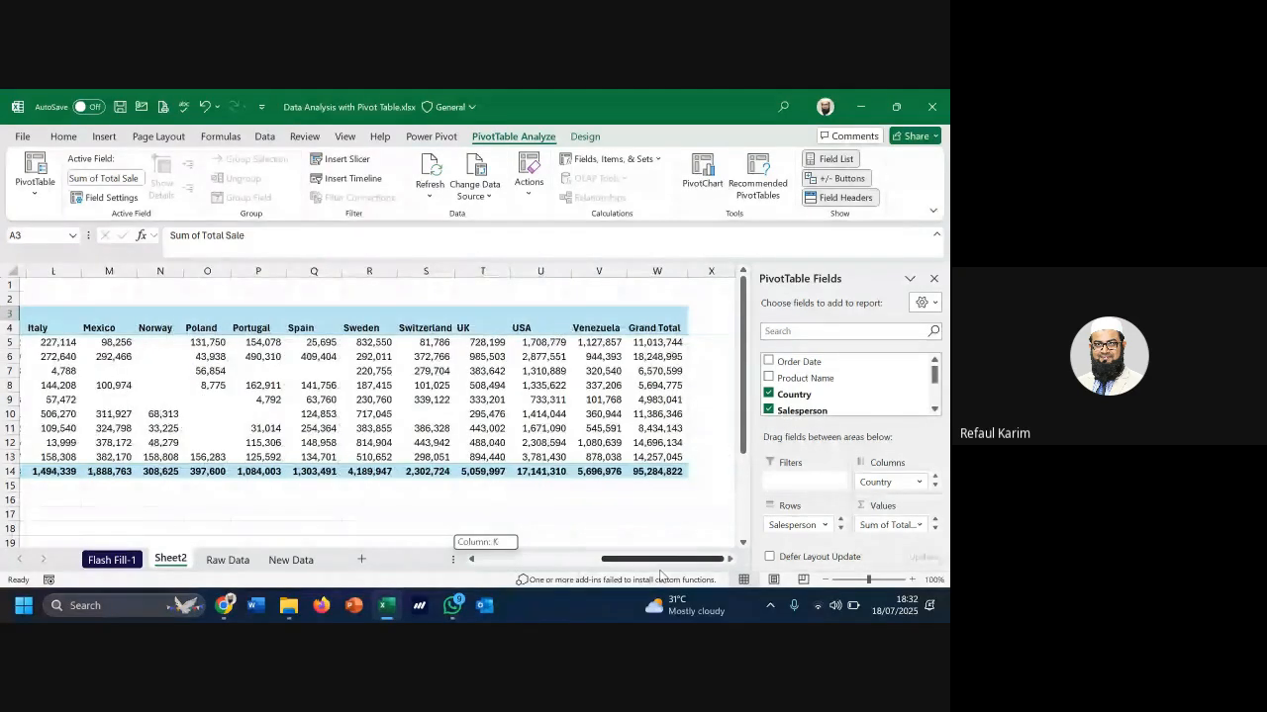
left_click(803, 581)
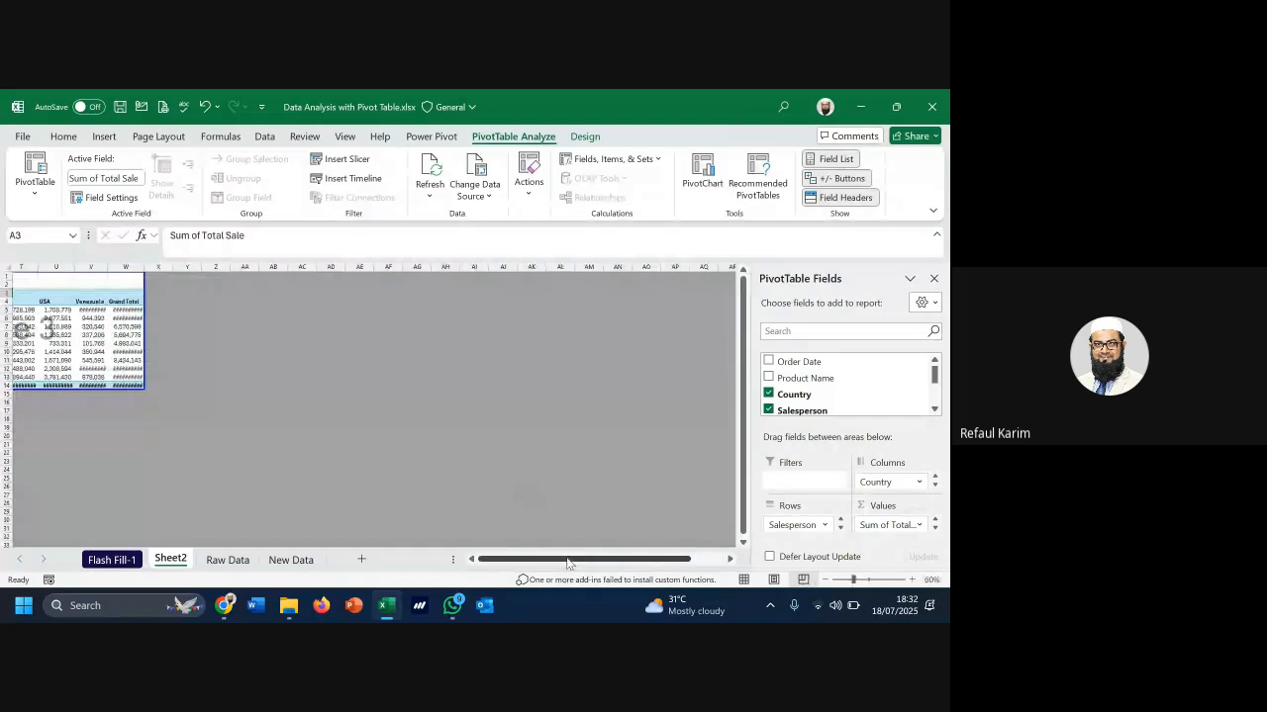
left_click_drag(563, 560, 448, 559)
left_click(100, 353)
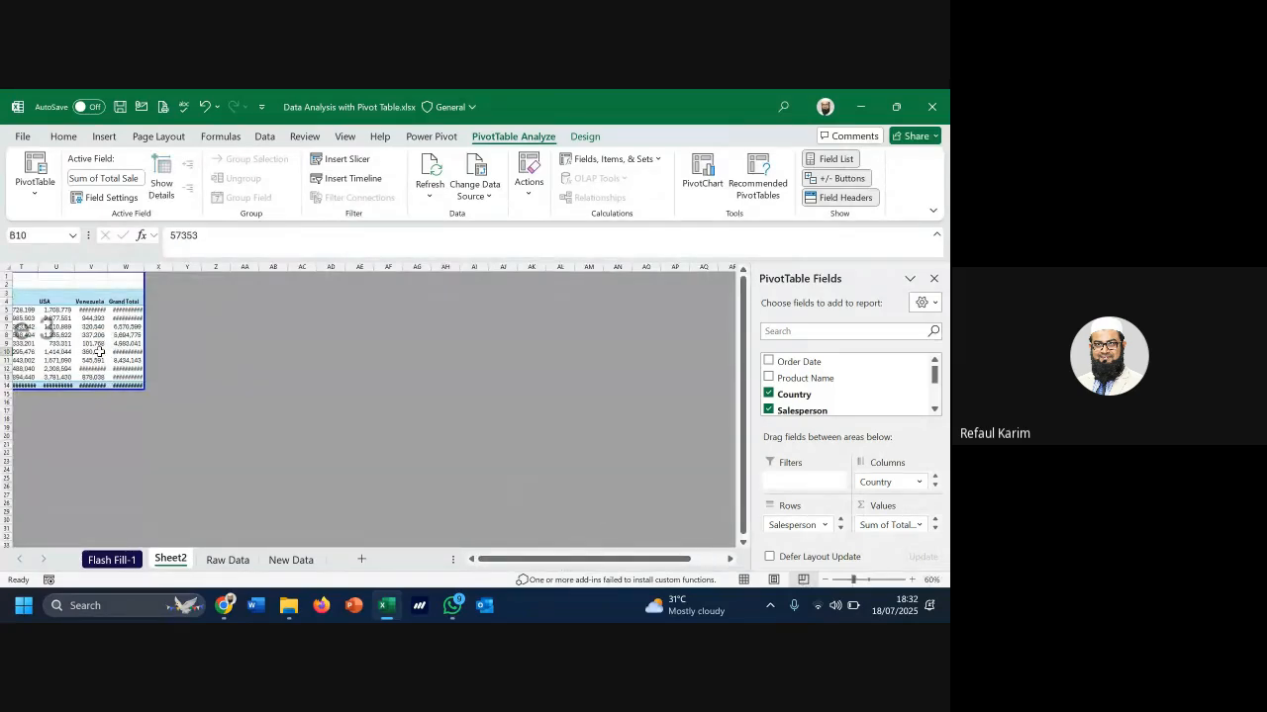
key("Left")
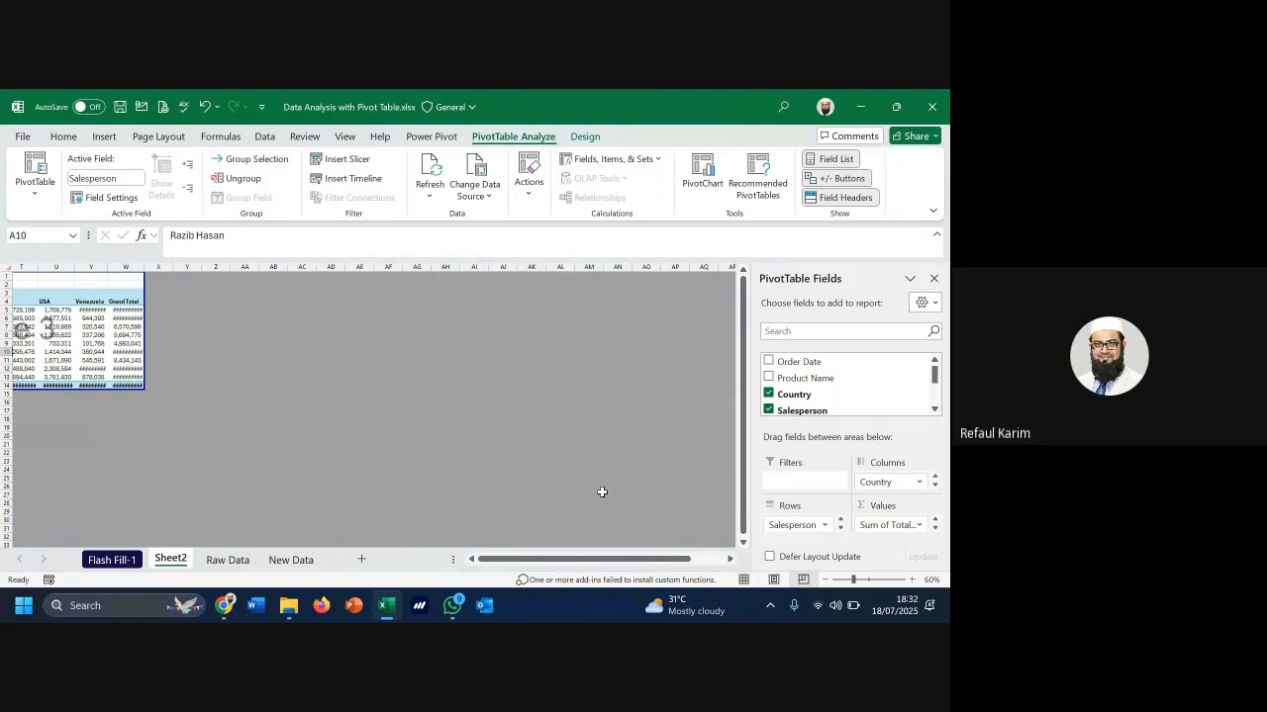
left_click(744, 580)
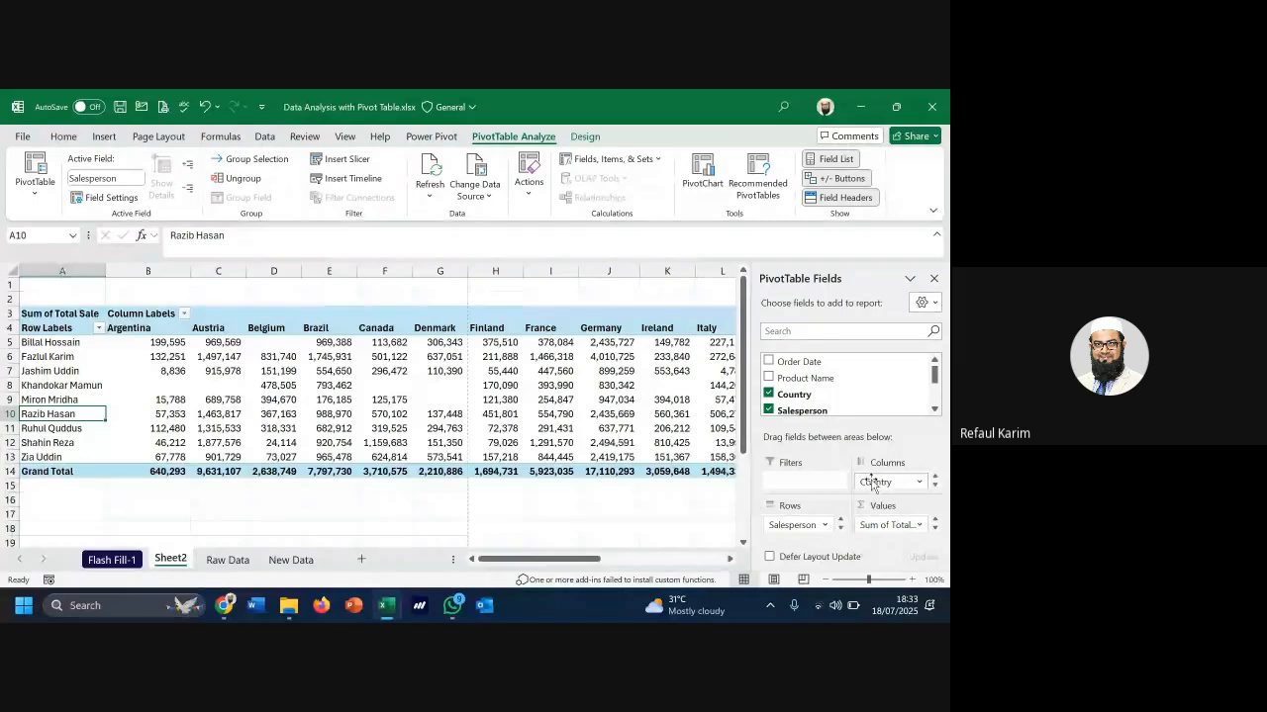
Swap the pivot to Country down the rows and Salesperson across the columns, then select row 4
left_click_drag(872, 484, 712, 511)
left_click_drag(849, 489, 875, 483)
left_click_drag(789, 499, 787, 525)
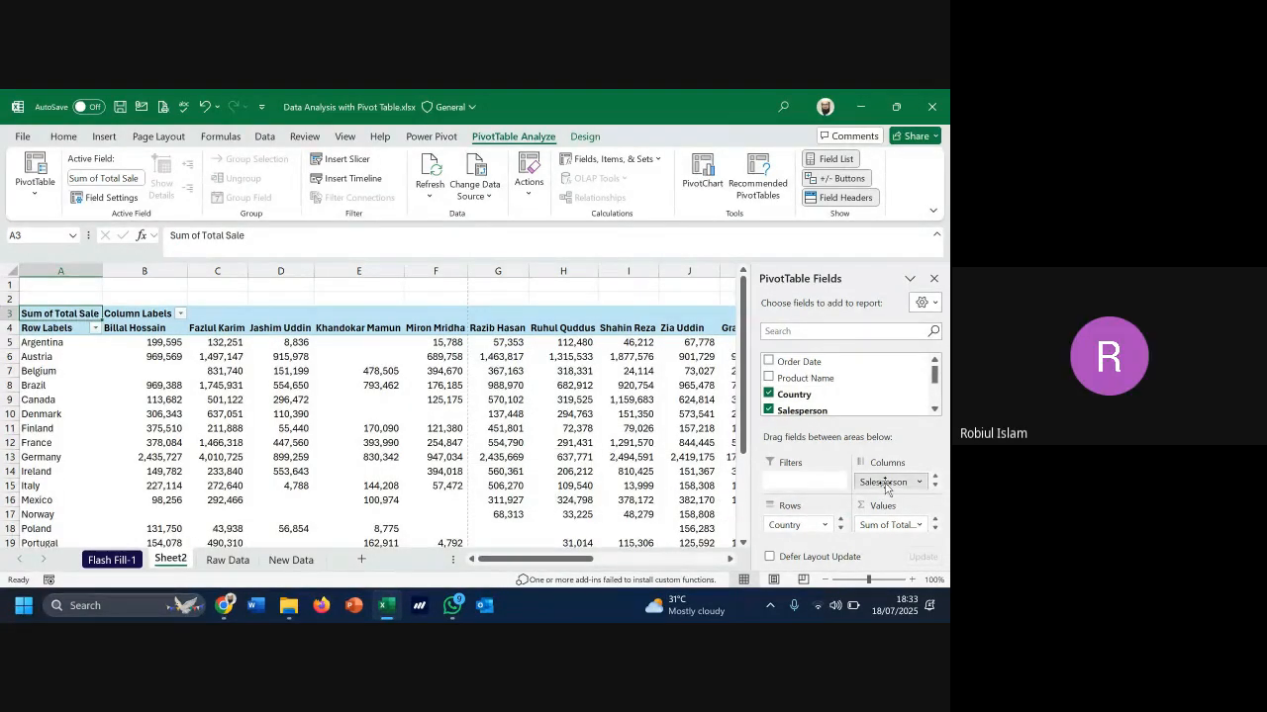
left_click_drag(782, 524, 540, 387)
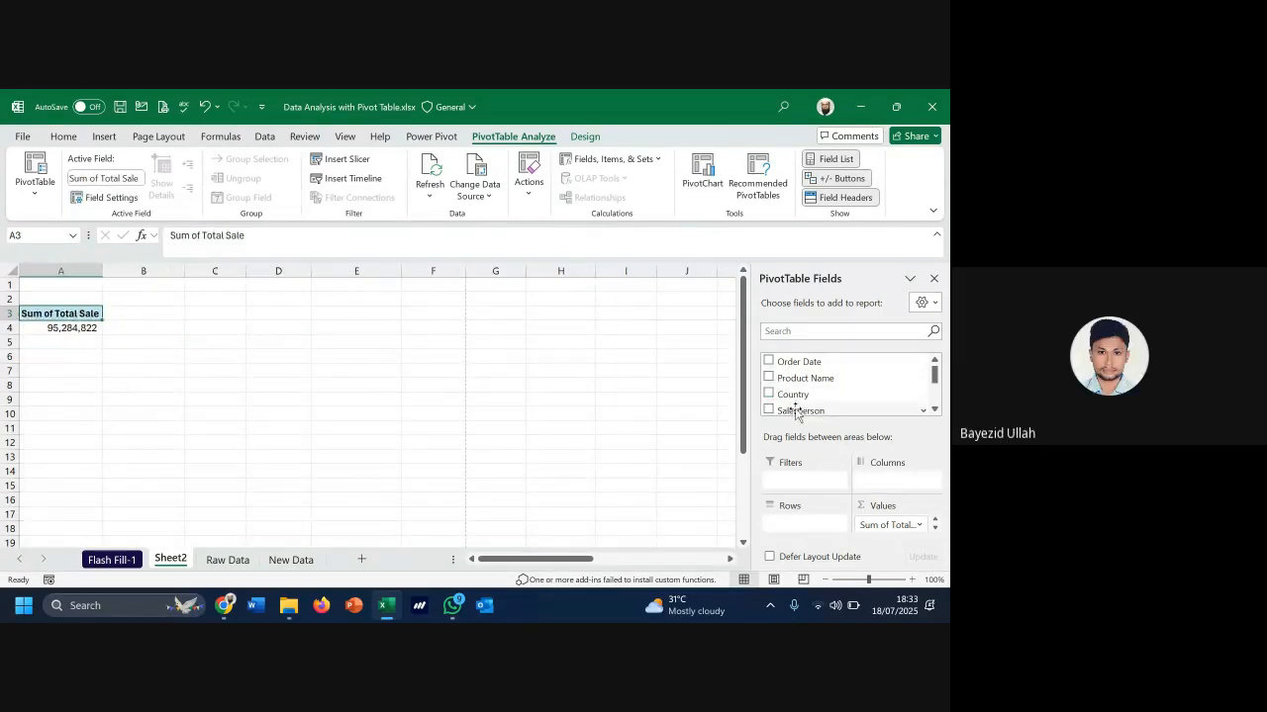
left_click_drag(796, 409, 893, 501)
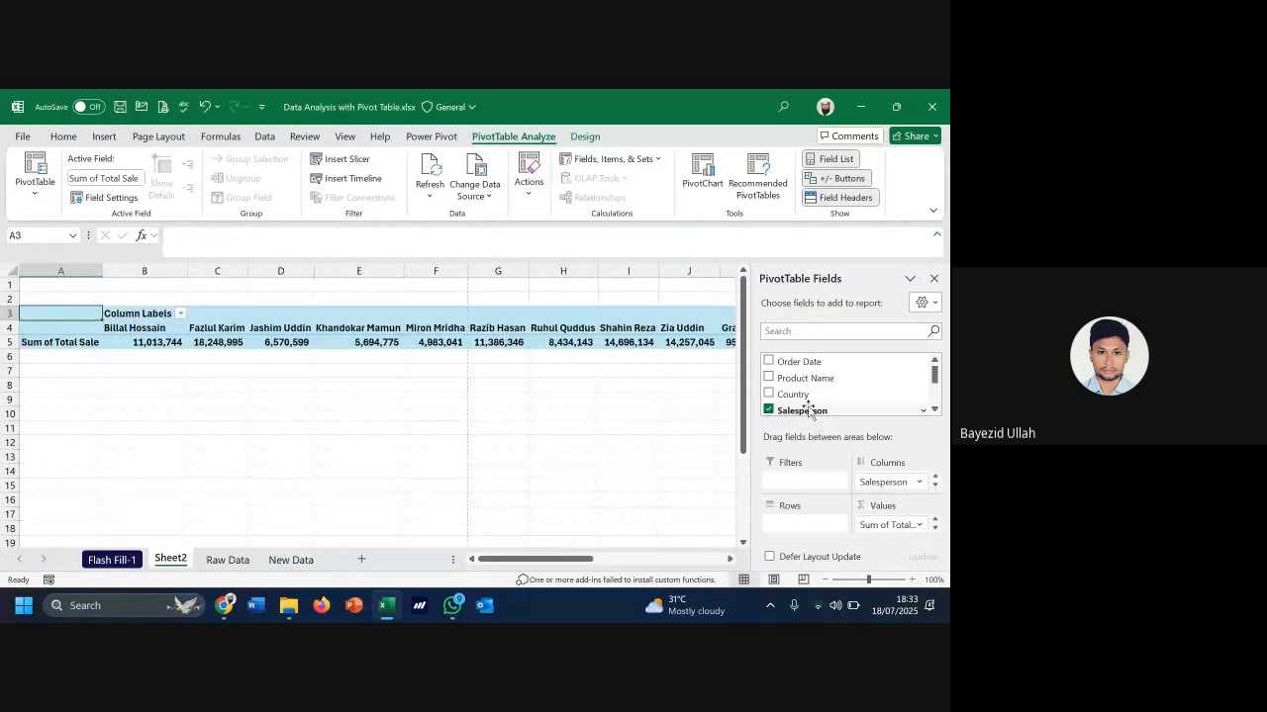
left_click_drag(793, 394, 782, 526)
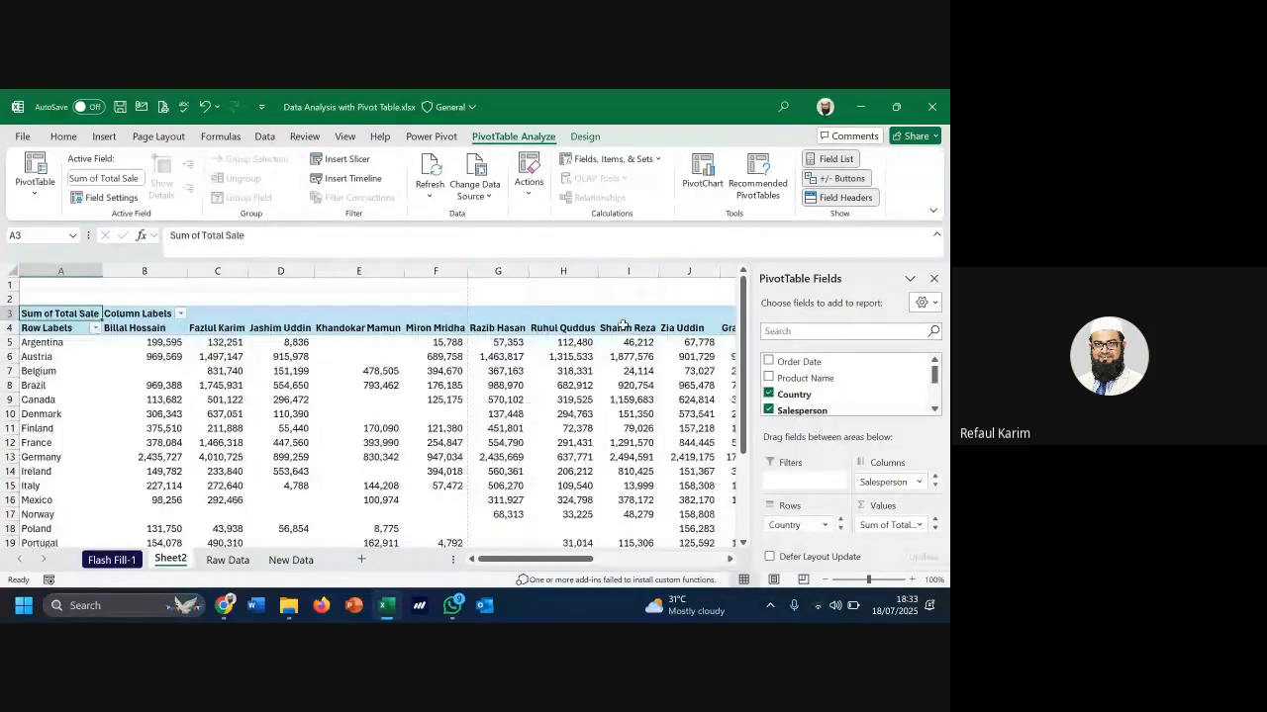
left_click(16, 328)
left_click(62, 137)
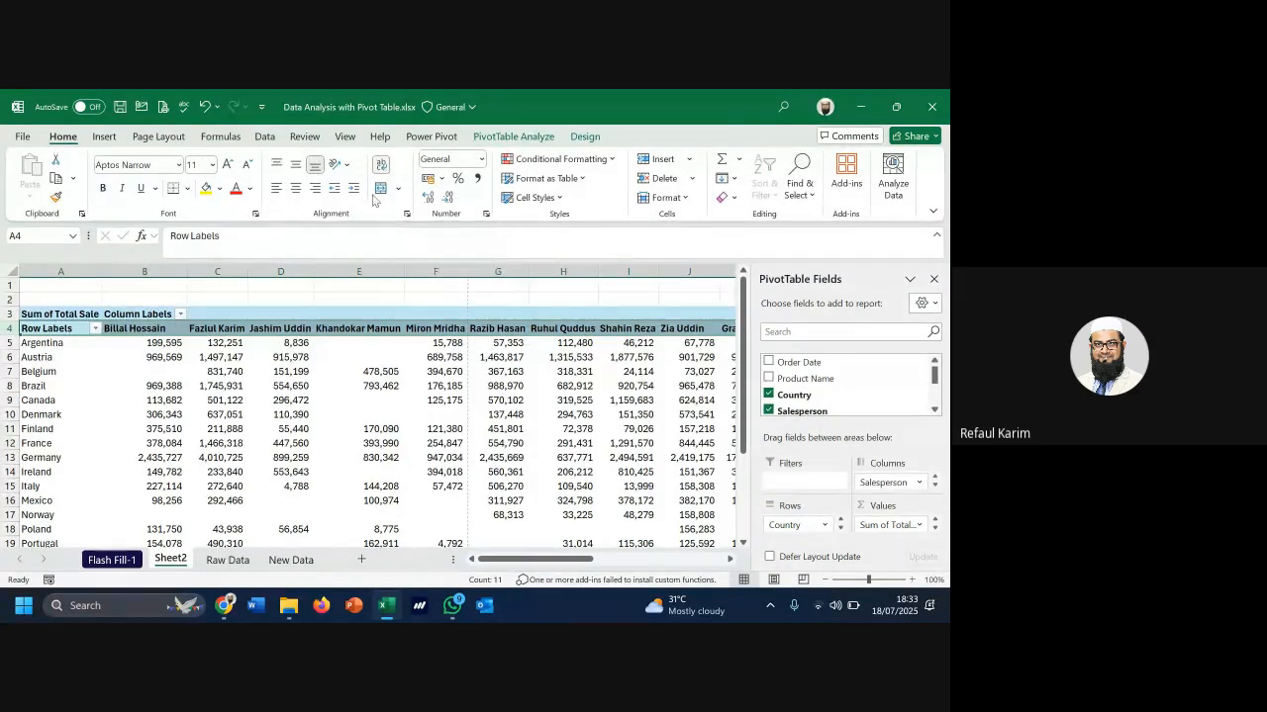
Select columns B to K, auto-fit their widths, and make row 4 taller
left_click_drag(147, 271, 535, 281)
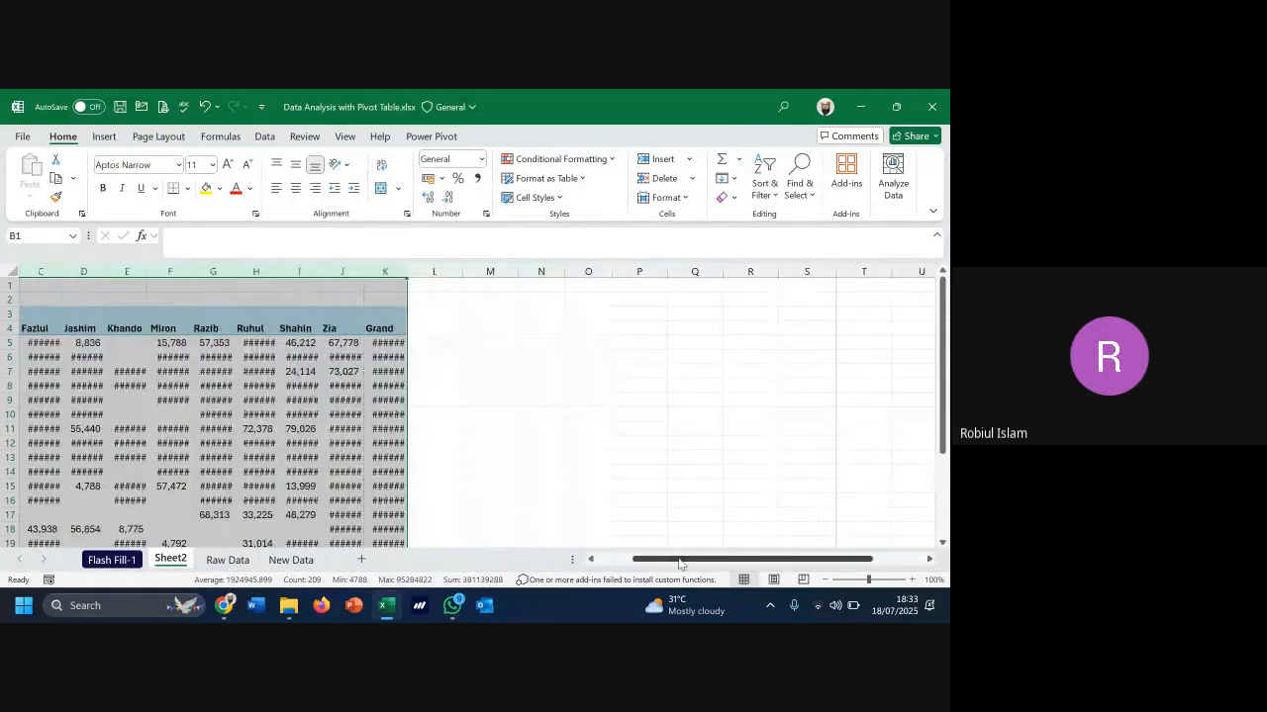
left_click_drag(683, 558, 615, 559)
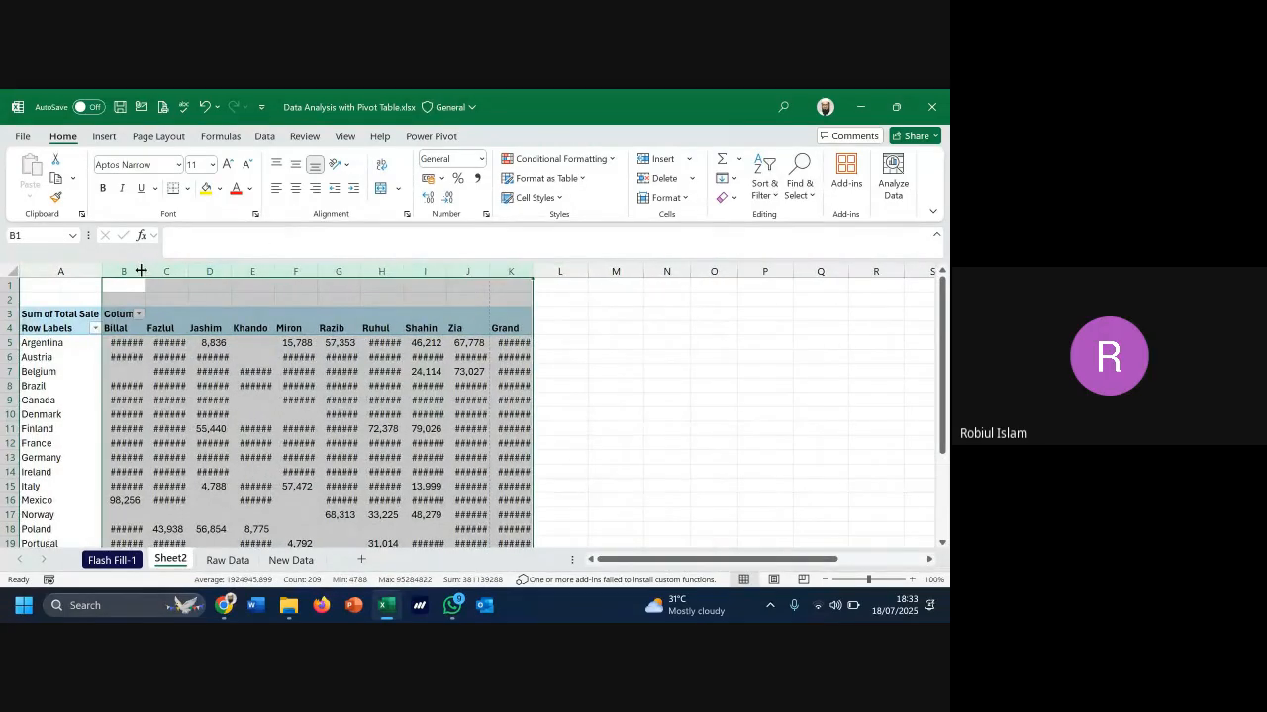
left_click_drag(131, 272, 518, 287)
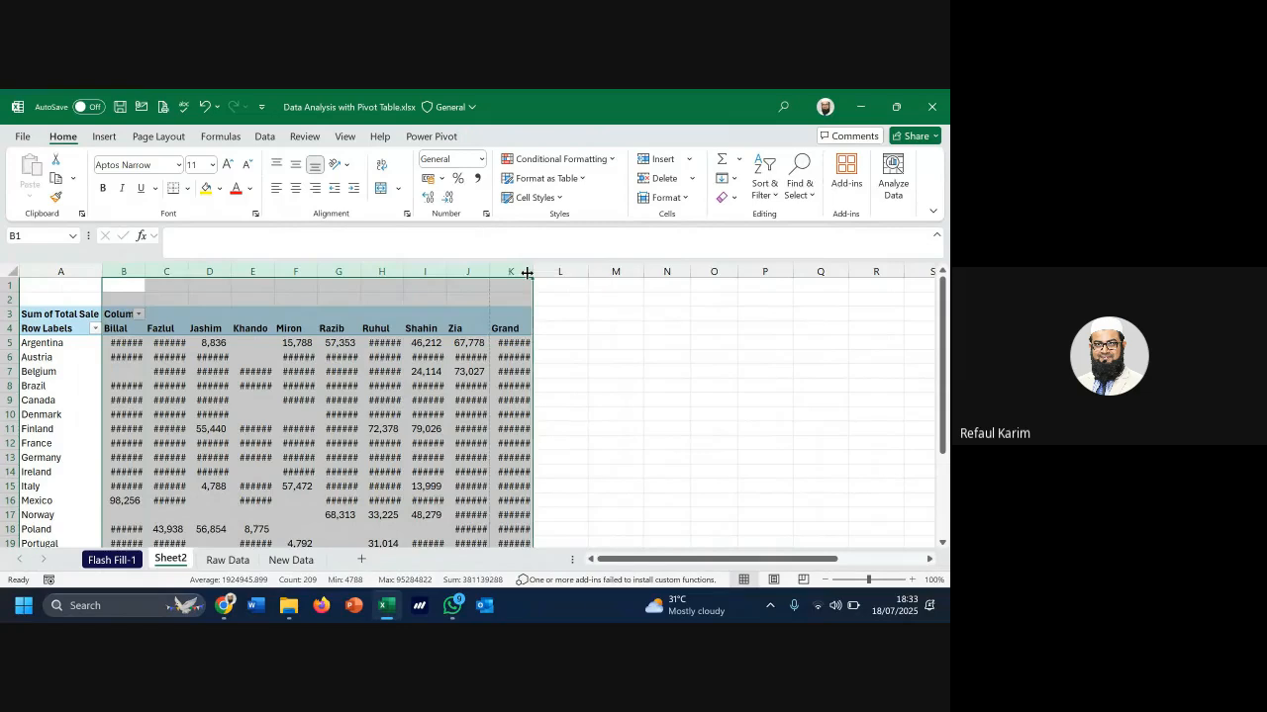
double_click(531, 271)
left_click(514, 342)
left_click_drag(5, 335, 5, 365)
Adjust the widths of columns B and C, briefly checking the Row Labels filter
mouse_move(184, 273)
left_mouse_down()
mouse_move(161, 279)
mouse_move(201, 280)
left_mouse_up()
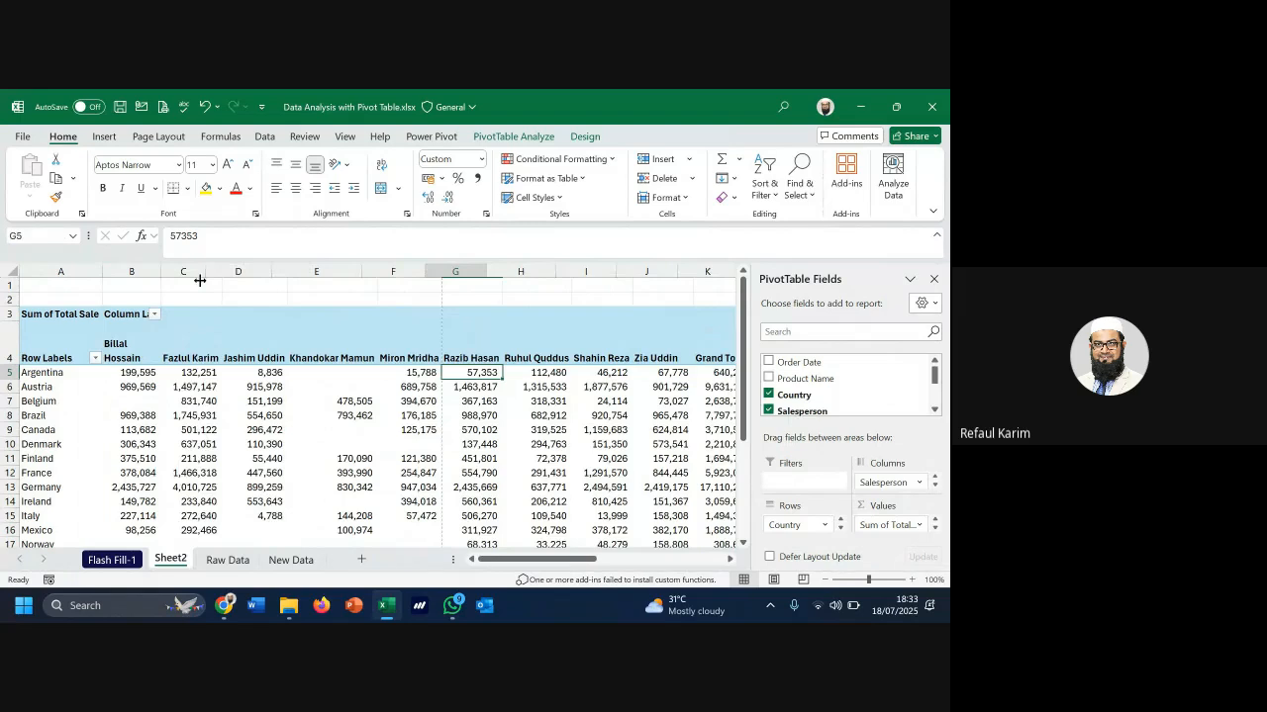
left_click_drag(210, 273, 713, 297)
left_click(95, 357)
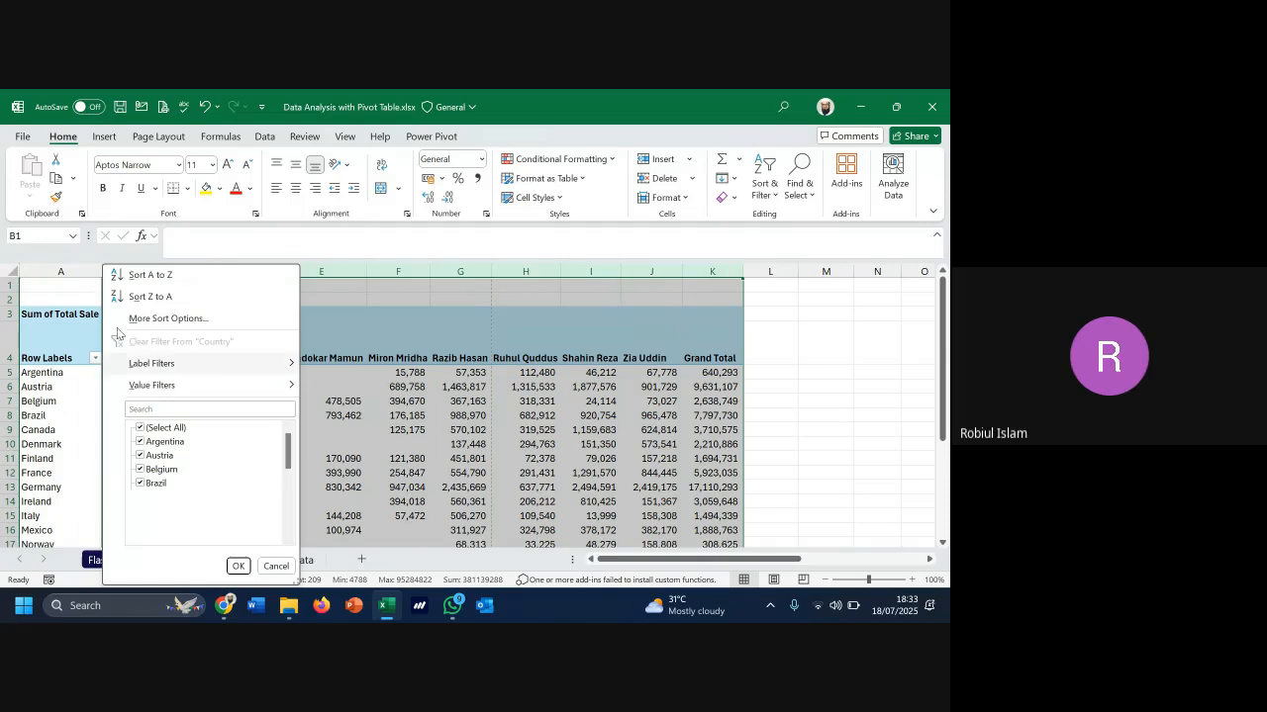
left_click(385, 286)
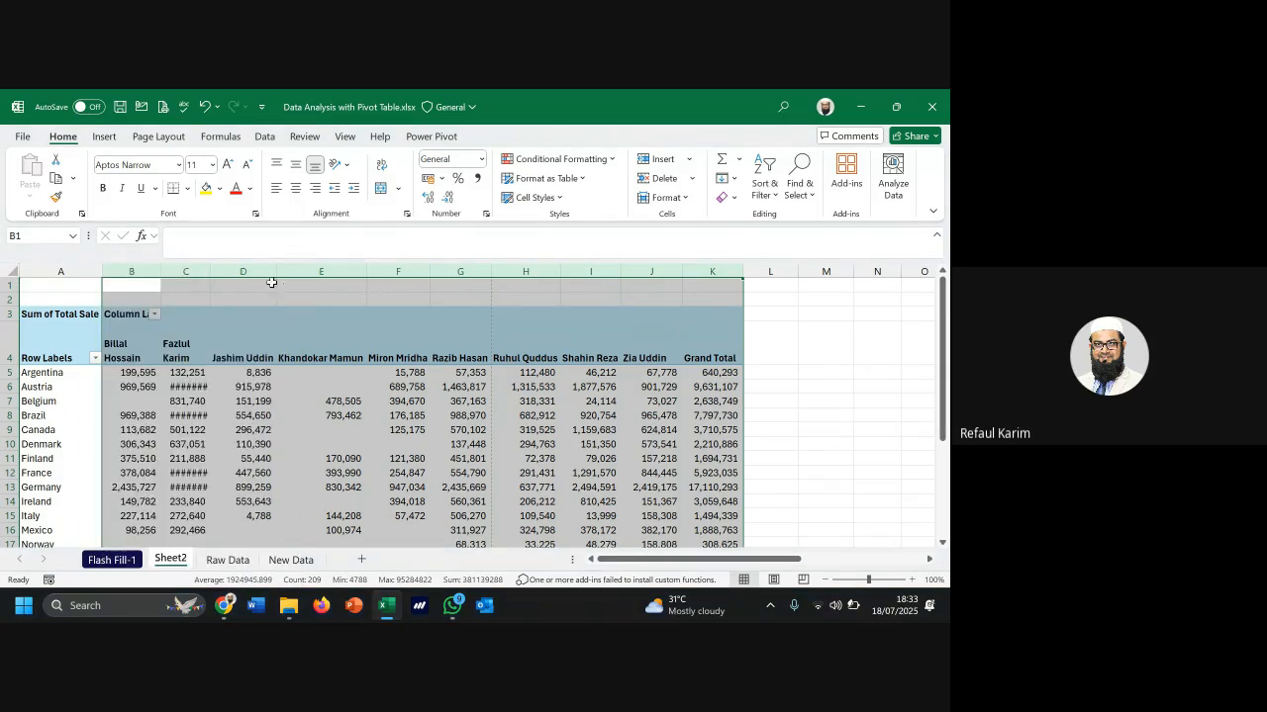
left_click(158, 275)
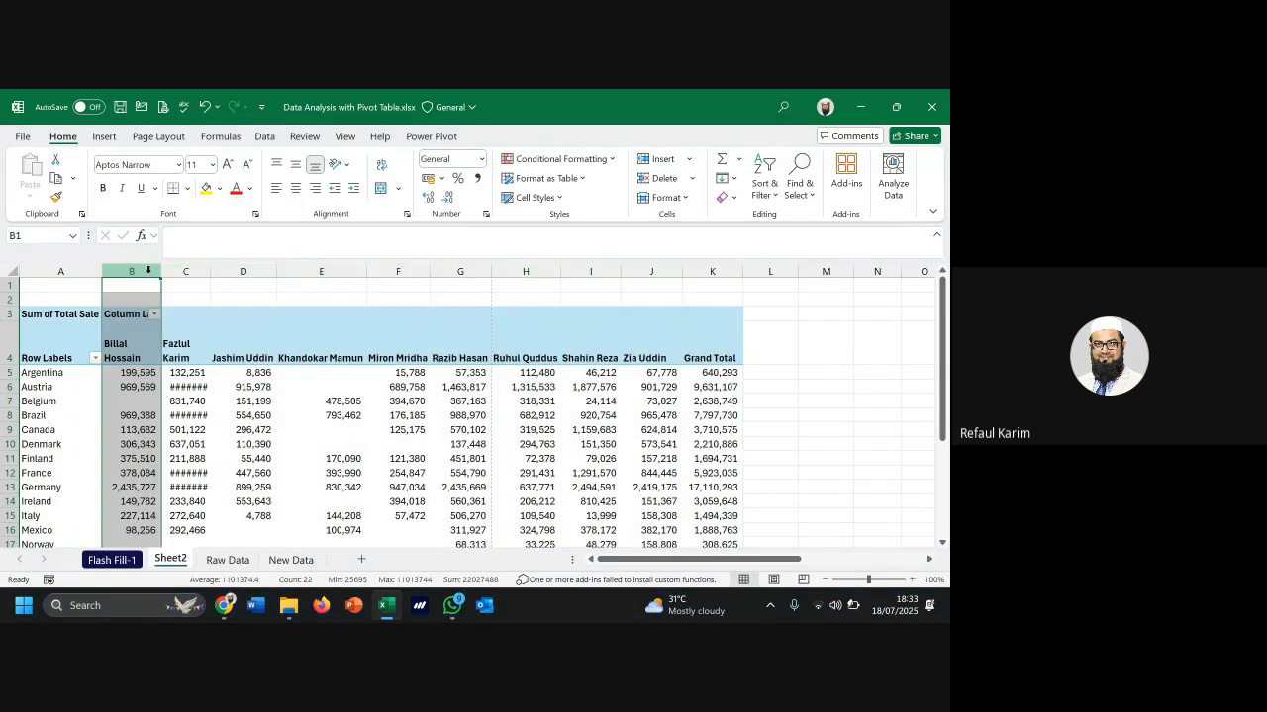
left_click_drag(158, 274, 692, 297)
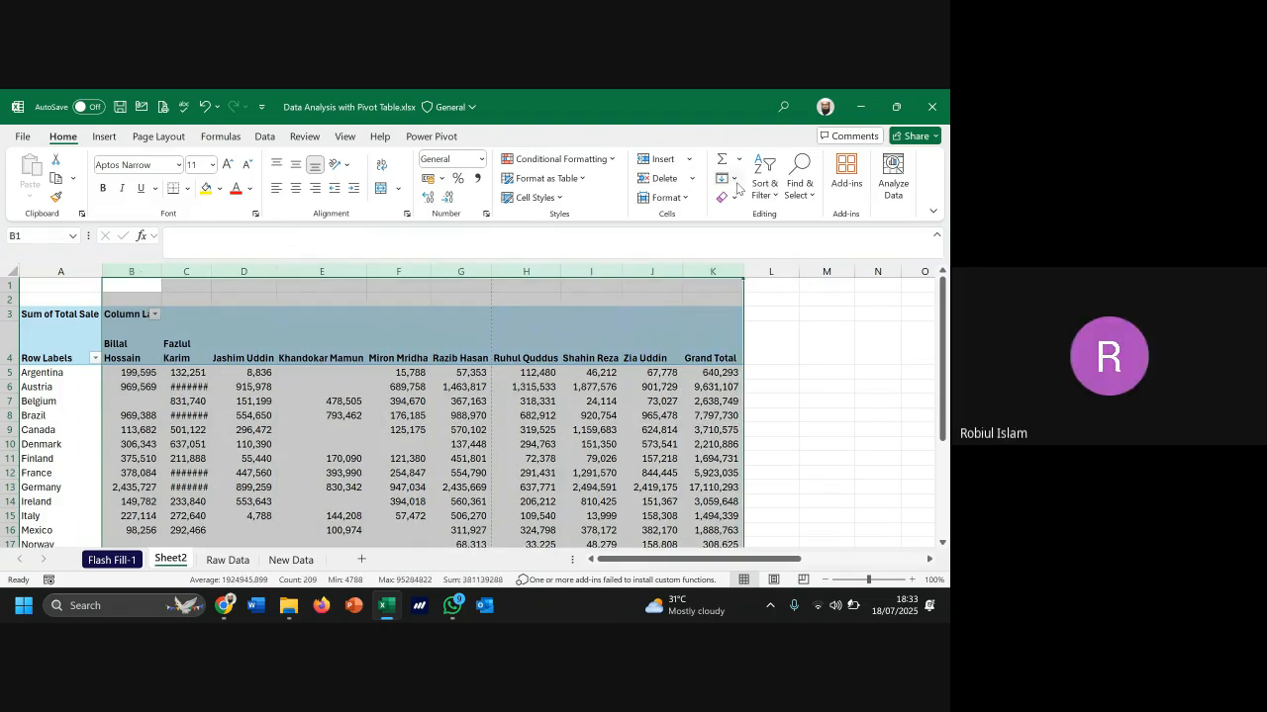
Apply a uniform width to columns B to K through Format > Column Width
left_click(687, 201)
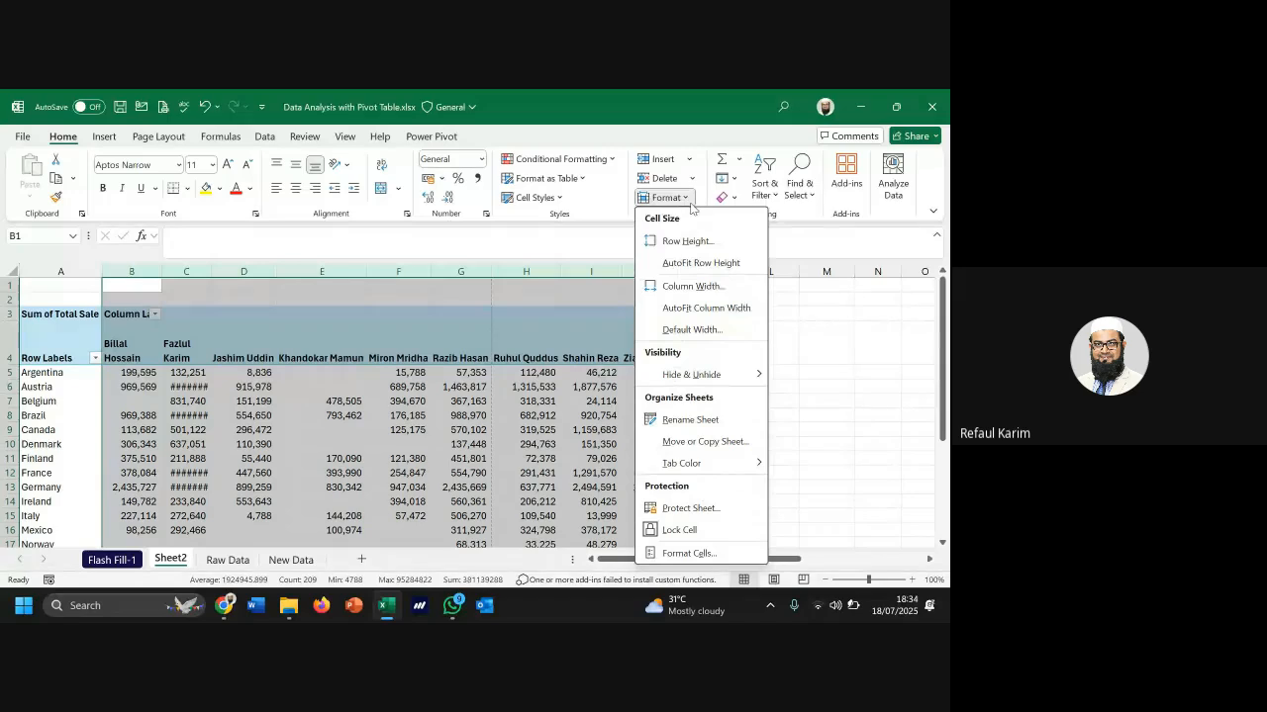
left_click(695, 287)
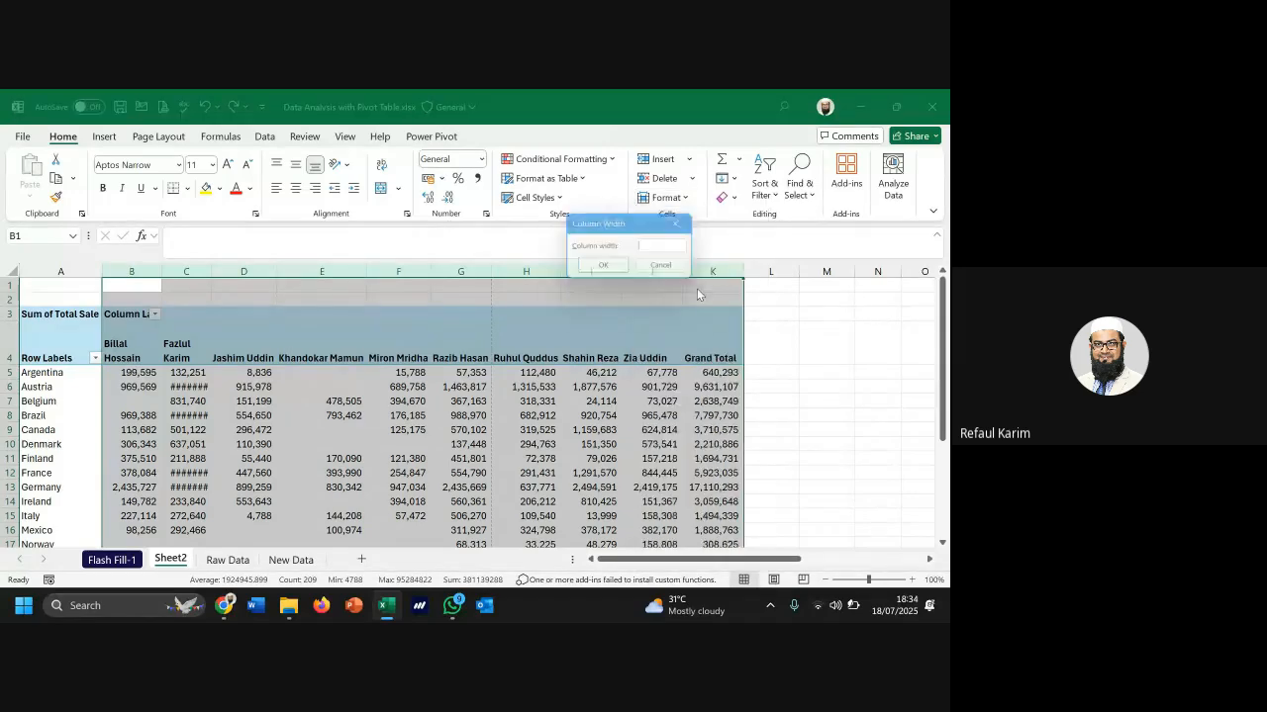
left_click(604, 268)
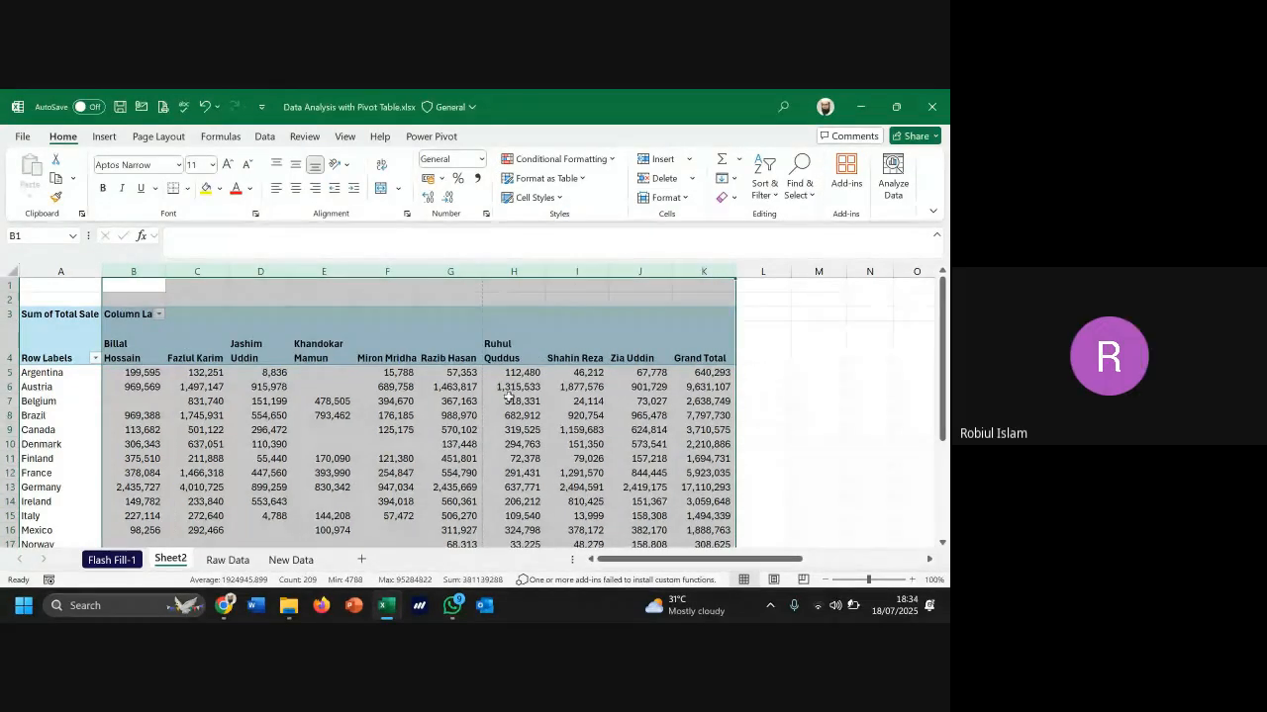
Centre the salesperson headers in B4:K4 both vertically and horizontally
left_click(507, 399)
scroll(725, 453, "down", 4)
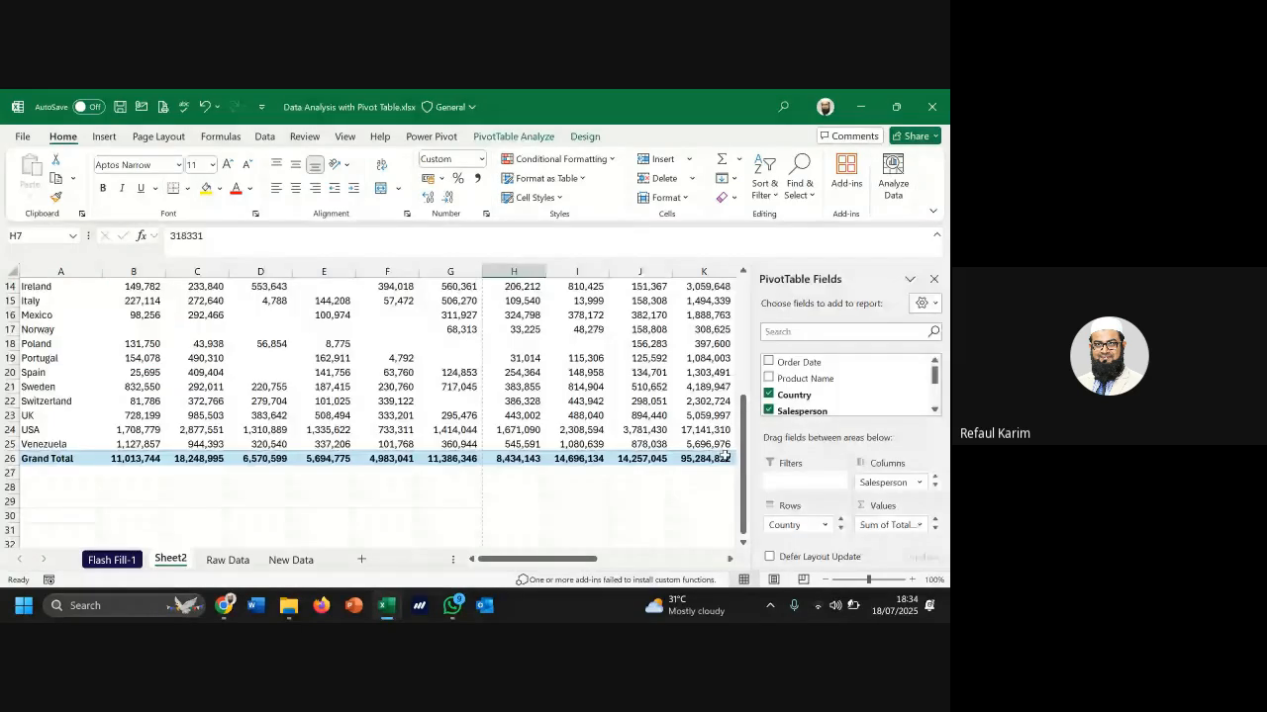
scroll(726, 453, "up", 3)
left_click_drag(133, 309, 719, 316)
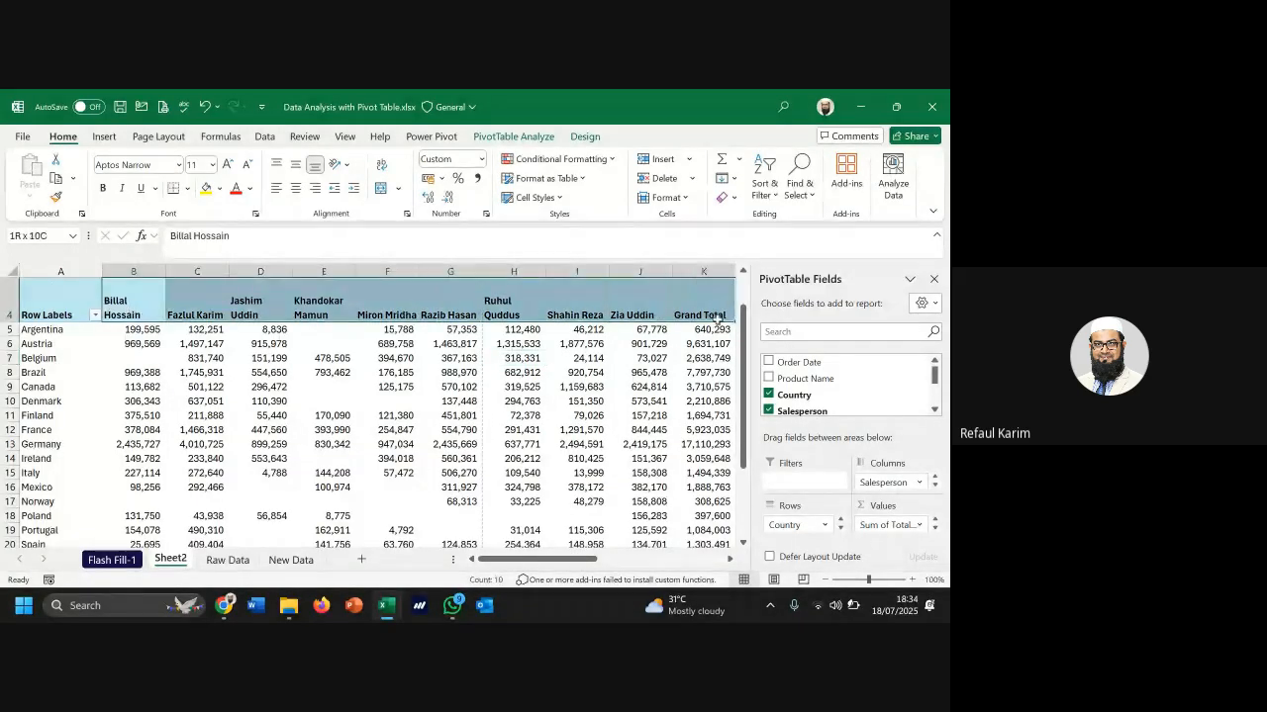
left_click(295, 164)
left_click(295, 187)
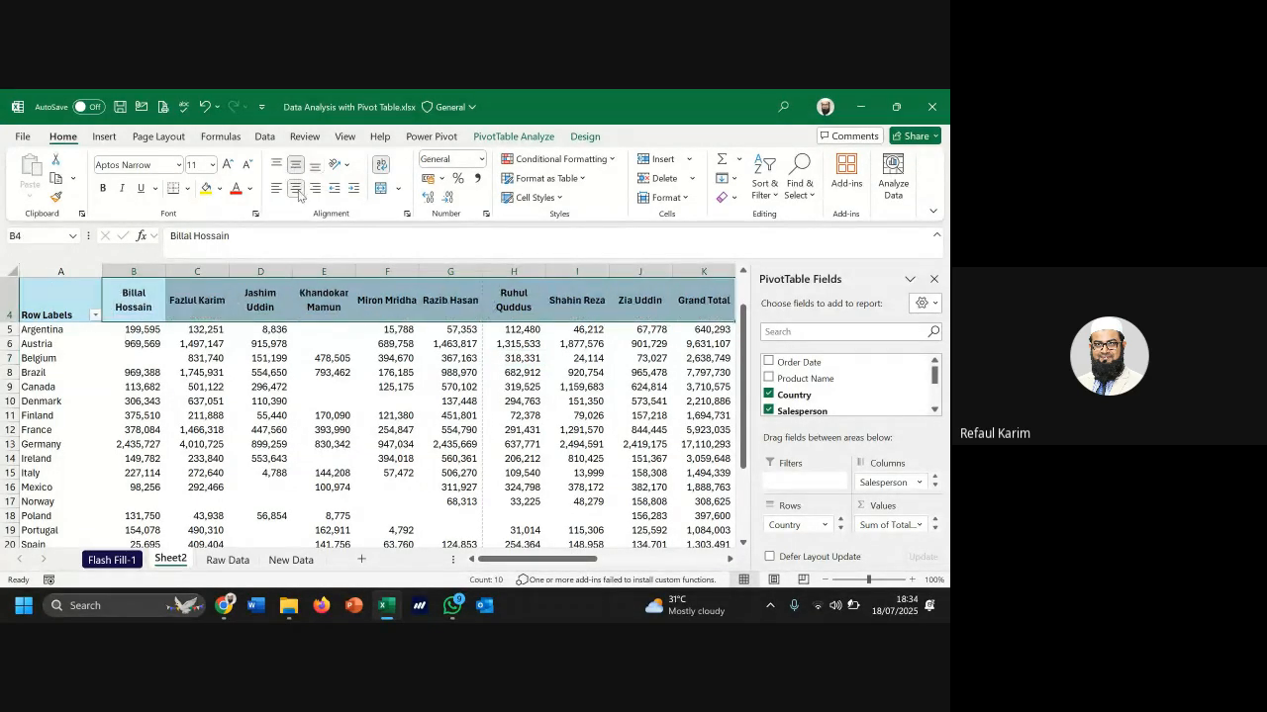
left_click(256, 313)
scroll(257, 313, "up", 1)
left_click(106, 142)
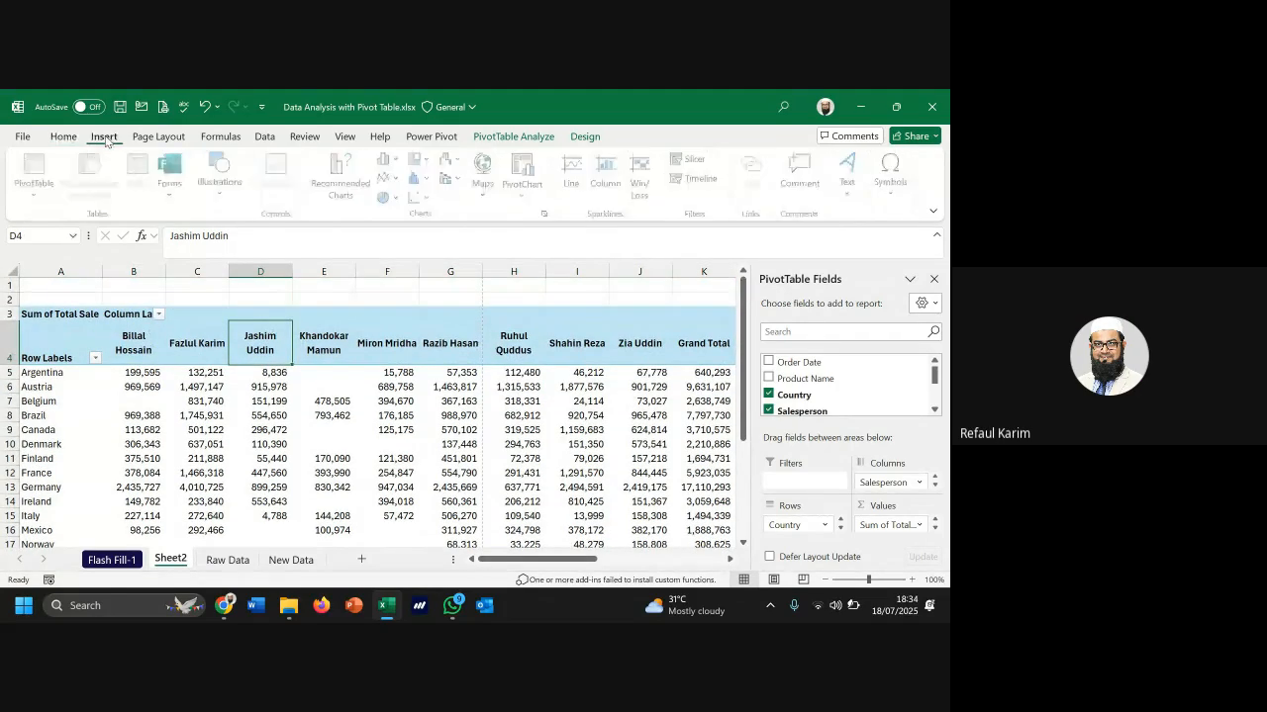
left_click(159, 136)
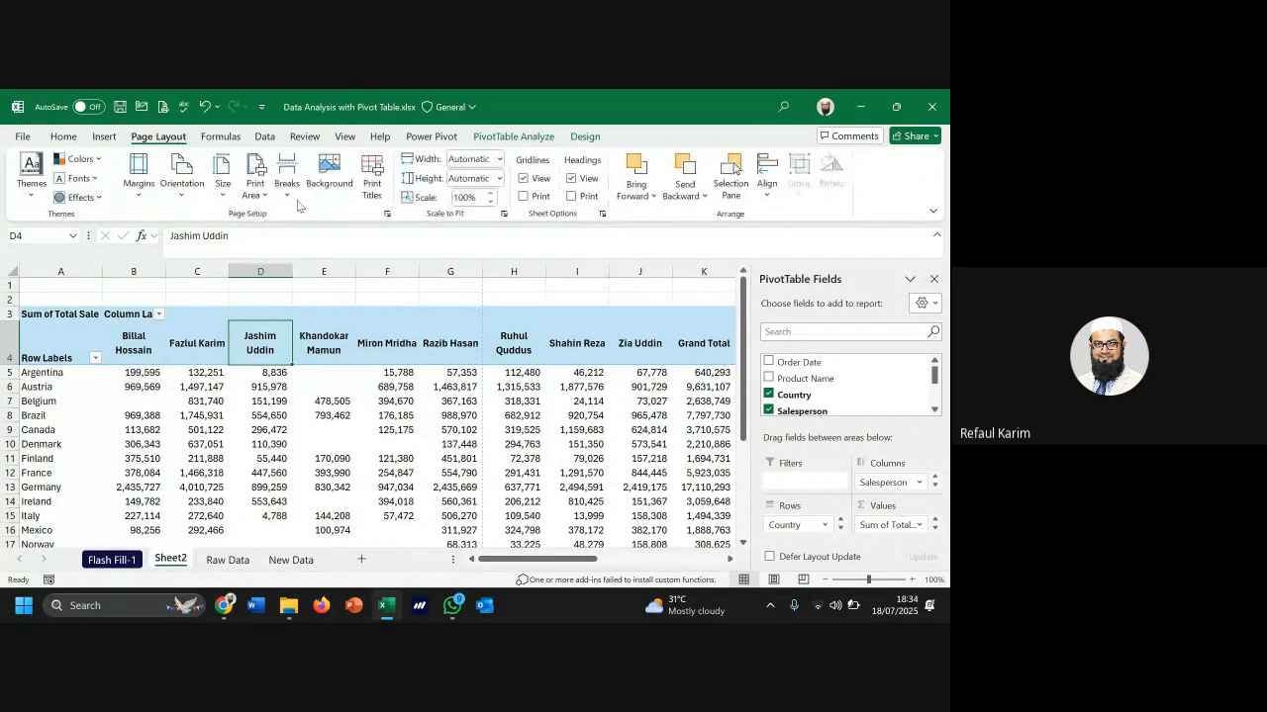
Set the left and right margins to 0.5 in Page Setup's Margins tab
left_click(386, 214)
left_click(521, 129)
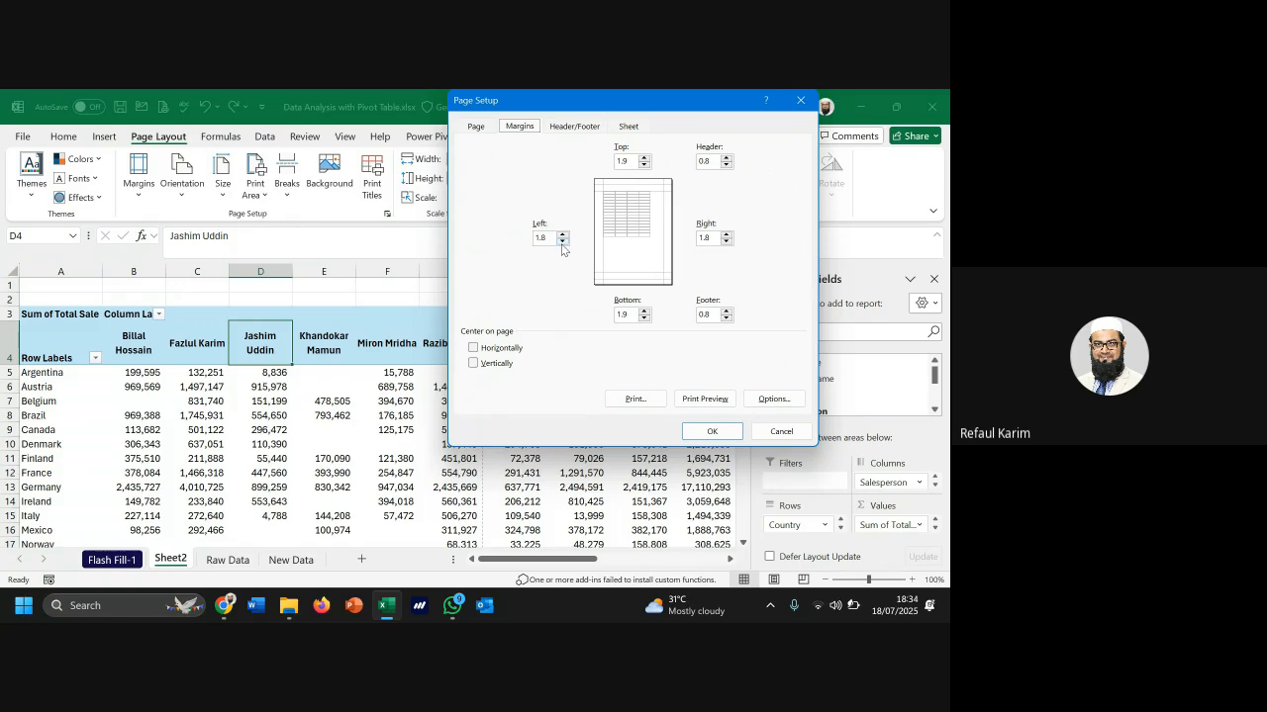
left_click(549, 240)
type("0.5")
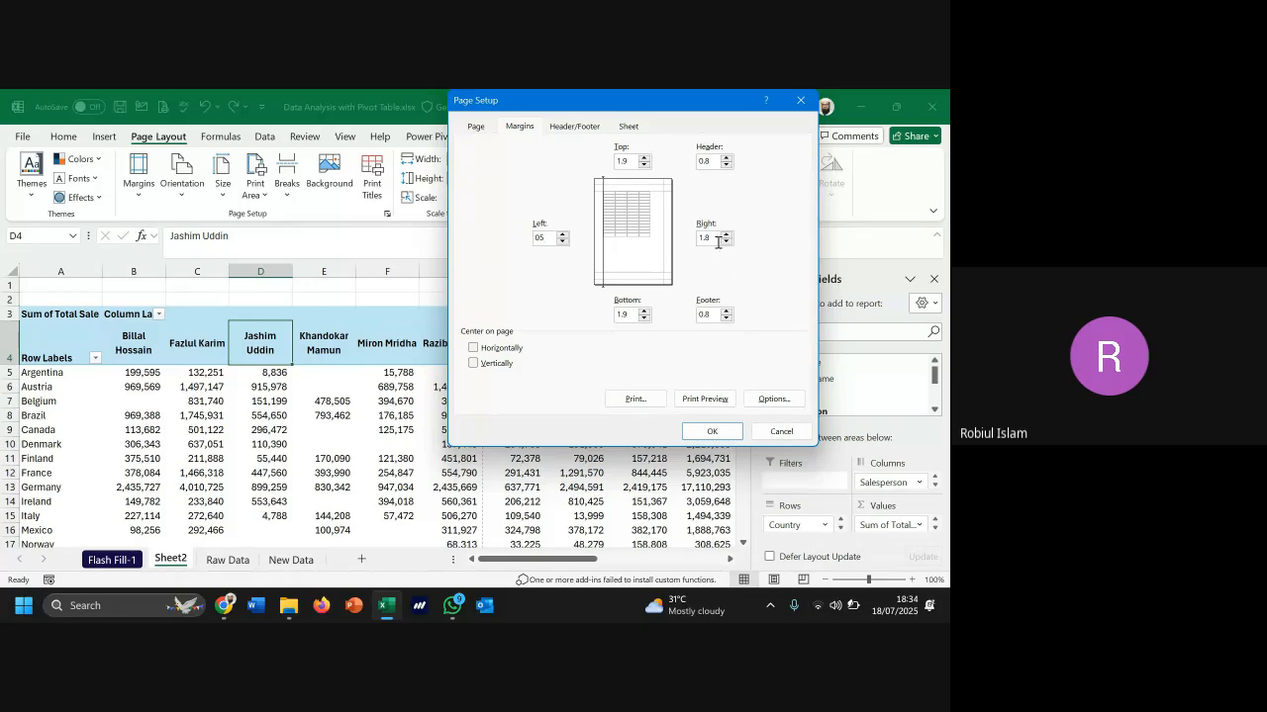
left_click_drag(719, 239, 691, 242)
type("05")
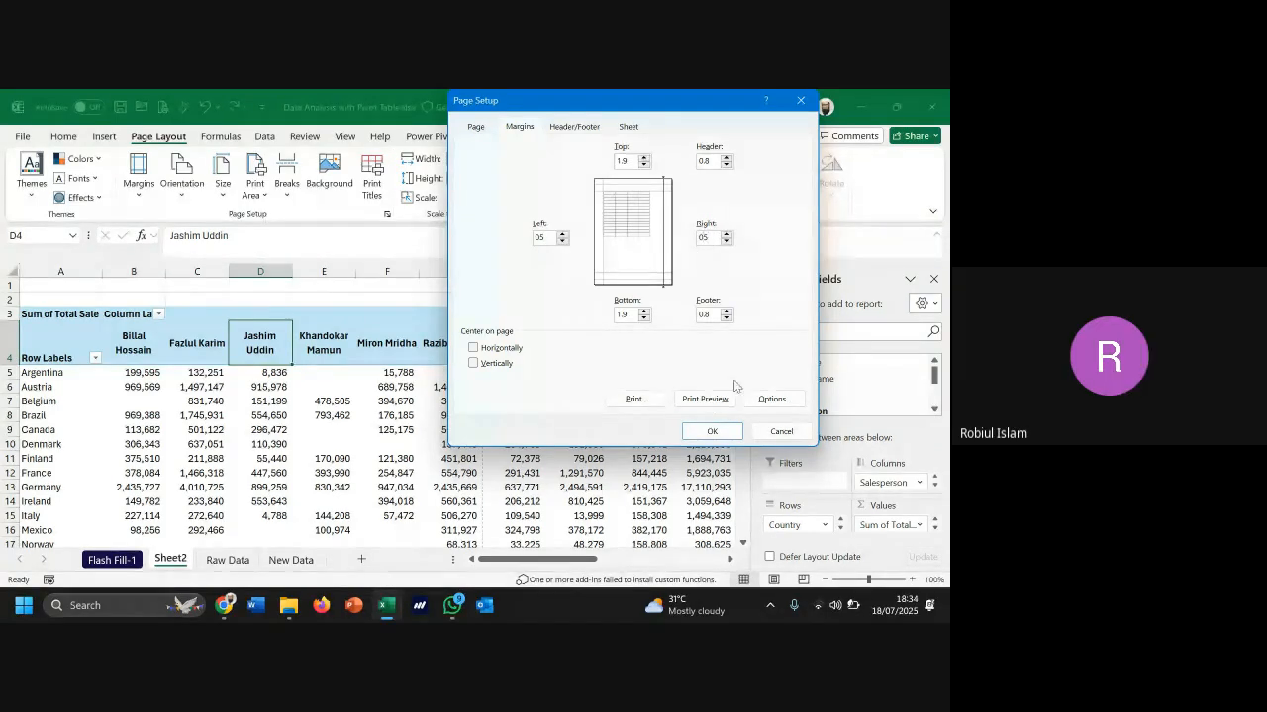
Set the top and bottom margins to 1 and apply the page setup
left_click(645, 165)
type("0")
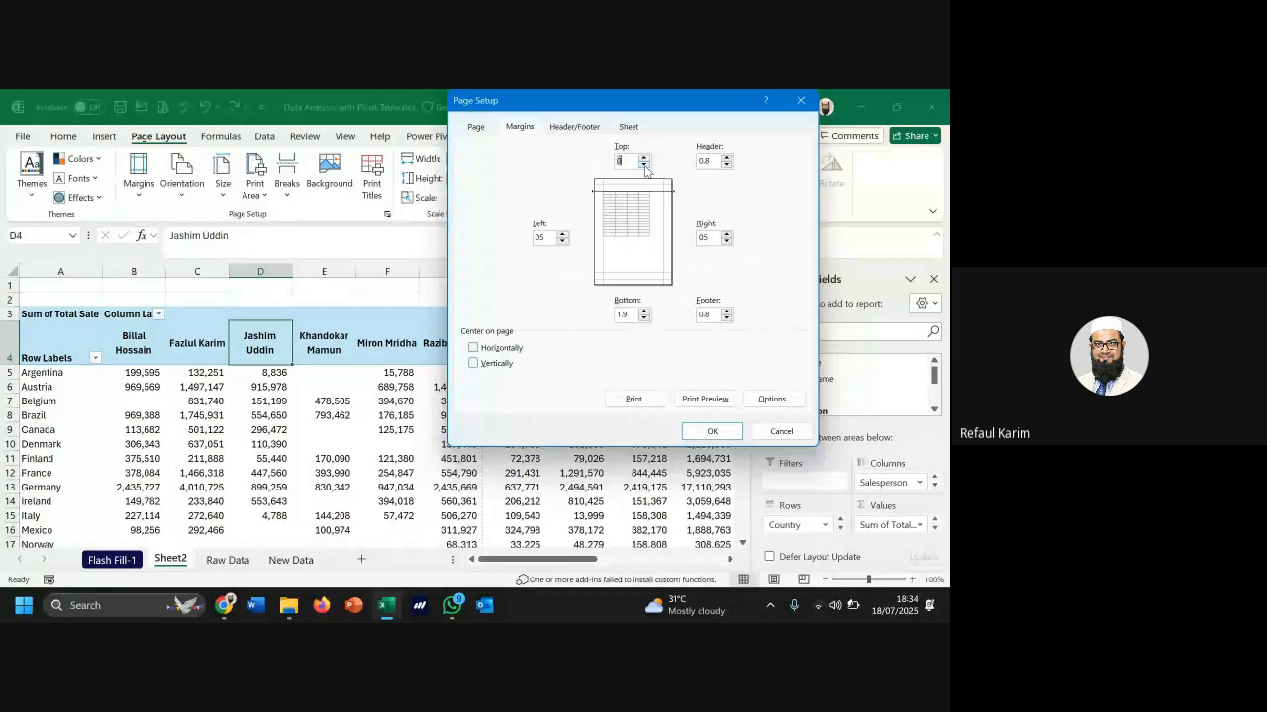
left_click(644, 319)
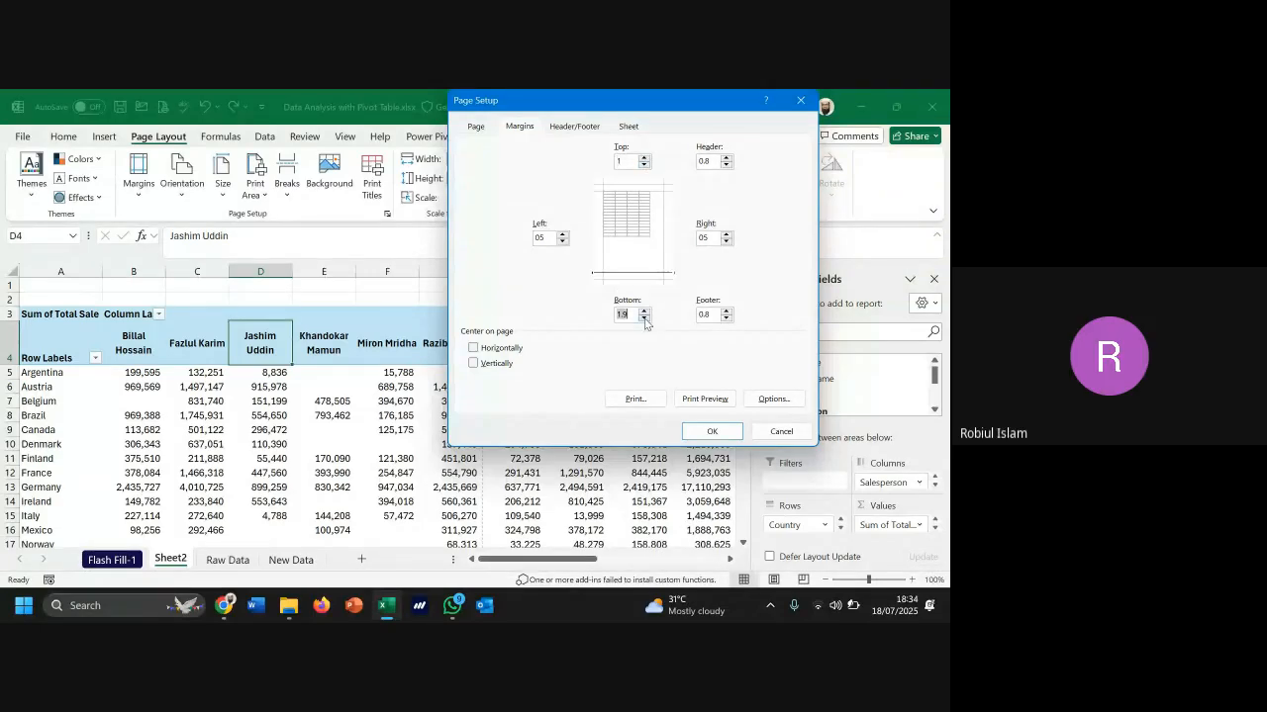
left_click(644, 319)
left_click(643, 312)
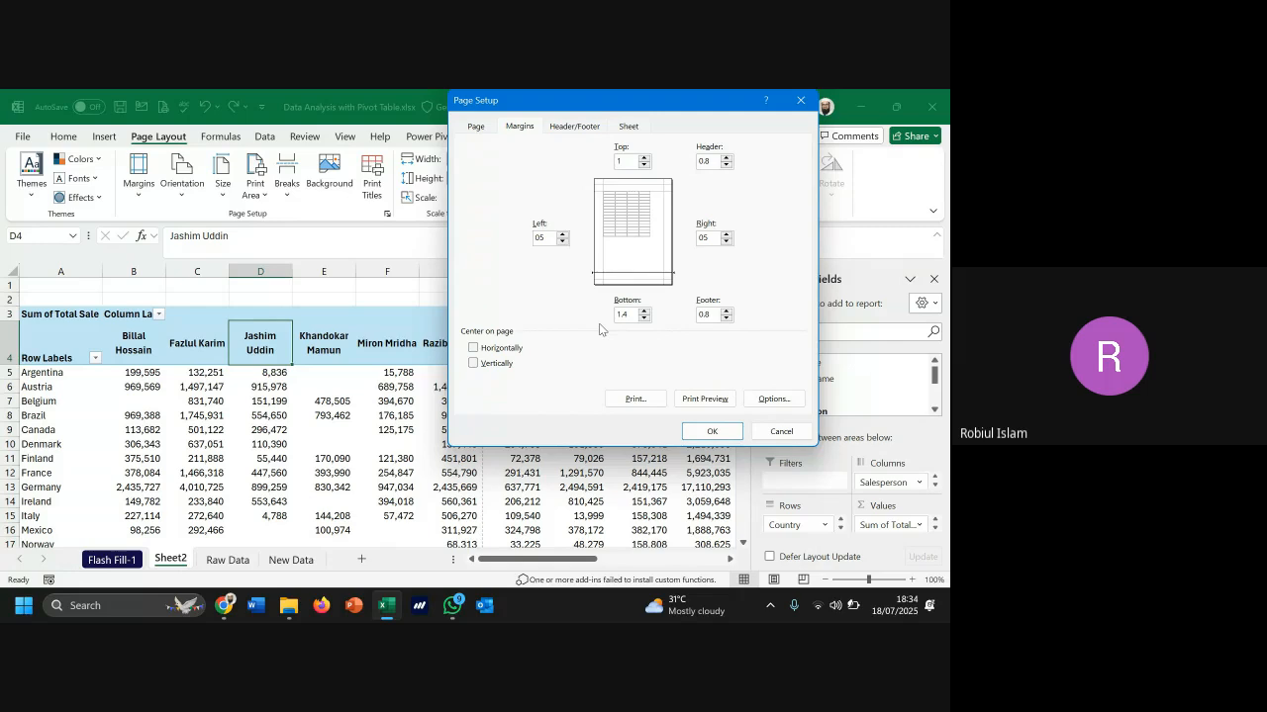
left_click(709, 432)
scroll(668, 407, "down", 3)
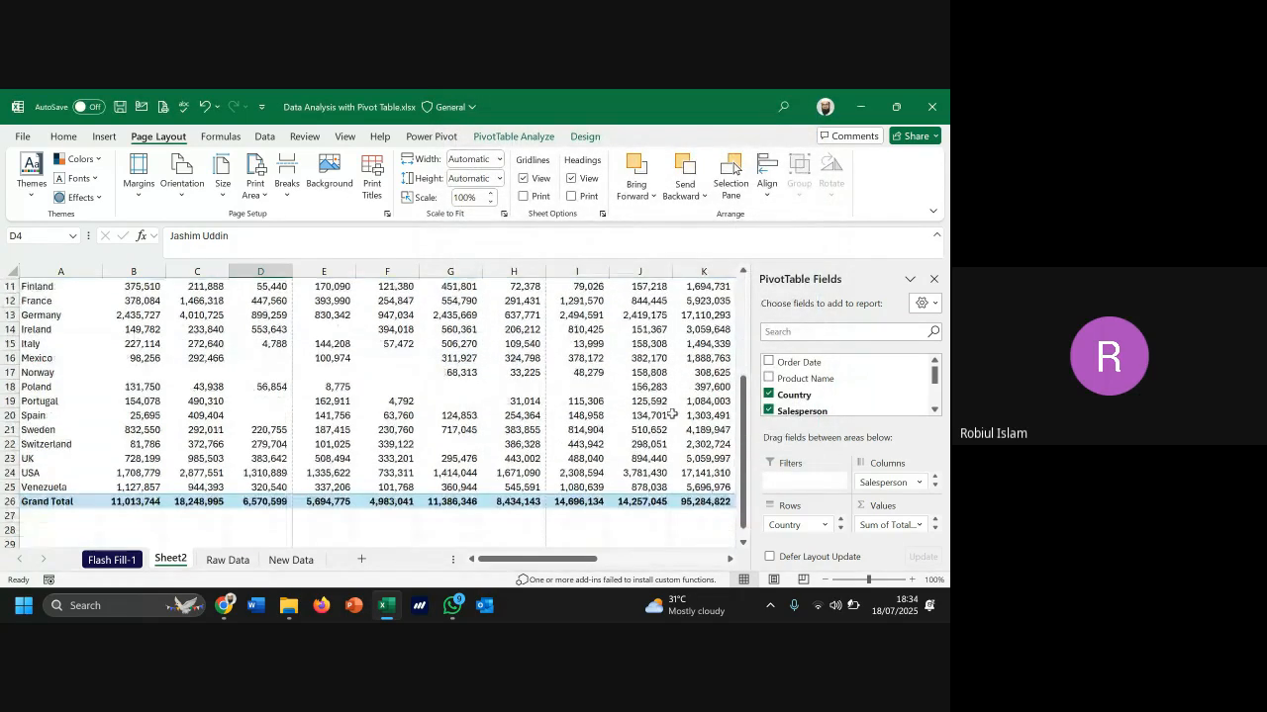
scroll(661, 406, "up", 2)
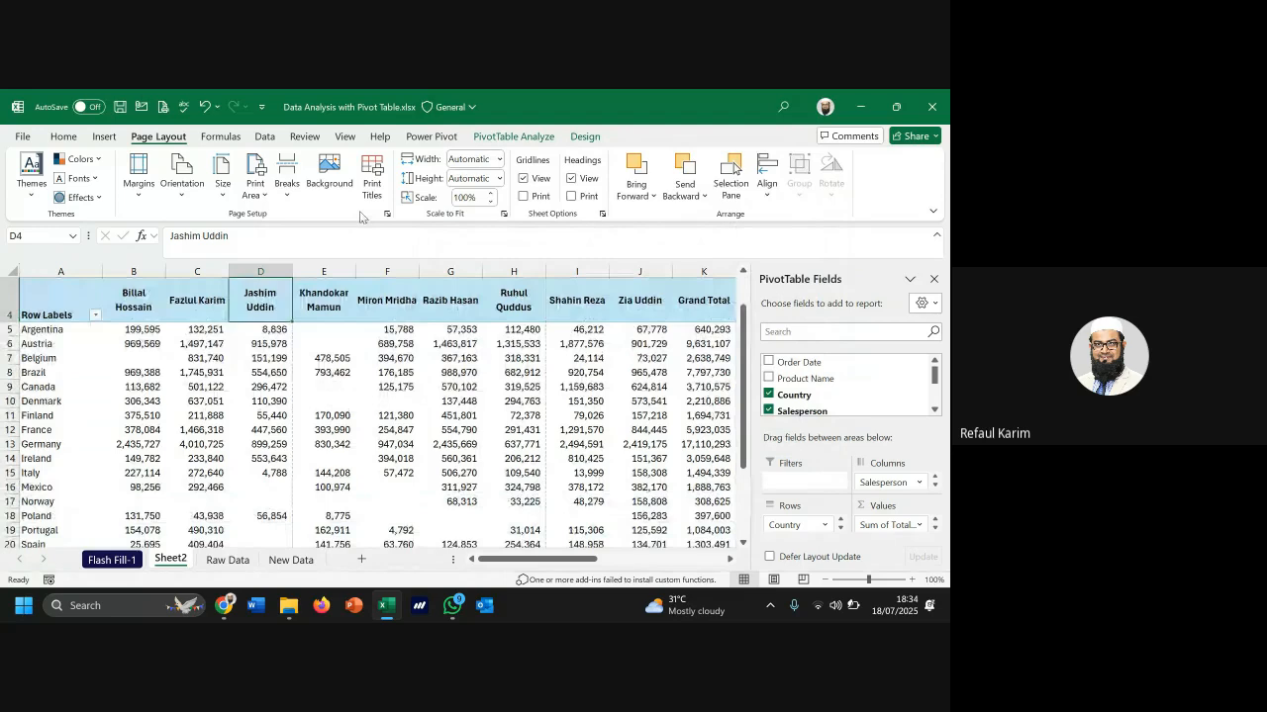
Scale Sheet2's printout in Page Setup to fit 1 page wide by 1 page tall
left_click(387, 213)
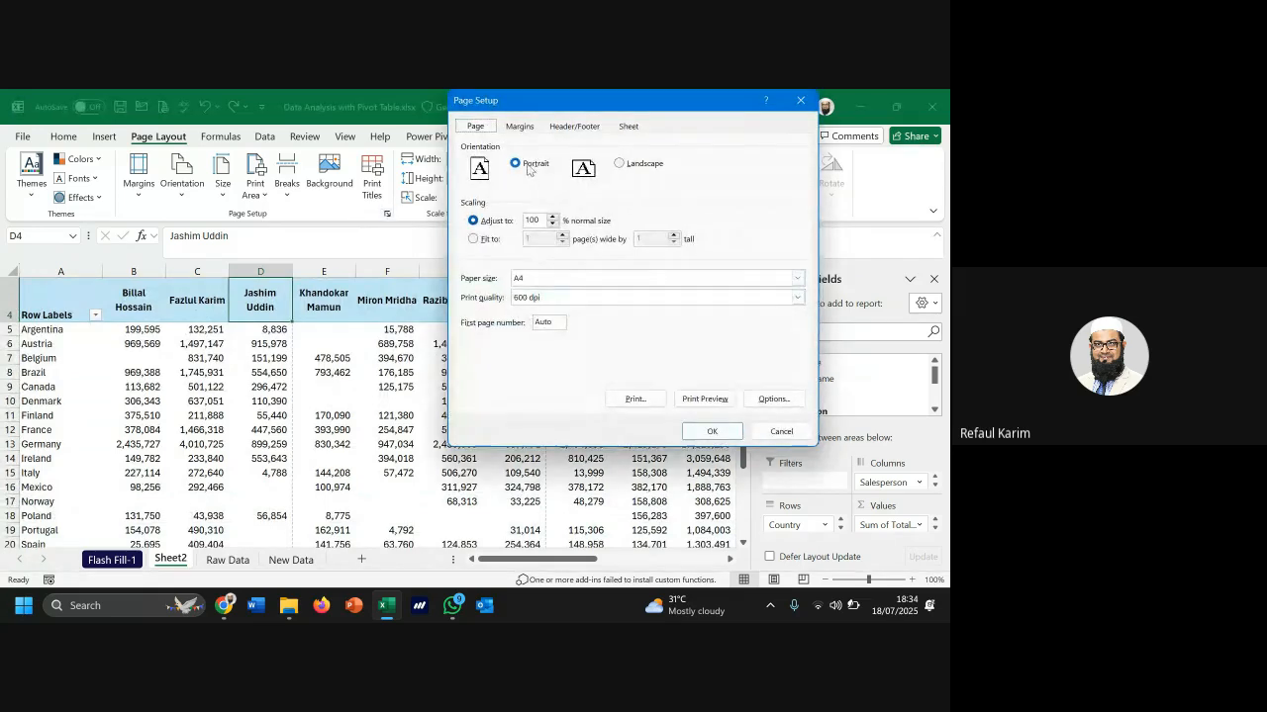
left_click(491, 240)
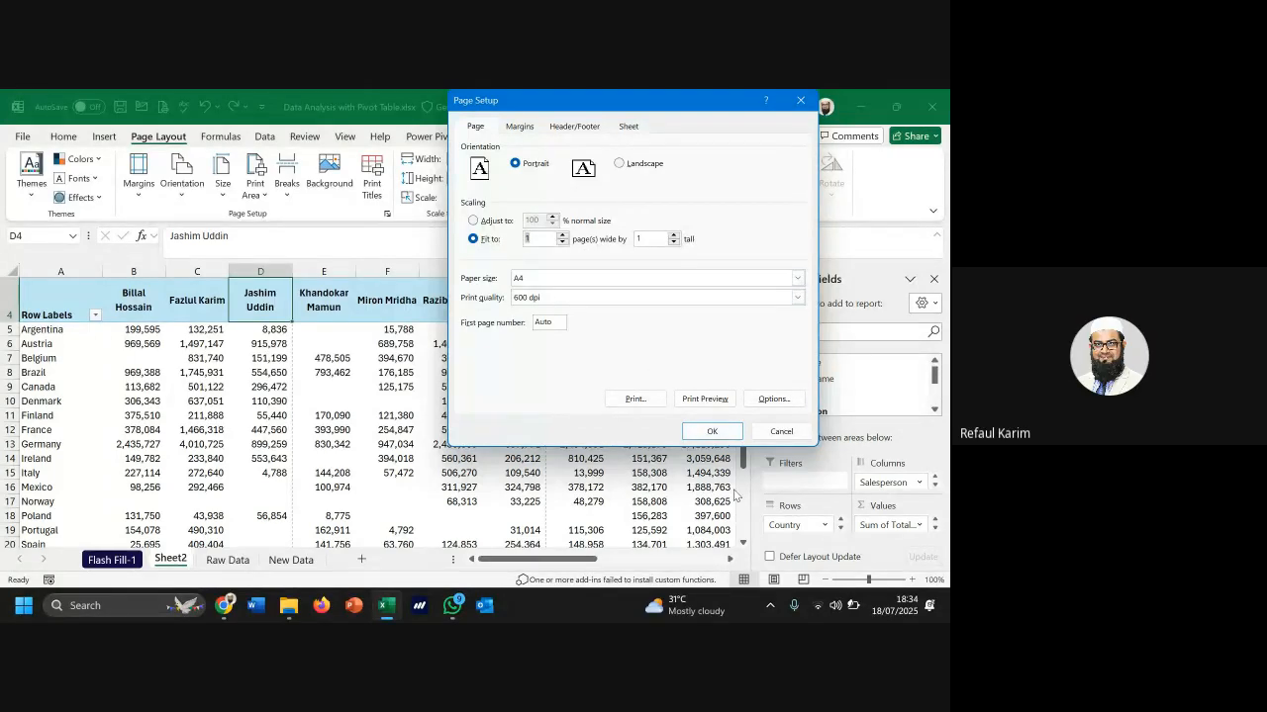
left_click(711, 432)
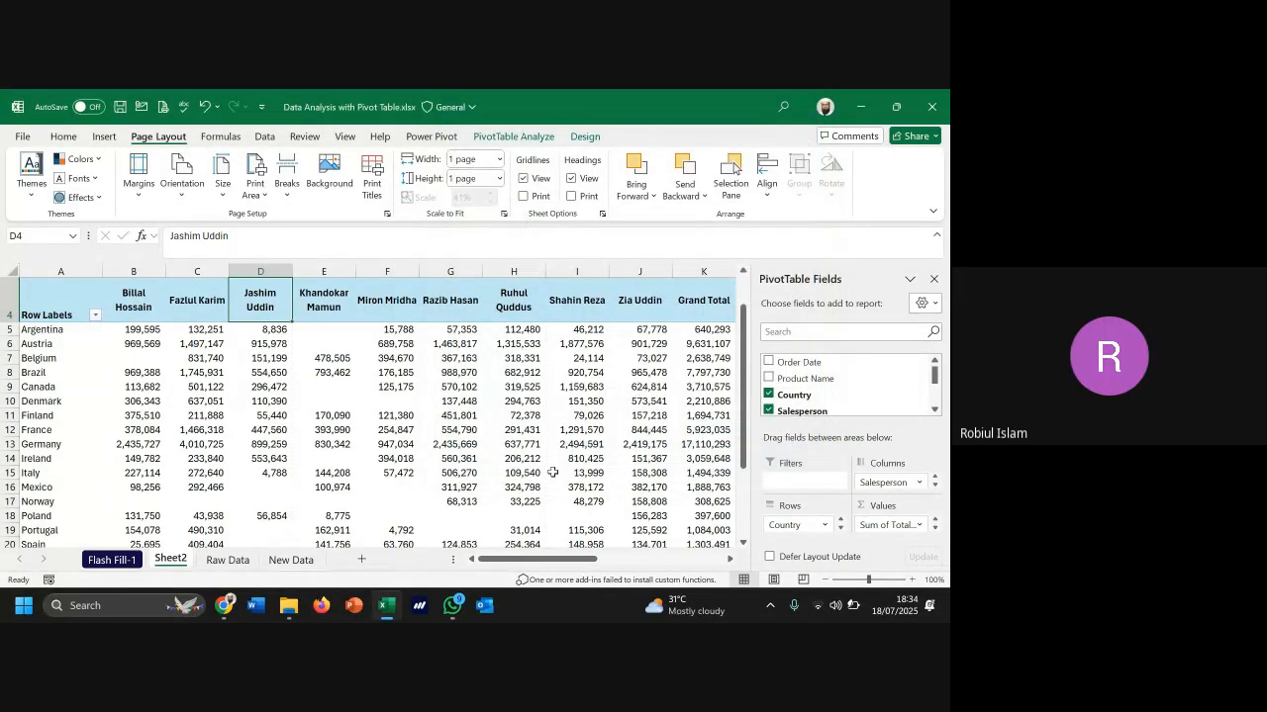
scroll(551, 474, "down", 3)
scroll(551, 474, "up", 5)
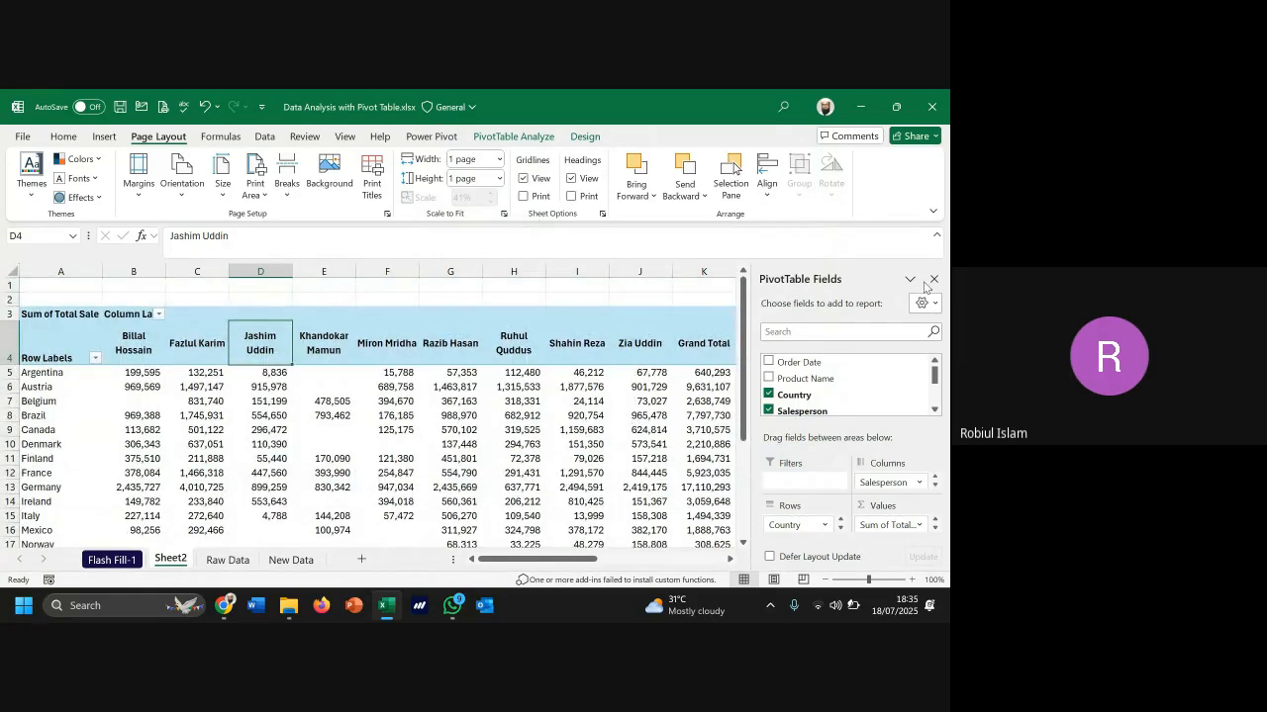
scroll(501, 386, "down", 1)
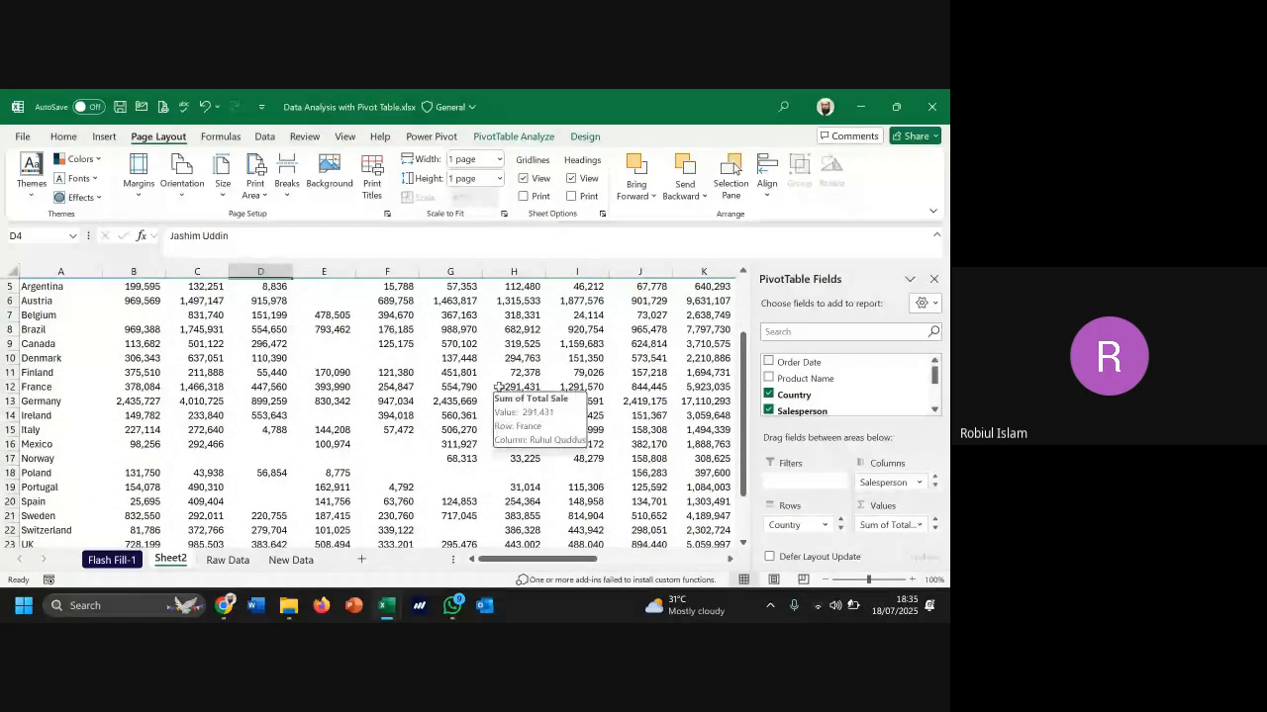
scroll(500, 387, "down", 3)
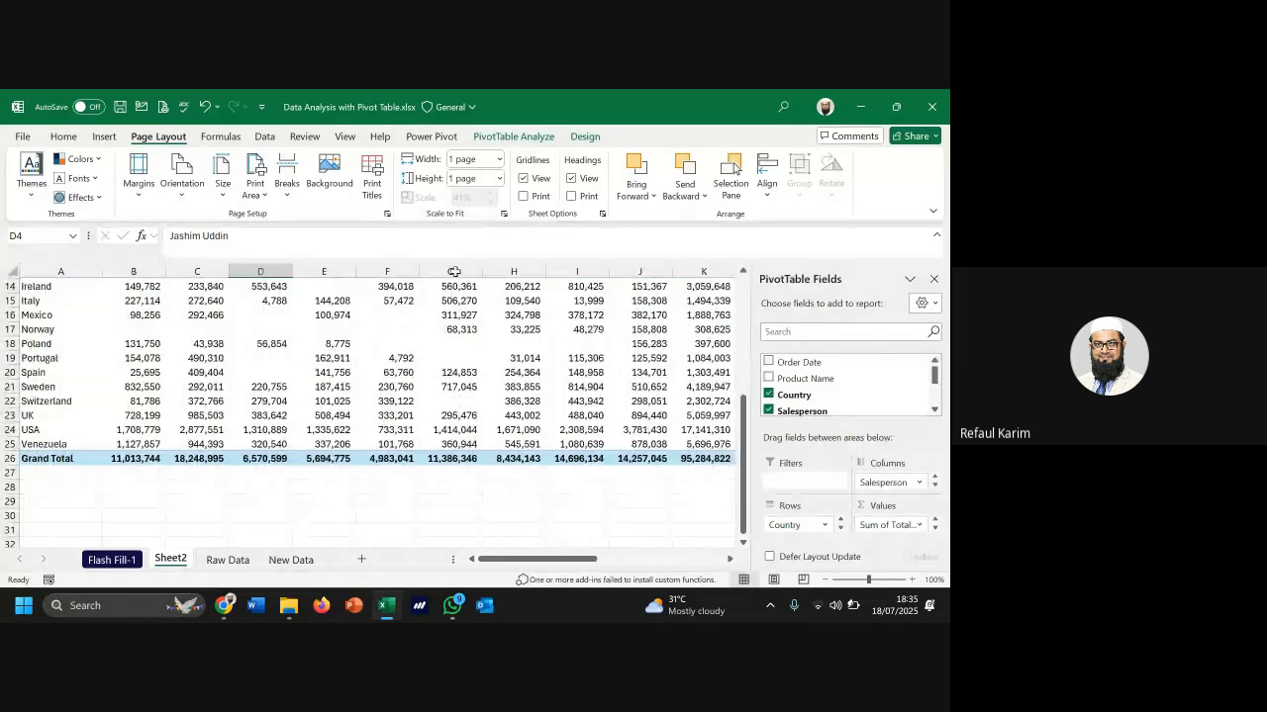
Reopen Page Setup to confirm the one-page scaling, then close it
left_click(387, 214)
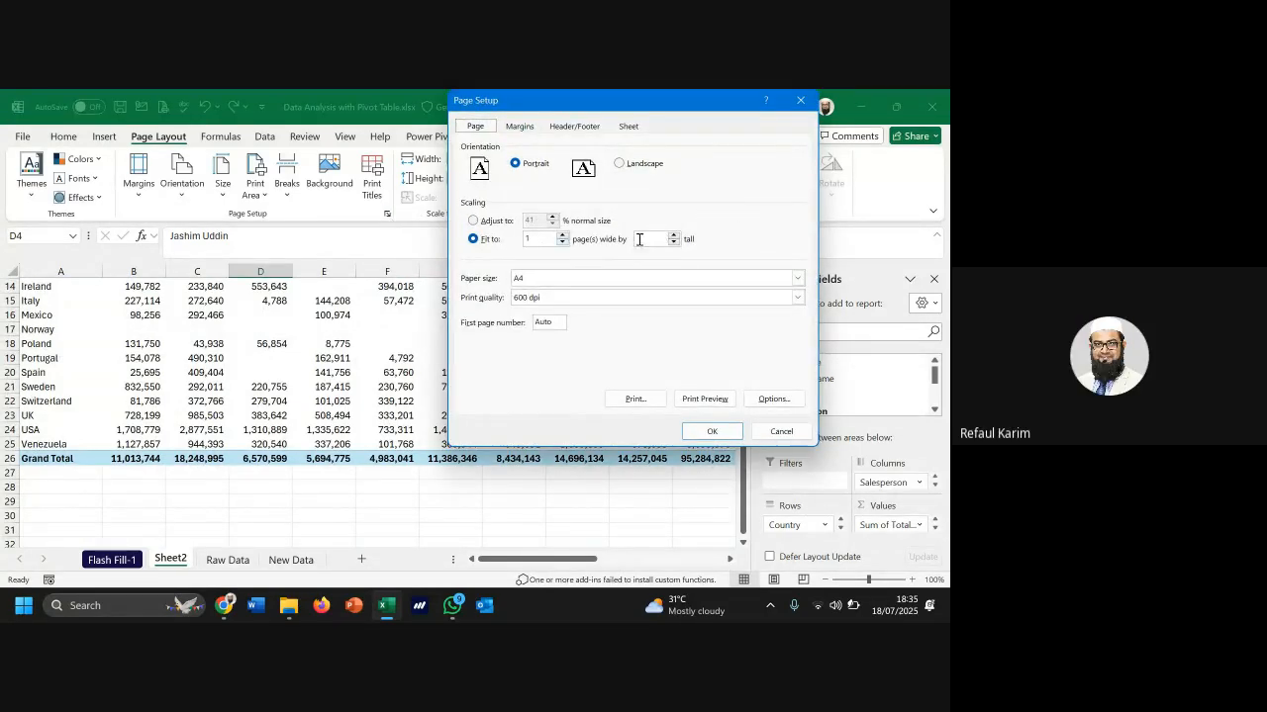
left_click(801, 103)
scroll(112, 280, "up", 5)
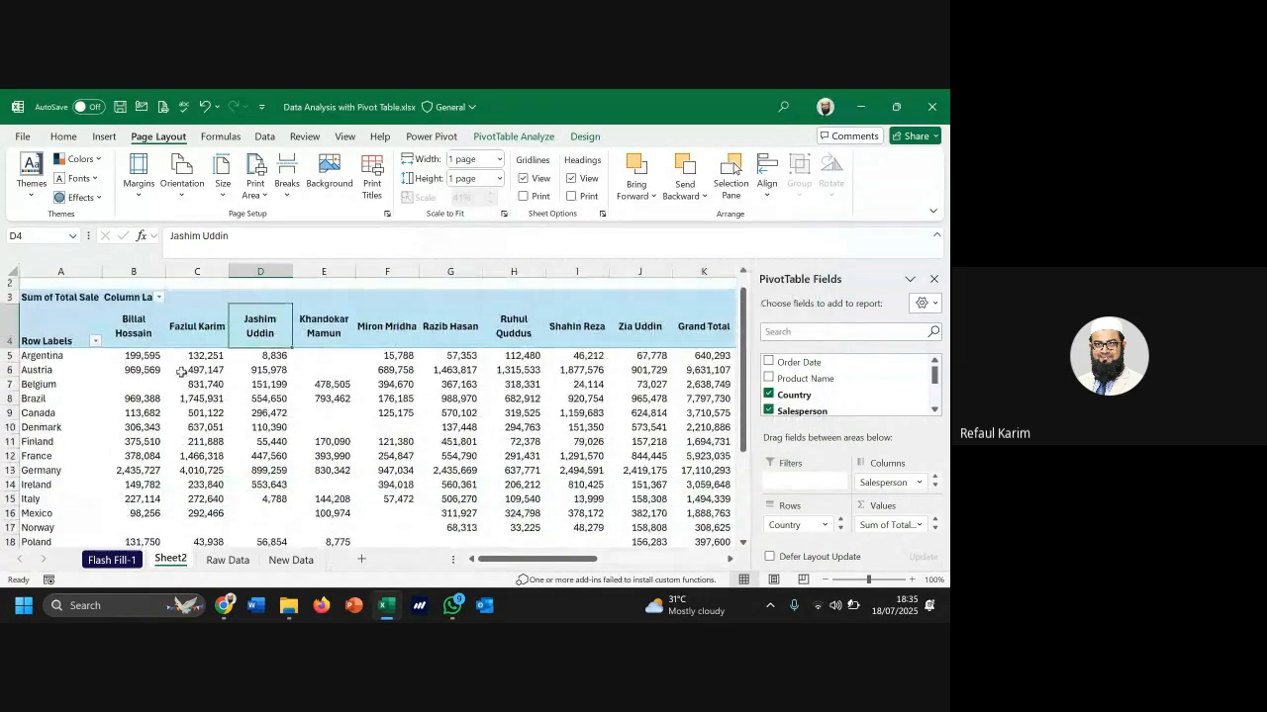
left_click(94, 272)
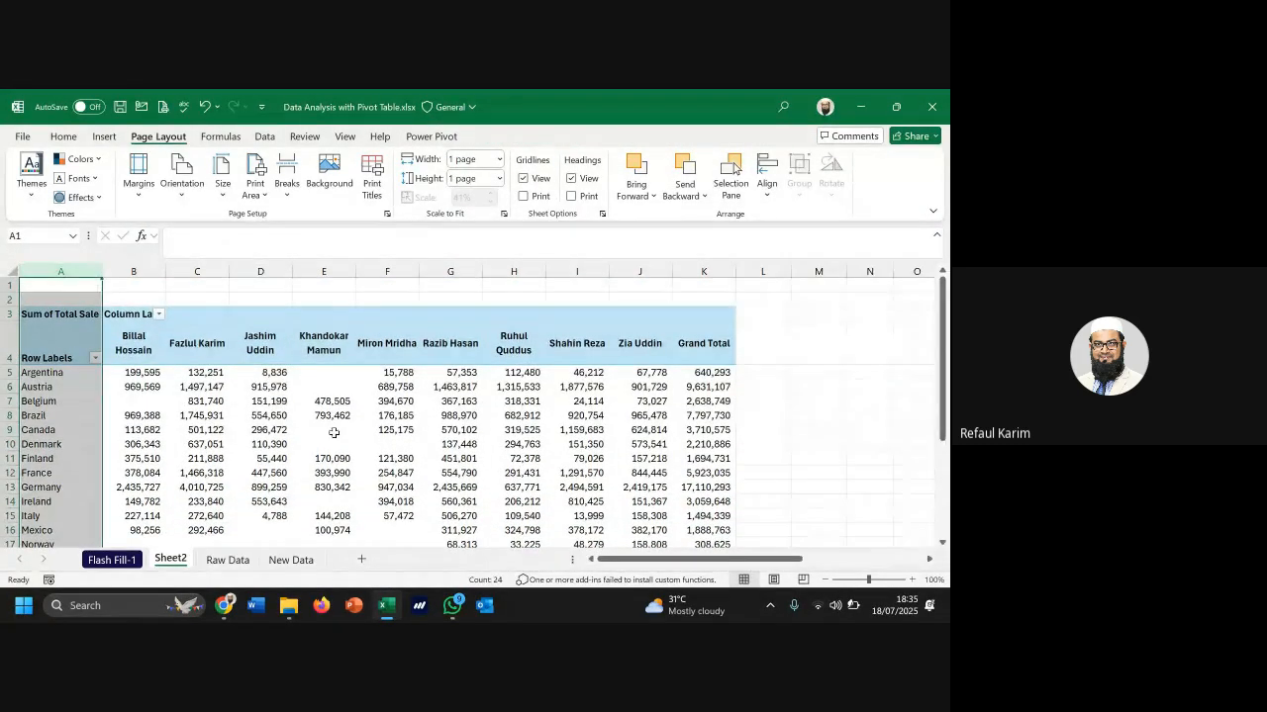
left_click(455, 400)
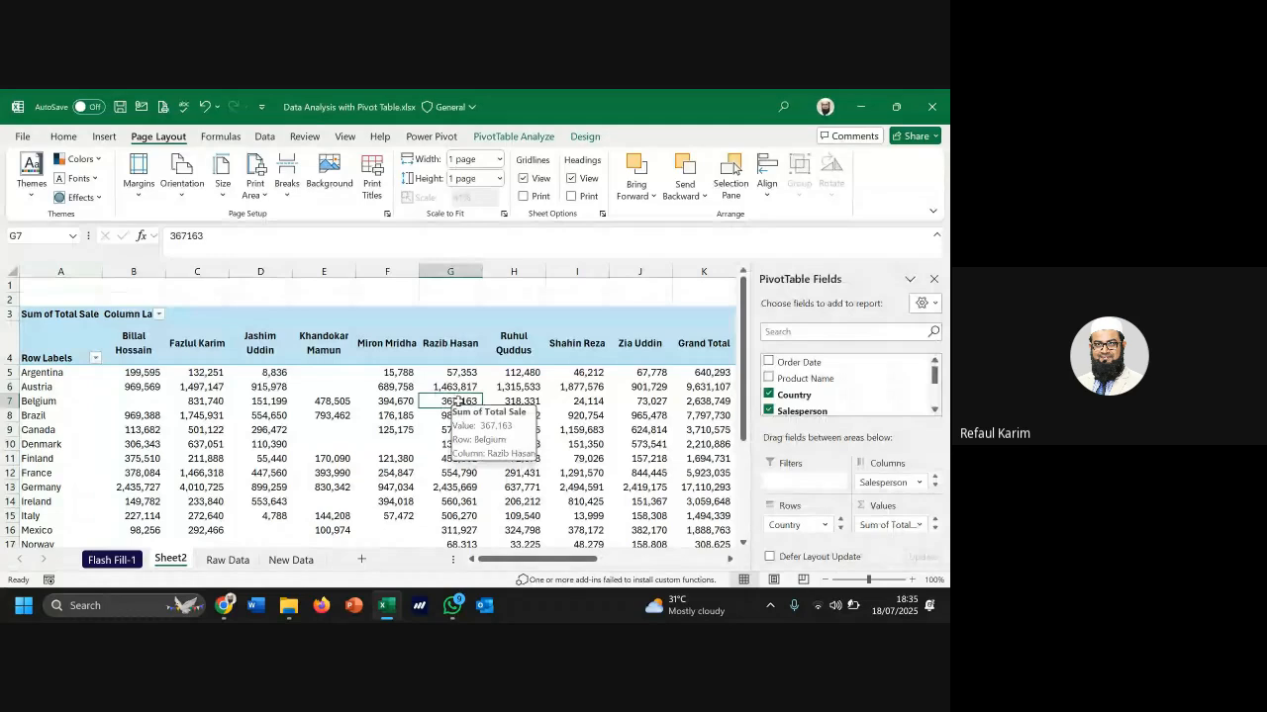
scroll(446, 411, "down", 3)
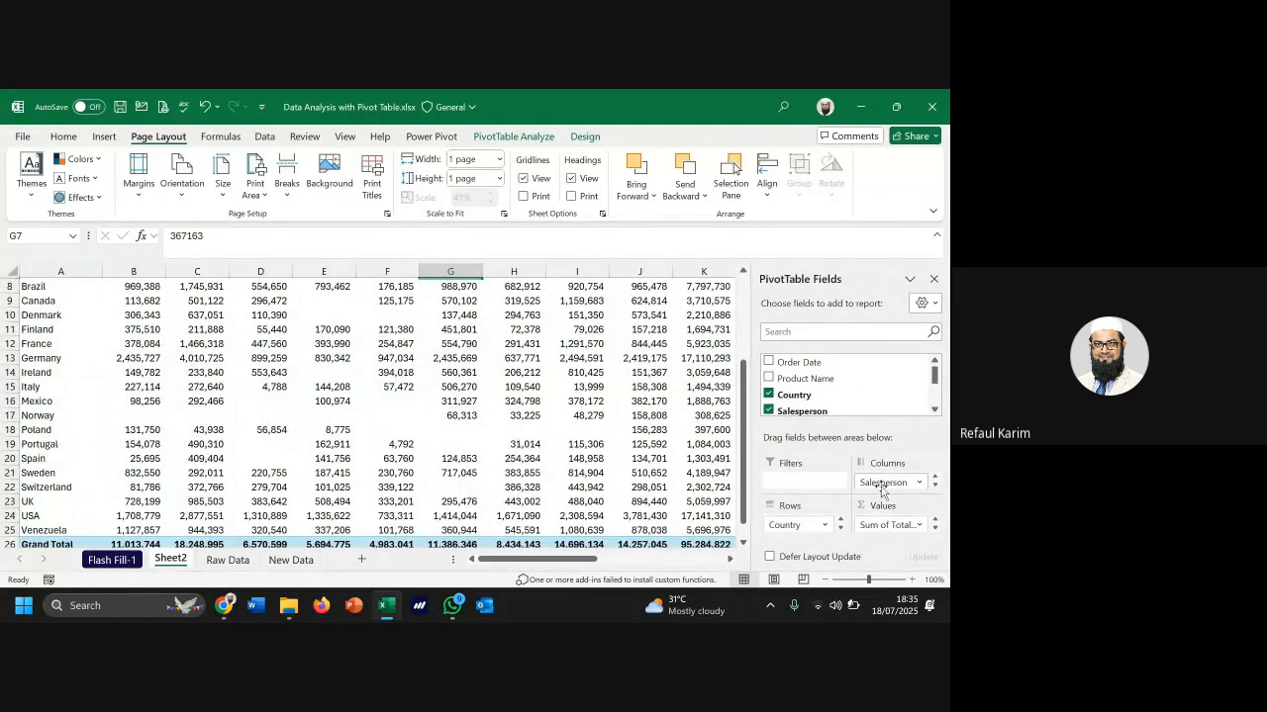
scroll(413, 393, "up", 3)
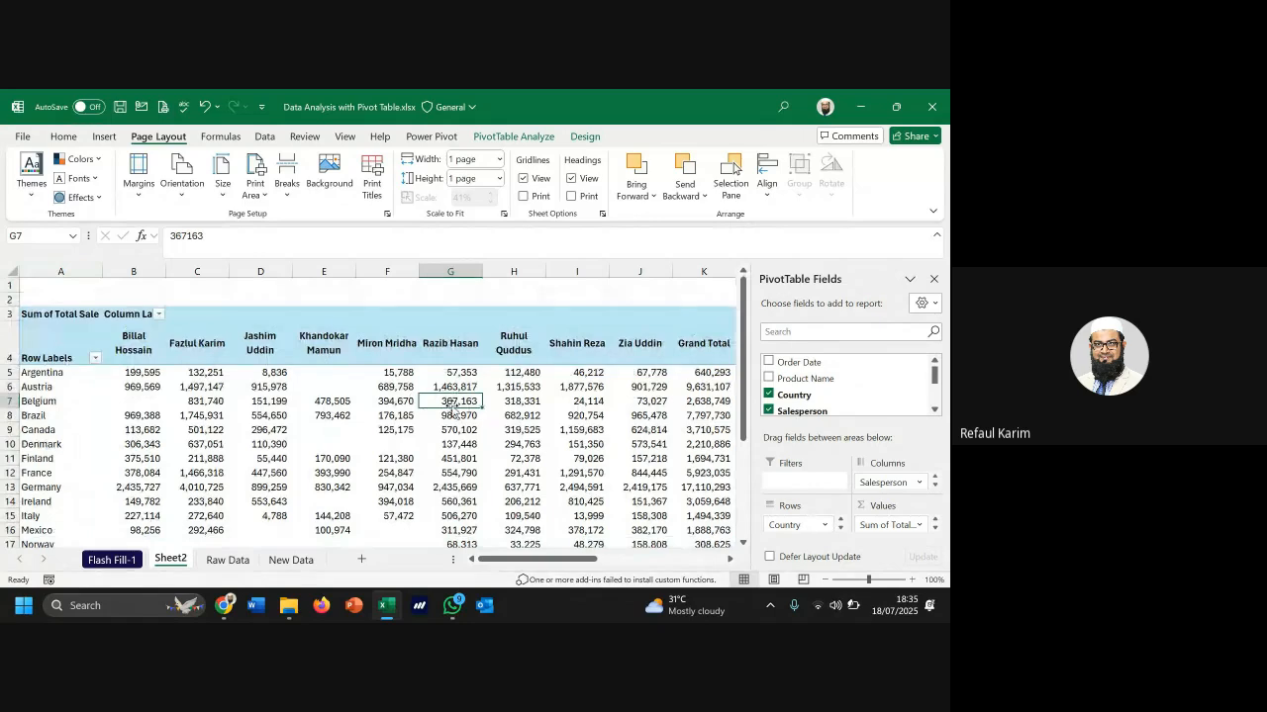
left_click(54, 373)
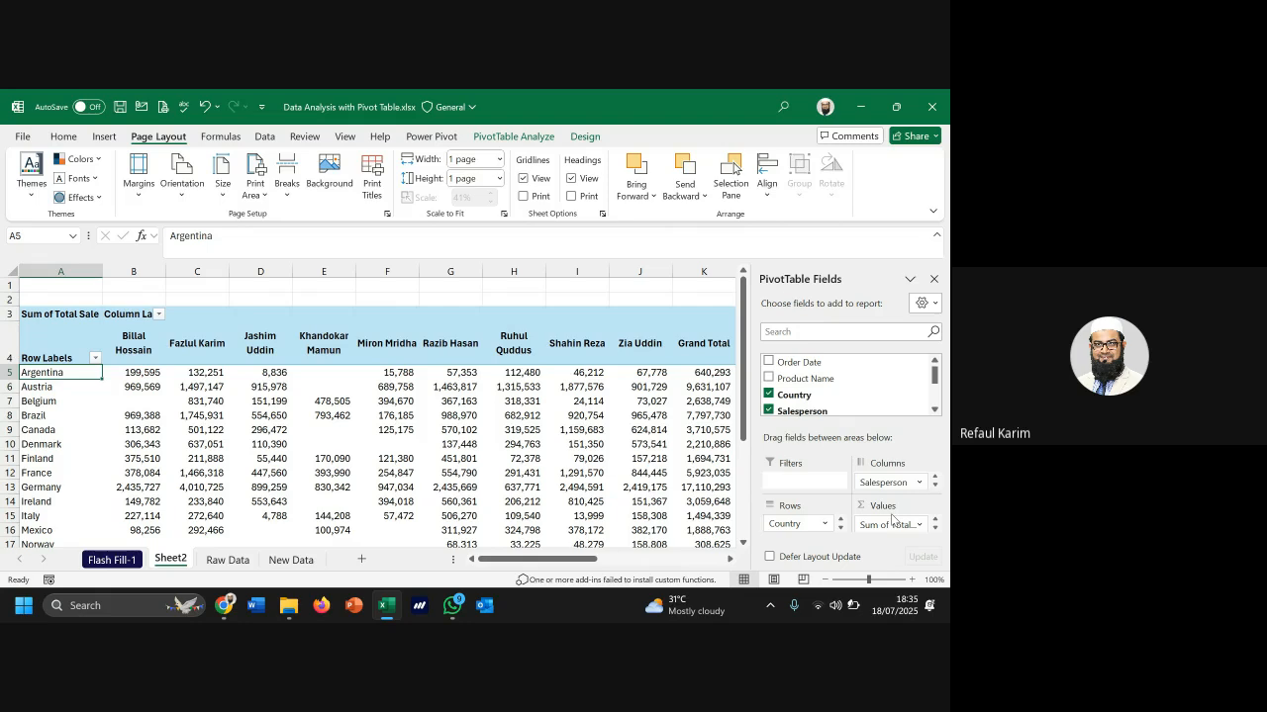
Nest salespeople under each country in the rows and turn off Wrap Text for column A
left_click_drag(892, 521, 816, 531)
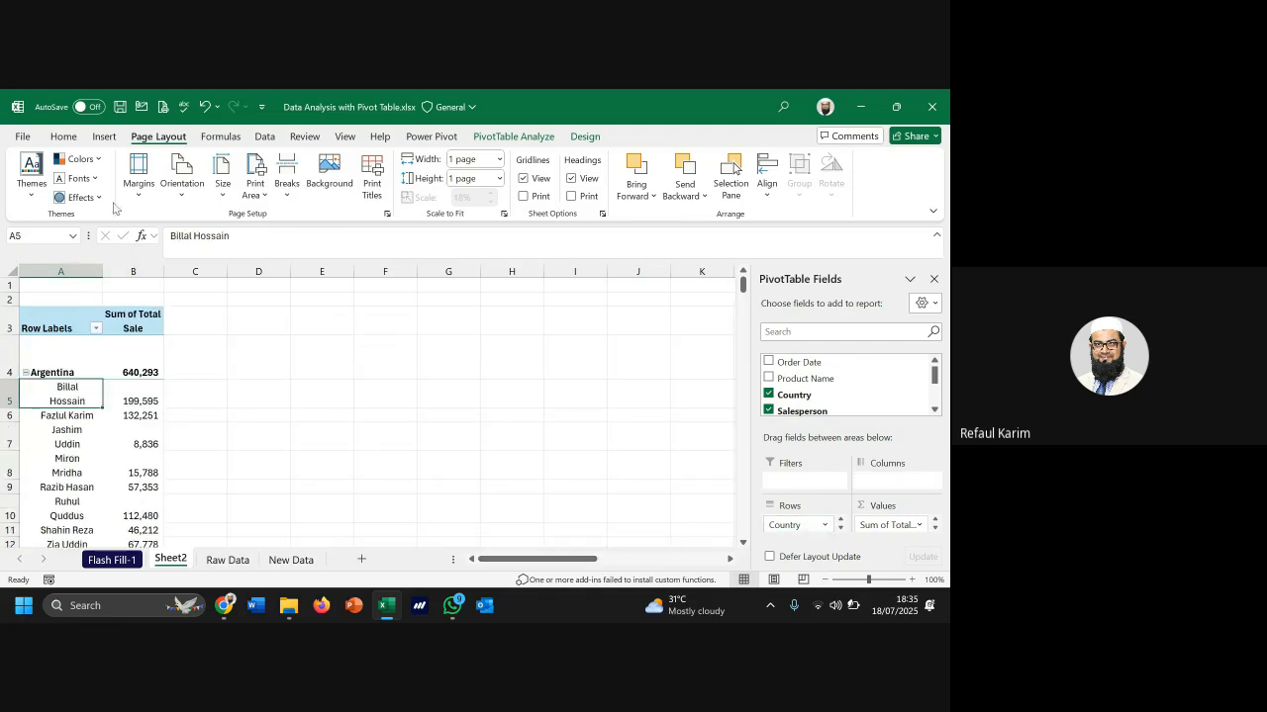
left_click(61, 271)
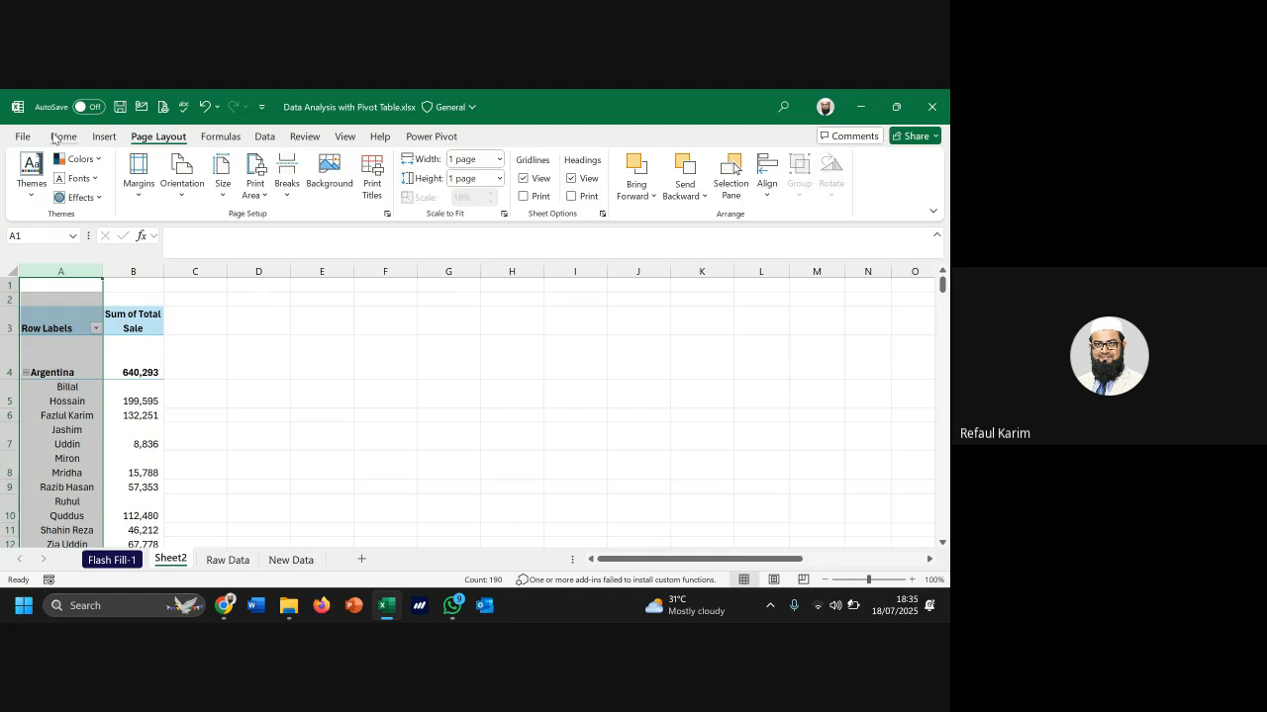
left_click(60, 137)
left_click(385, 173)
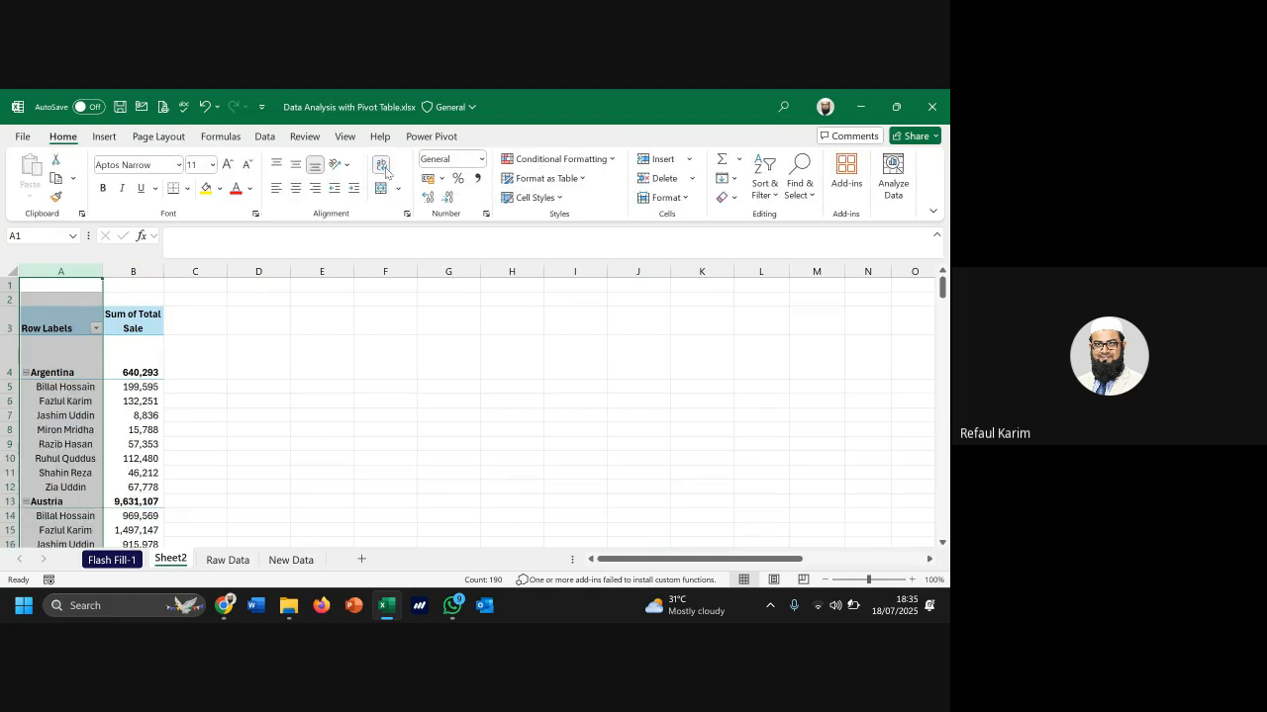
left_click(194, 285)
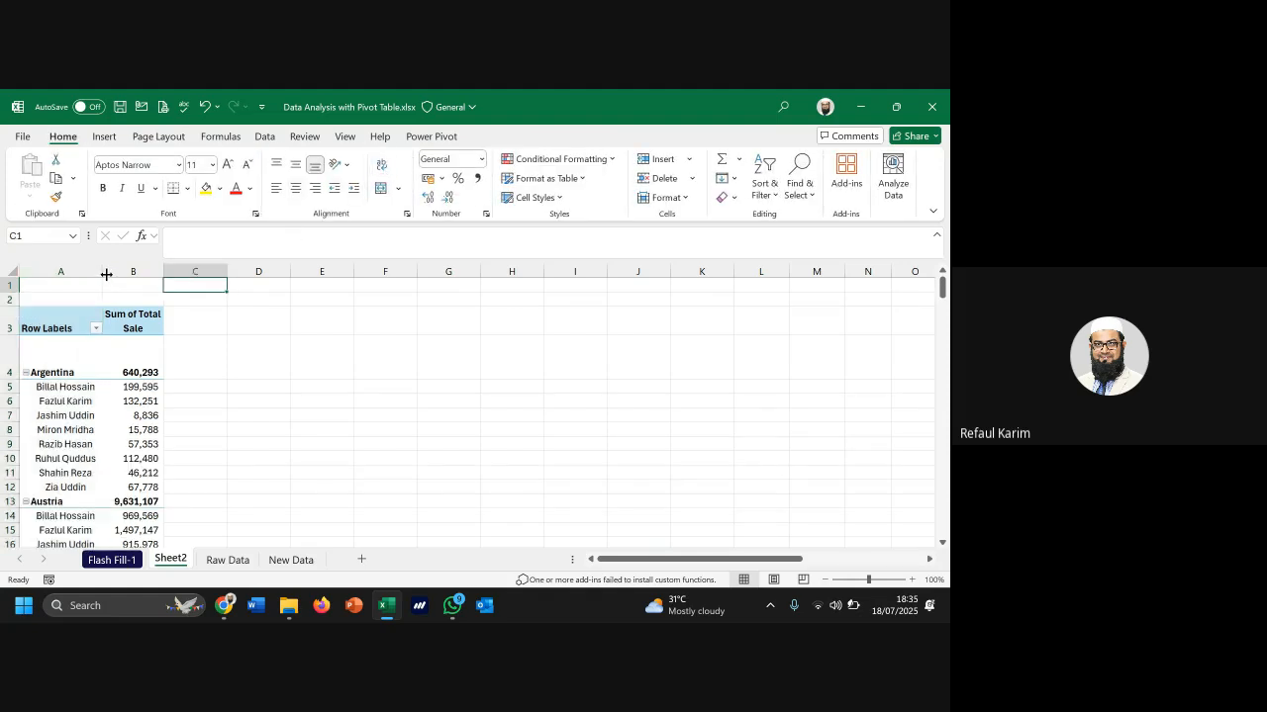
Widen column A to fit the names and left-align its pivot labels
left_click_drag(106, 274, 121, 277)
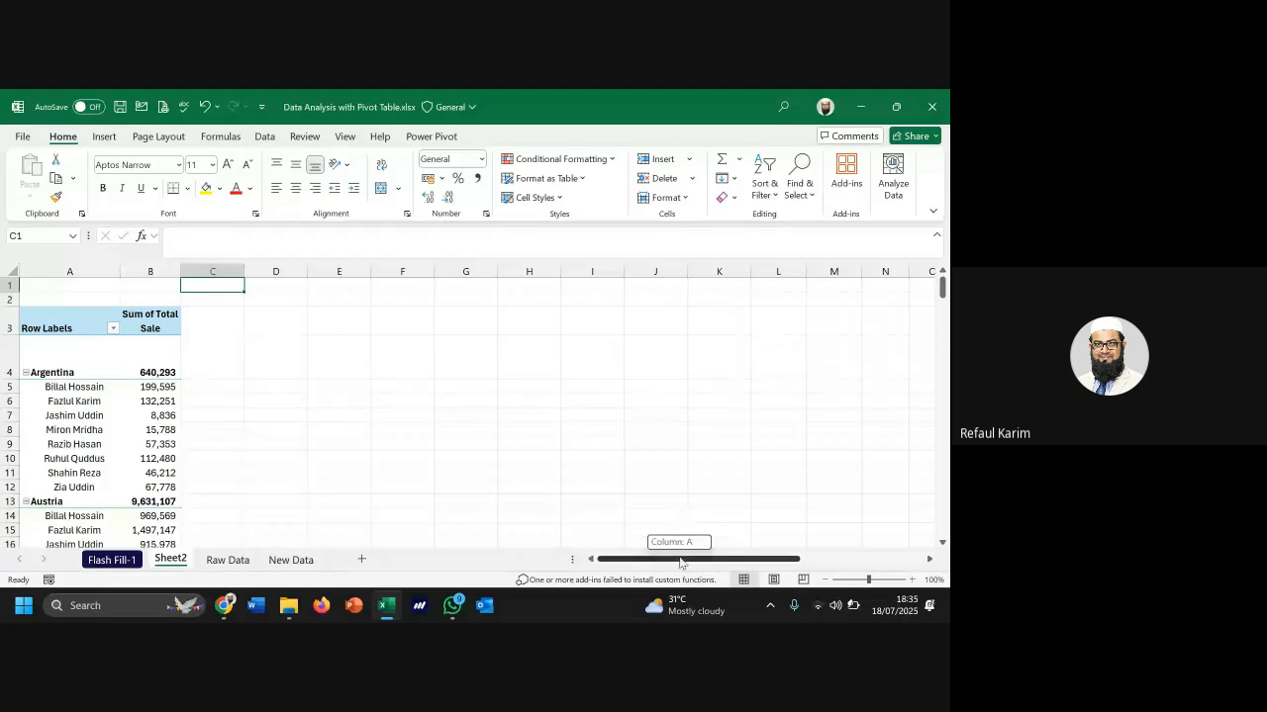
scroll(84, 294, "down", 1)
left_click(70, 271)
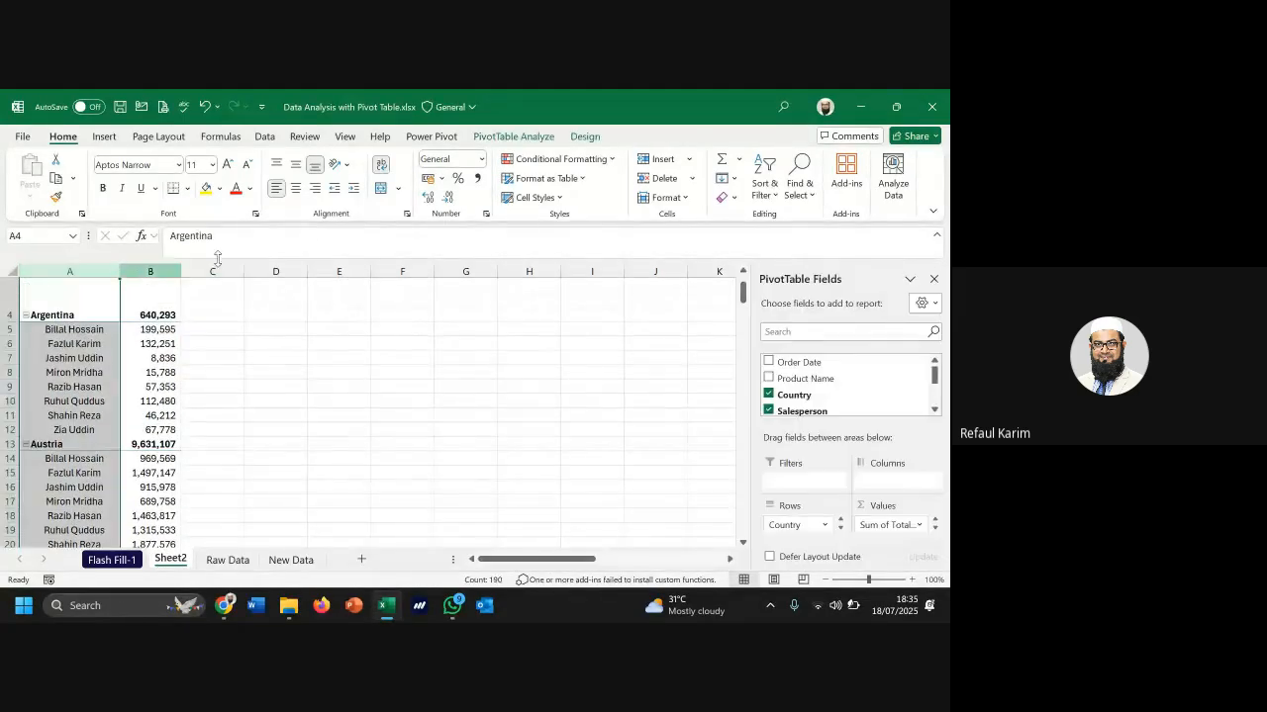
left_click(281, 194)
left_click(265, 283)
scroll(248, 395, "up", 1)
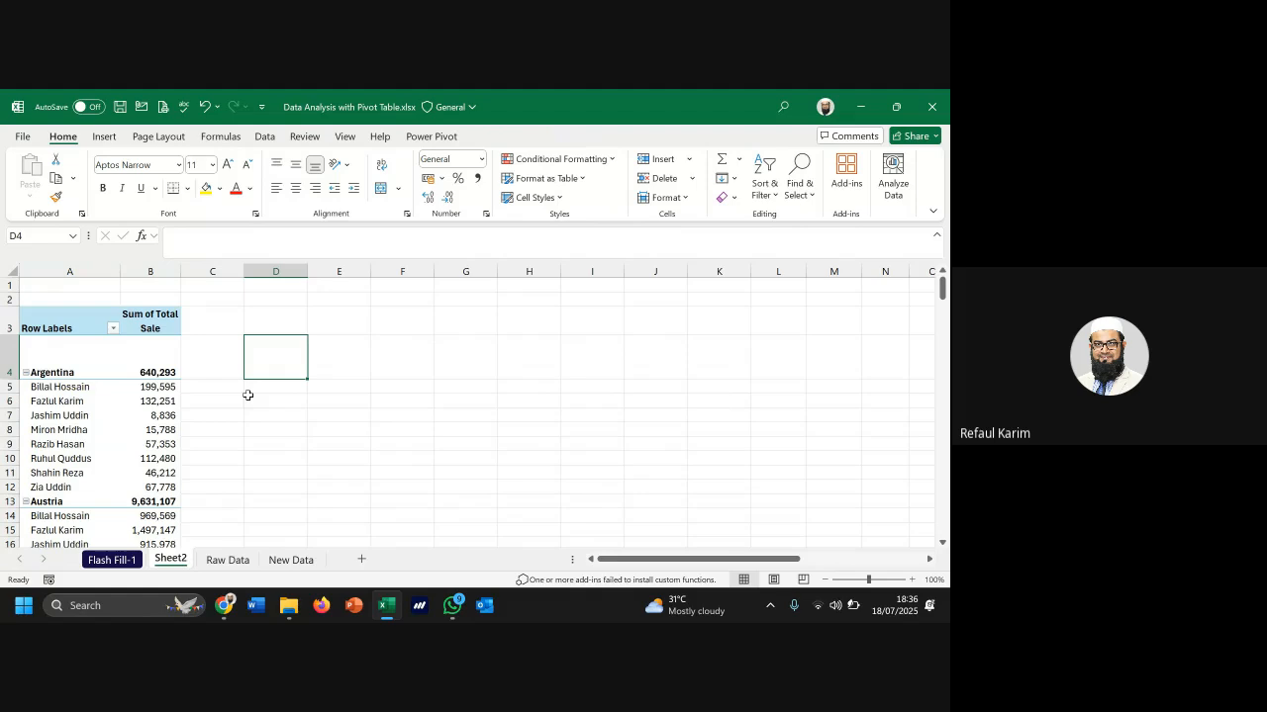
Autofit Argentina's tall row 4 and check its salesperson values against the 640,293 total
left_click(61, 372)
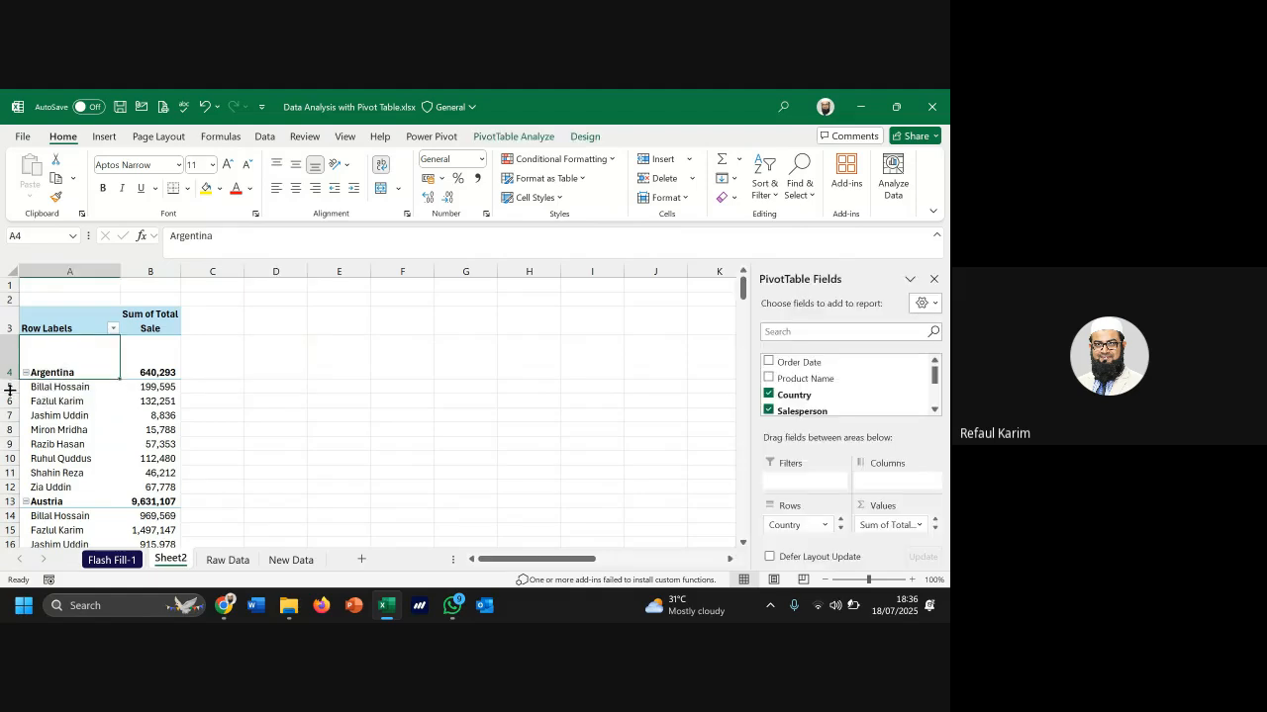
double_click(8, 379)
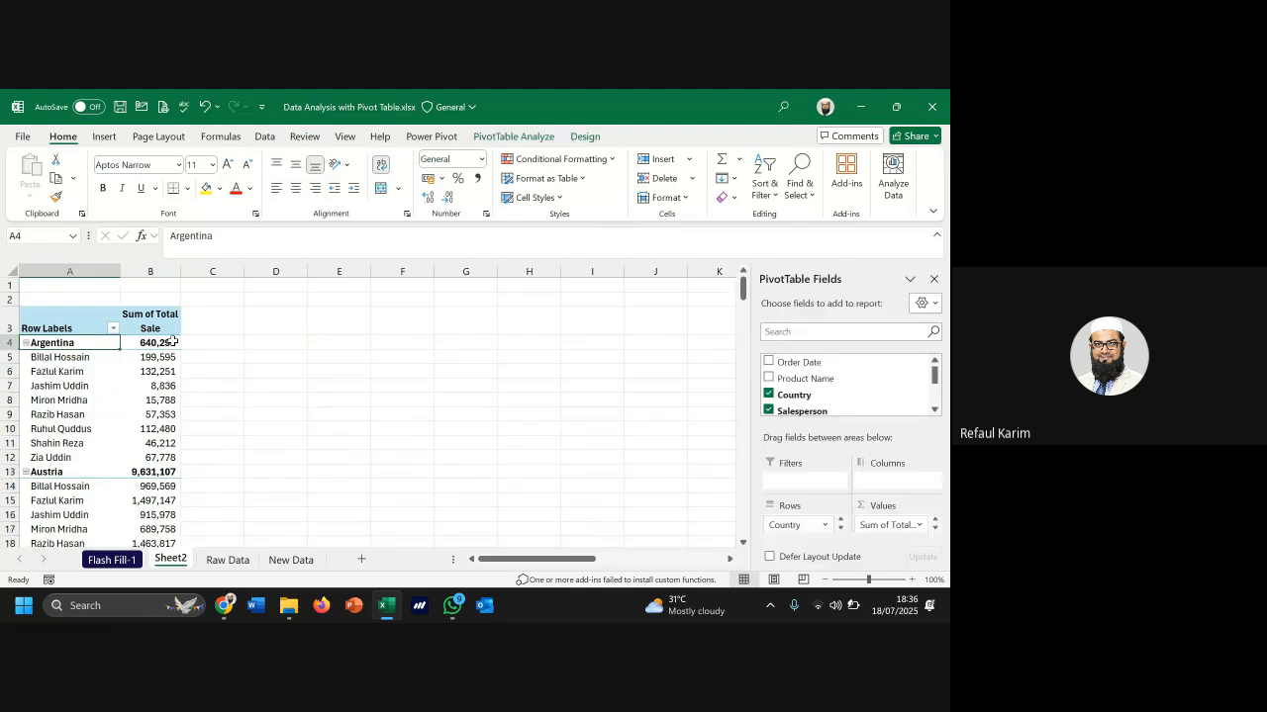
left_click(150, 344)
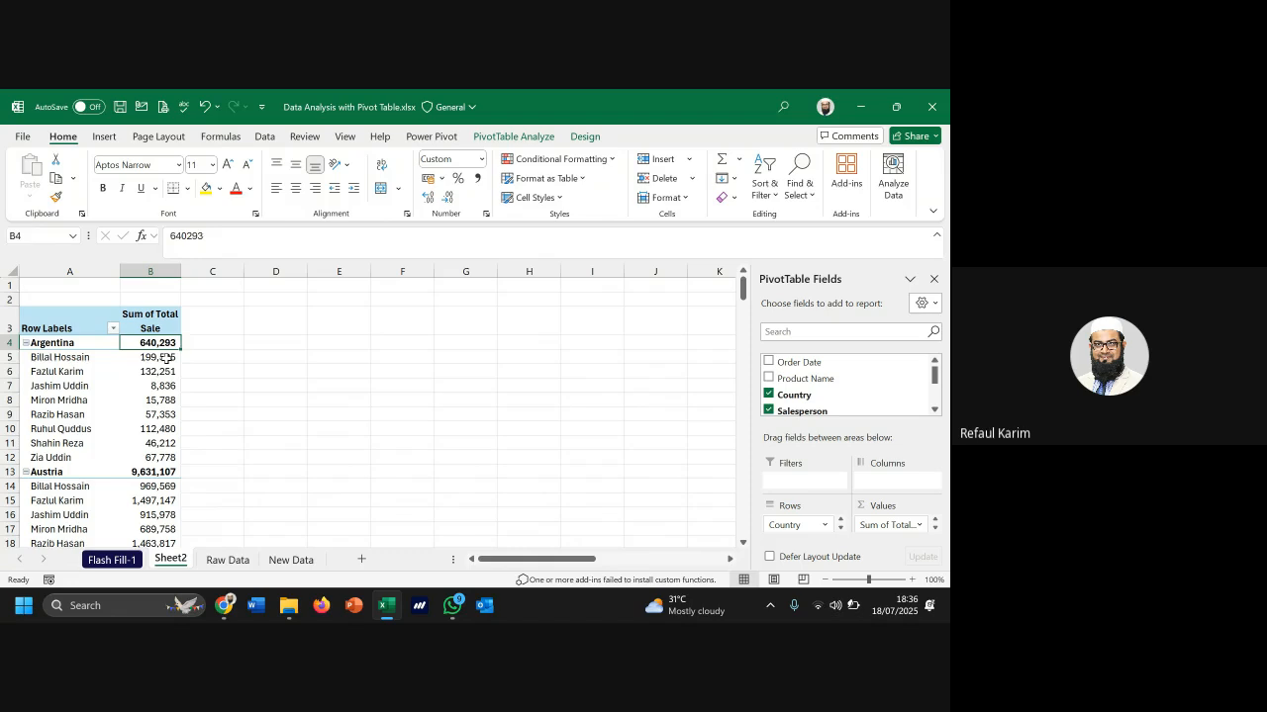
left_click_drag(164, 359, 164, 457)
scroll(181, 434, "down", 3)
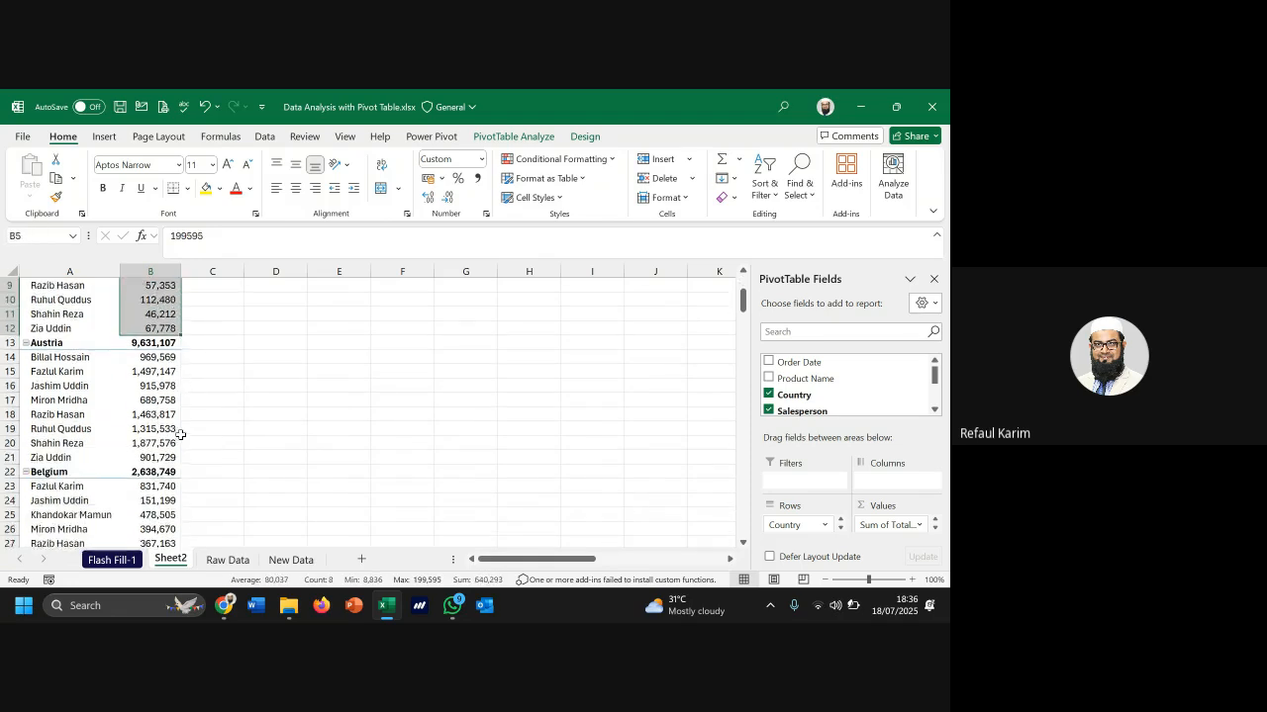
scroll(181, 435, "down", 1)
Check Austria's and Belgium's salesperson values against their 9,631,107 and 2,638,749 subtotals
left_click(59, 300)
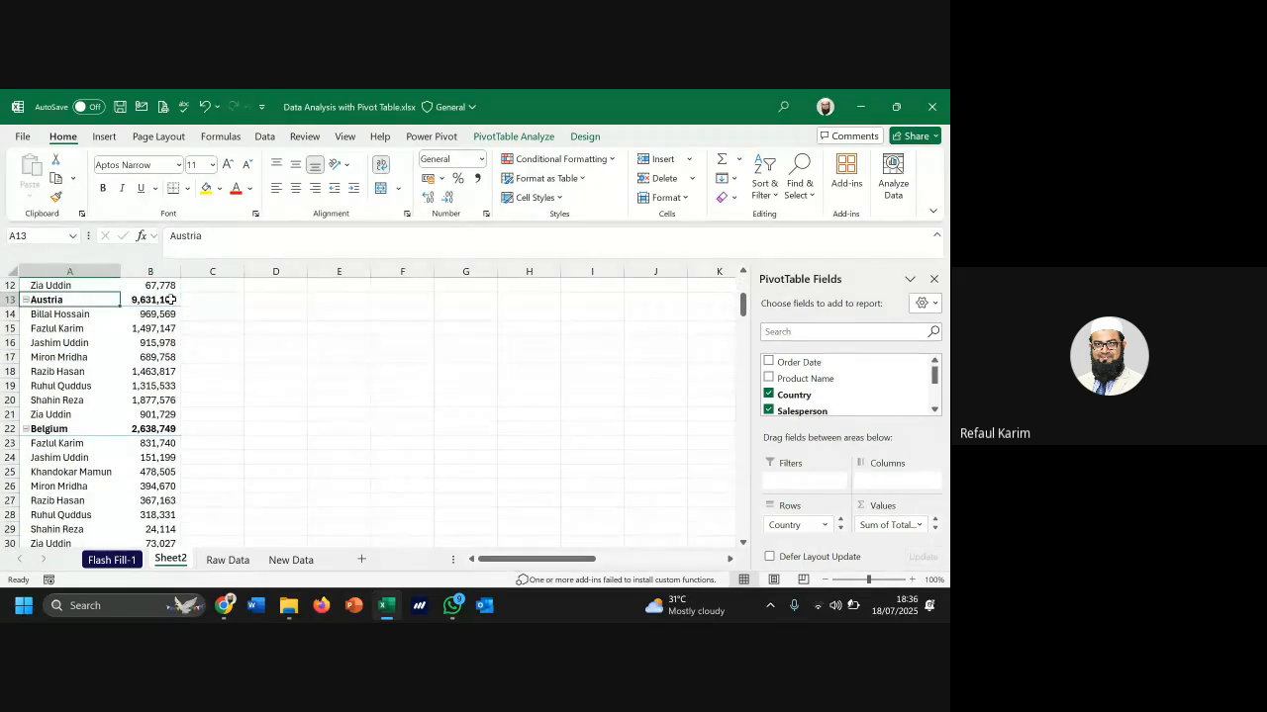
left_click_drag(159, 314, 159, 413)
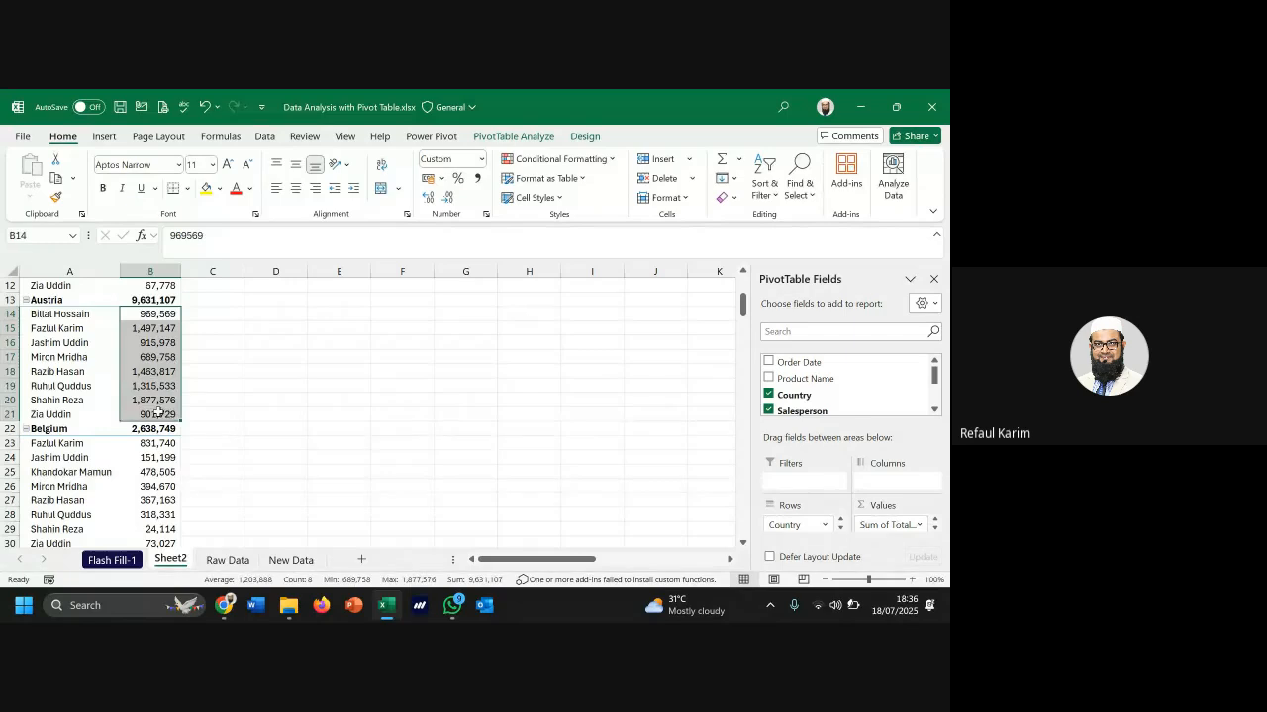
scroll(158, 411, "down", 2)
left_click(58, 344)
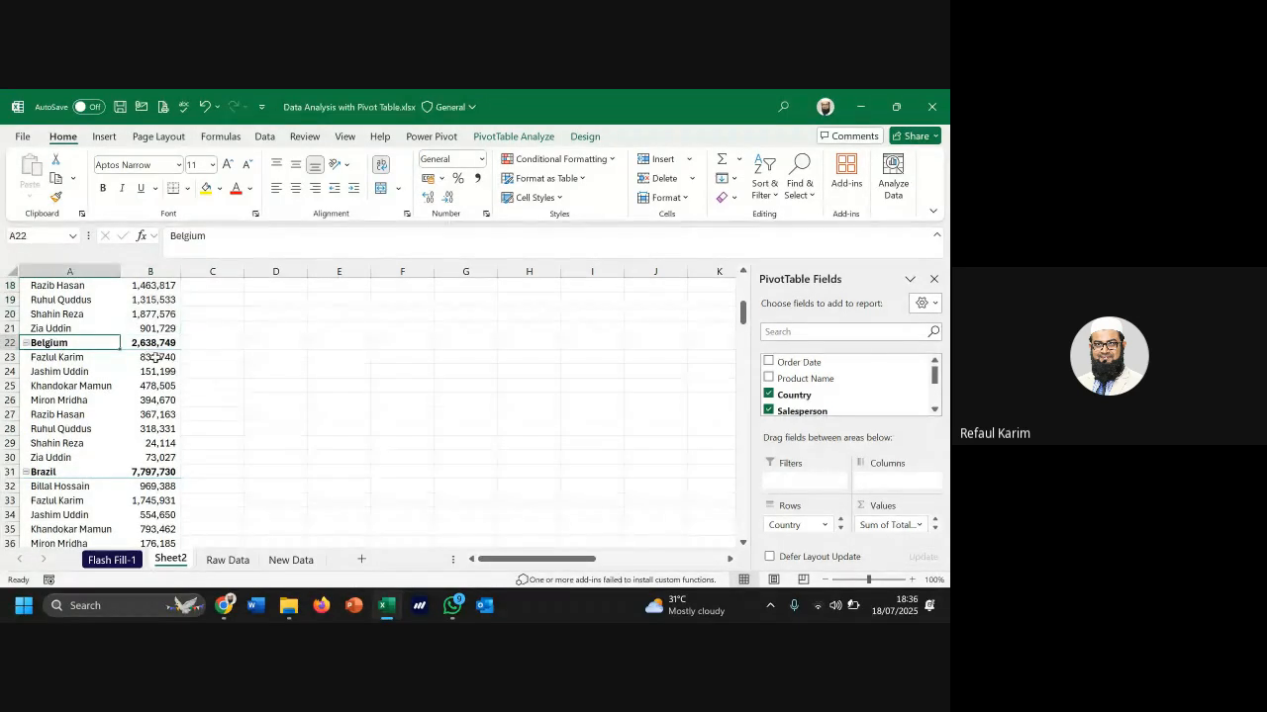
left_click_drag(156, 357, 162, 457)
scroll(188, 396, "up", 4)
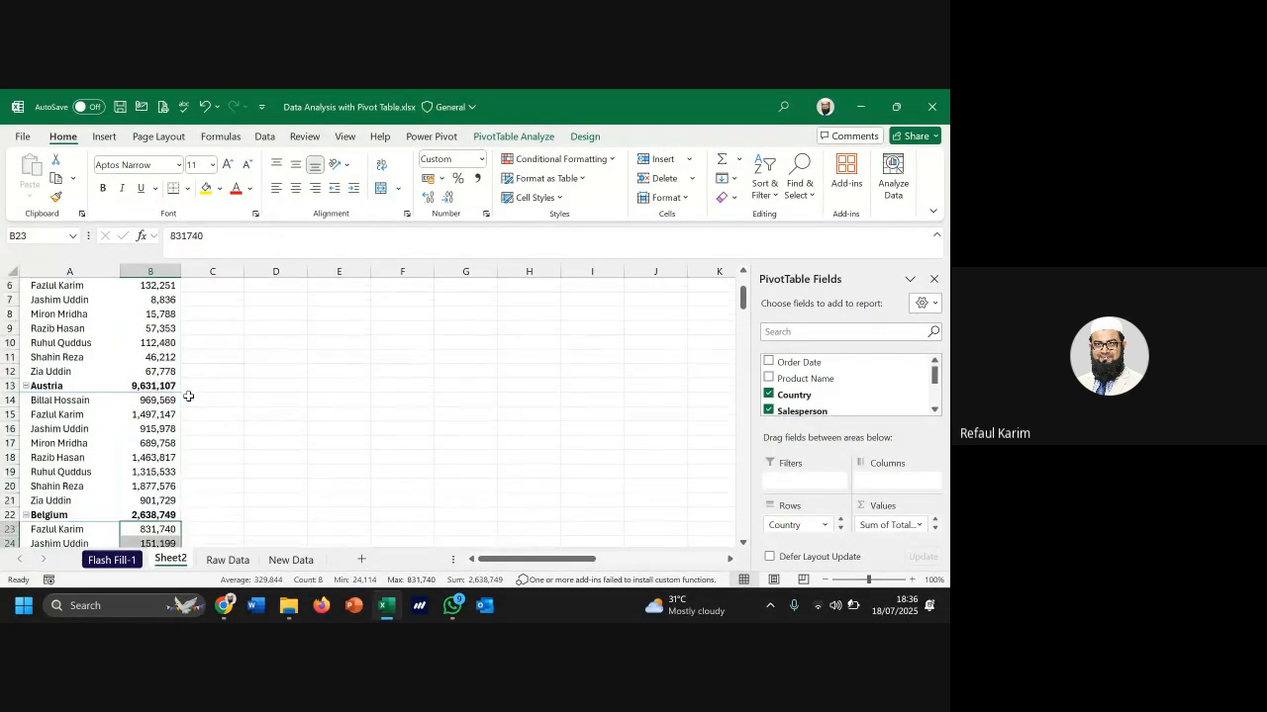
scroll(188, 396, "up", 2)
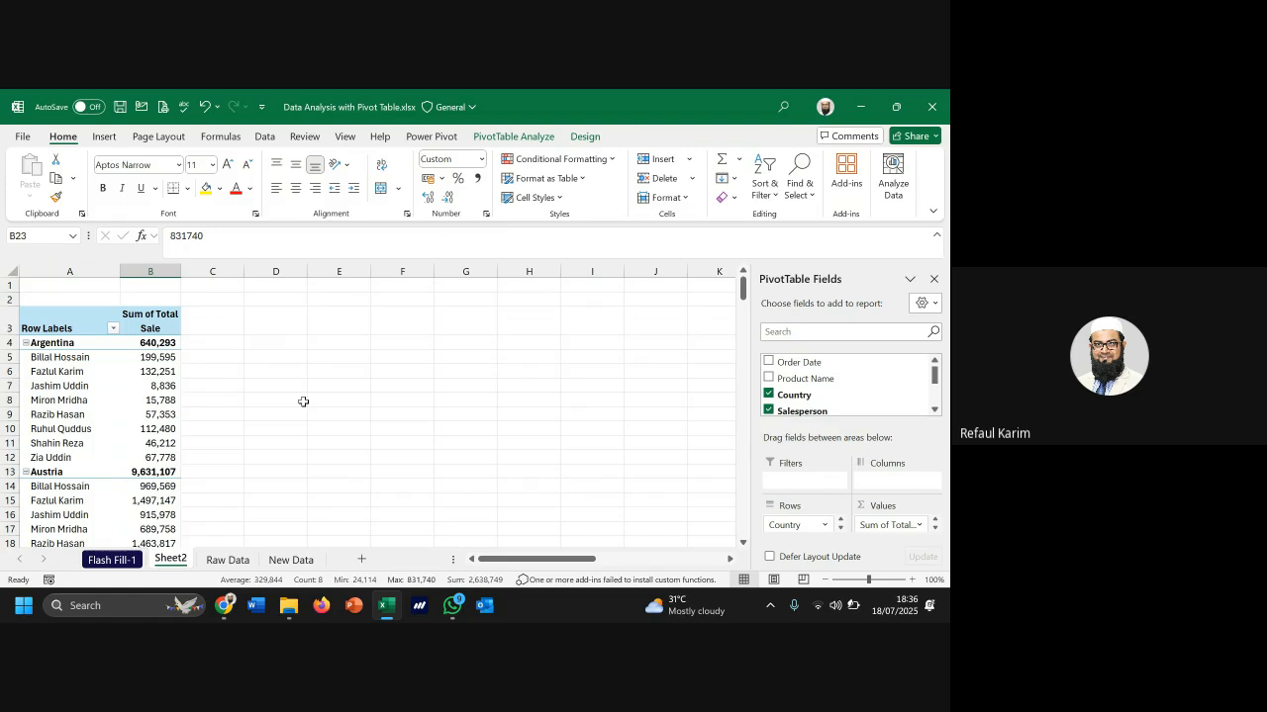
Click the Salesperson and Country entries in the PivotTable Rows area several times
left_click(840, 529)
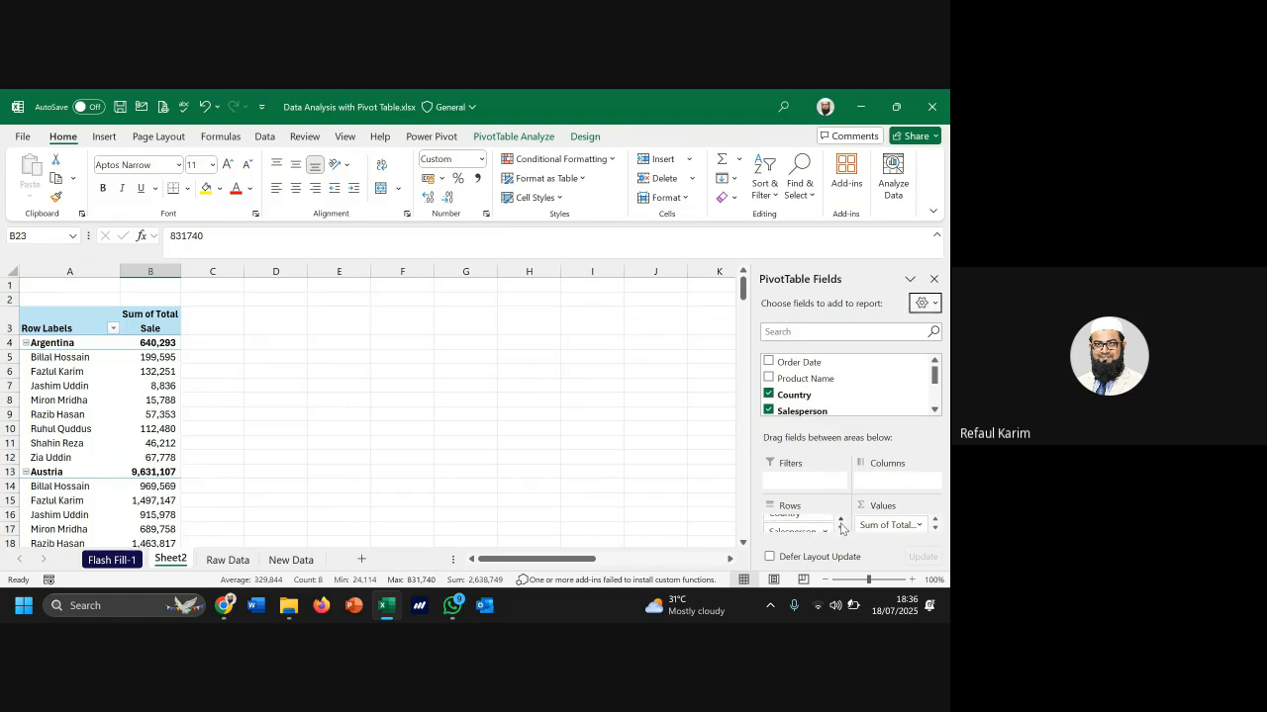
left_click(840, 522)
left_click(841, 530)
left_click(840, 529)
left_click(840, 522)
left_click(841, 521)
left_click(840, 530)
left_click(841, 521)
left_click(841, 530)
Drag Salesperson above Country in Rows so it becomes the outer grouping
scroll(114, 386, "down", 2)
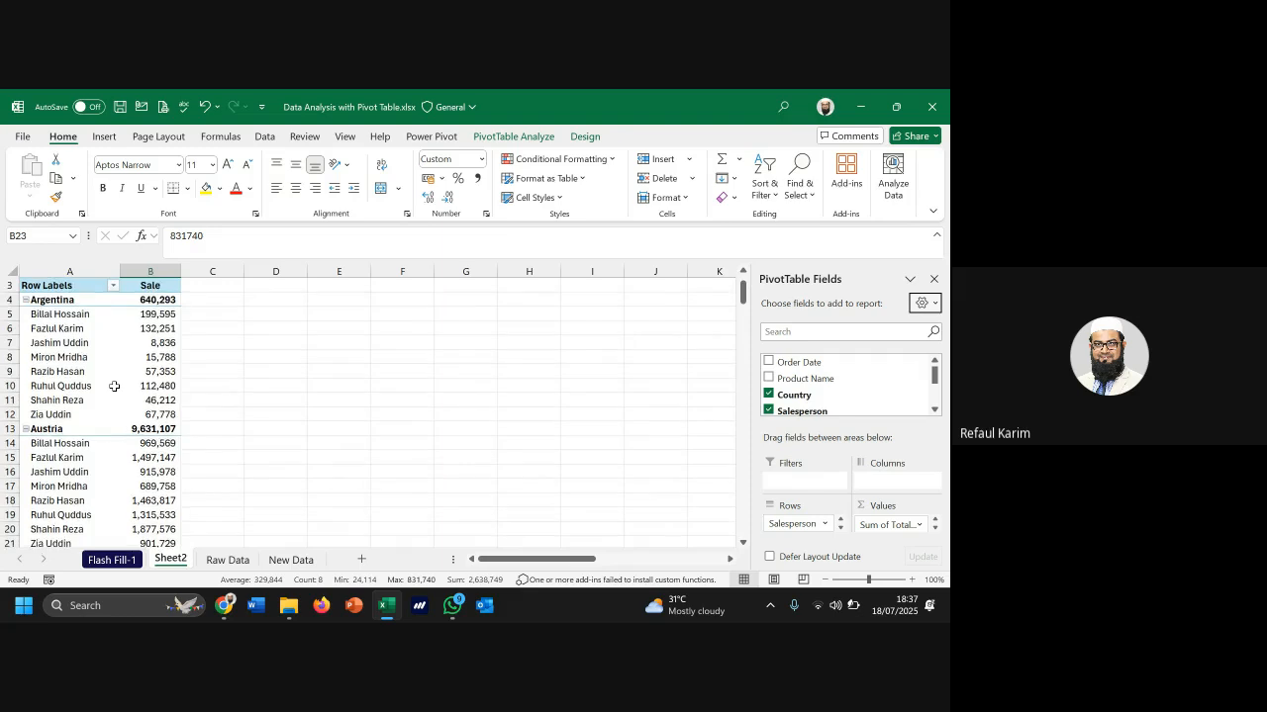
scroll(114, 386, "down", 5)
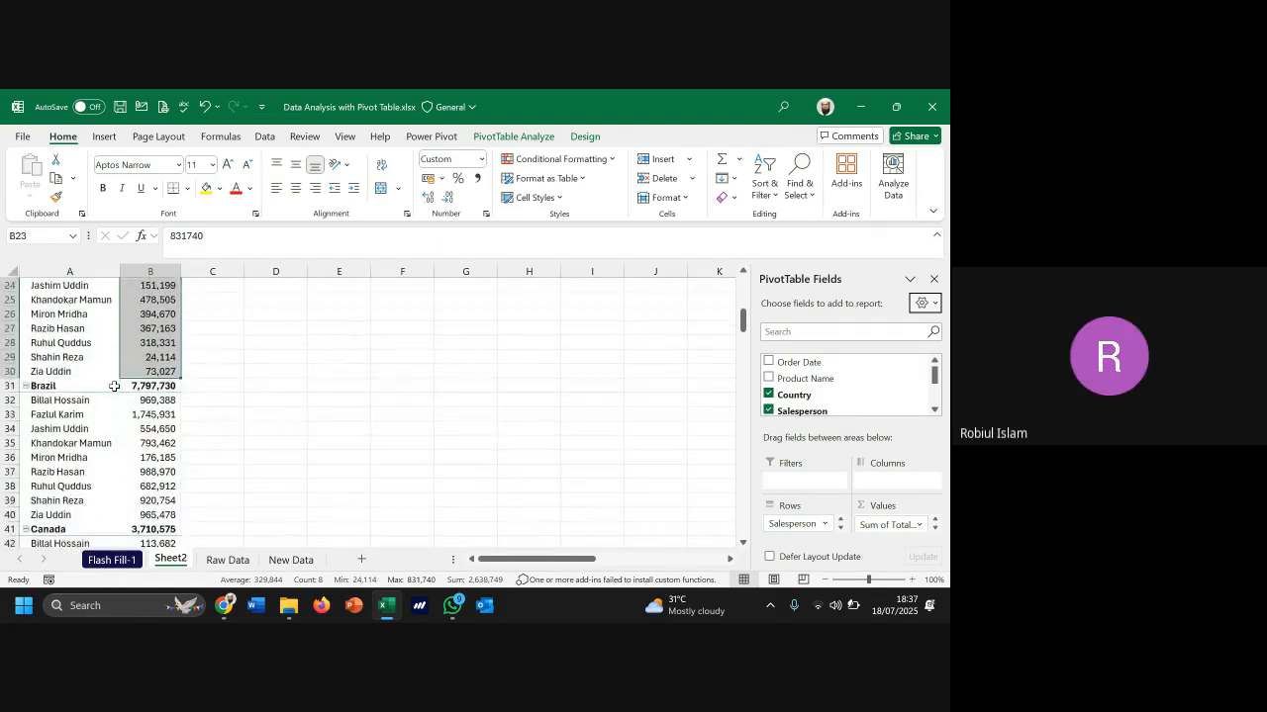
scroll(113, 386, "up", 4)
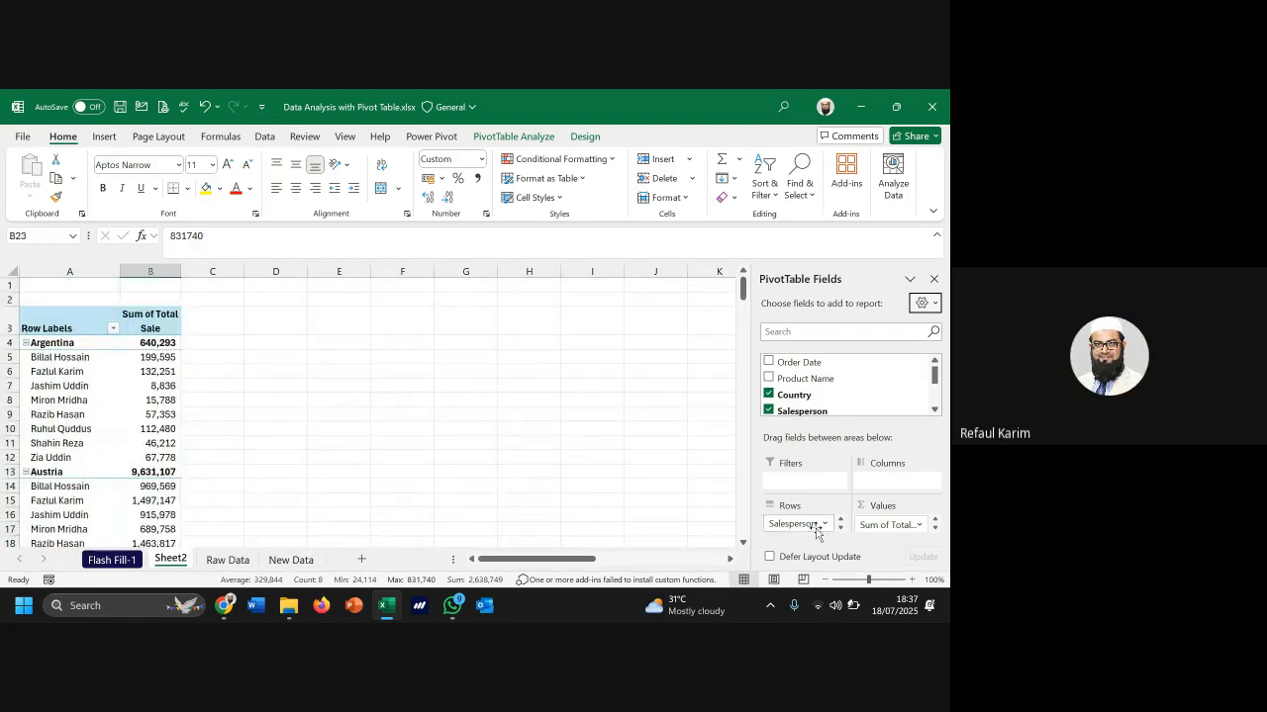
left_click_drag(805, 523, 822, 529)
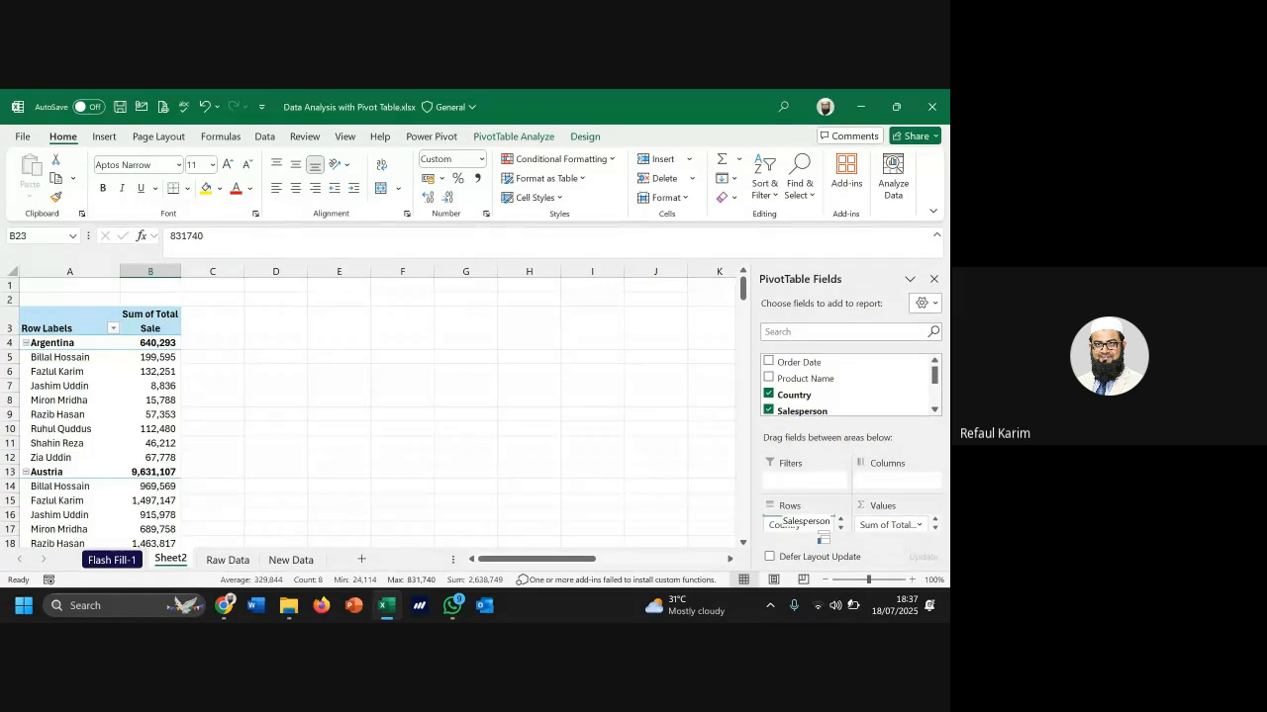
left_click_drag(818, 531, 813, 524)
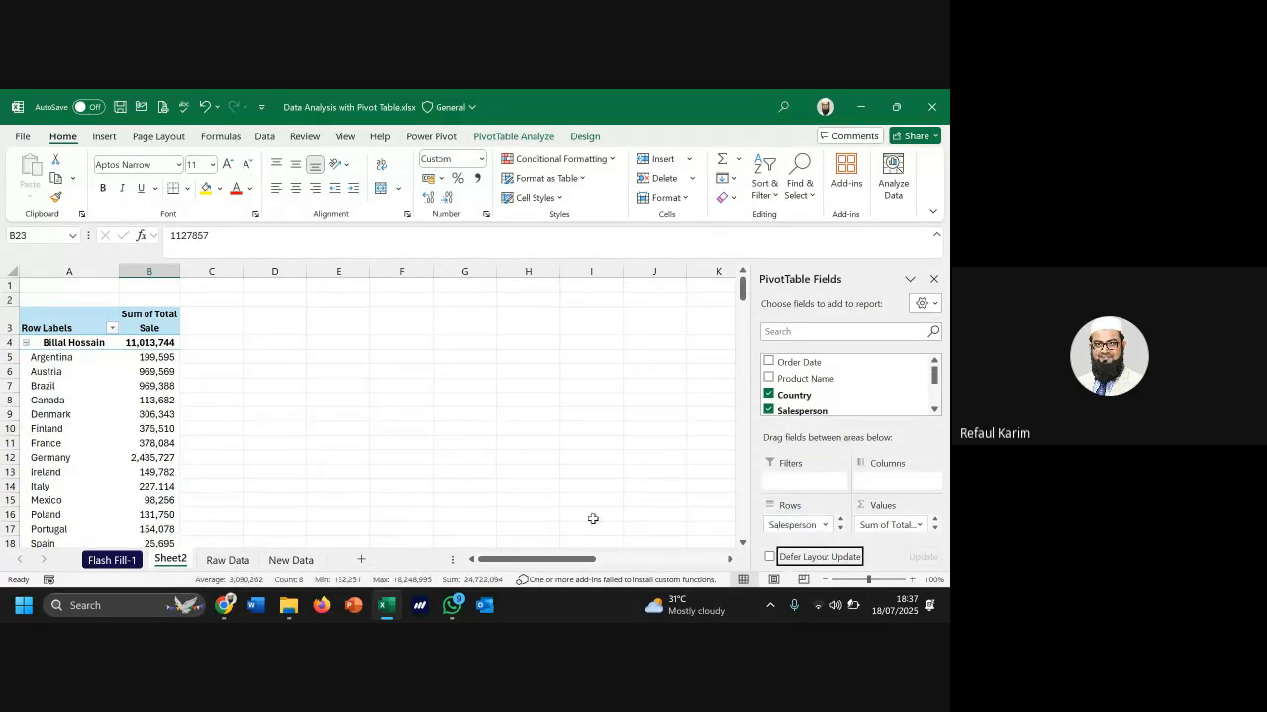
Review the regrouped pivot, checking the UK row and the first salesperson's country breakdown
scroll(104, 410, "down", 4)
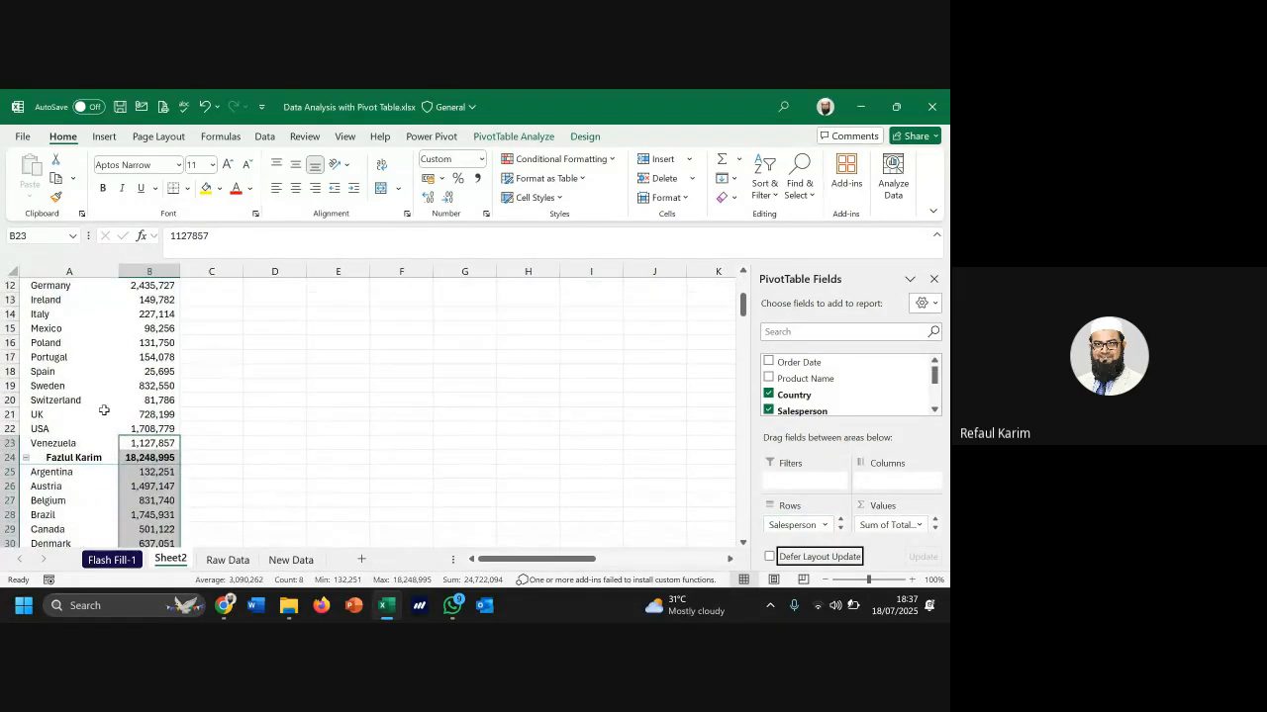
left_click(104, 409)
scroll(104, 409, "up", 4)
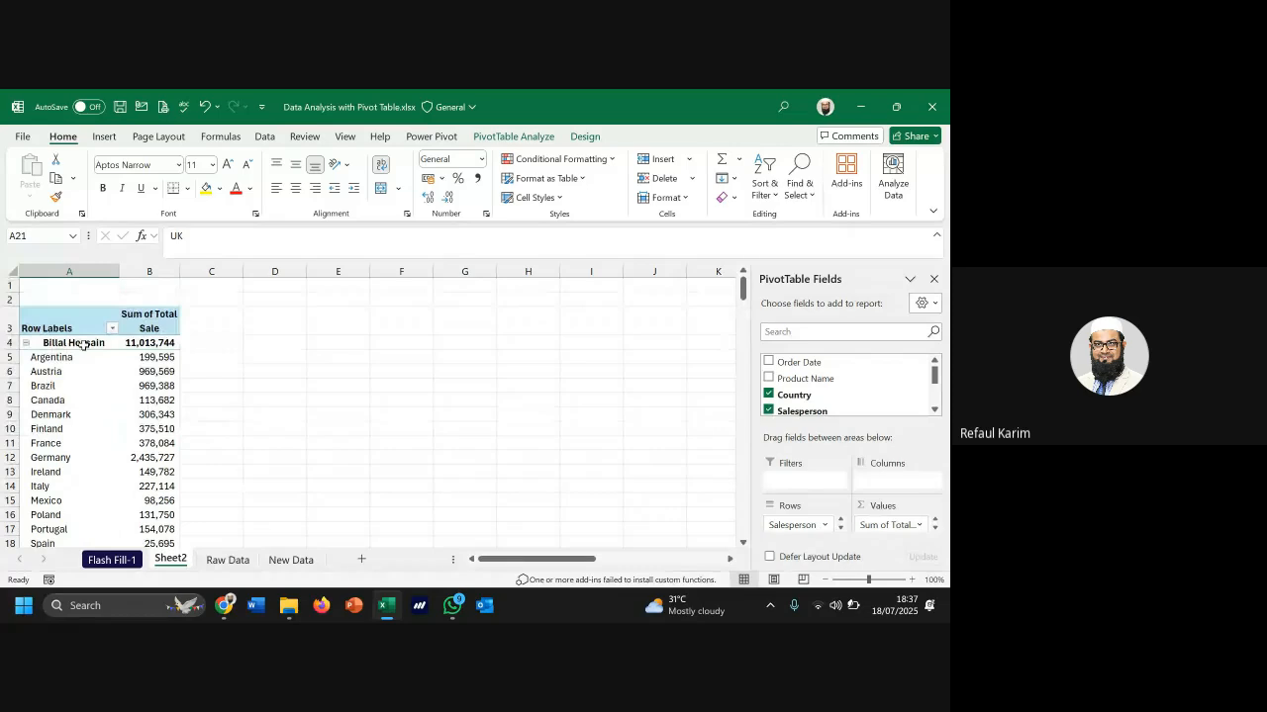
left_click(83, 343)
scroll(94, 376, "down", 4)
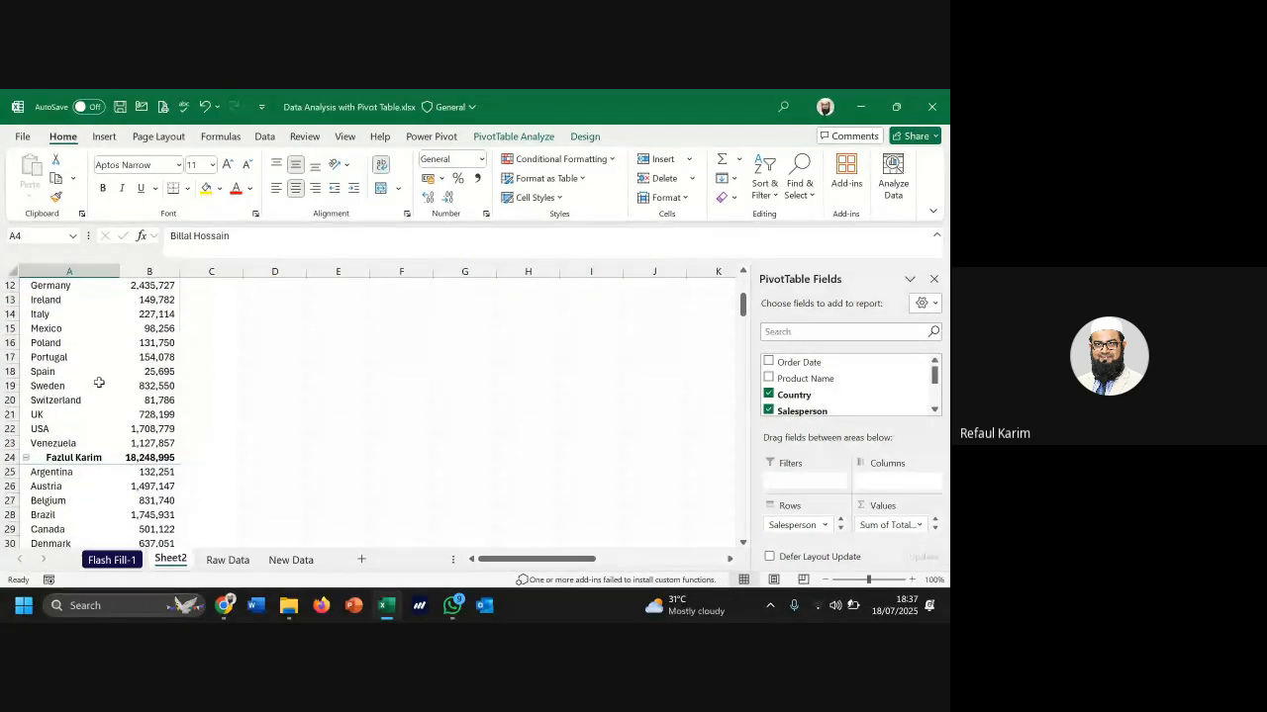
scroll(99, 383, "down", 3)
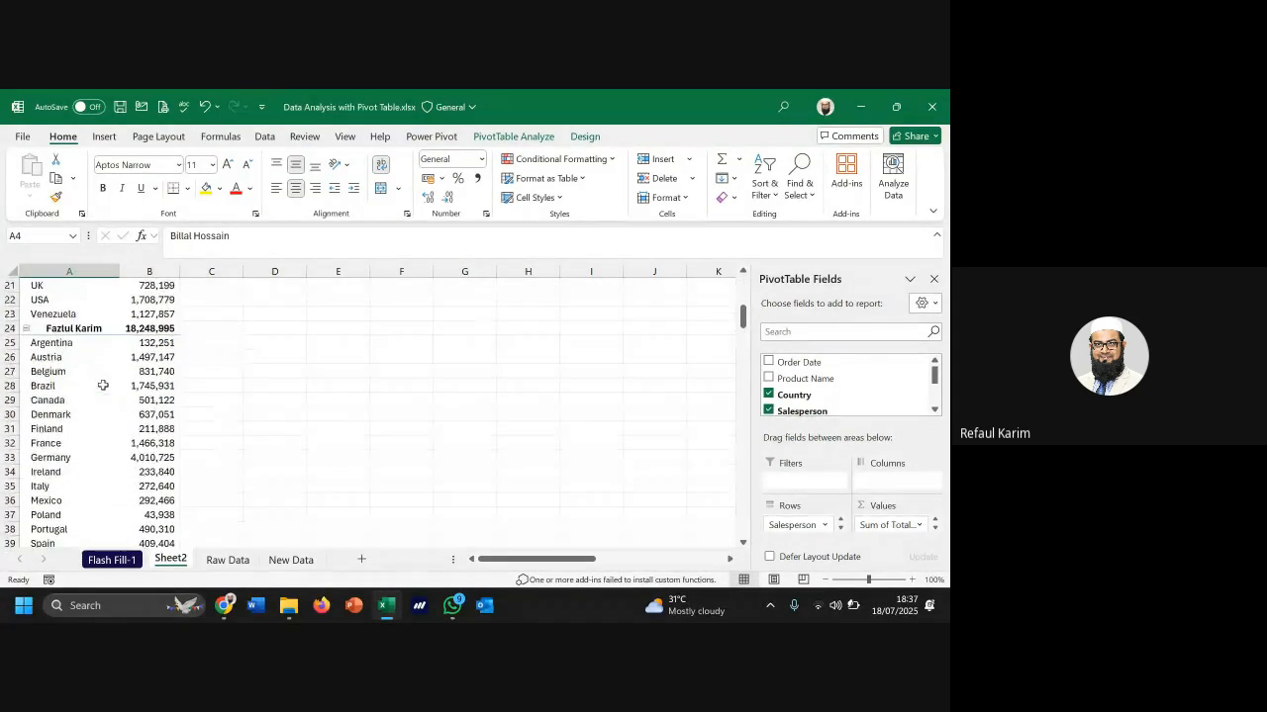
scroll(103, 385, "down", 3)
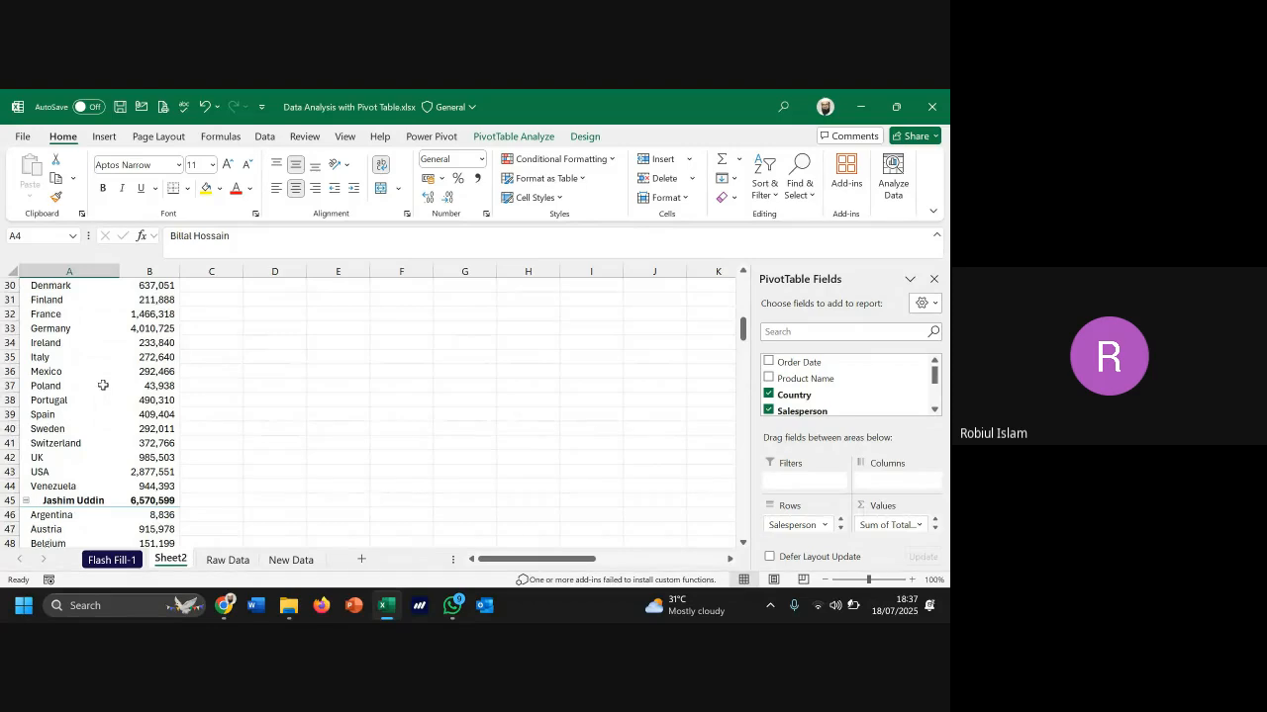
scroll(103, 385, "up", 8)
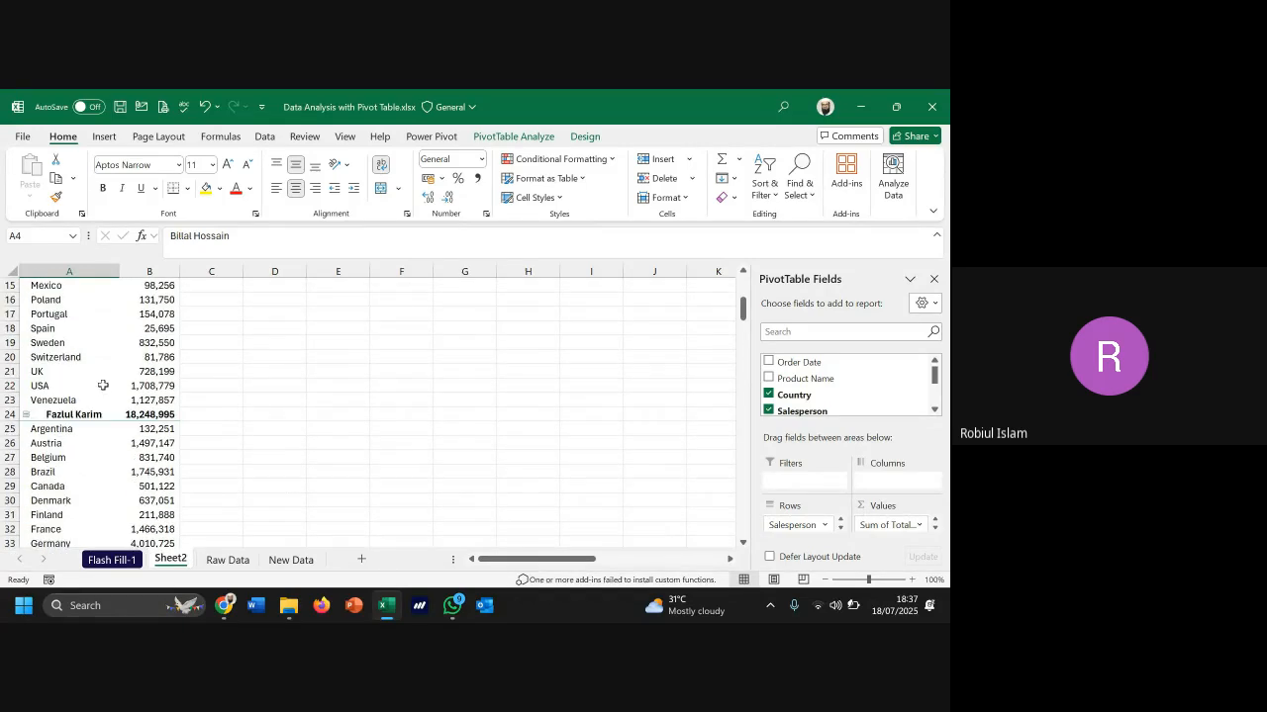
scroll(103, 385, "up", 2)
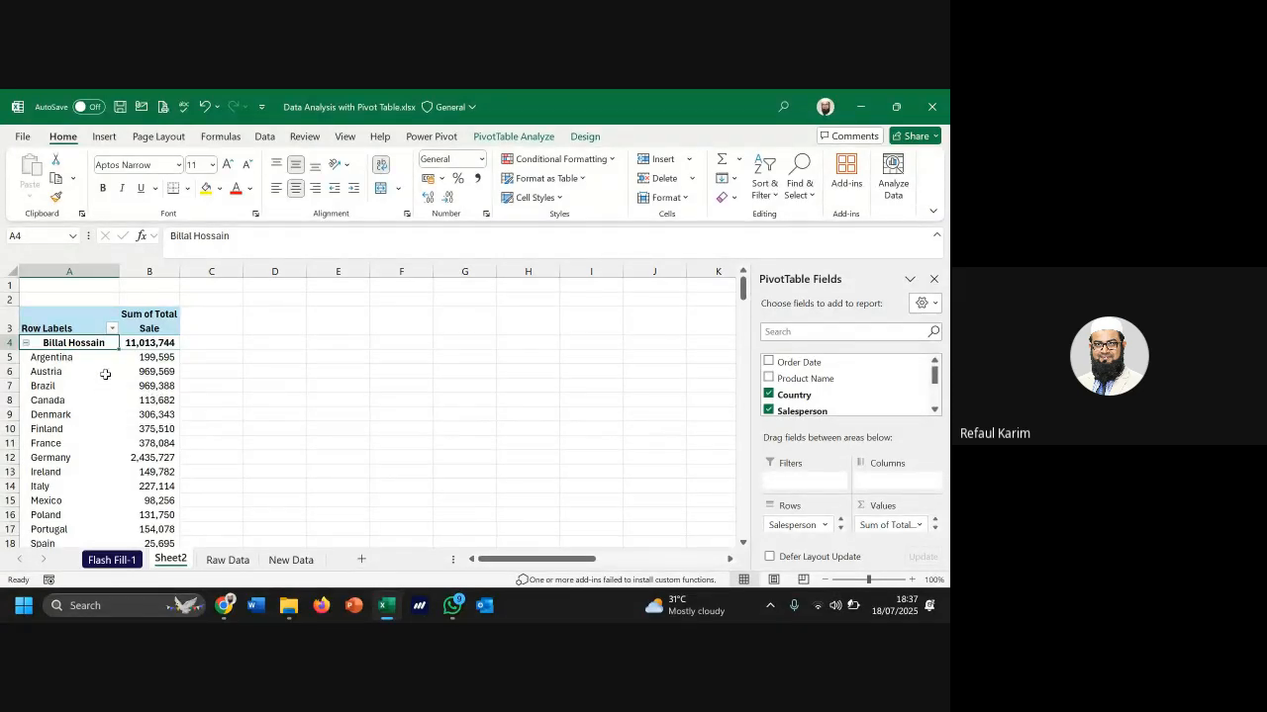
mouse_move(451, 607)
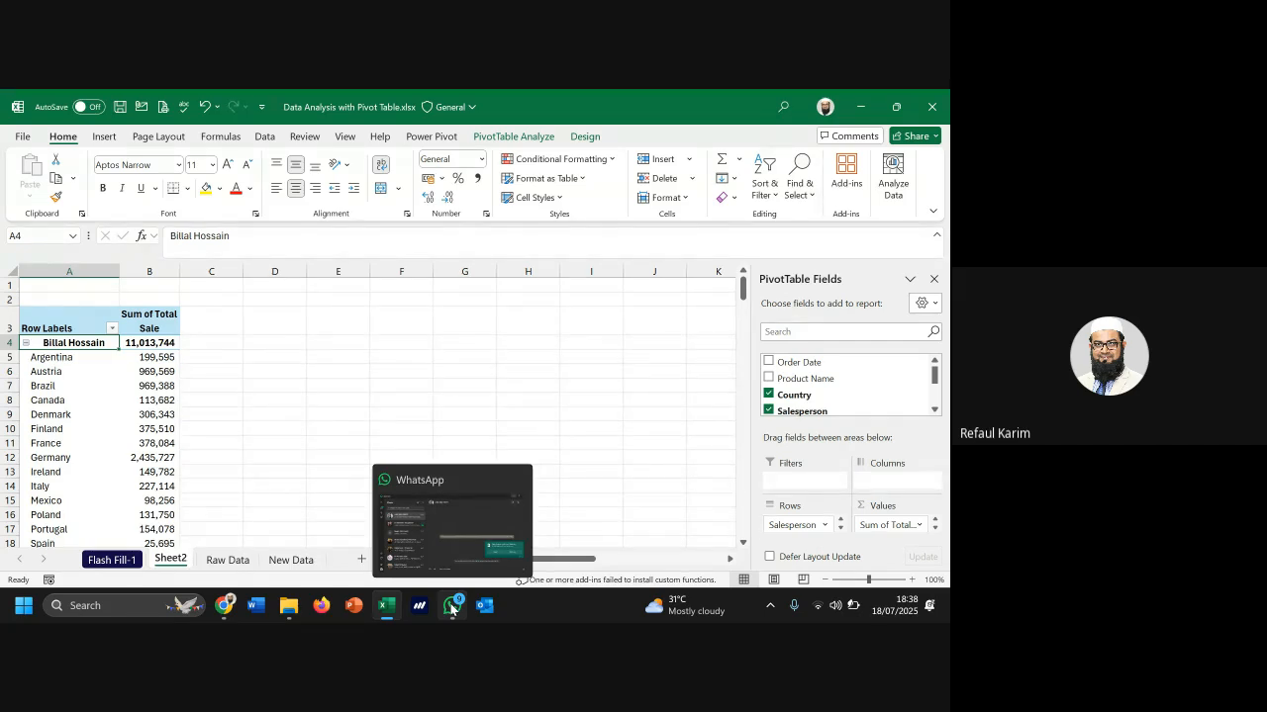
Glance at the Raw Data sheet, then return to Sheet2 and select Germany's 2,435,727 pivot value
left_click(227, 385)
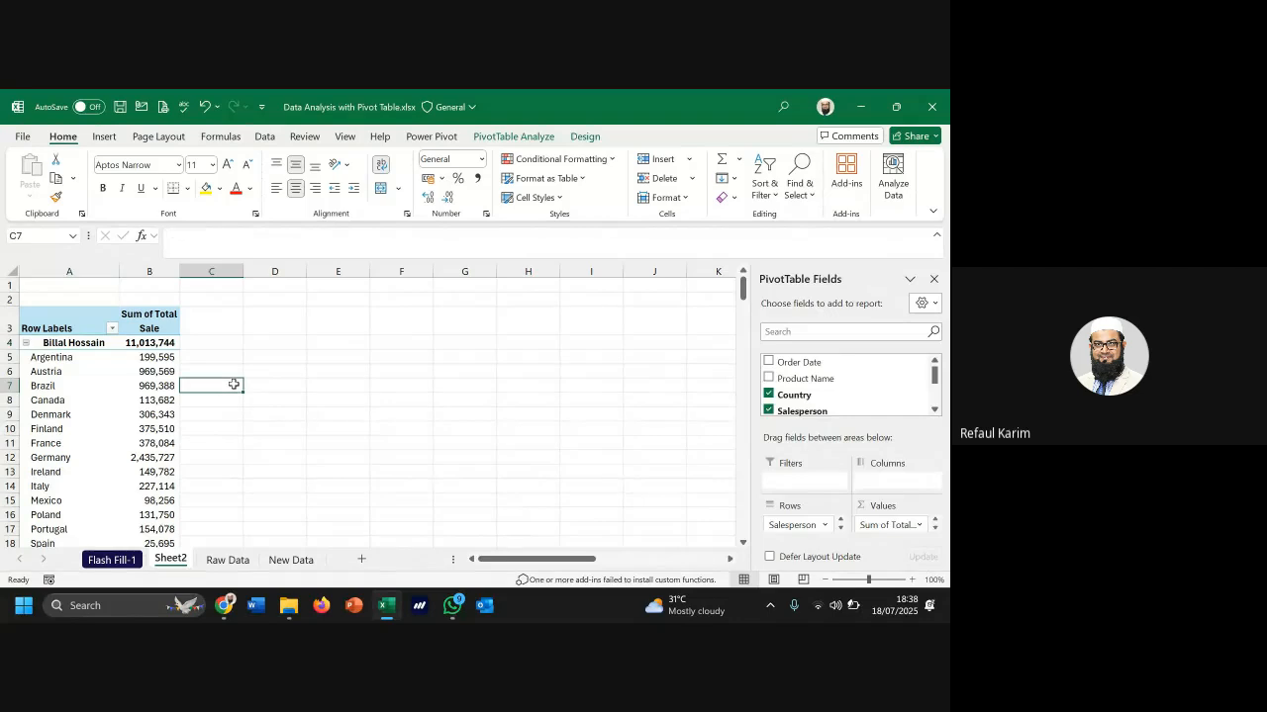
left_click(228, 560)
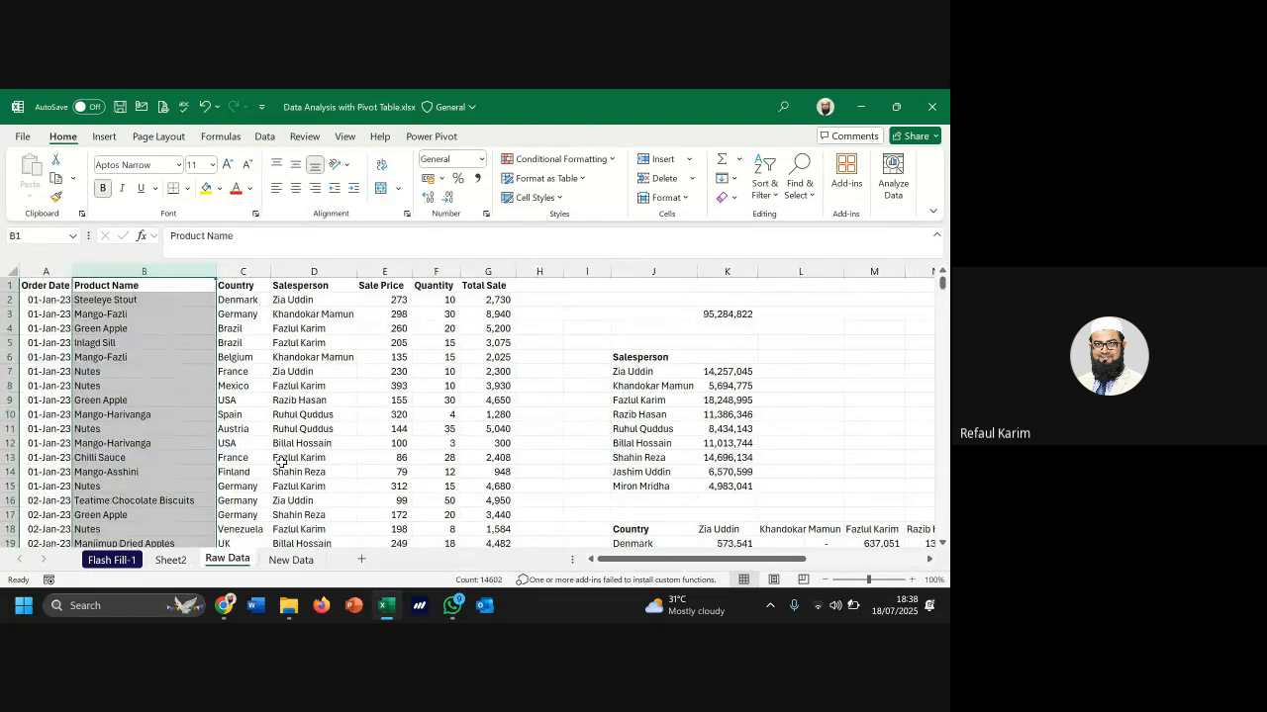
left_click(170, 560)
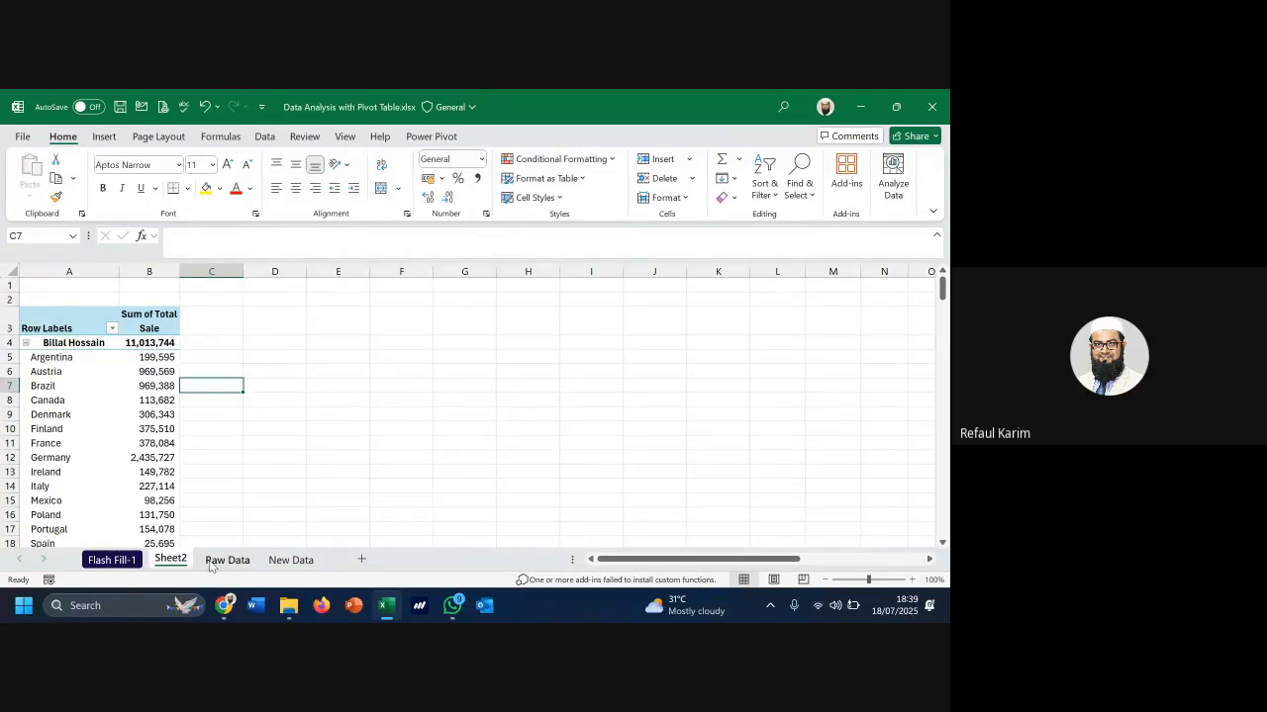
left_click(157, 458)
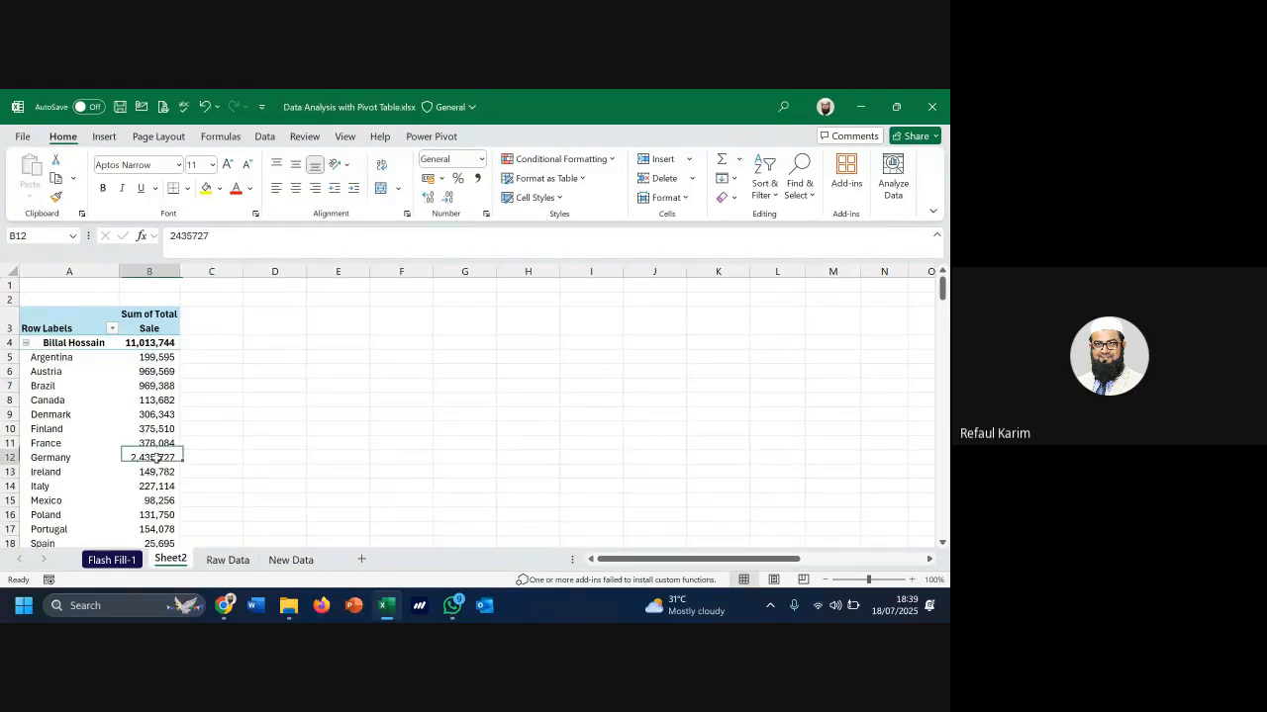
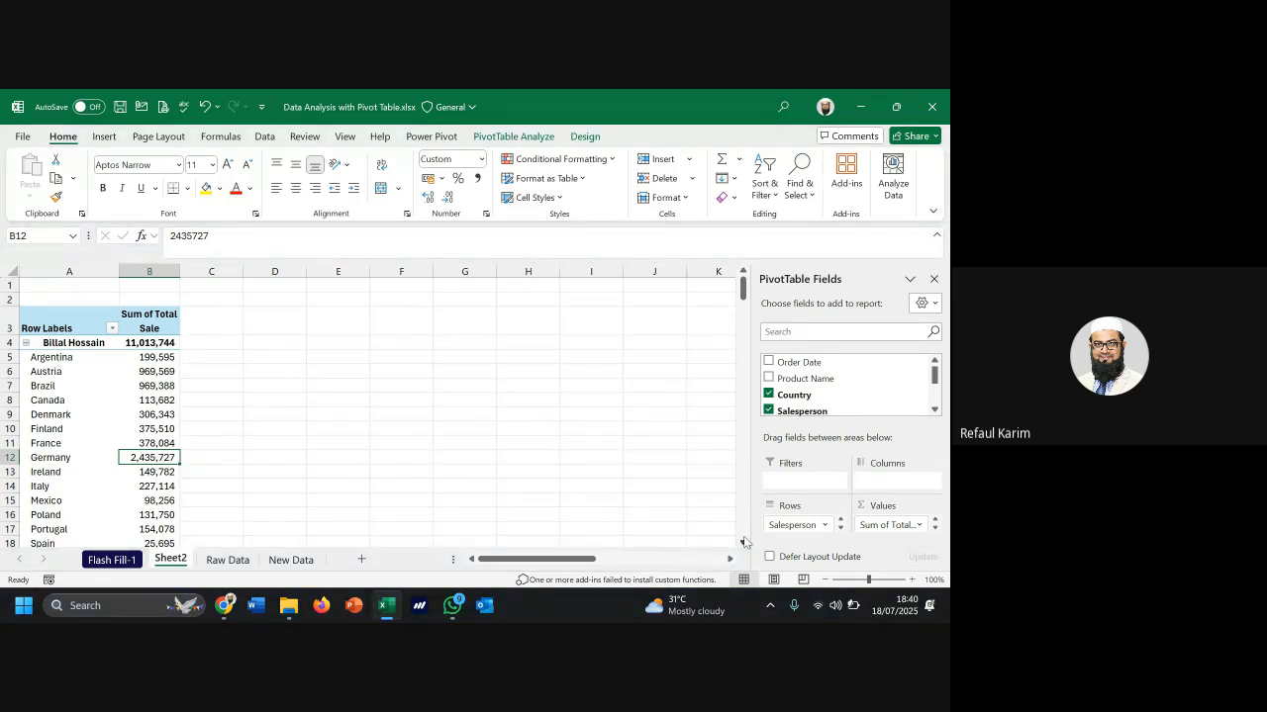
Switch between the PivotTable Analyze and Design ribbon tabs a few times, ending on Design
left_click(508, 143)
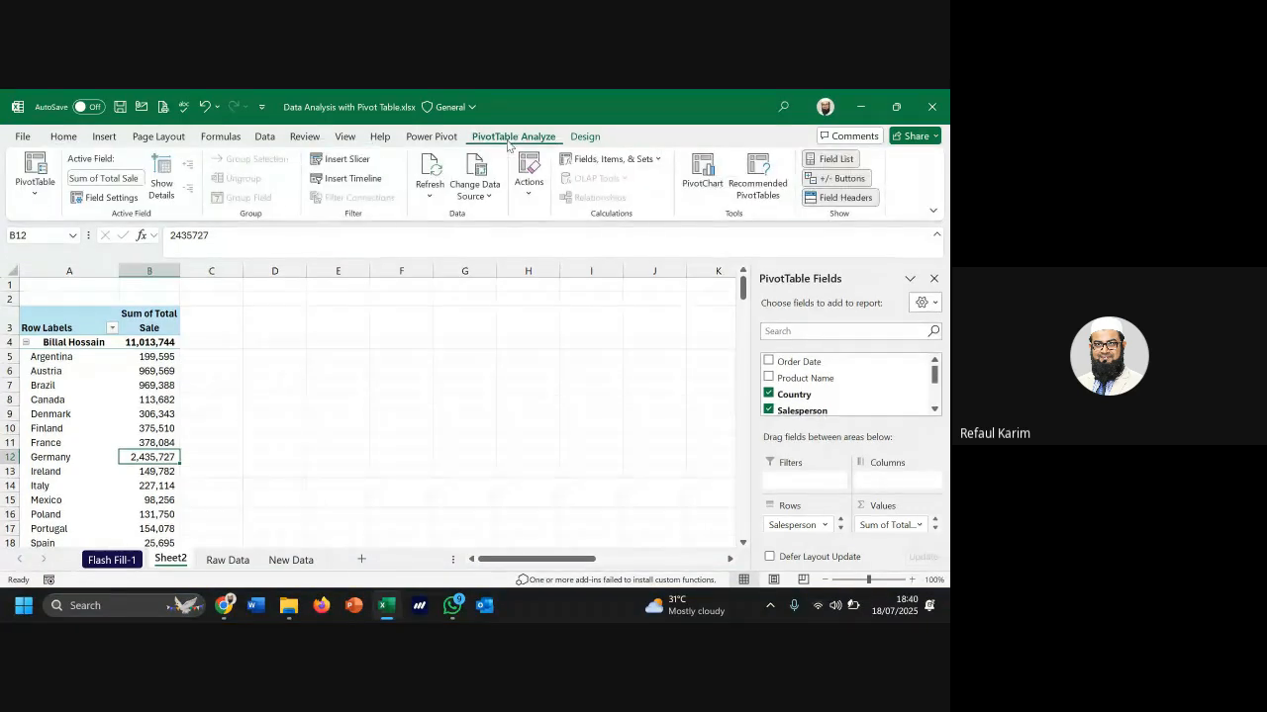
left_click(592, 137)
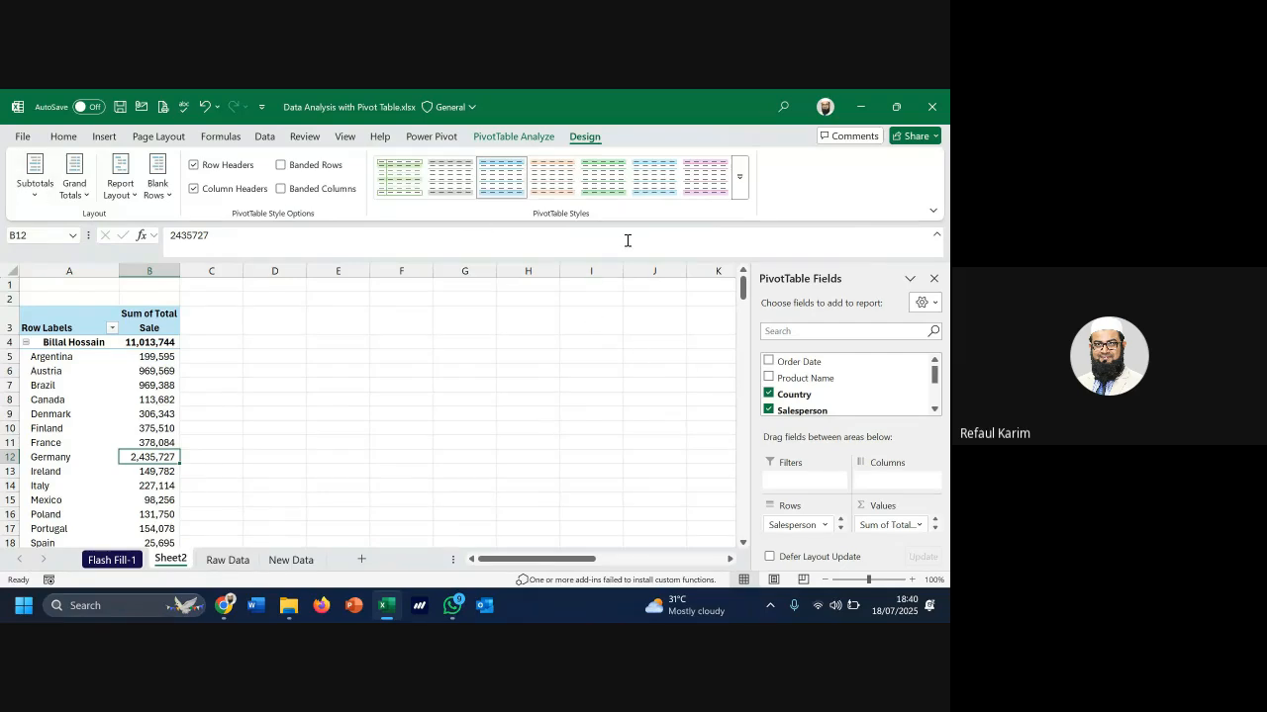
left_click(525, 138)
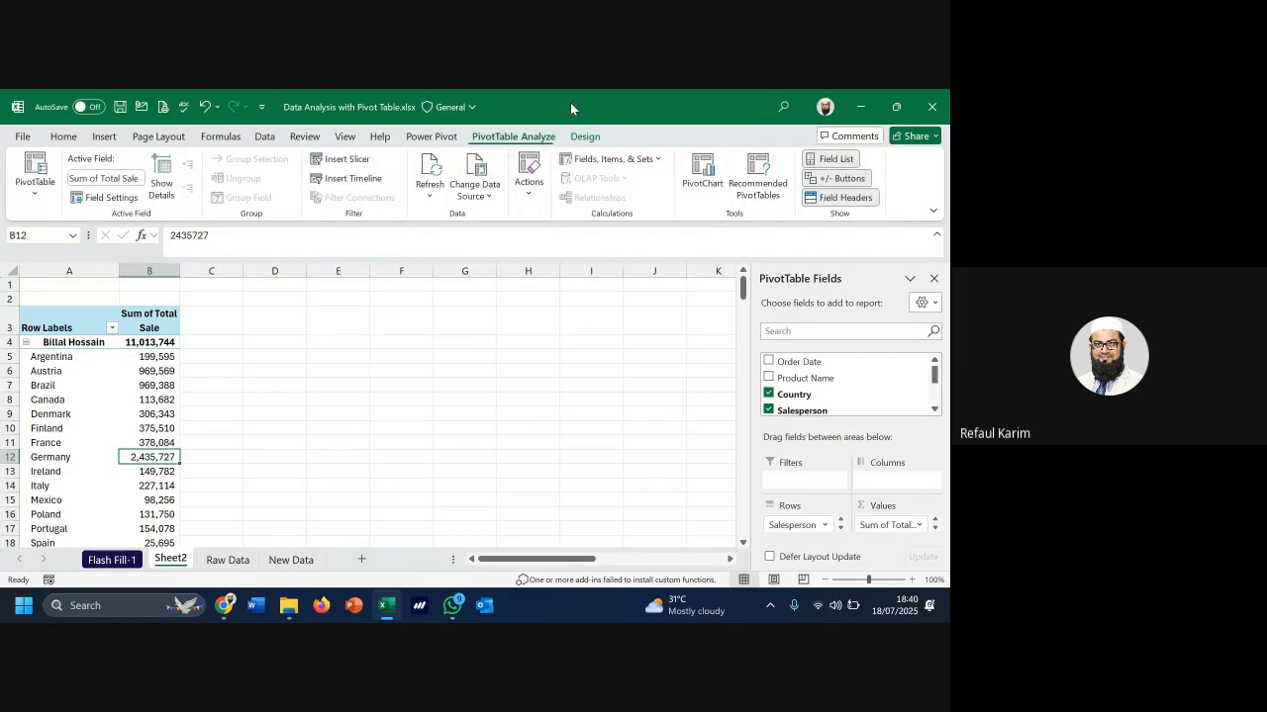
left_click(583, 137)
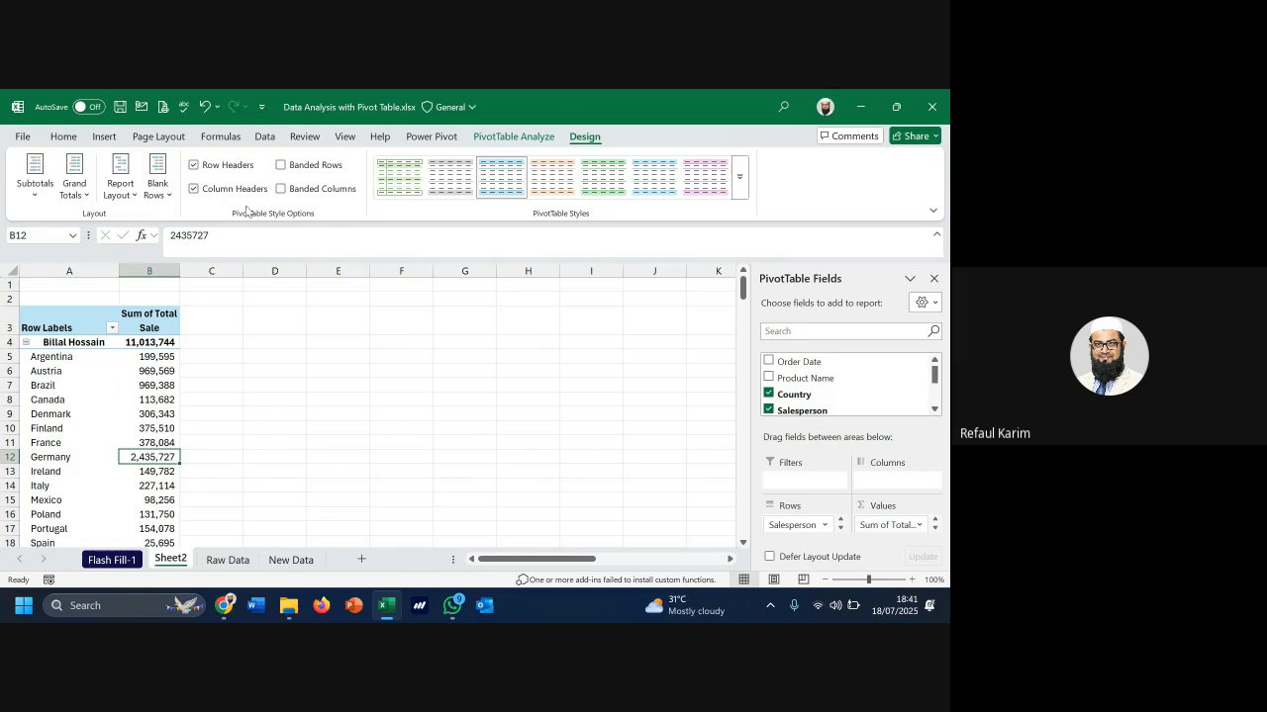
left_click(516, 138)
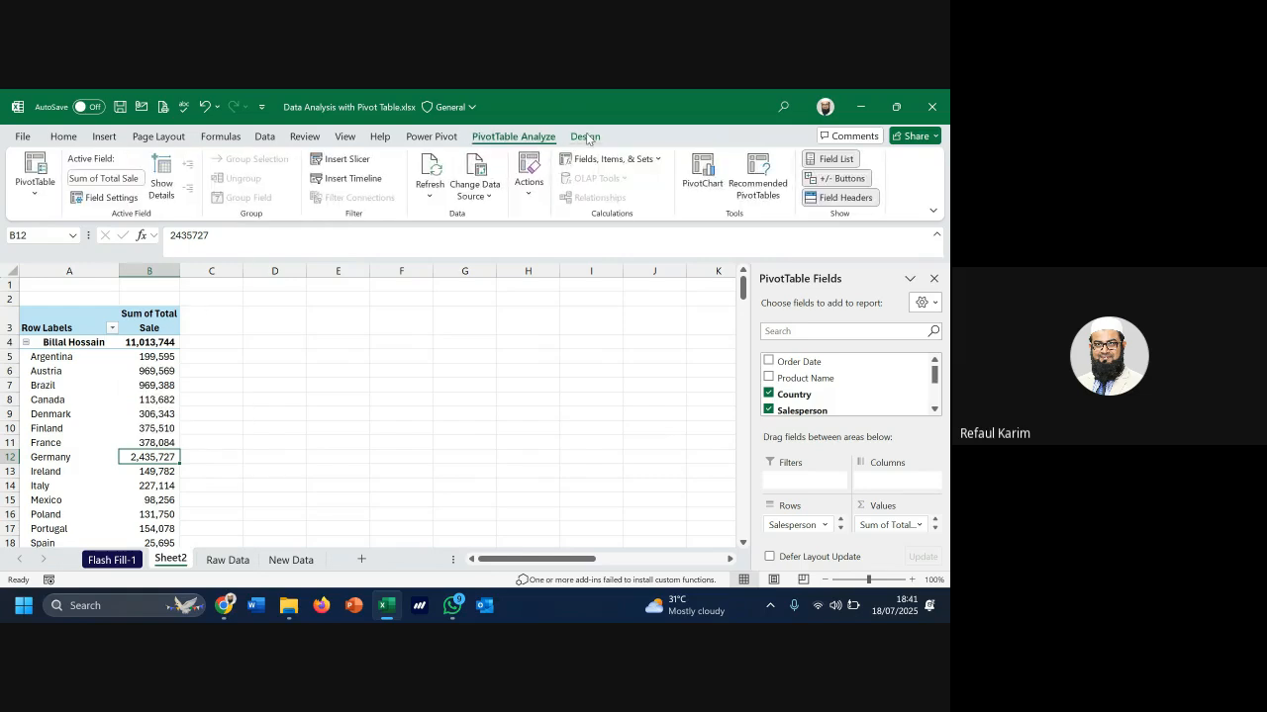
left_click(586, 139)
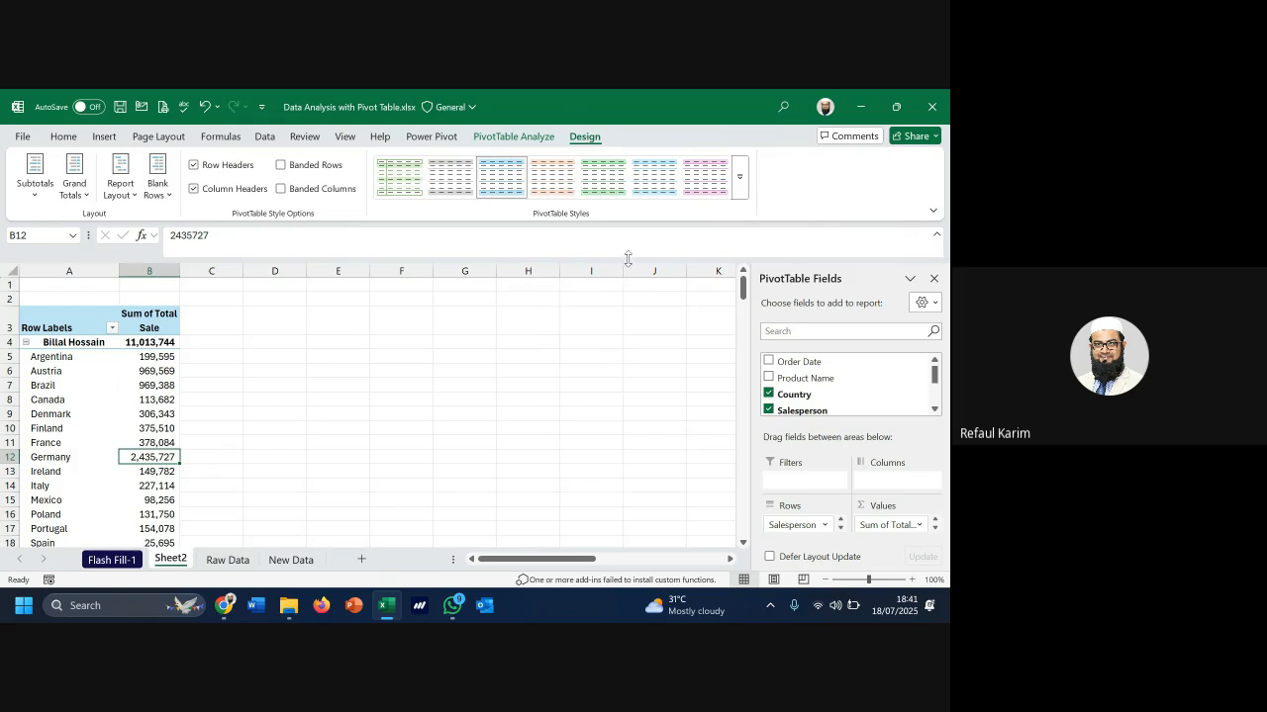
Expand the PivotTable Styles gallery and scroll down through Light and Medium to the Dark styles
left_click(744, 191)
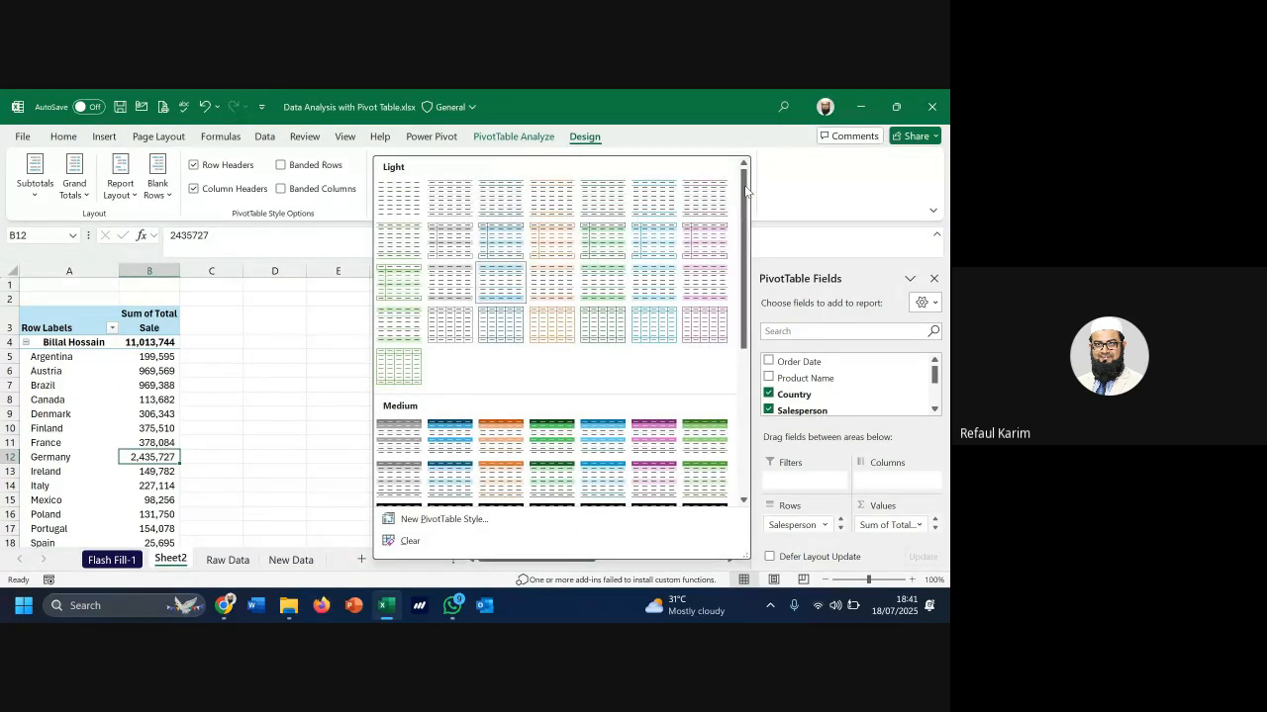
scroll(539, 371, "down", 5)
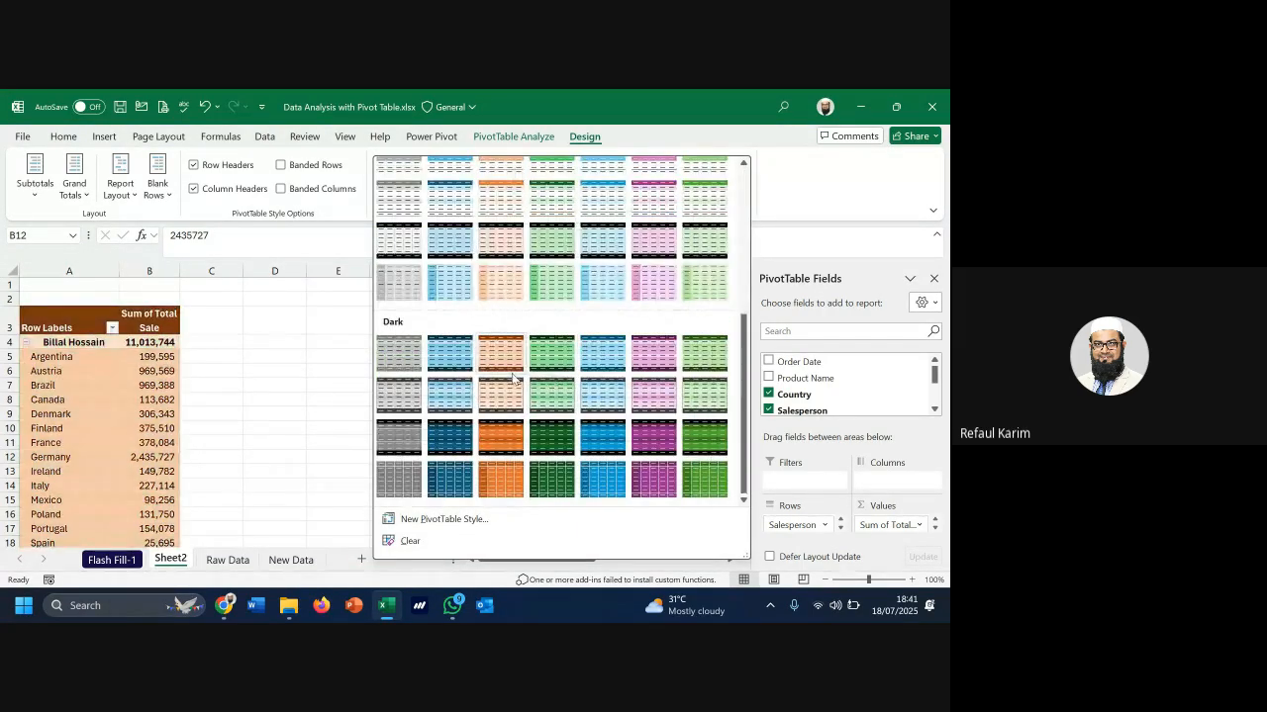
scroll(511, 376, "up", 8)
scroll(511, 376, "down", 7)
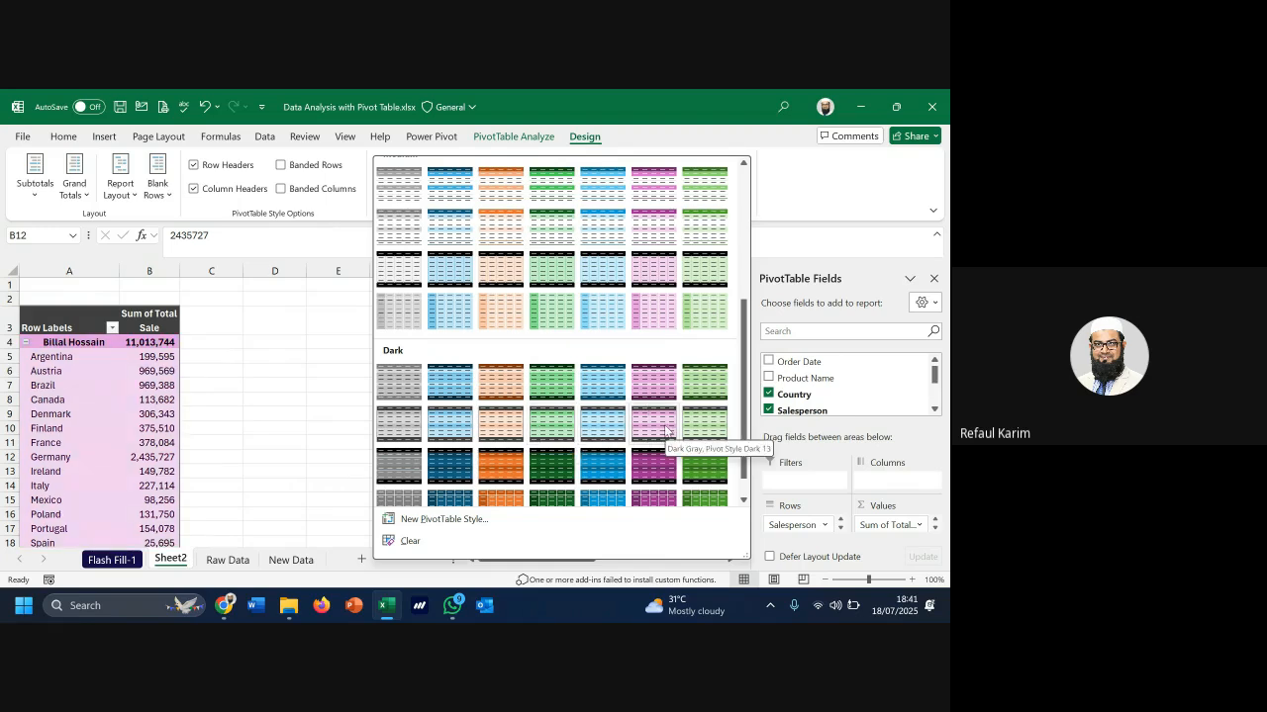
scroll(683, 435, "down", 1)
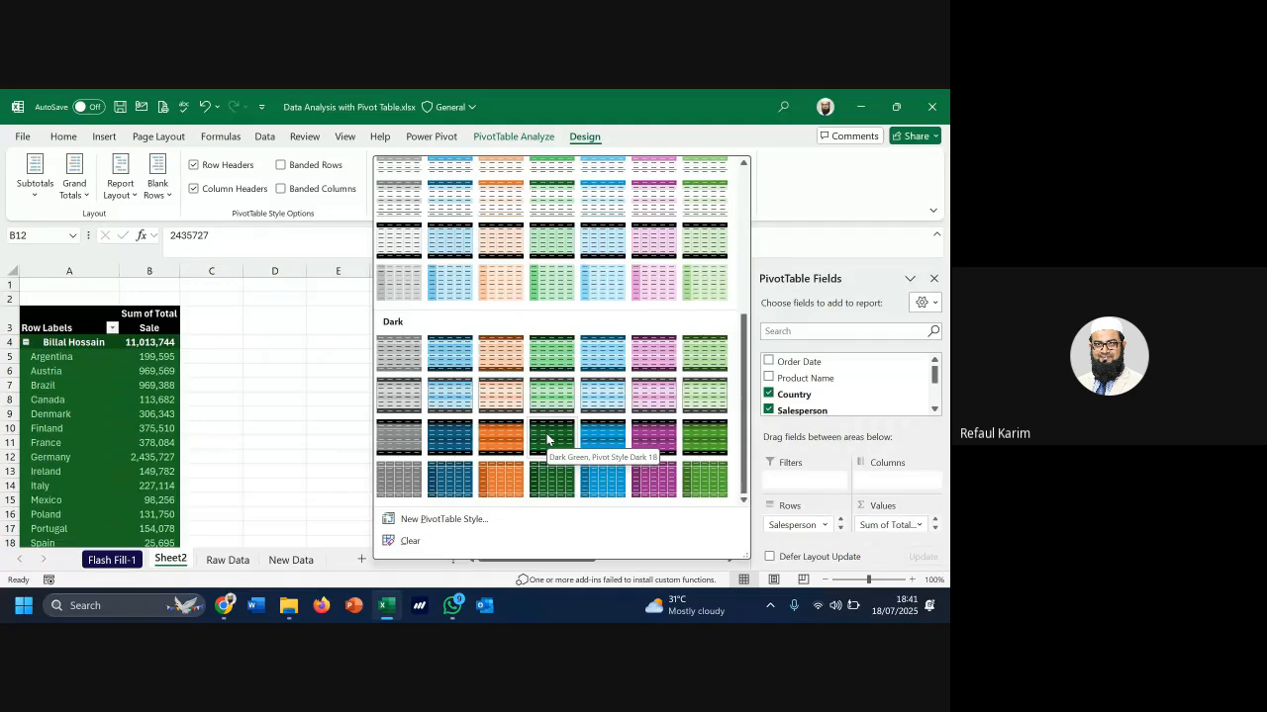
Start a New PivotTable Style and open its Format Cells settings, then cancel both without saving
left_click(468, 522)
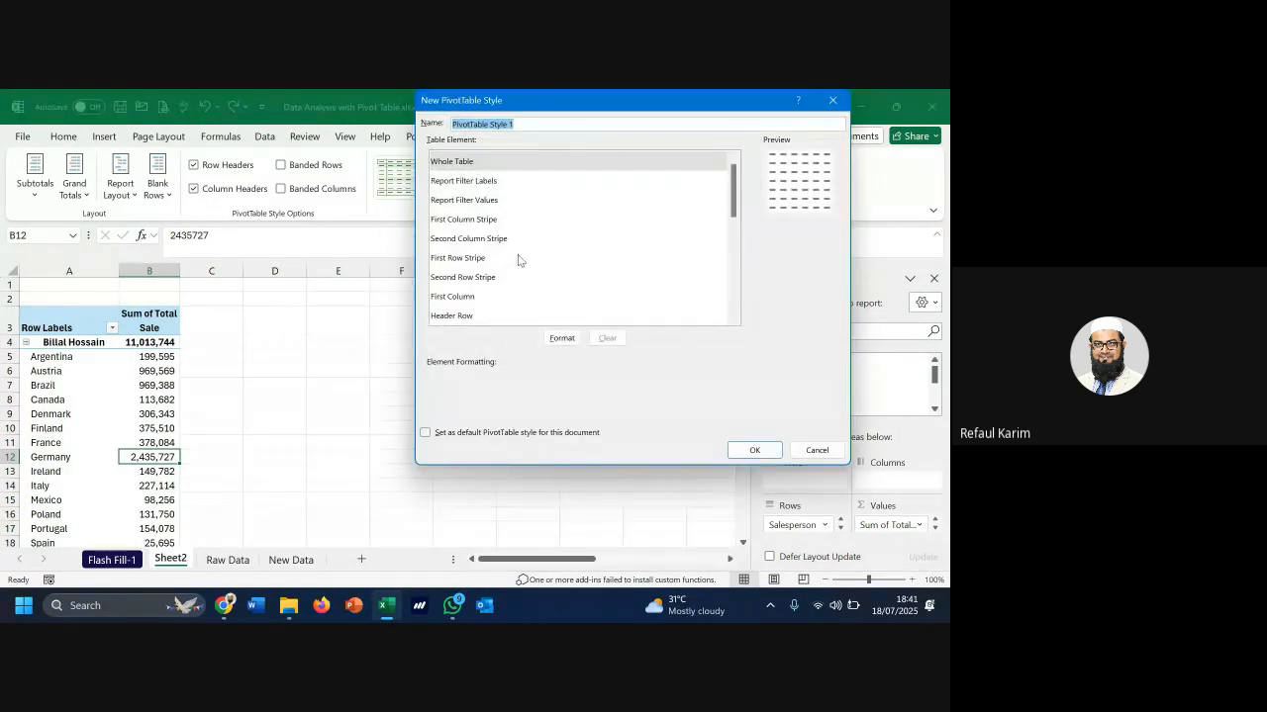
left_click(562, 339)
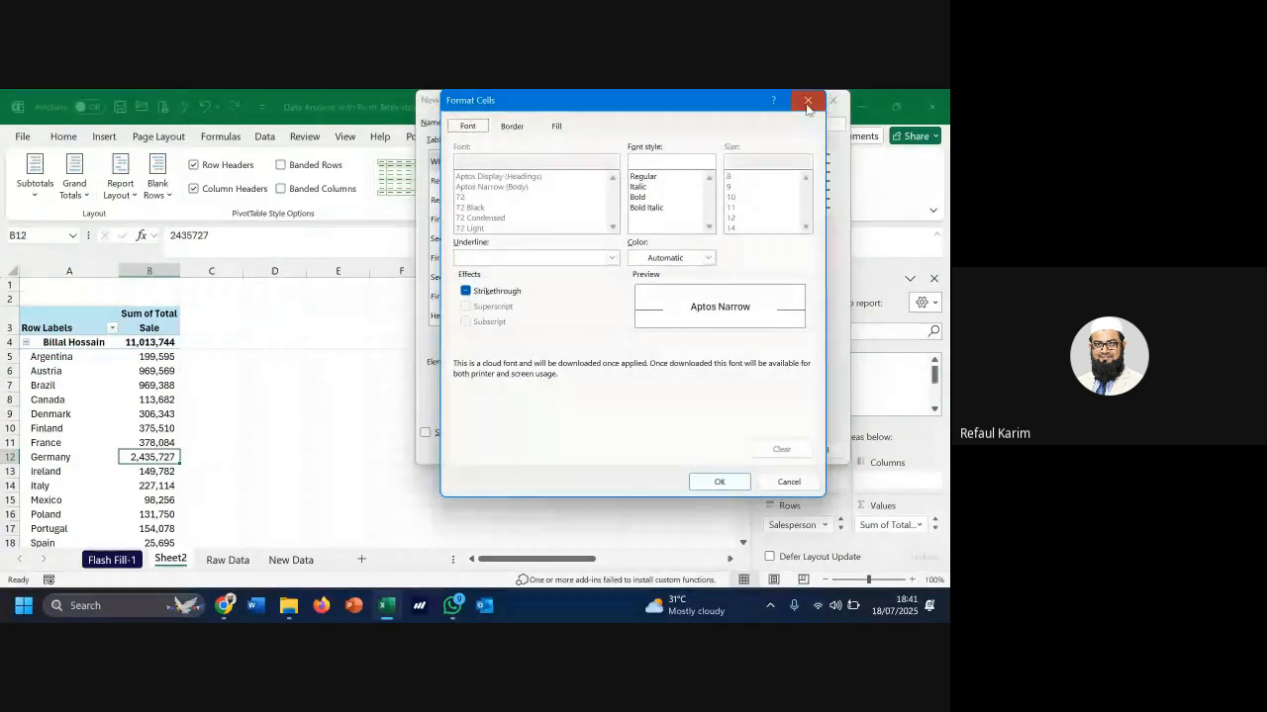
key("Escape")
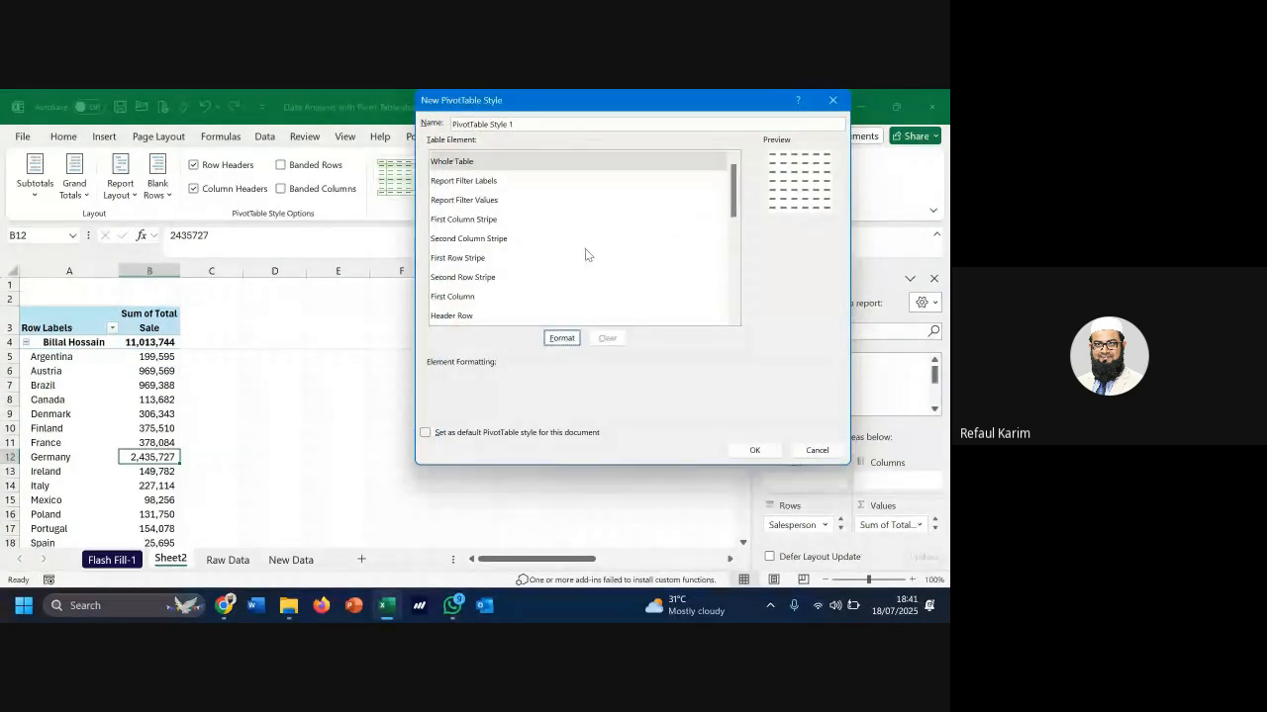
left_click(832, 100)
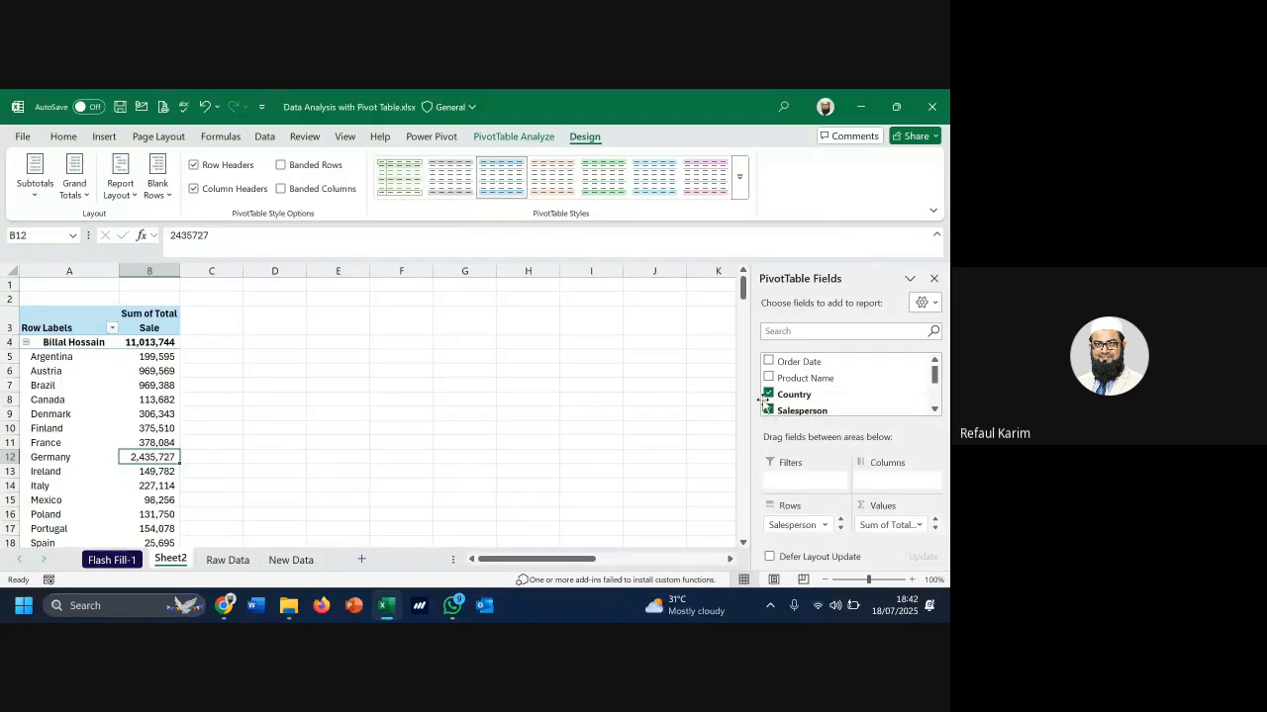
Put Salesperson in Columns and Country in Rows, giving a Grand Total column per country
left_click_drag(802, 524, 876, 479)
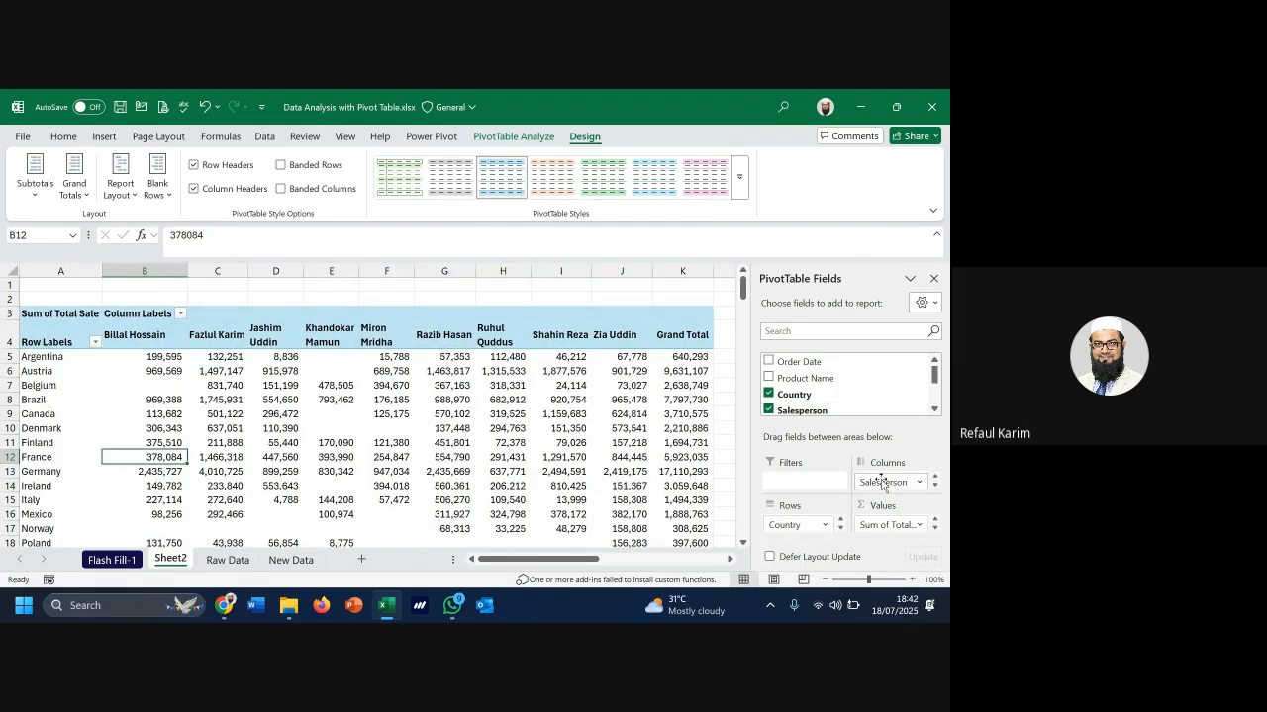
left_click(770, 395)
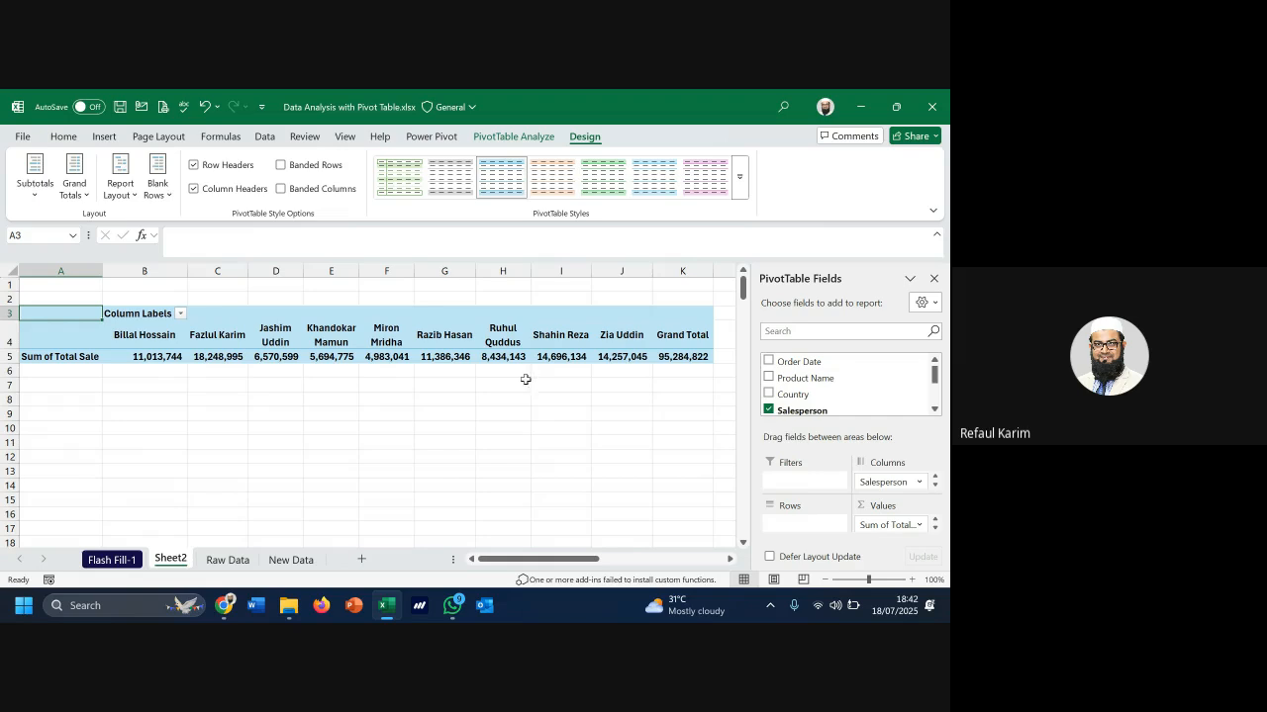
left_click_drag(879, 482, 806, 524)
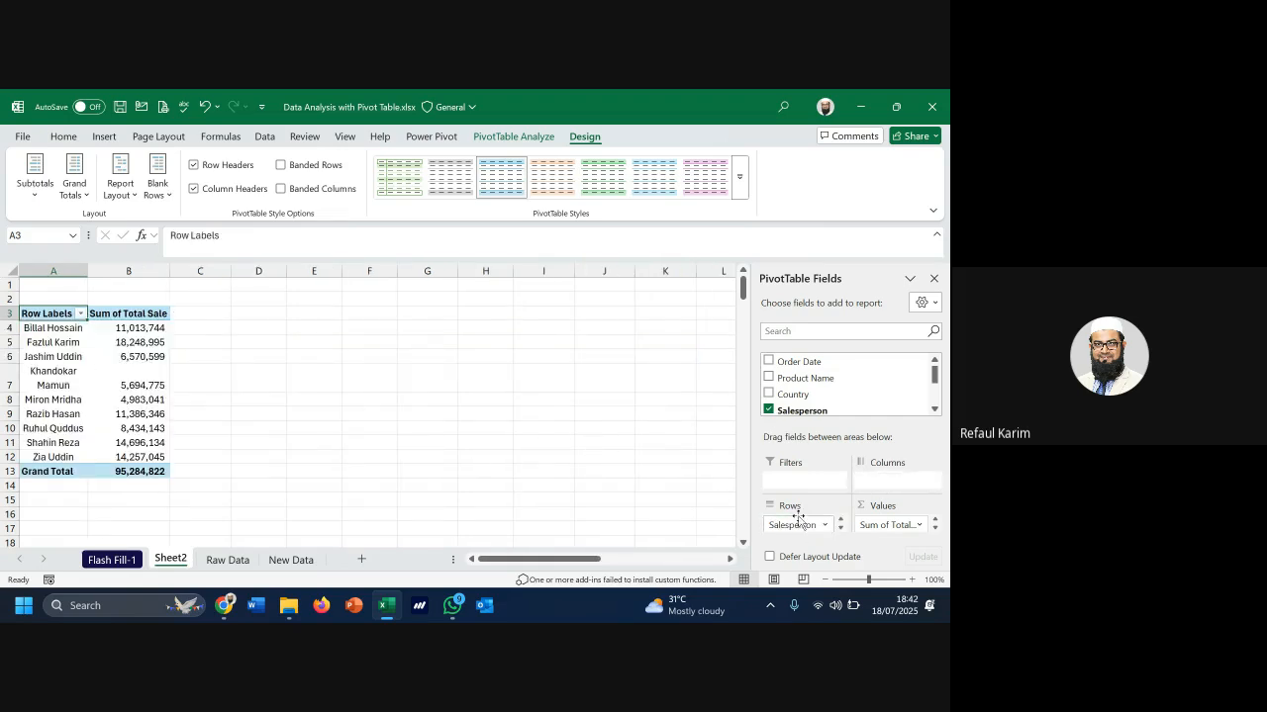
left_click_drag(799, 525, 875, 482)
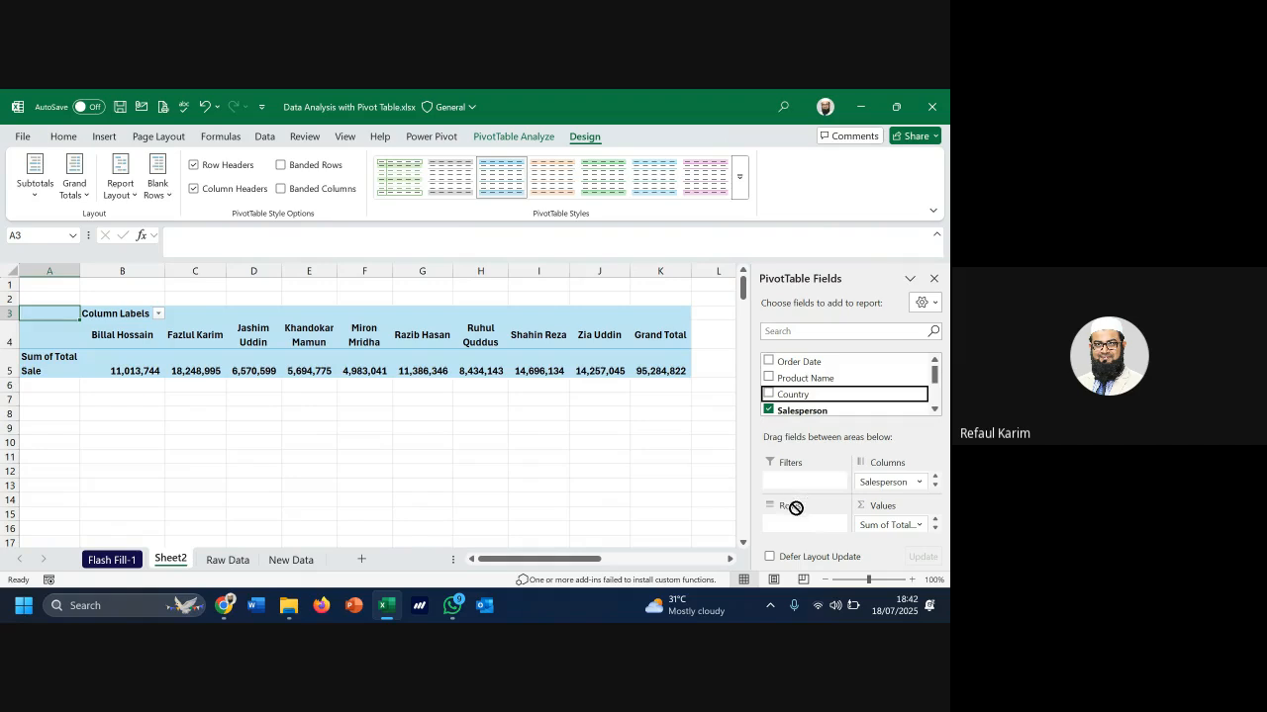
left_click_drag(801, 528, 801, 525)
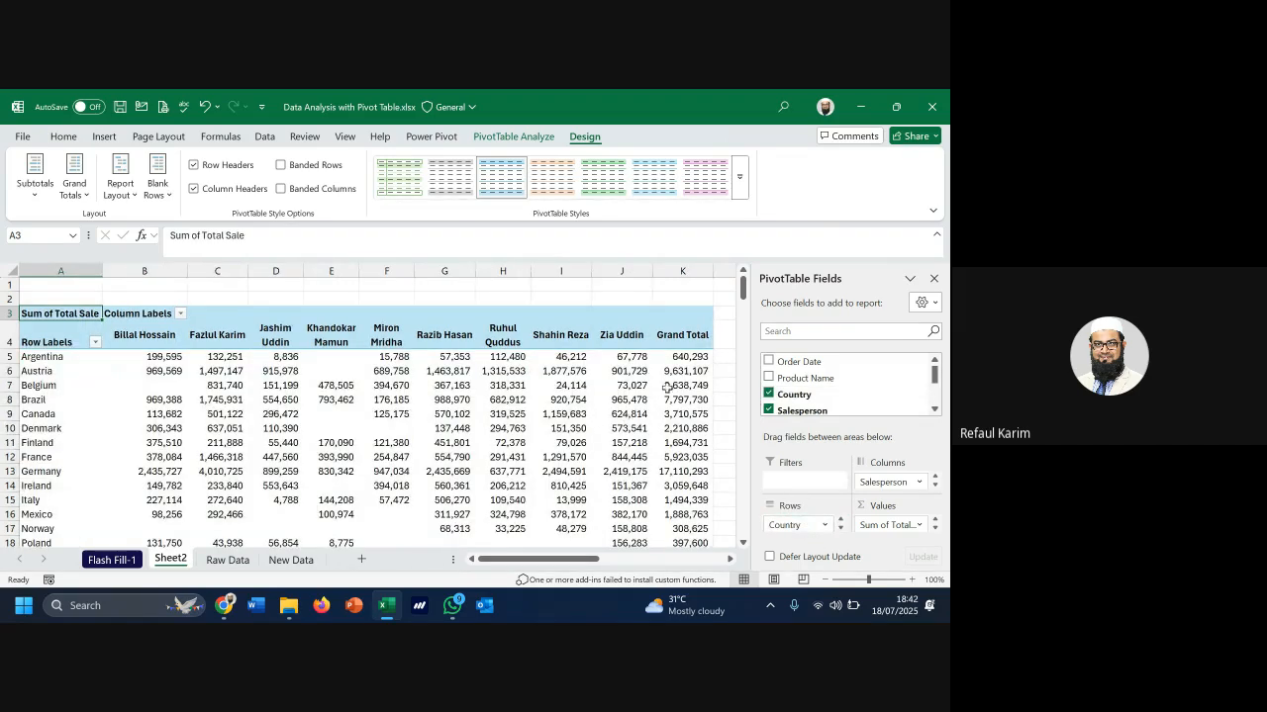
left_click(683, 272)
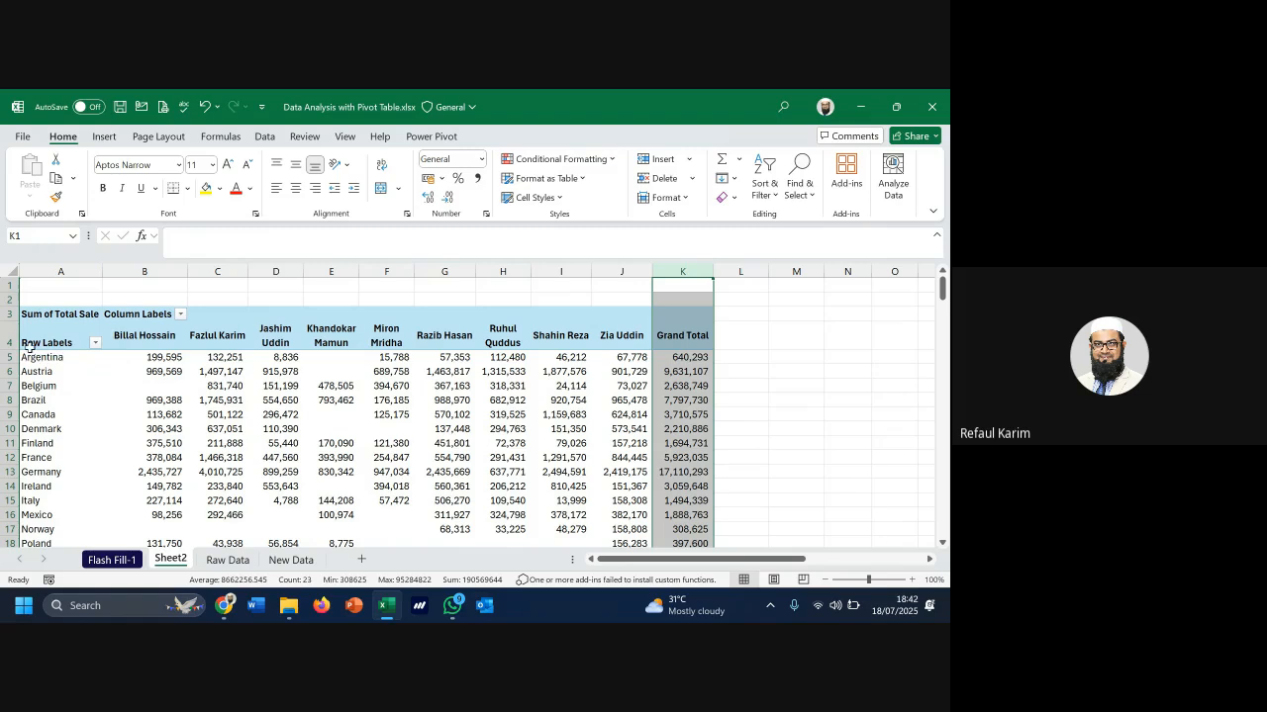
left_click_drag(691, 348, 687, 498)
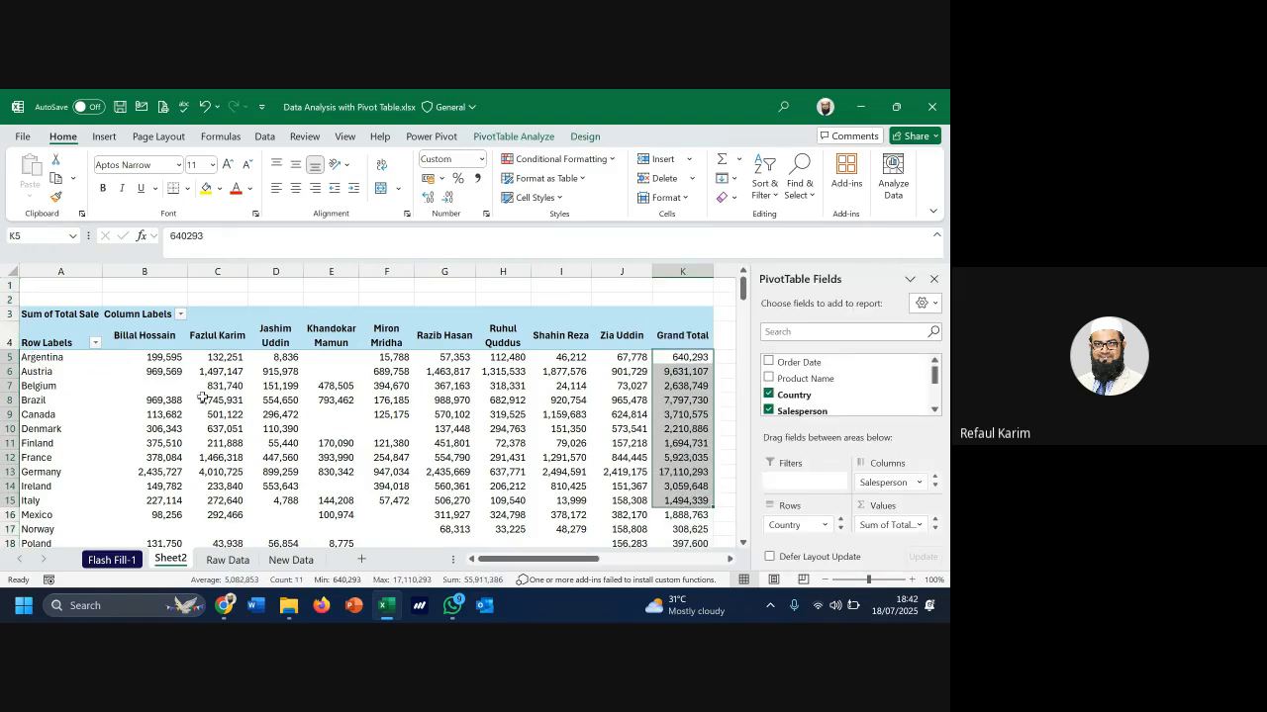
left_click_drag(174, 400, 615, 402)
left_click(683, 404)
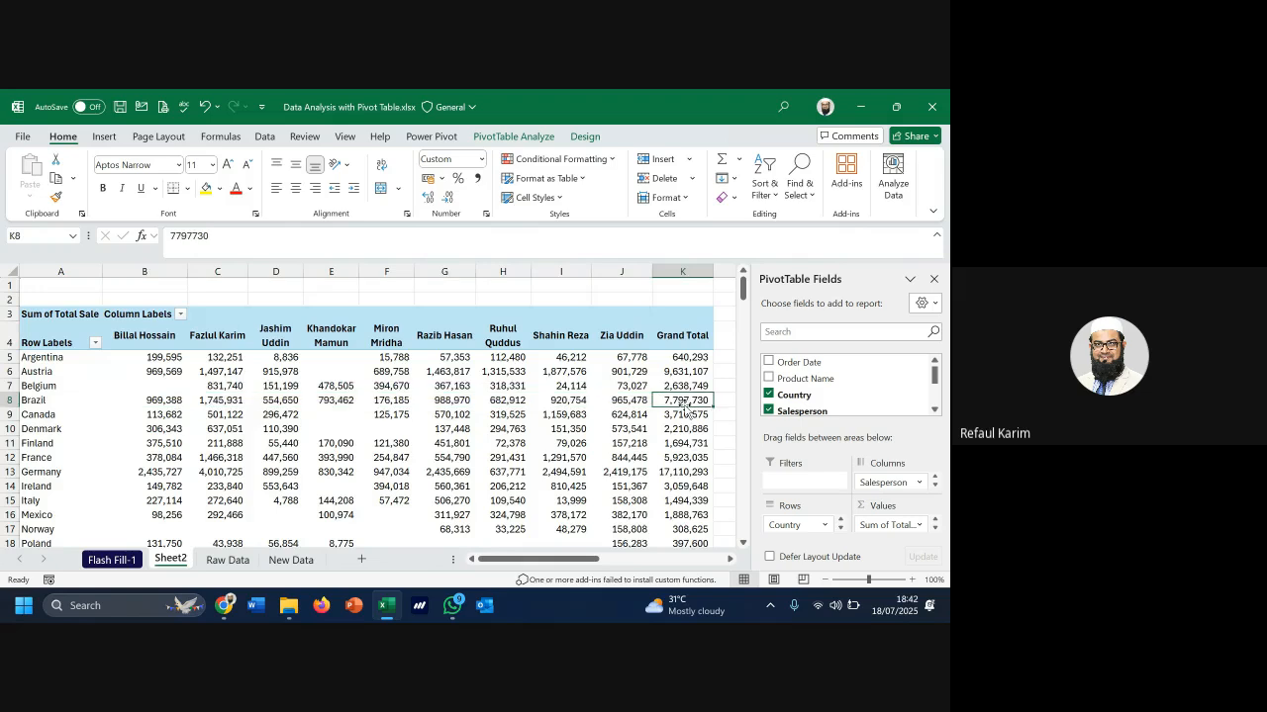
scroll(611, 421, "down", 5)
left_click(170, 445)
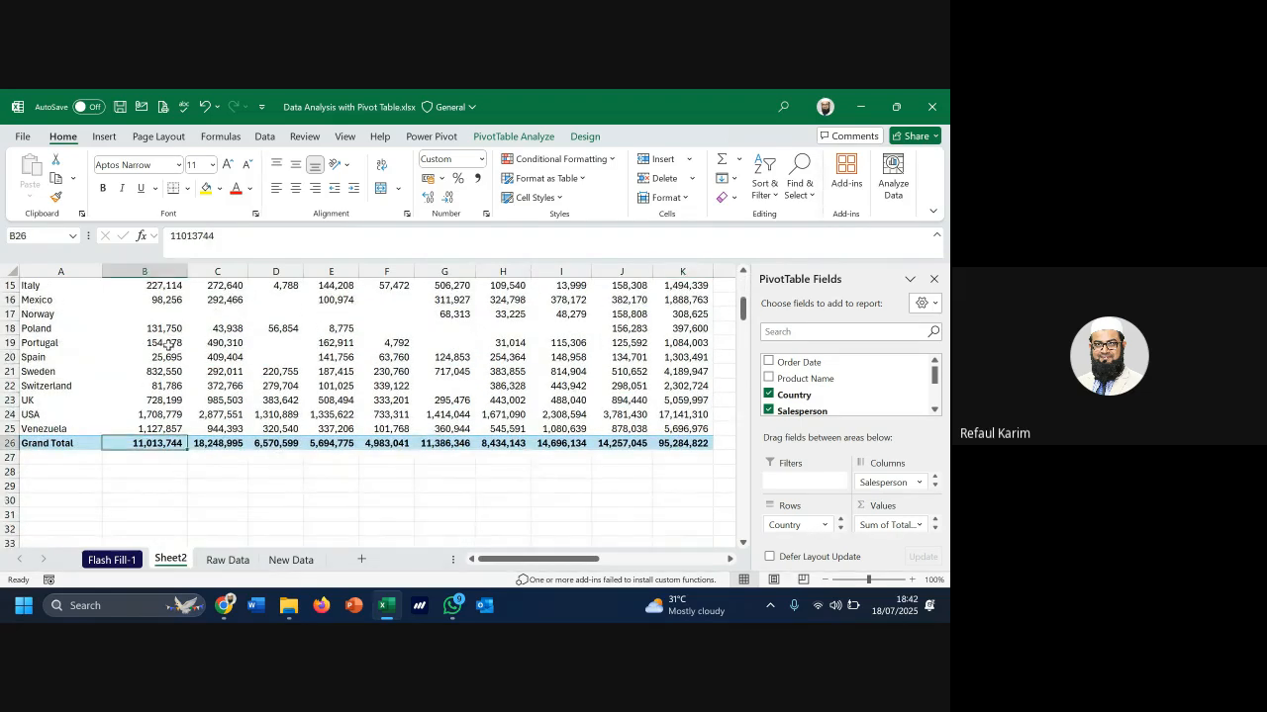
left_click_drag(170, 445, 526, 444)
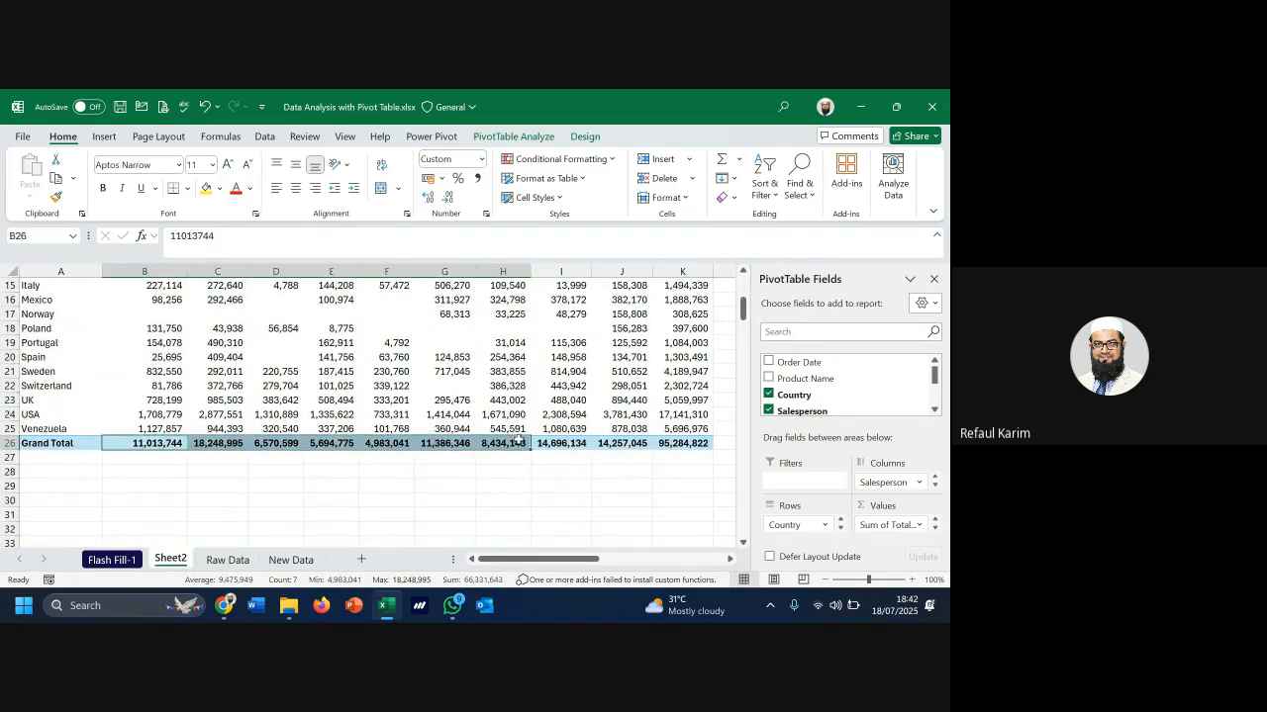
scroll(520, 441, "up", 5)
scroll(520, 436, "up", 1)
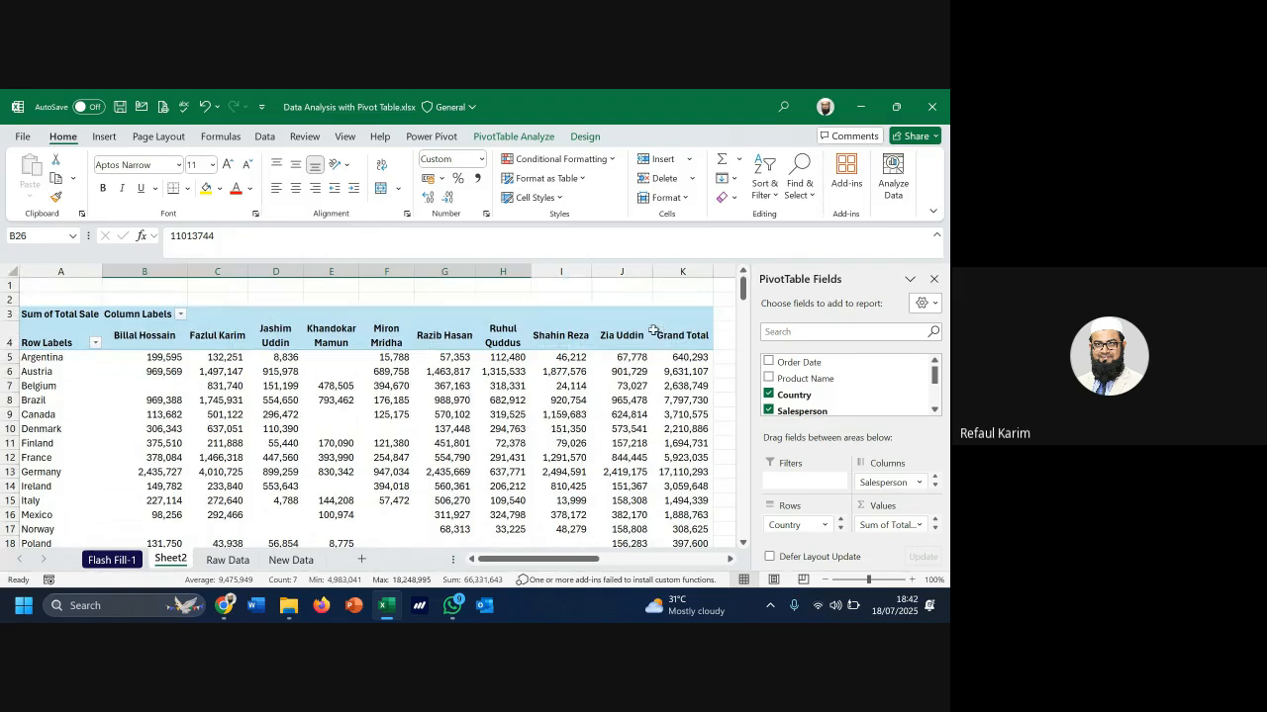
left_click_drag(671, 374, 675, 447)
scroll(674, 447, "down", 5)
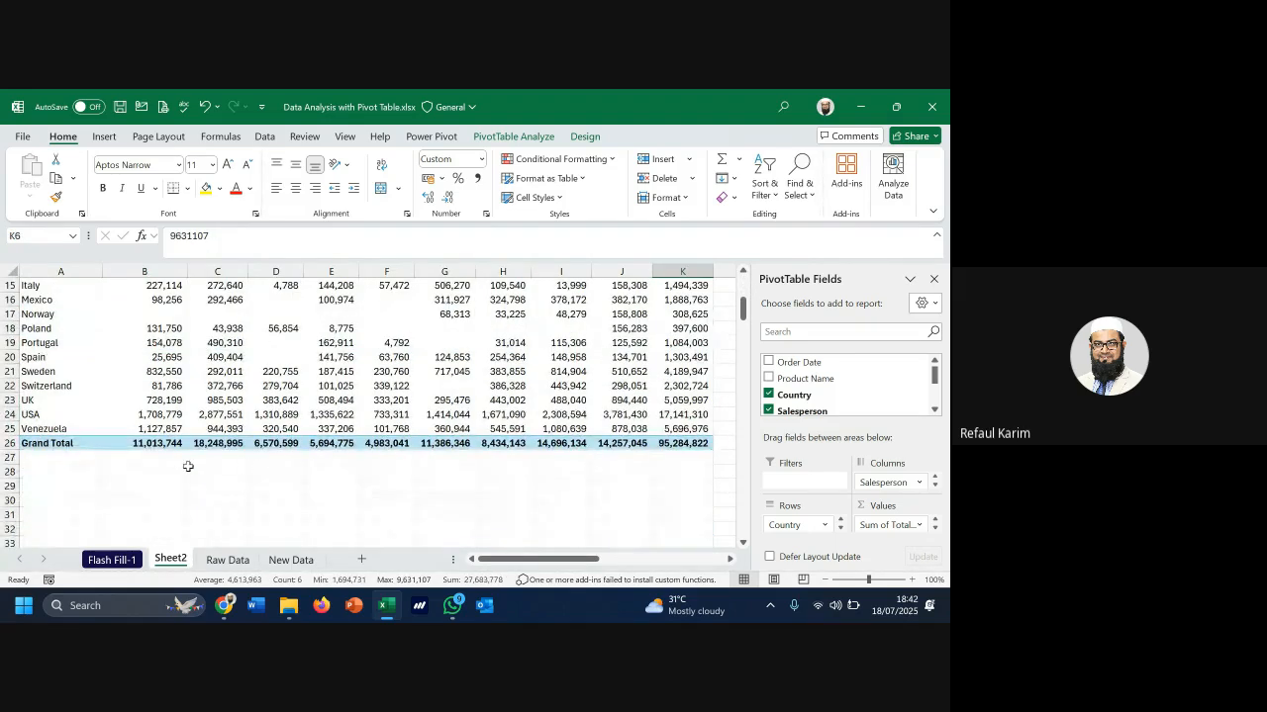
left_click_drag(166, 443, 300, 436)
scroll(426, 414, "up", 3)
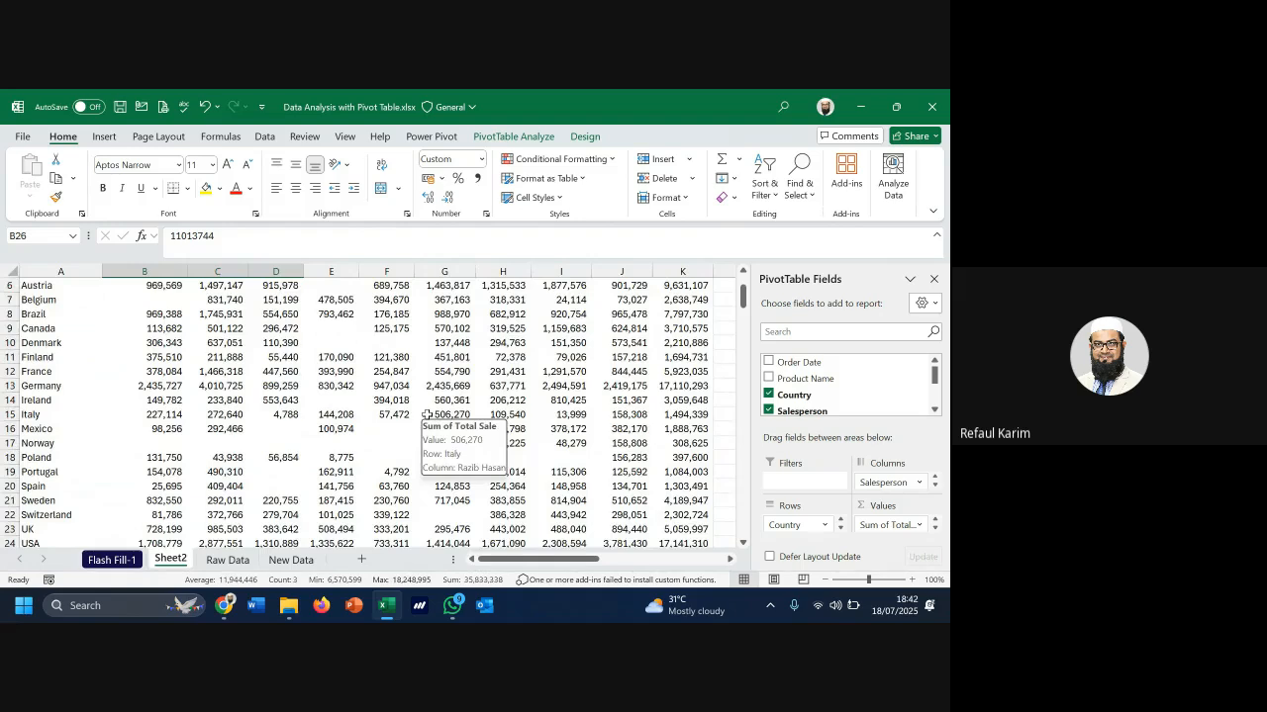
scroll(426, 415, "down", 2)
scroll(427, 414, "up", 3)
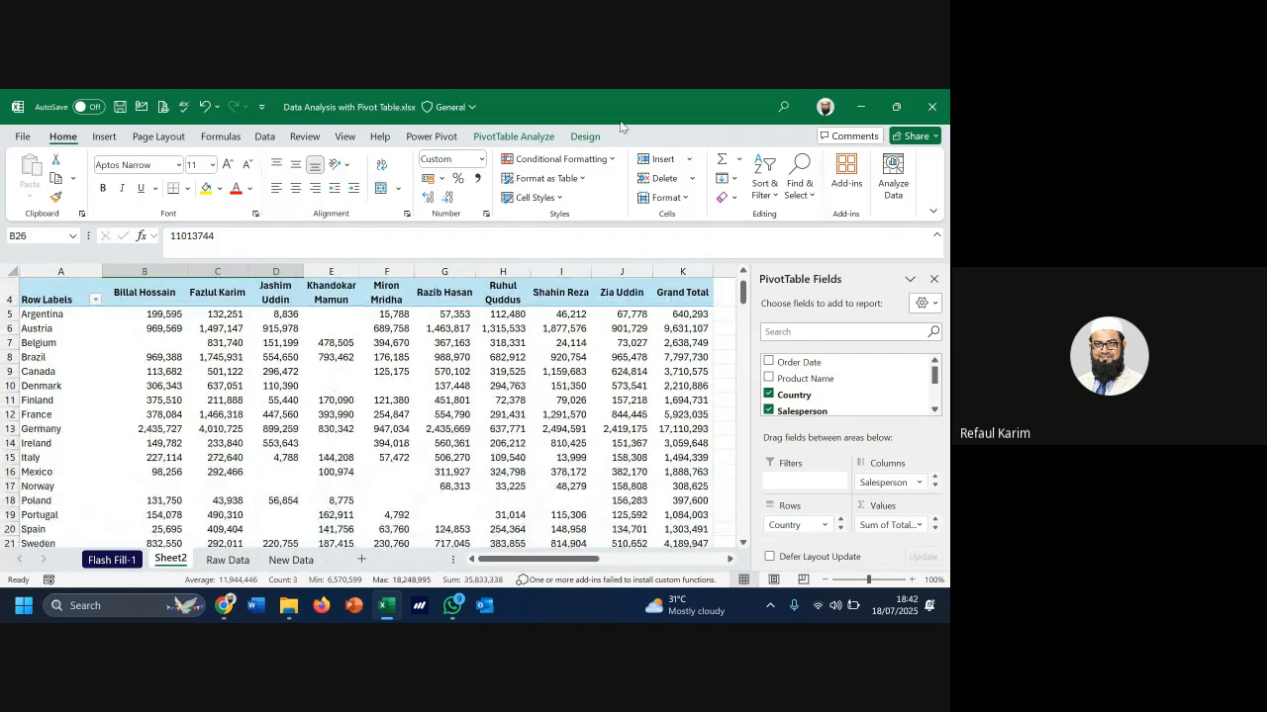
Turn grand totals off for rows and columns, leaving column K and row 26 empty
left_click(583, 137)
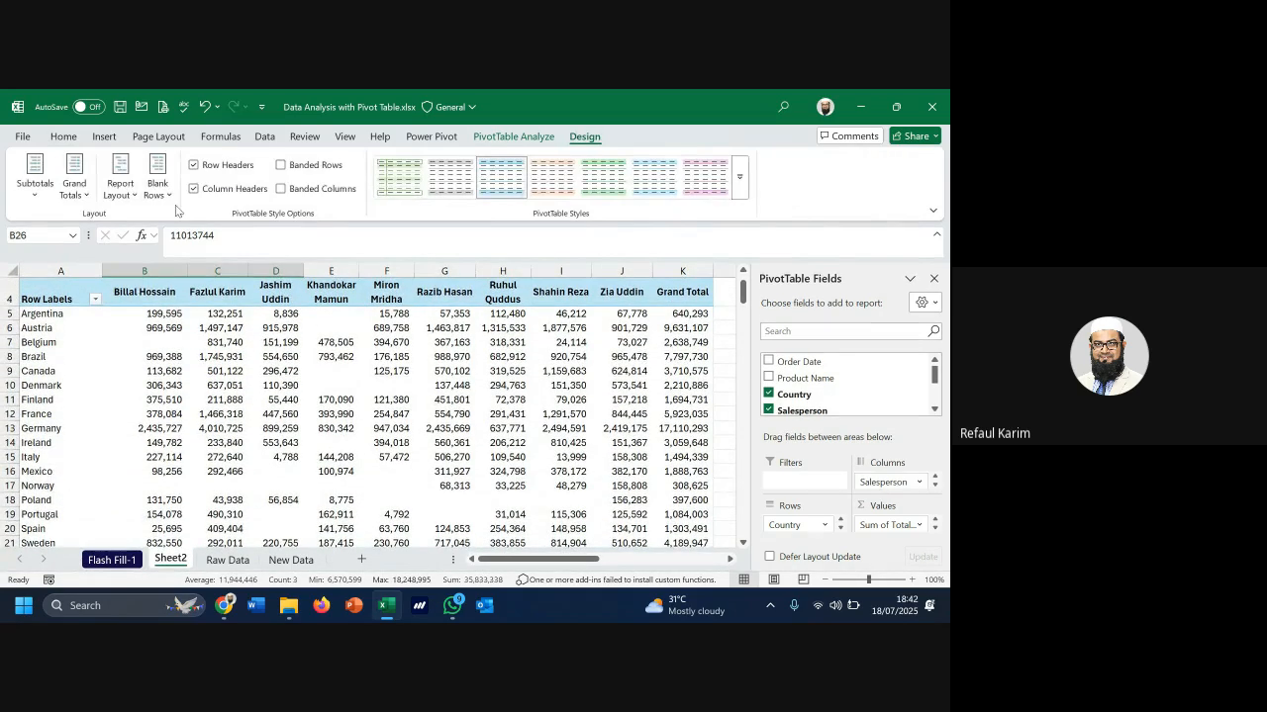
left_click(71, 193)
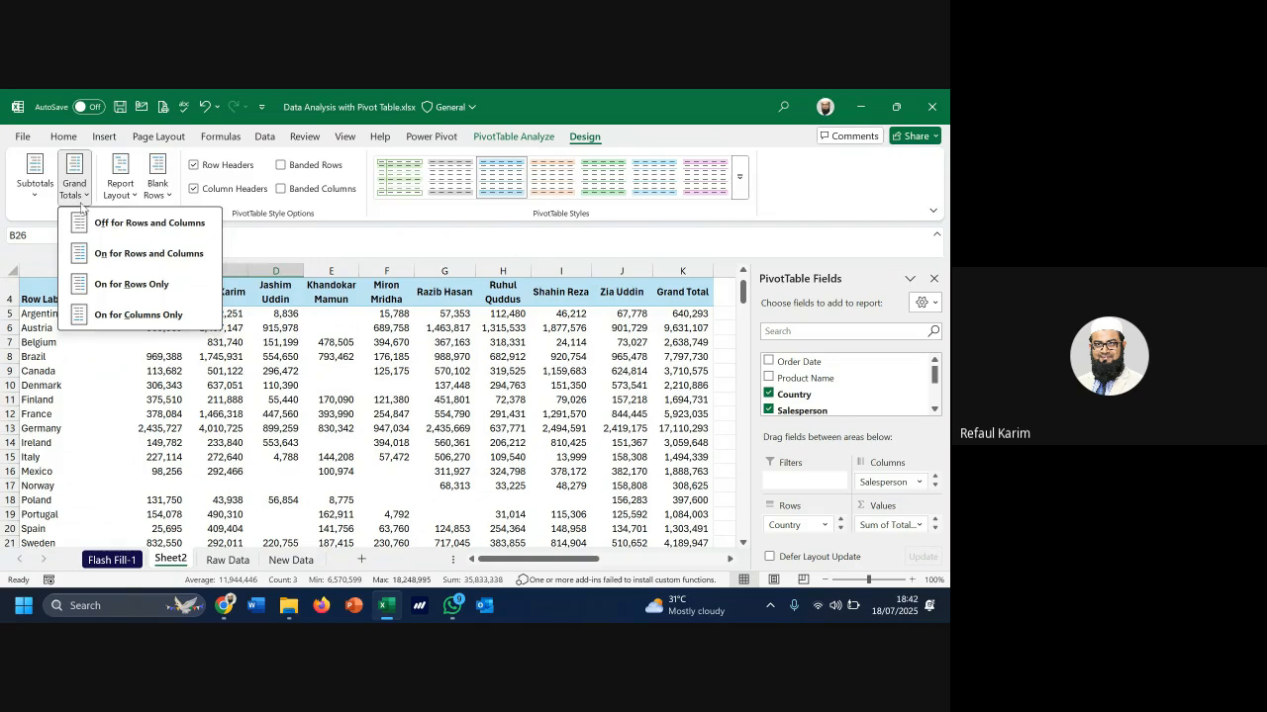
left_click(150, 229)
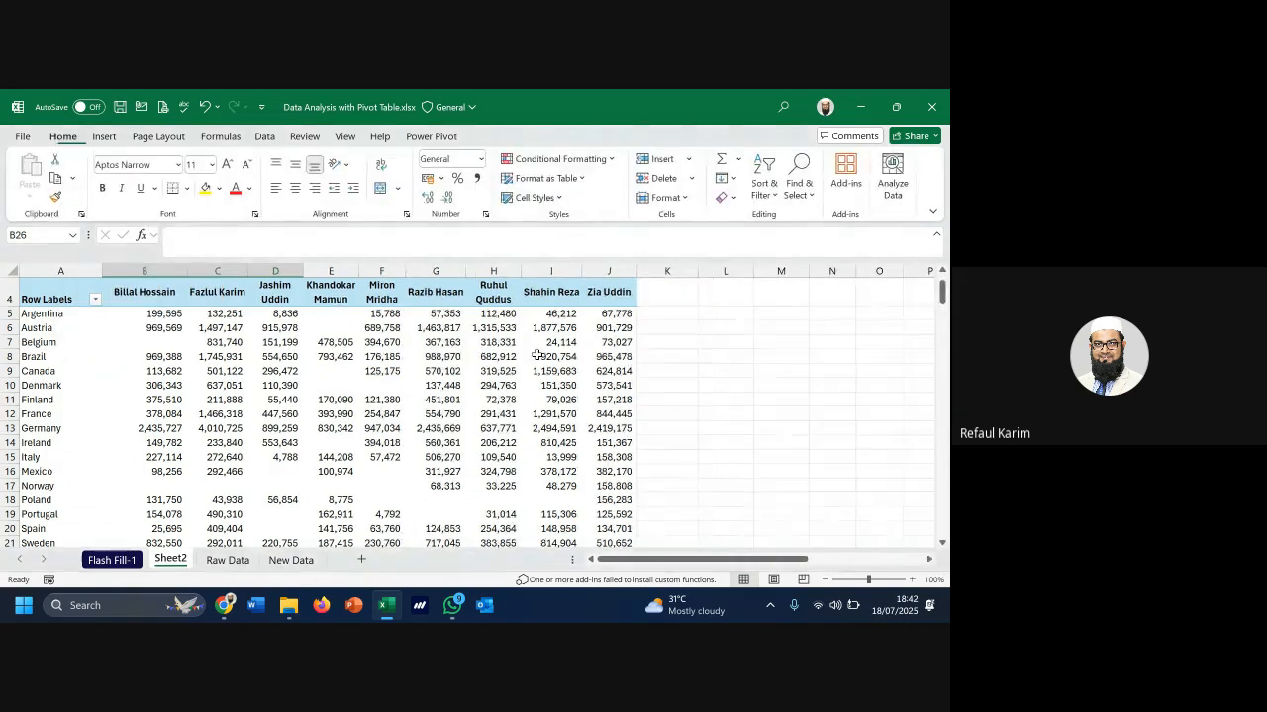
left_click(650, 272)
scroll(650, 297, "down", 4)
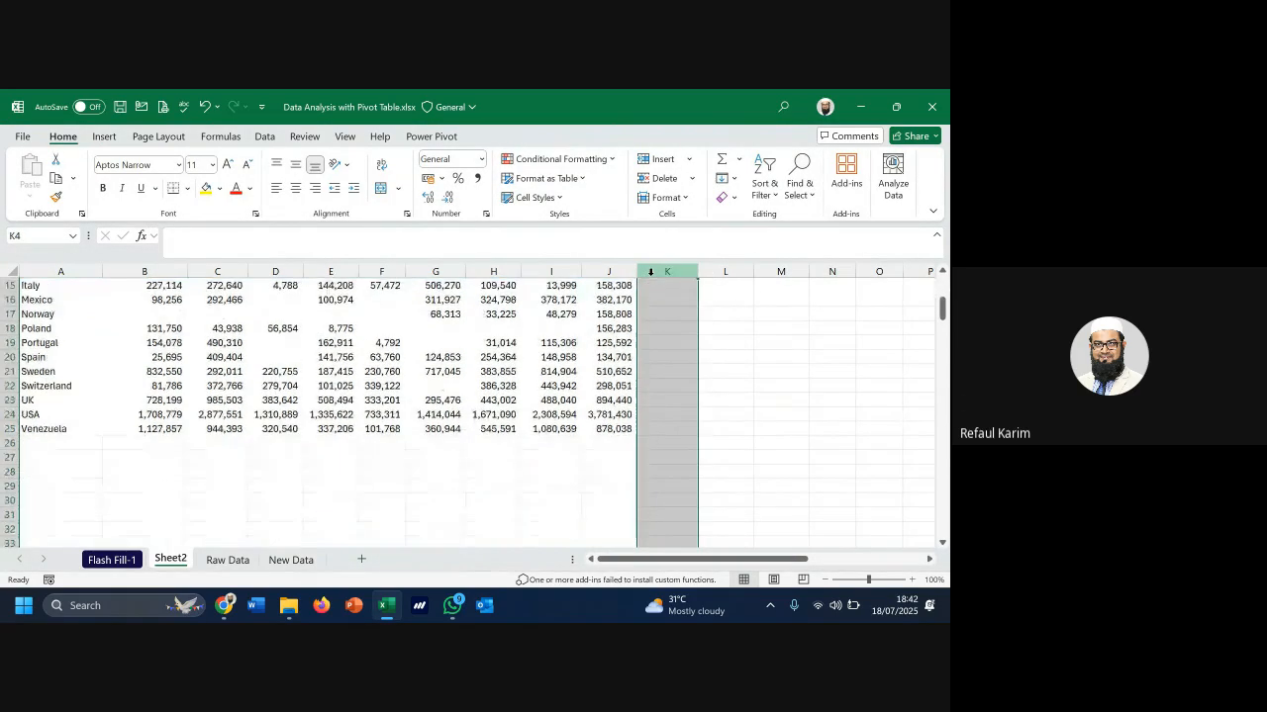
left_click(10, 442)
scroll(257, 356, "up", 4)
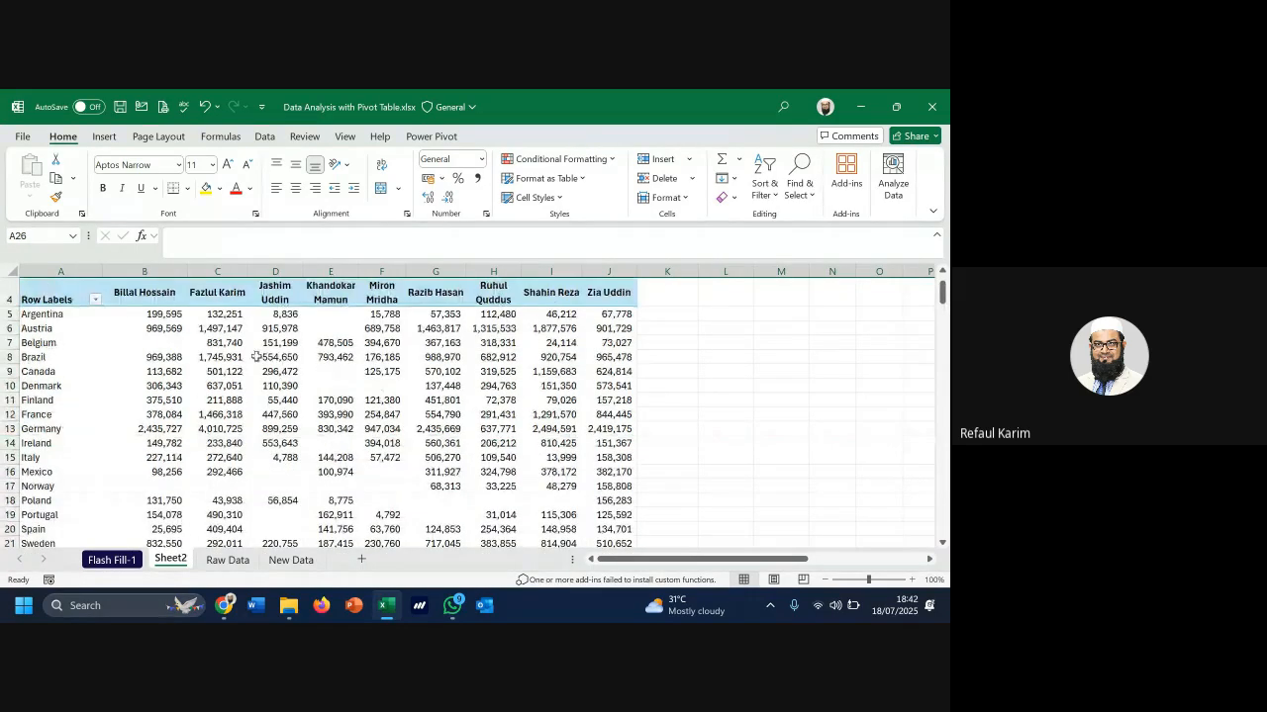
Turn grand totals on for rows only and check the country grand totals
left_click(432, 373)
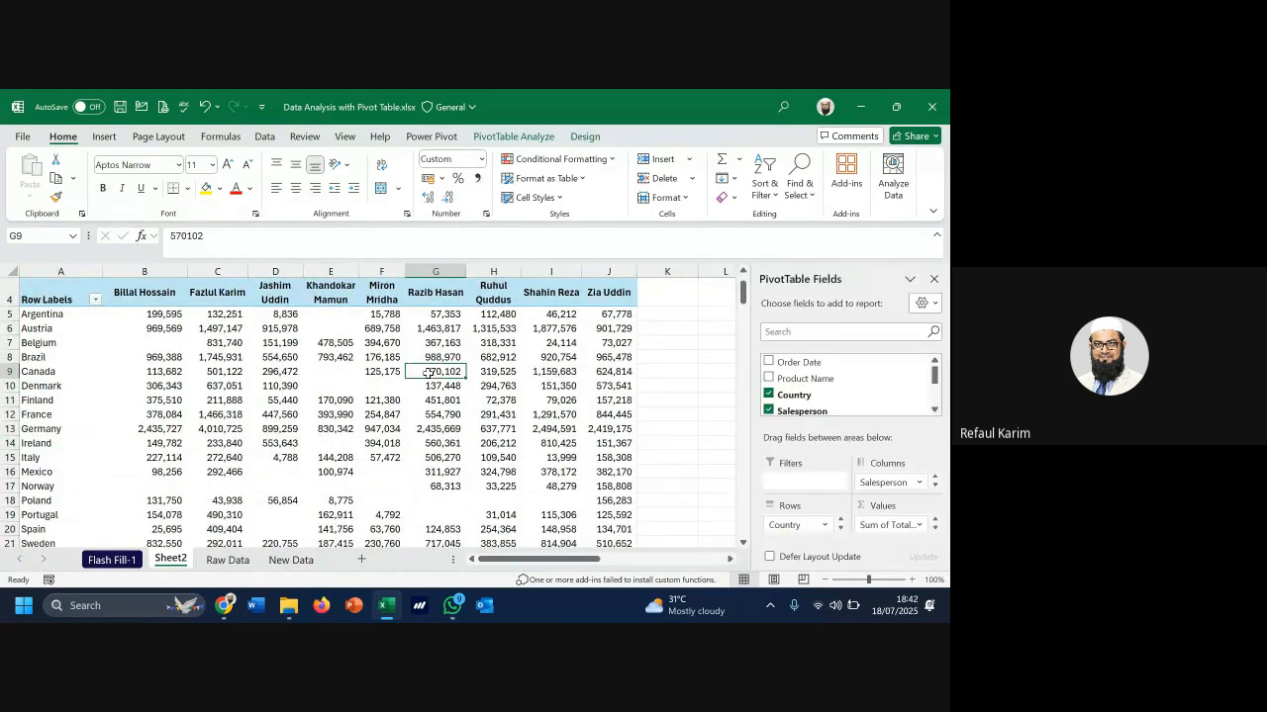
left_click(584, 137)
left_click(121, 188)
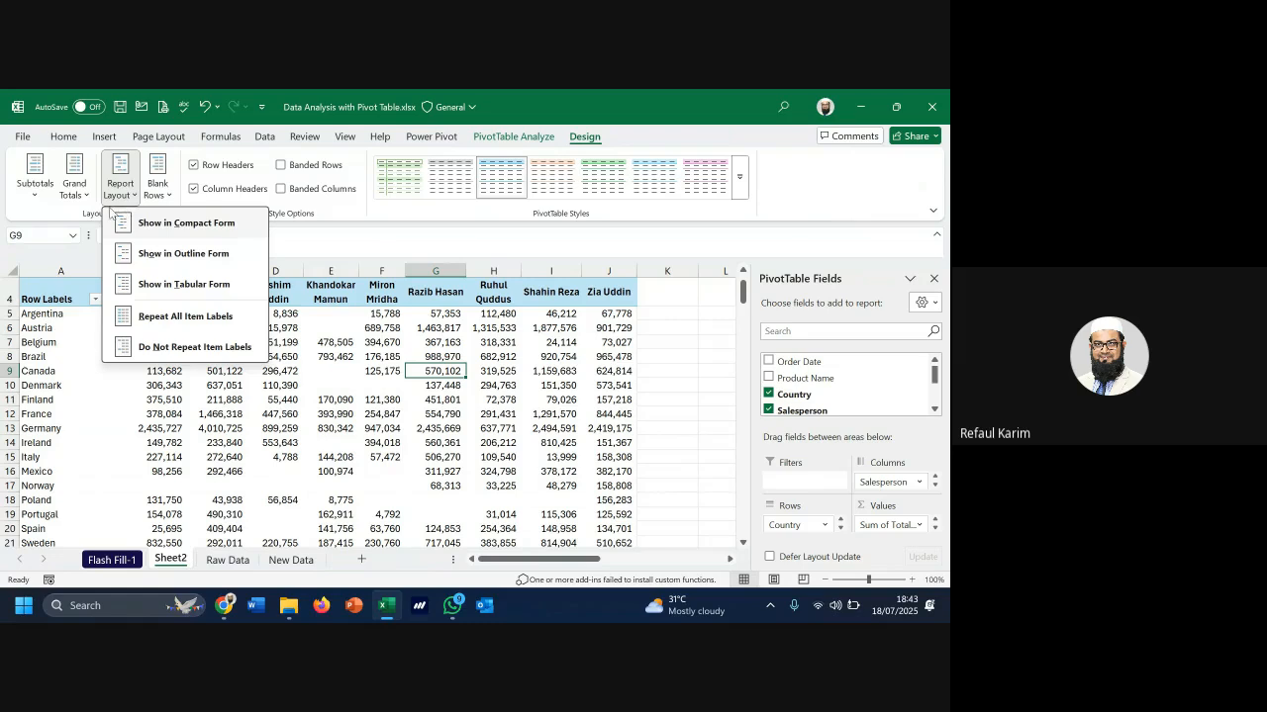
left_click(75, 188)
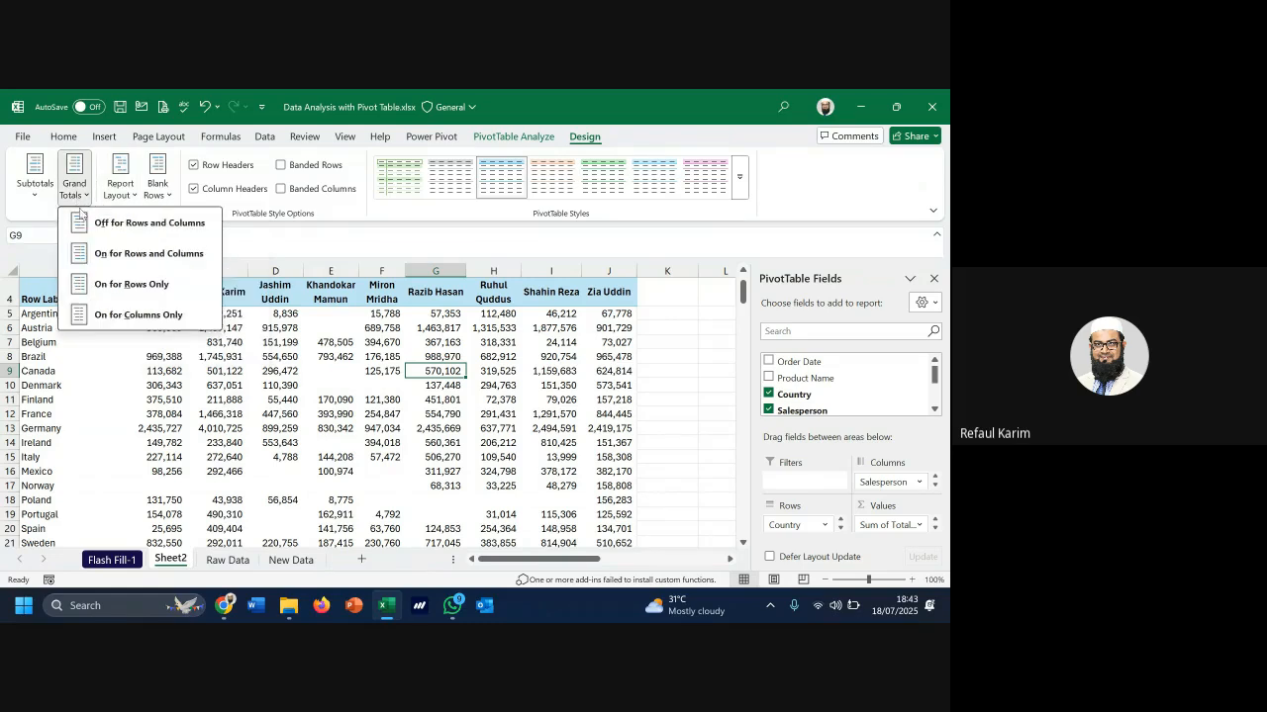
left_click(142, 289)
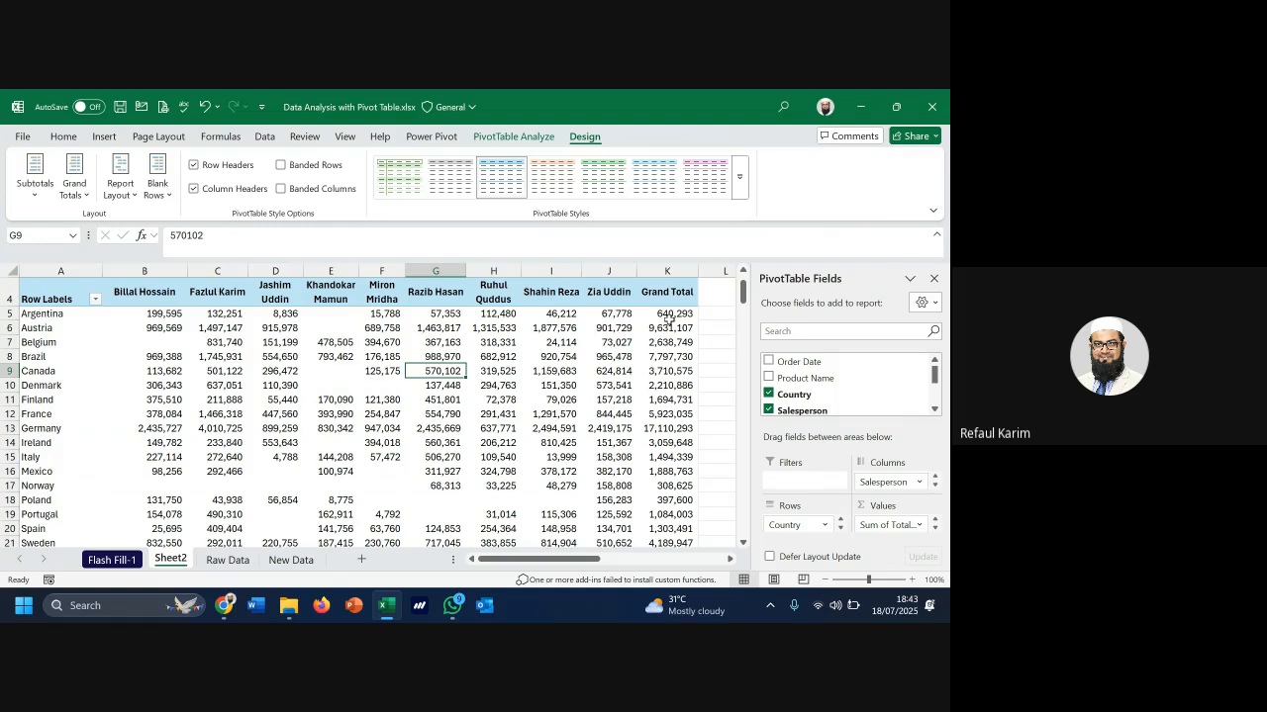
left_click_drag(668, 314, 668, 415)
scroll(640, 411, "down", 4)
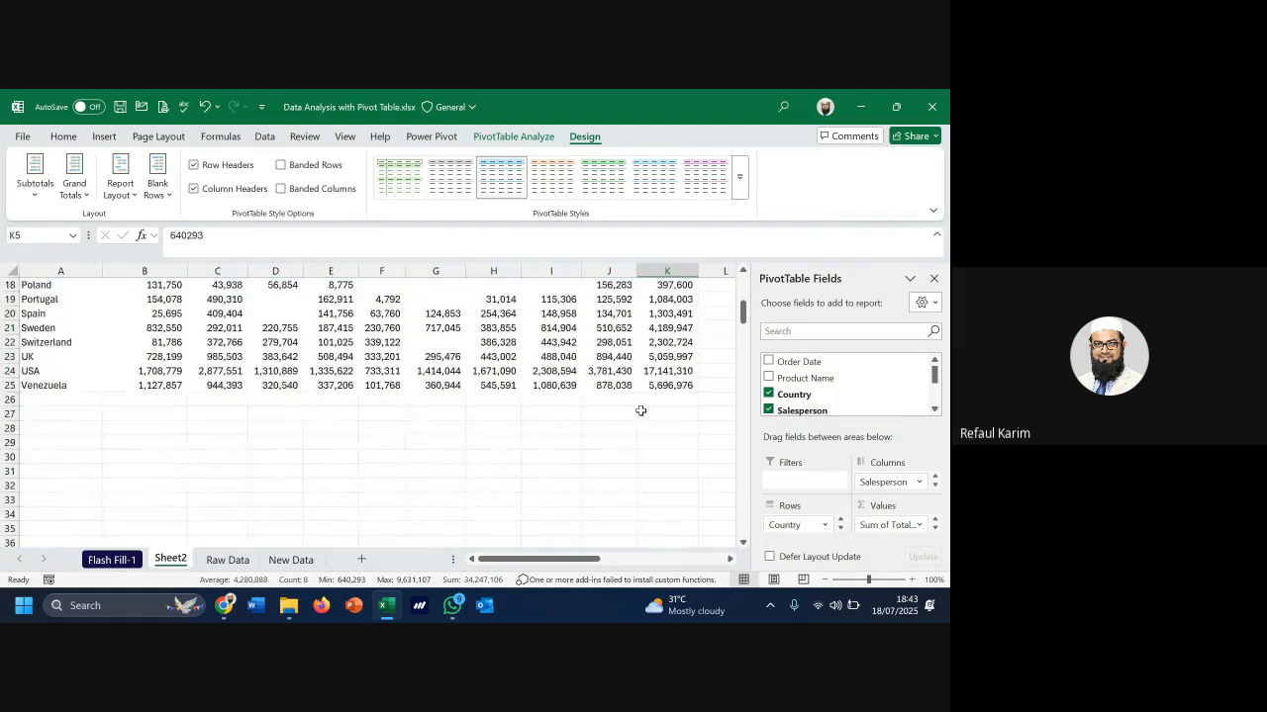
left_click_drag(312, 398, 528, 403)
Switch grand totals to columns only and check the new Grand Total row
left_click(493, 356)
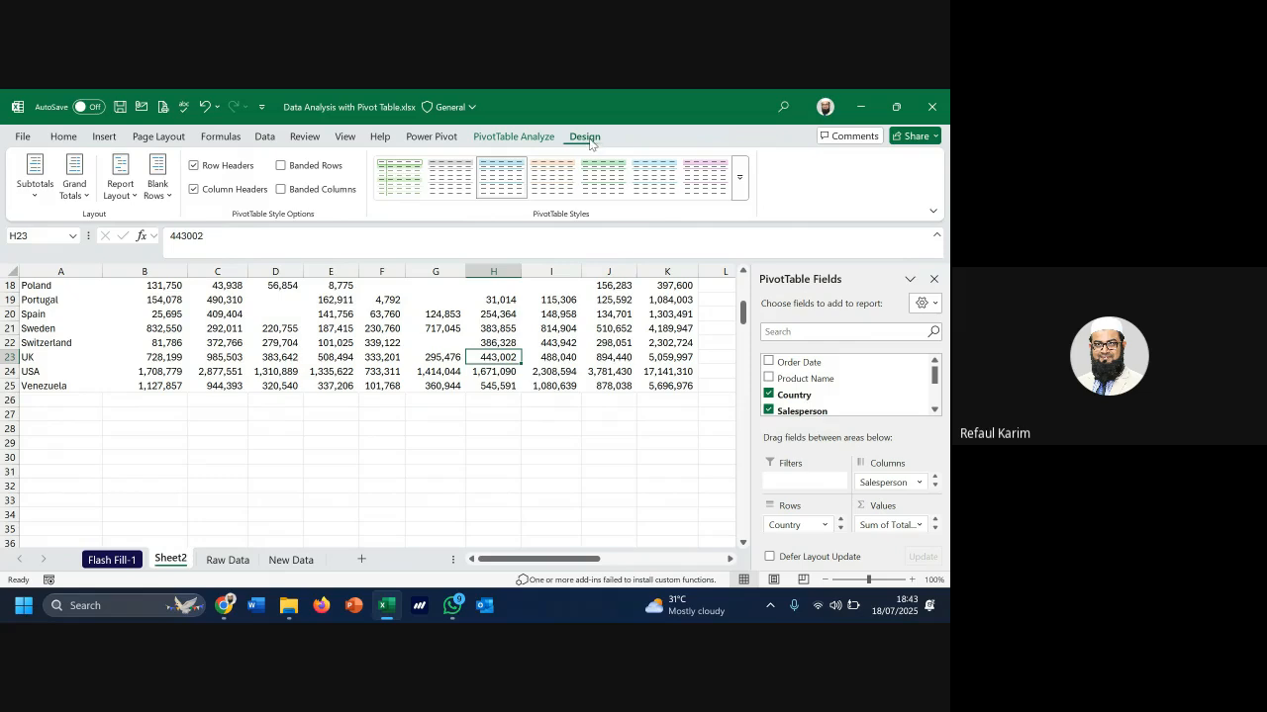
left_click(74, 186)
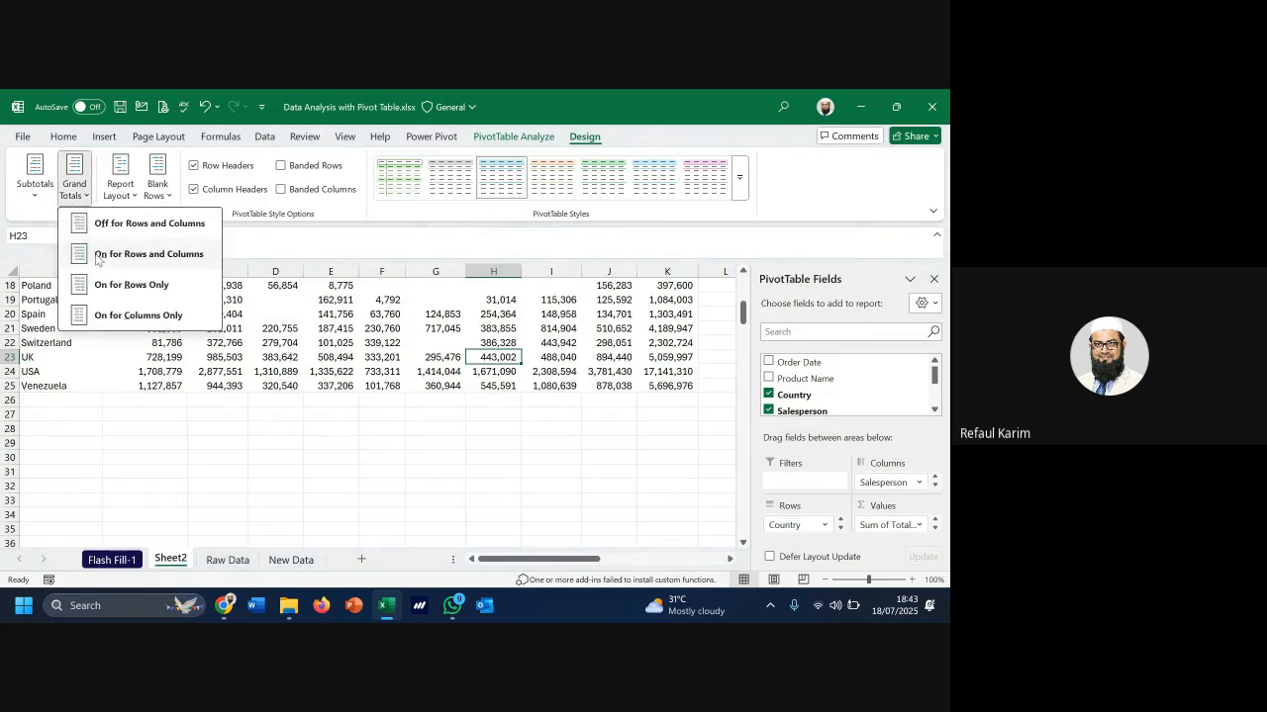
left_click(144, 315)
left_click_drag(164, 401, 421, 404)
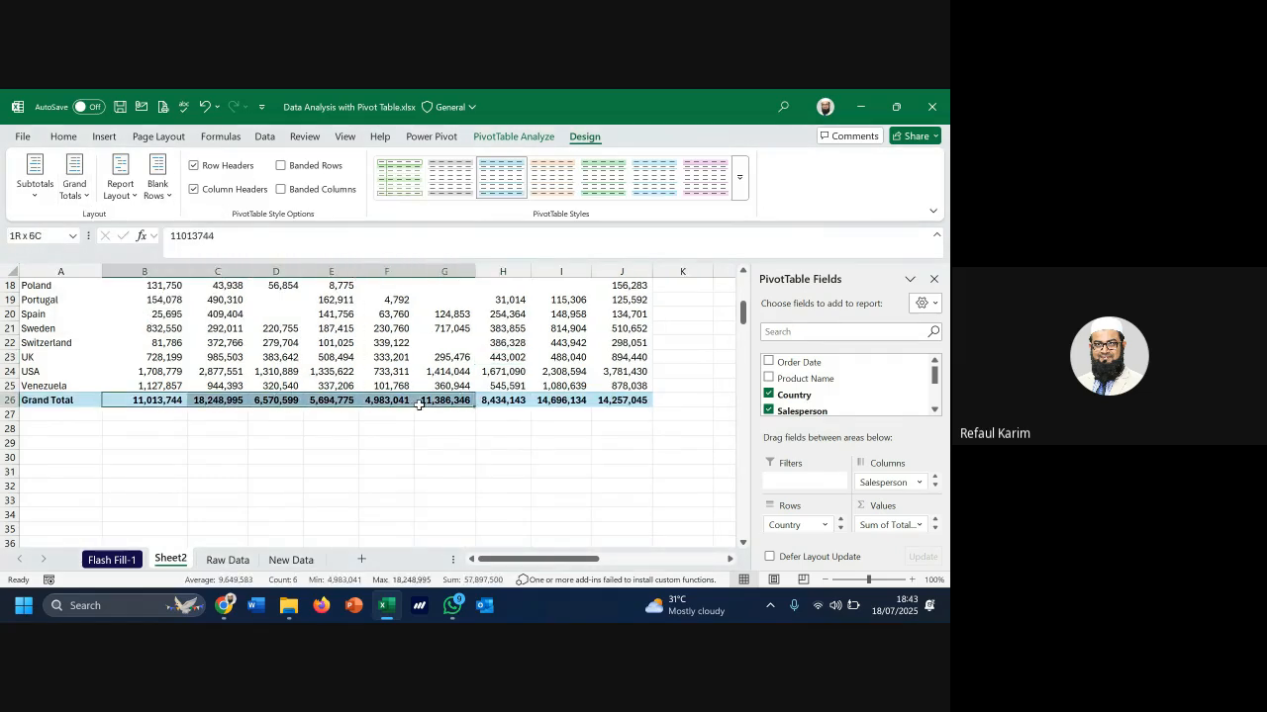
Set grand totals on for both rows and columns, reaching the overall 95,284,822
left_click(86, 195)
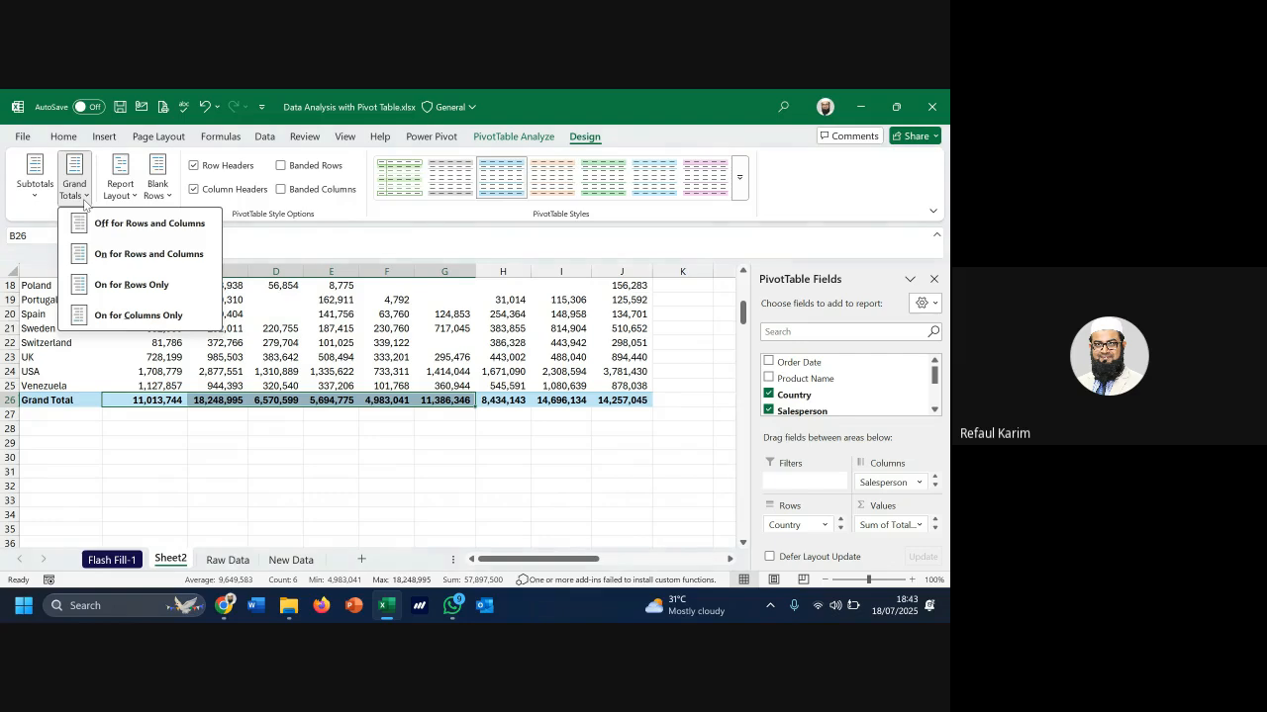
left_click(151, 262)
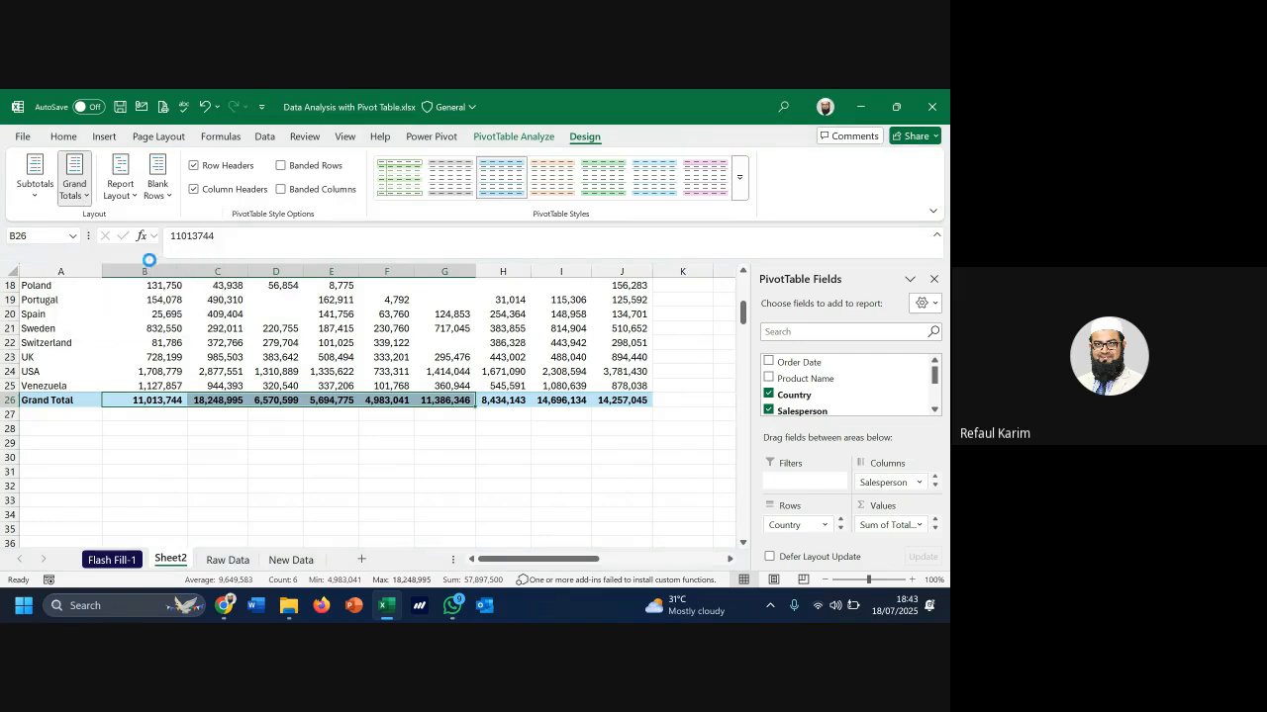
scroll(386, 368, "up", 4)
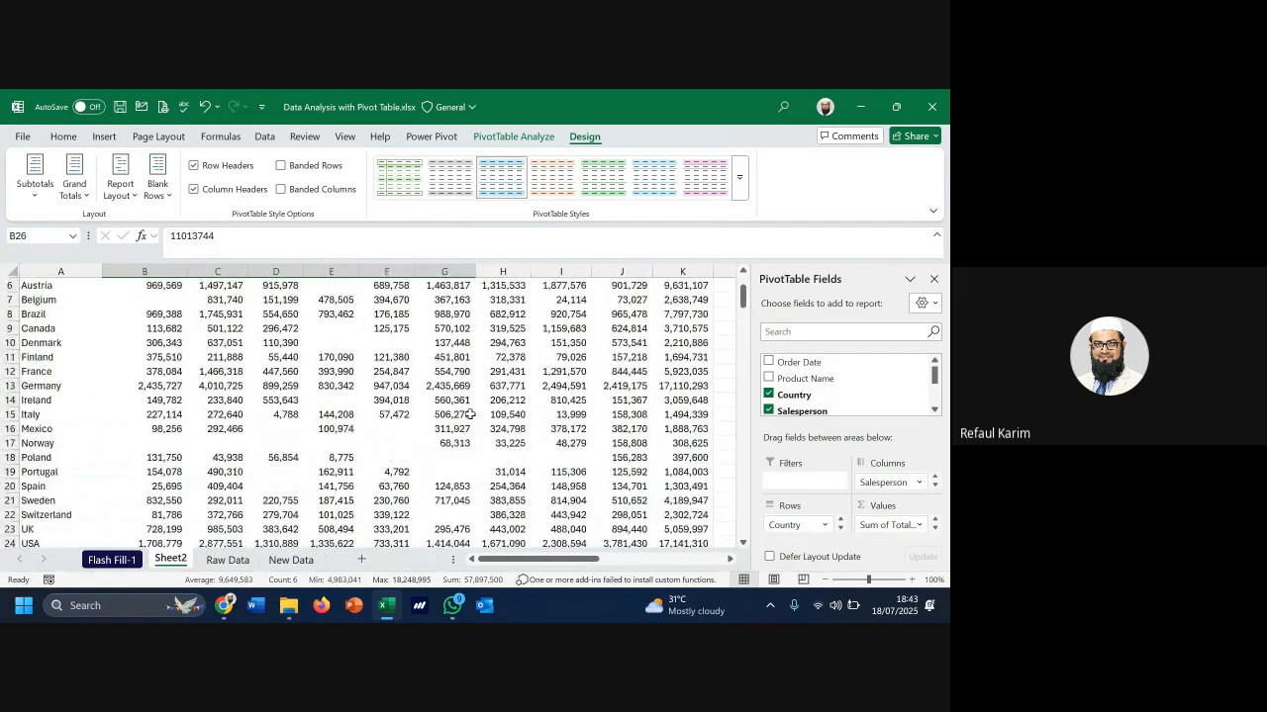
scroll(465, 414, "down", 2)
mouse_move(470, 415)
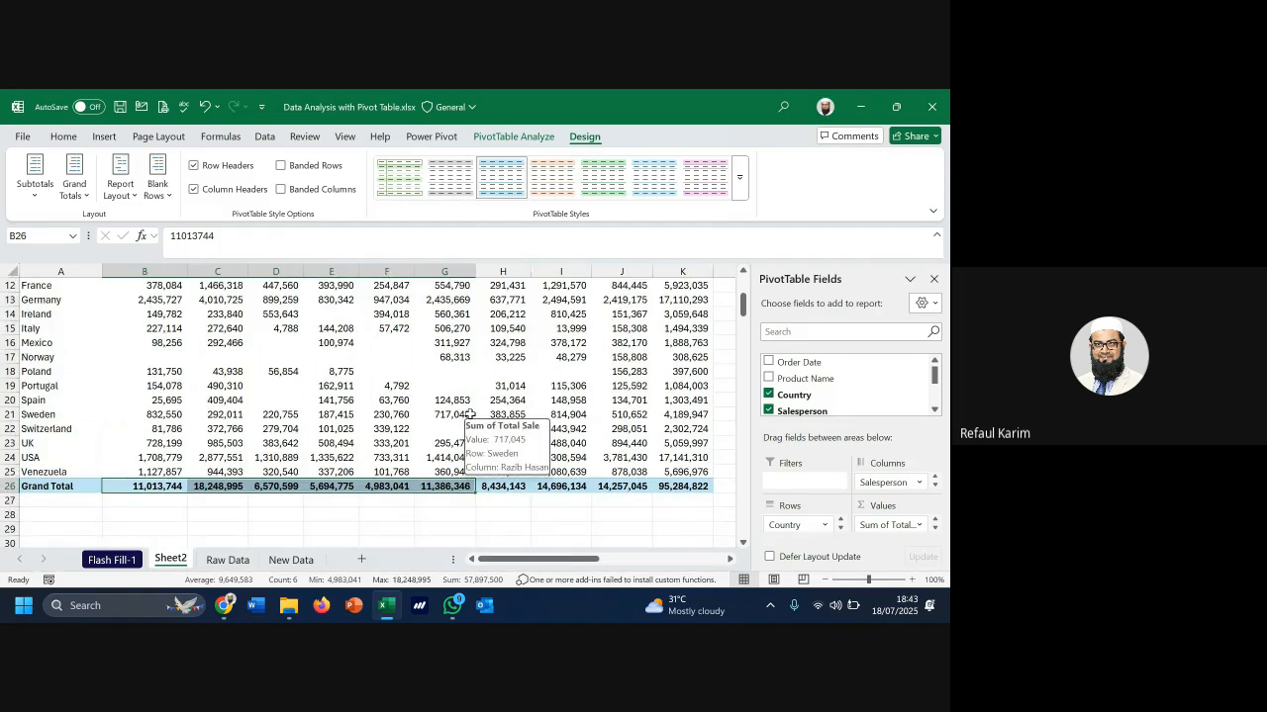
Look over the Grand Totals and Subtotals menus, then move Salesperson from Columns to Rows
left_click(81, 198)
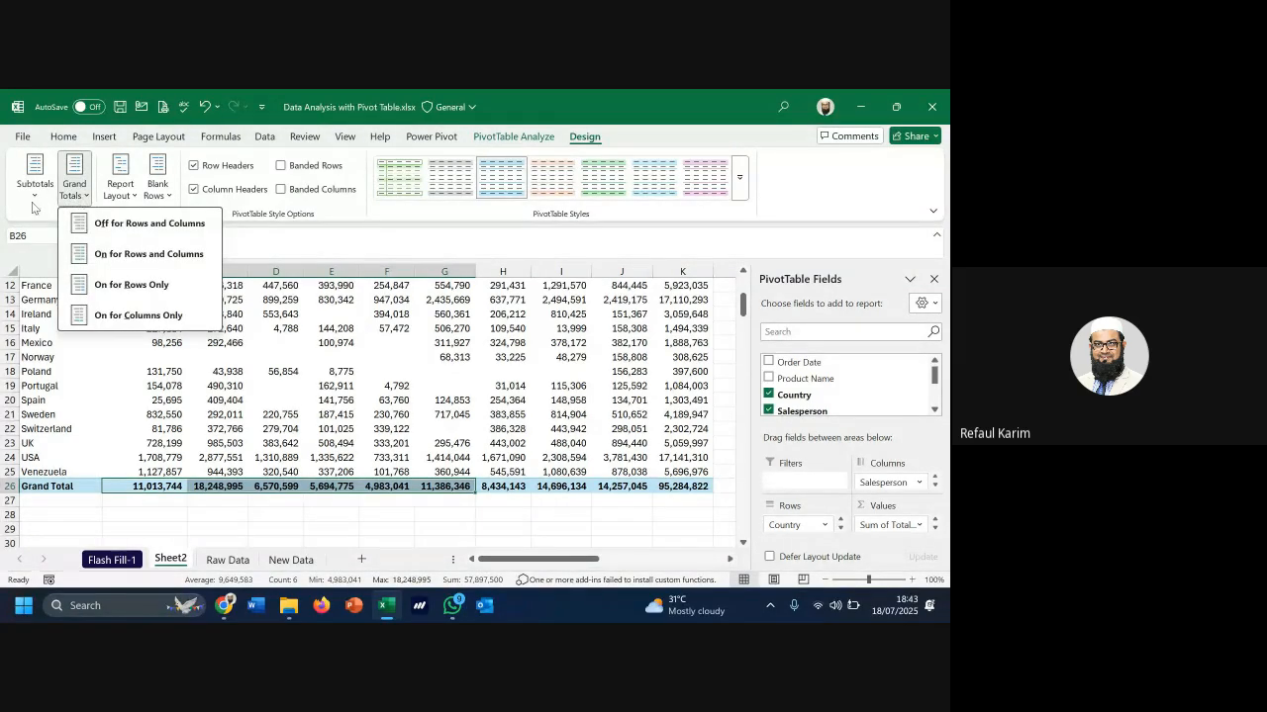
left_click(48, 183)
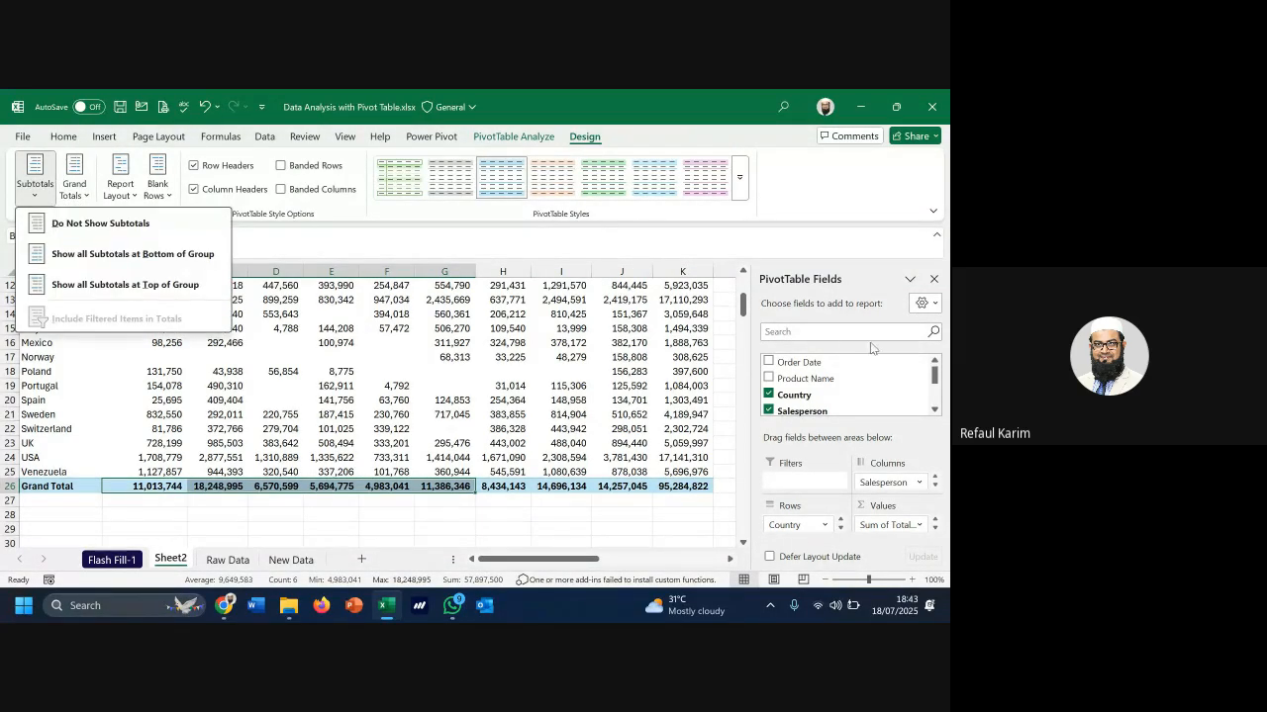
left_click(884, 485)
left_click_drag(884, 483, 799, 528)
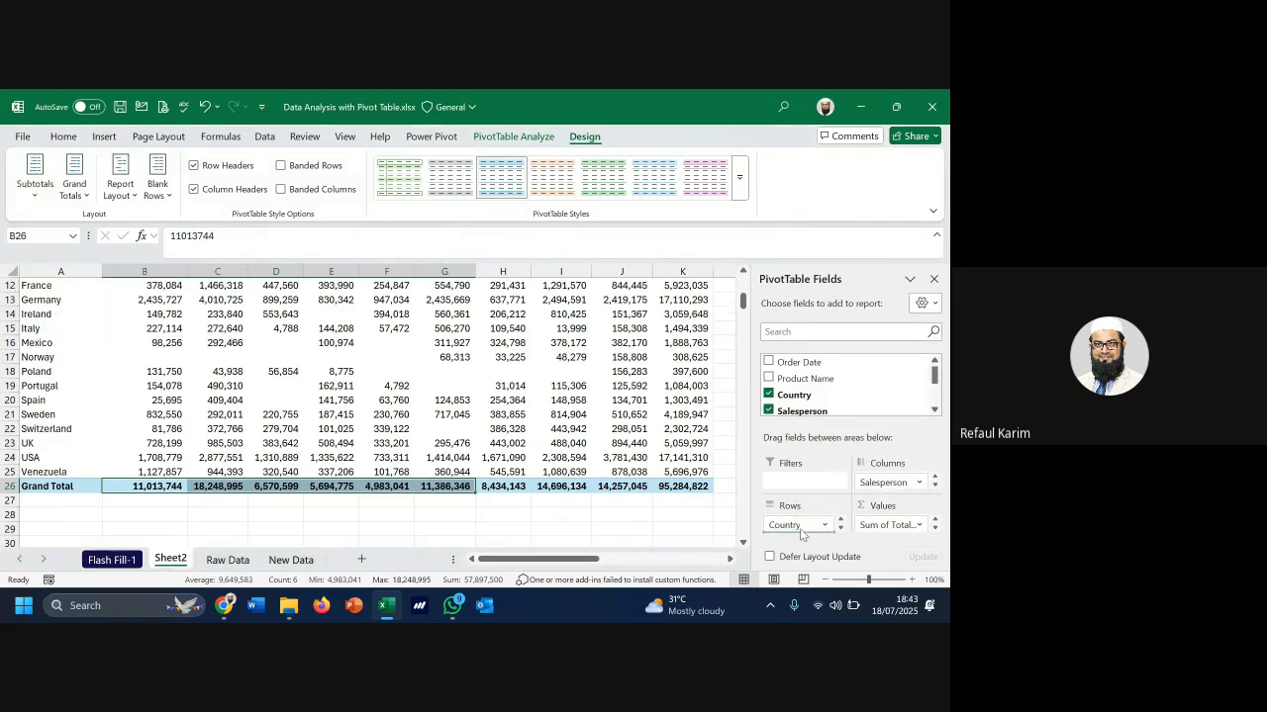
Check Argentina's 640,293 subtotal, then turn off Wrap Text on column A
scroll(94, 333, "up", 1)
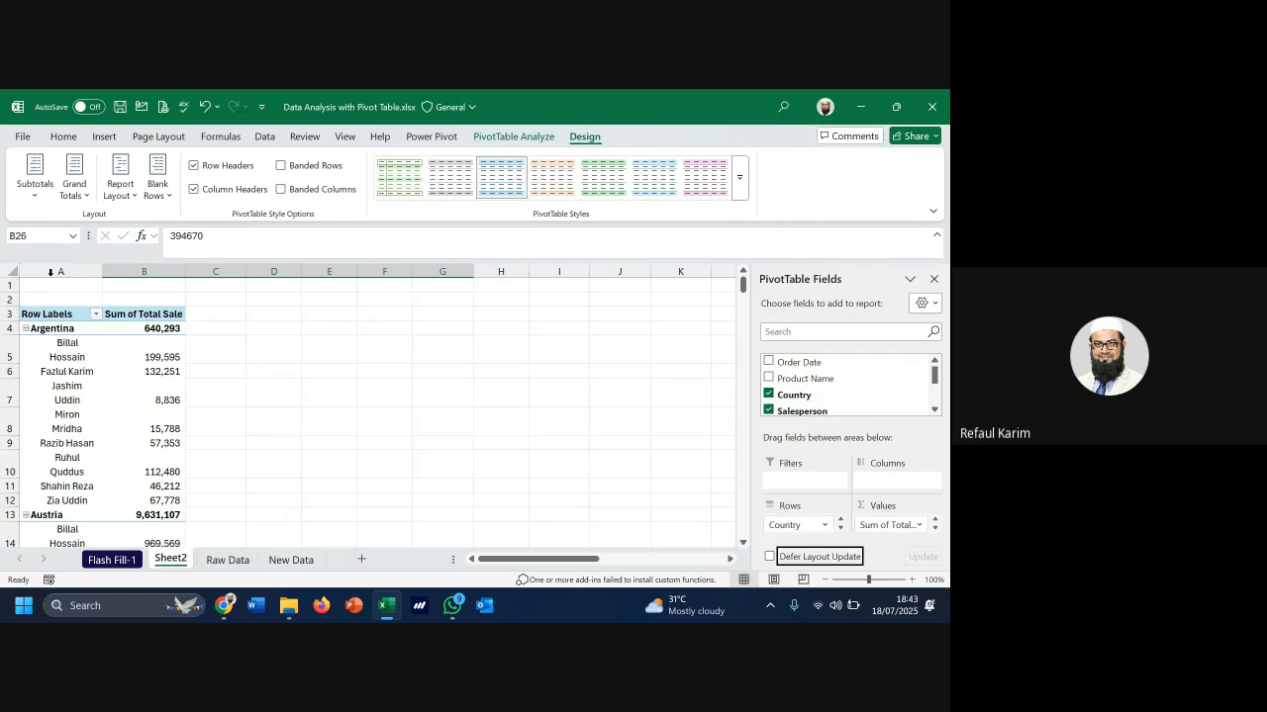
left_click(174, 329)
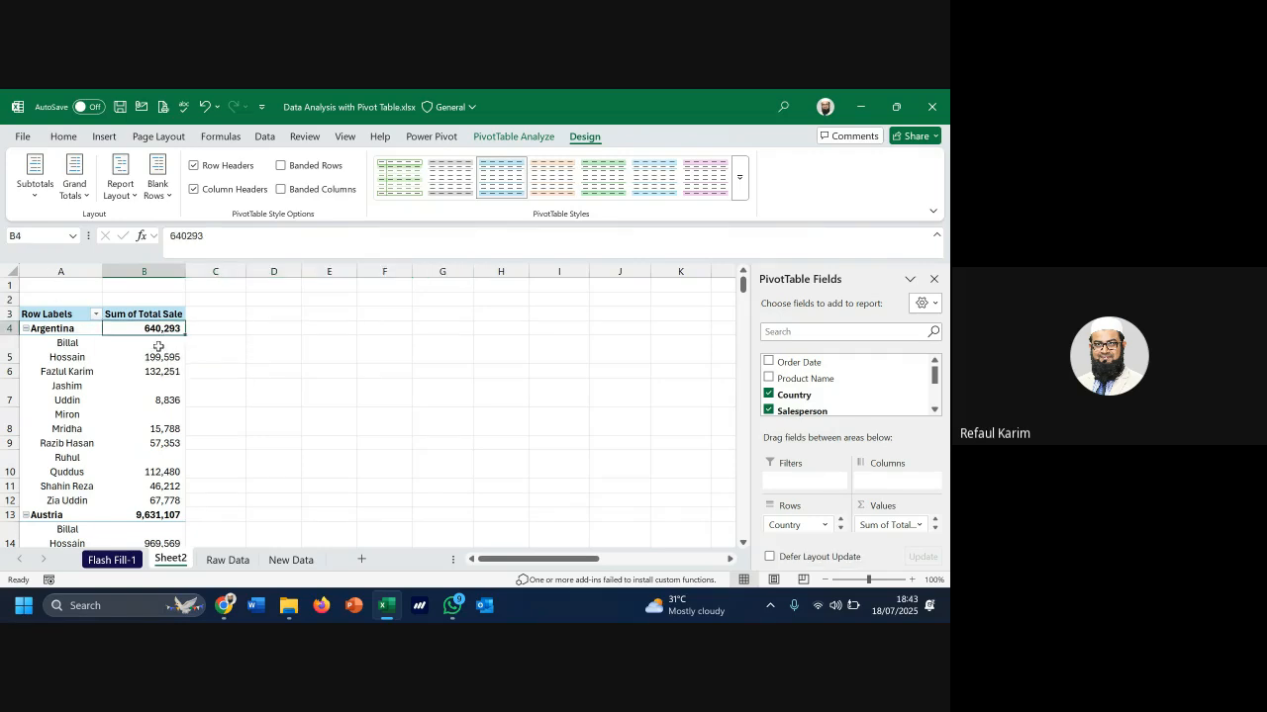
left_click(153, 350)
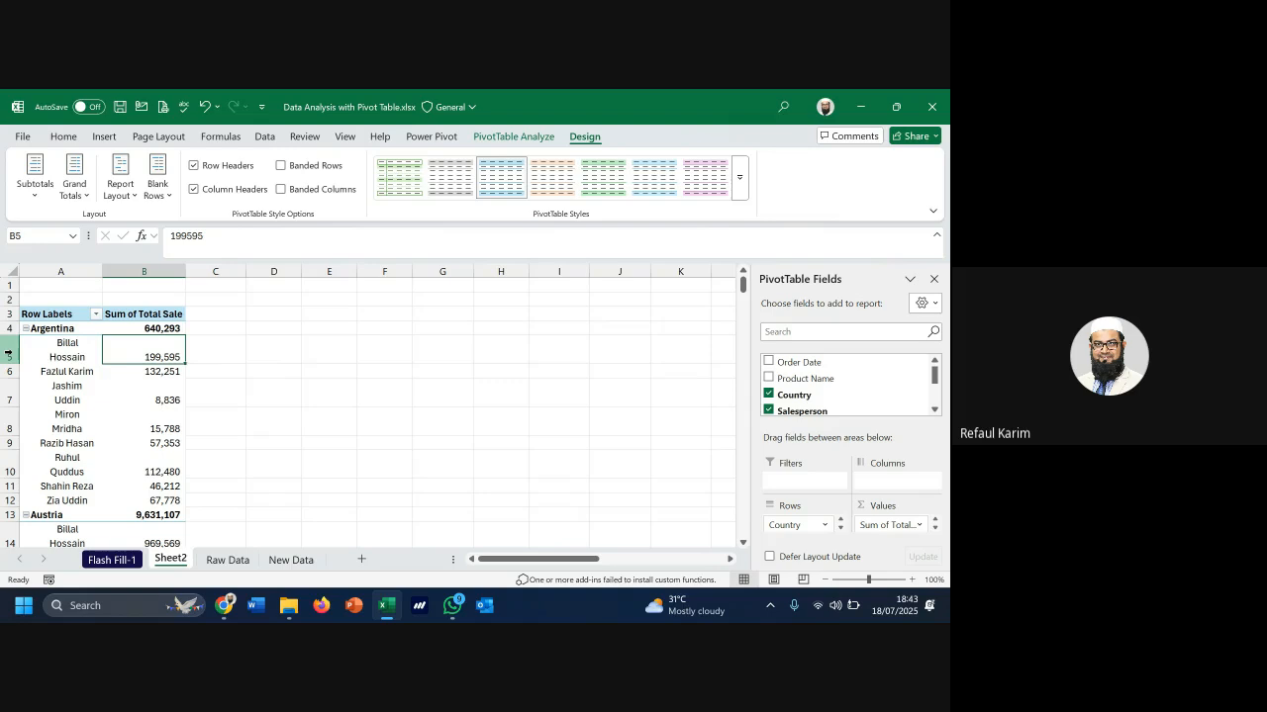
left_click(79, 273)
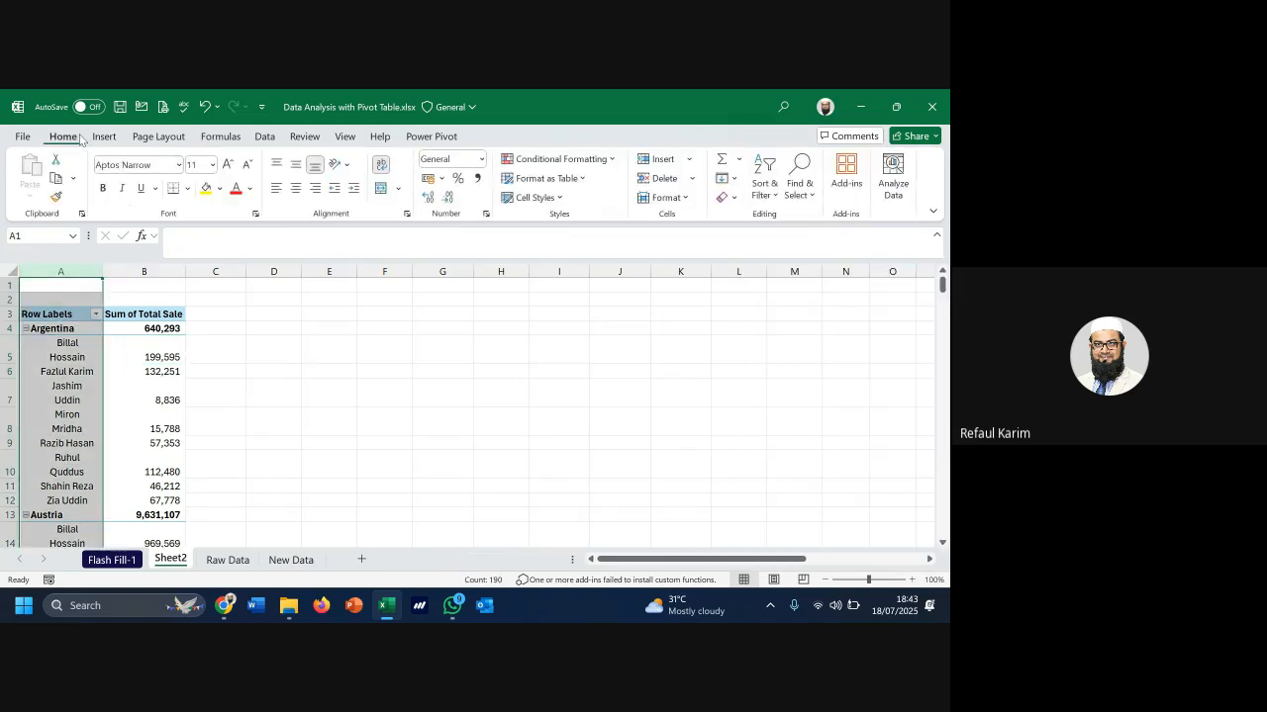
left_click(381, 165)
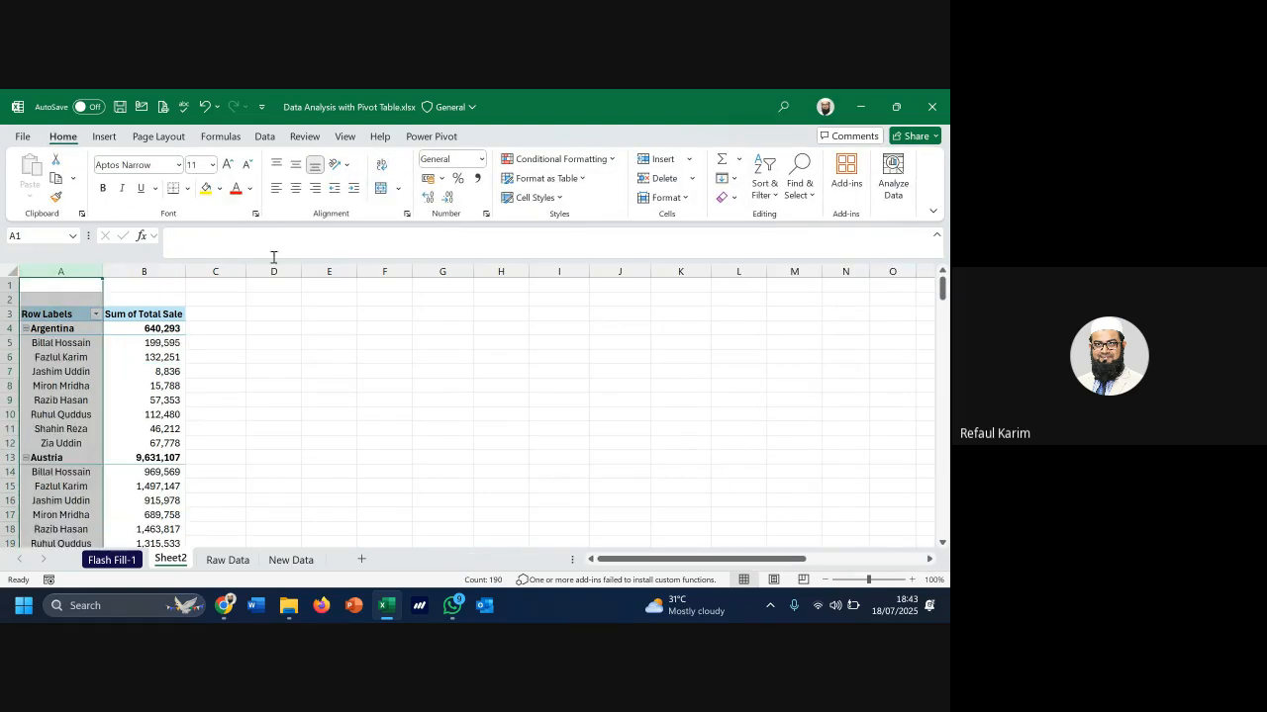
left_click(82, 388)
Scroll through the nested rows, checking Austria's 9,631,107 and Belgium's 2,638,749 subtotals
scroll(99, 396, "down", 1)
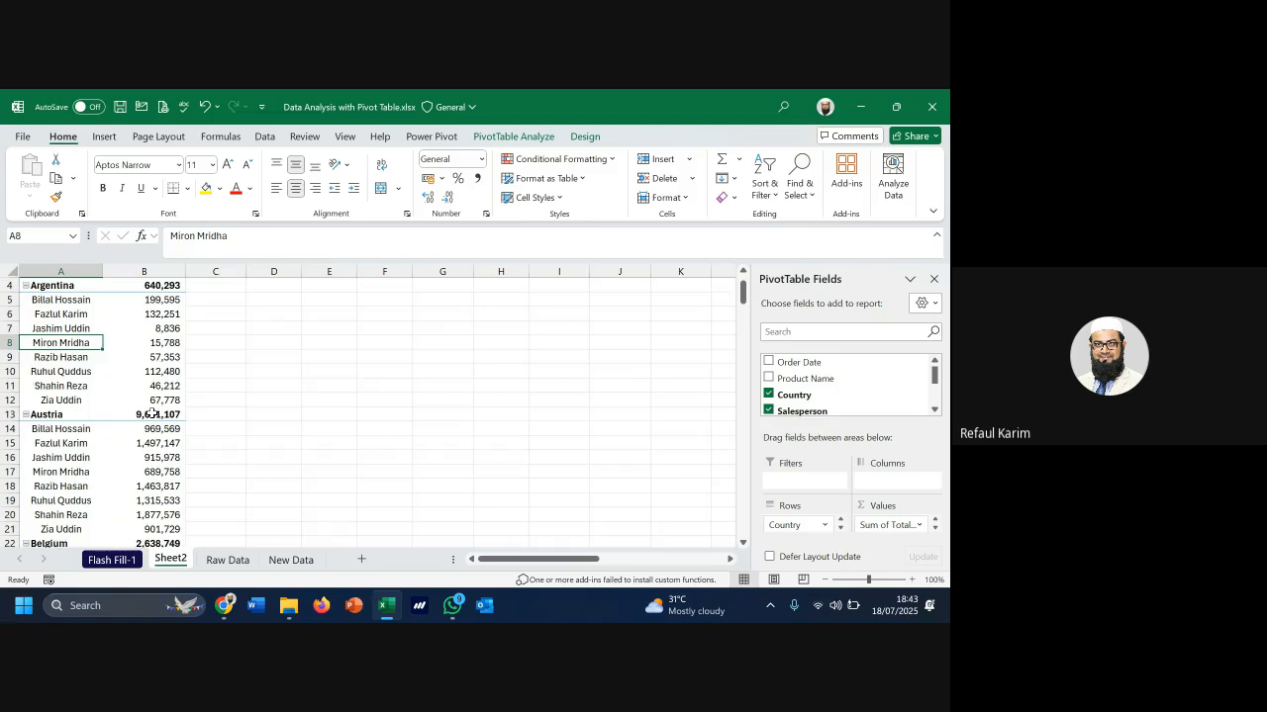
left_click(154, 414)
scroll(158, 396, "down", 2)
left_click_drag(160, 346, 167, 485)
scroll(170, 413, "down", 2)
left_click(173, 375)
scroll(166, 485, "up", 4)
left_click(69, 357)
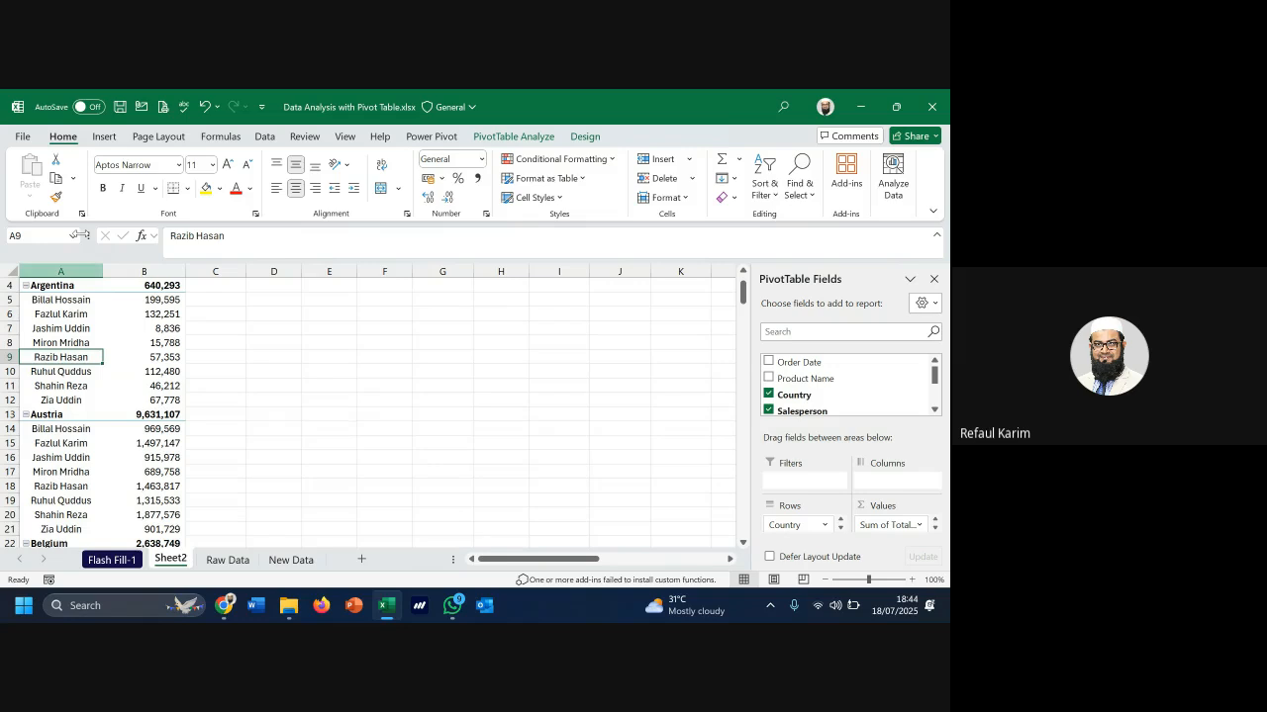
Turn off subtotals so the country rows no longer show totals like Argentina's 640,293
left_click(584, 136)
left_click(35, 183)
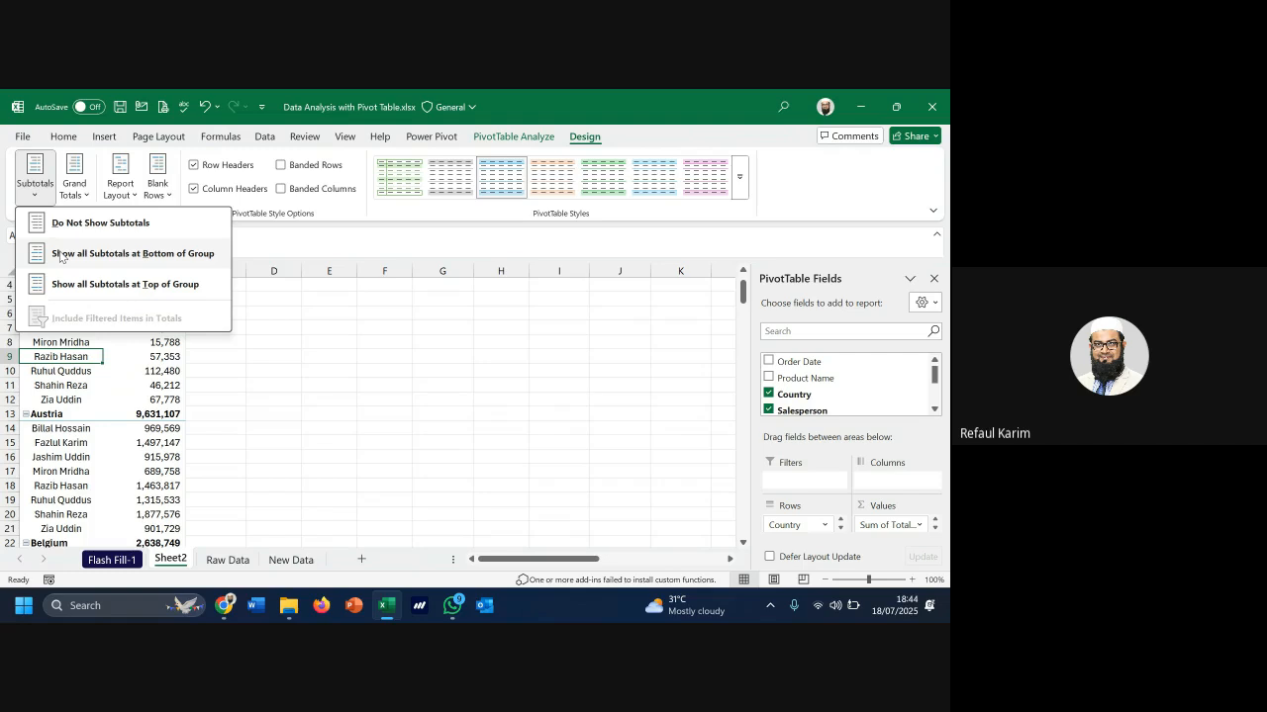
left_click(100, 223)
scroll(158, 341, "up", 1)
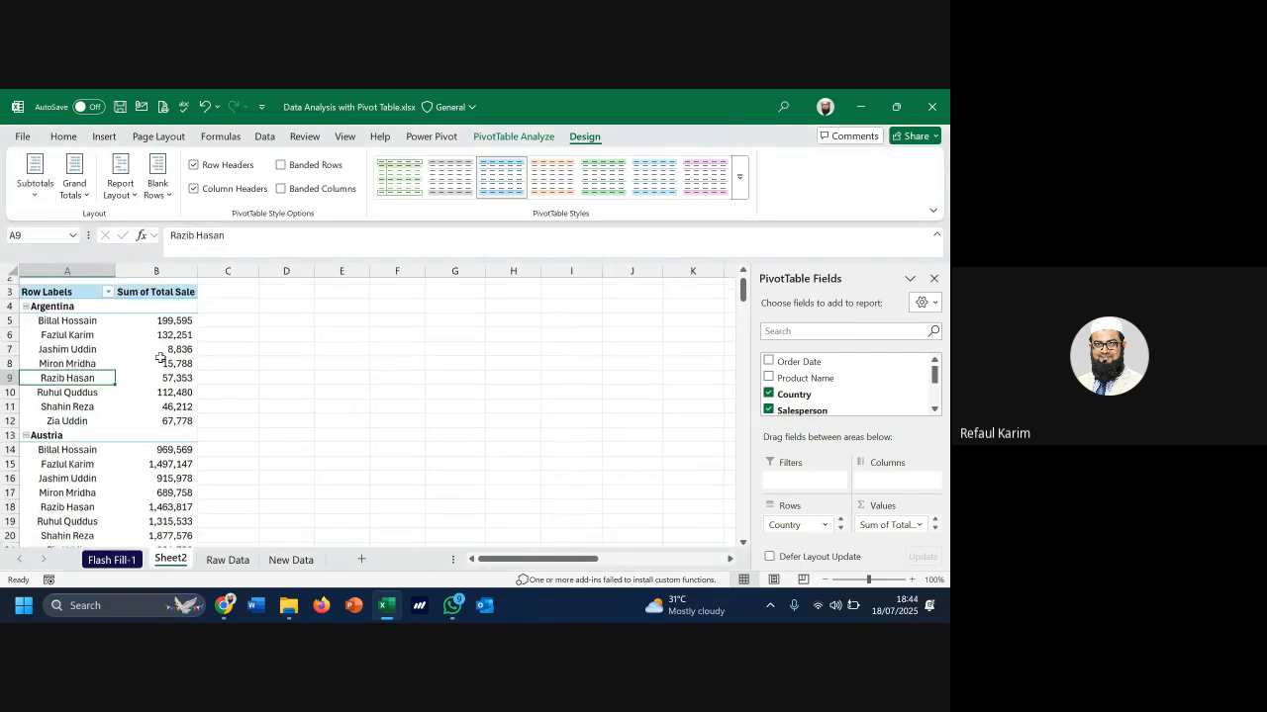
left_click(168, 329)
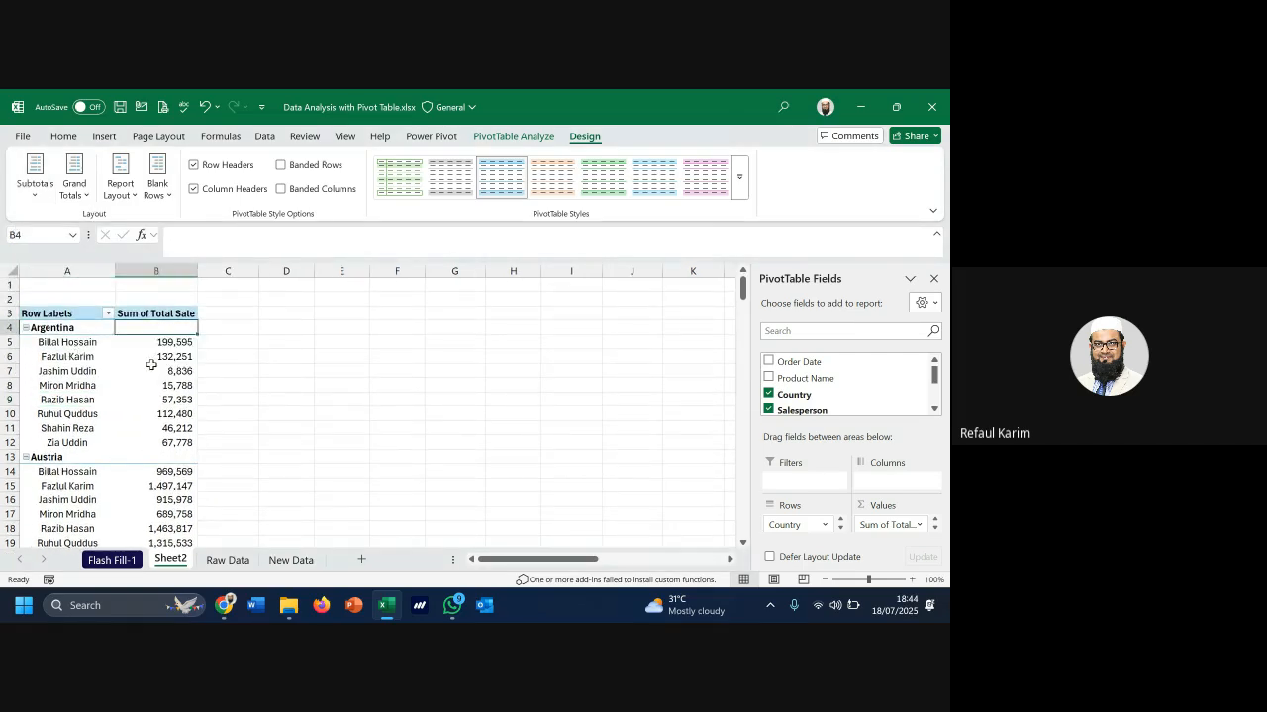
left_click_drag(174, 354, 175, 385)
scroll(222, 386, "down", 20)
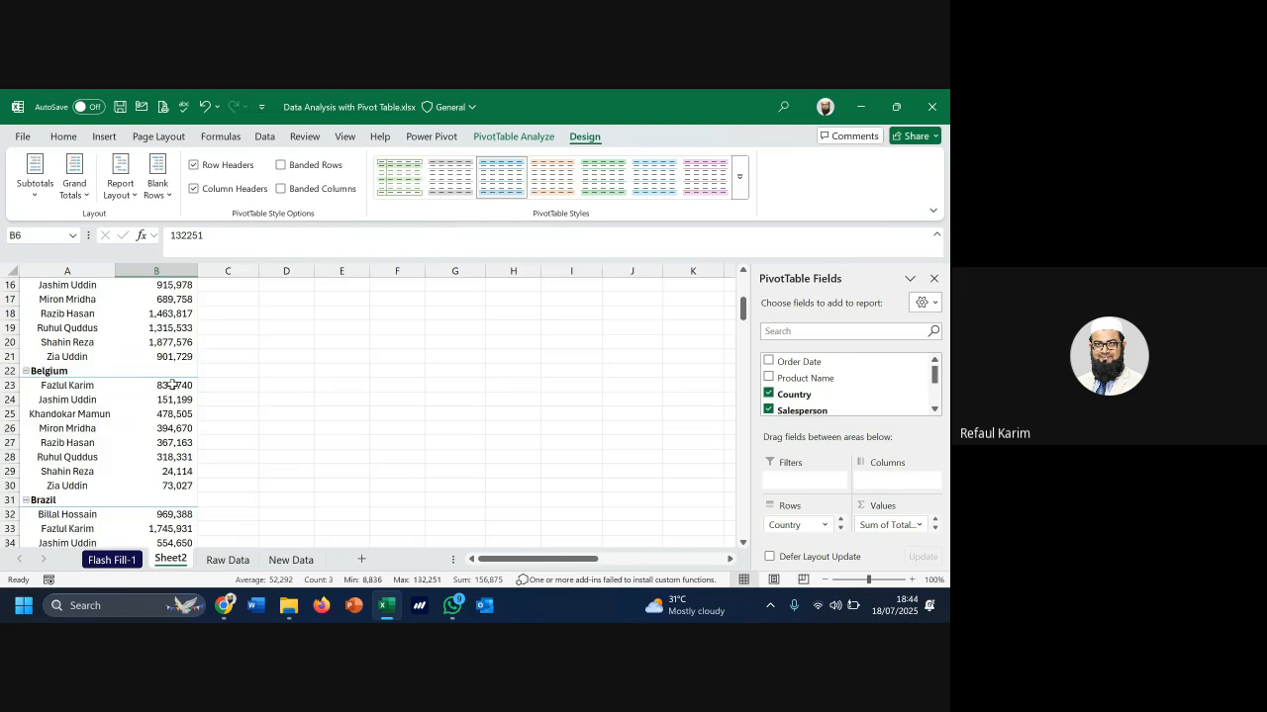
scroll(222, 386, "down", 20)
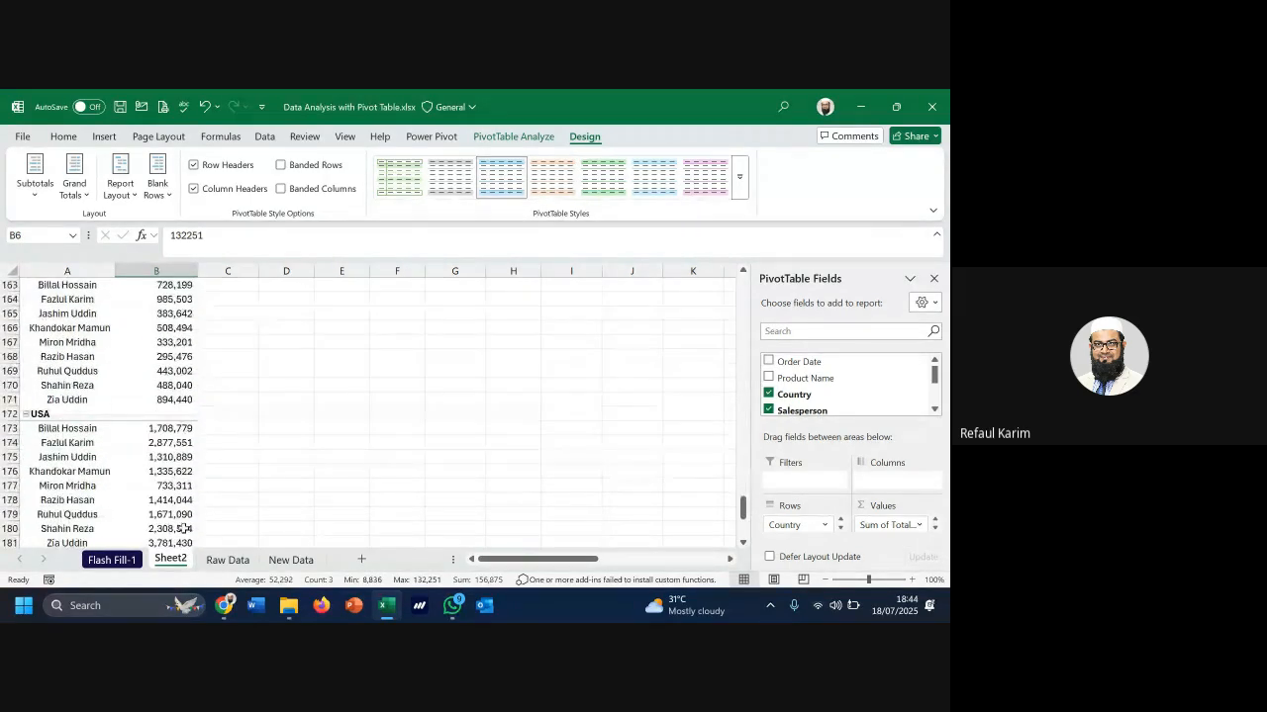
scroll(149, 307, "up", 4)
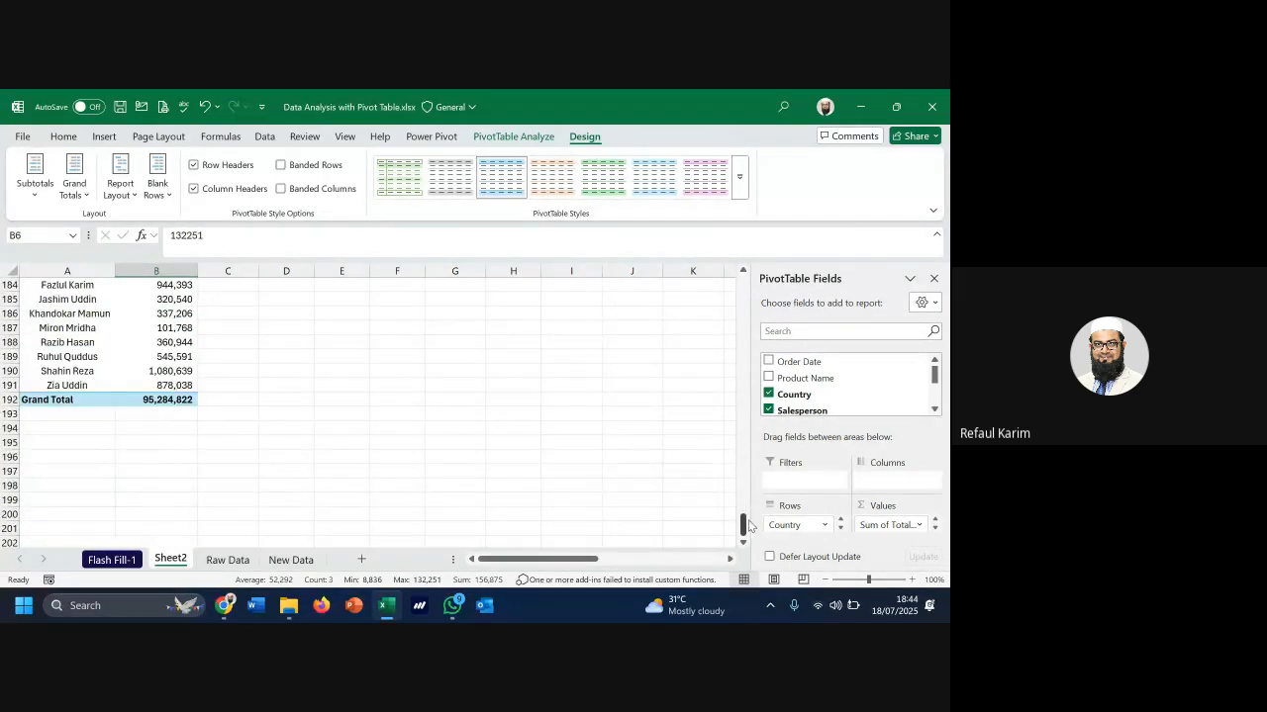
left_click_drag(743, 525, 749, 269)
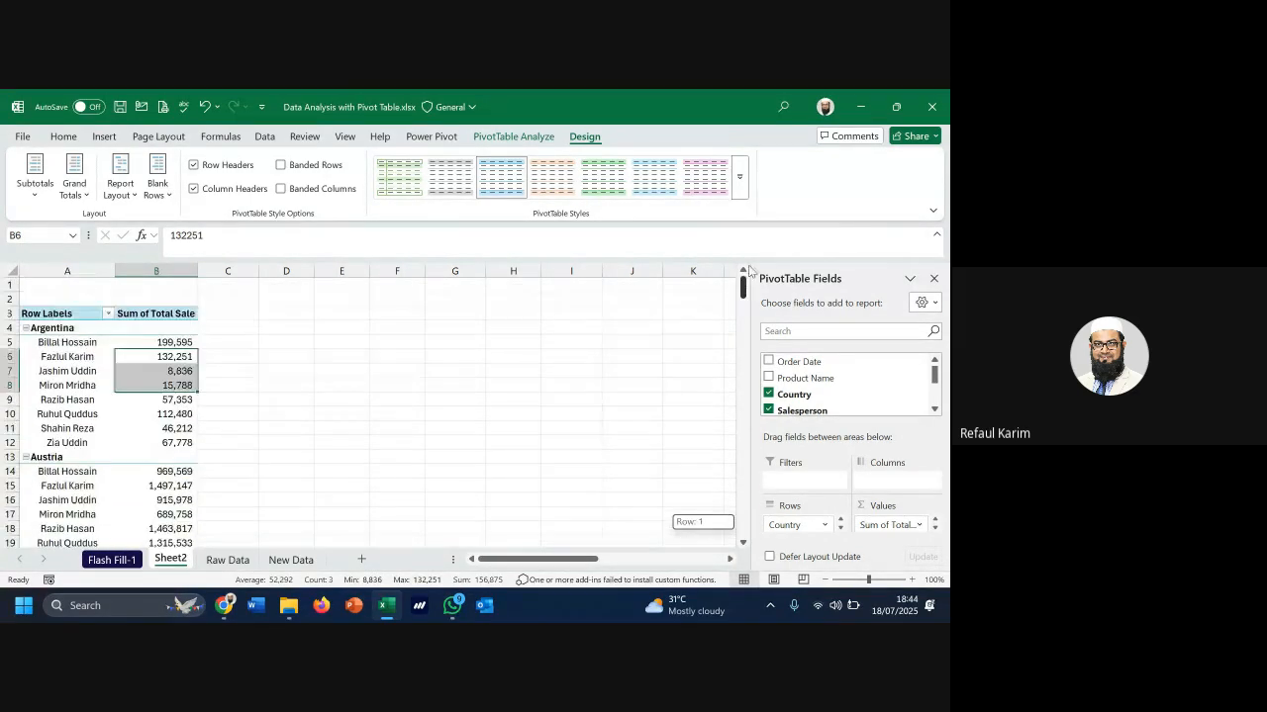
Try subtotals at the bottom of each group, then settle on showing them at the top
left_click(45, 198)
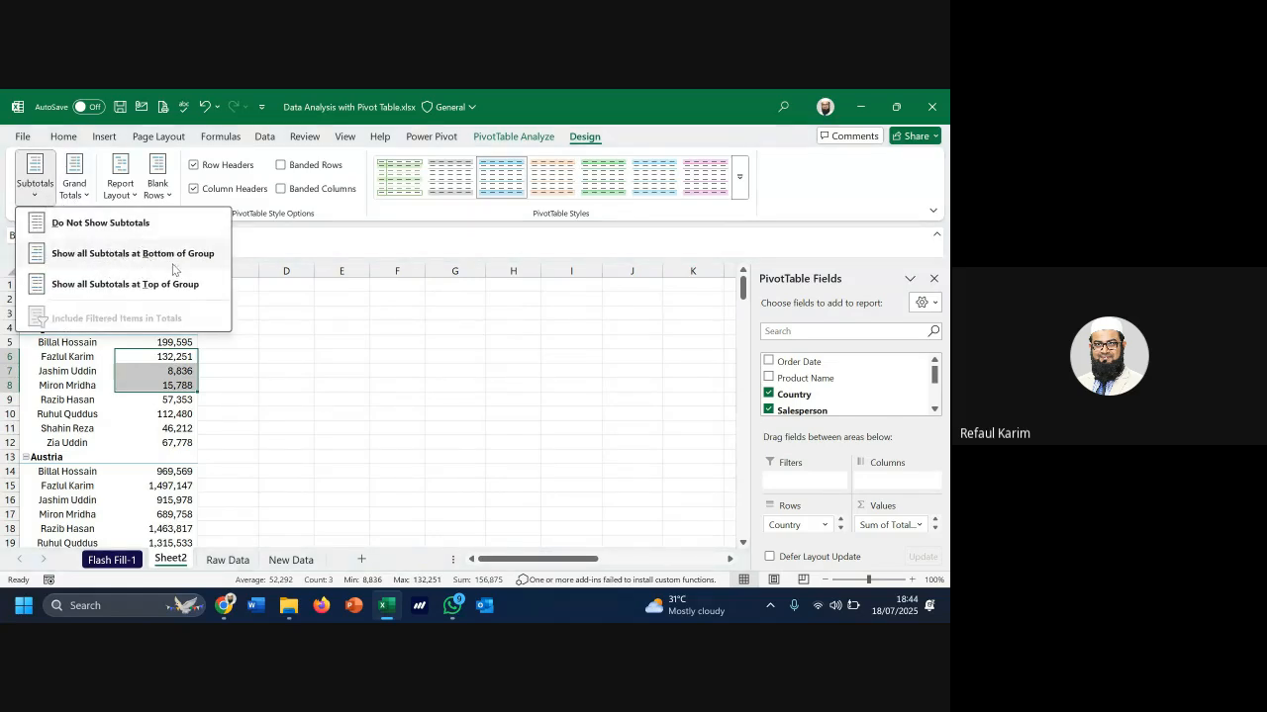
left_click(179, 259)
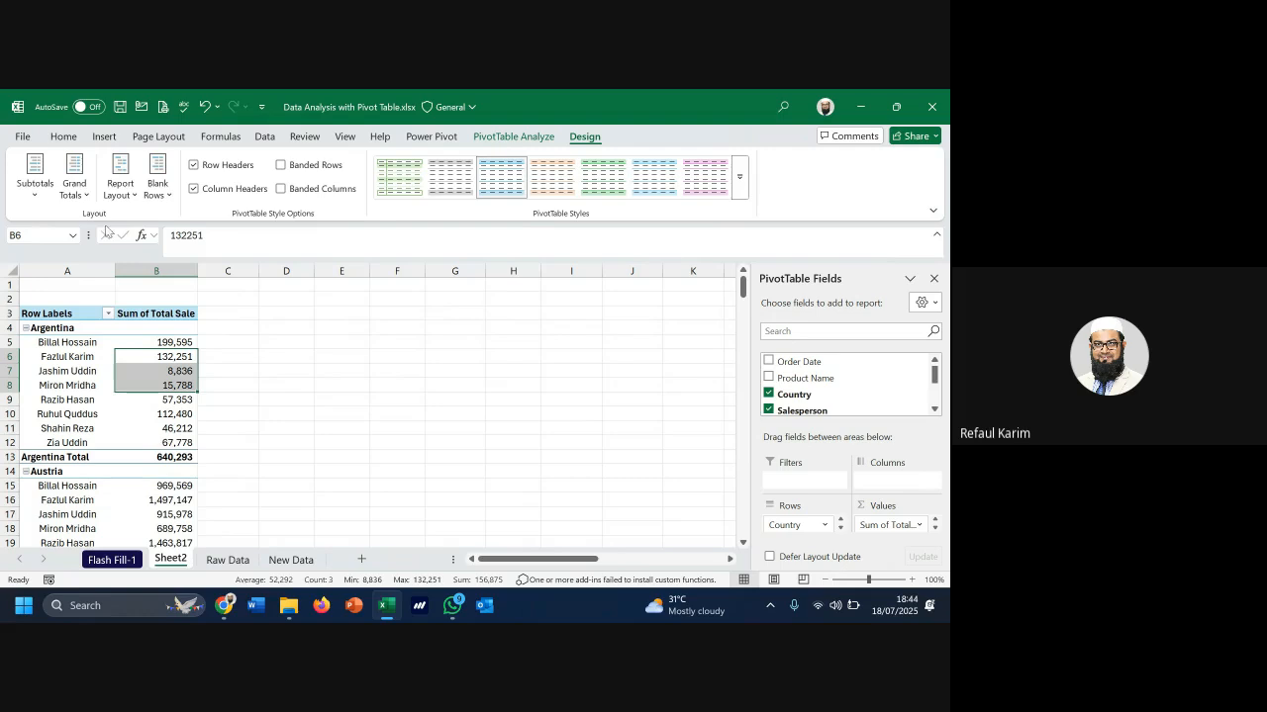
left_click(35, 183)
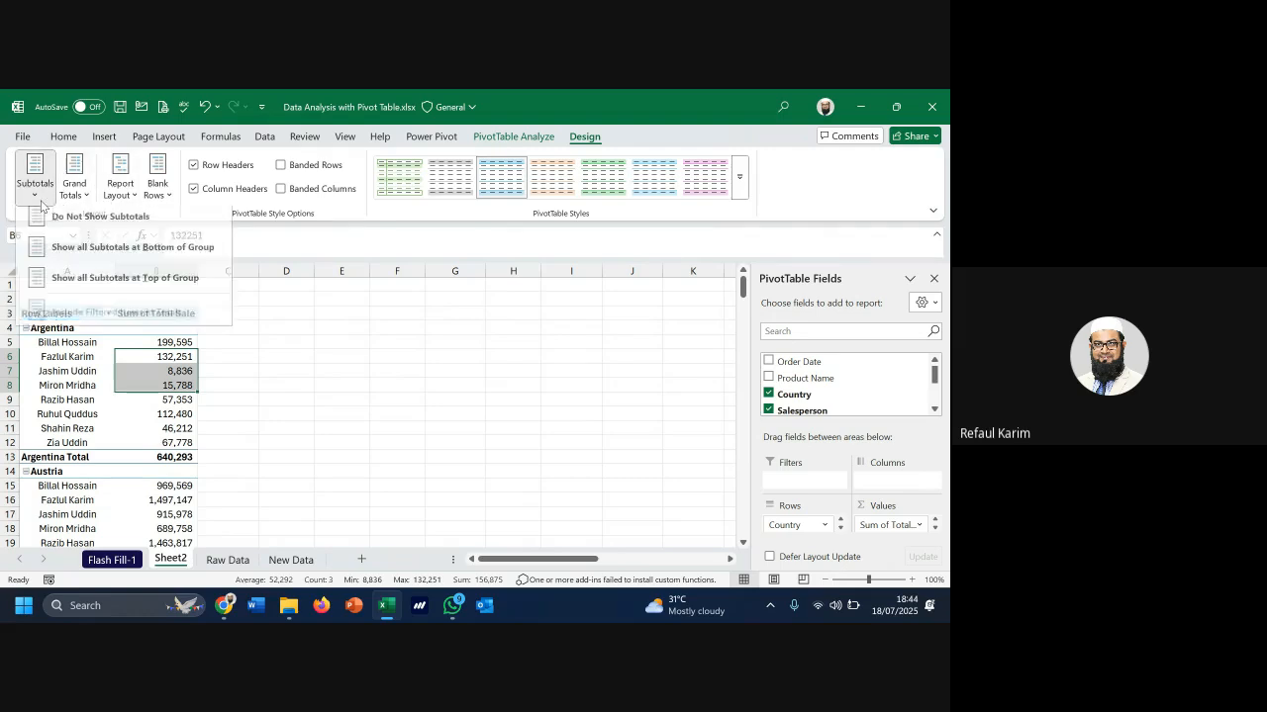
left_click(144, 283)
left_click(183, 331)
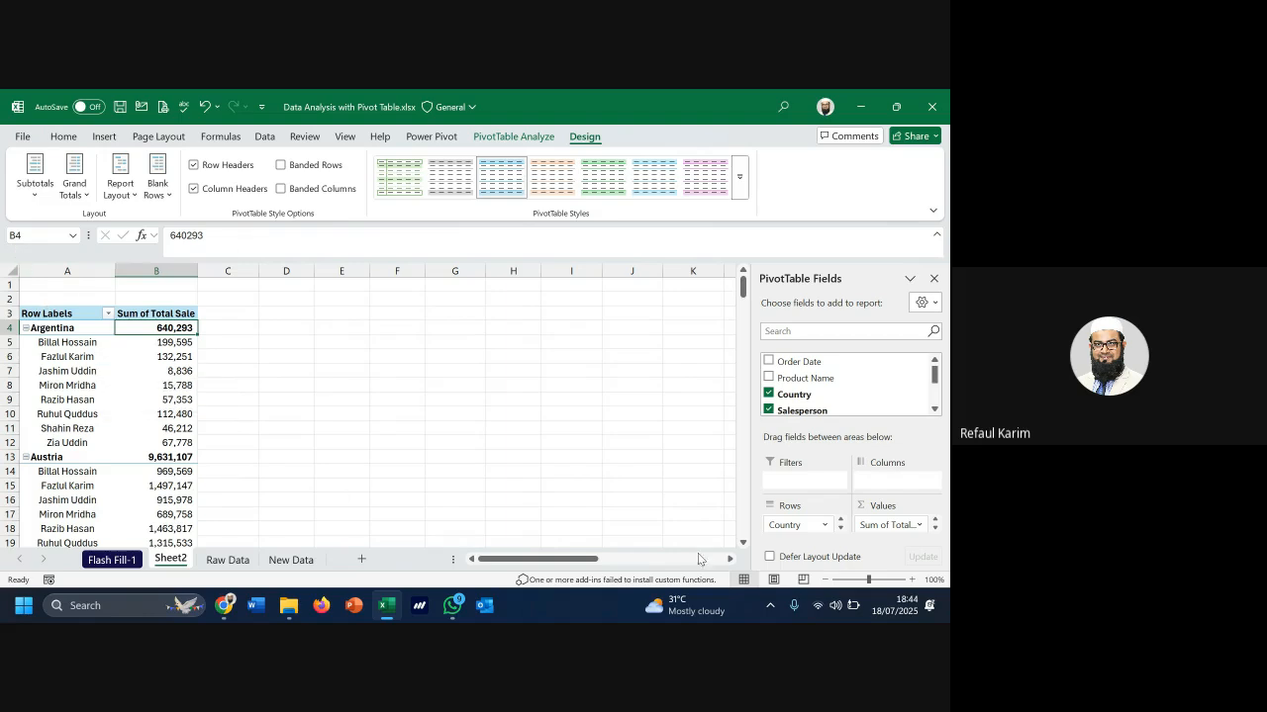
left_click(840, 531)
left_click(841, 520)
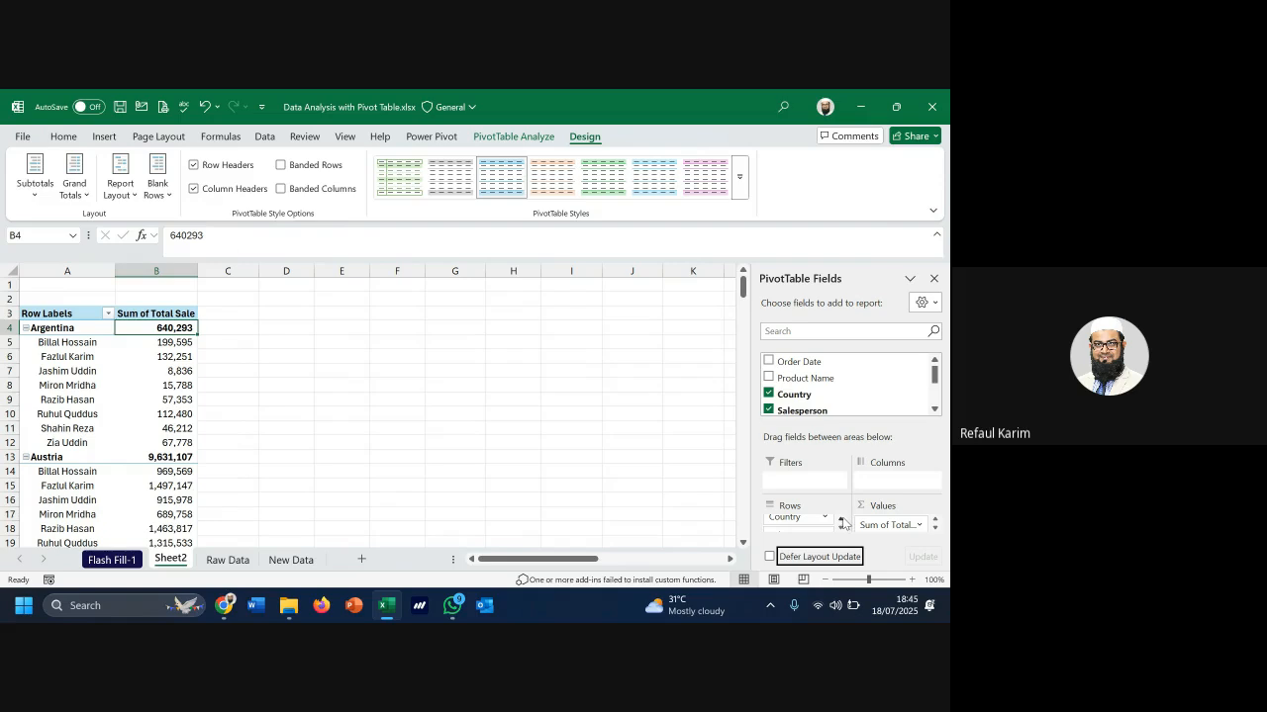
left_click(66, 271)
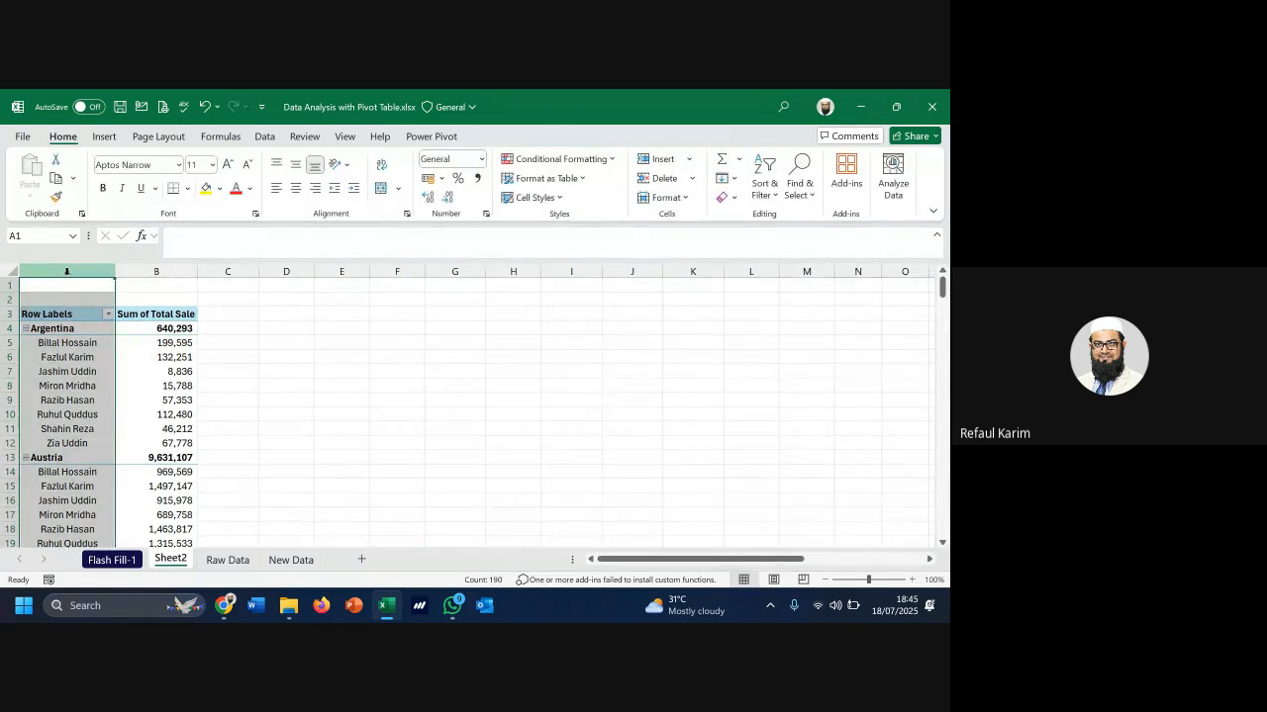
left_click(70, 354)
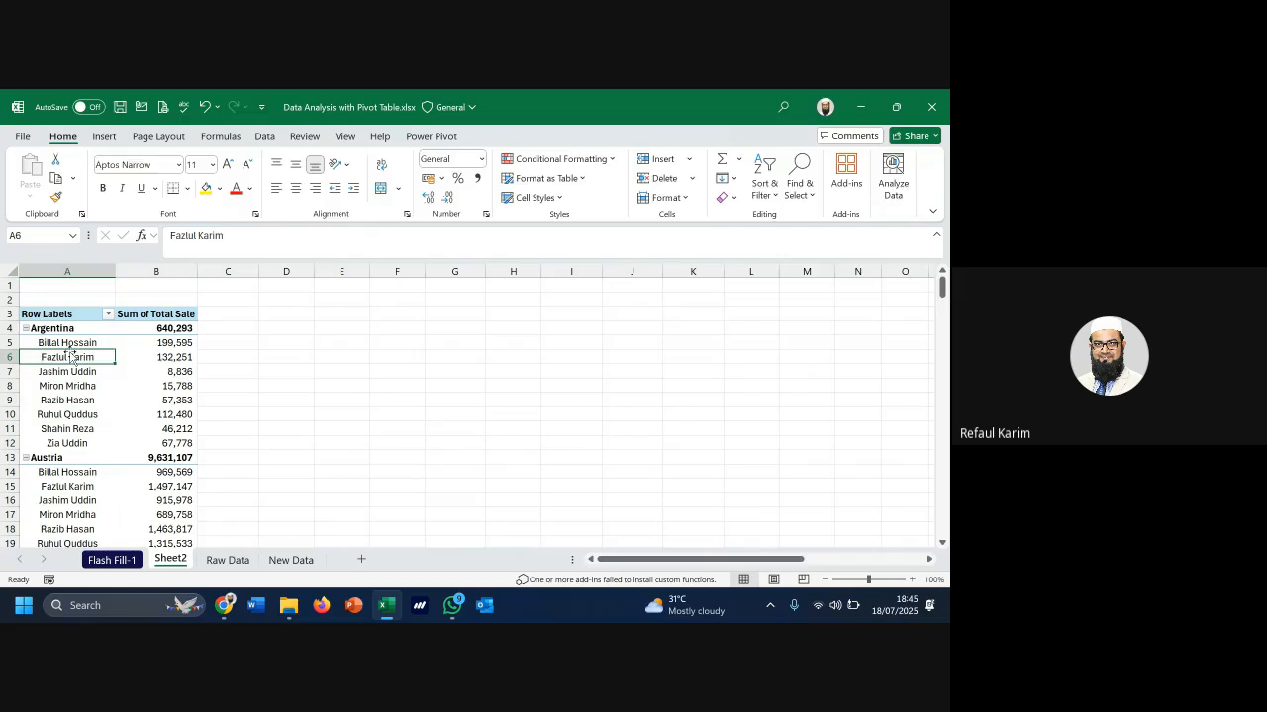
left_click(121, 188)
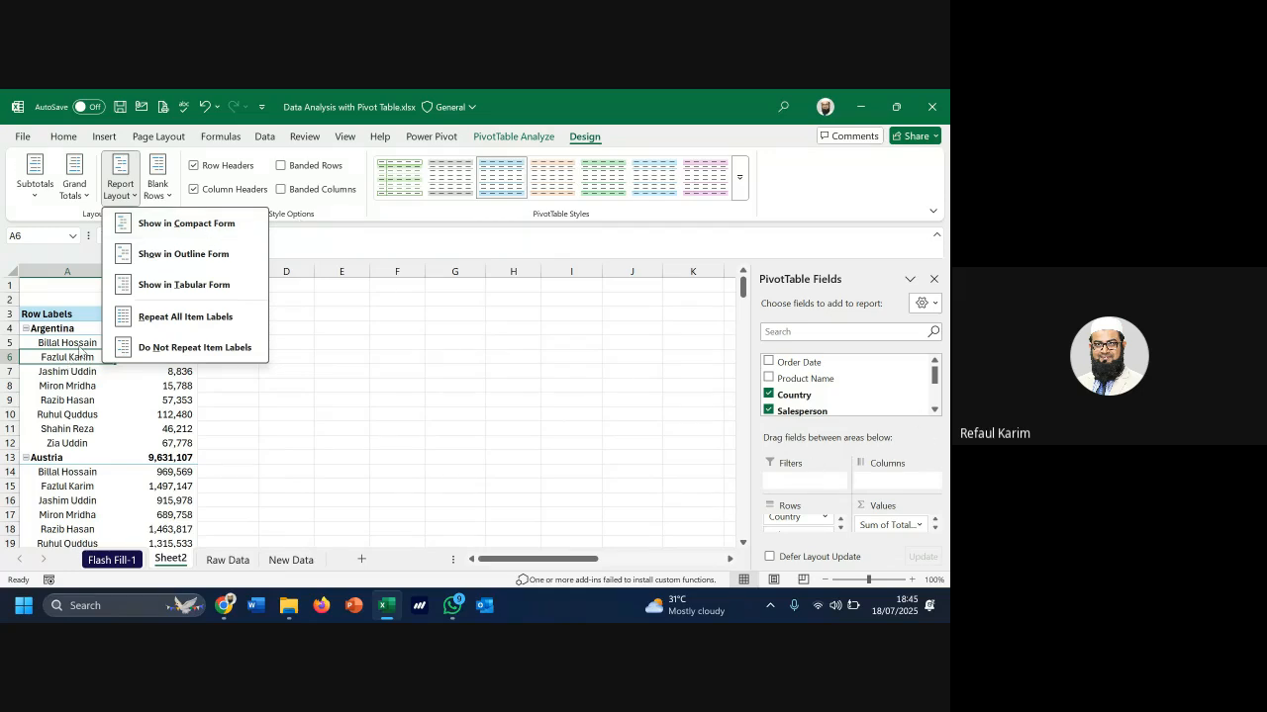
left_click(83, 355)
left_click(160, 347)
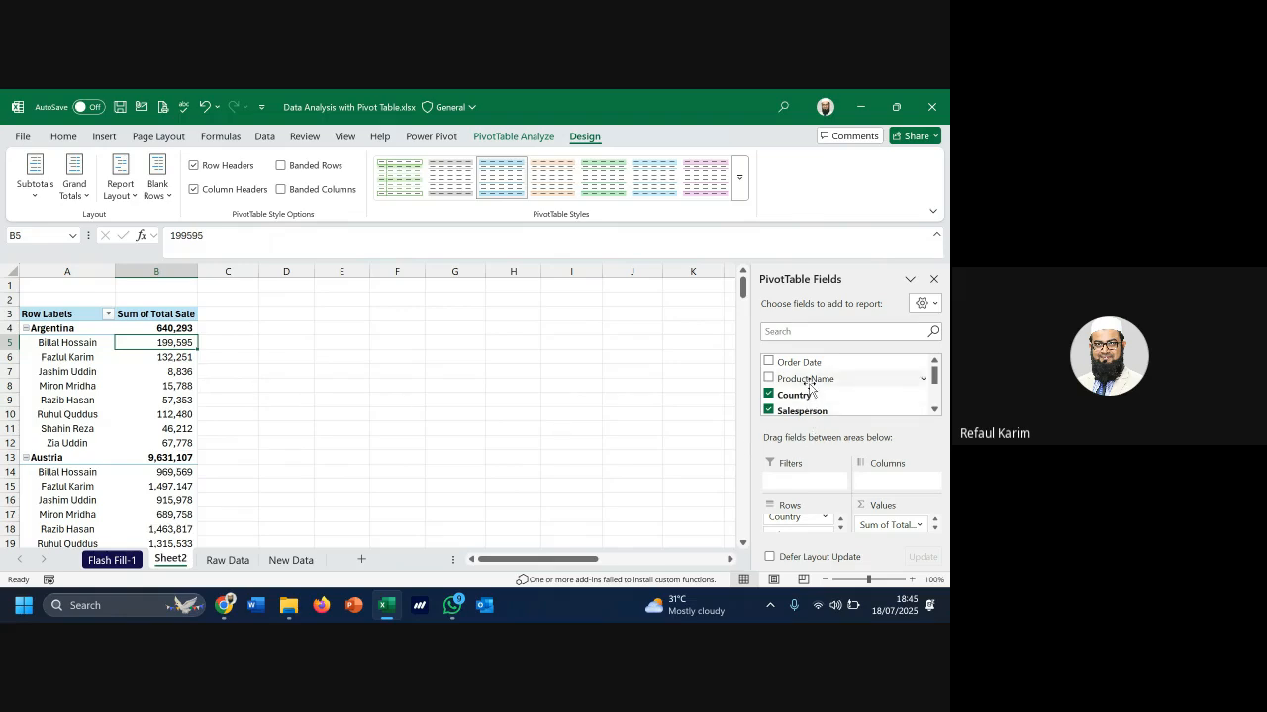
Place Product Name in Rows between Country and Salesperson and scroll through the product breakdown
left_click_drag(810, 382, 809, 531)
left_click(841, 529)
scroll(823, 529, "down", 2)
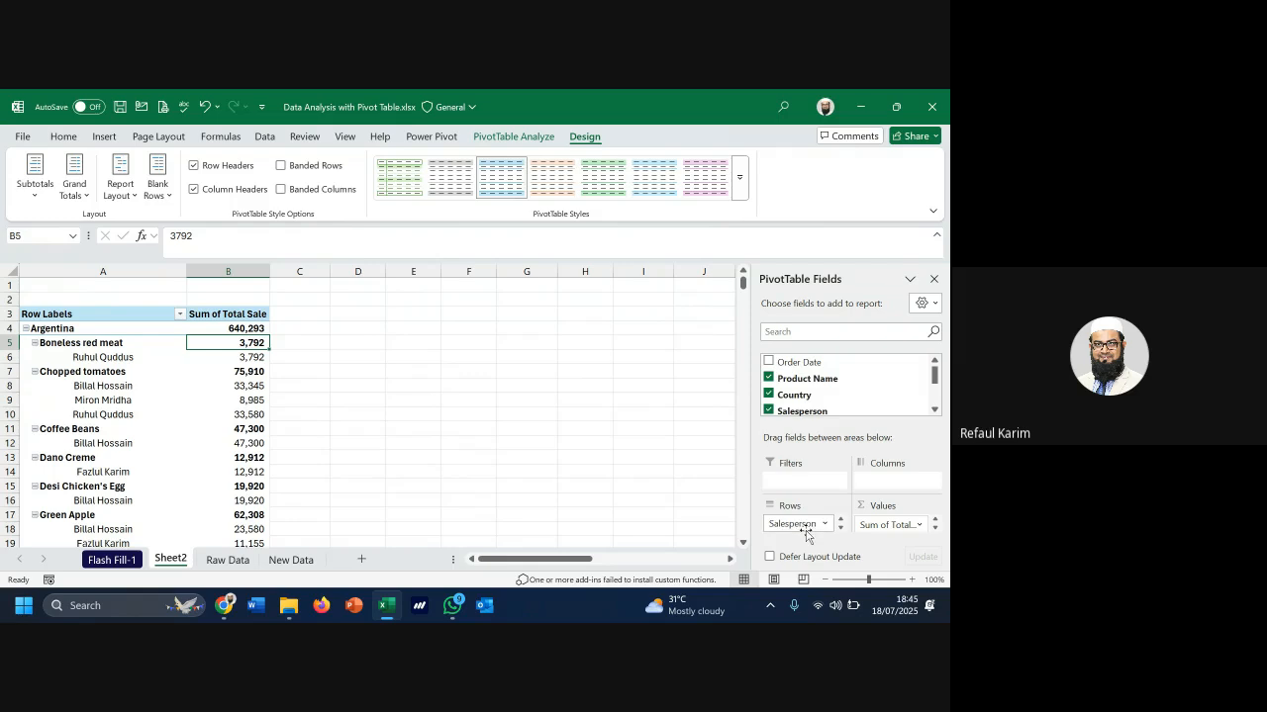
scroll(808, 528, "up", 2)
scroll(817, 532, "down", 2)
scroll(809, 532, "up", 2)
scroll(812, 530, "down", 2)
left_click(910, 280)
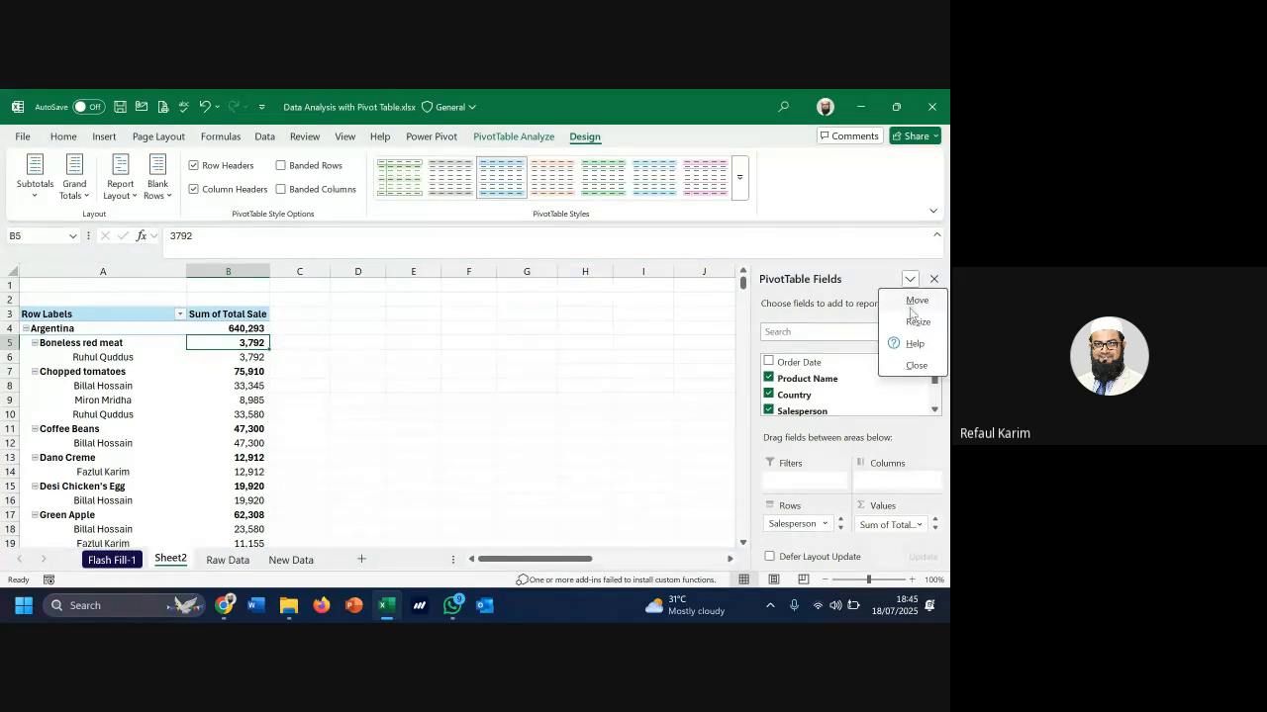
Switch the field list to Fields Section and Areas Section Side-By-Side, then bring up Product Name's Rows menu
key("Escape")
left_click(927, 303)
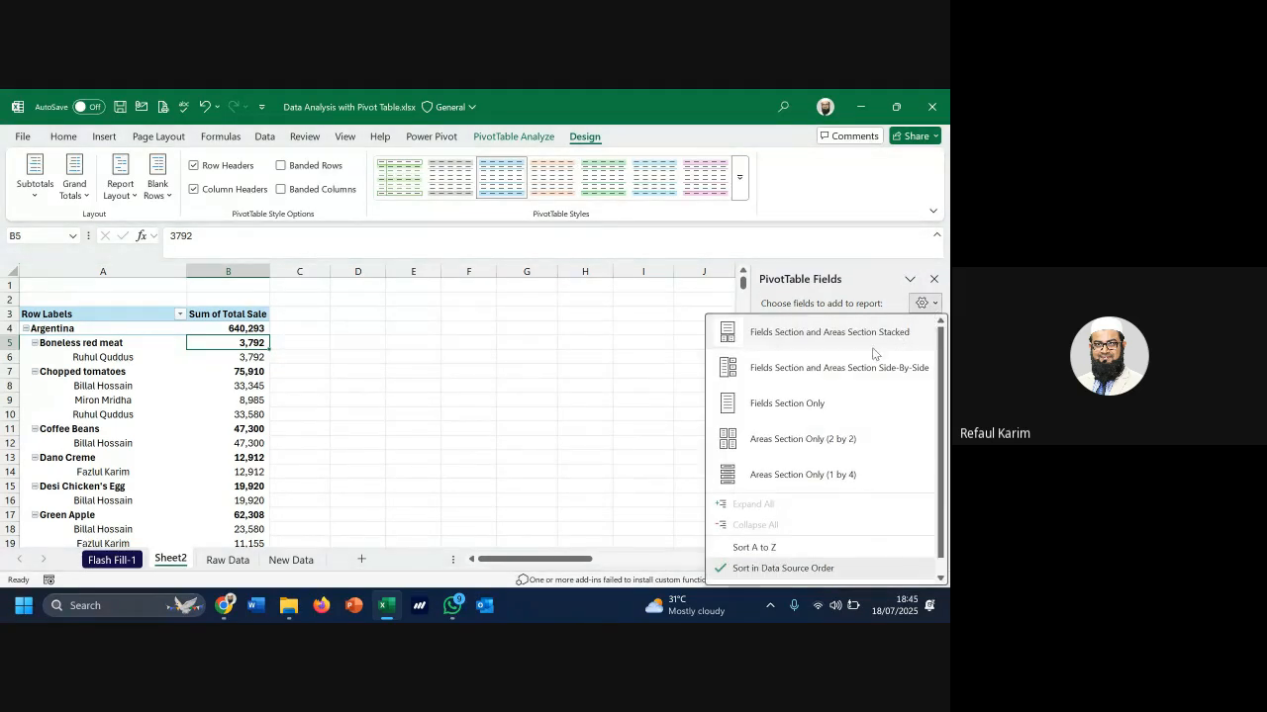
left_click(831, 367)
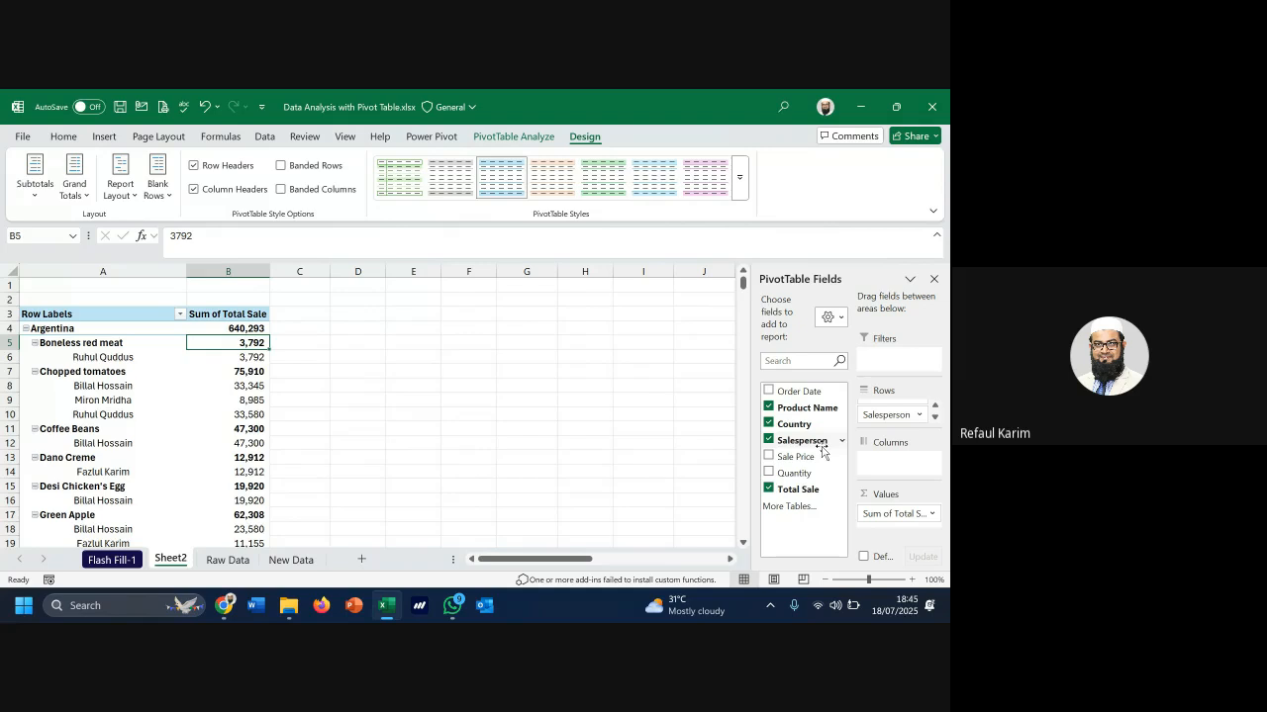
scroll(925, 522, "down", 1)
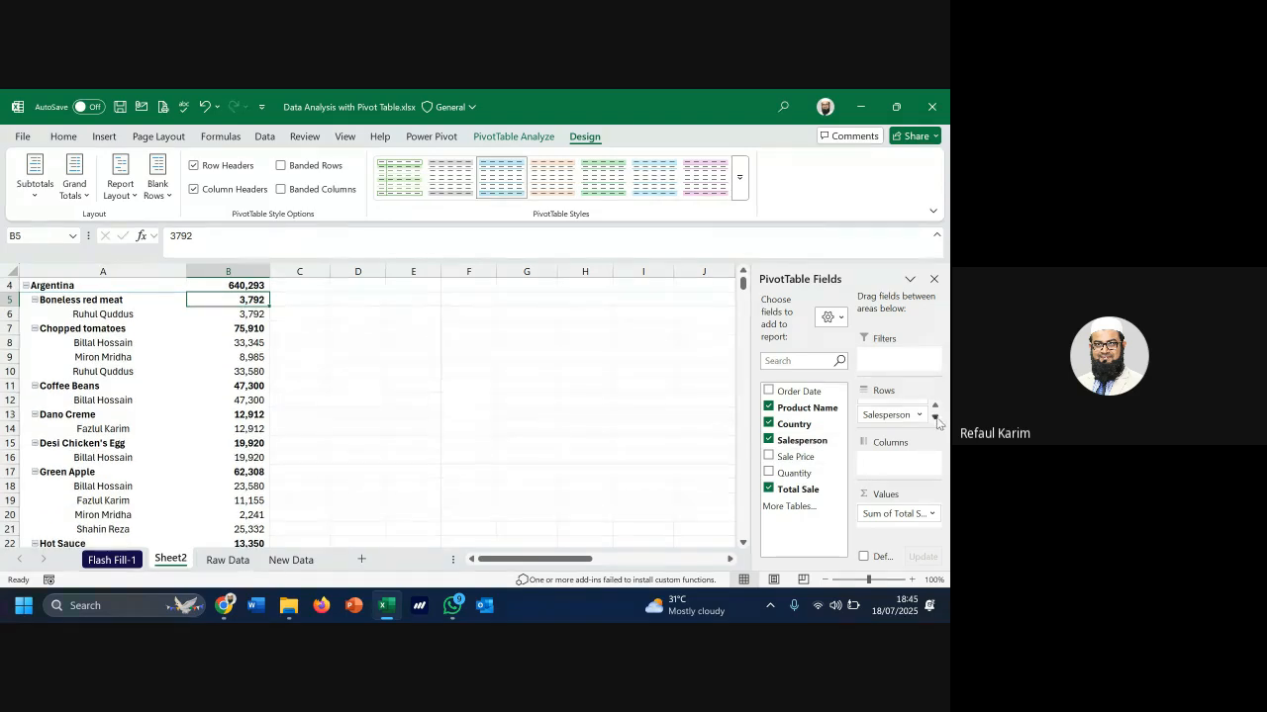
left_click(936, 419)
left_click(935, 406)
left_click(935, 406)
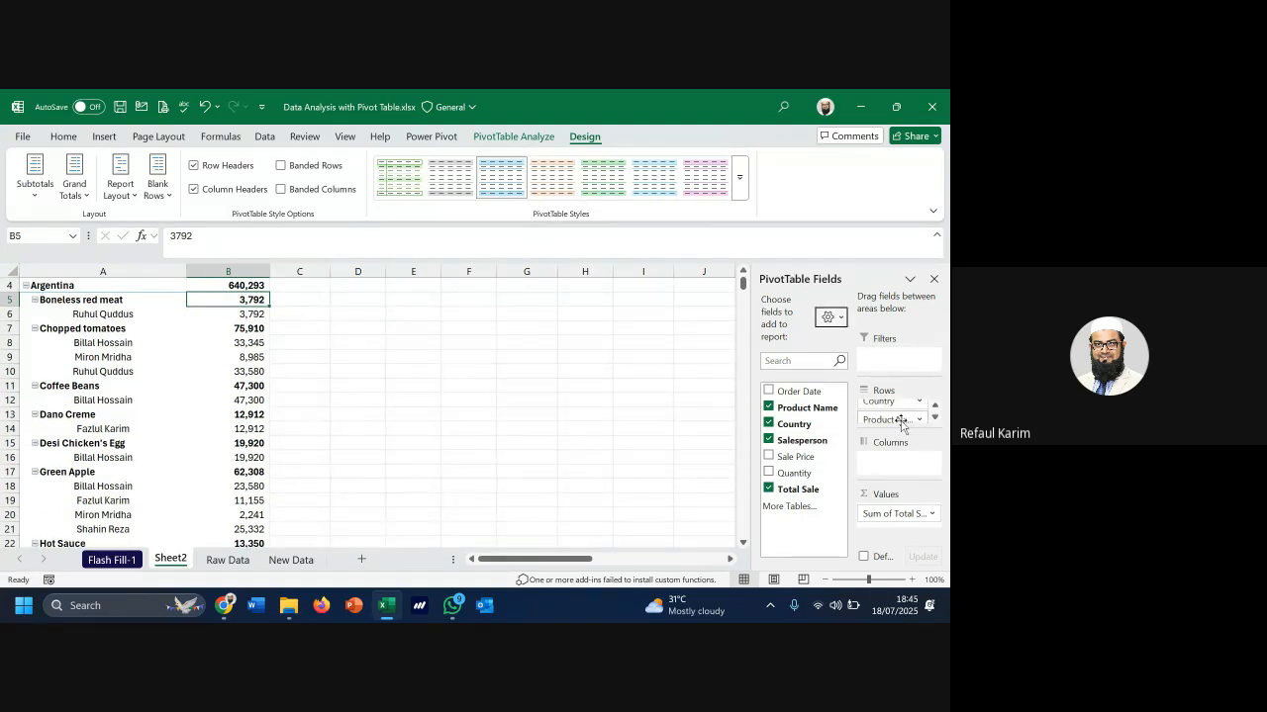
mouse_move(901, 425)
left_mouse_down()
mouse_move(923, 435)
mouse_move(909, 426)
left_mouse_up()
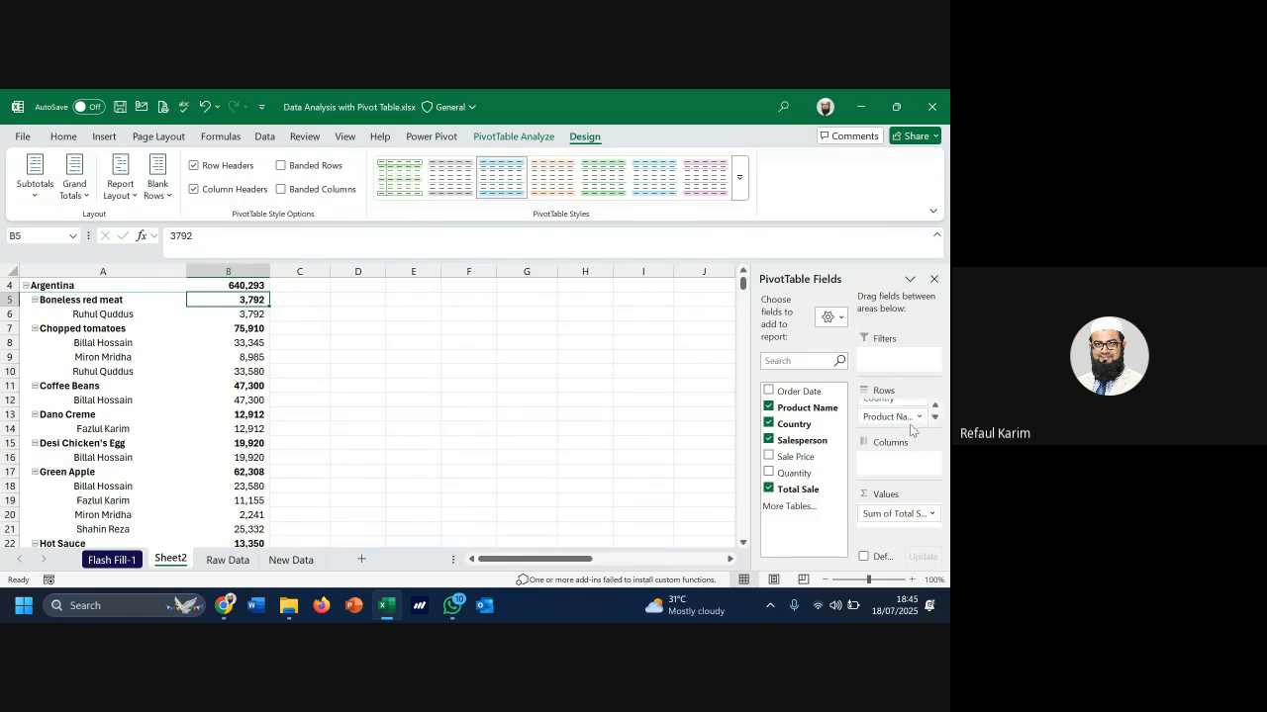
left_click(931, 417)
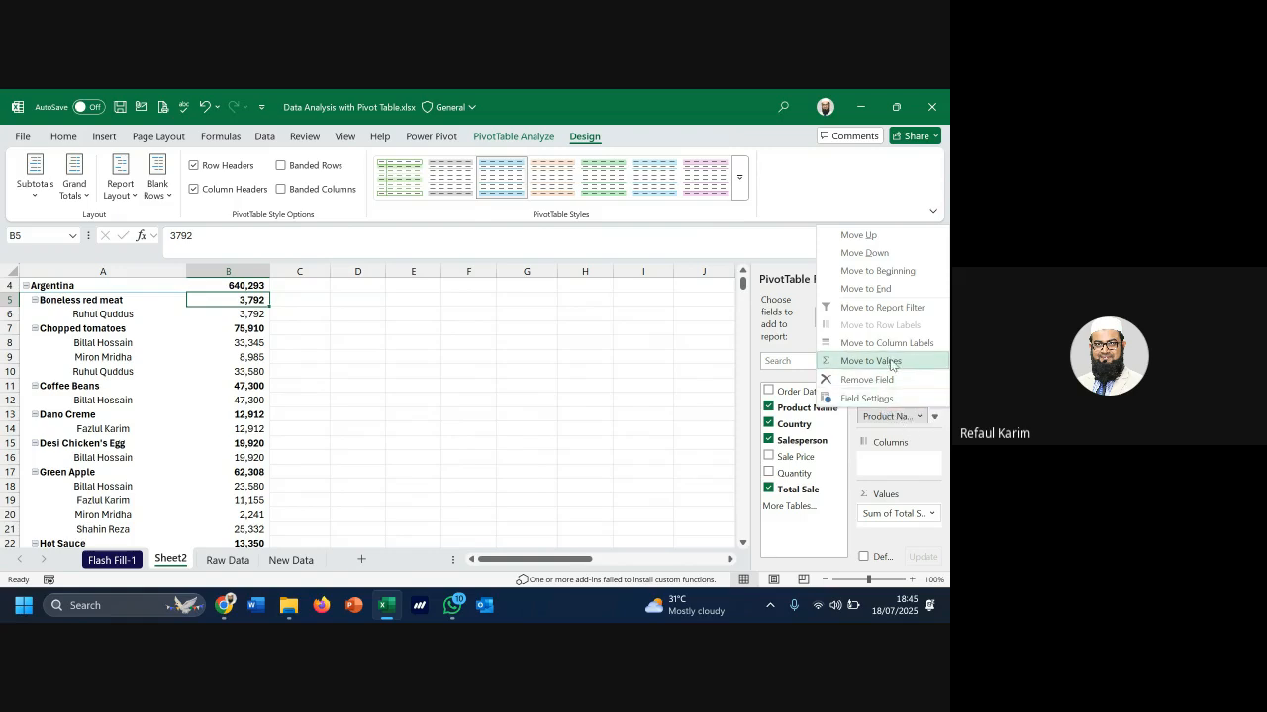
left_click(897, 259)
scroll(184, 379, "up", 1)
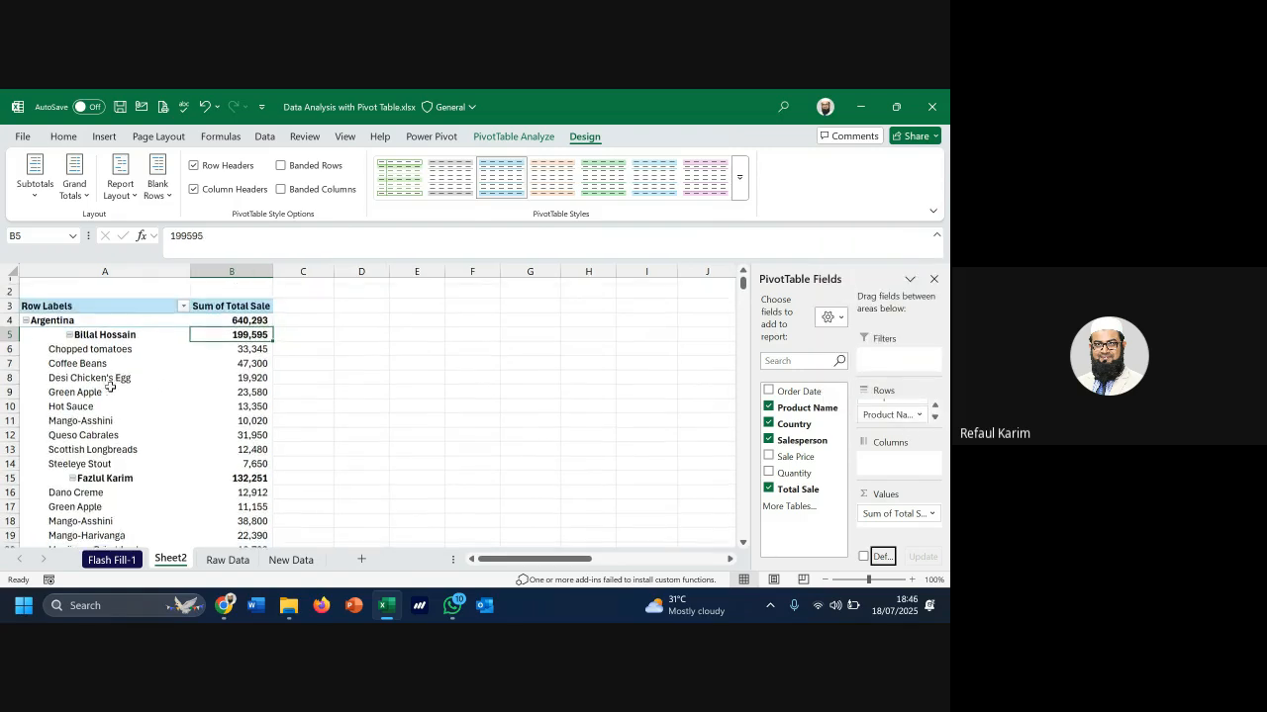
left_click(60, 327)
left_click(240, 328)
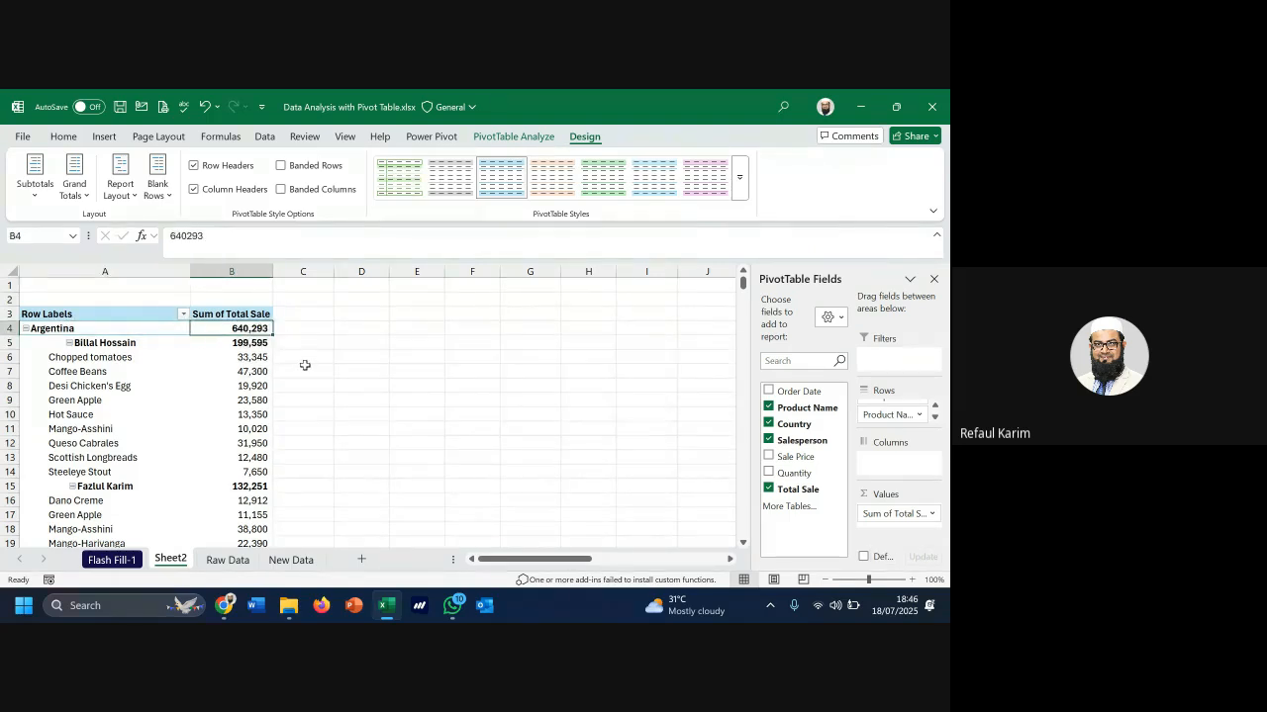
left_click(257, 342)
left_click_drag(245, 362, 250, 472)
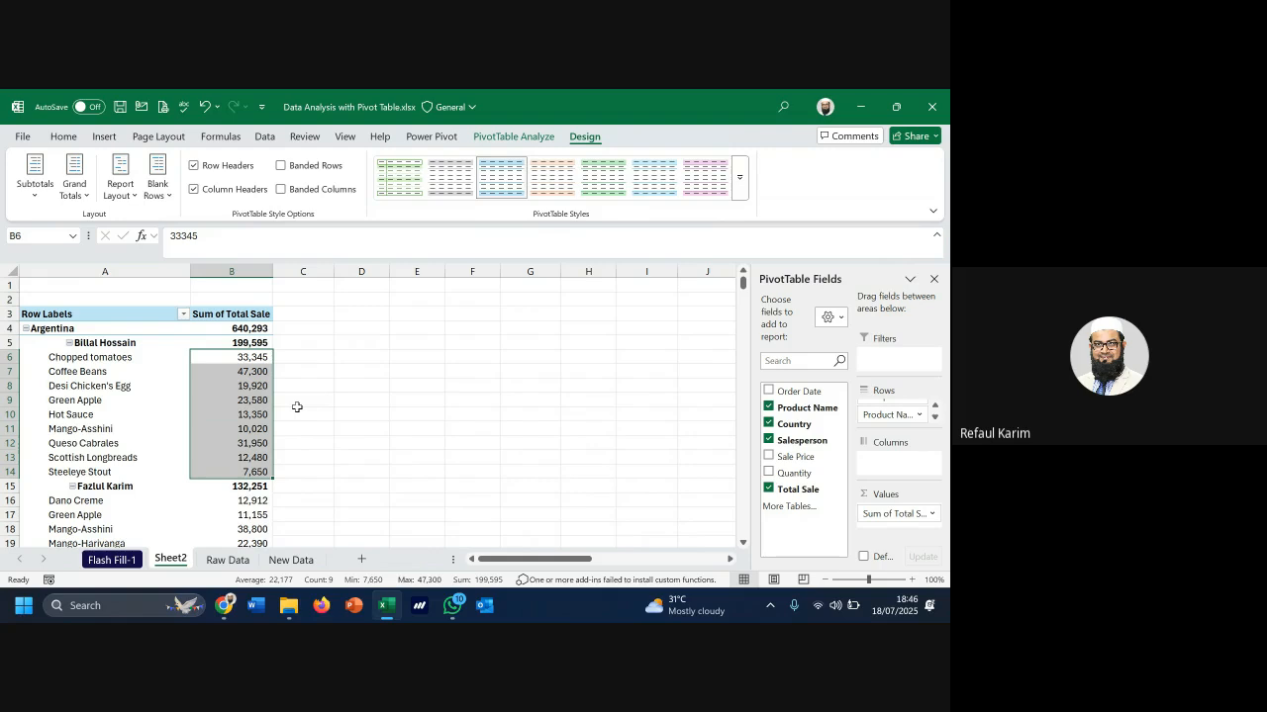
Try moving Salesperson to Columns, then undo to restore the country-salesperson-product rows
left_click(936, 409)
left_click_drag(910, 416, 898, 461)
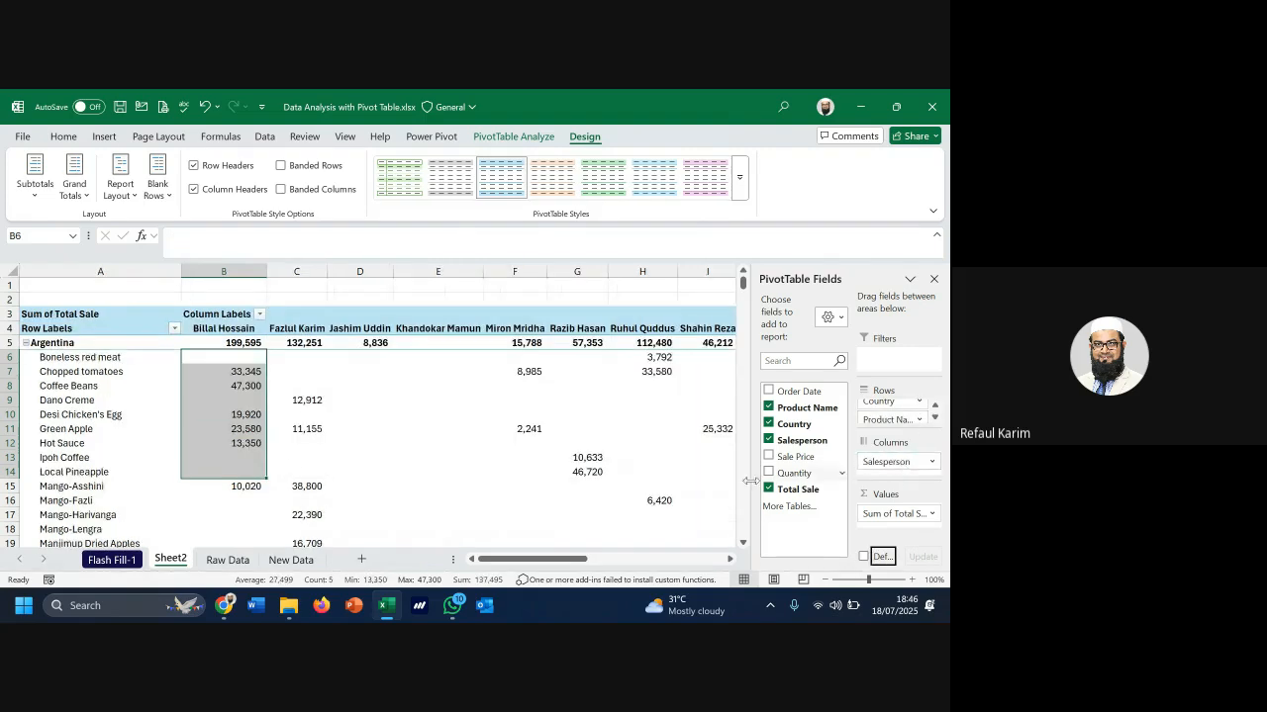
scroll(141, 450, "down", 1)
left_click_drag(60, 315, 45, 542)
scroll(79, 515, "down", 9)
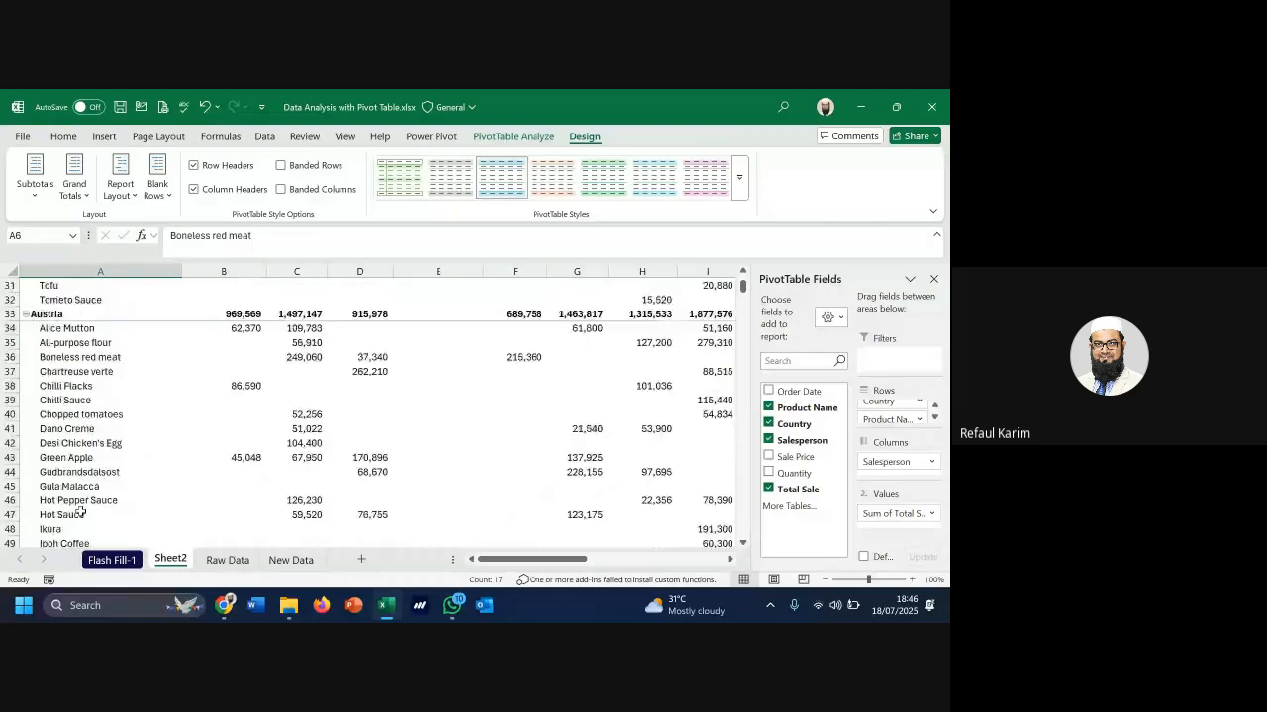
scroll(81, 513, "up", 10)
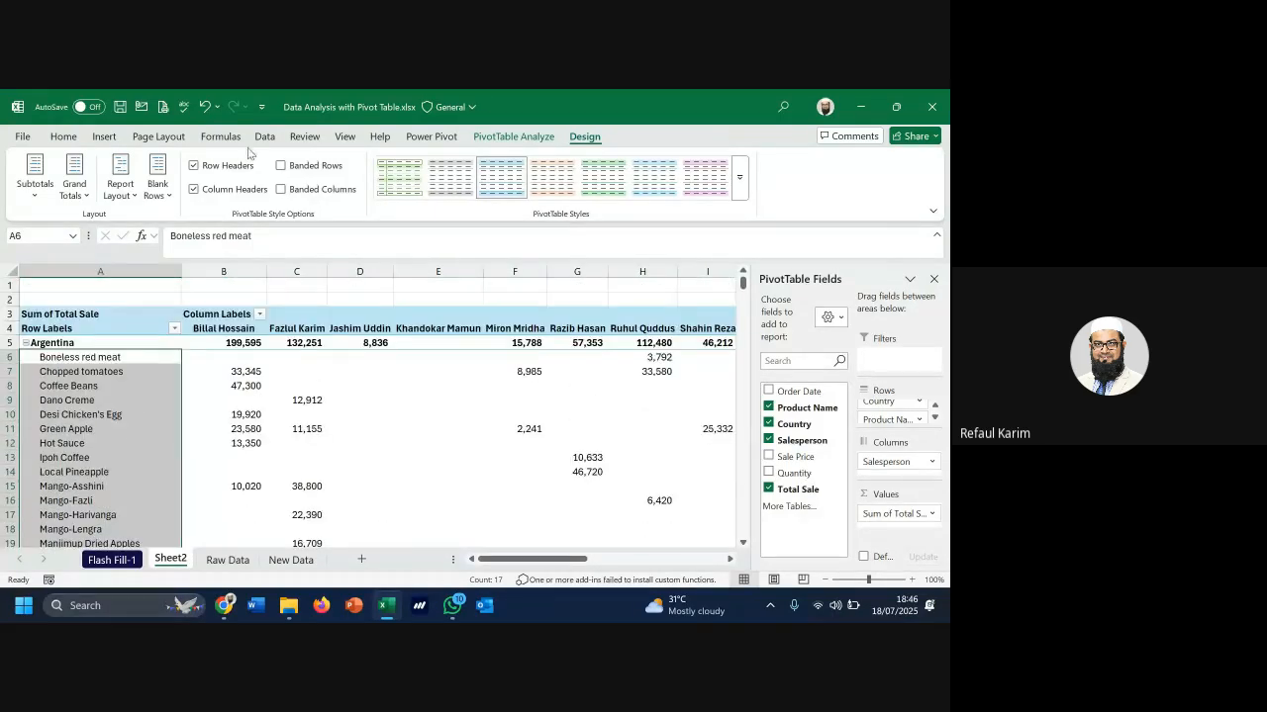
left_click(205, 106)
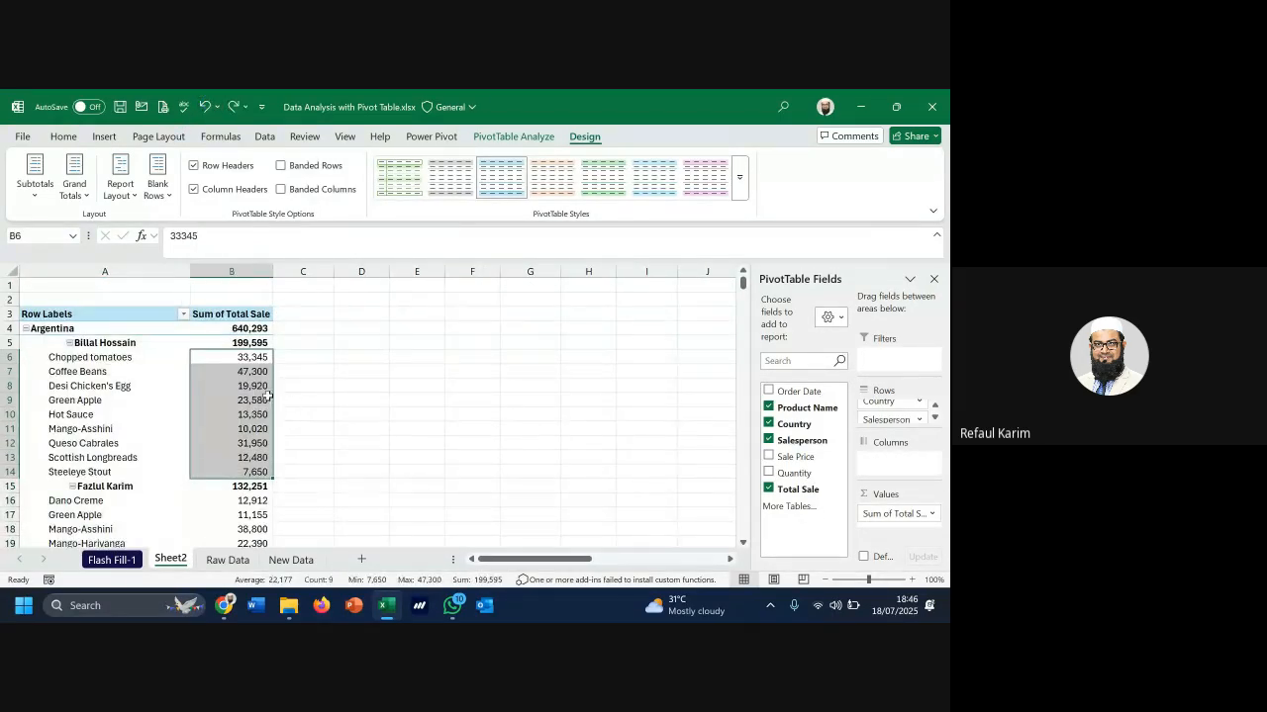
left_click(87, 271)
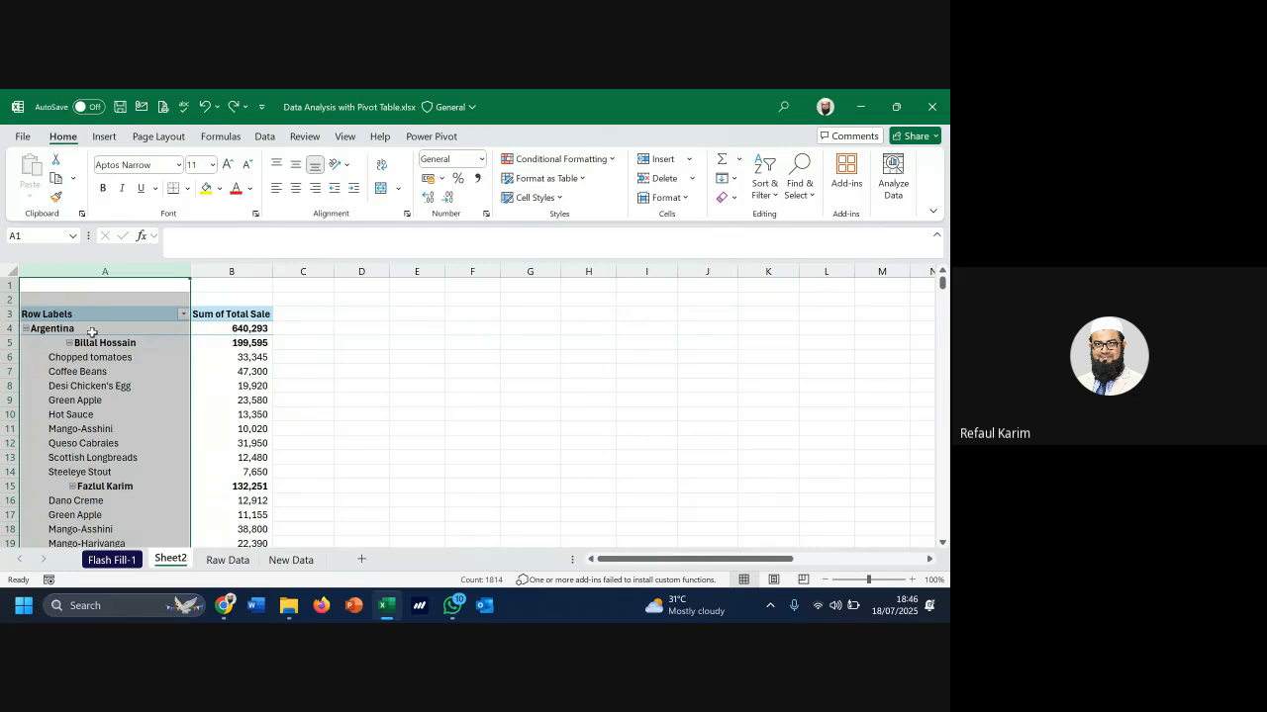
left_click(91, 332)
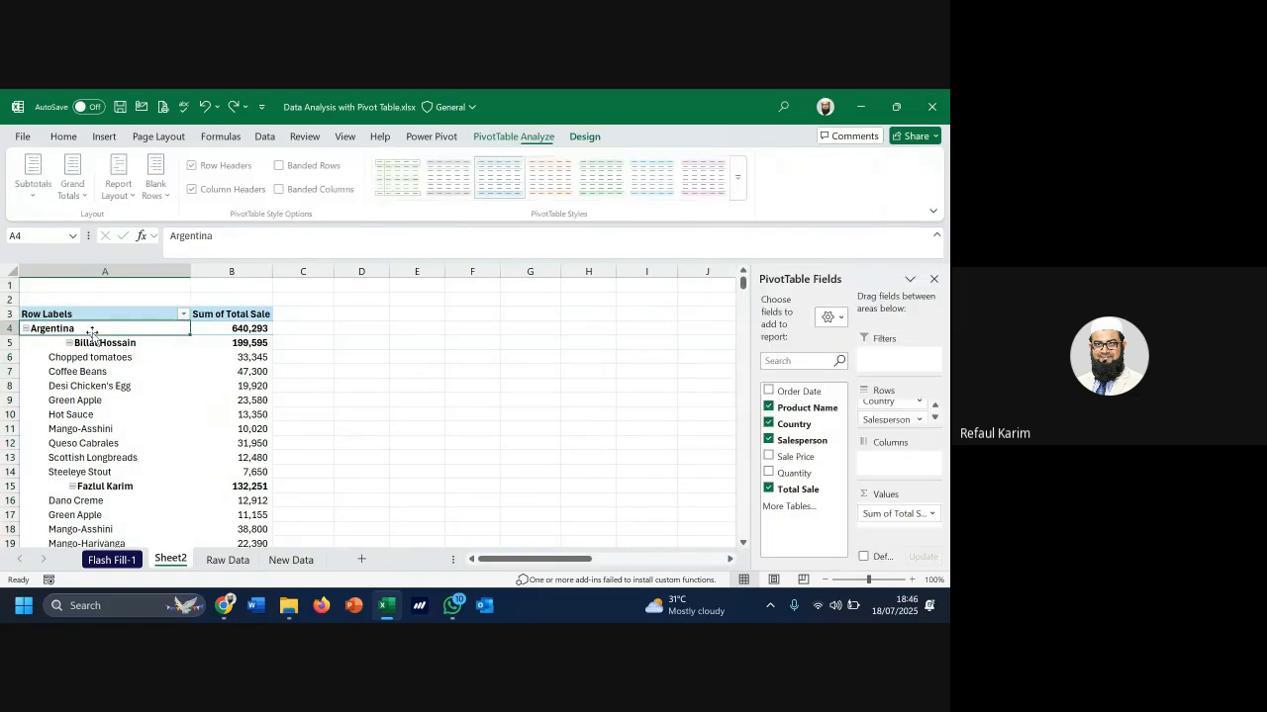
left_click(97, 343)
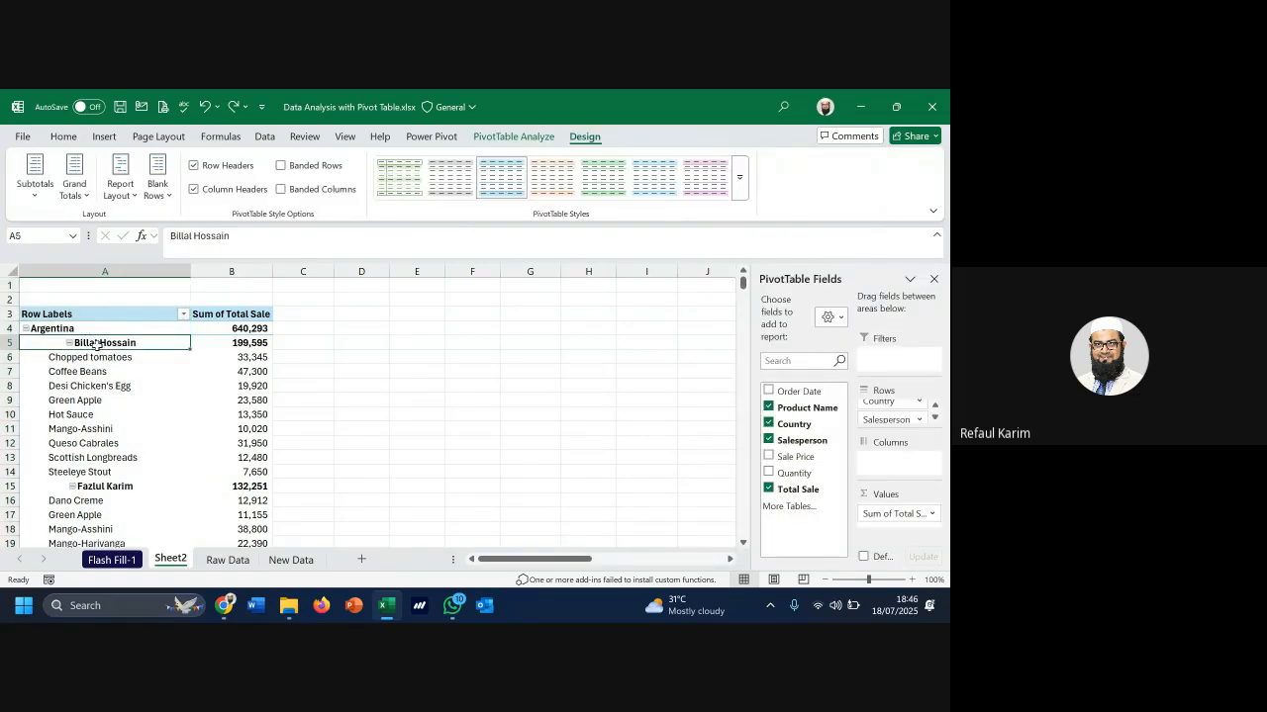
left_click_drag(94, 357, 106, 459)
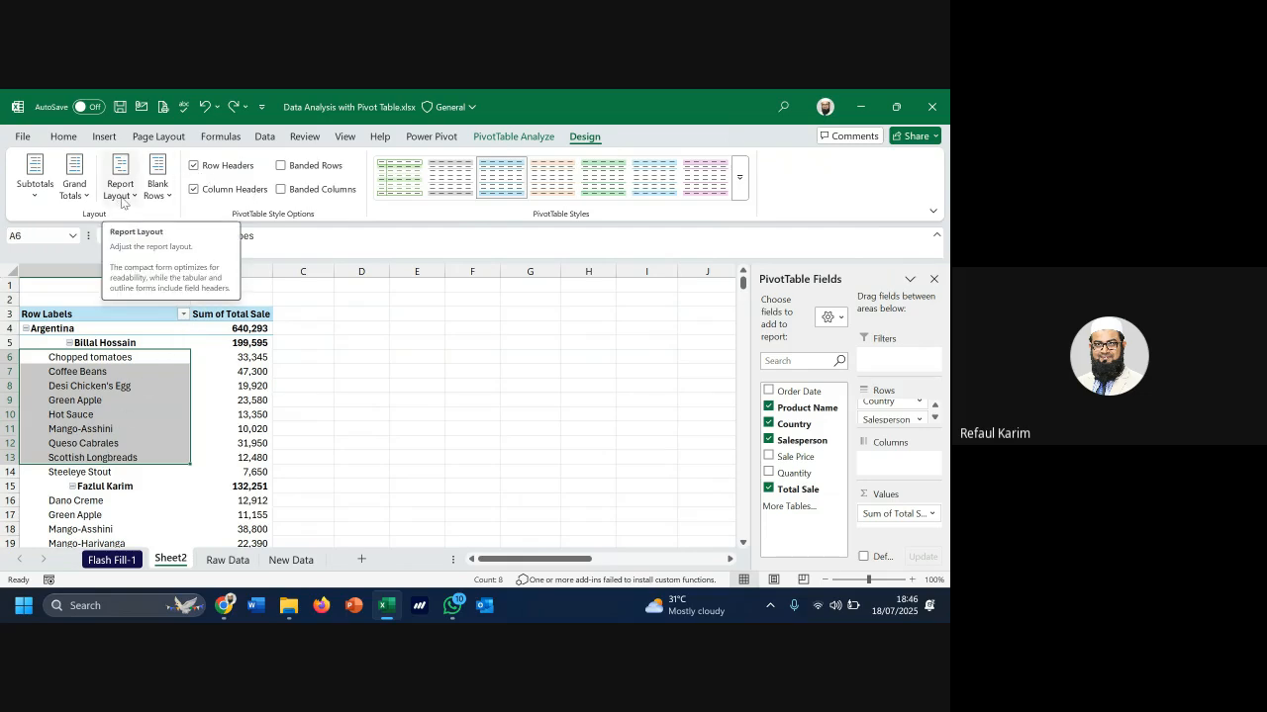
Apply Tabular Form so Country, Salesperson and Product Name fill columns A, B and C
left_click(121, 195)
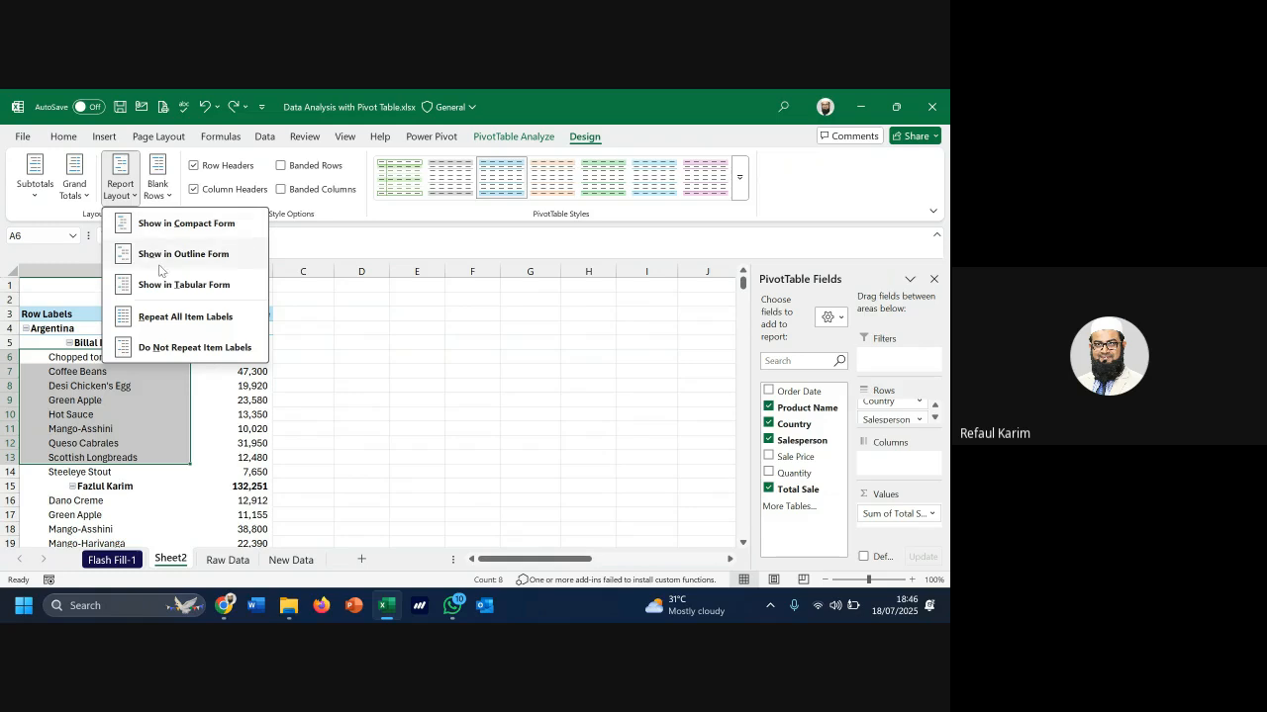
left_click(184, 285)
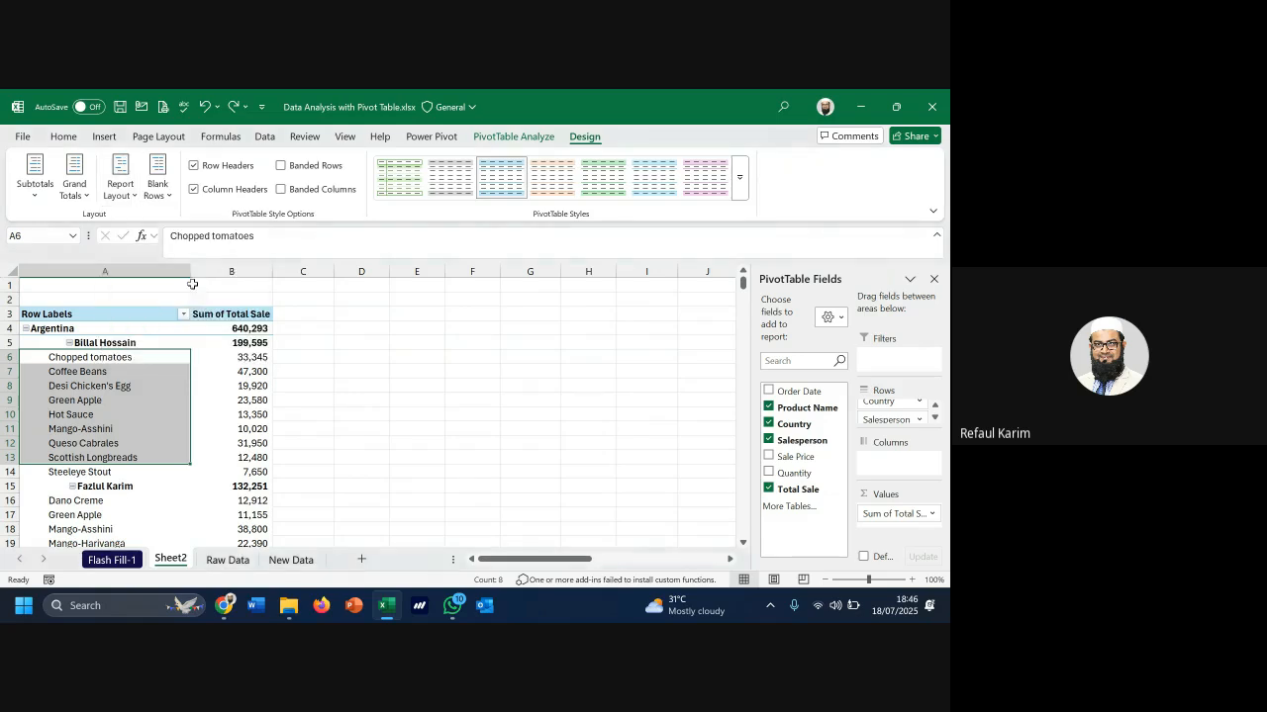
left_click_drag(158, 270, 230, 268)
left_click(231, 267)
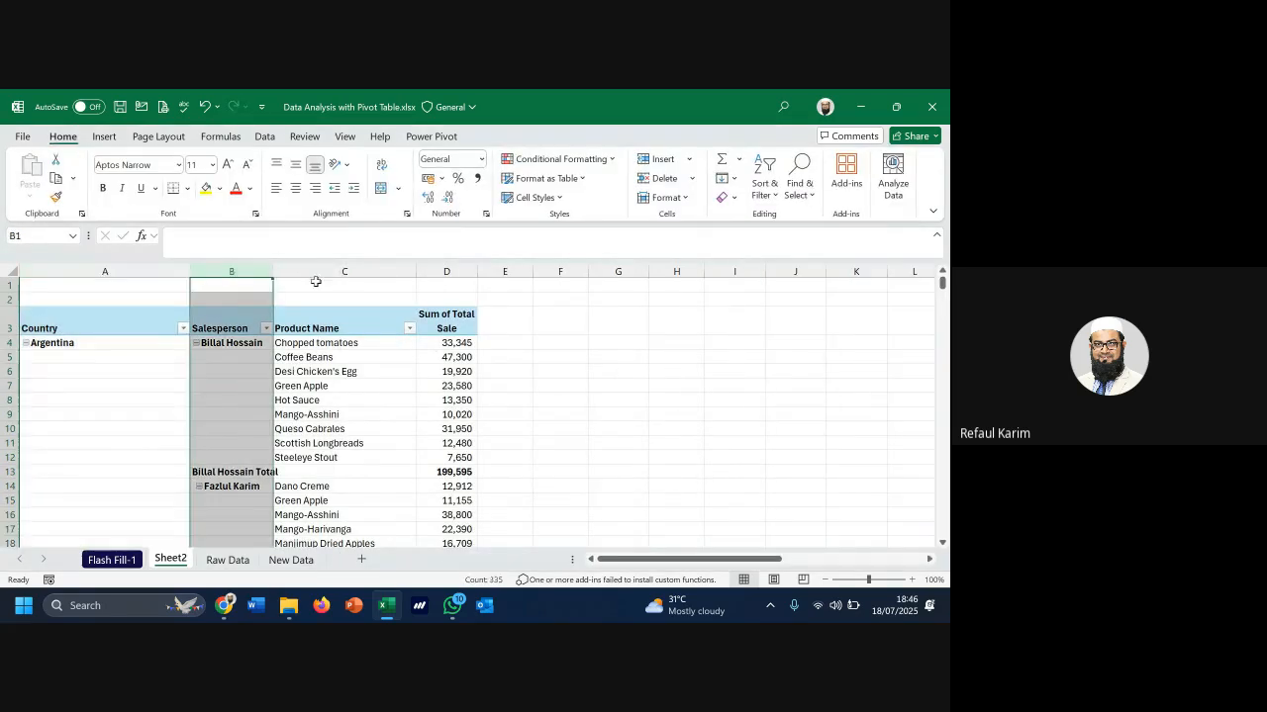
left_click(335, 271)
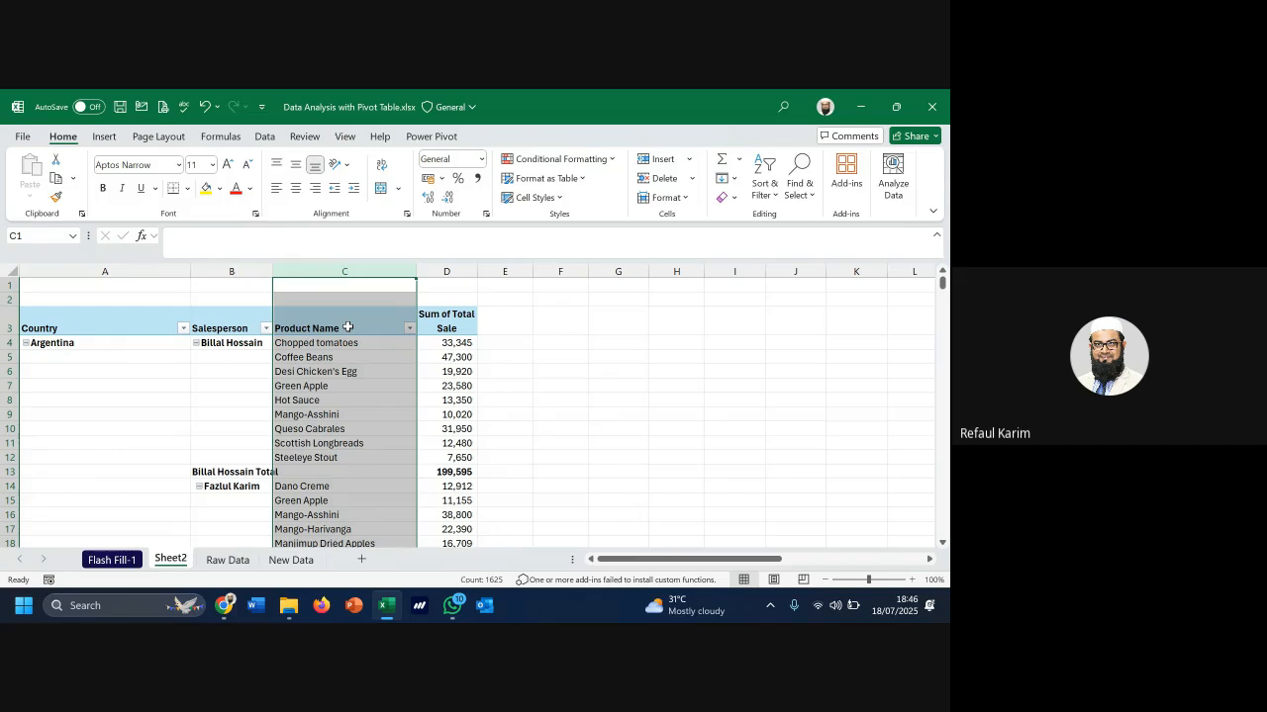
left_click(300, 373)
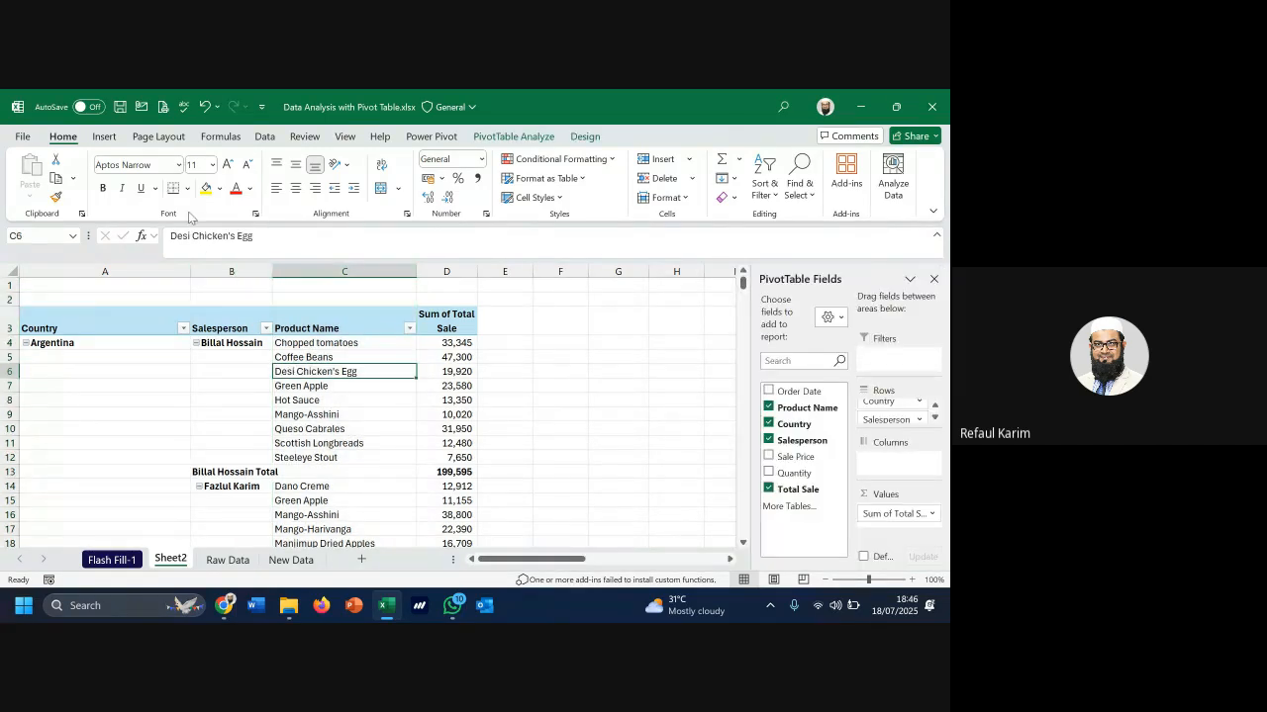
left_click(602, 138)
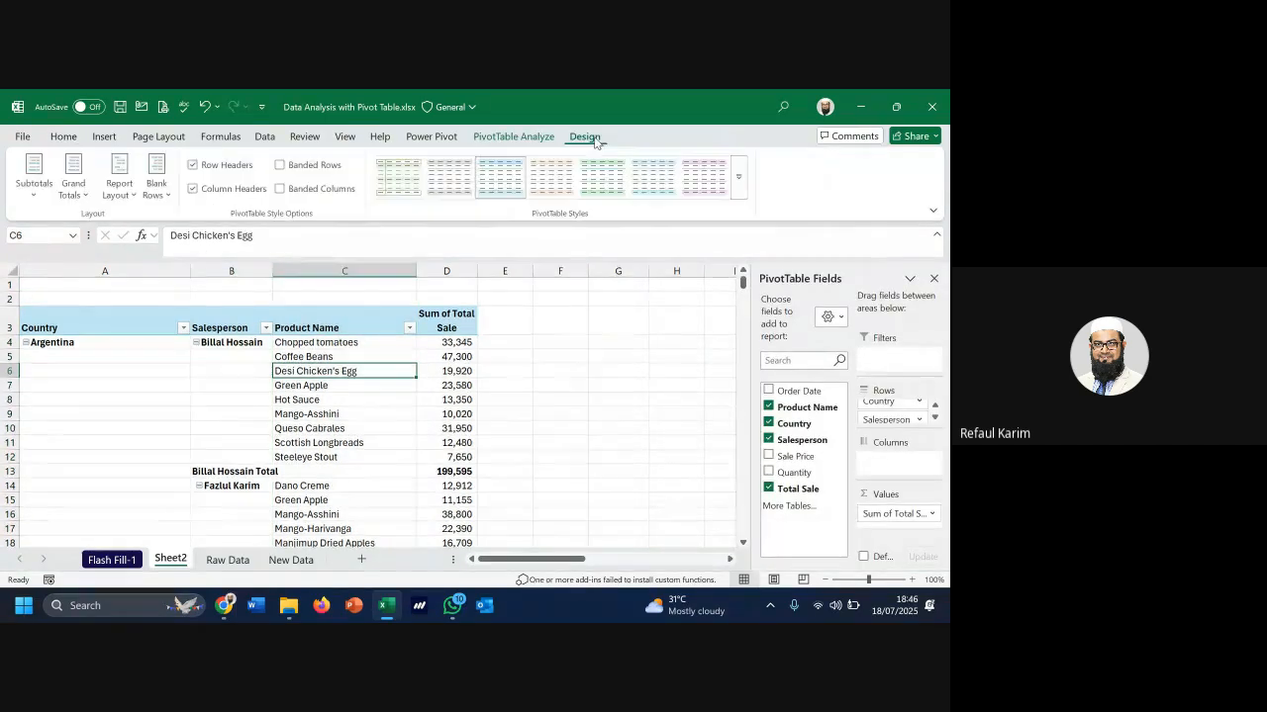
left_click(133, 196)
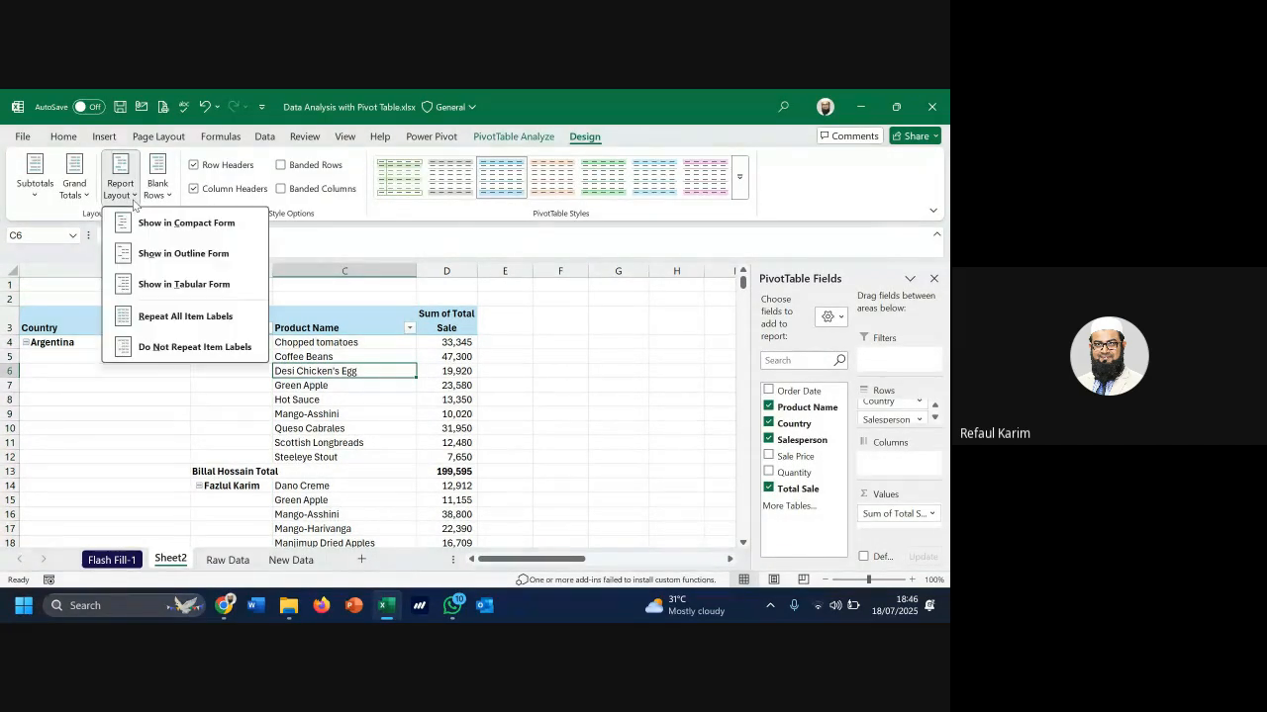
left_click(224, 348)
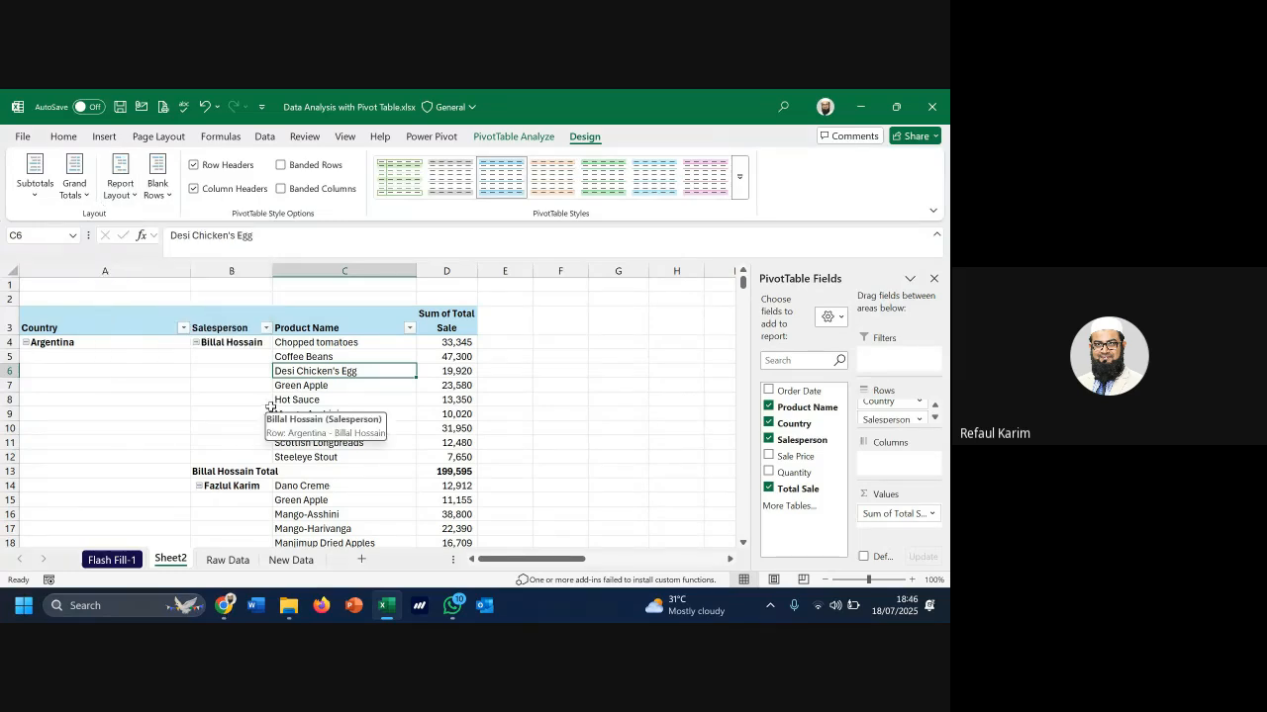
left_click(231, 343)
left_click_drag(229, 360, 227, 457)
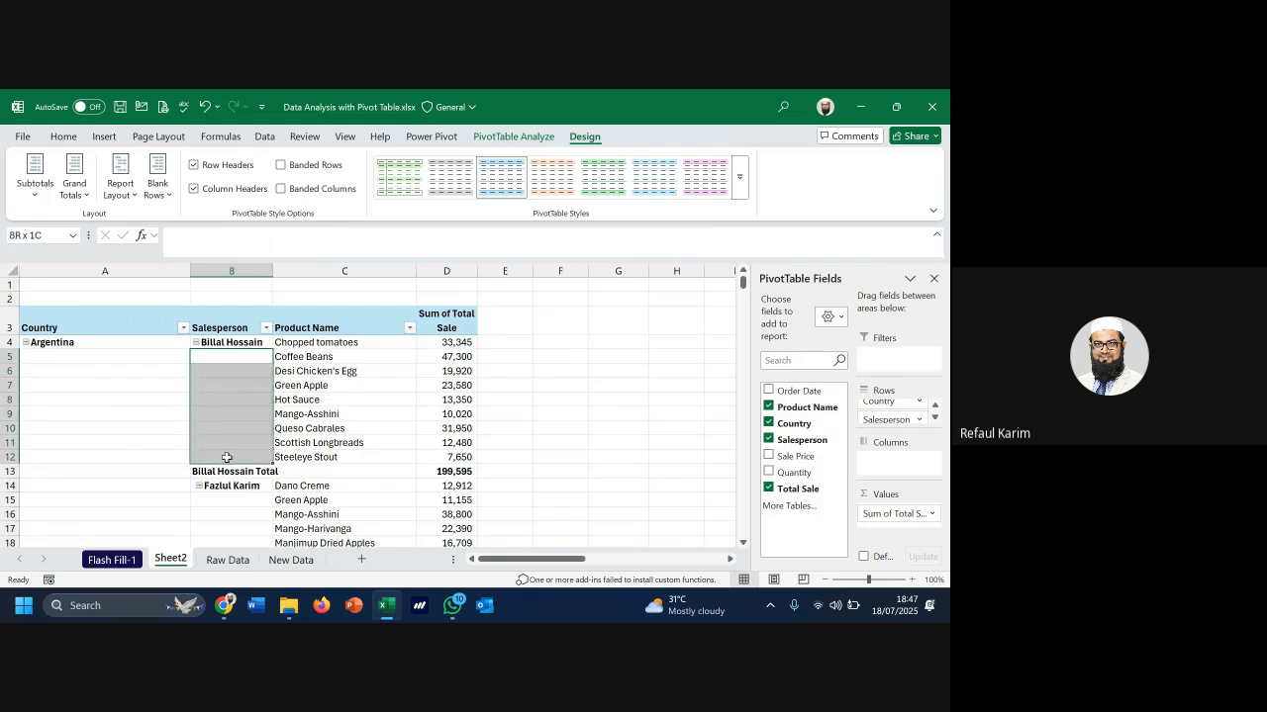
left_click_drag(127, 358, 141, 496)
scroll(140, 496, "up", 20)
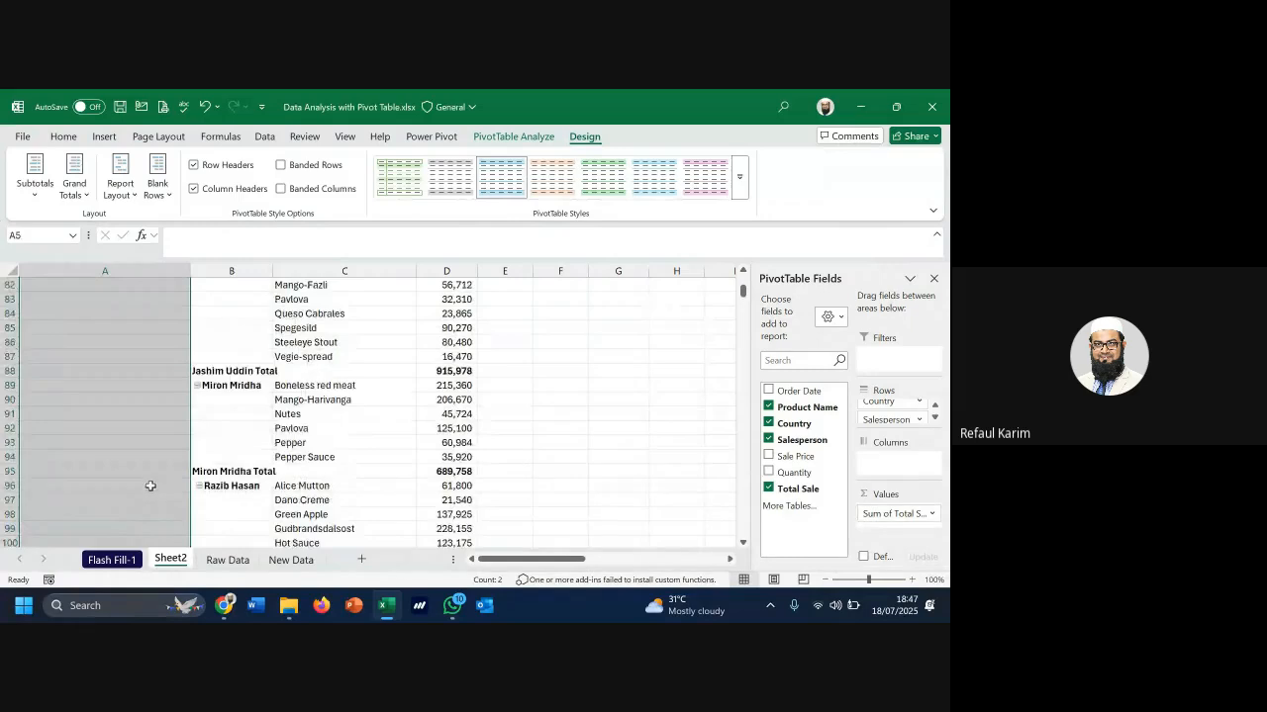
scroll(273, 382, "up", 3)
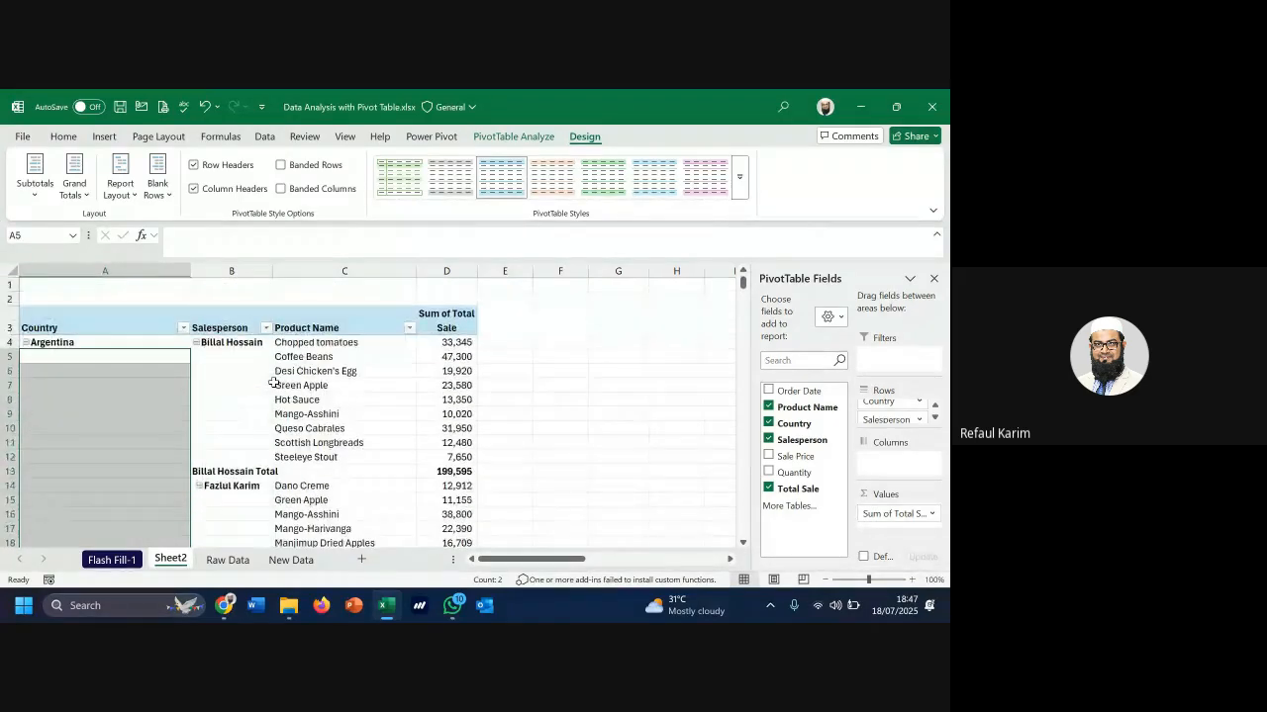
left_click(43, 385)
left_click(231, 356)
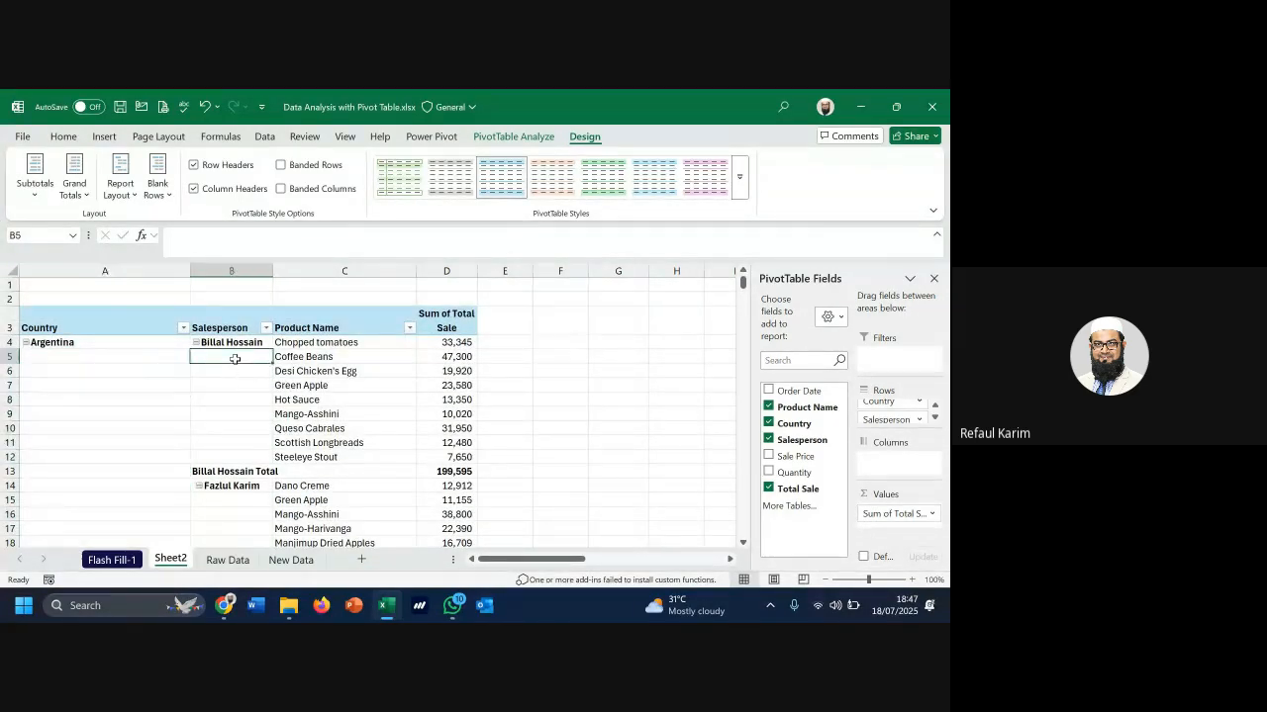
left_click(120, 178)
left_click(178, 318)
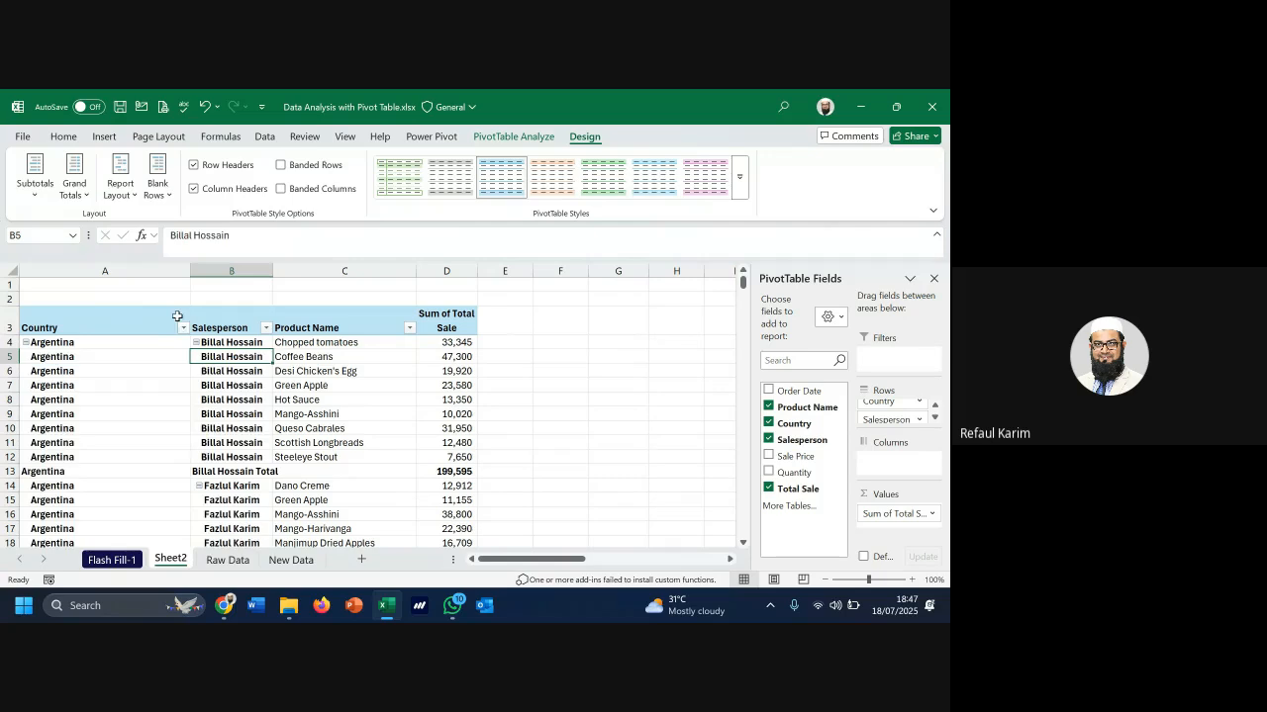
left_click_drag(113, 356, 116, 457)
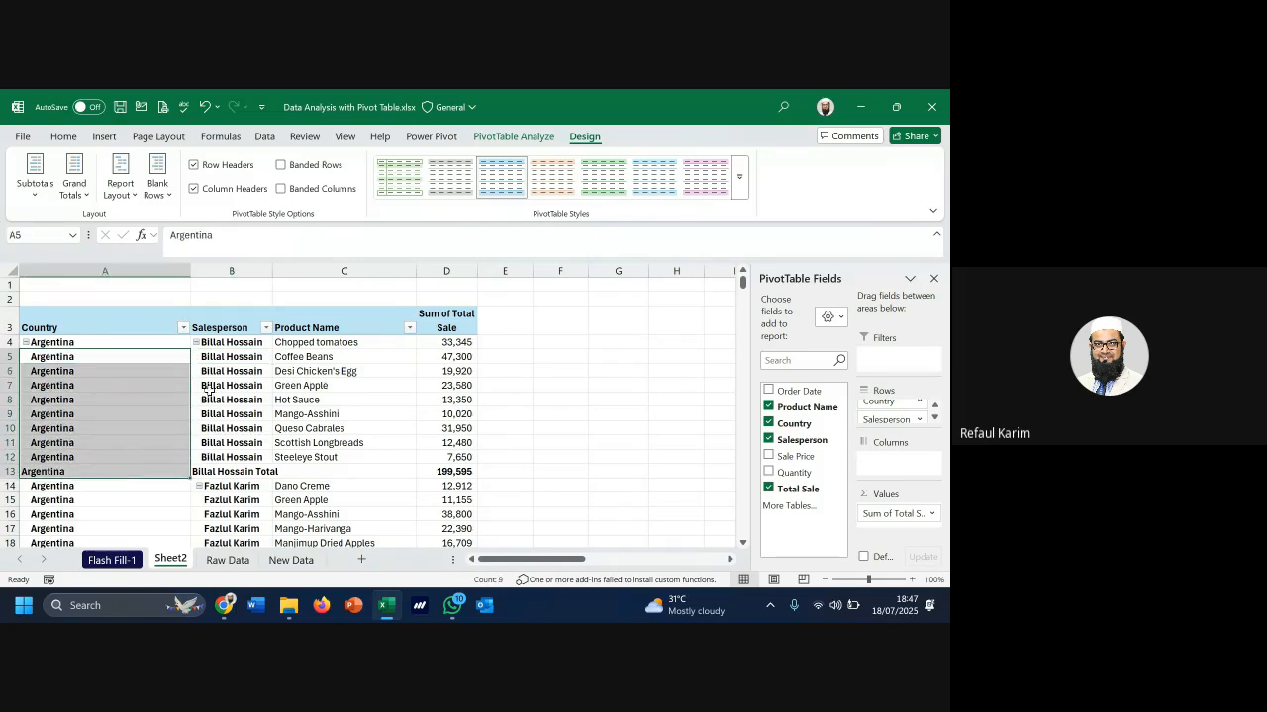
left_click(215, 385)
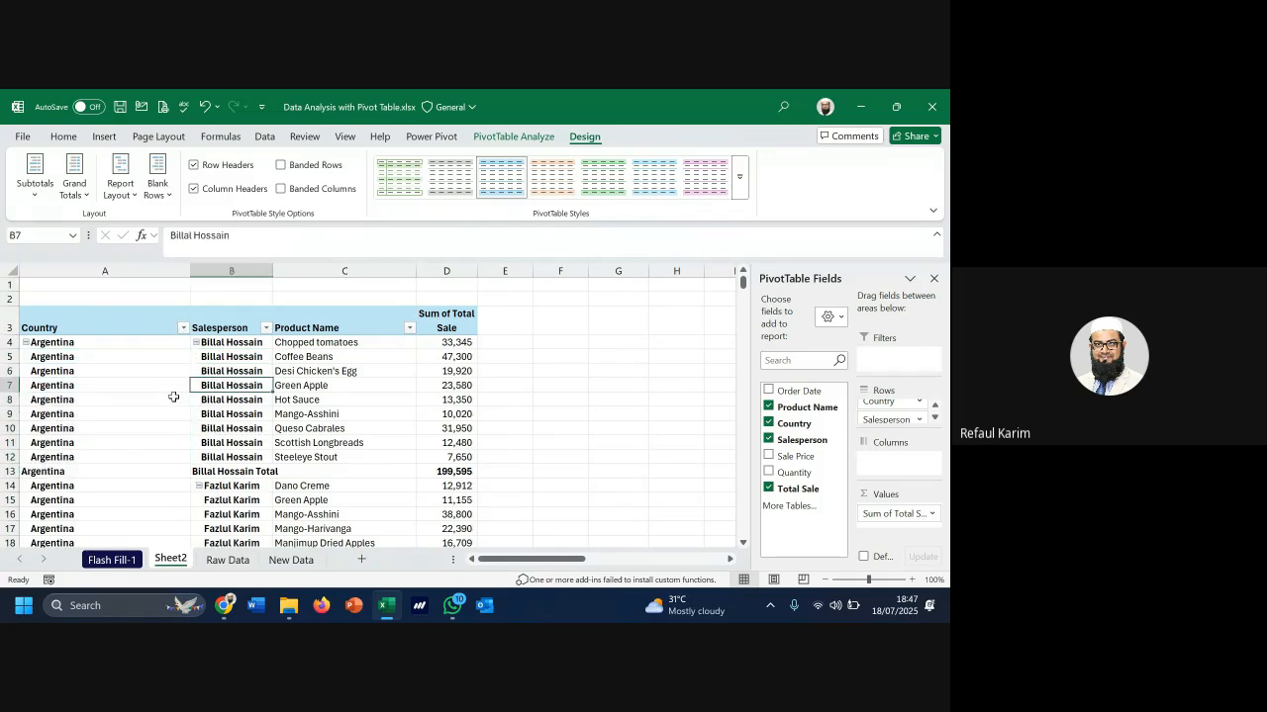
scroll(162, 427, "down", 3)
scroll(163, 426, "up", 3)
left_click_drag(156, 340, 462, 471)
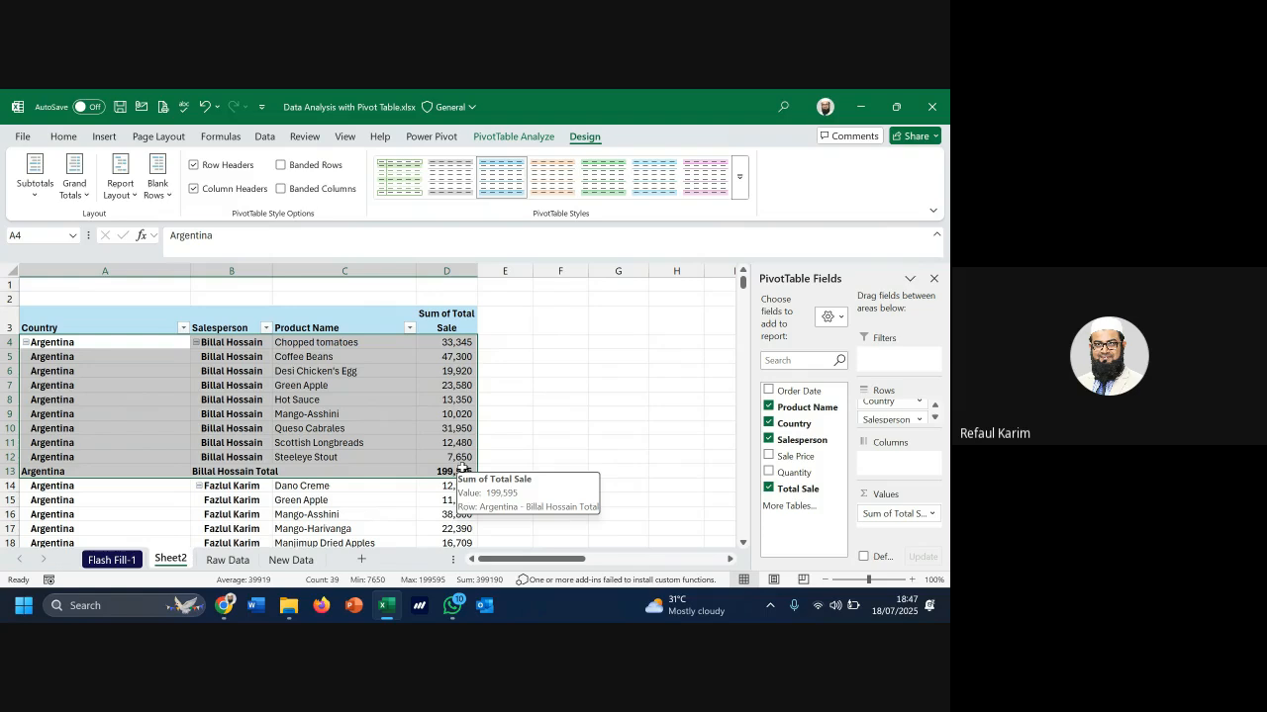
Turn item label repeating off again and review the now-empty salesperson cells
left_click(120, 183)
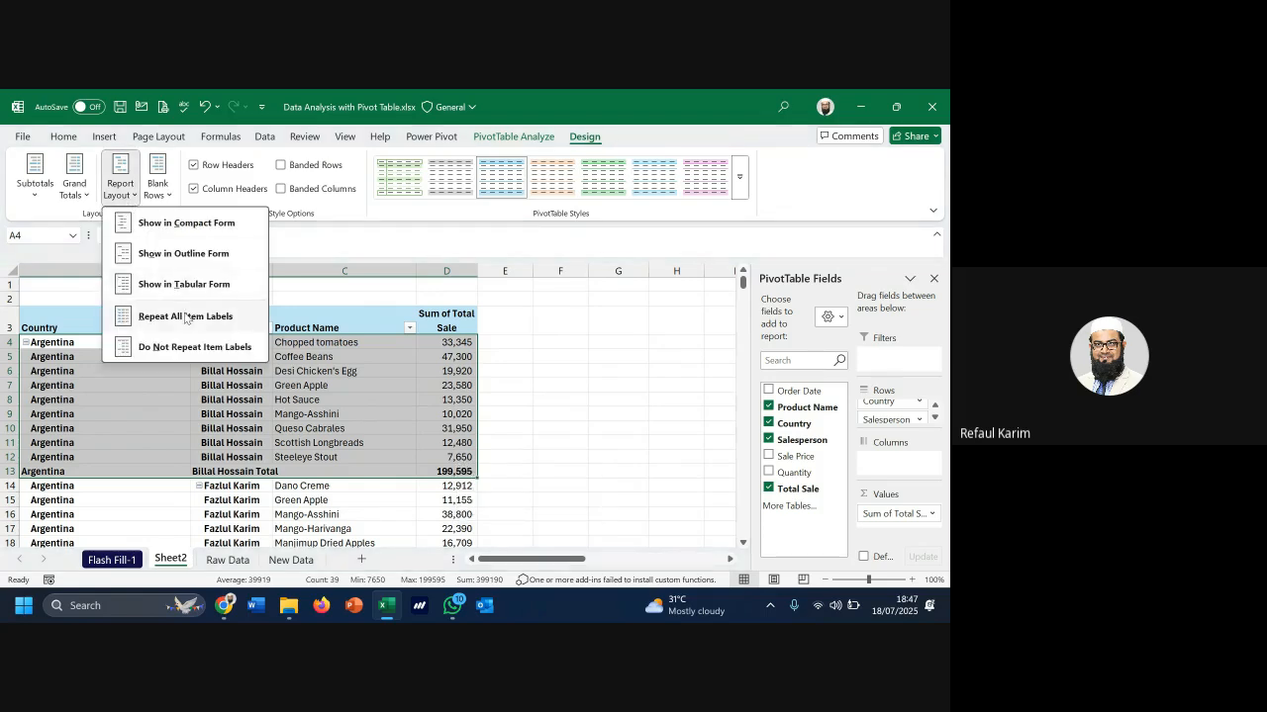
left_click(195, 346)
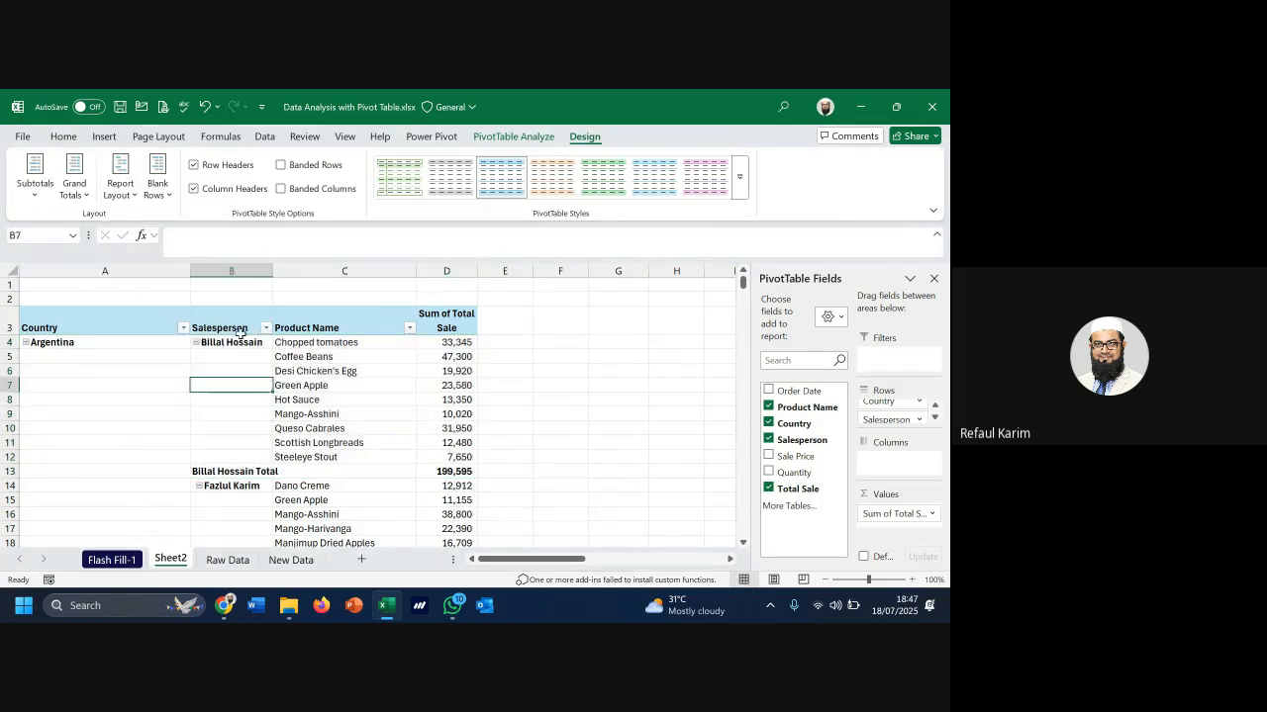
left_click_drag(310, 399, 442, 493)
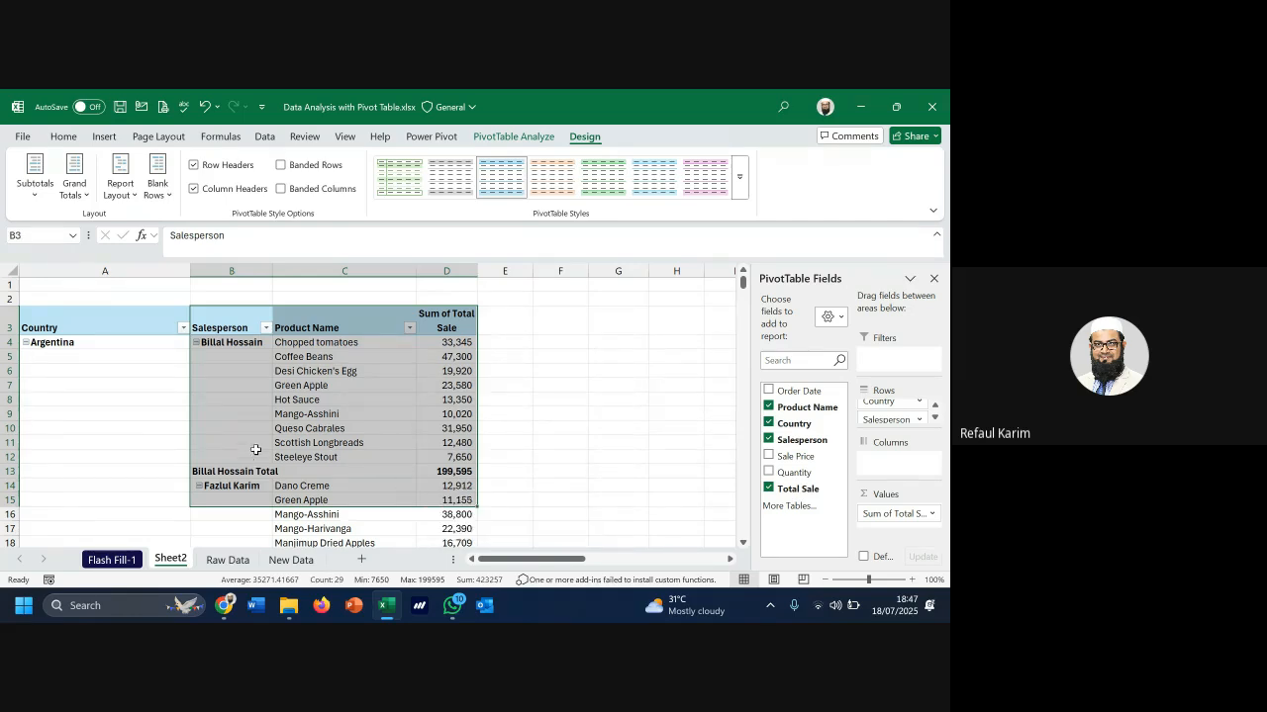
left_click_drag(240, 362, 248, 445)
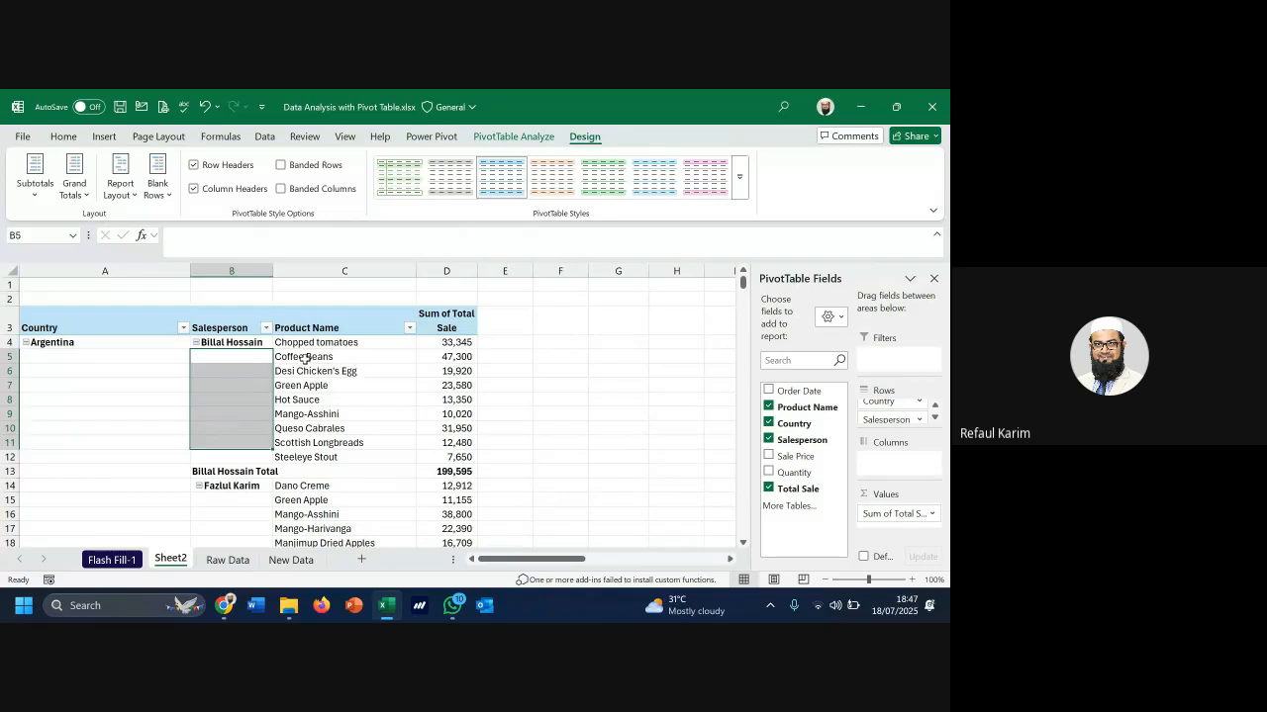
left_click_drag(305, 360, 307, 372)
scroll(299, 475, "down", 2)
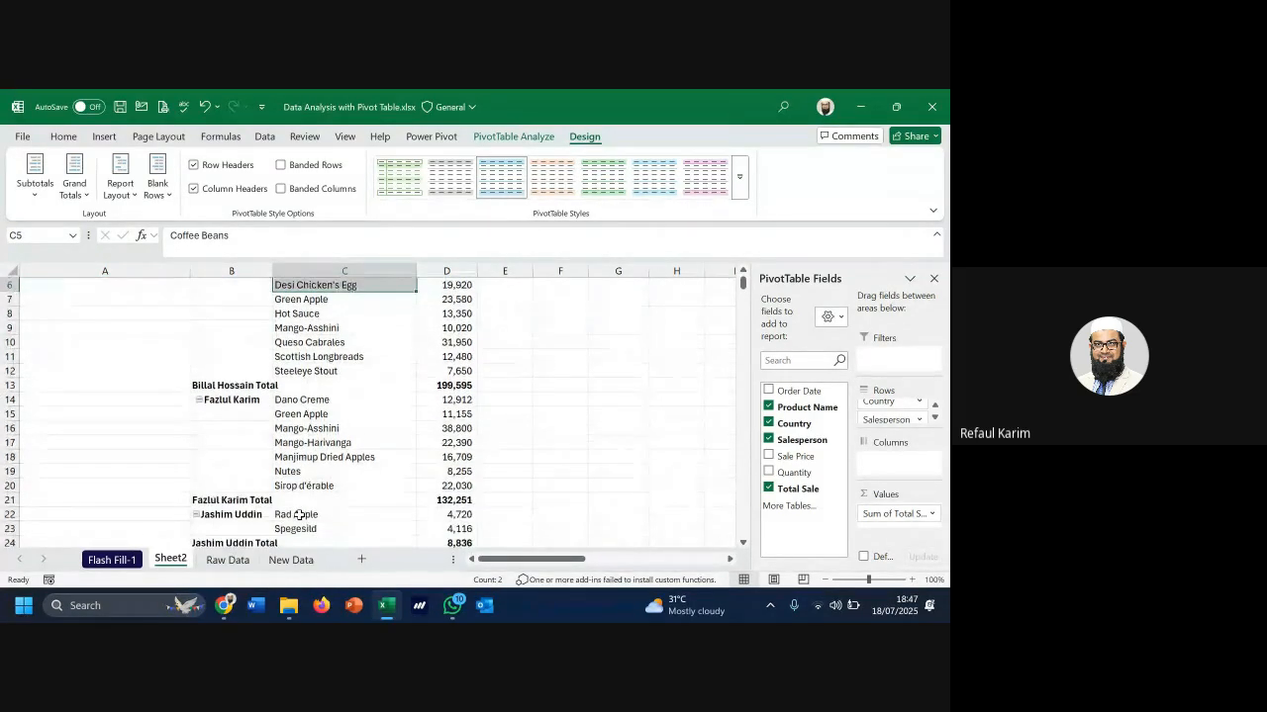
scroll(300, 435, "up", 2)
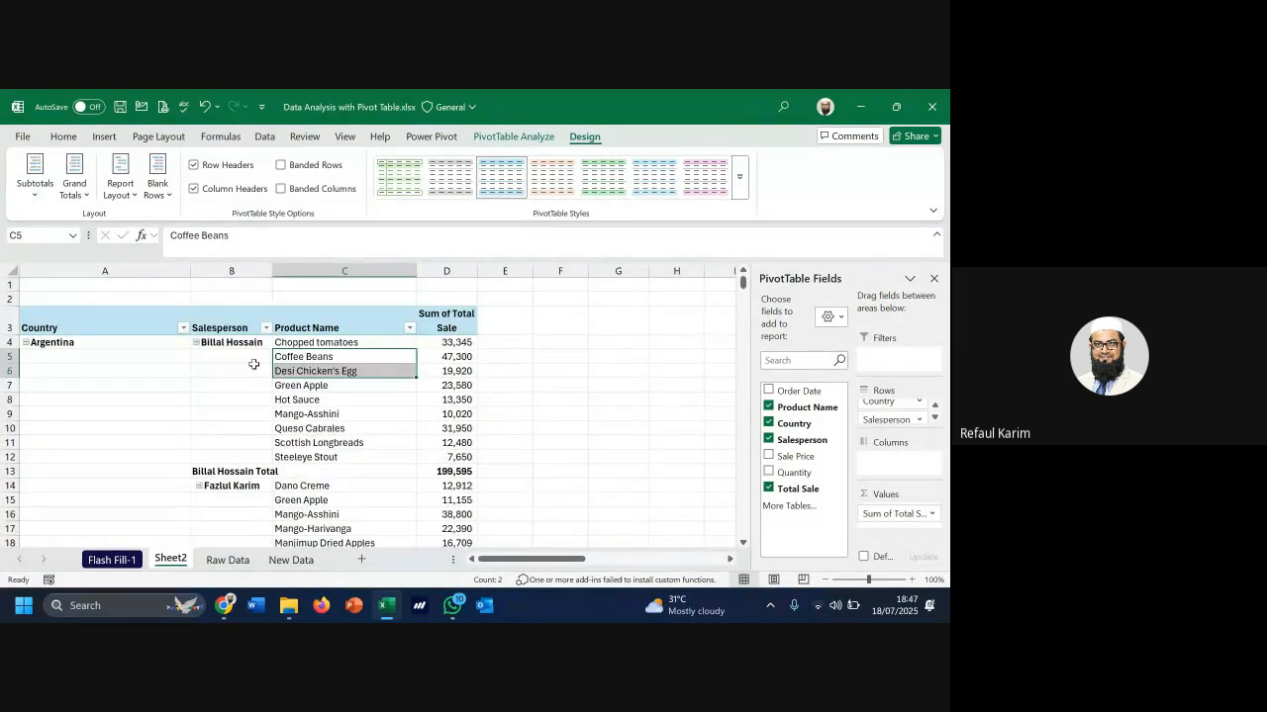
left_click(119, 179)
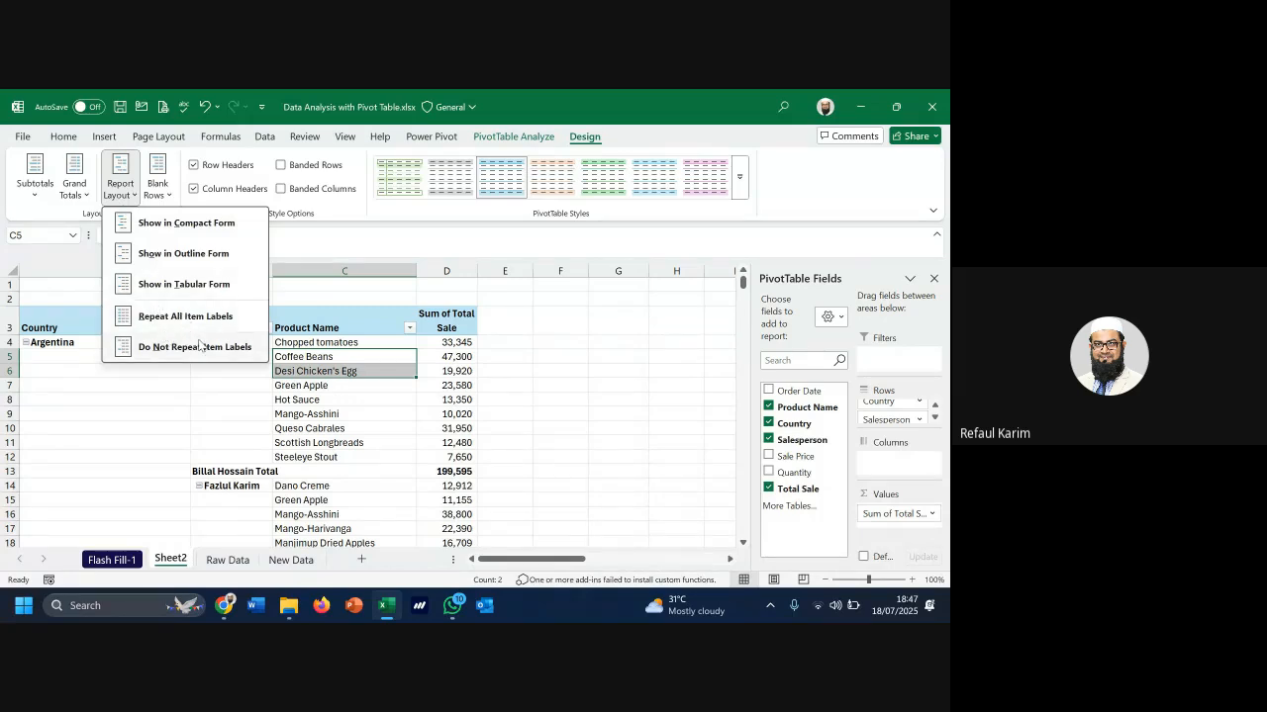
left_click(203, 322)
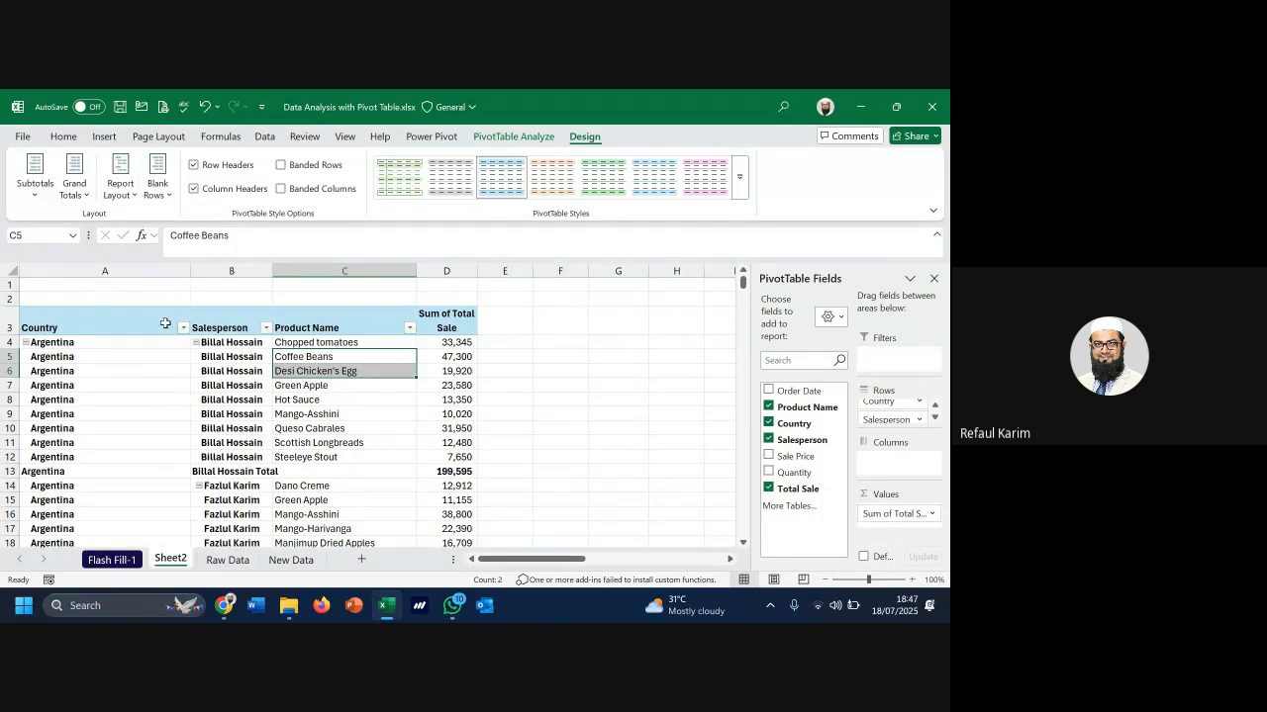
left_click_drag(164, 325, 423, 456)
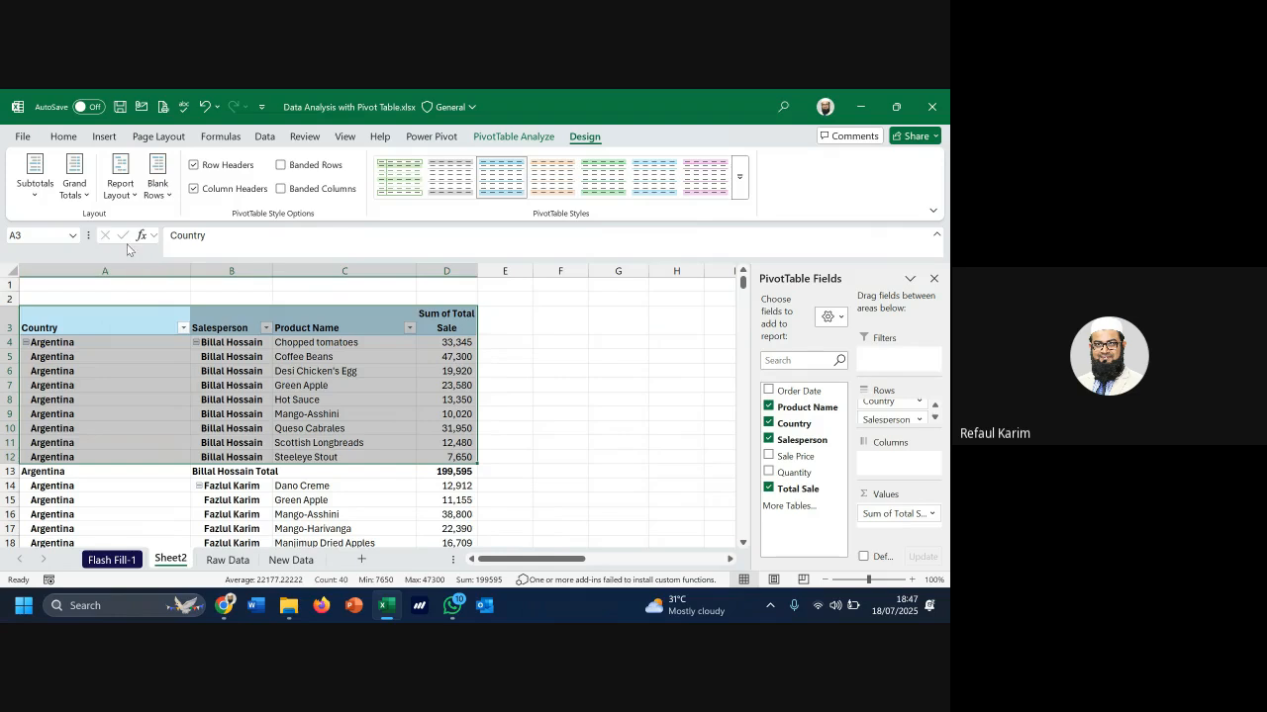
left_click(181, 377)
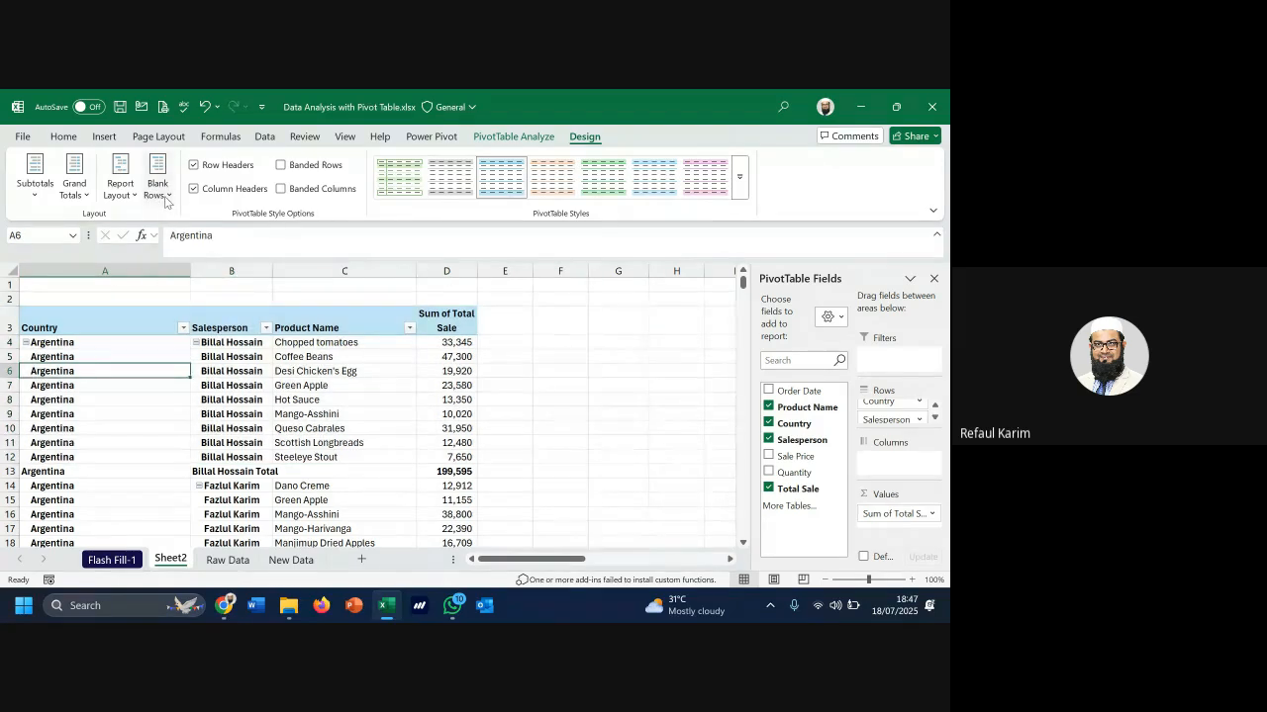
left_click(166, 196)
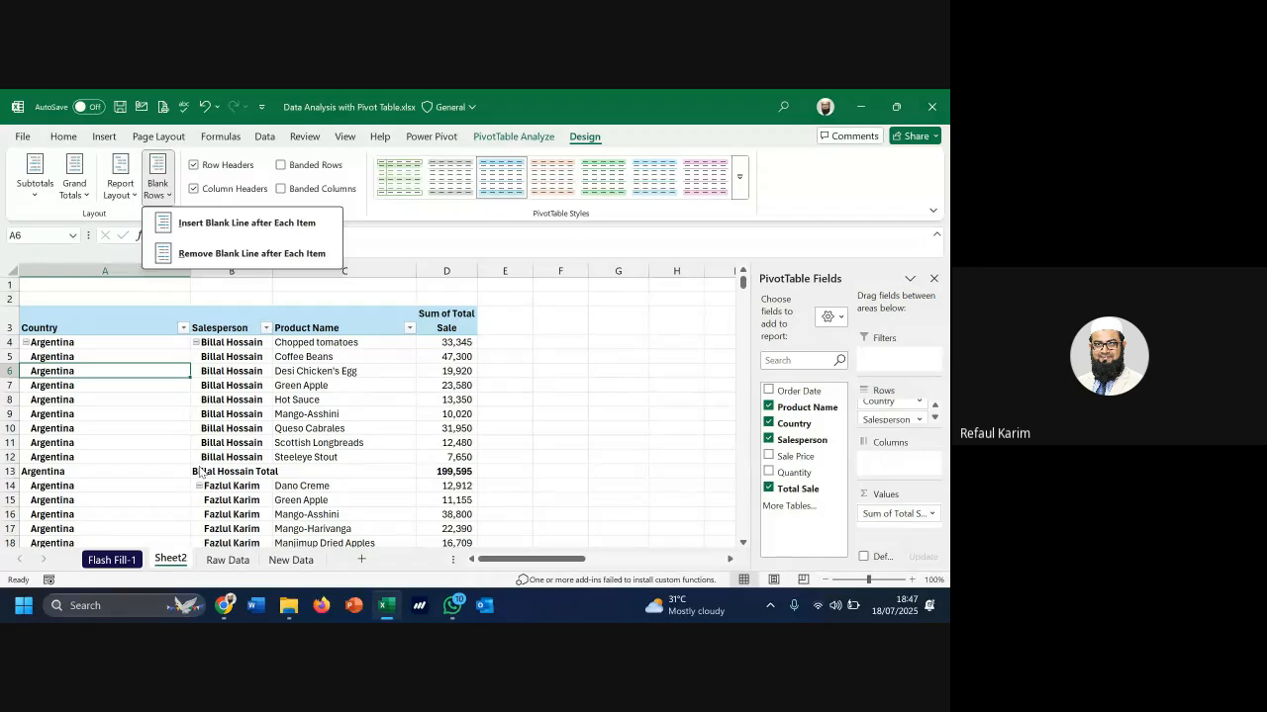
key("Escape")
left_click(12, 471)
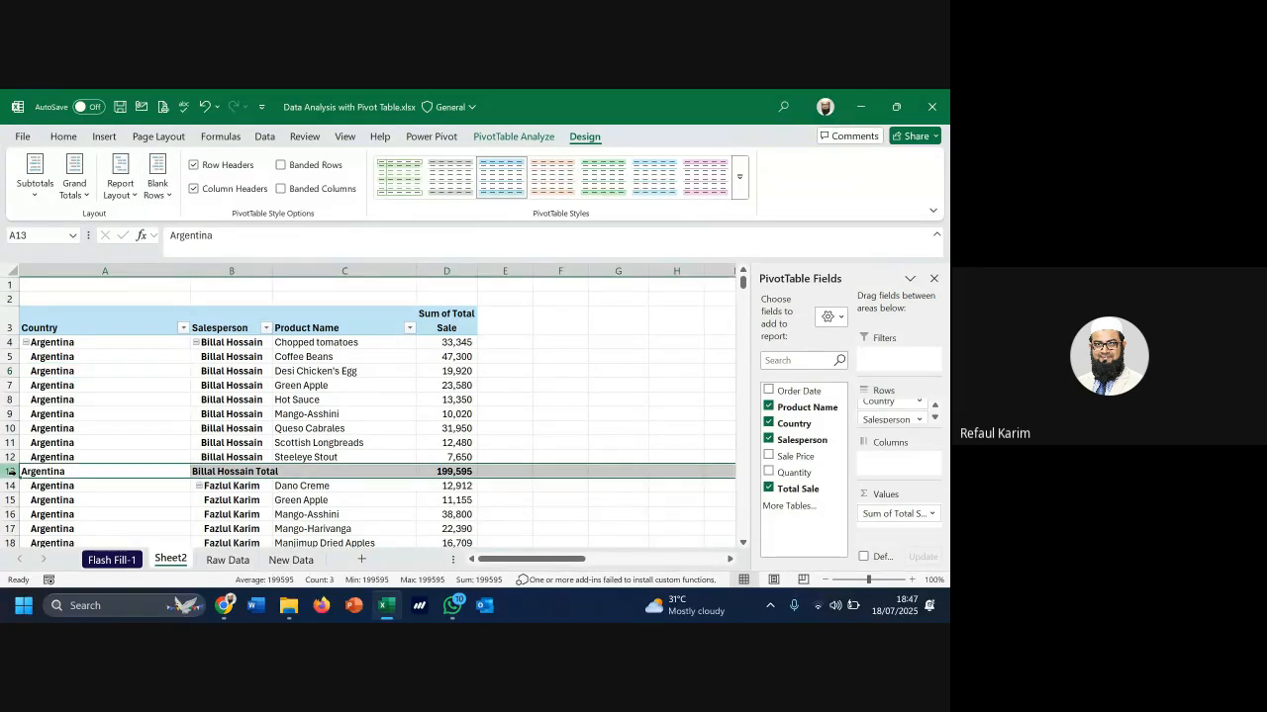
left_click(8, 486)
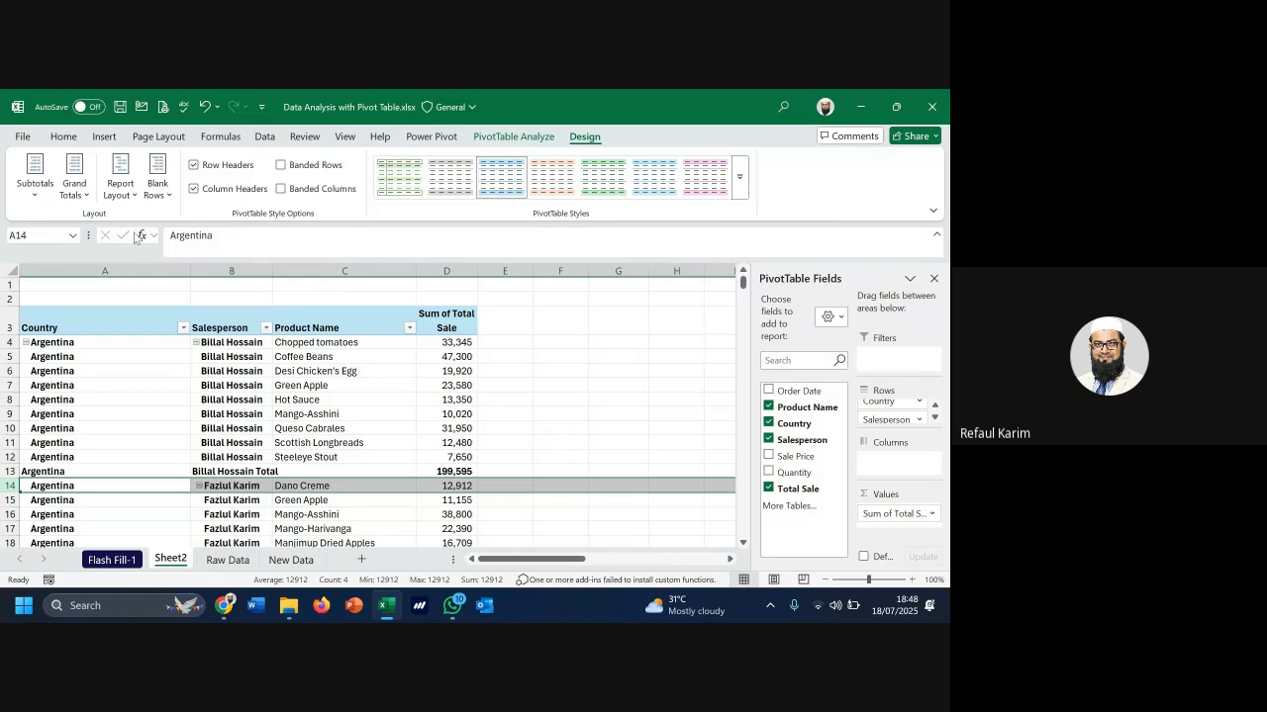
left_click(120, 183)
left_click(158, 188)
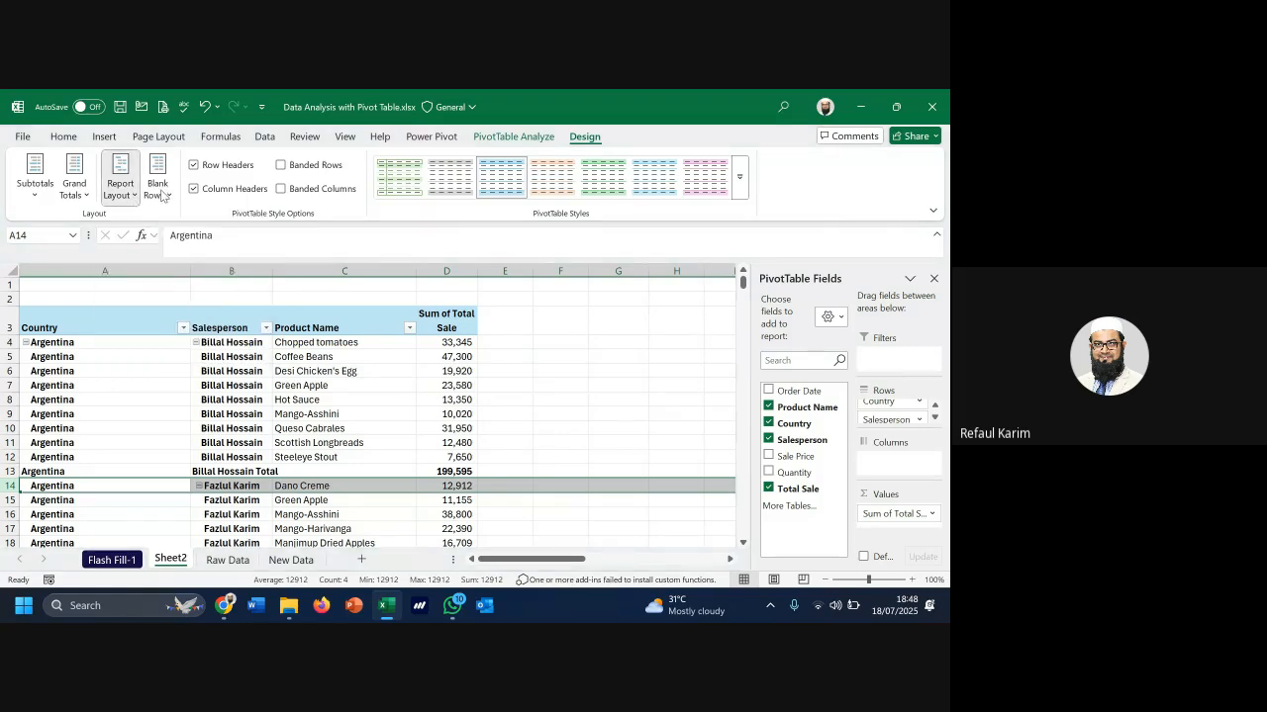
left_click(157, 188)
left_click(222, 222)
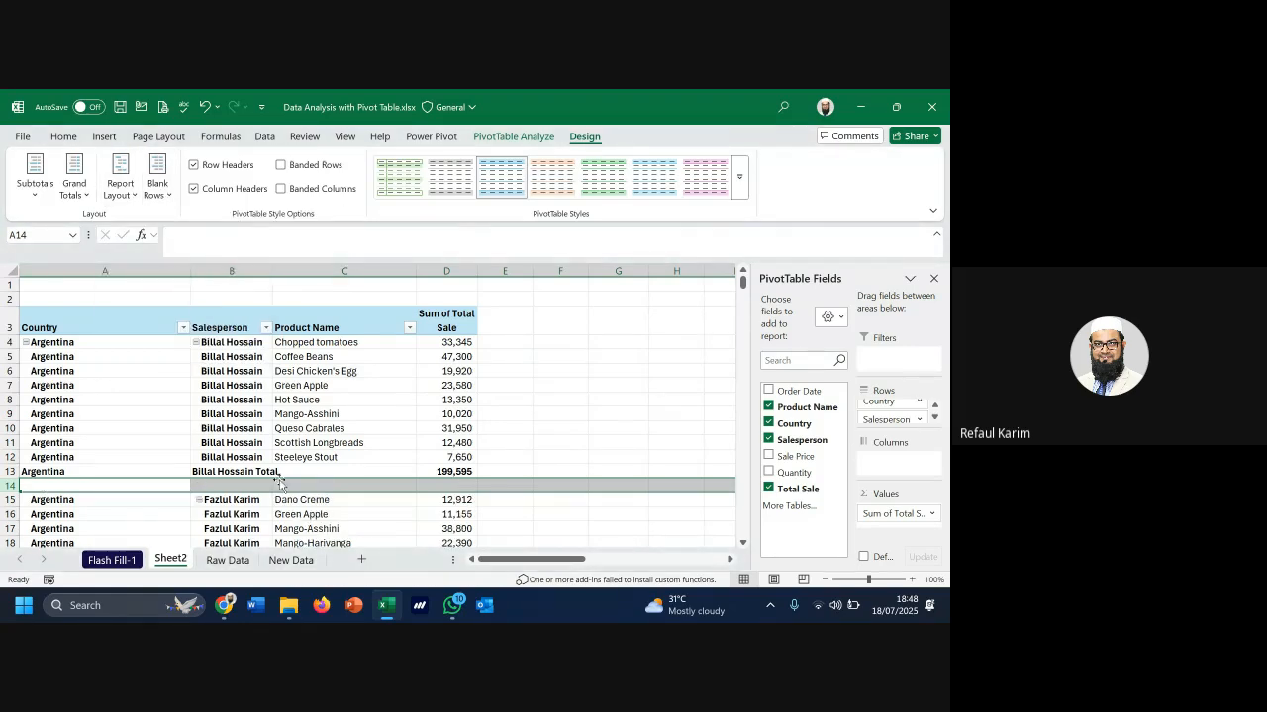
scroll(315, 495, "down", 1)
left_click(313, 487)
scroll(314, 495, "down", 4)
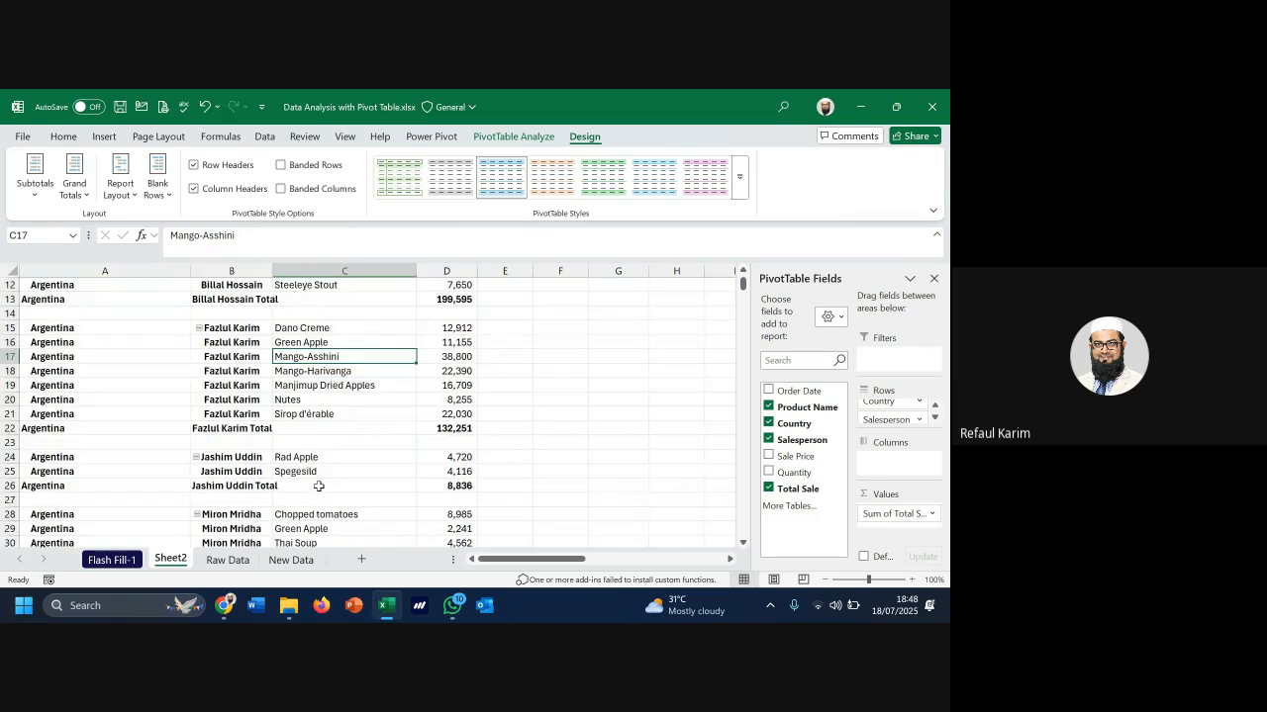
left_click(241, 400)
left_click(248, 456)
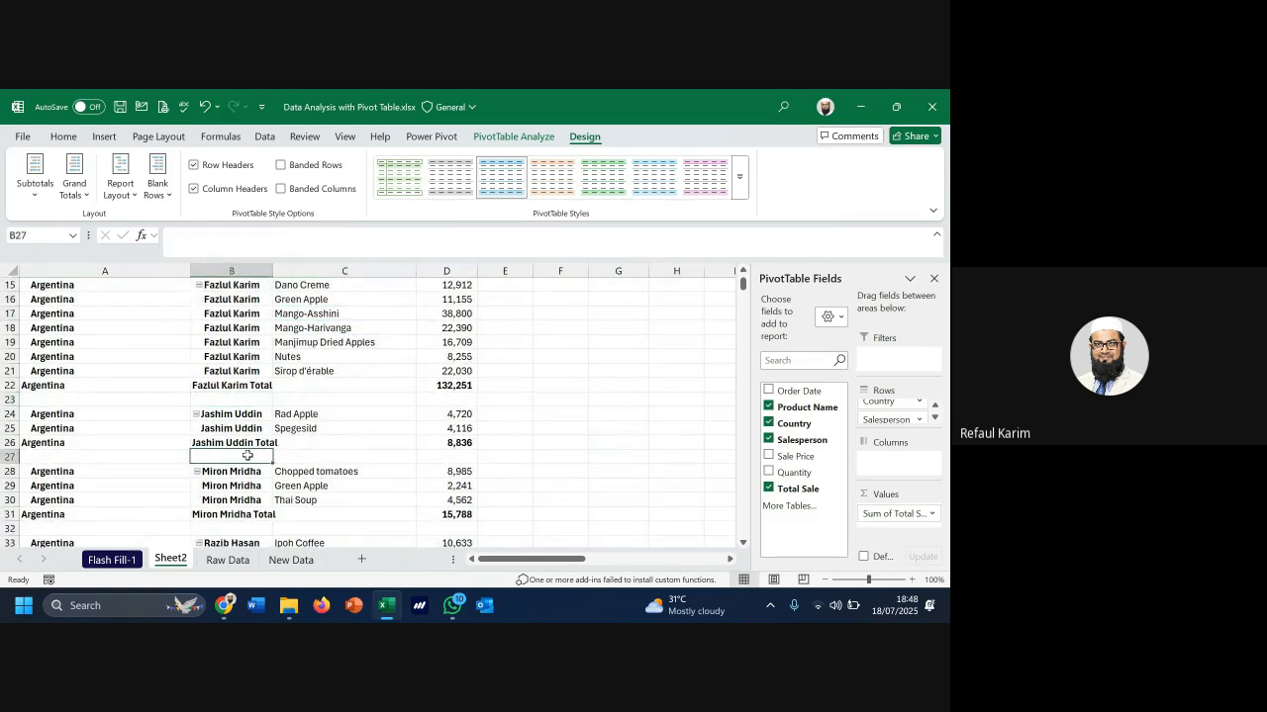
scroll(247, 456, "down", 3)
scroll(246, 414, "up", 8)
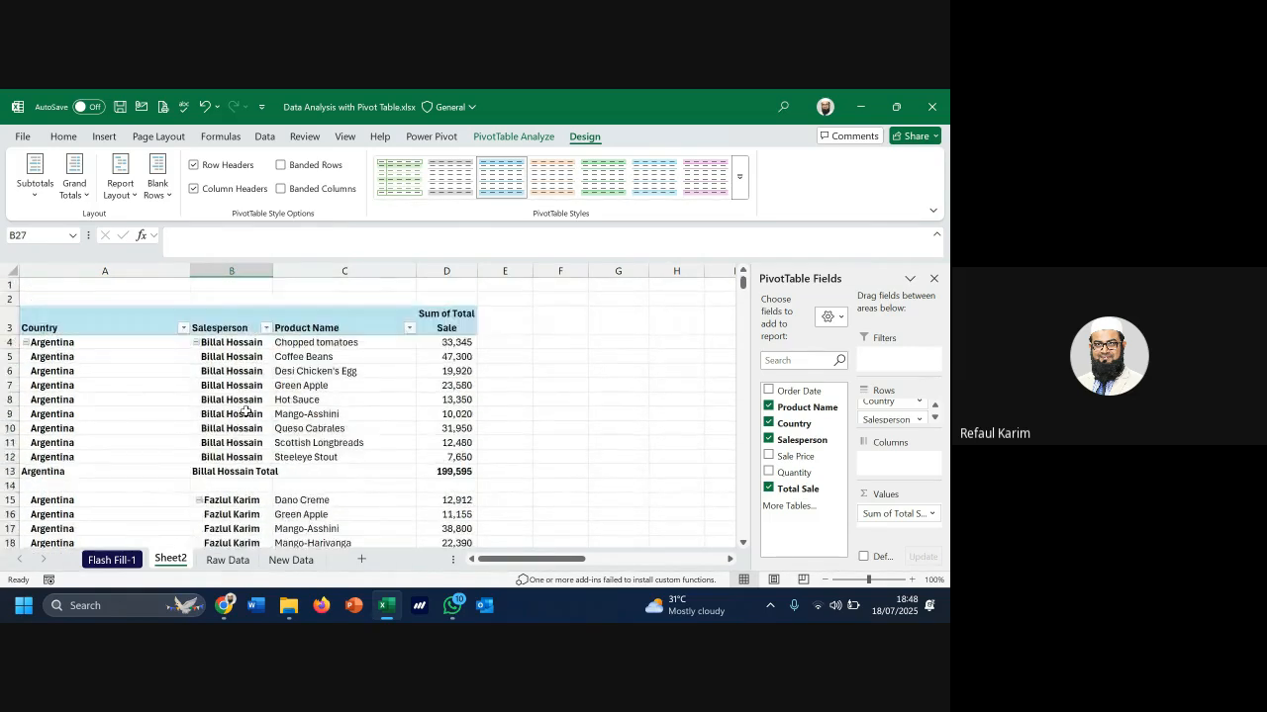
left_click(158, 179)
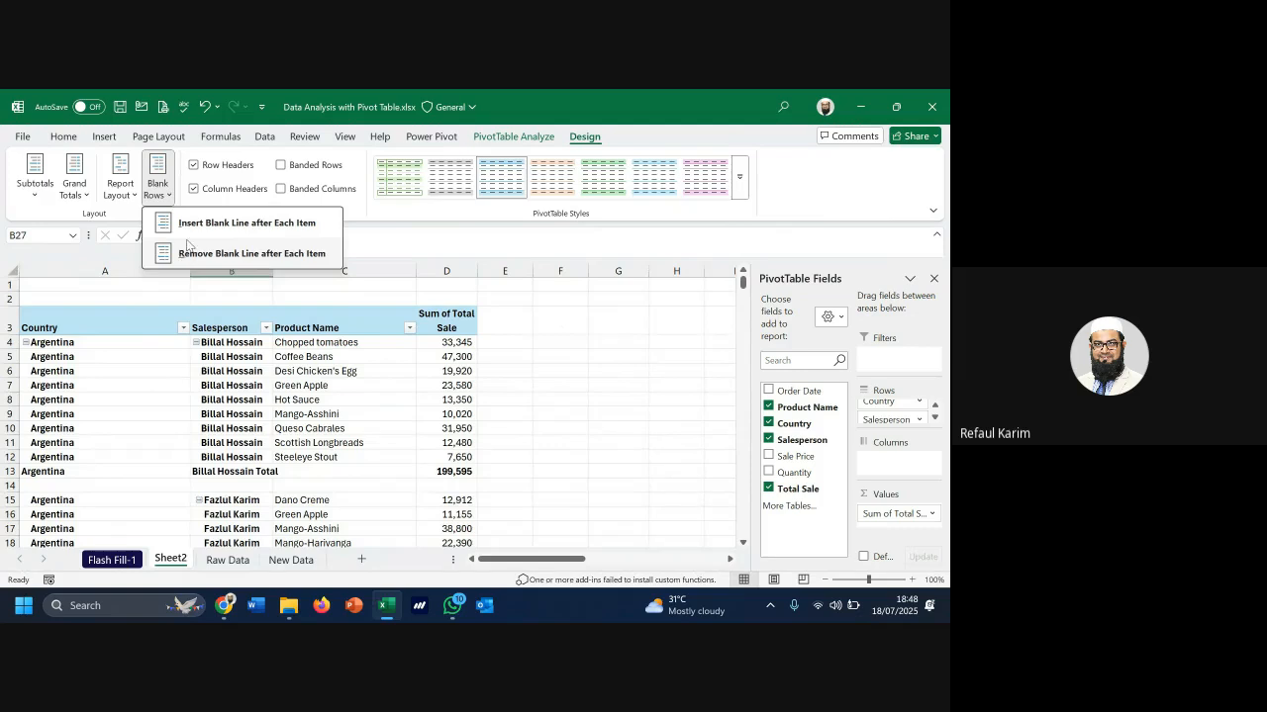
left_click(188, 251)
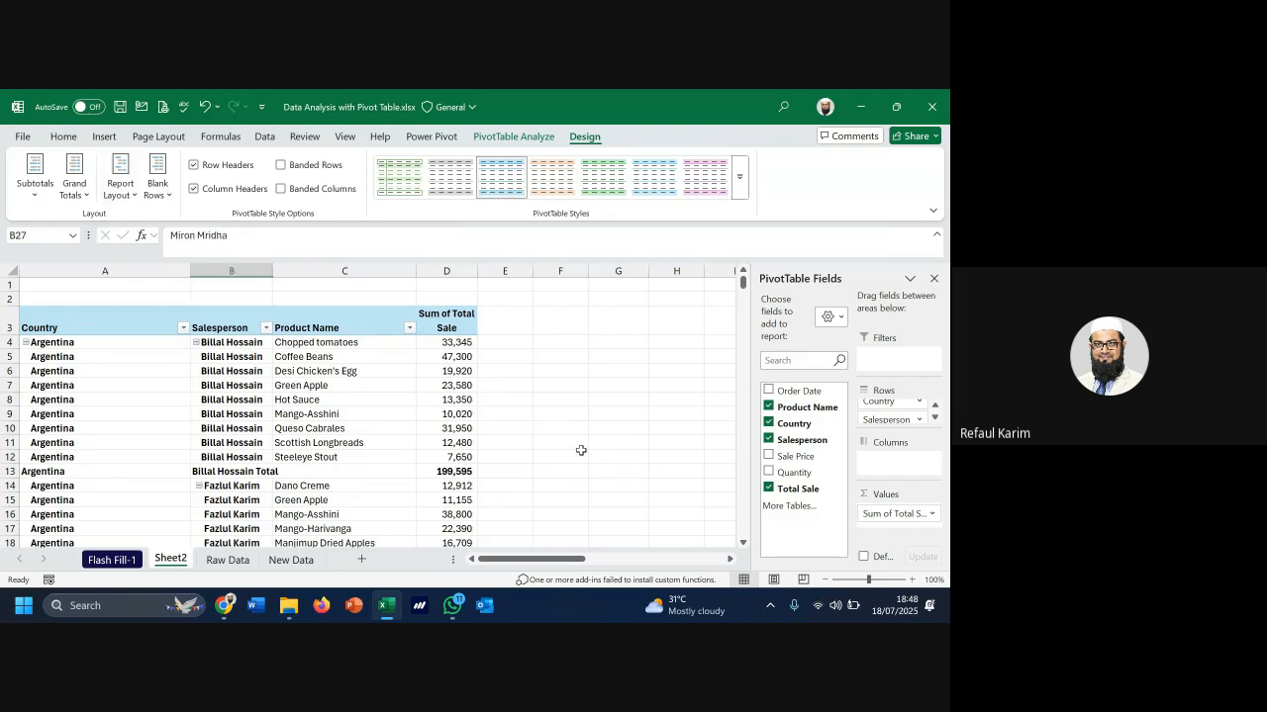
Remove Product Name and Salesperson from the pivot rows, then view the Raw Data sheet
left_click(769, 407)
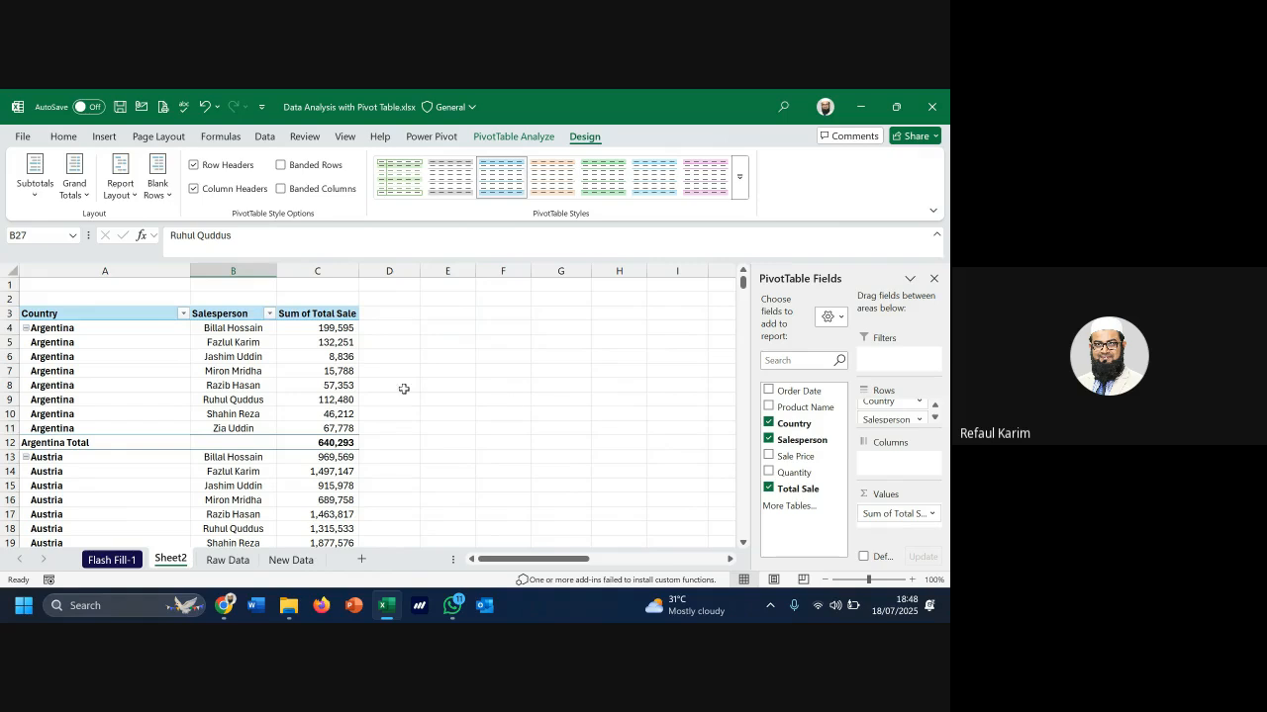
left_click(769, 440)
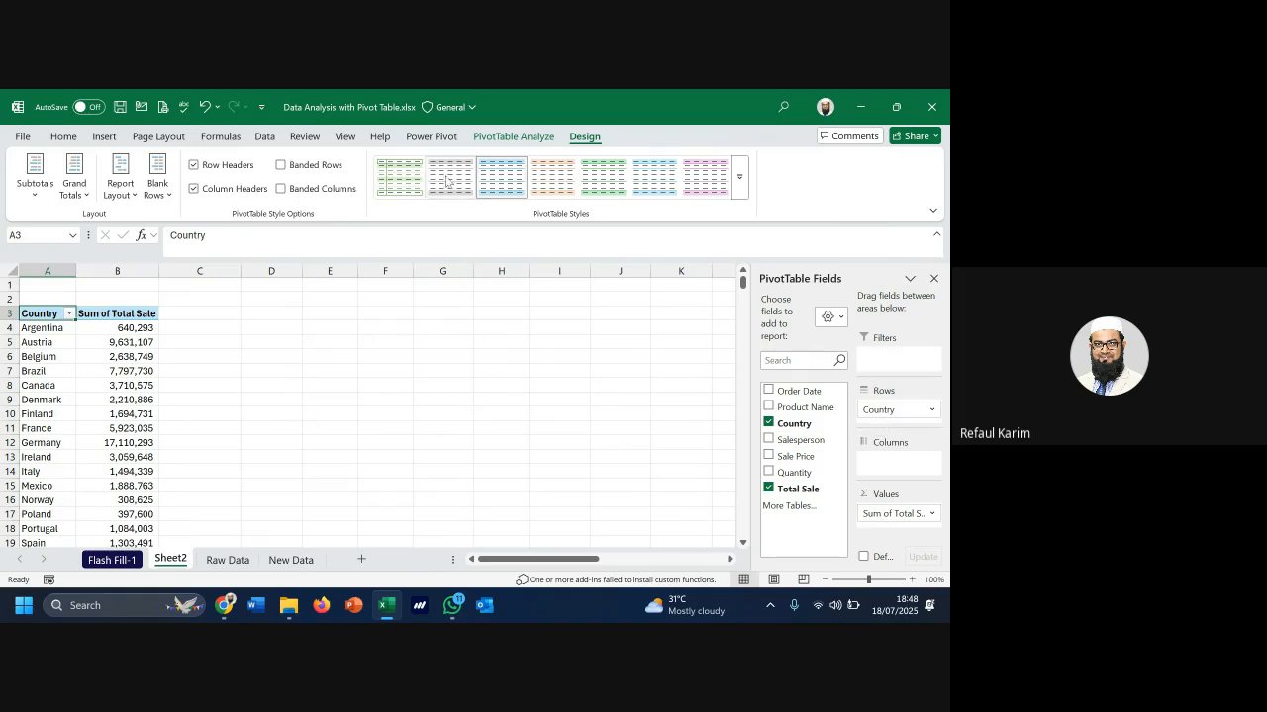
left_click(531, 139)
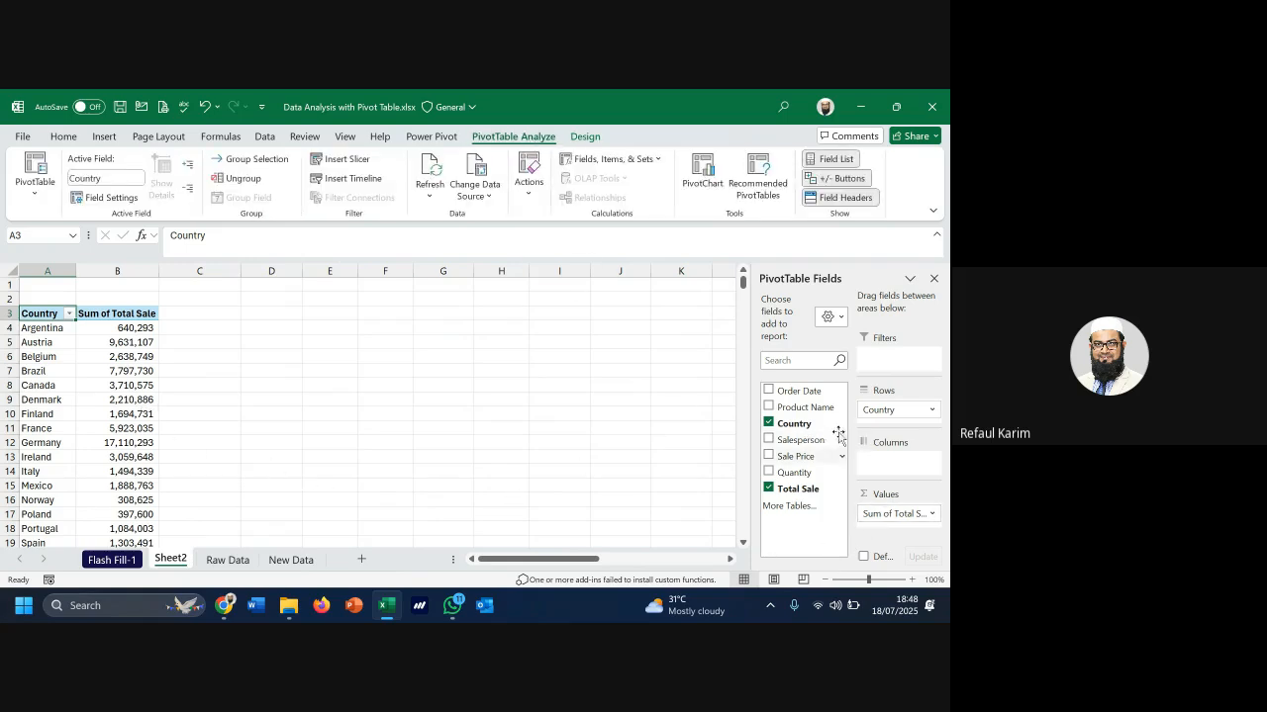
left_click(228, 560)
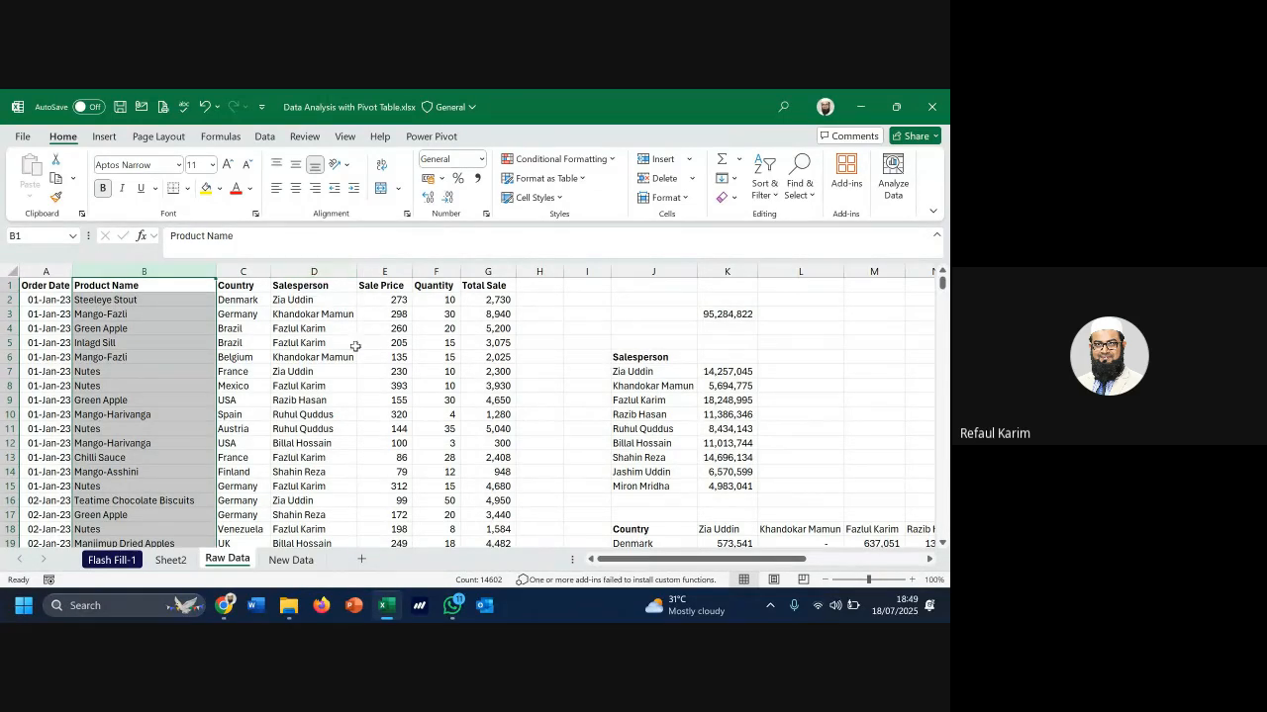
Apply General format to the Order Dates to reveal date serials, undo it, and return to Sheet2
left_click_drag(297, 300, 304, 413)
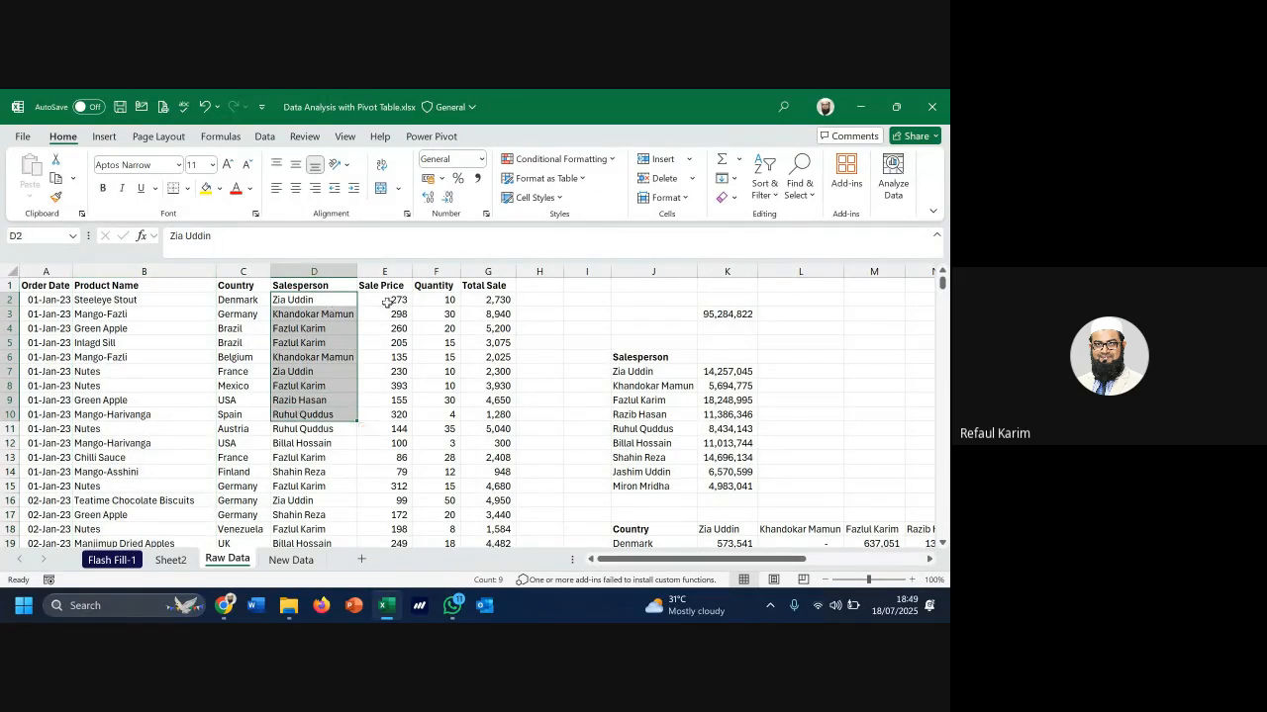
left_click_drag(388, 299, 404, 379)
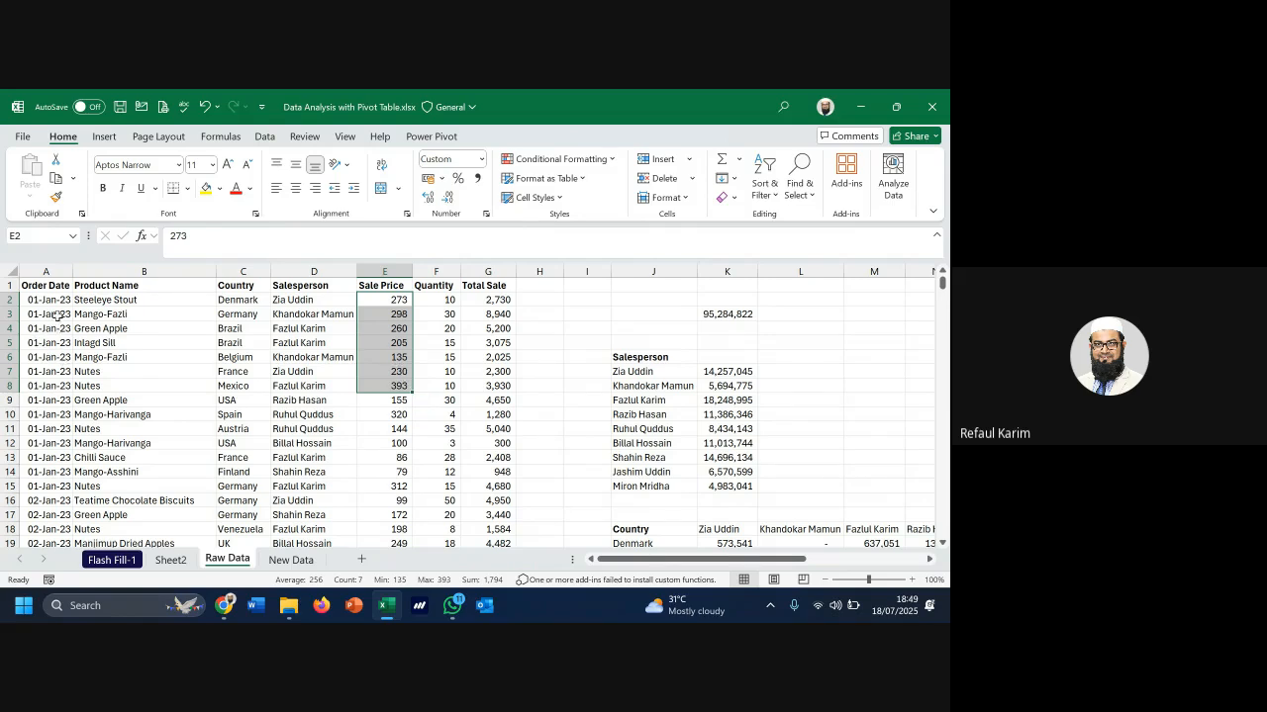
left_click_drag(50, 315, 47, 369)
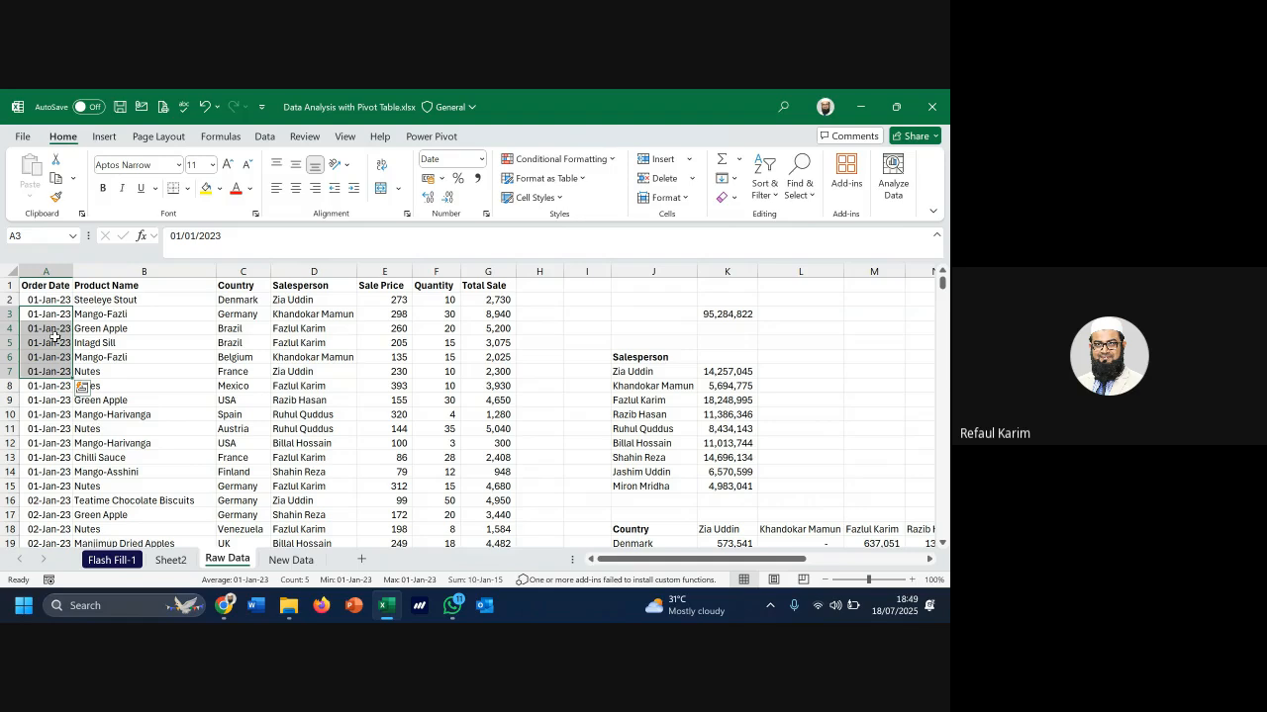
left_click(482, 158)
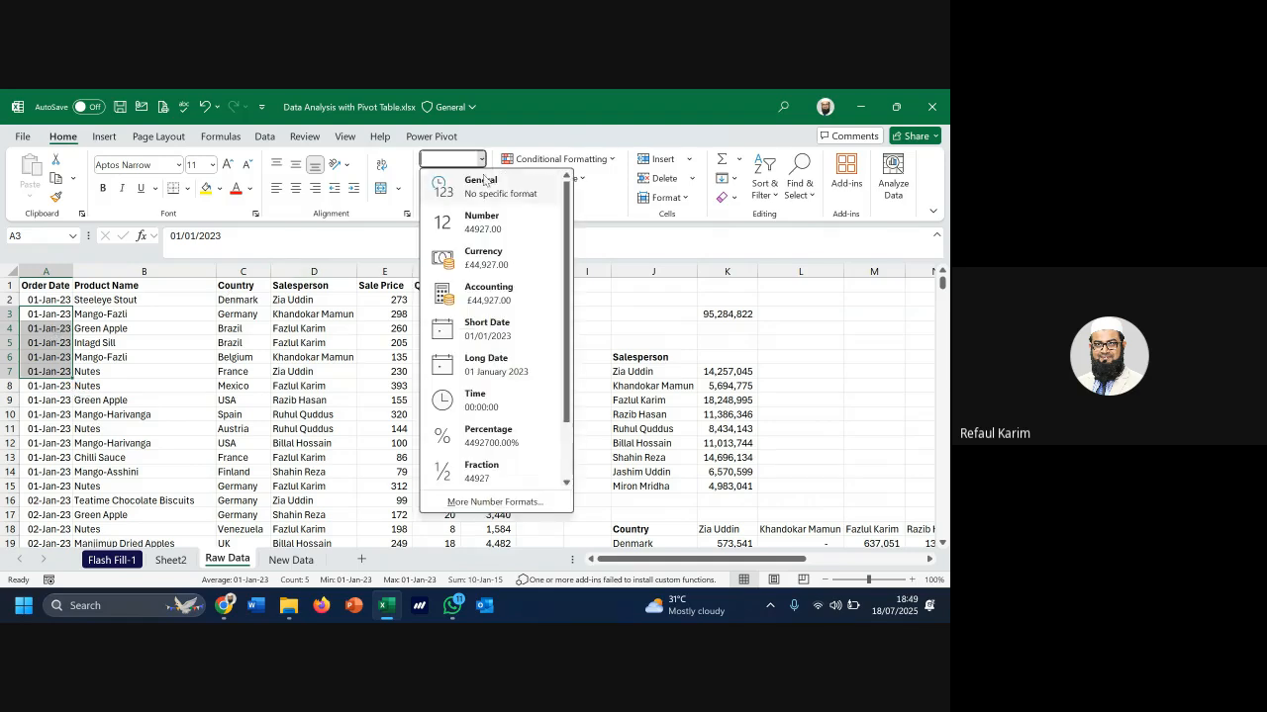
left_click(484, 181)
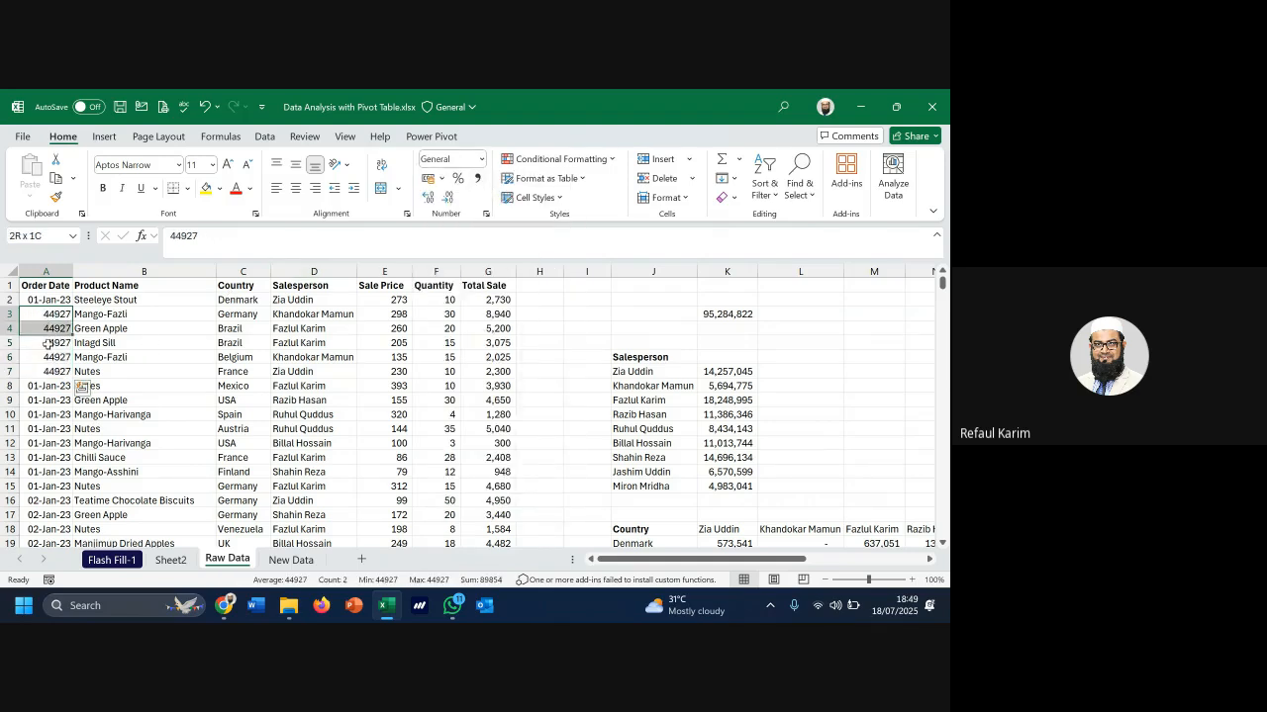
left_click(205, 107)
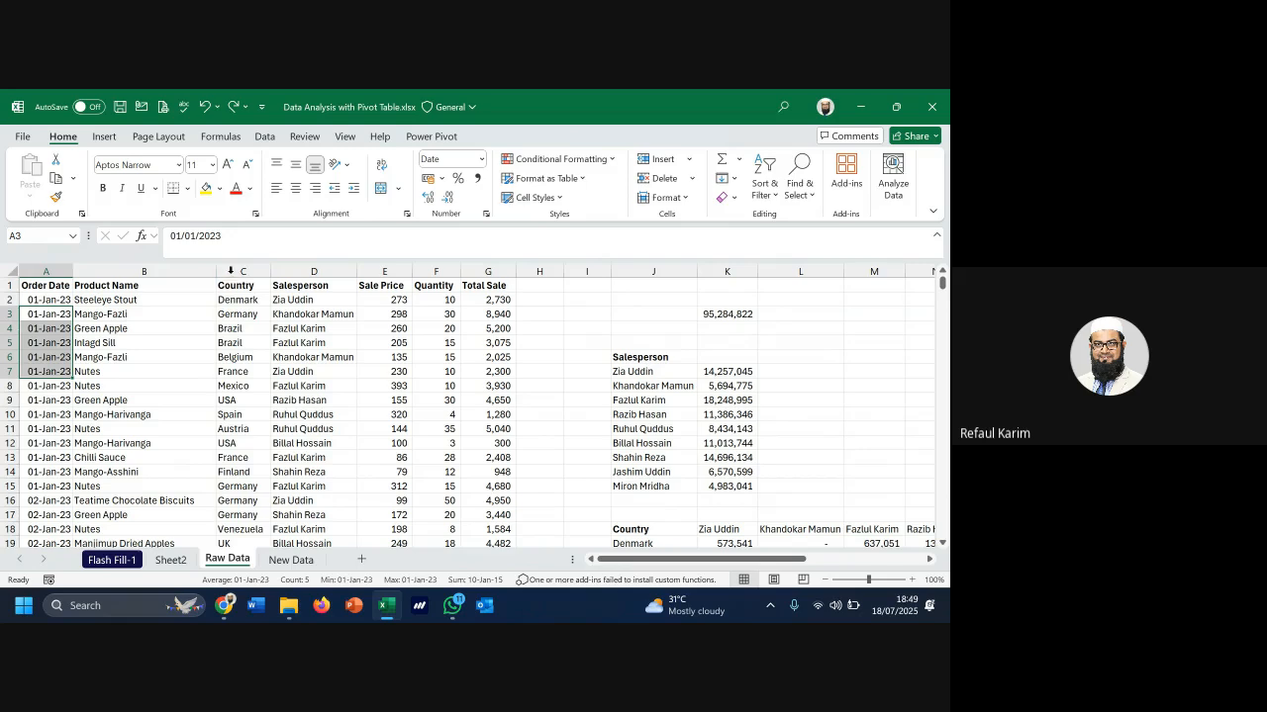
left_click(243, 272)
left_click(183, 561)
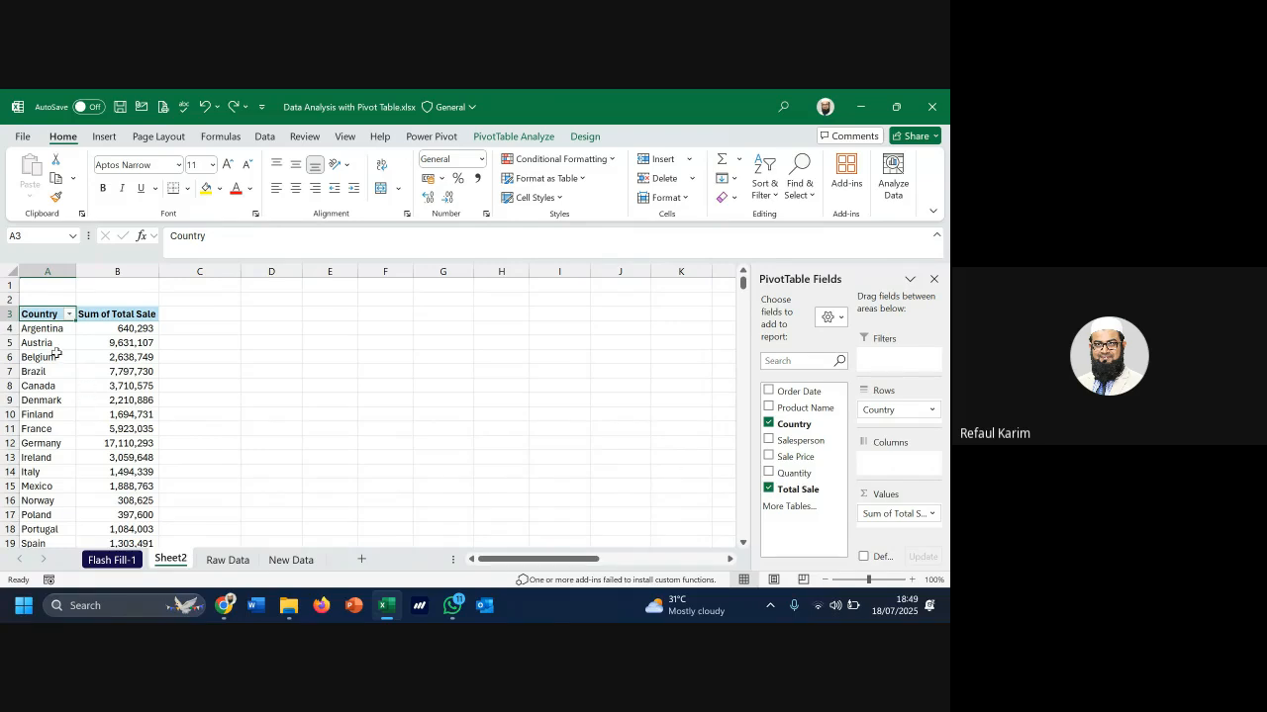
Move Country to Columns, then drag it out of the pivot, and open Raw Data at cell A2
left_click_drag(56, 352, 40, 443)
left_click_drag(882, 410, 900, 463)
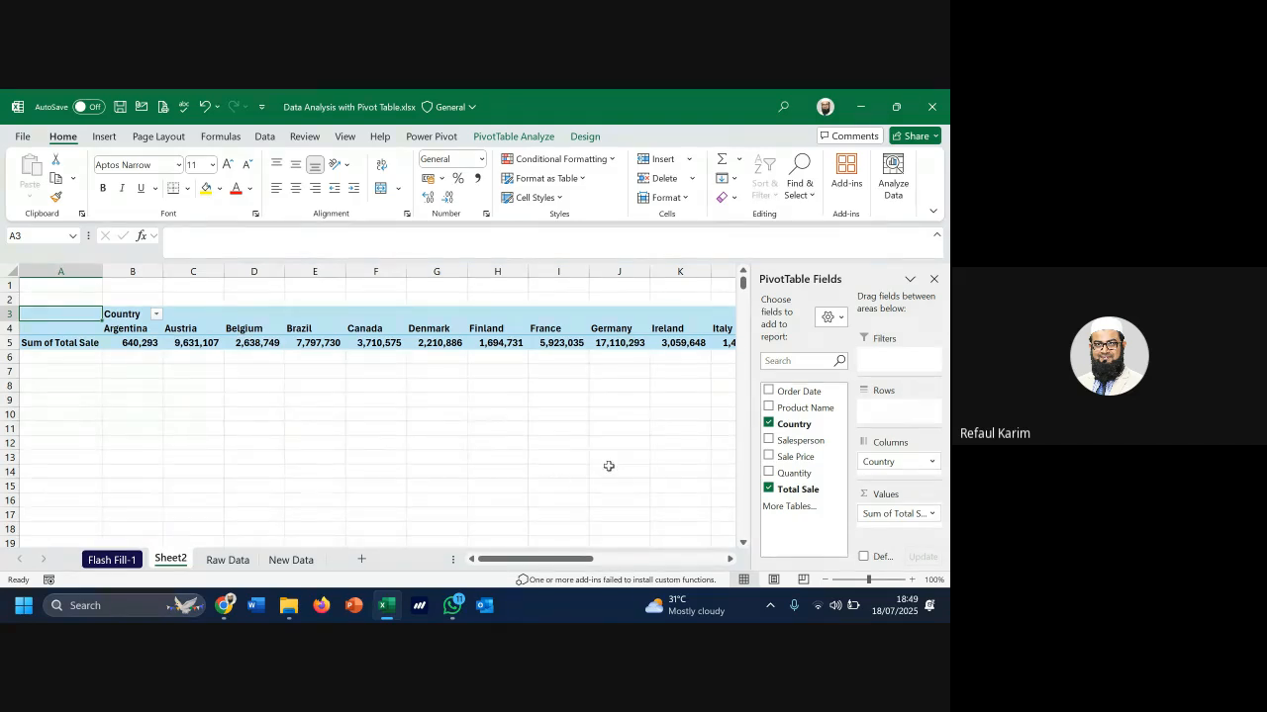
left_click_drag(869, 465, 702, 416)
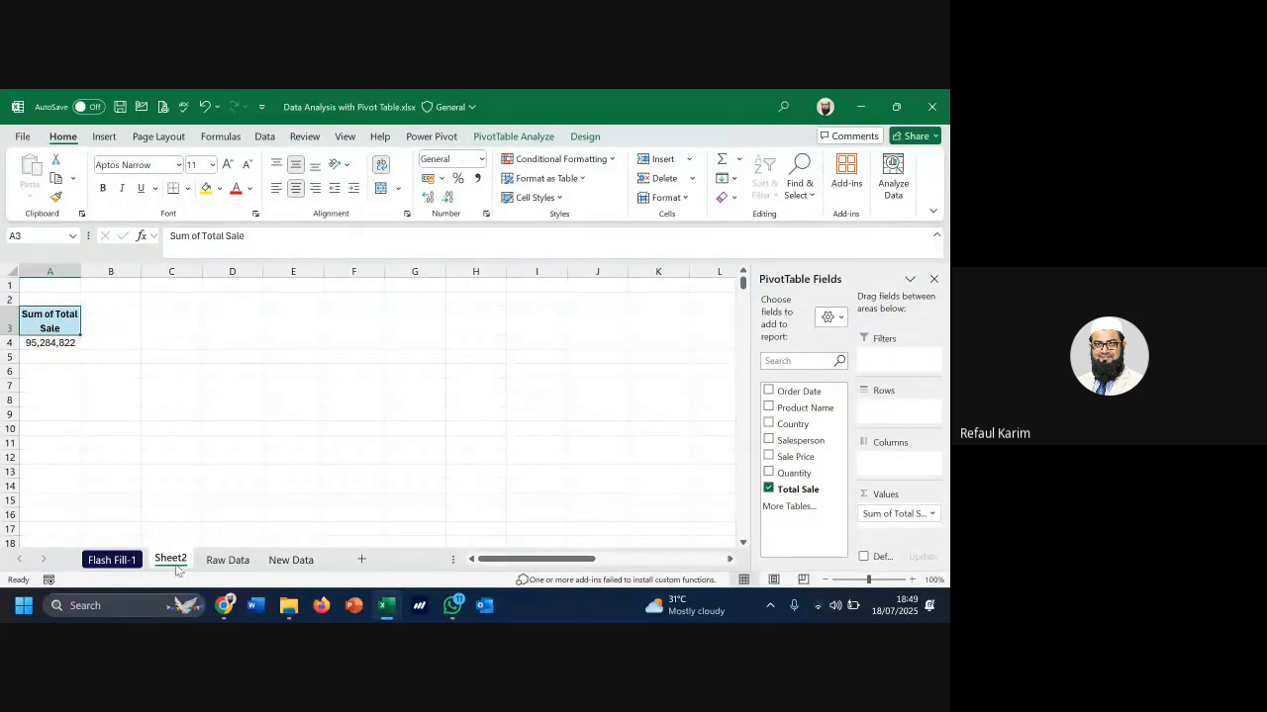
left_click(217, 560)
left_click(60, 302)
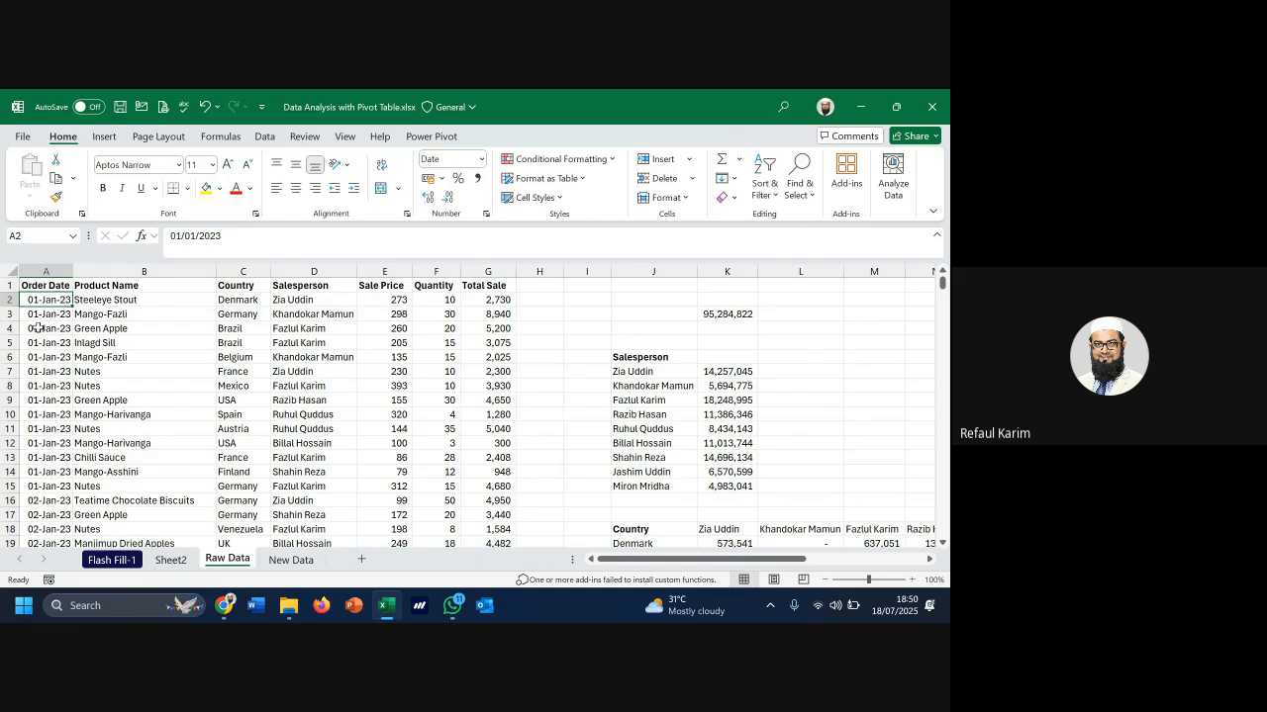
key("Page_Down")
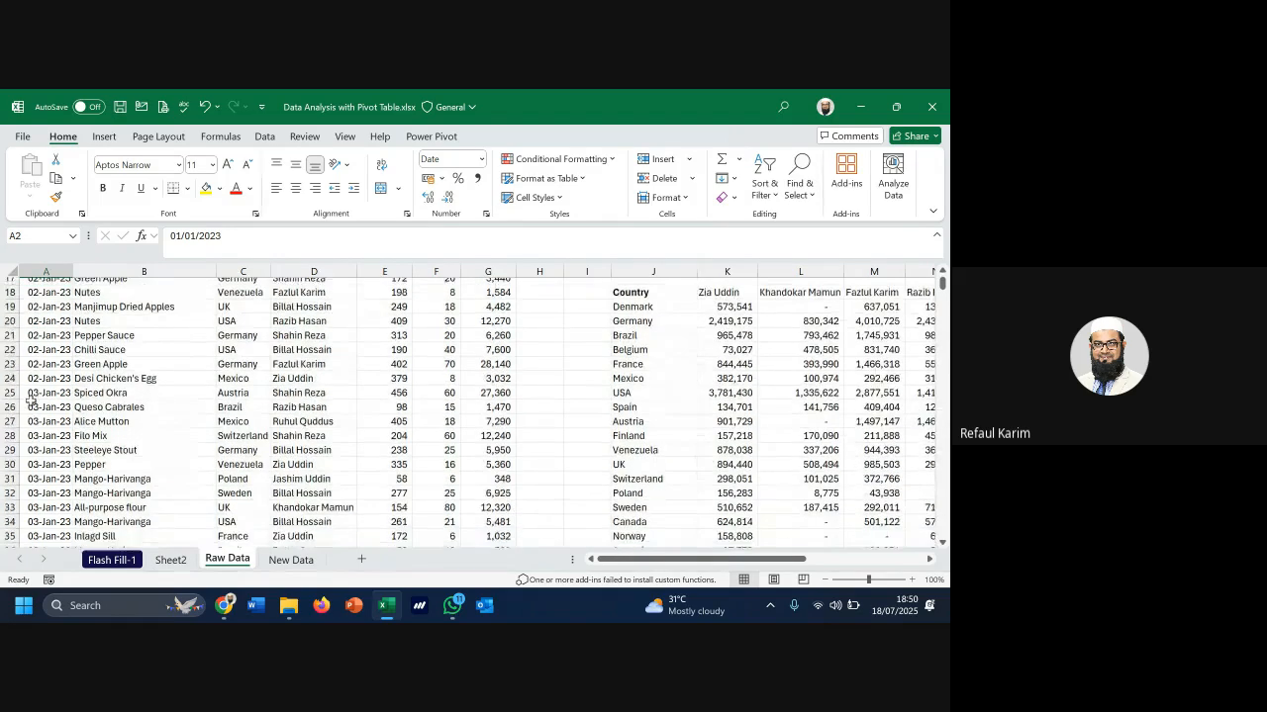
key("Down")
key("Down")
left_click(45, 403)
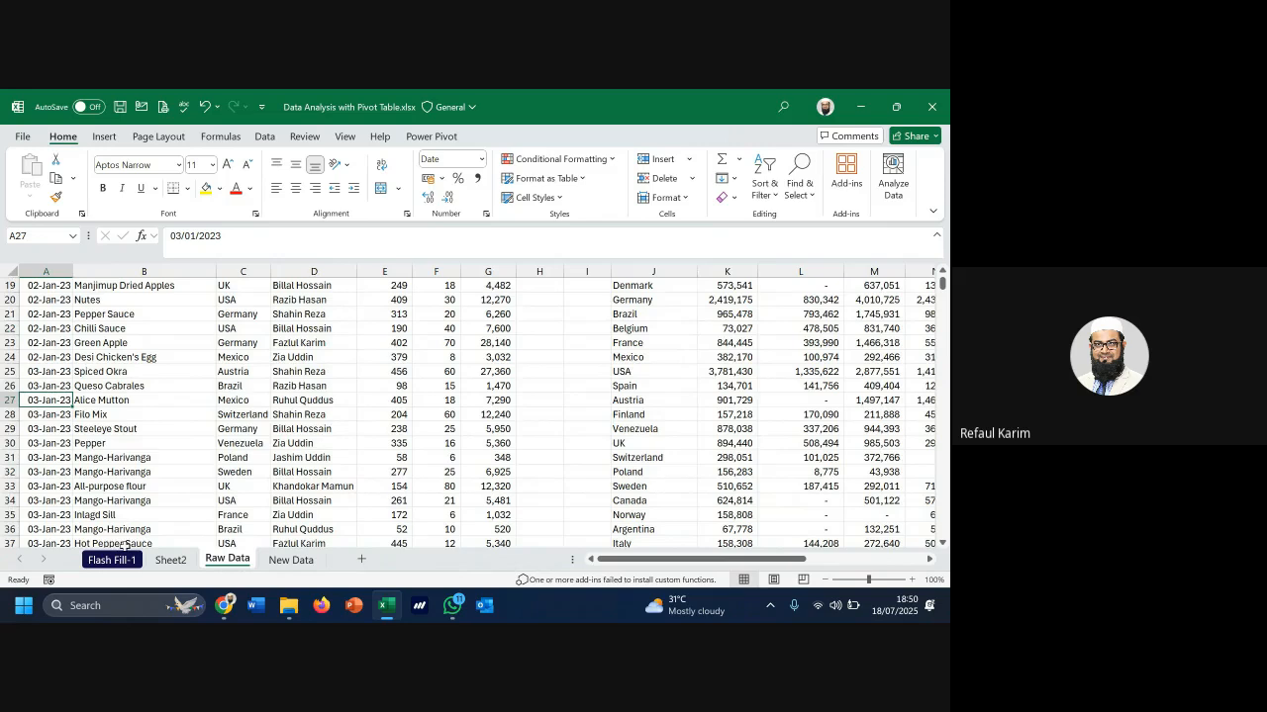
key("ctrl+Home")
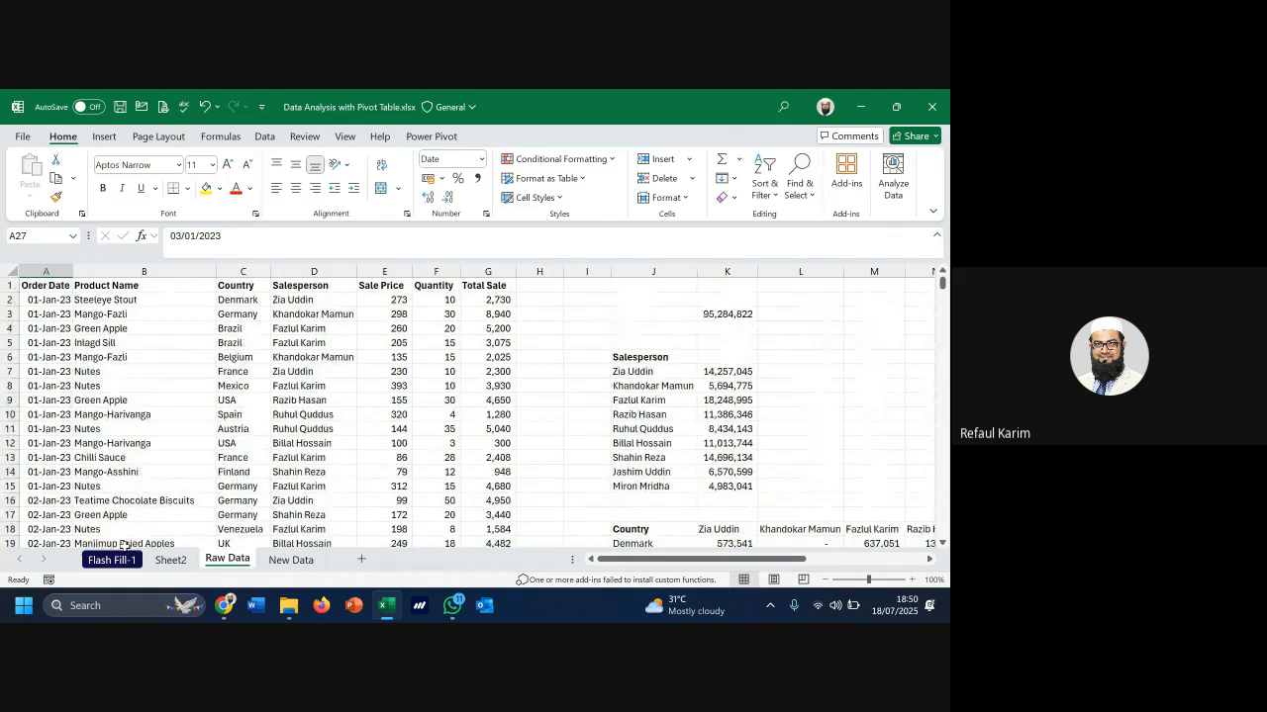
left_click(550, 271)
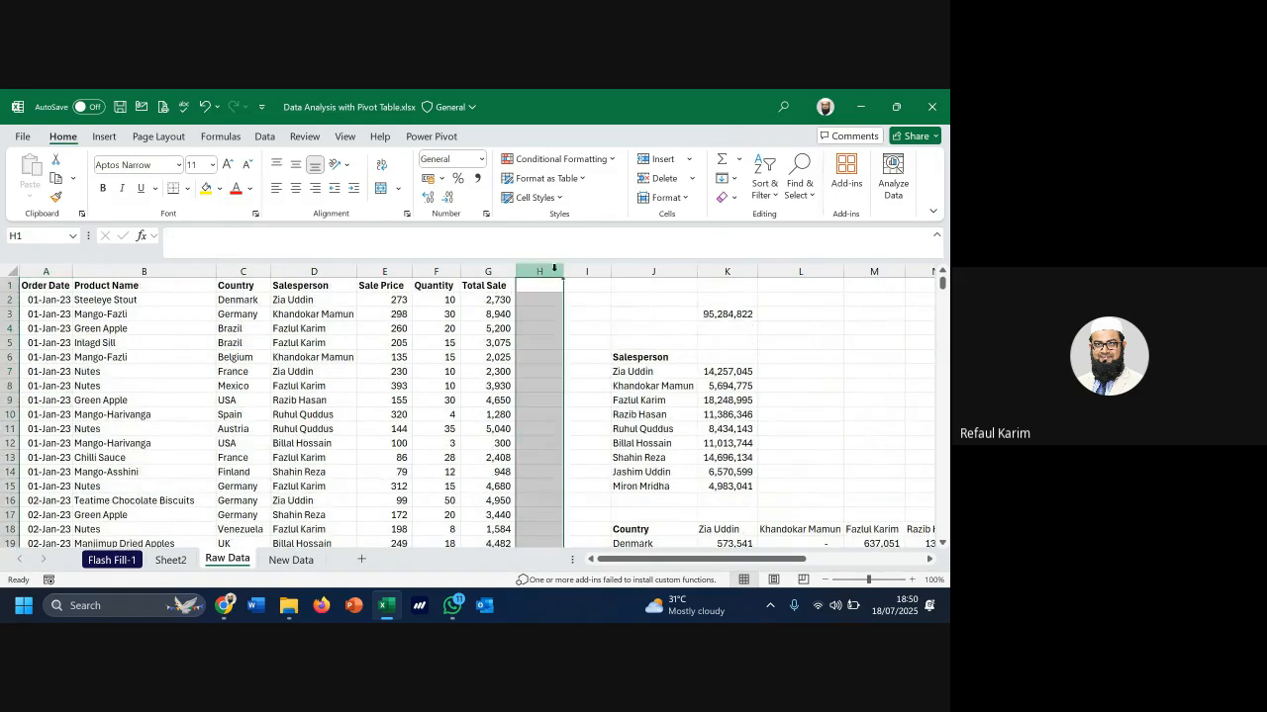
Add Order Date to the Sheet2 pivot rows, grouped by year, and apply Compact Form layout
left_click(173, 564)
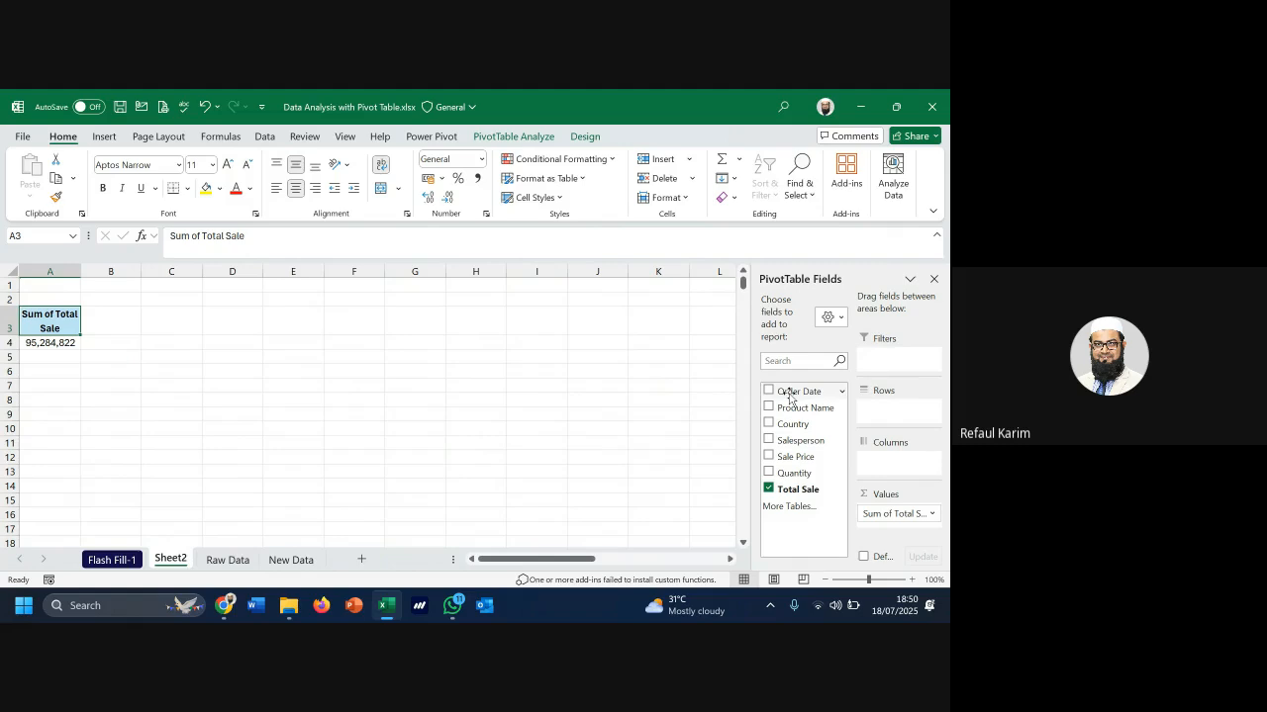
left_click_drag(791, 395, 905, 420)
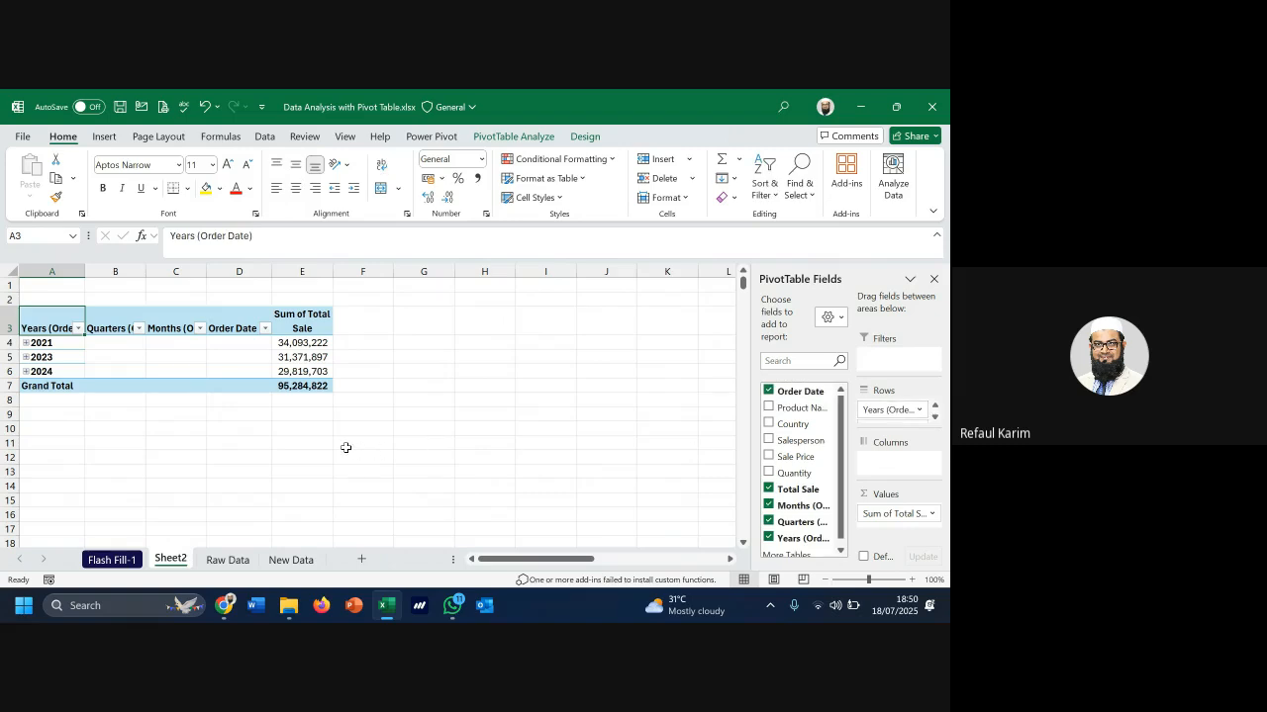
left_click(530, 138)
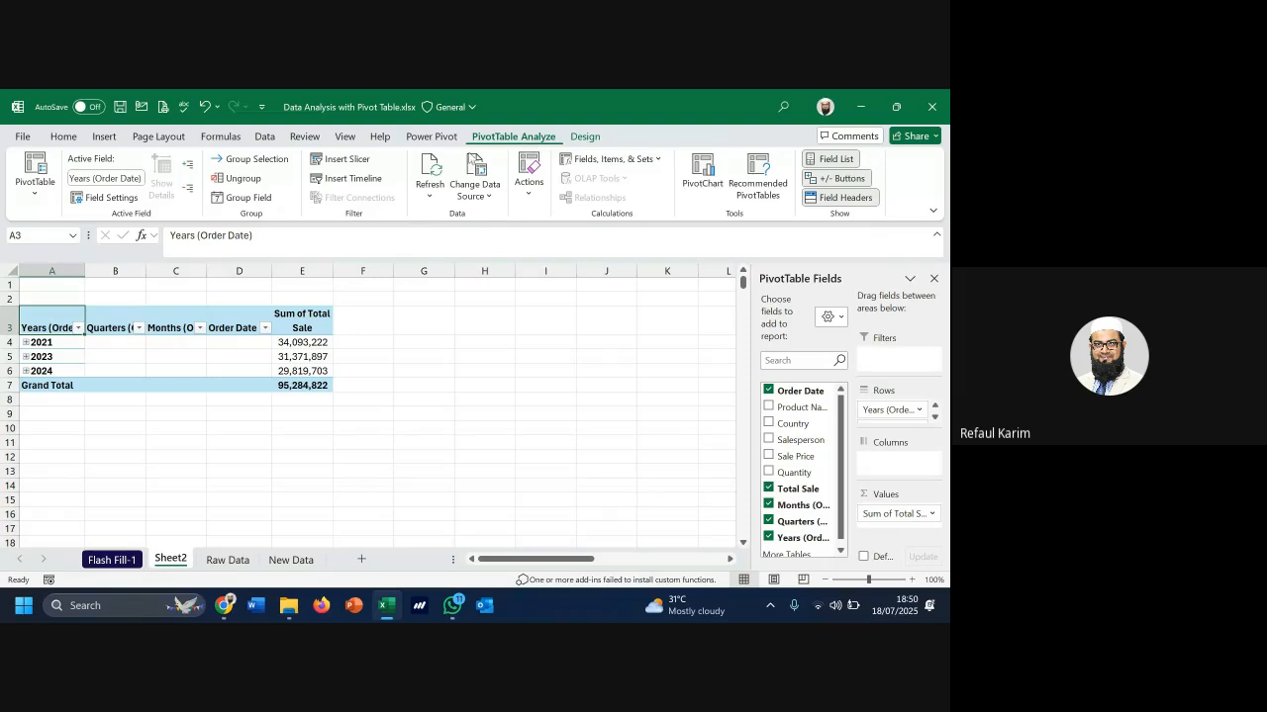
left_click(585, 137)
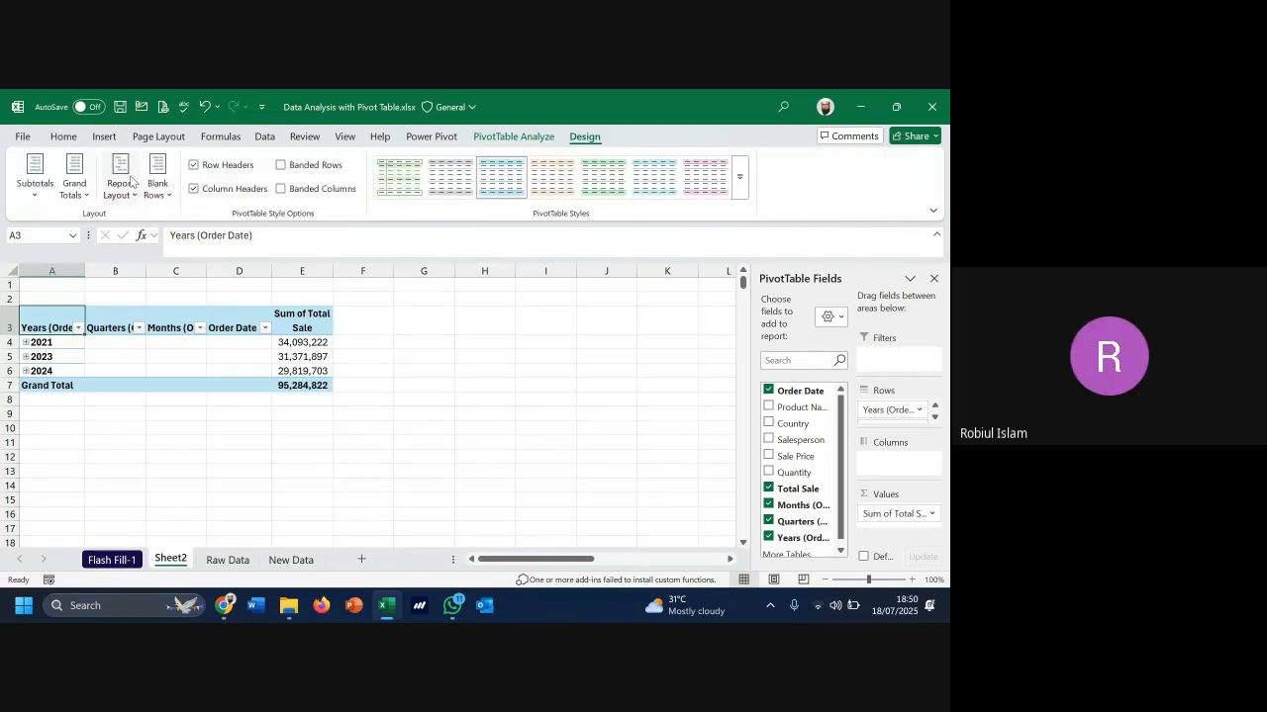
left_click(126, 195)
left_click(173, 218)
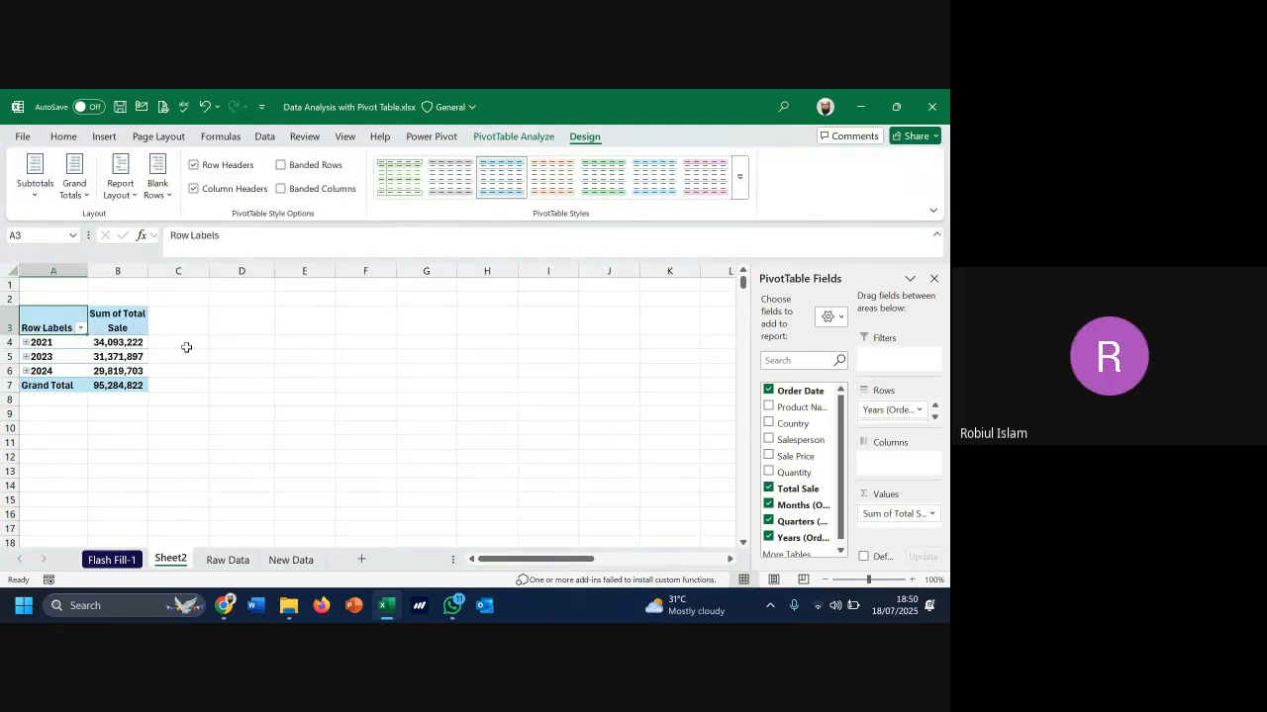
Expand 2021 and Qtr1 to monthly sales, briefly expanding then collapsing Jan
left_click(25, 342)
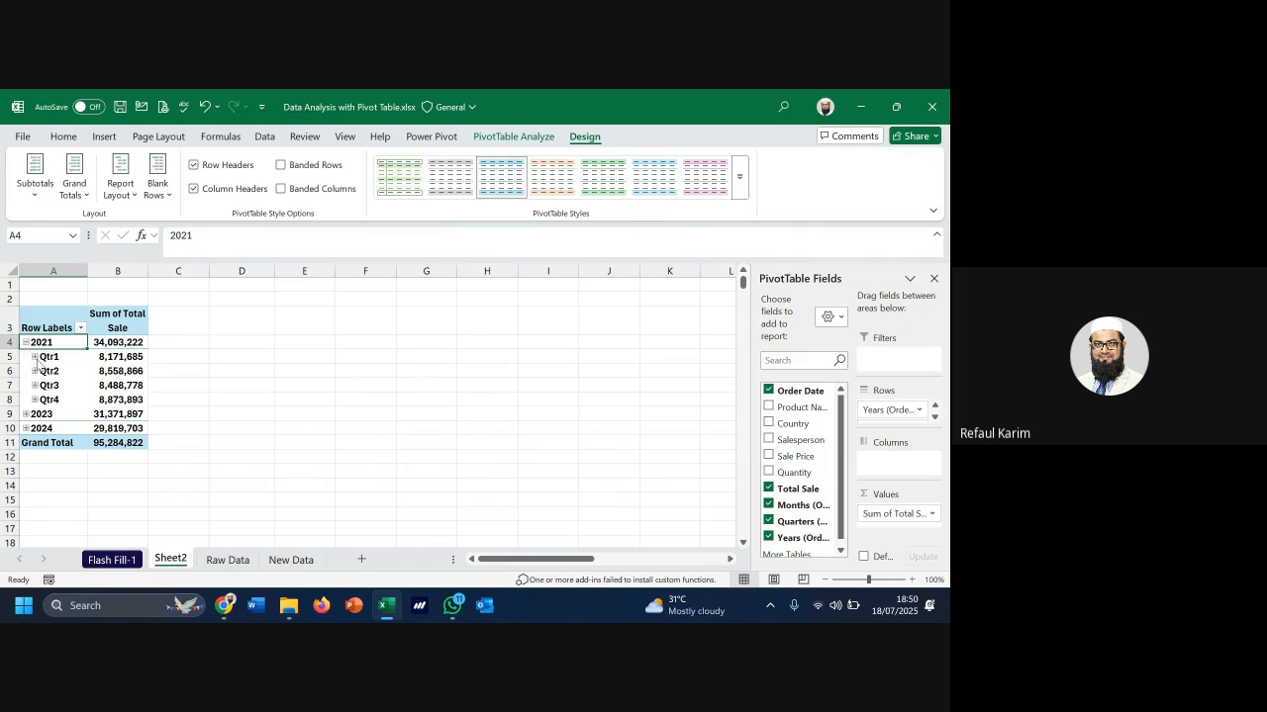
left_click(34, 357)
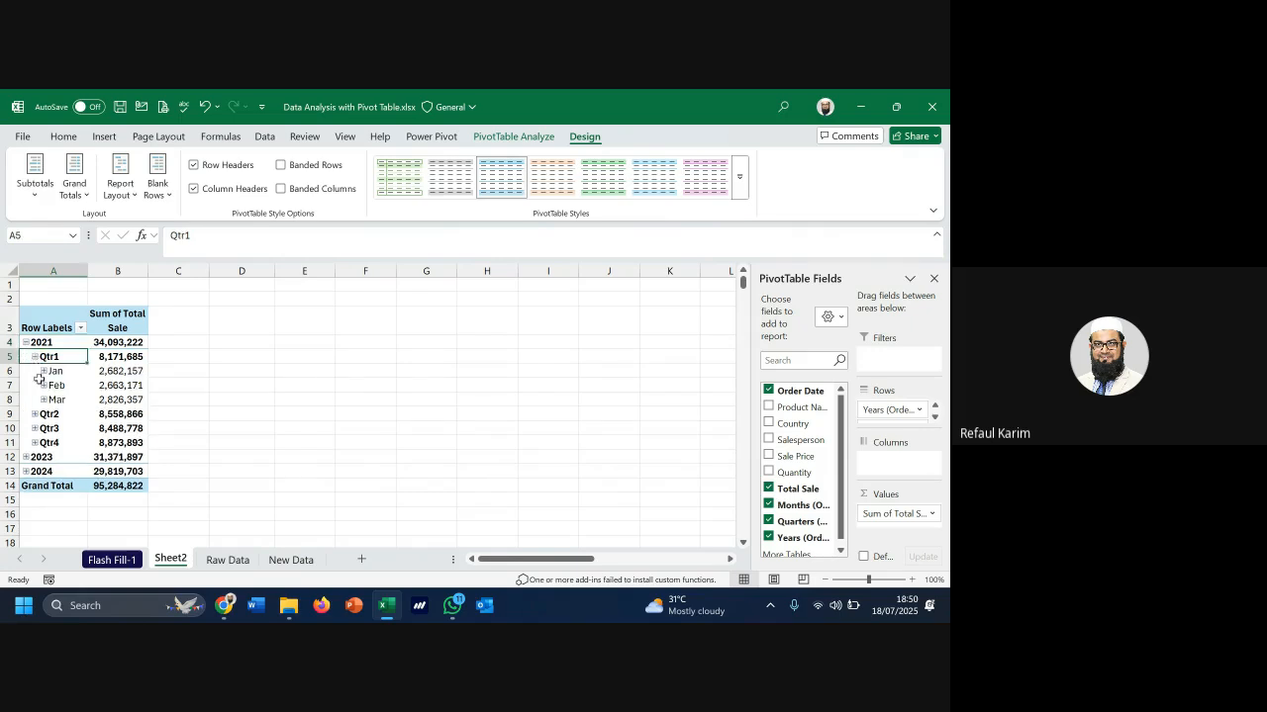
left_click(44, 371)
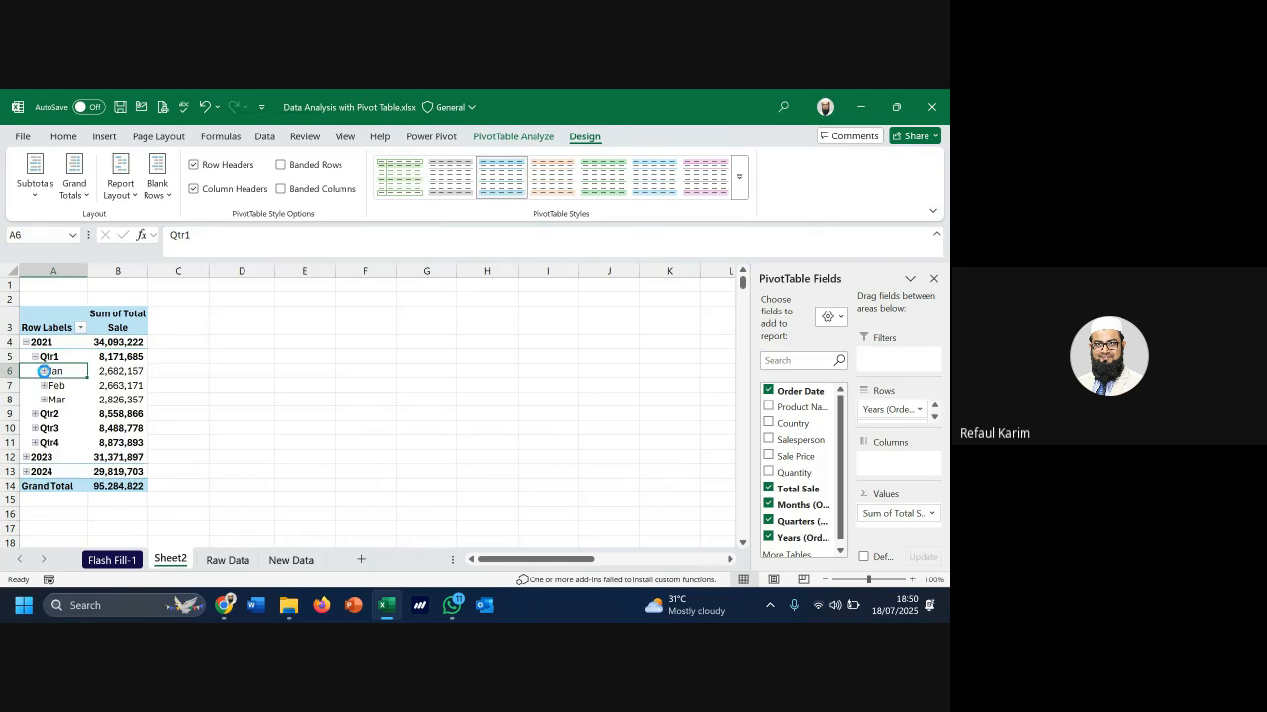
scroll(44, 386, "down", 9)
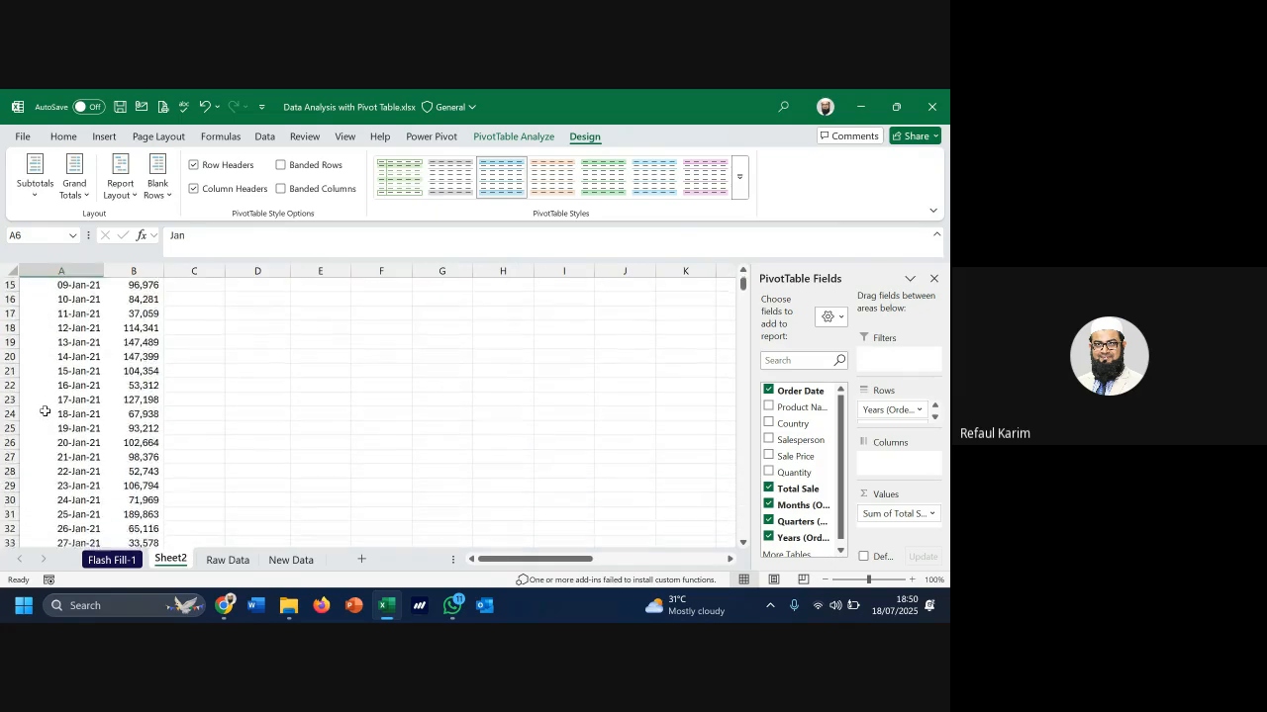
scroll(44, 411, "up", 4)
scroll(44, 411, "up", 4)
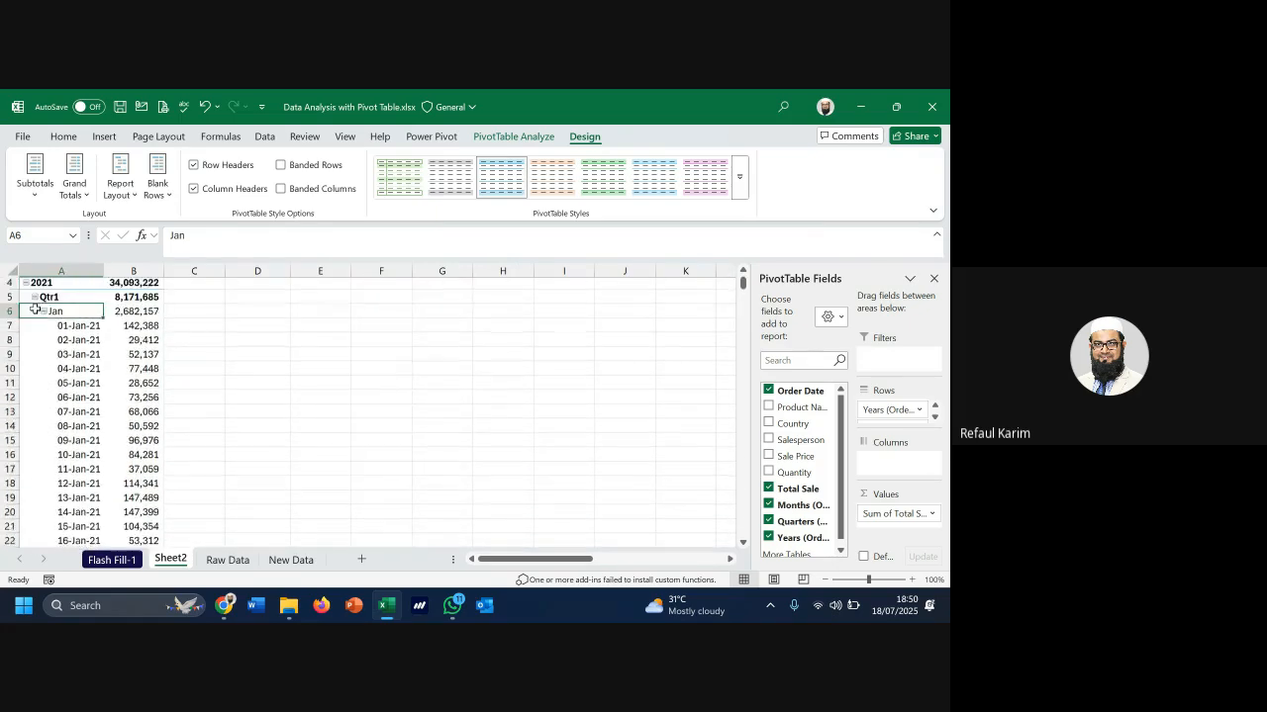
left_click(41, 328)
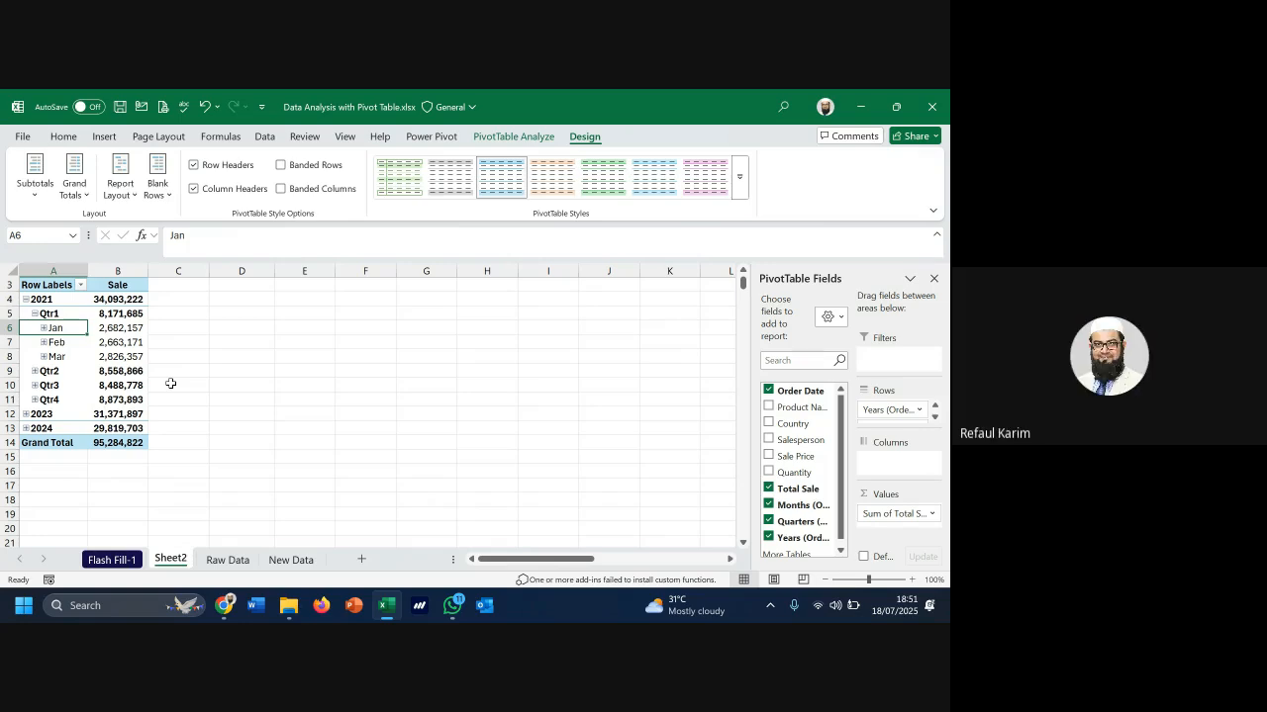
Switch to the Raw Data sheet and select summary columns H through K
scroll(792, 463, "down", 1)
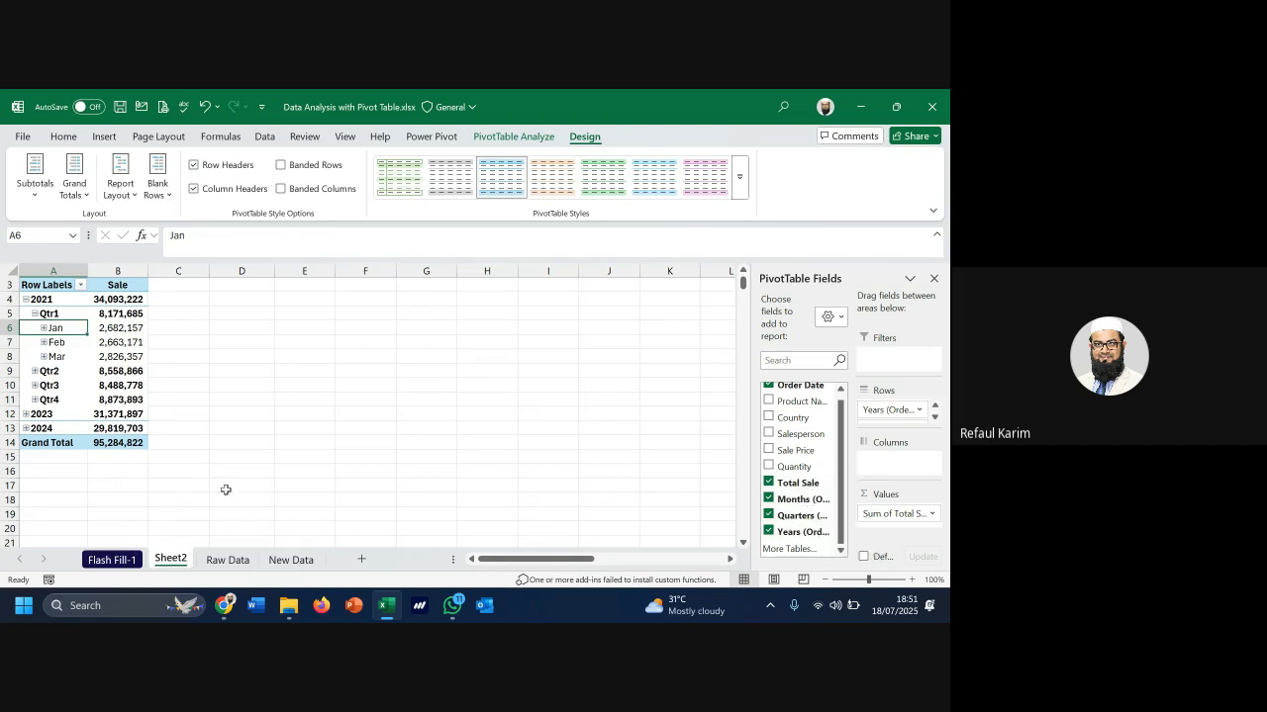
left_click(225, 560)
left_click_drag(539, 271, 707, 269)
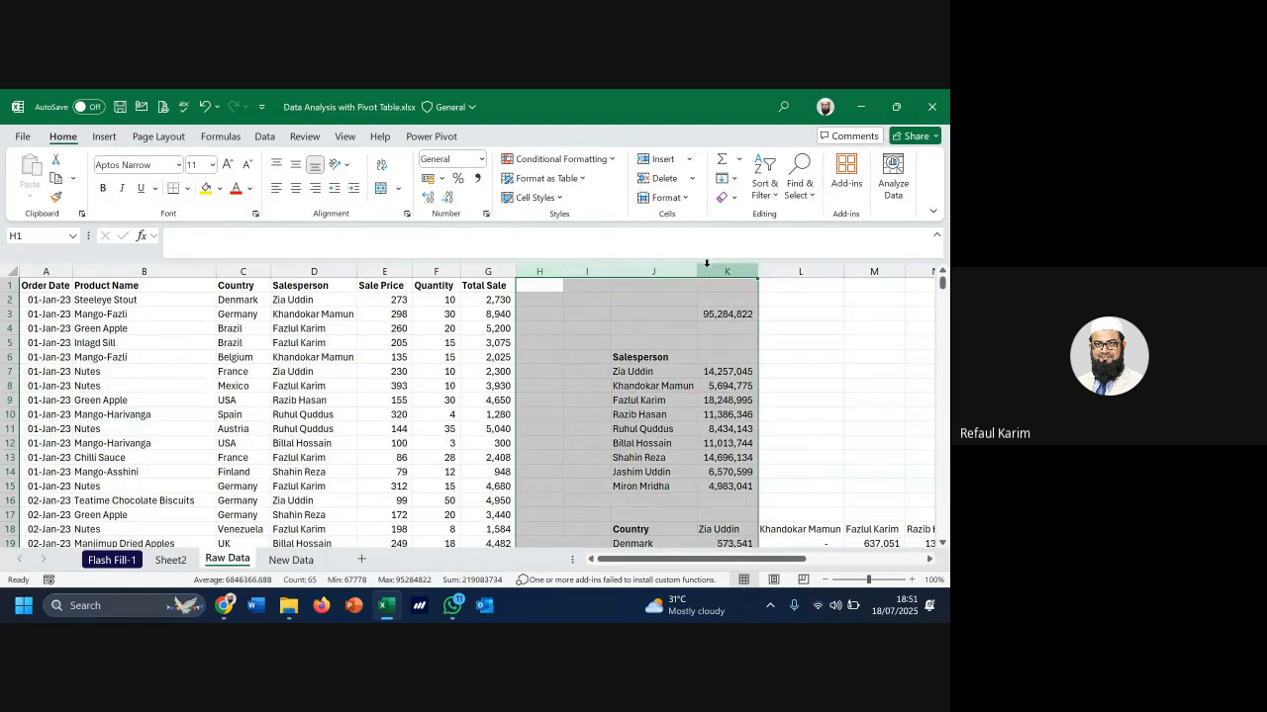
Move Years to Columns, drop Quarters, then remove Years so months total alone, Jan 8,204,389
left_click(170, 560)
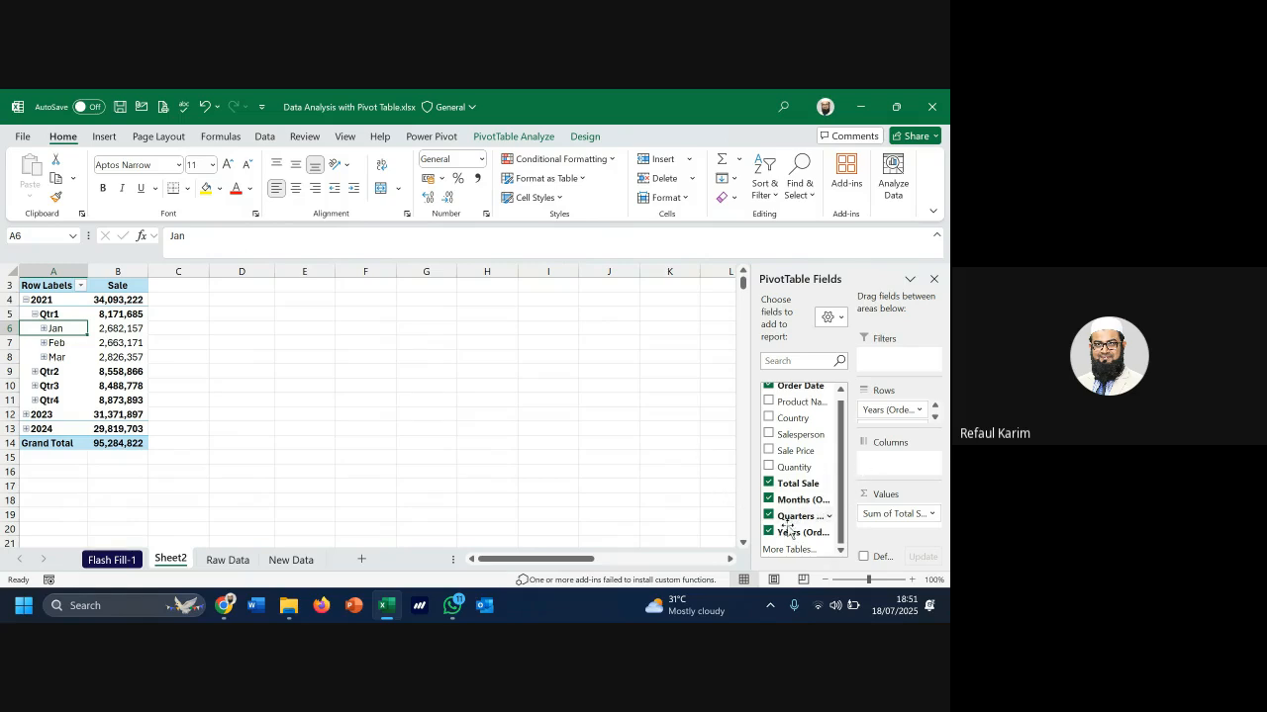
left_click_drag(791, 536, 909, 483)
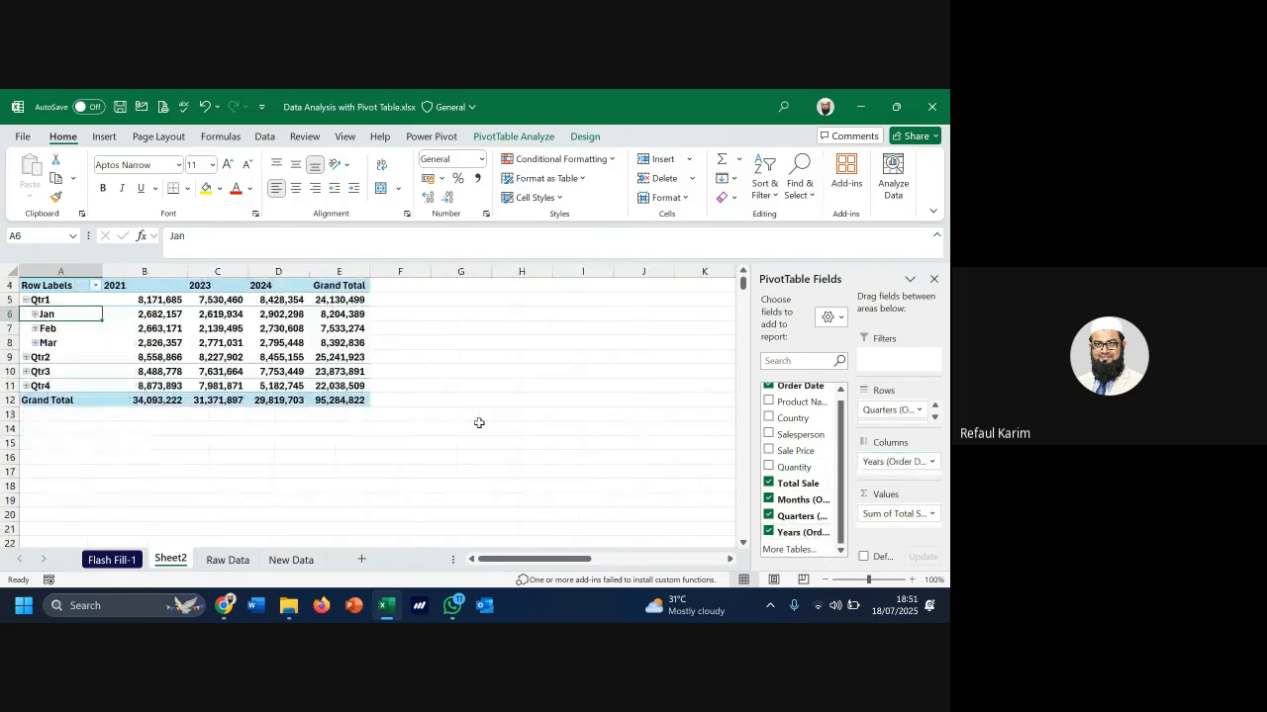
left_click(768, 515)
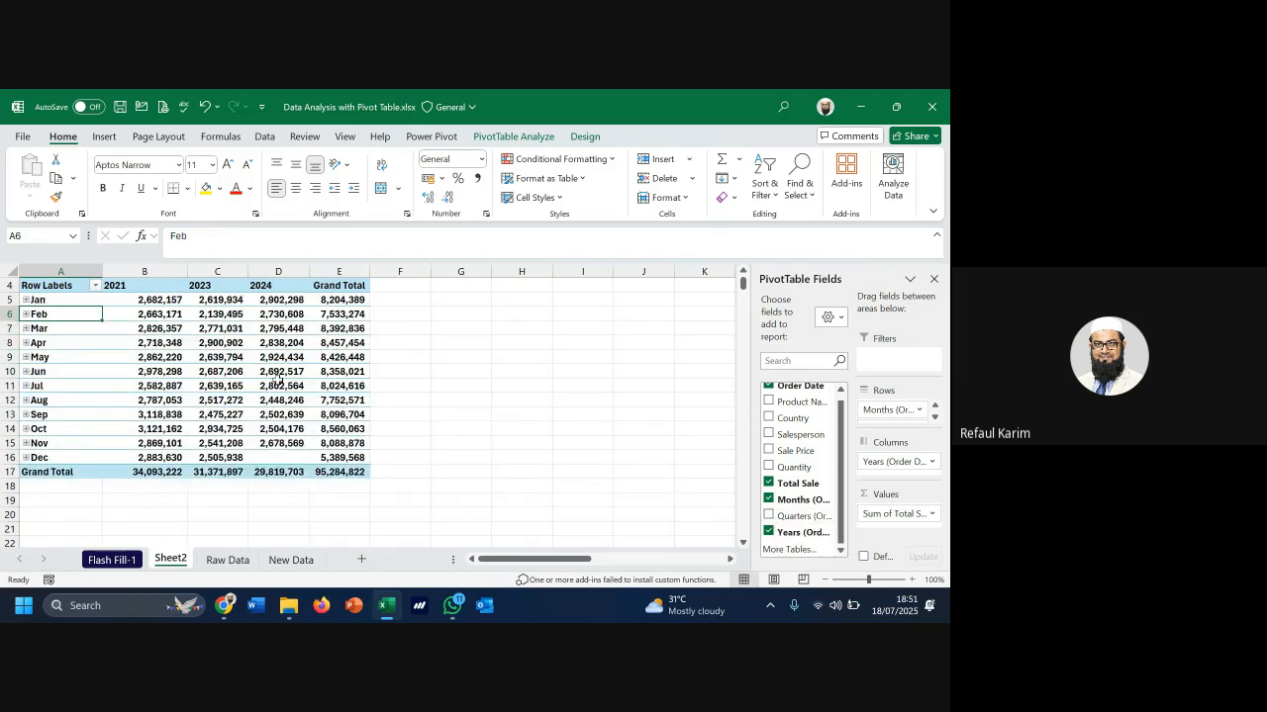
mouse_move(278, 380)
left_click_drag(879, 462, 585, 504)
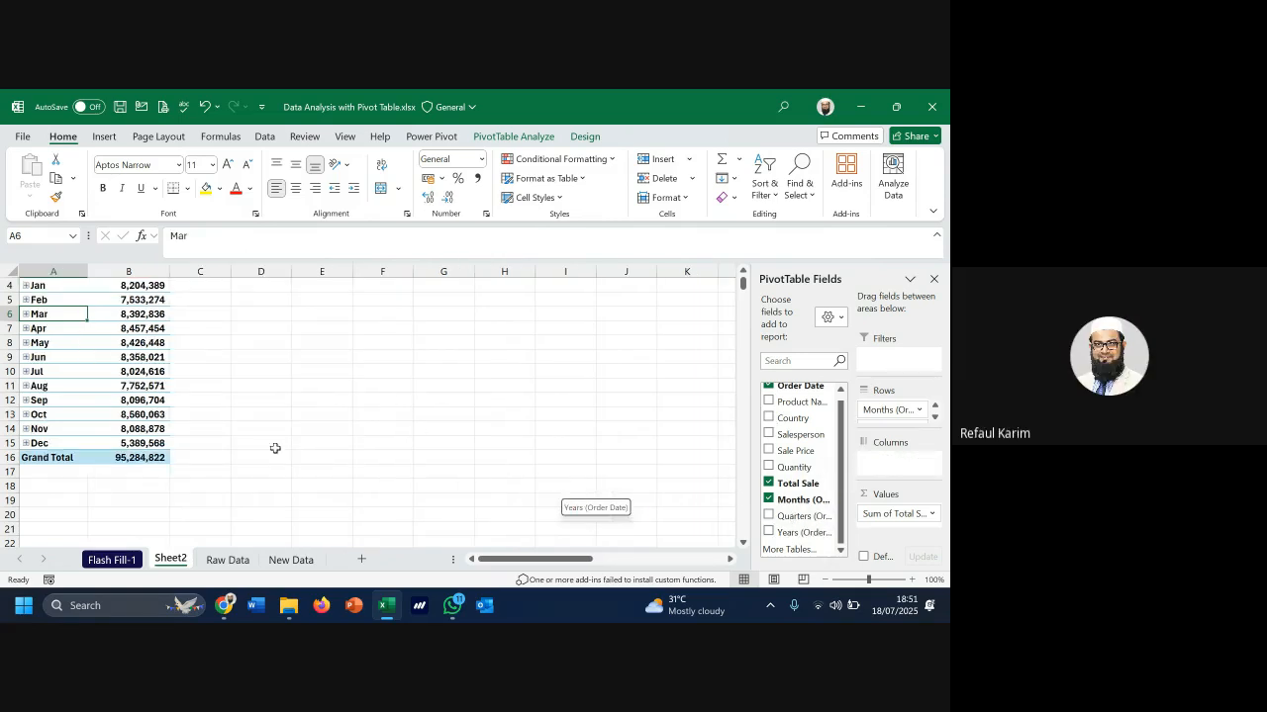
scroll(48, 352, "up", 1)
Inspect the month grouping's start and end dates, close Grouping unchanged, then view Raw Data
right_click(60, 340)
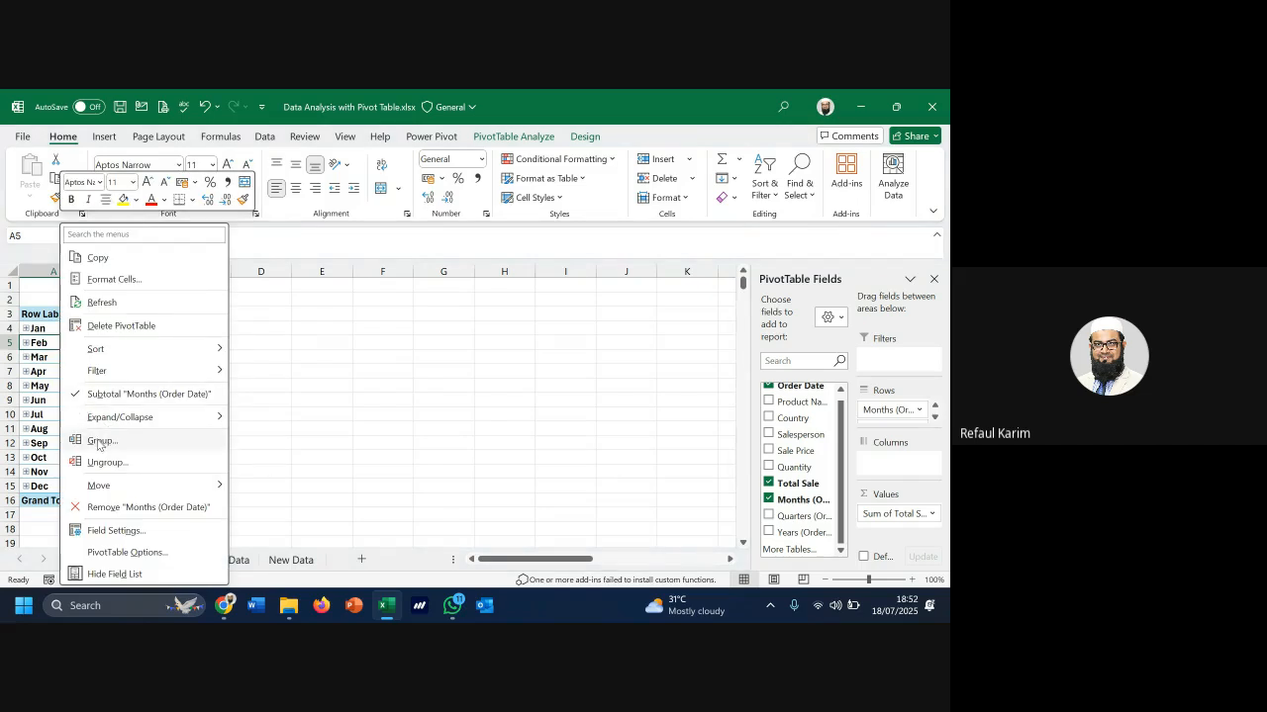
left_click(524, 140)
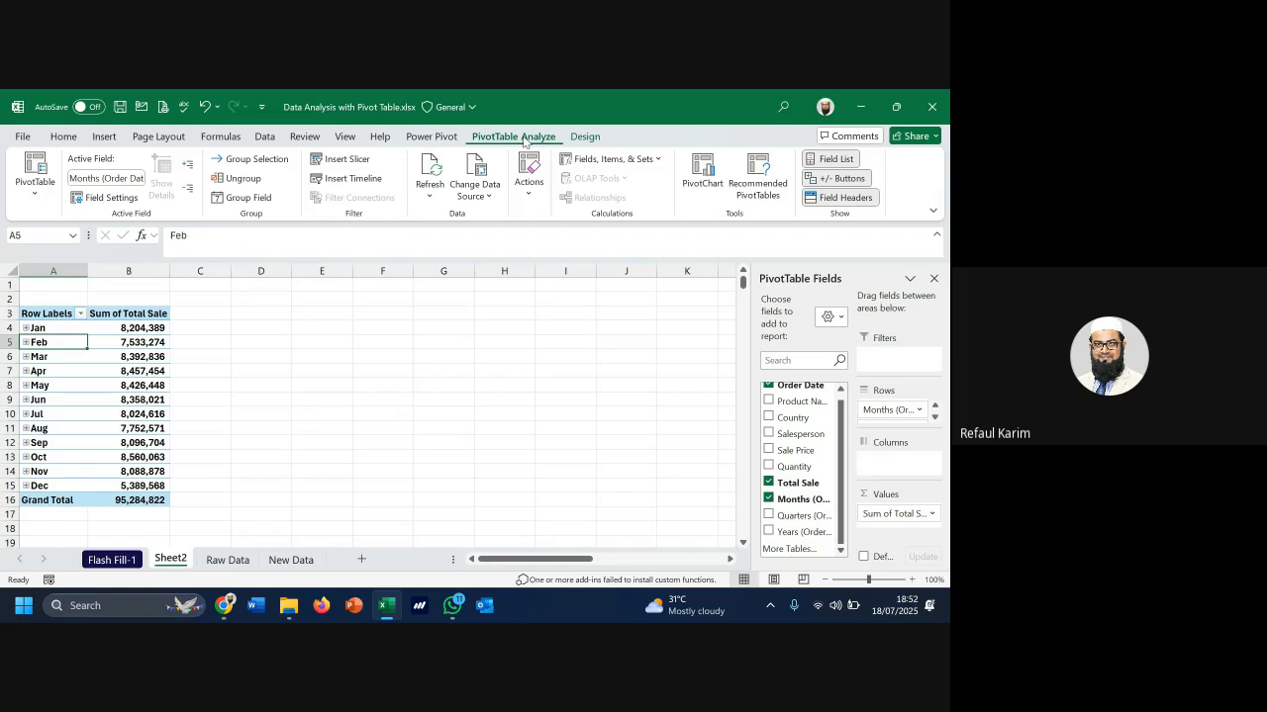
left_click(264, 166)
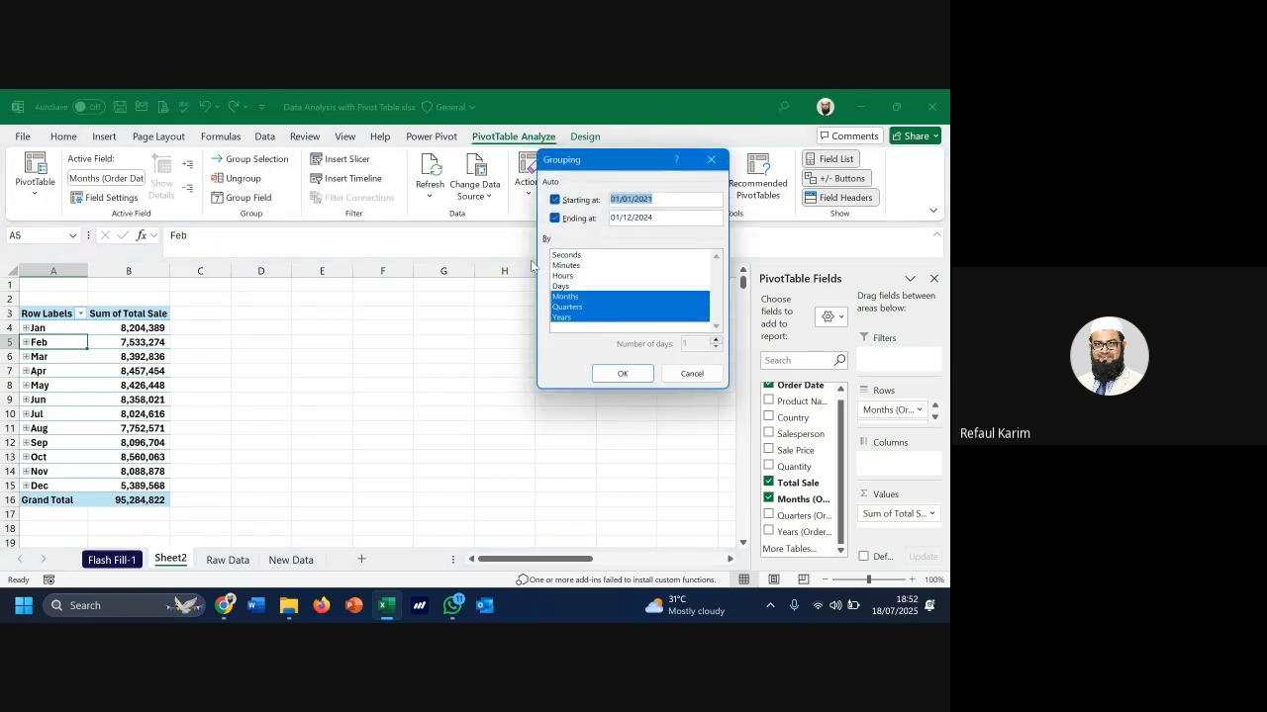
left_click(666, 199)
left_click(663, 216)
left_click(712, 161)
left_click(228, 559)
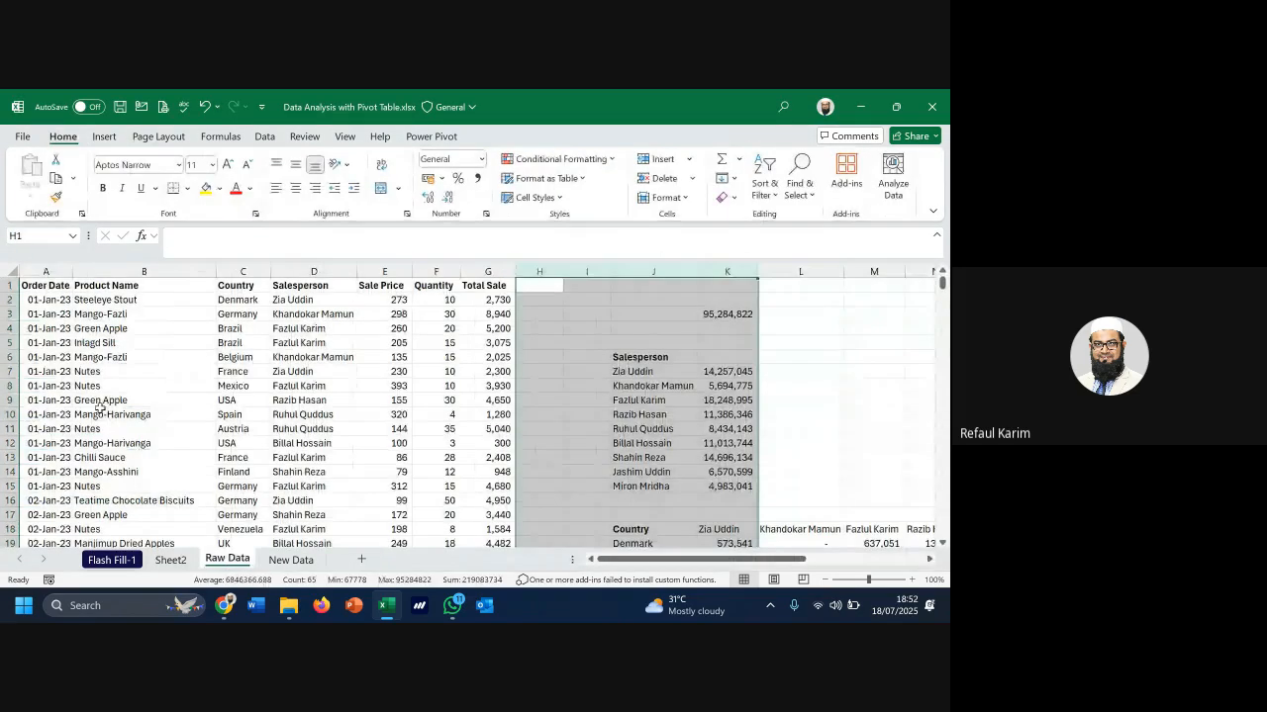
Turn on header filters and sort the Raw Data by Order Date, oldest to newest
left_click(40, 400)
key("ctrl+Down")
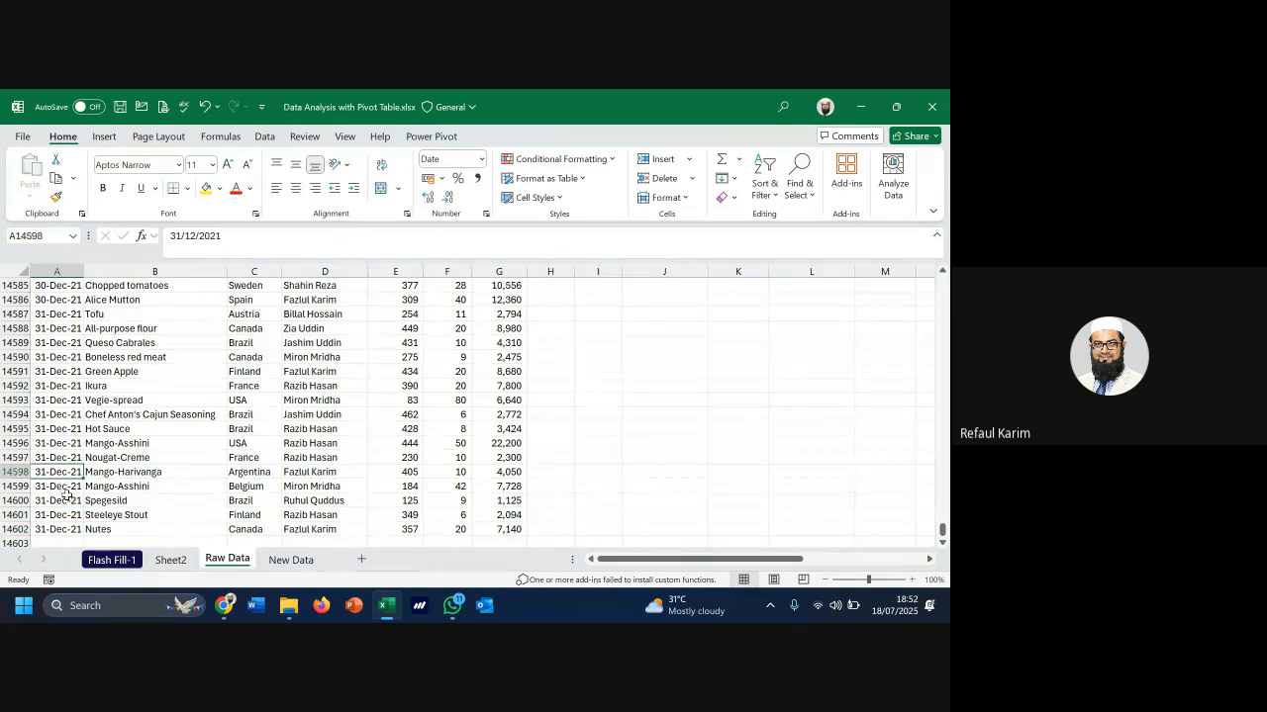
key("ctrl+Up")
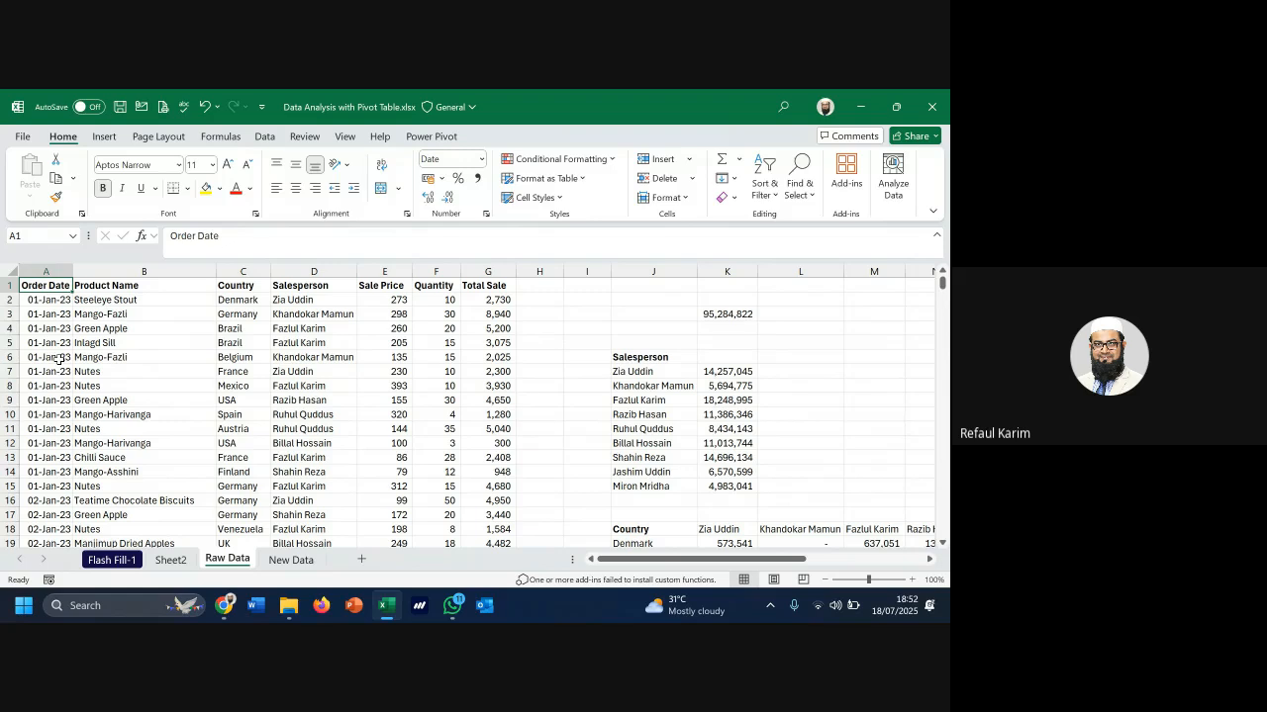
key("alt")
key("a")
key("t")
left_click(65, 286)
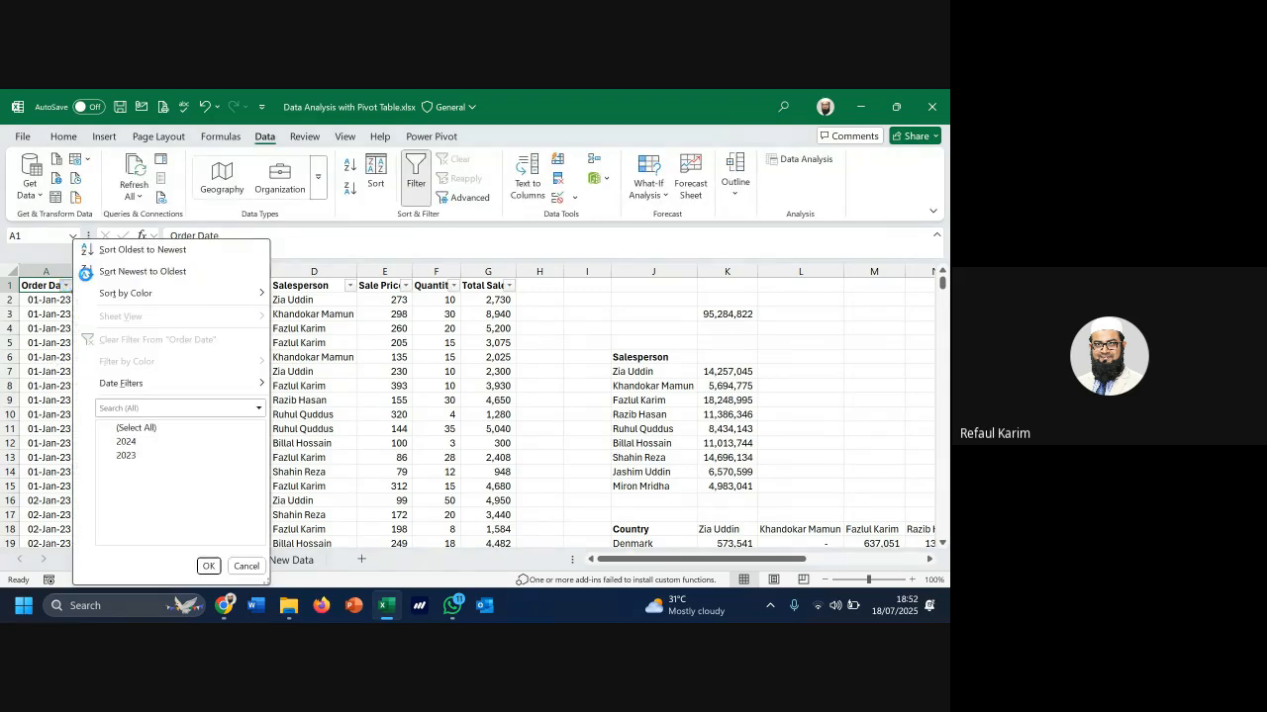
left_click(139, 249)
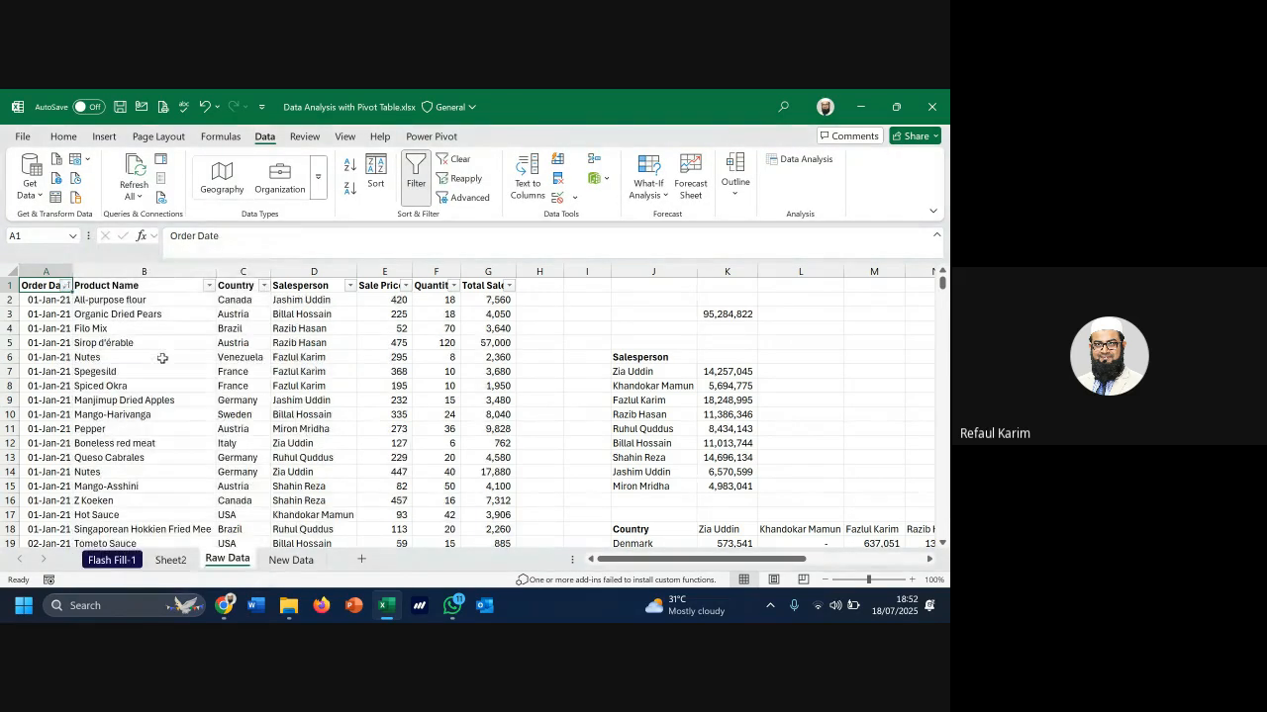
Check the earliest and latest order dates, then return to the Sheet2 pivot
left_click(49, 302)
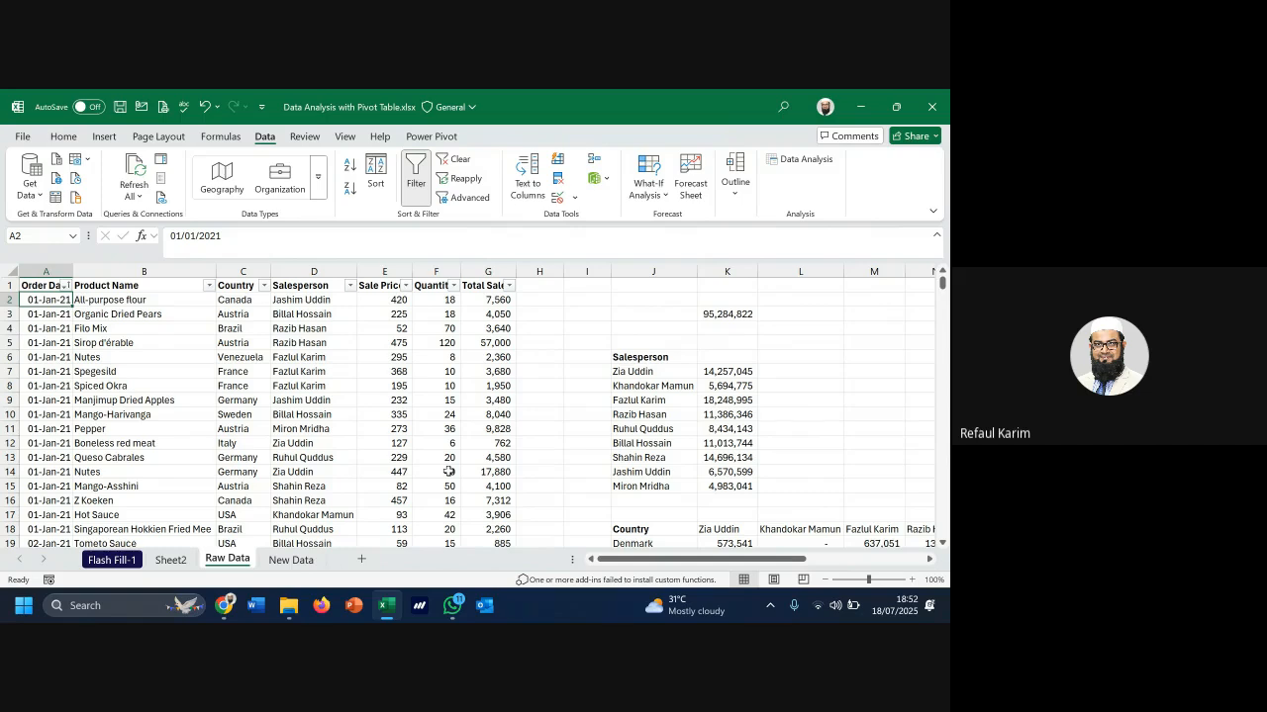
key("ctrl+Down")
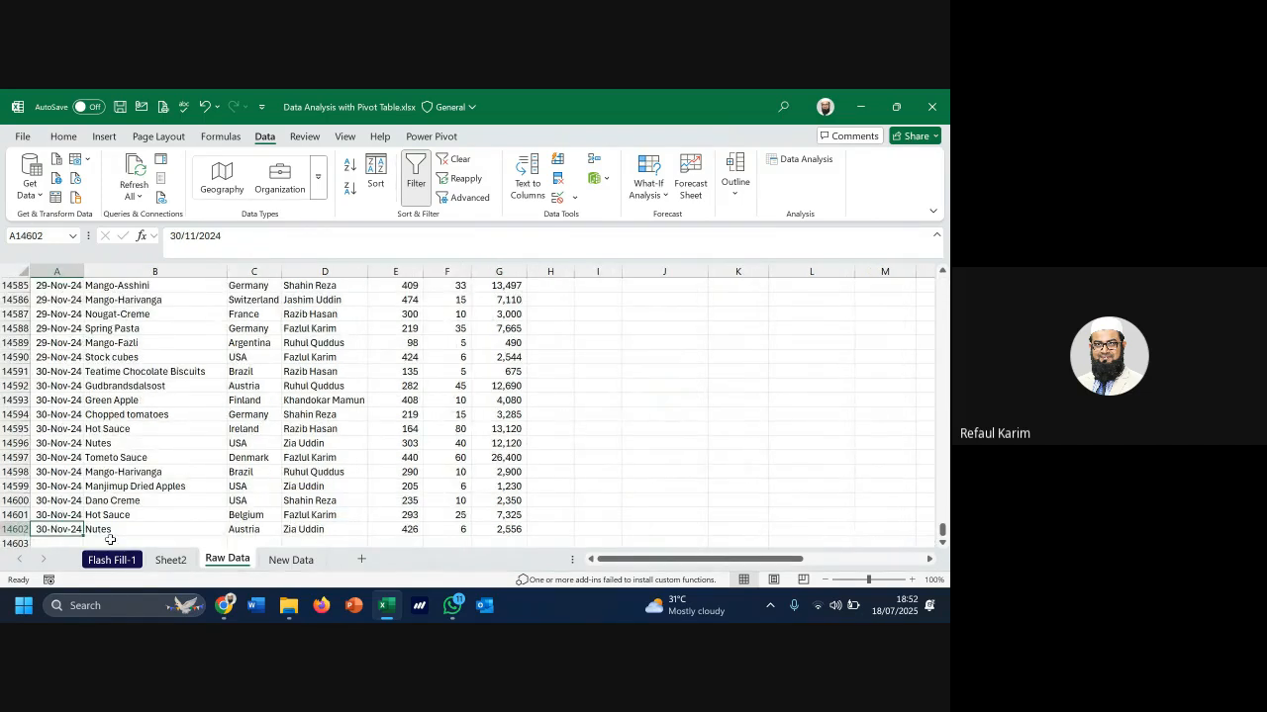
left_click(174, 561)
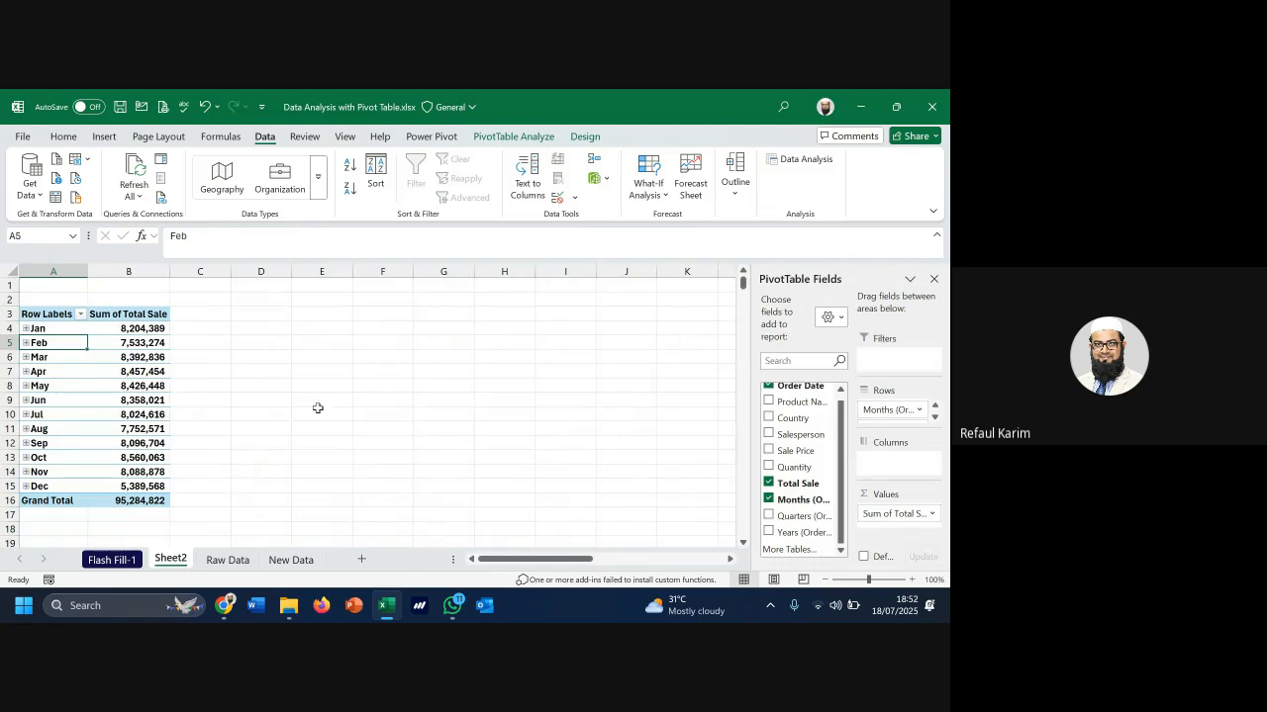
Group the pivot's order dates by Months and Years only, dropping Quarters
left_click(523, 138)
left_click(282, 161)
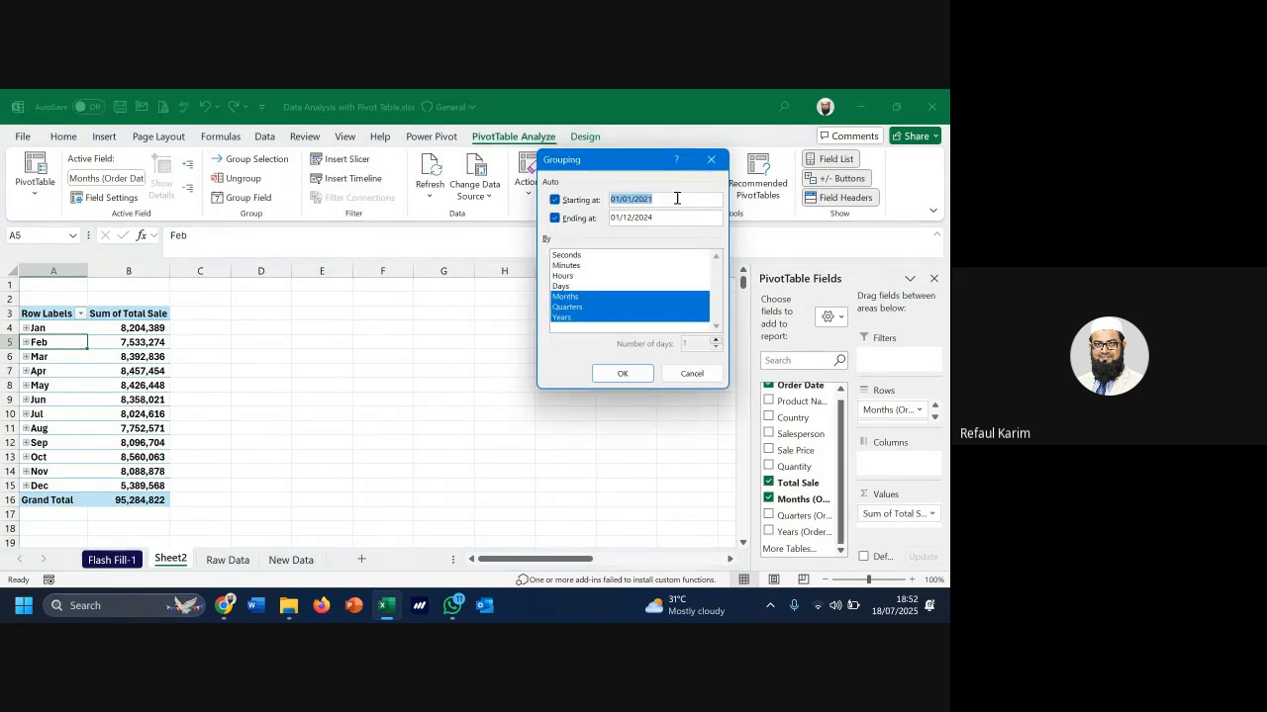
left_click(678, 216)
left_click(570, 308)
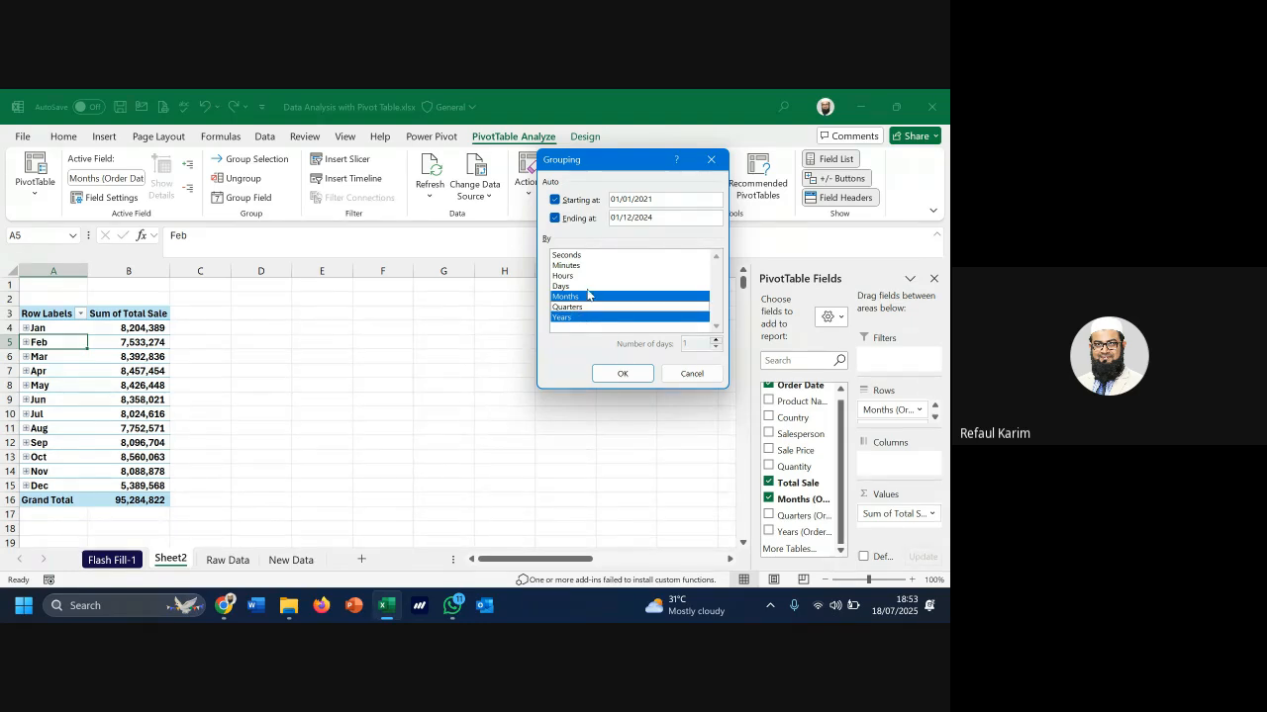
left_click(622, 373)
Move Years into the pivot's columns and replace Months with Country in the rows
scroll(65, 366, "down", 7)
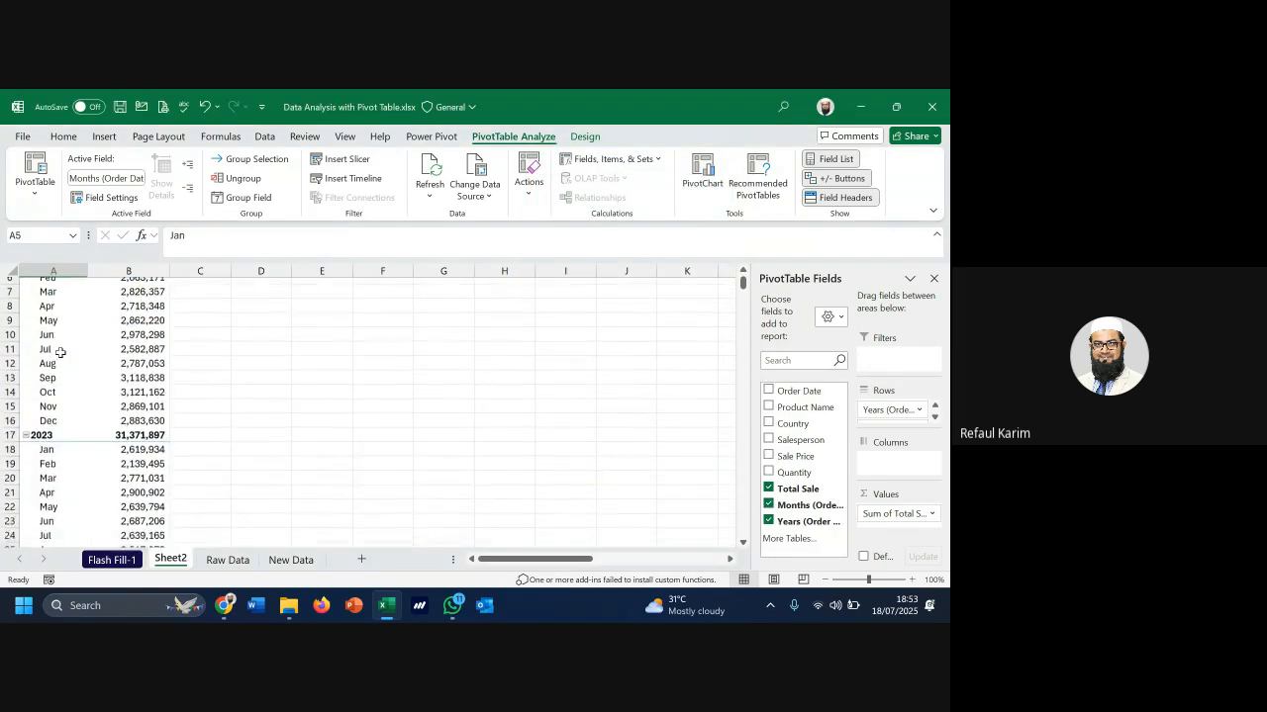
scroll(65, 366, "up", 1)
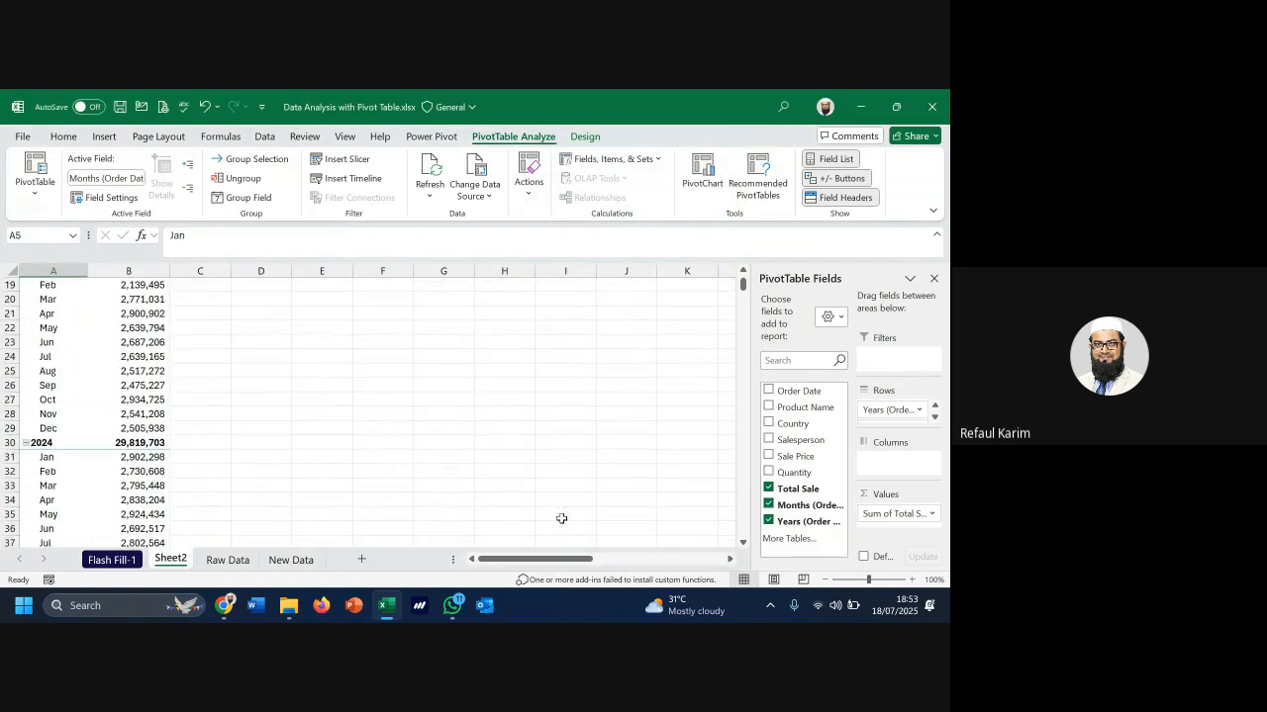
left_click_drag(796, 528, 886, 470)
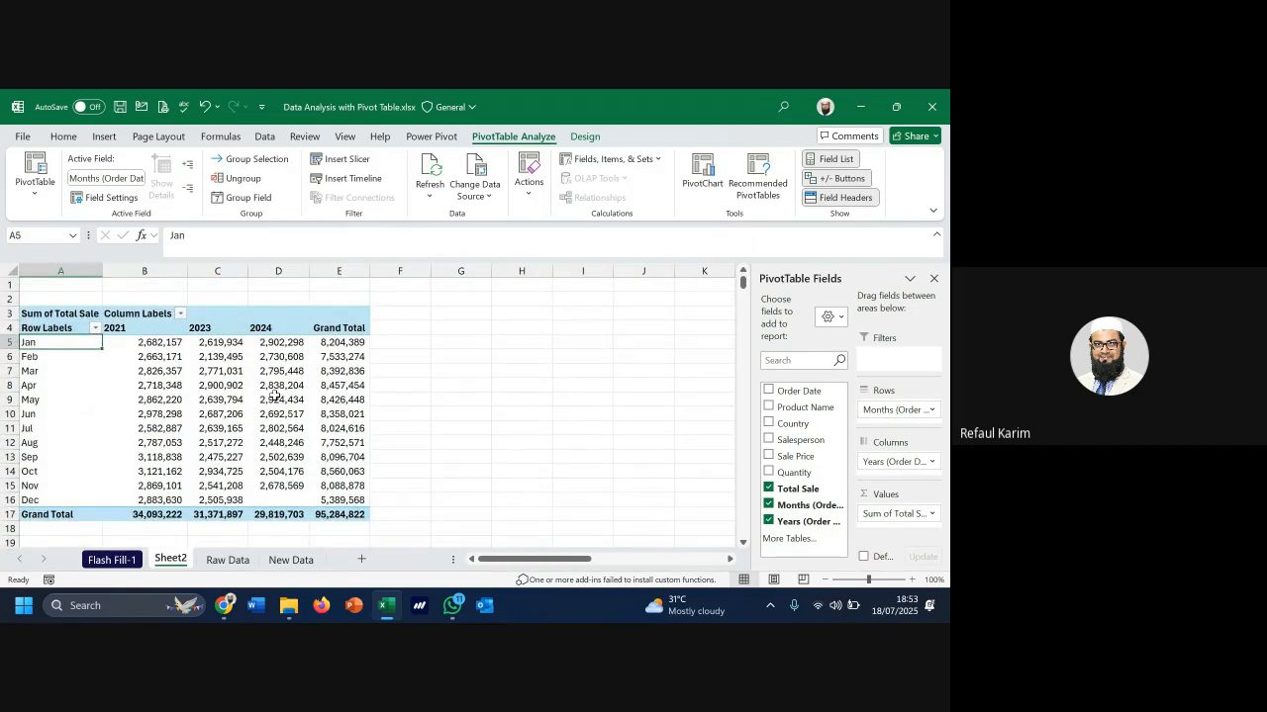
mouse_move(269, 396)
left_click(769, 504)
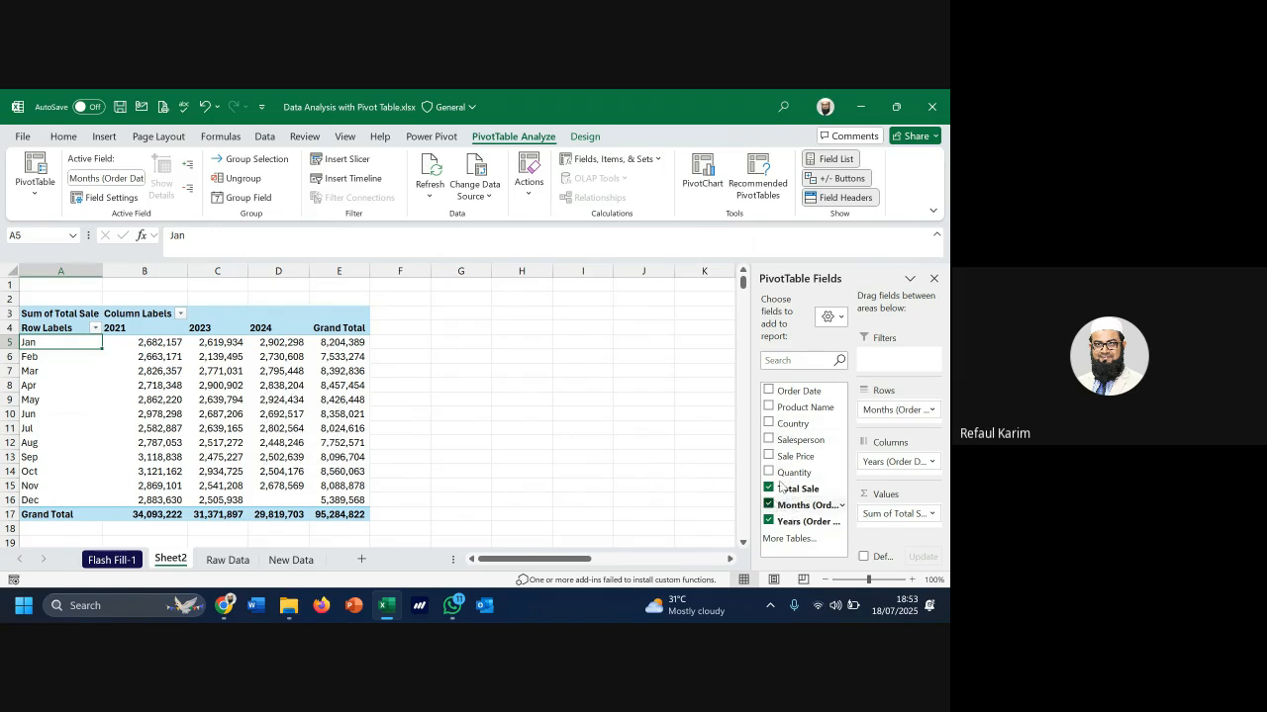
left_click(769, 423)
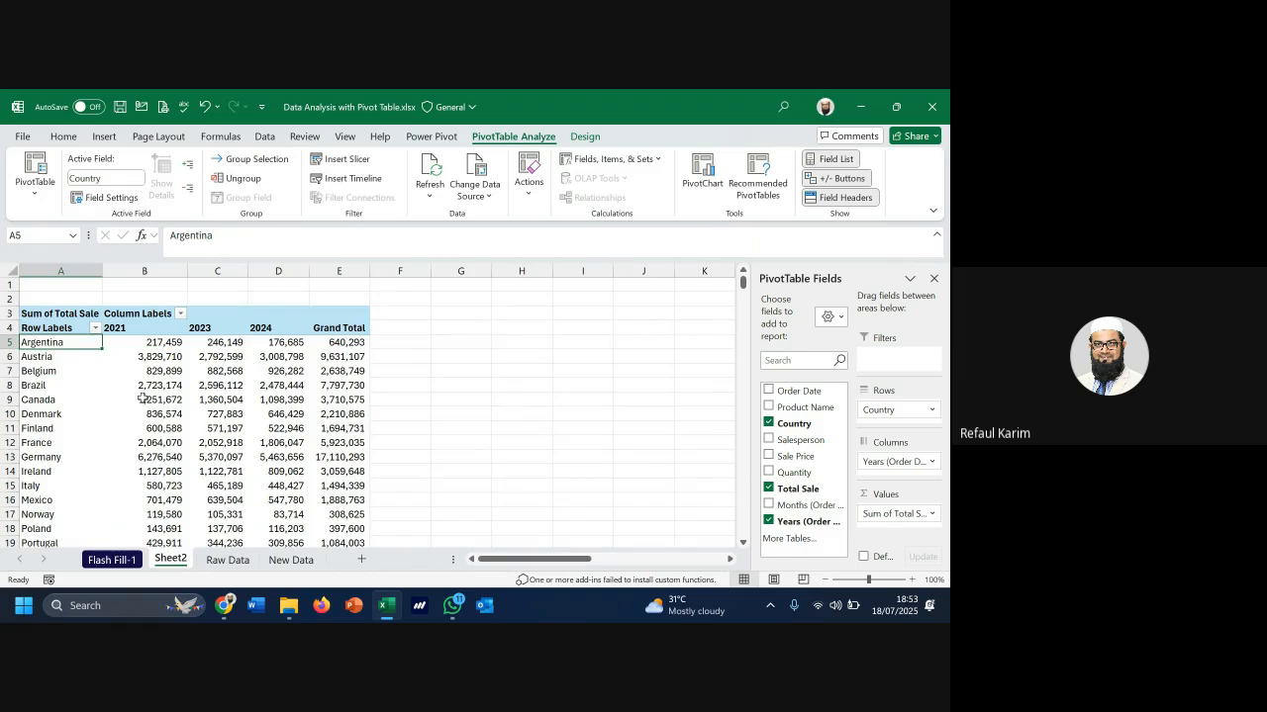
scroll(158, 400, "down", 5)
scroll(188, 400, "up", 5)
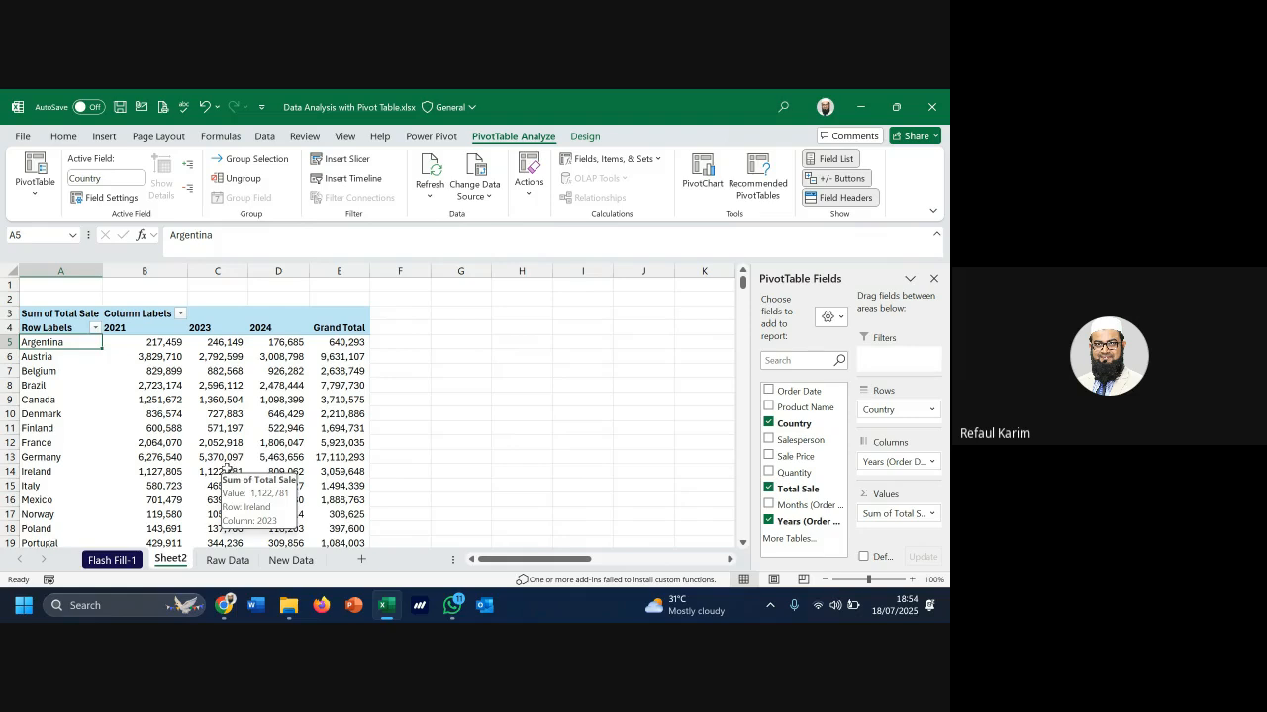
scroll(263, 445, "down", 1)
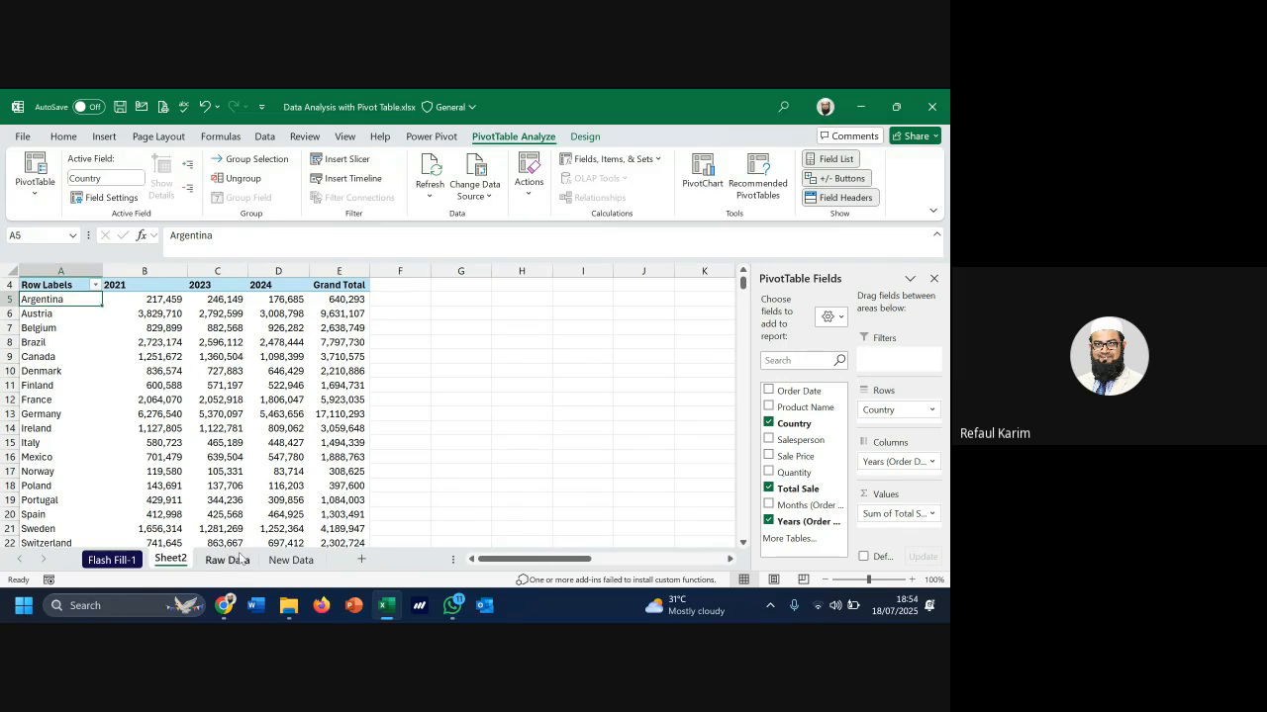
left_click(228, 560)
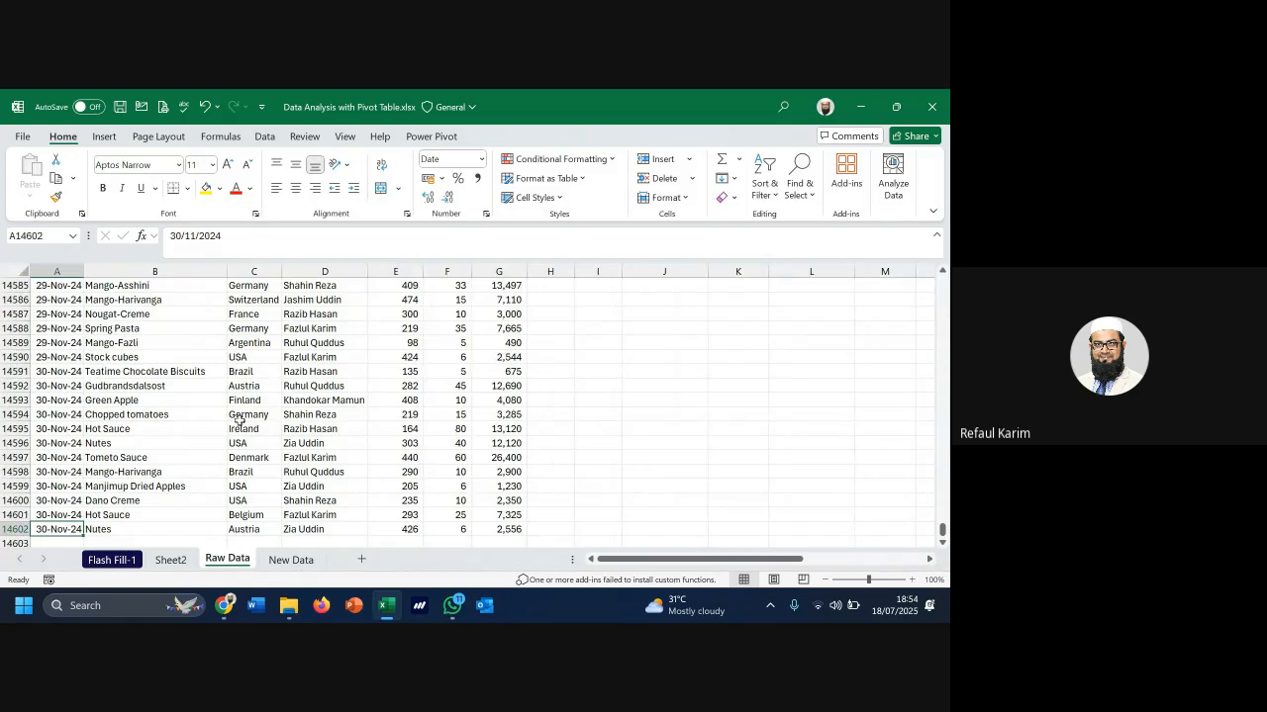
scroll(401, 415, "up", 20)
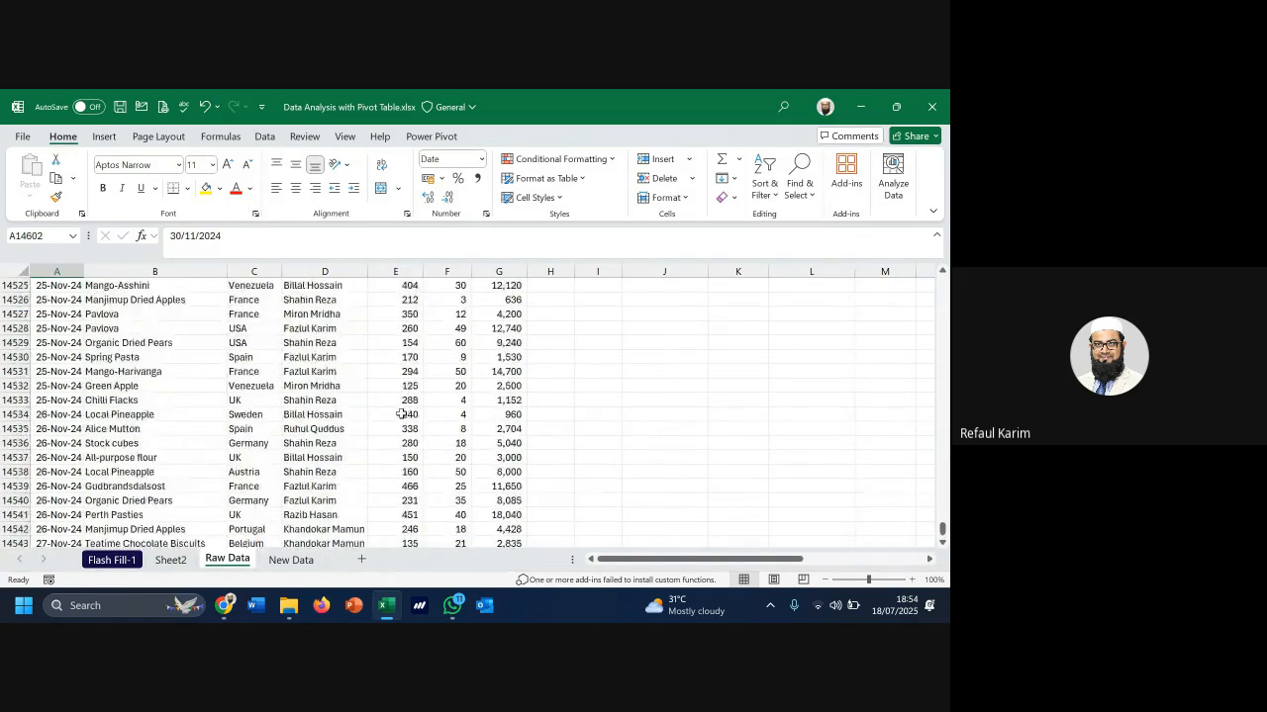
scroll(541, 515, "up", 18)
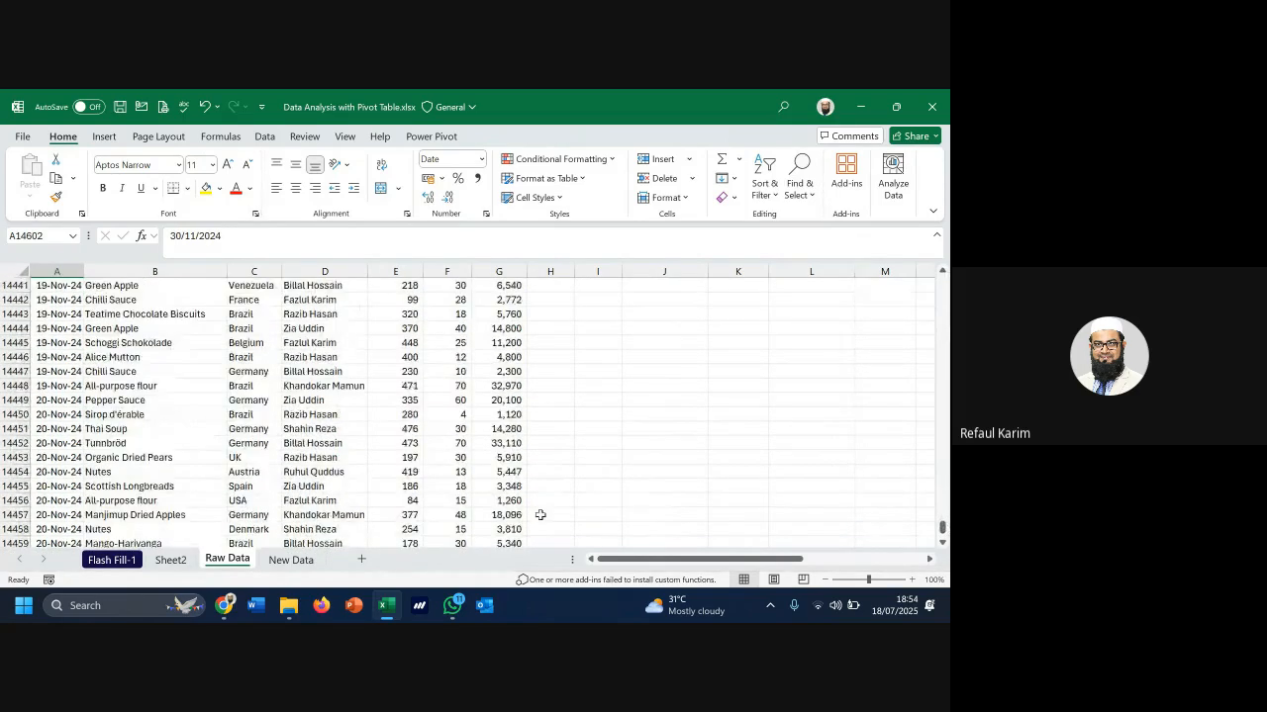
left_click_drag(942, 529, 942, 281)
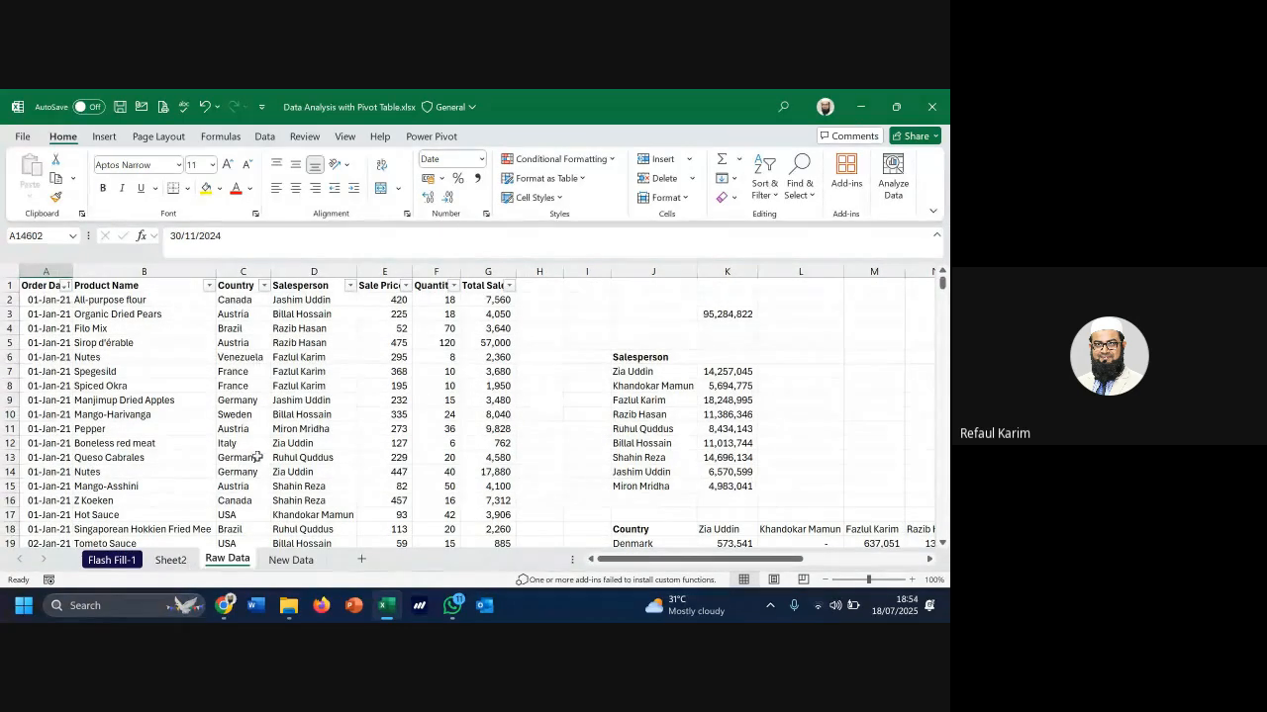
left_click(127, 387)
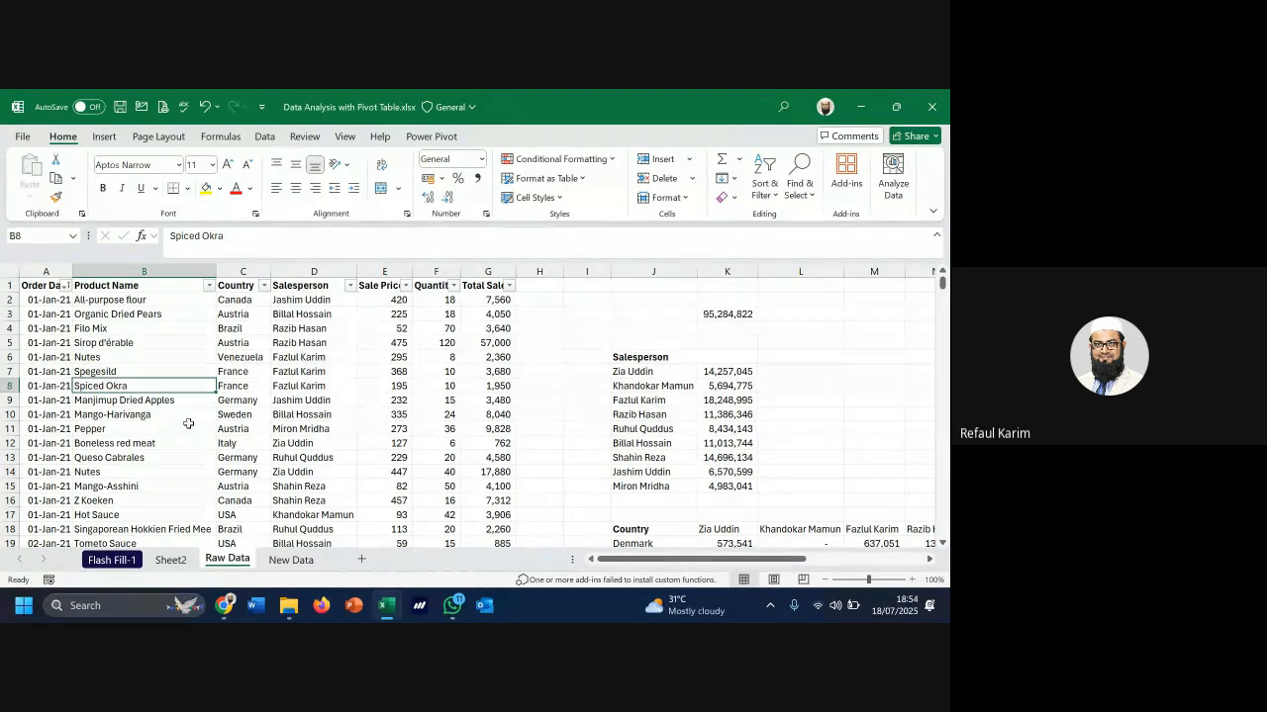
left_click(179, 562)
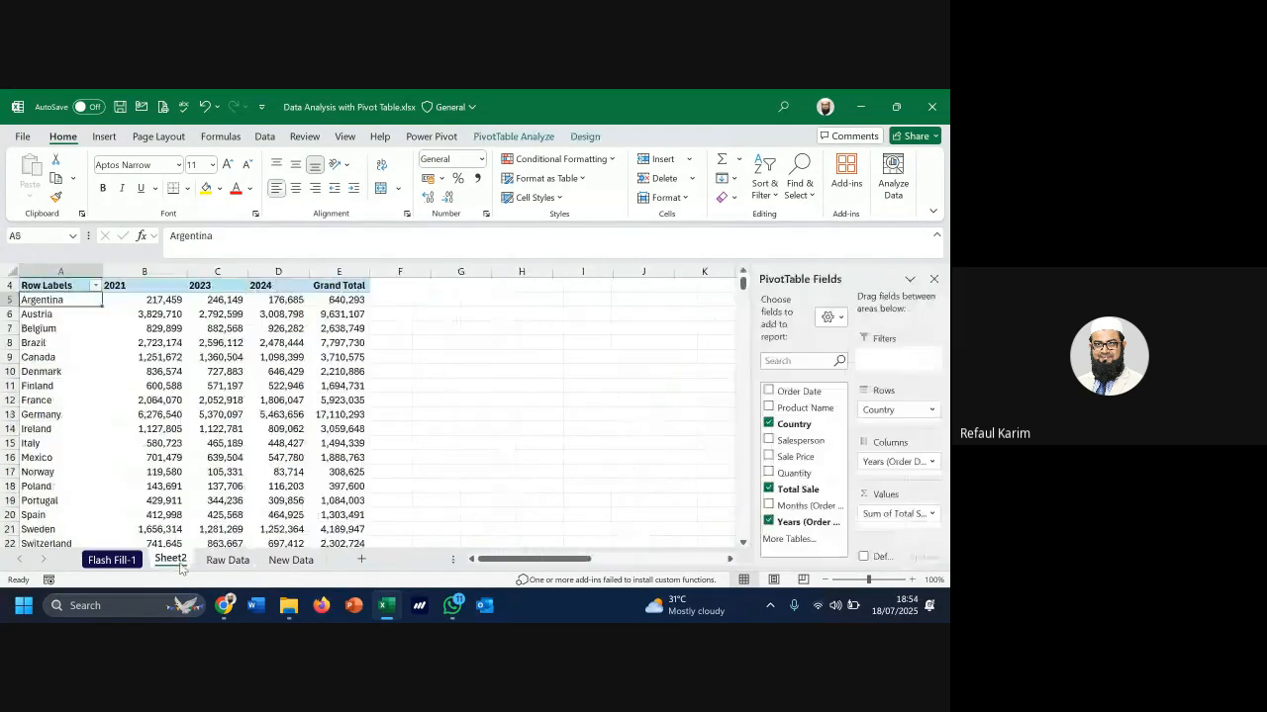
Replace Country and Years with Product Name in the pivot rows, then select several product totals
left_click(770, 425)
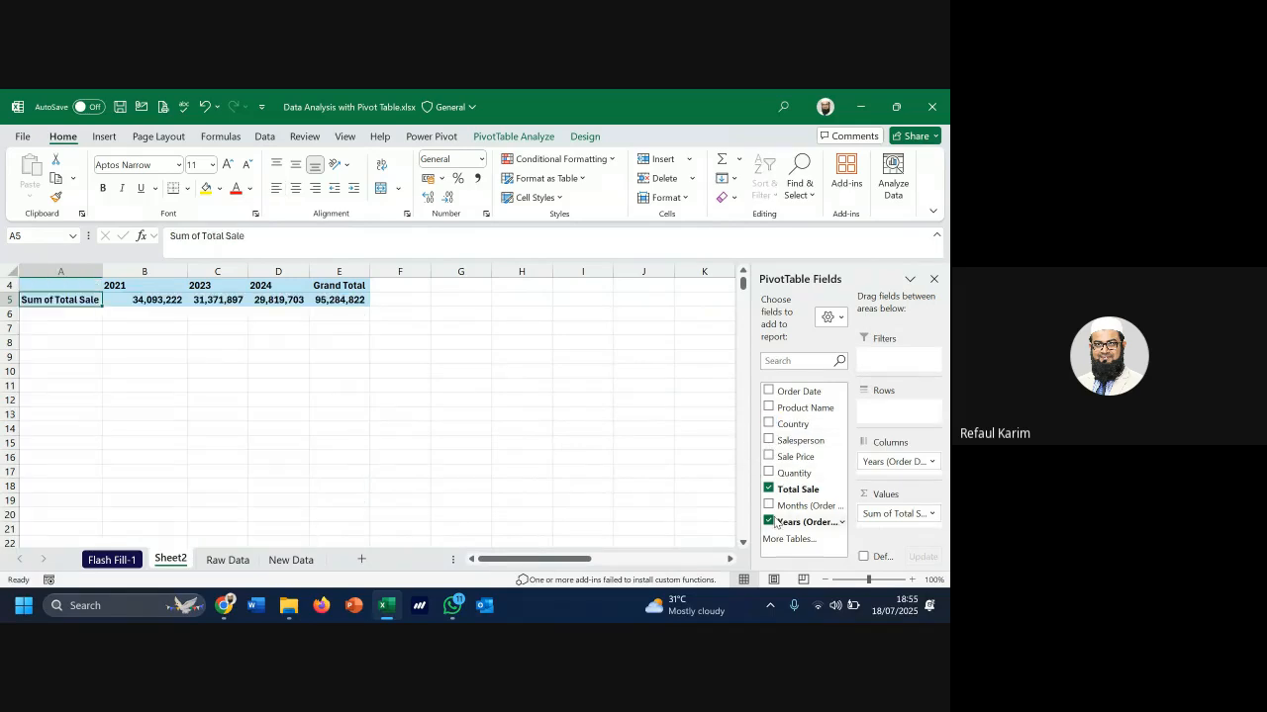
left_click(769, 522)
left_click(769, 407)
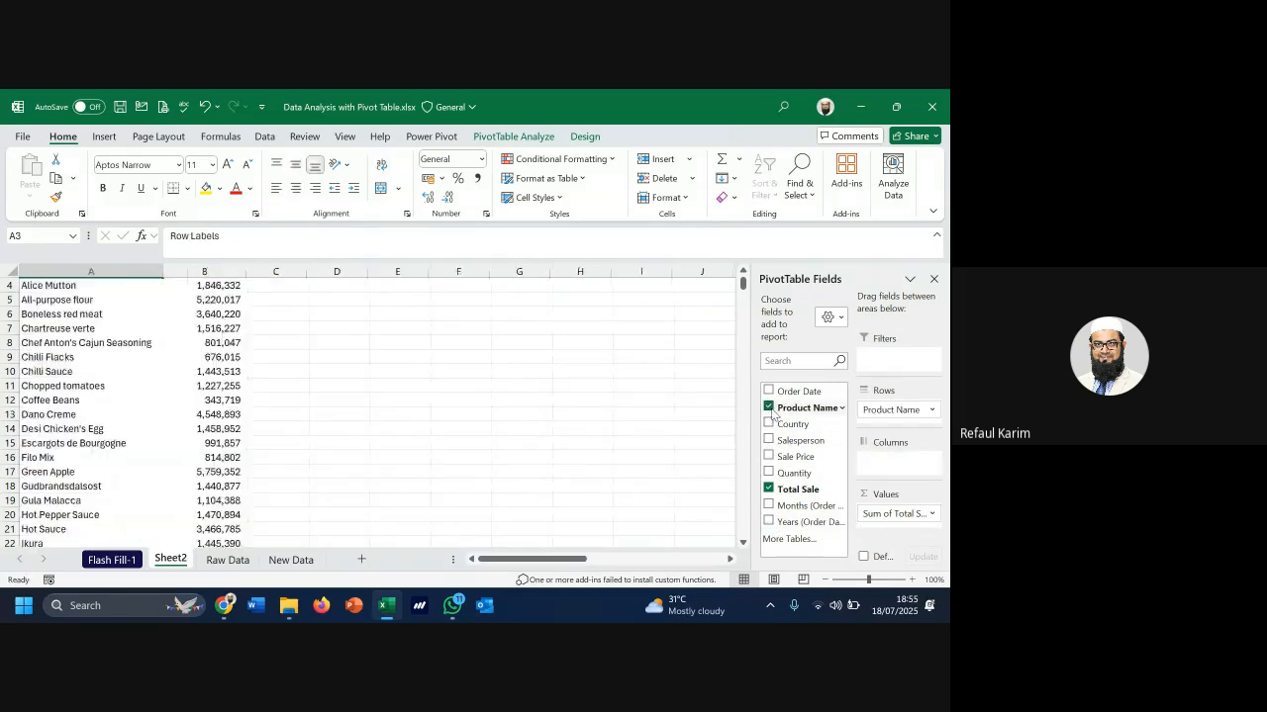
scroll(148, 340, "up", 1)
scroll(148, 337, "down", 18)
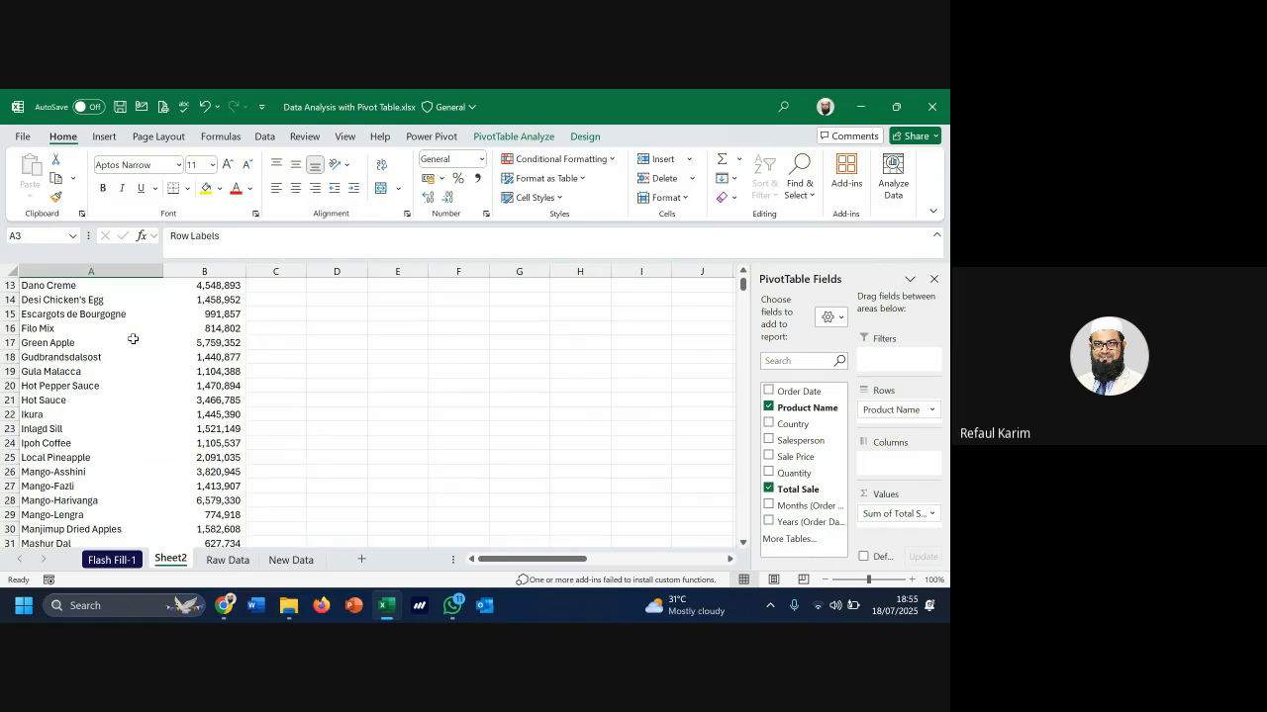
scroll(132, 387, "up", 4)
scroll(132, 387, "up", 14)
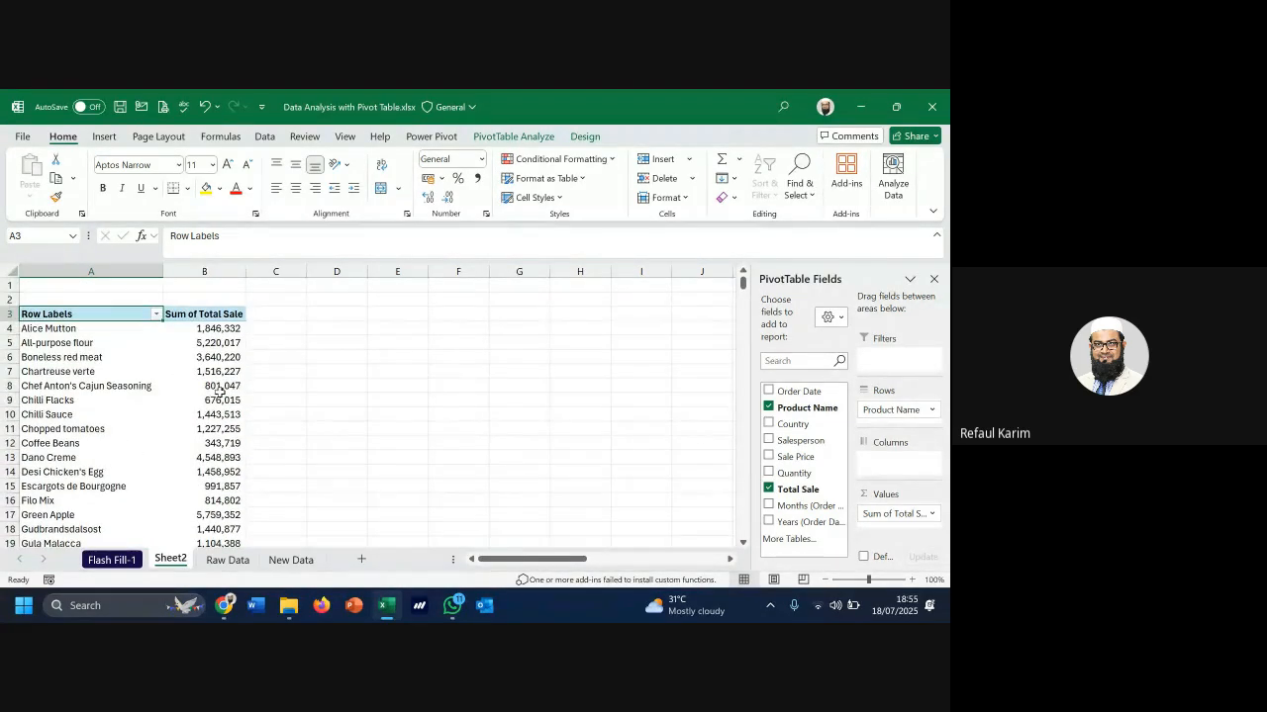
left_click_drag(225, 343, 212, 414)
Sort the pivot's products descending by Sum of Total Sale
left_click_drag(93, 354, 65, 428)
left_click(157, 314)
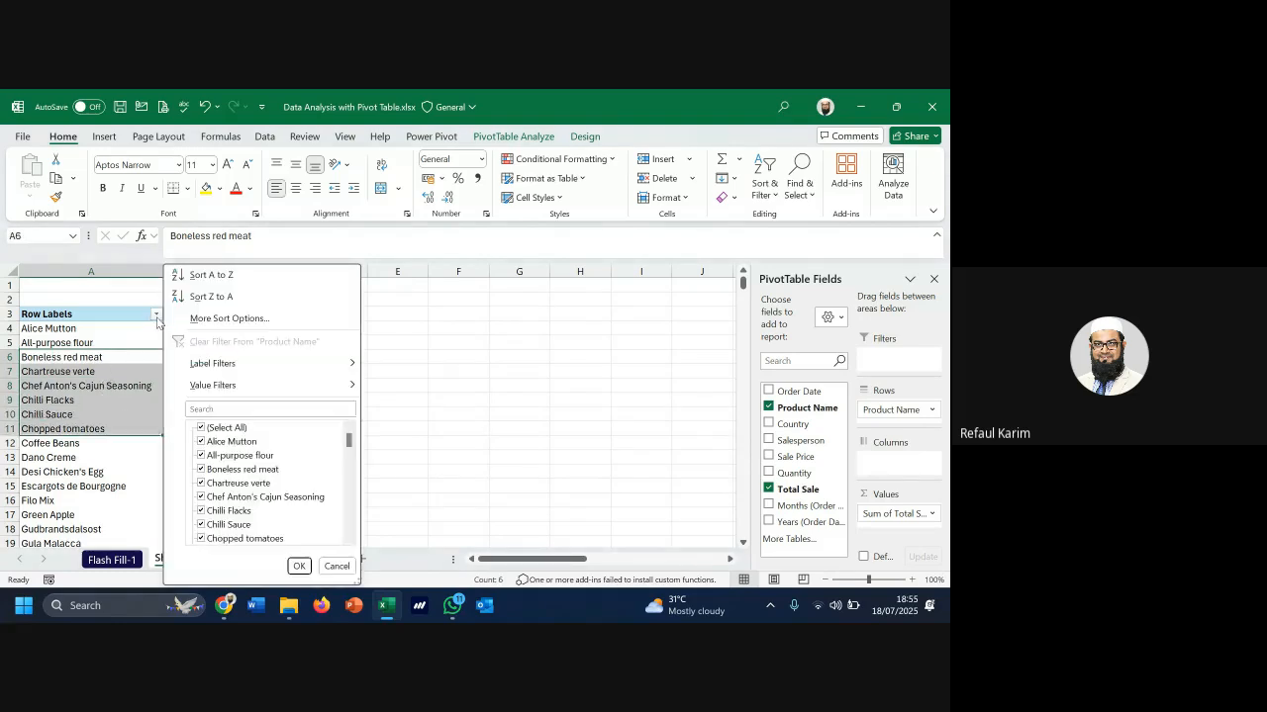
left_click(230, 318)
left_click(571, 252)
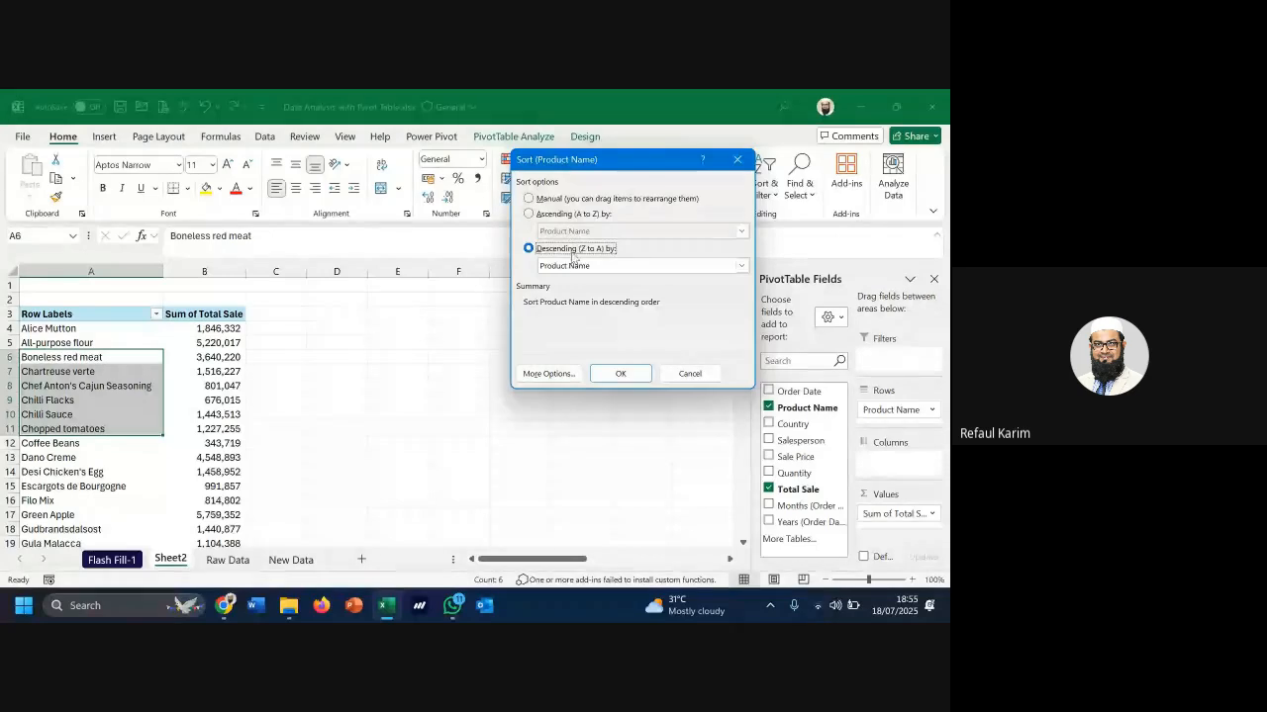
left_click(580, 267)
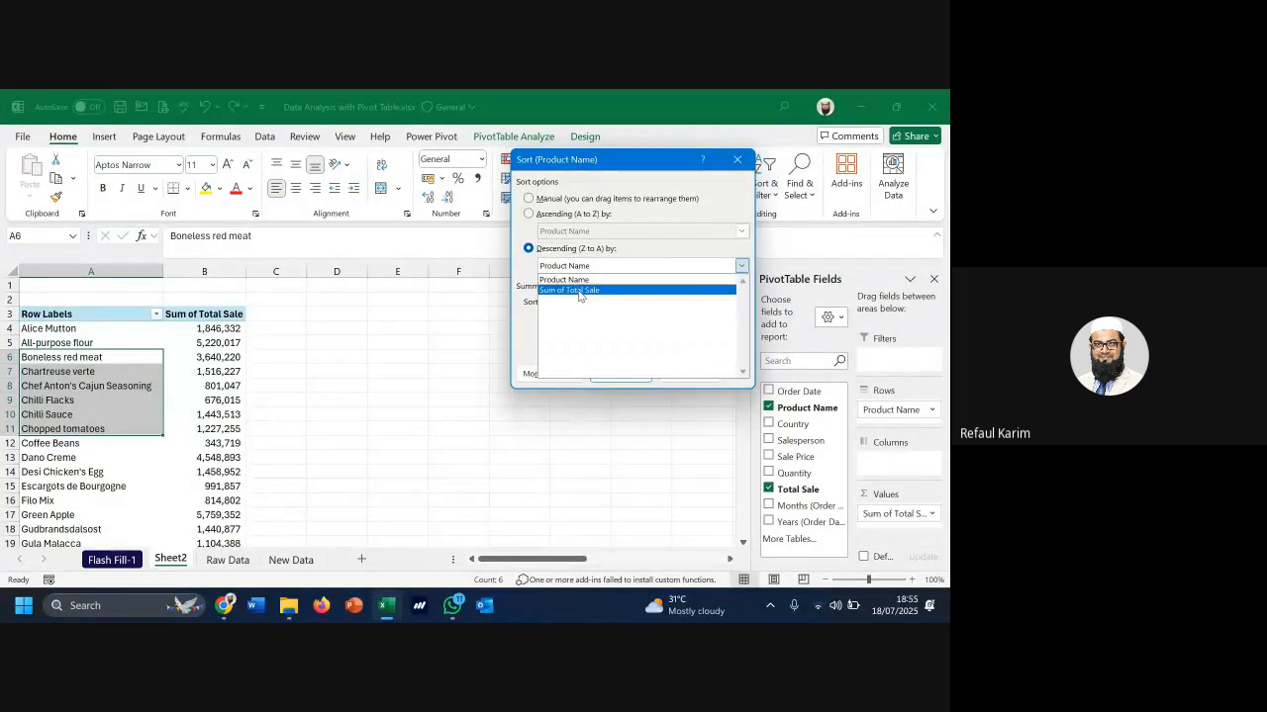
left_click(582, 291)
left_click(620, 378)
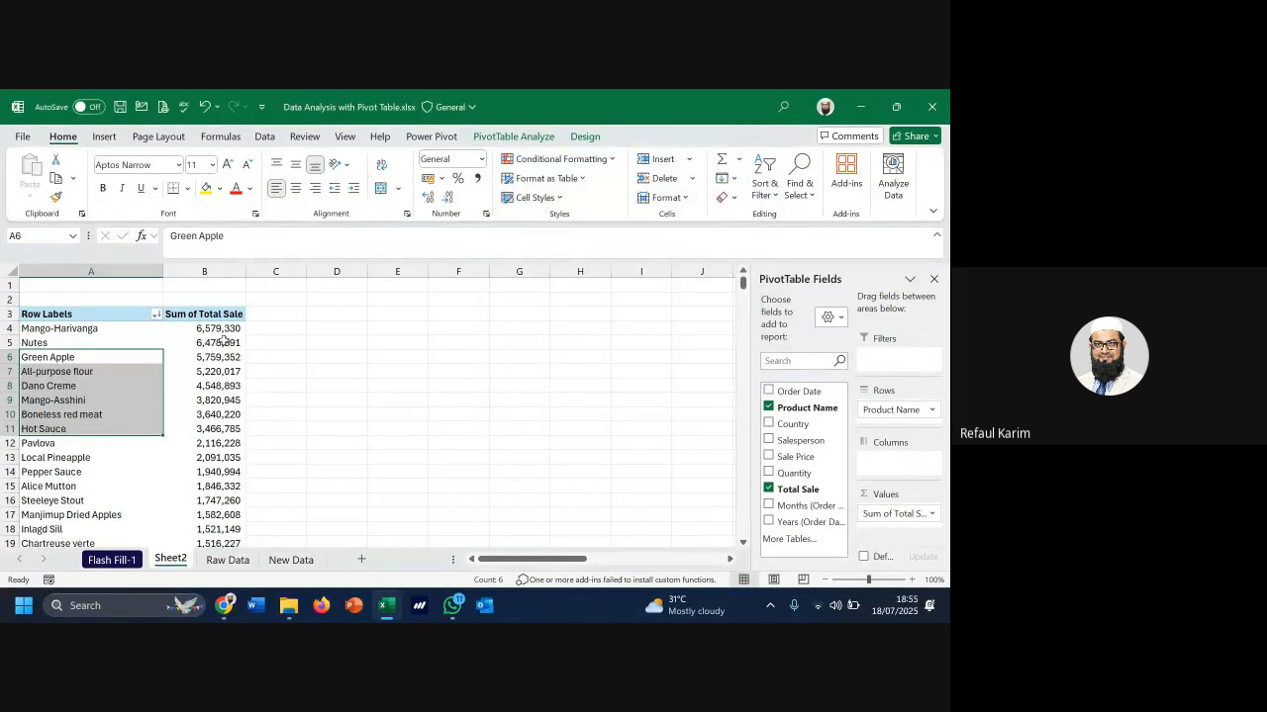
Check top seller Mango-Harivanga and the smallest sales, then add Years as pivot columns
scroll(235, 340, "down", 15)
scroll(238, 342, "up", 13)
scroll(238, 342, "up", 2)
left_click(40, 329)
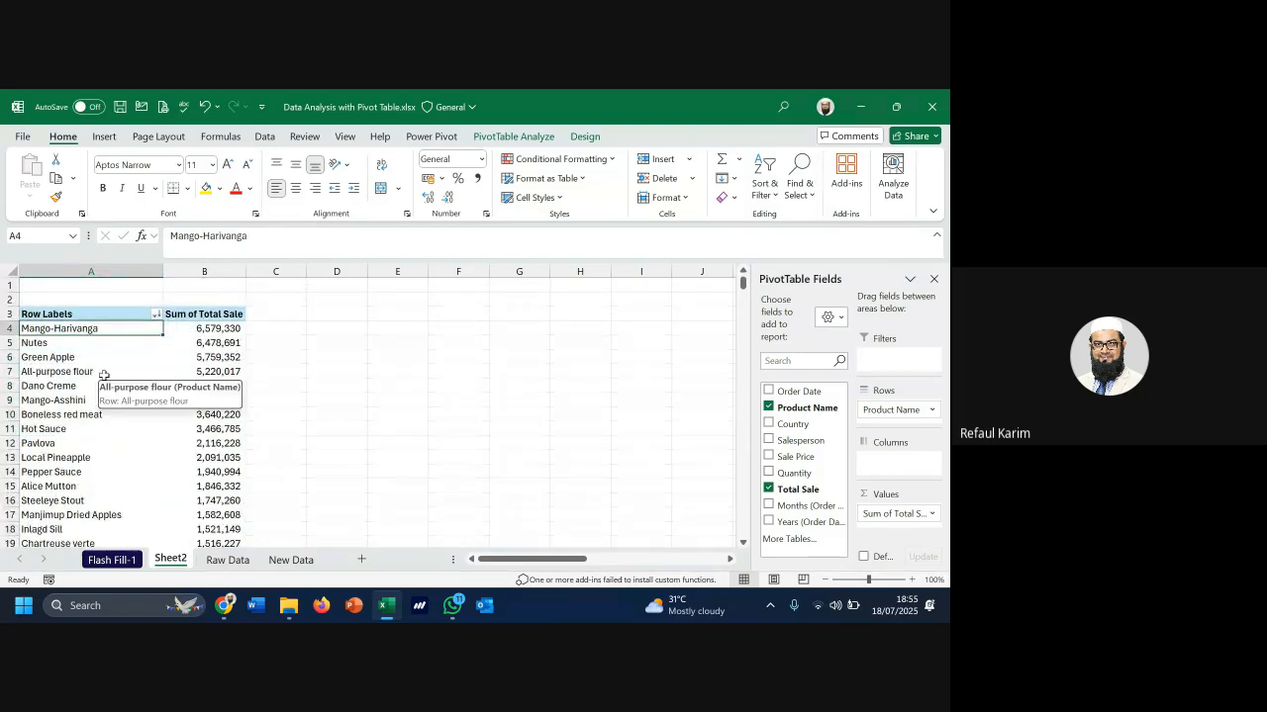
left_click(228, 331)
key("ctrl+Down")
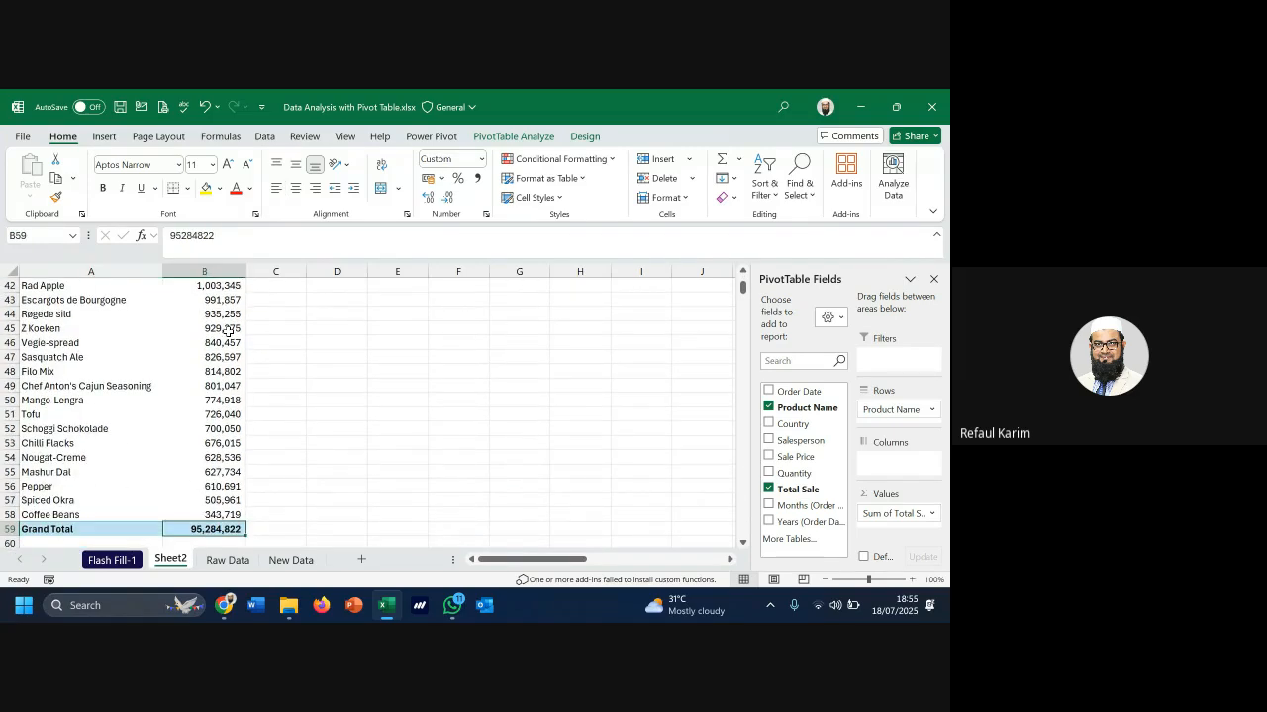
left_click(56, 514)
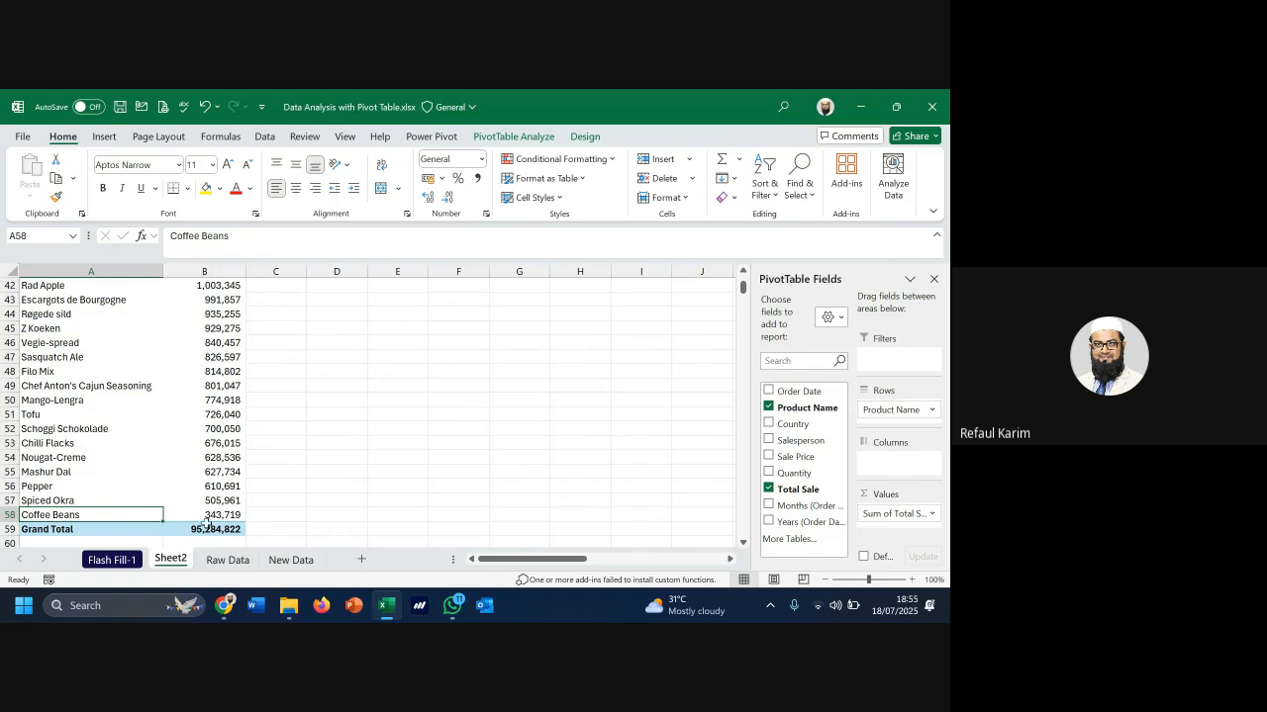
left_click_drag(217, 515, 229, 459)
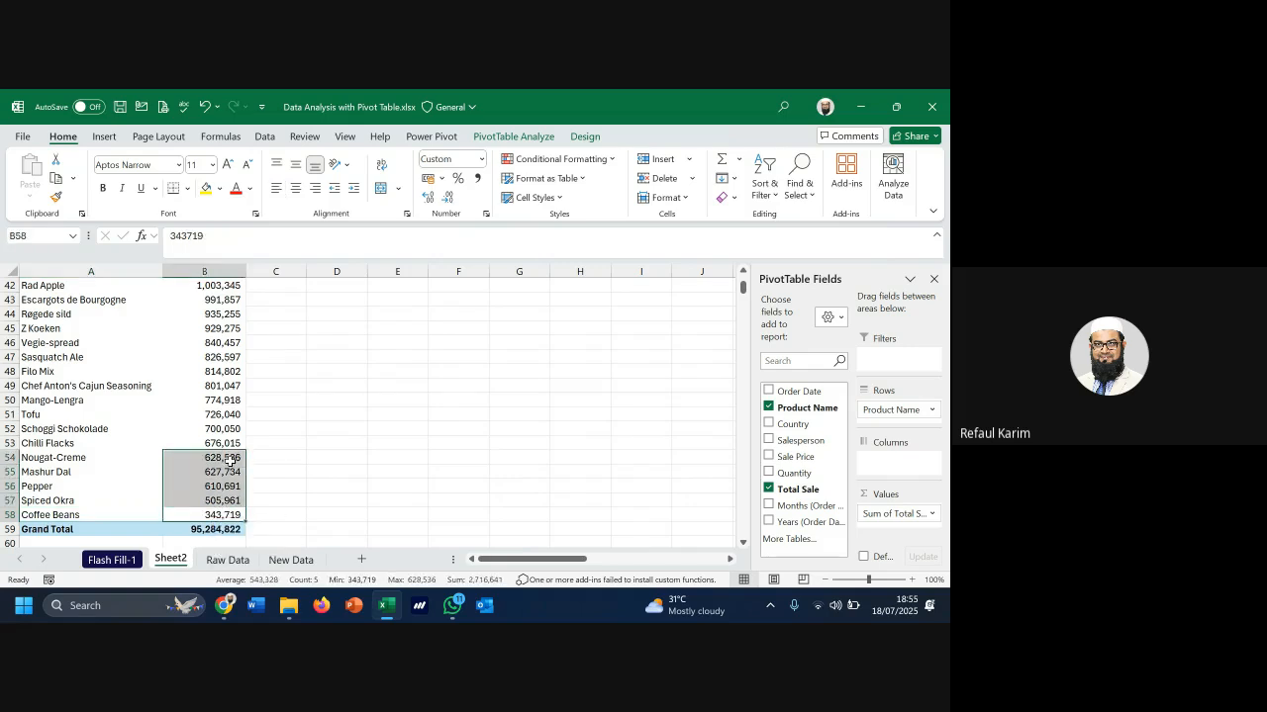
left_click(225, 514)
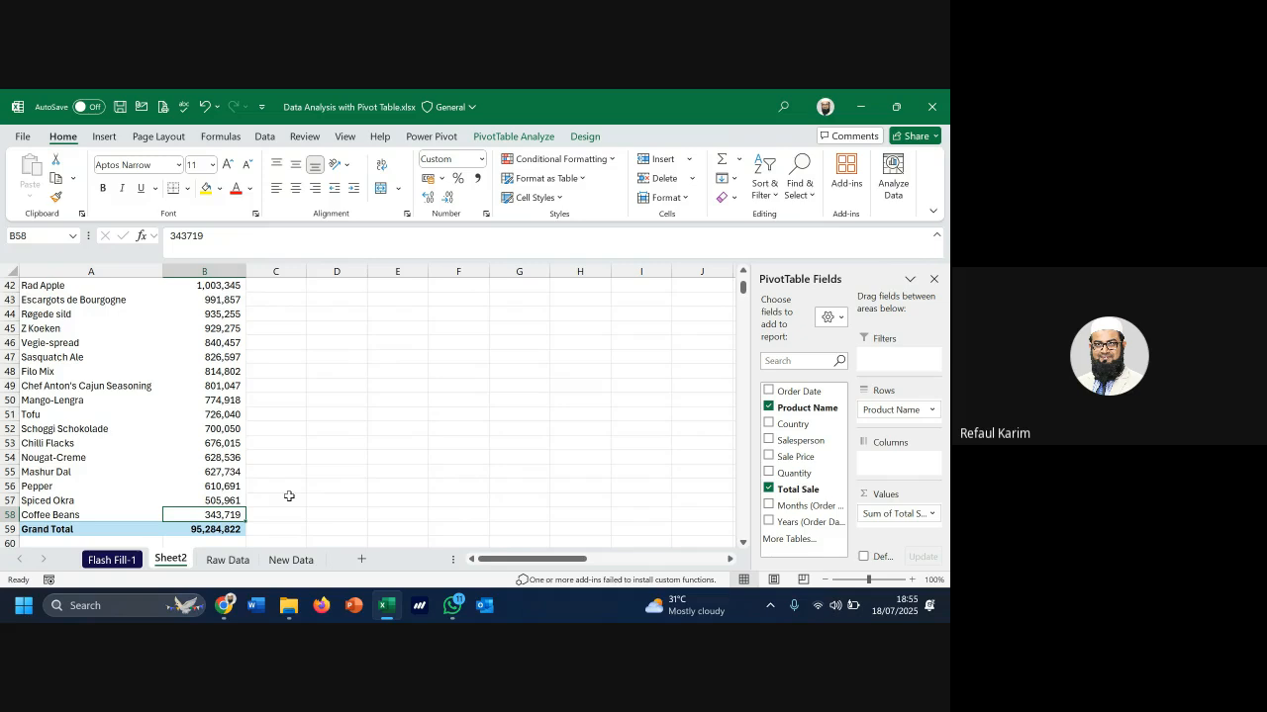
left_click_drag(792, 521, 902, 465)
Inspect the pivot's new 2021, 2023 and 2024 year columns
scroll(396, 490, "down", 1)
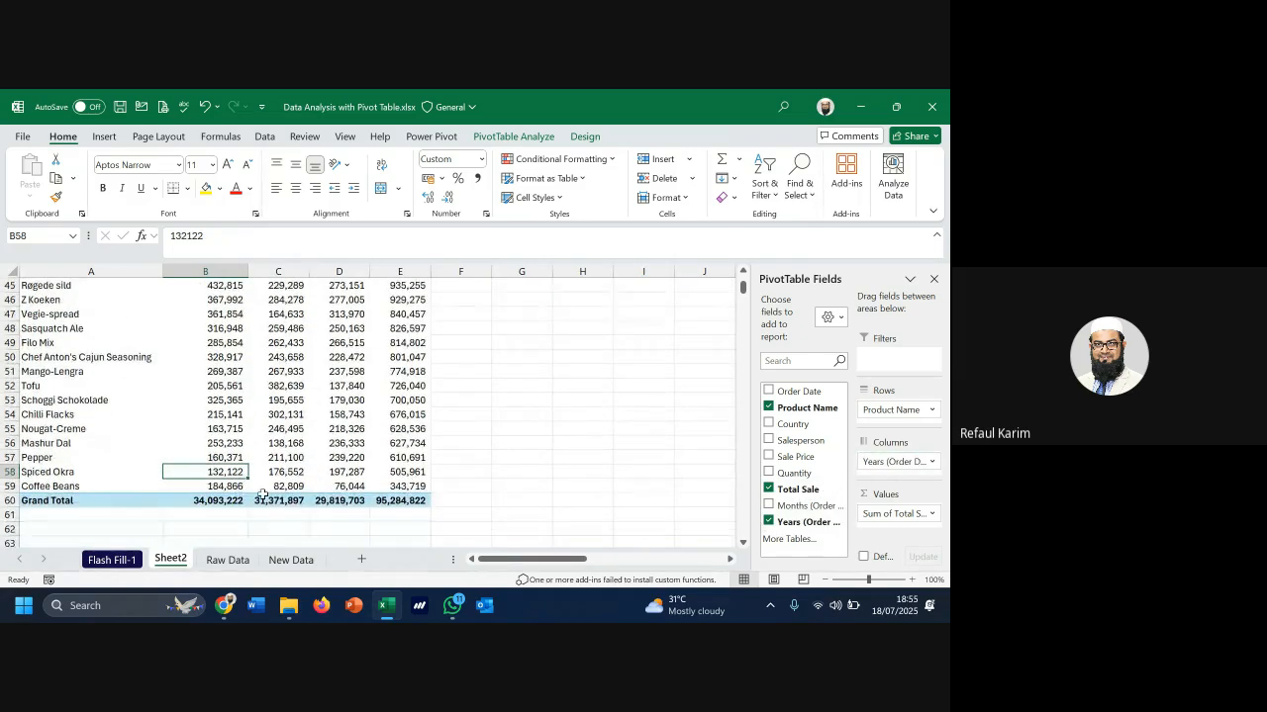
scroll(263, 495, "up", 15)
left_click(206, 329)
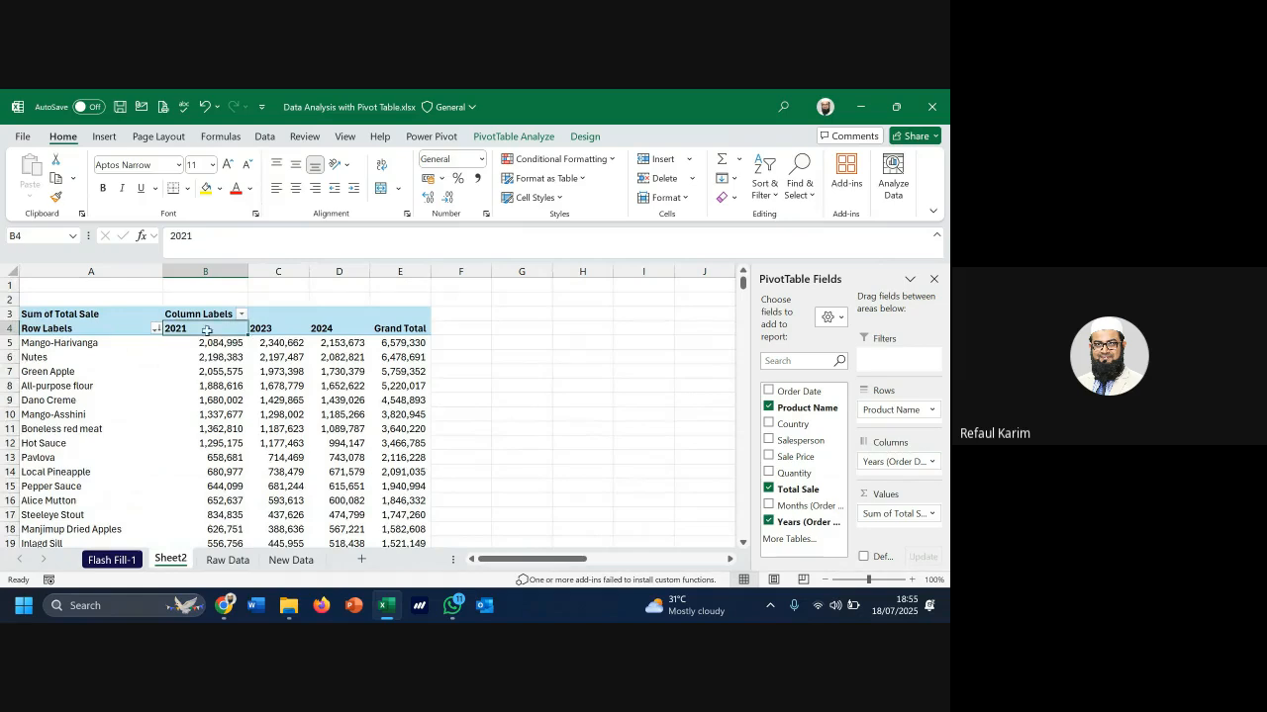
left_click(266, 333)
left_click(323, 327)
scroll(327, 368, "down", 11)
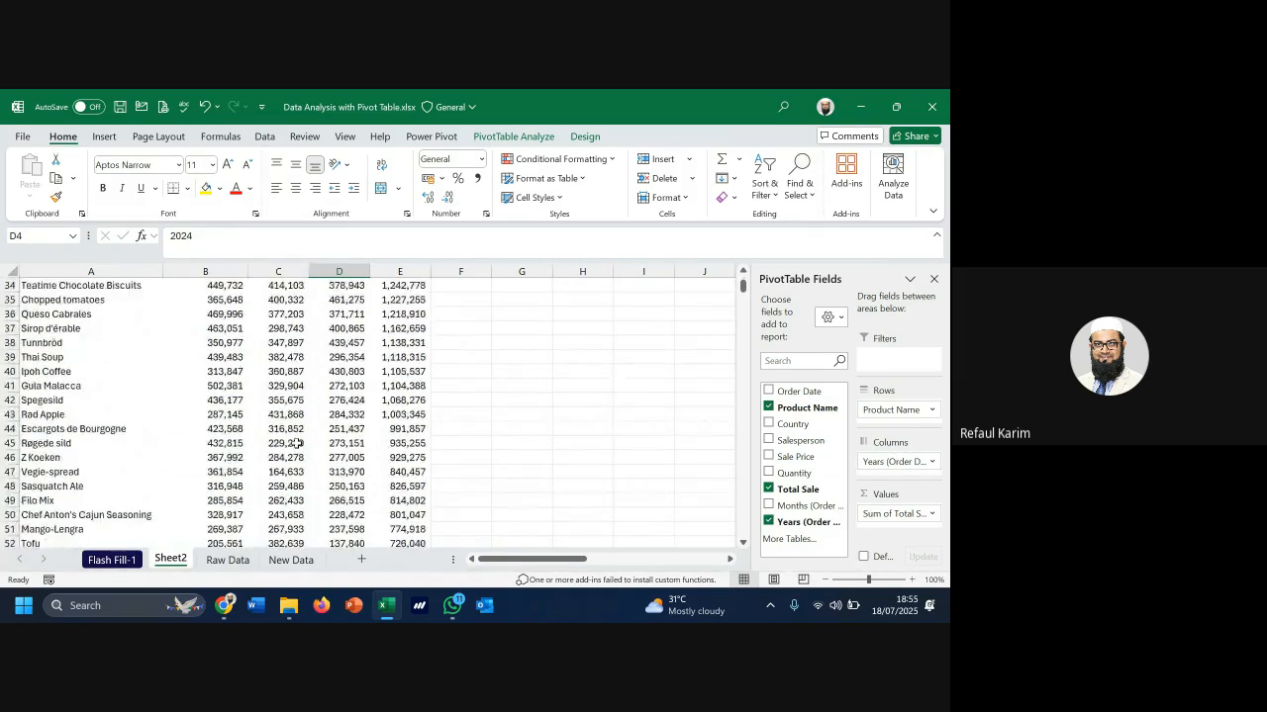
scroll(295, 443, "down", 4)
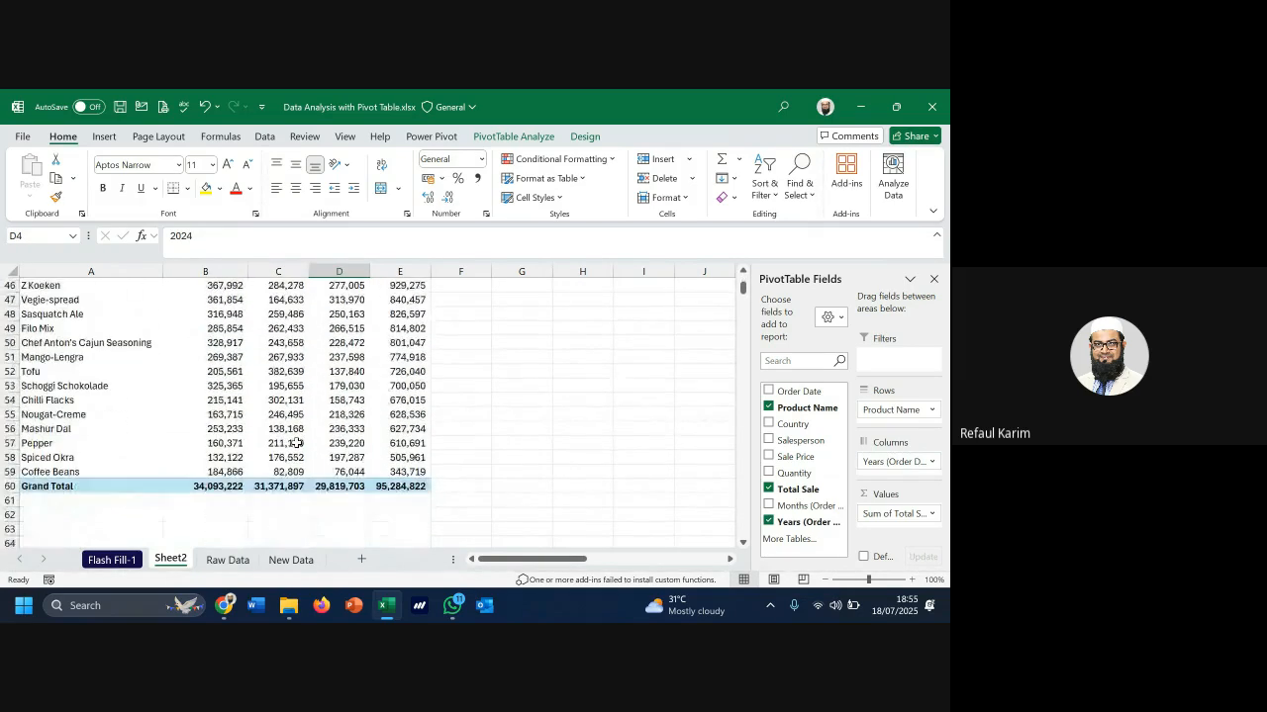
Step through Coffee Beans' yearly sales, then drag Years out of the Columns area
left_click(225, 473)
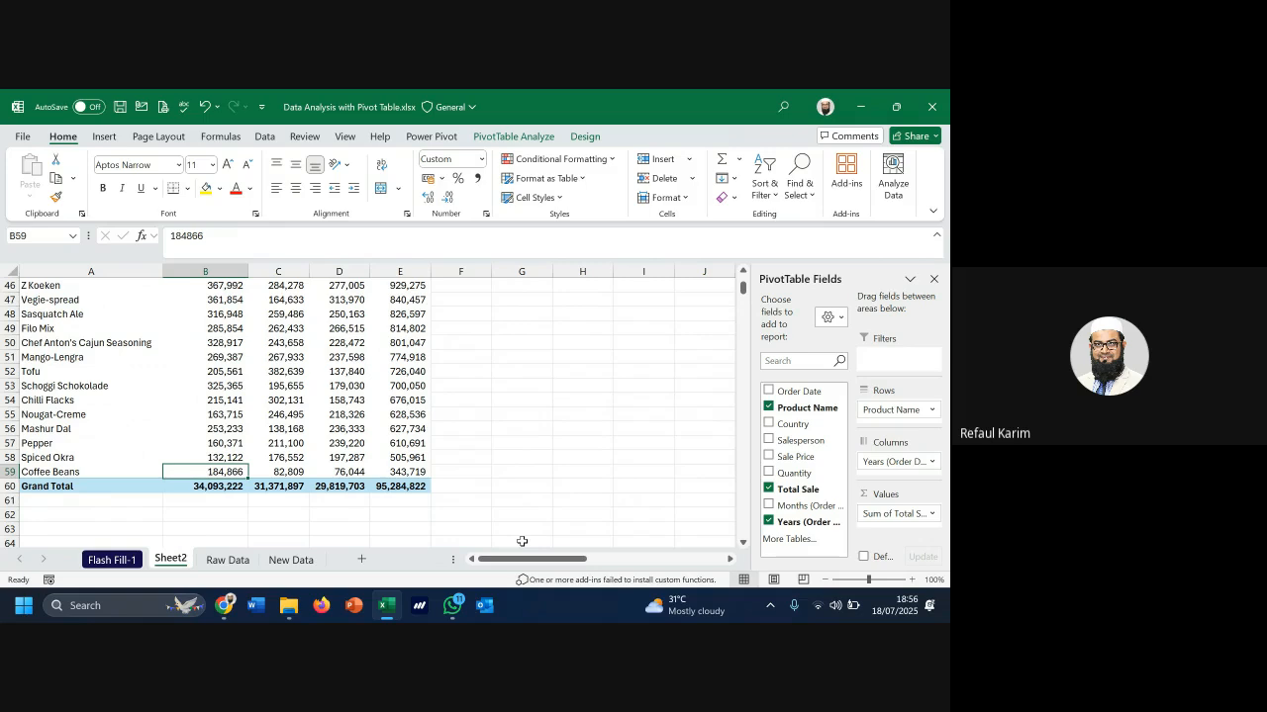
key("Right")
key("Right")
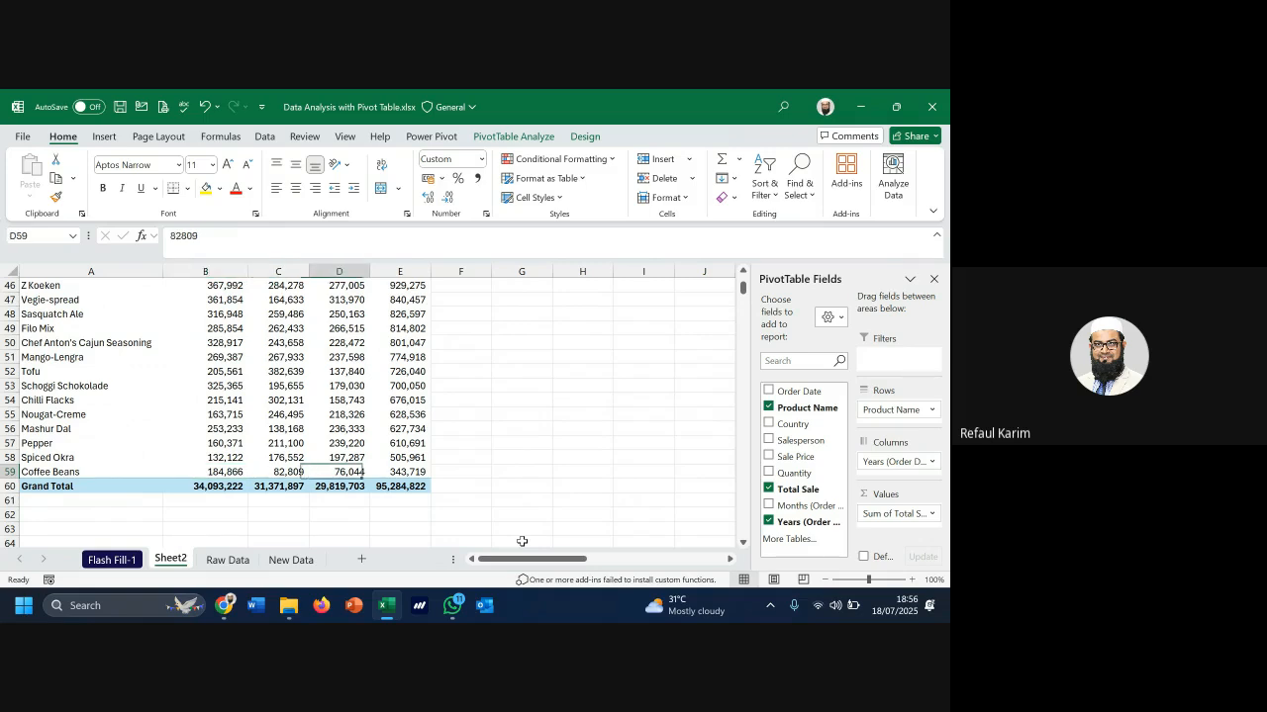
key("Left")
key("Left")
key("Left")
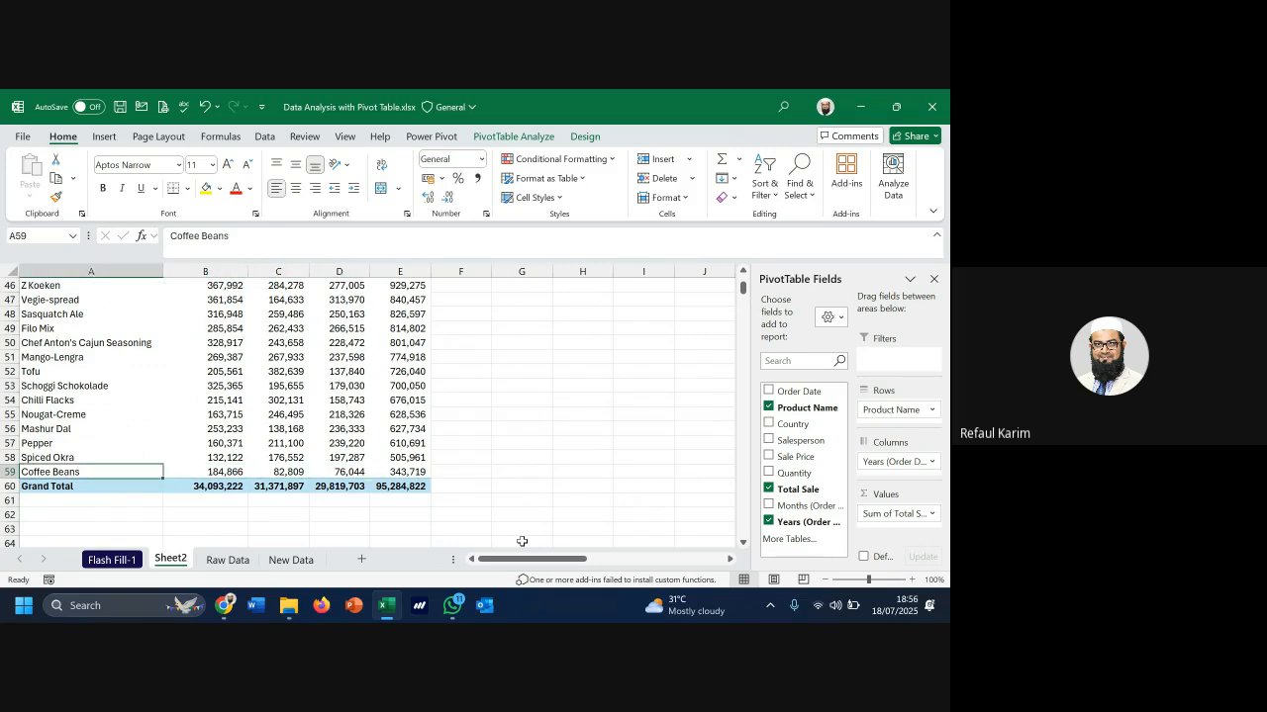
key("Right")
key("Right")
key("Right")
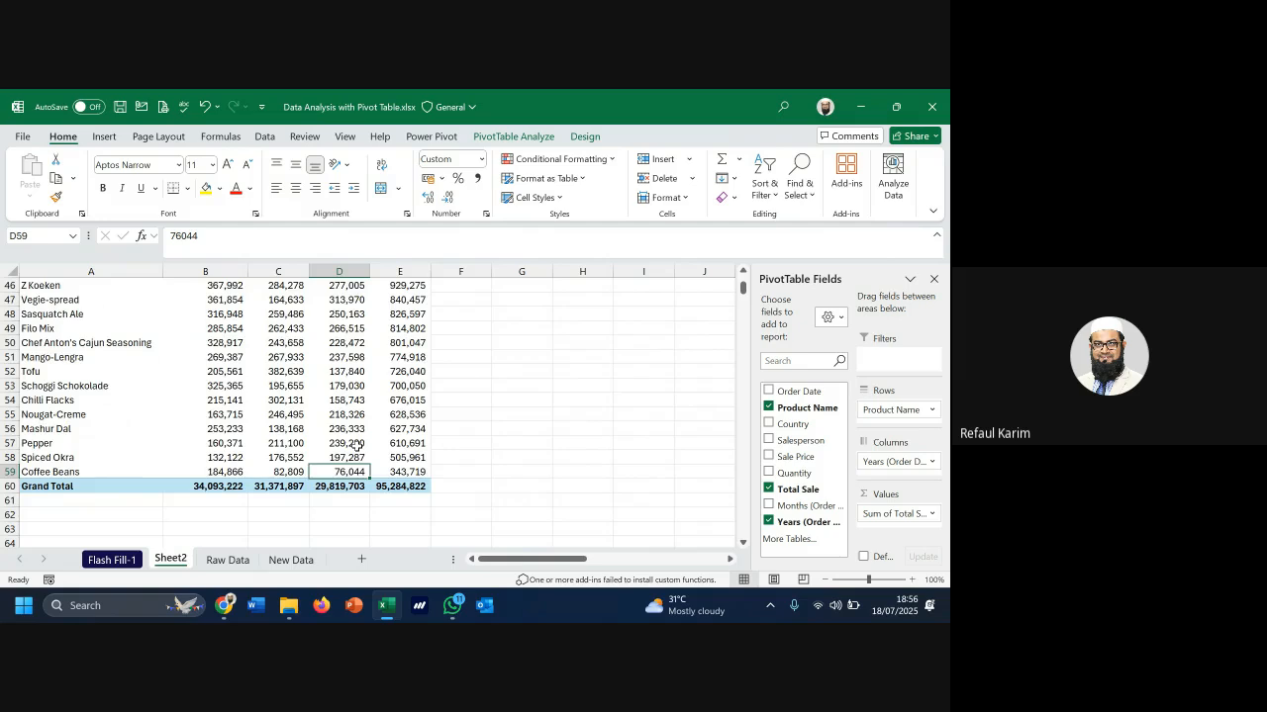
scroll(357, 446, "up", 15)
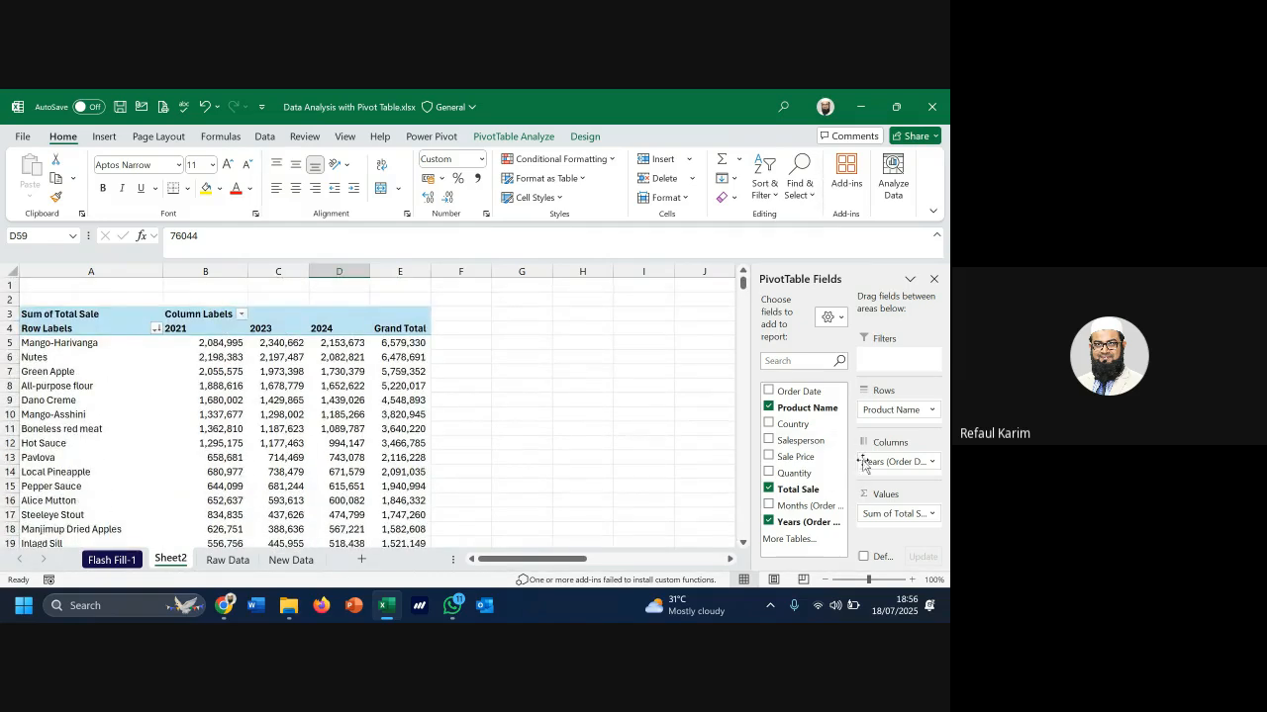
left_click_drag(876, 461, 601, 452)
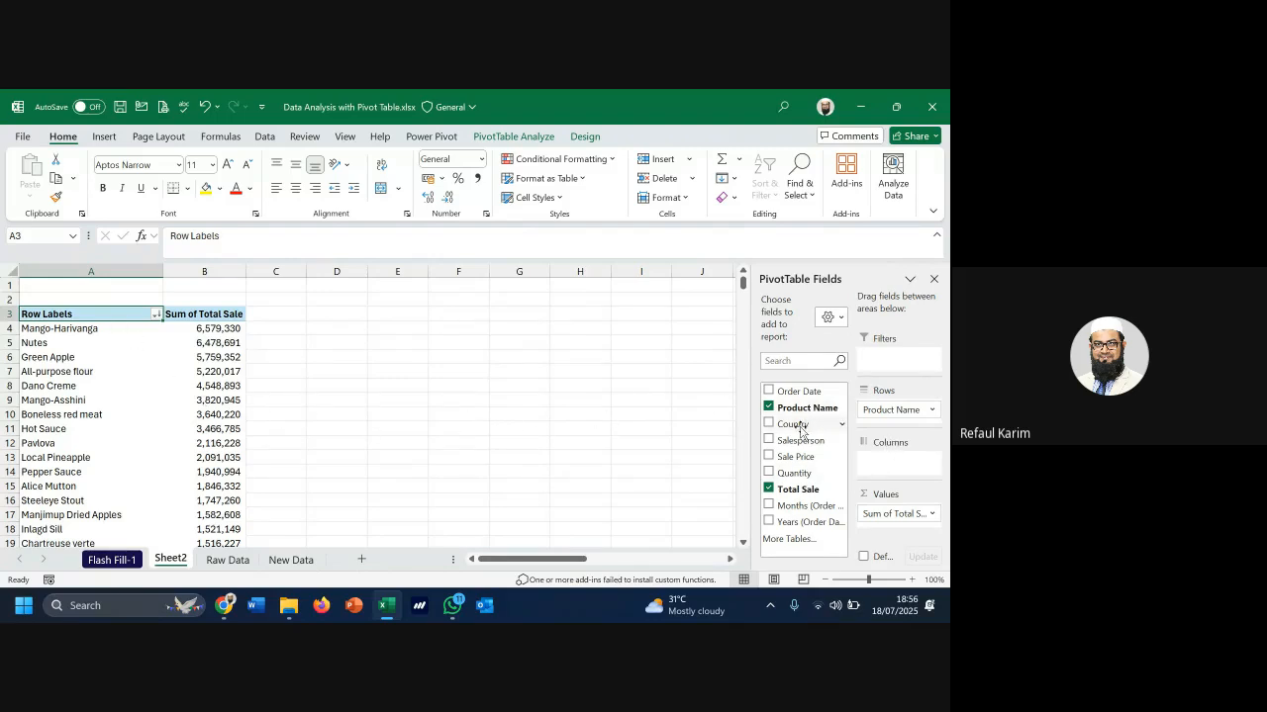
Add Country and Salesperson as report filters above the pivot
left_click_drag(799, 427, 897, 361)
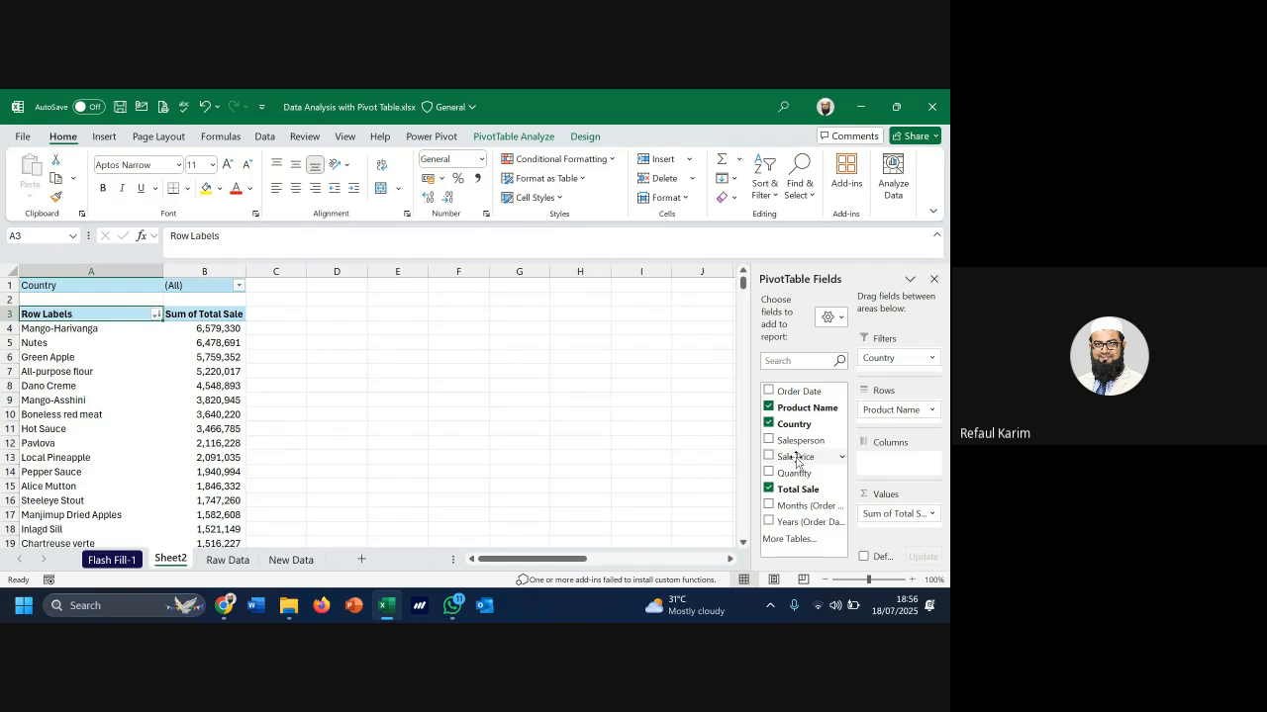
left_click_drag(800, 441, 897, 368)
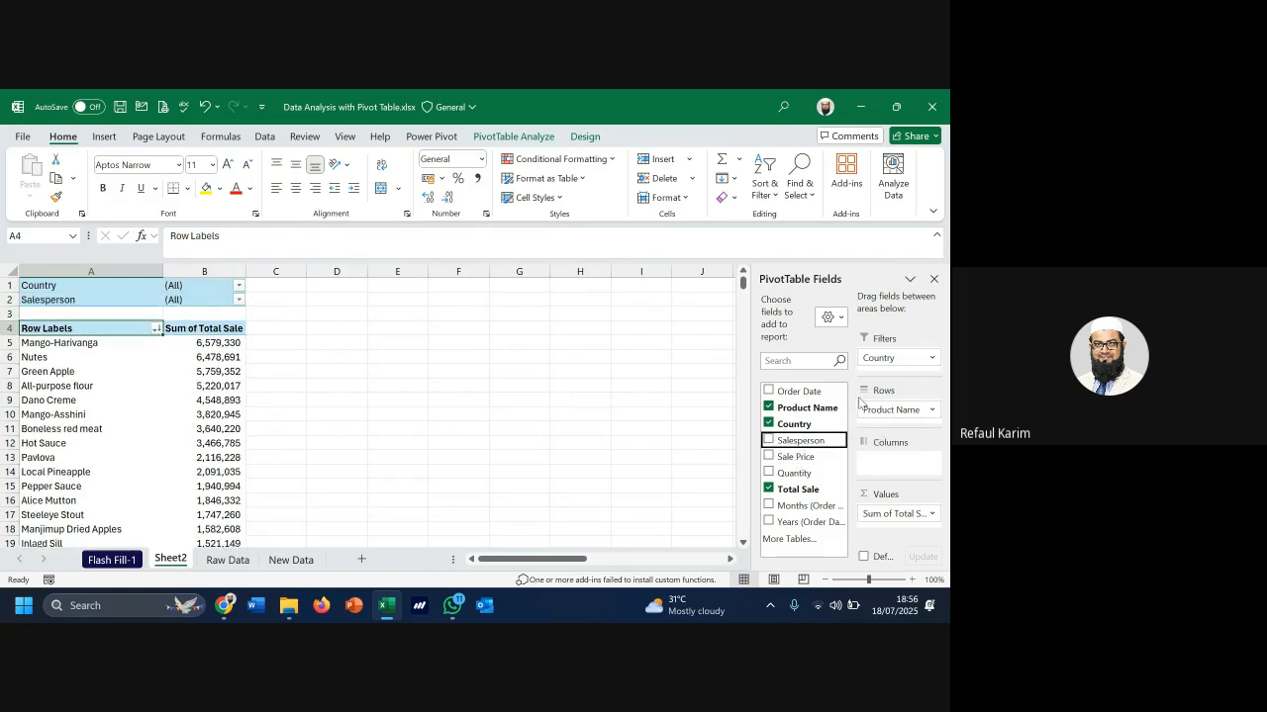
scroll(136, 420, "down", 3)
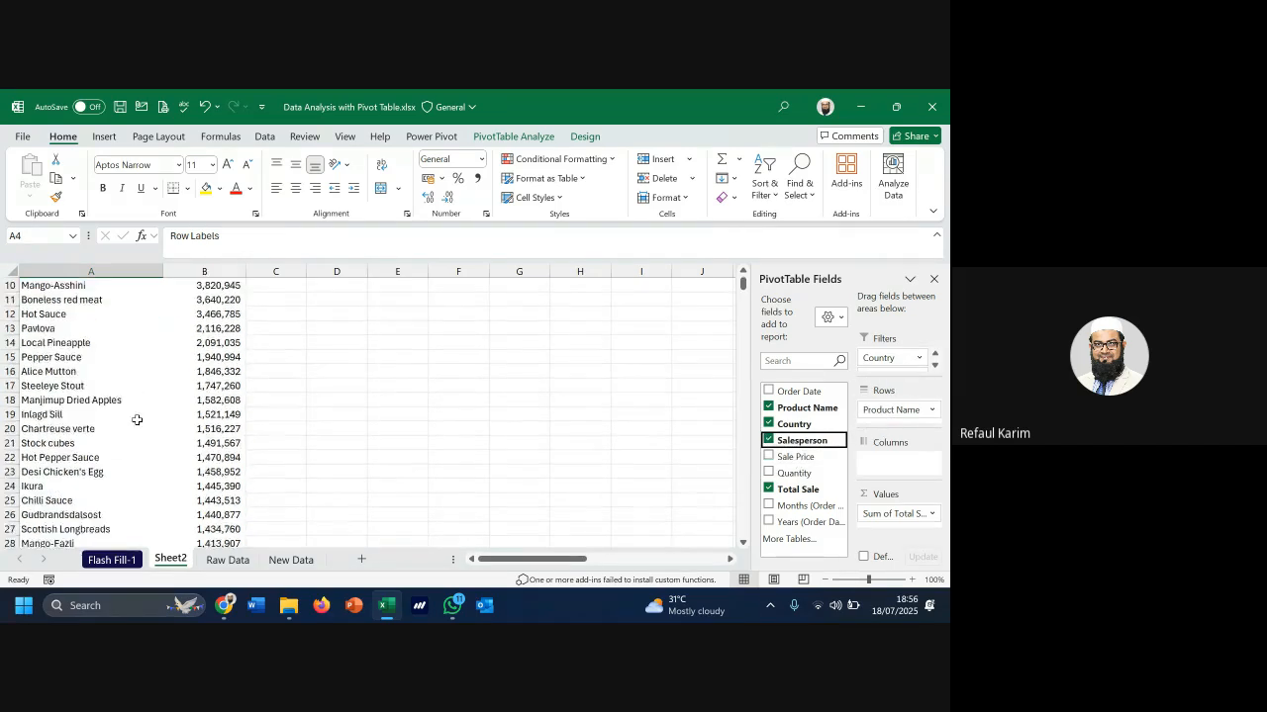
scroll(137, 419, "down", 6)
scroll(129, 416, "up", 9)
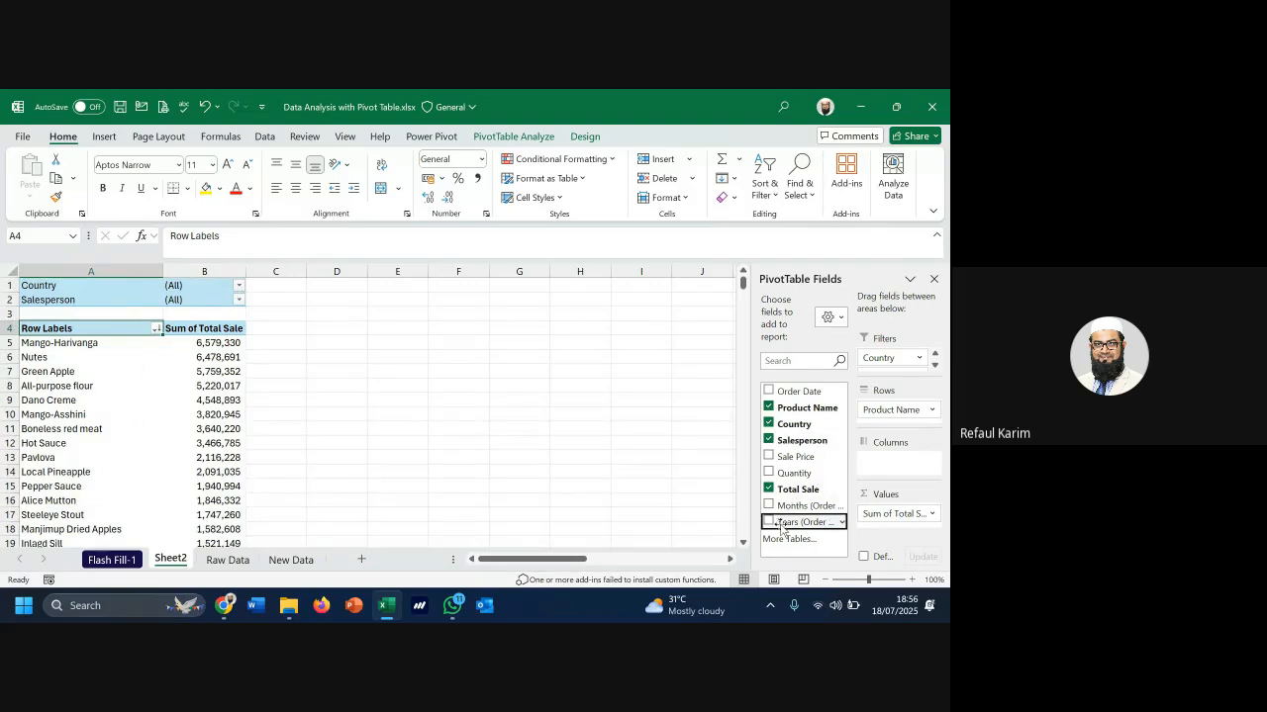
Drag Years back into the Columns area to split sales by 2021, 2023 and 2024
left_click_drag(782, 525, 891, 462)
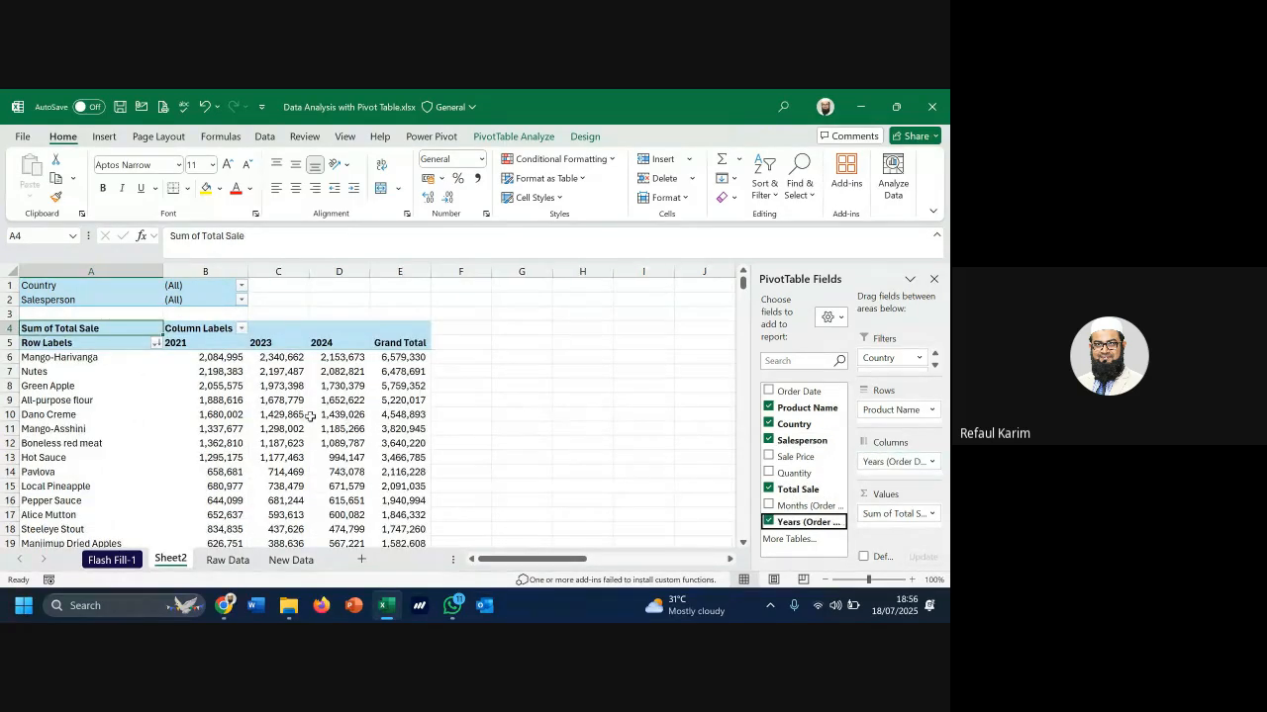
scroll(245, 436, "down", 4)
scroll(246, 436, "up", 4)
scroll(328, 425, "down", 4)
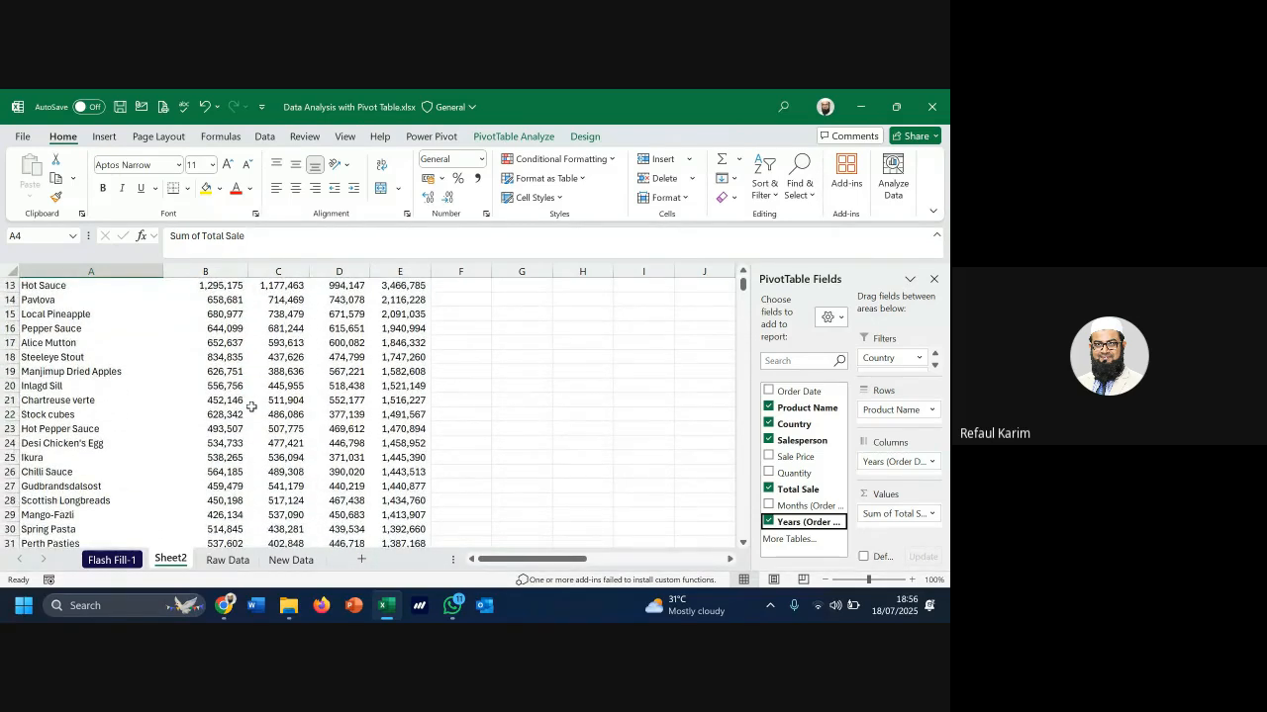
scroll(247, 408, "up", 4)
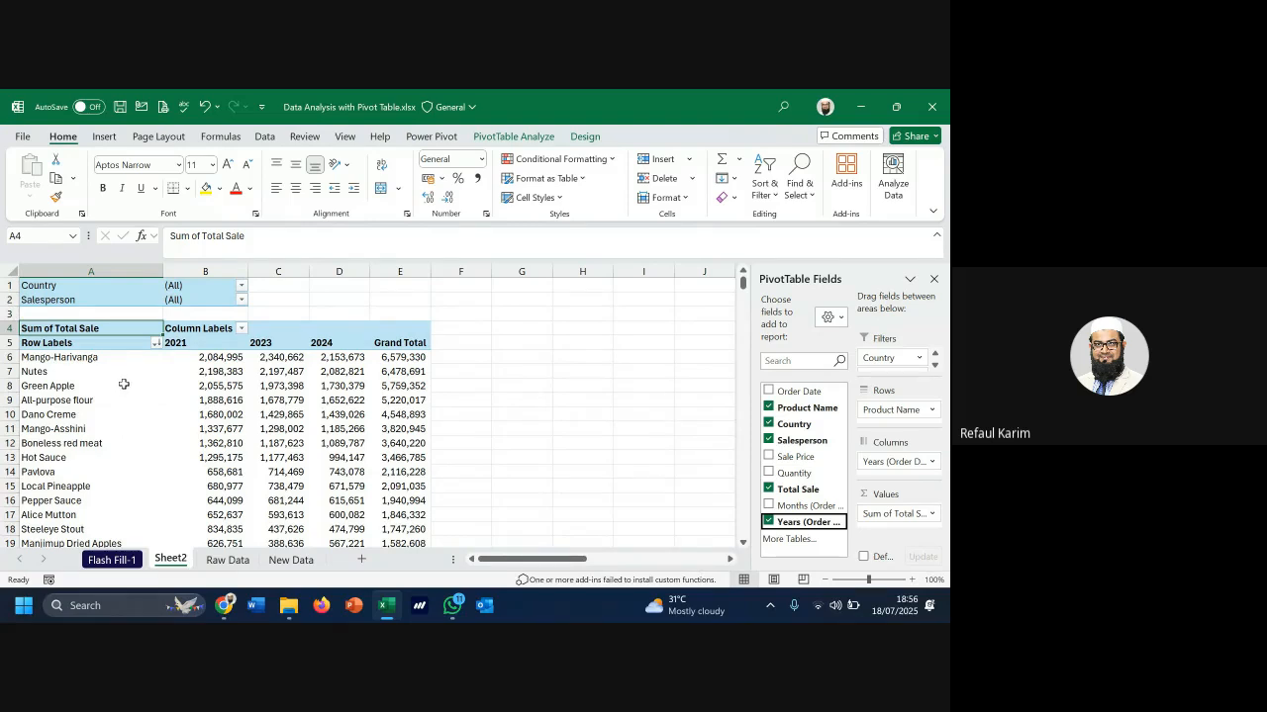
scroll(318, 386, "down", 8)
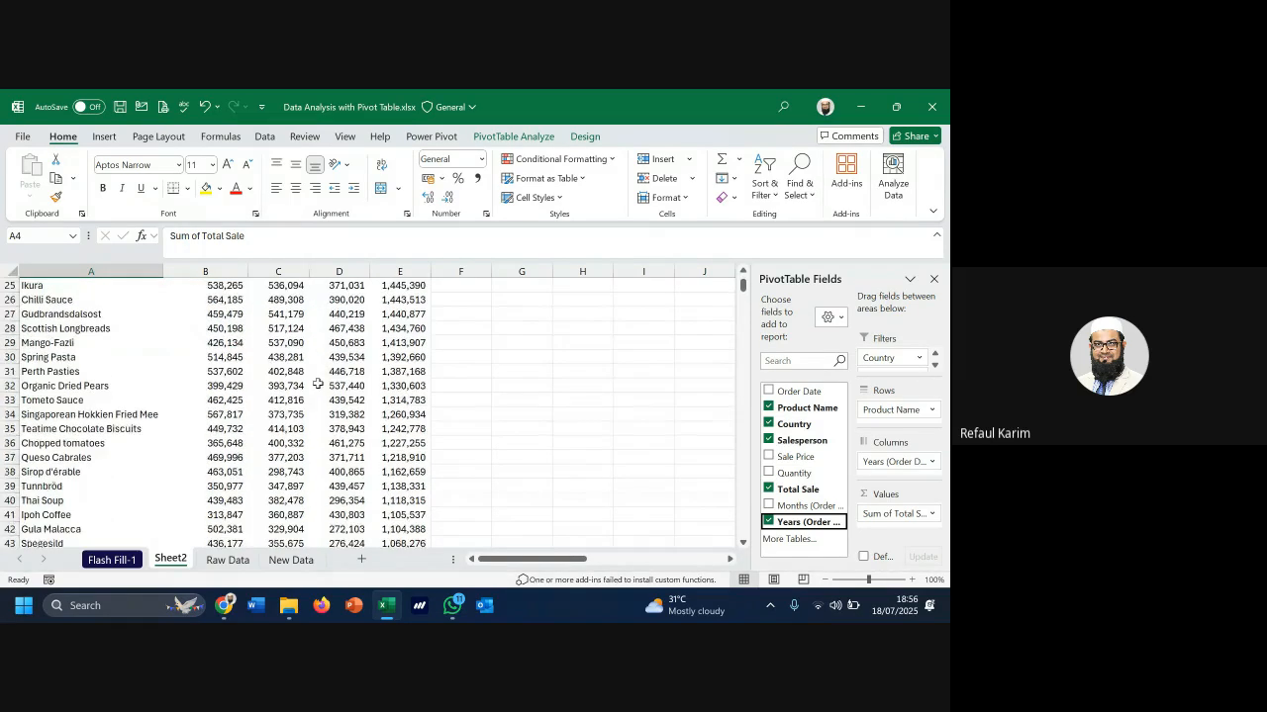
scroll(317, 386, "up", 8)
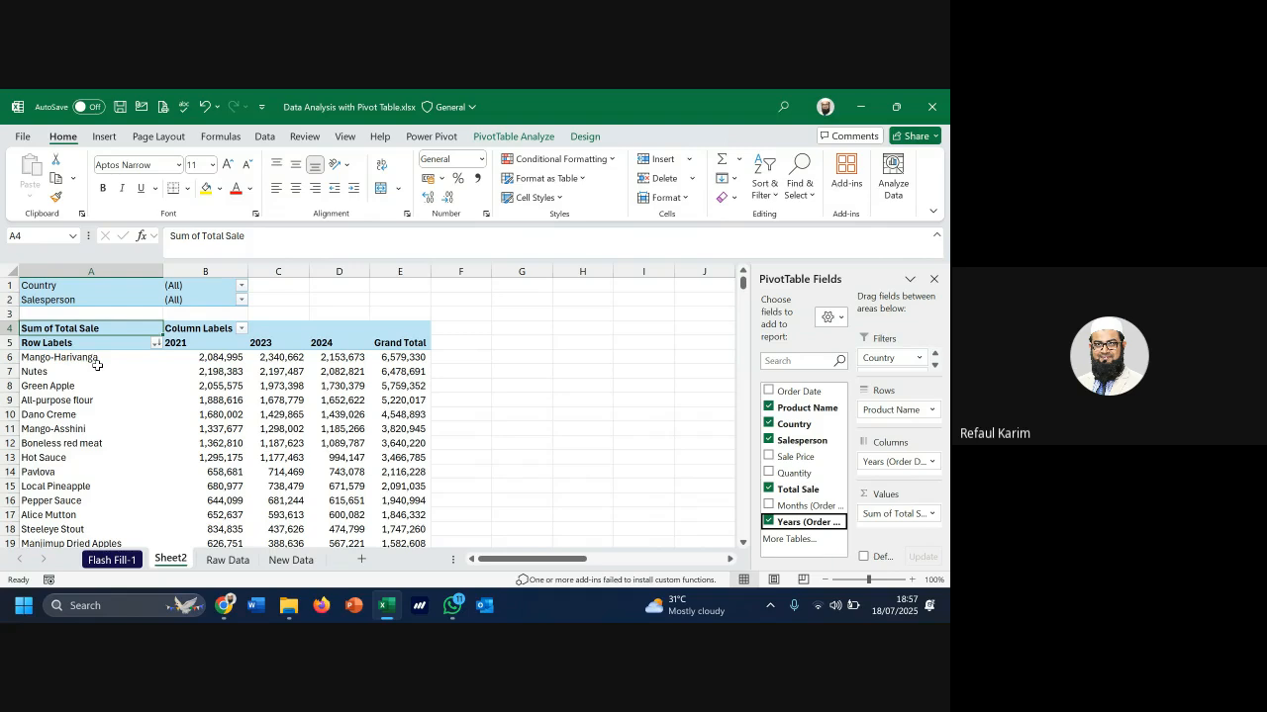
Review the top products' 2021 and 2023 sales and the year headers
left_click_drag(99, 358, 265, 400)
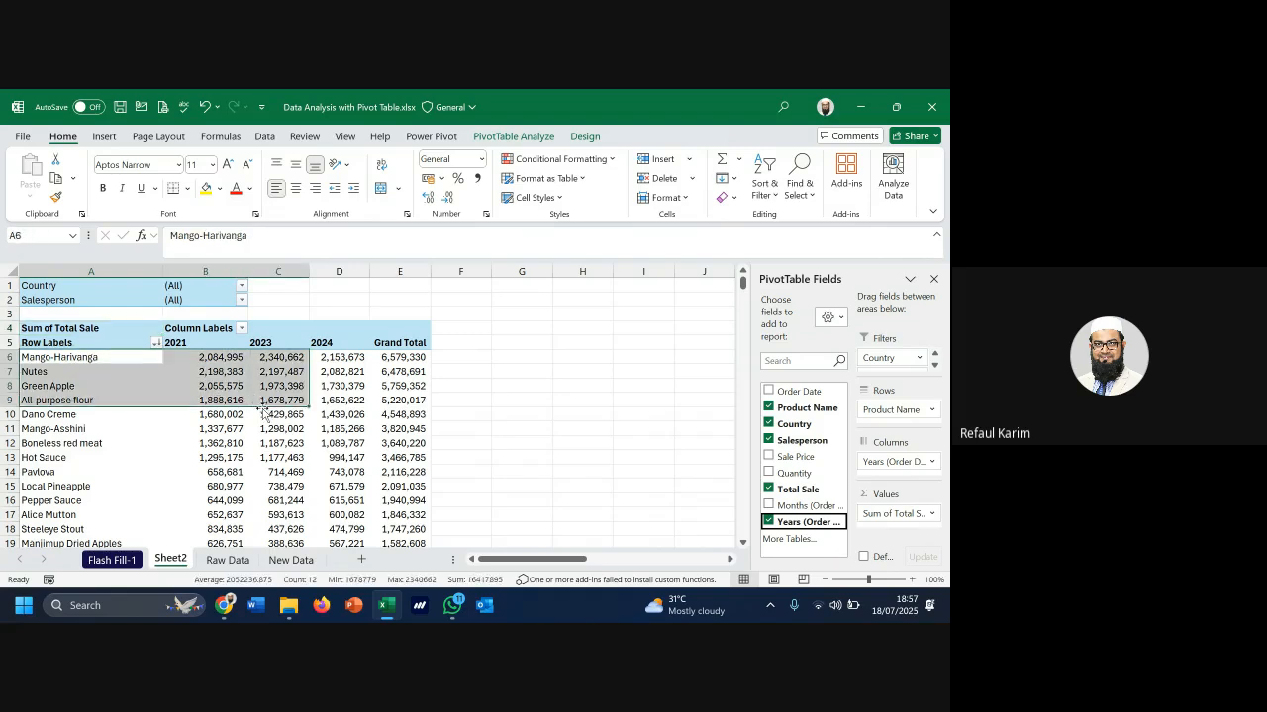
left_click(76, 362)
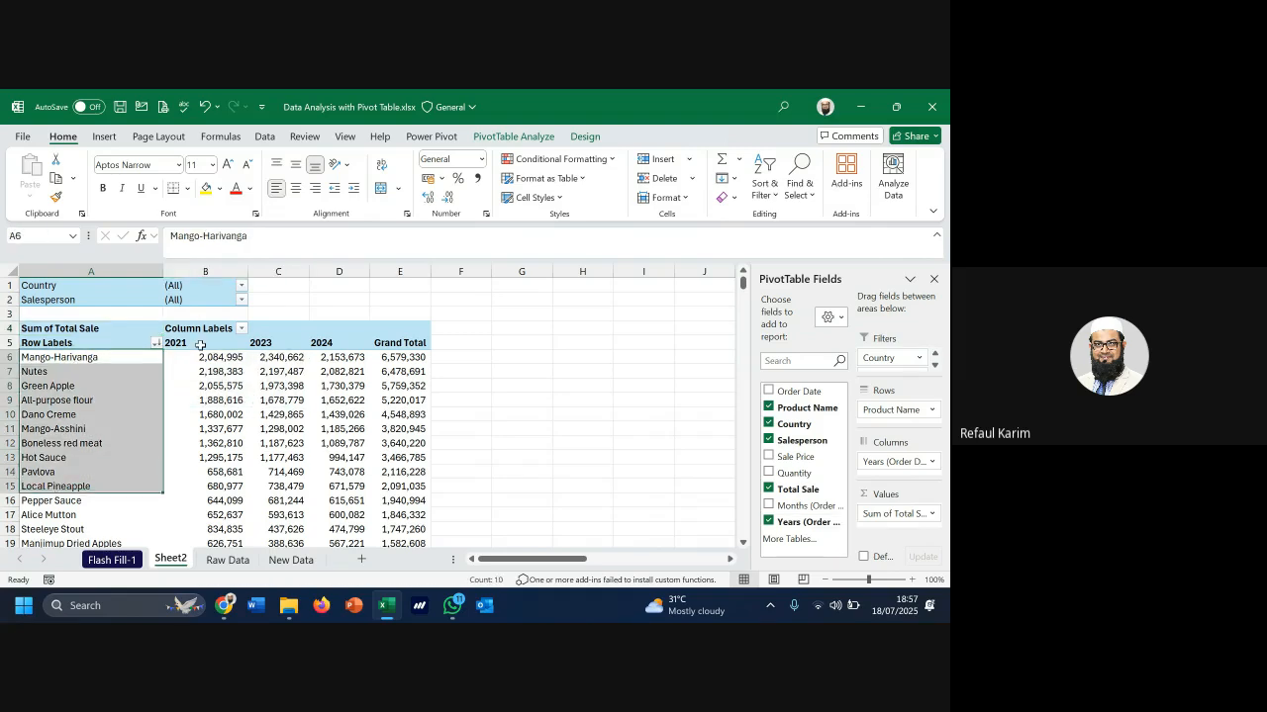
left_click_drag(193, 342, 341, 342)
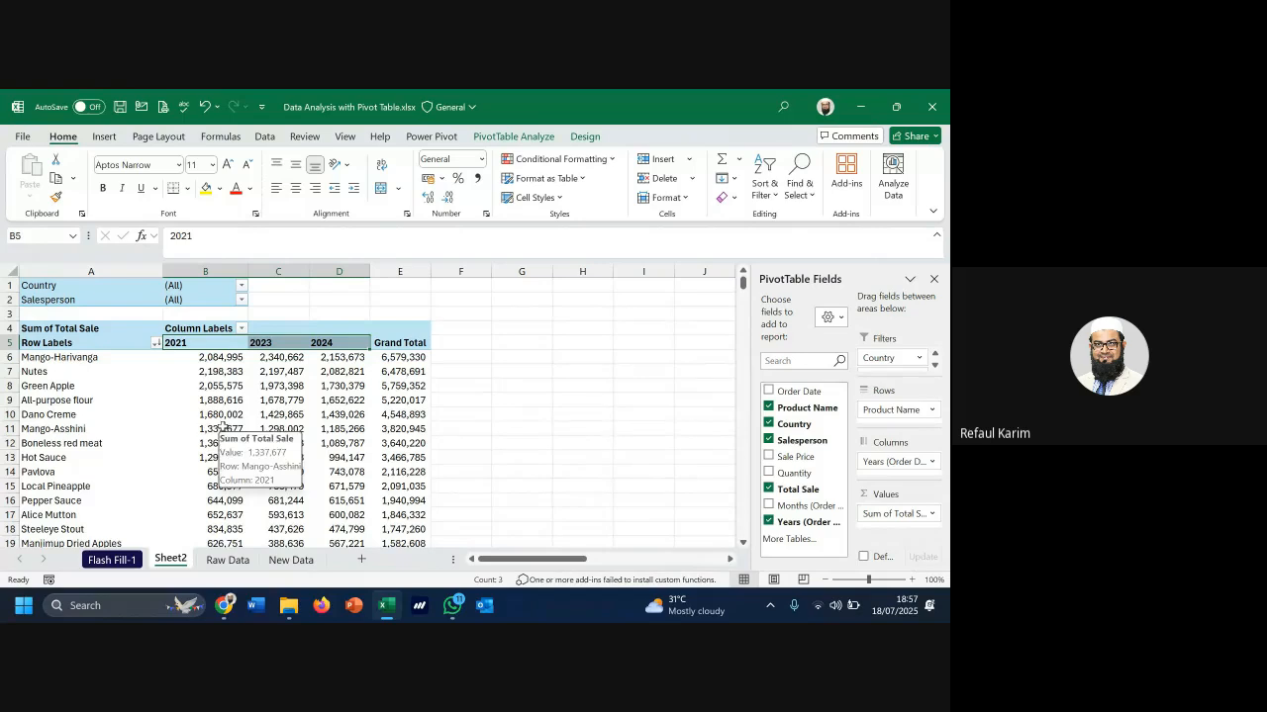
scroll(292, 407, "down", 9)
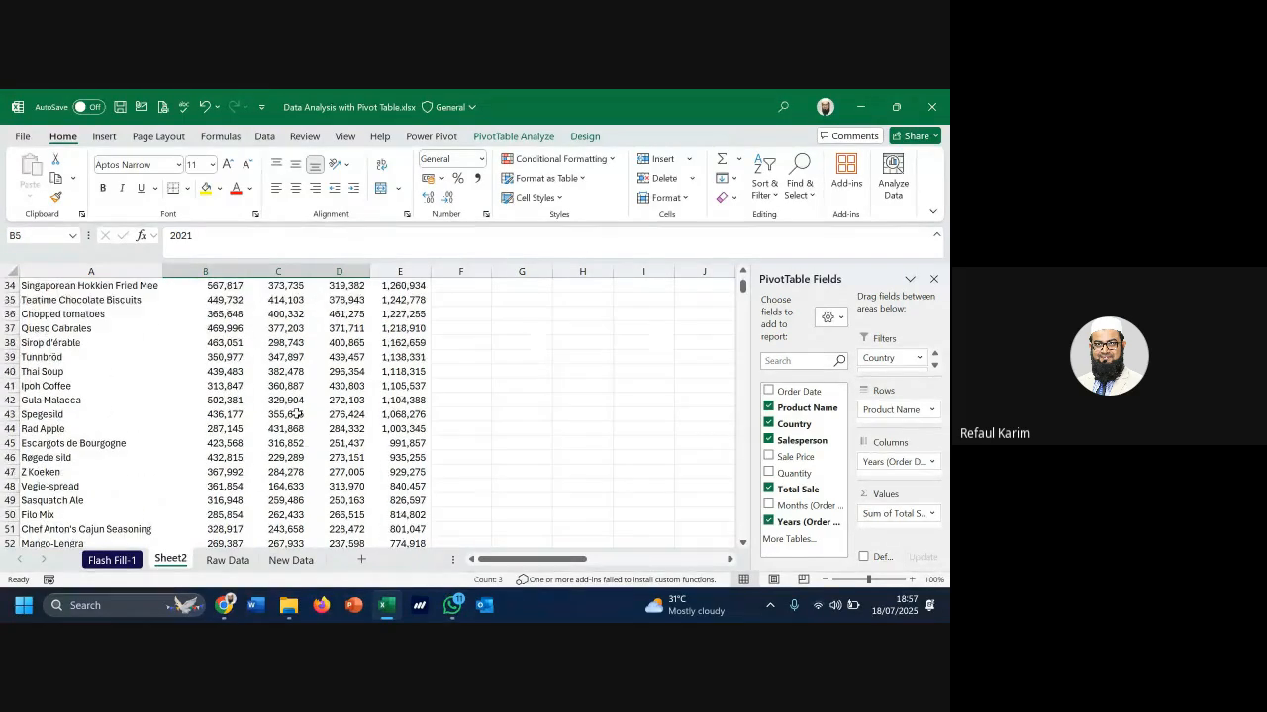
scroll(297, 414, "up", 11)
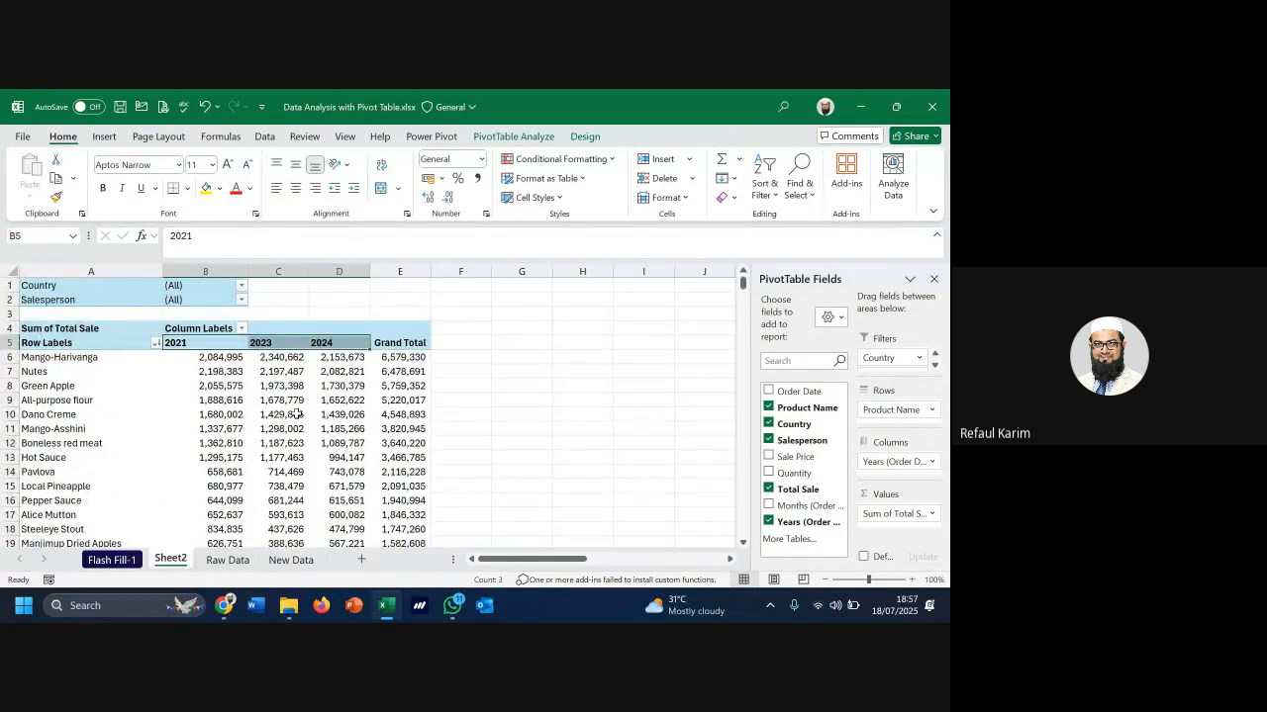
Open the pivot's Country filter without changing it, then switch to the Raw Data sheet
mouse_move(297, 415)
left_click(241, 286)
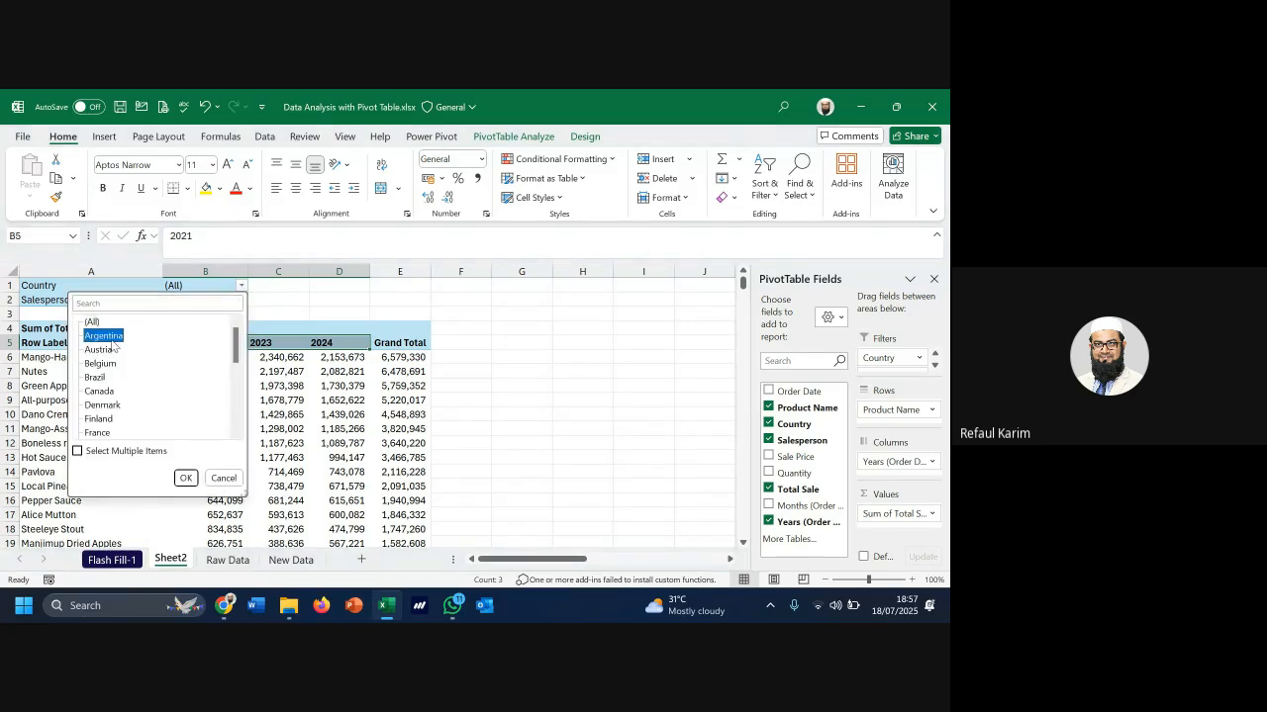
scroll(342, 436, "down", 17)
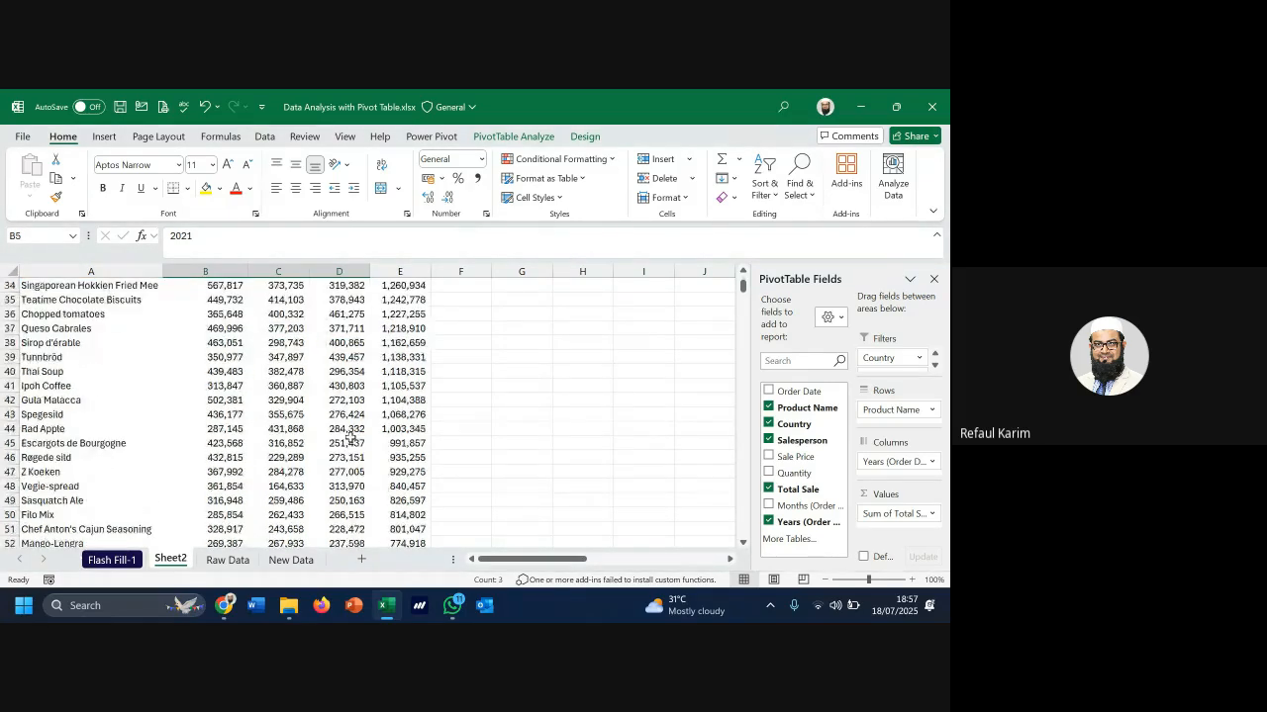
scroll(394, 410, "up", 17)
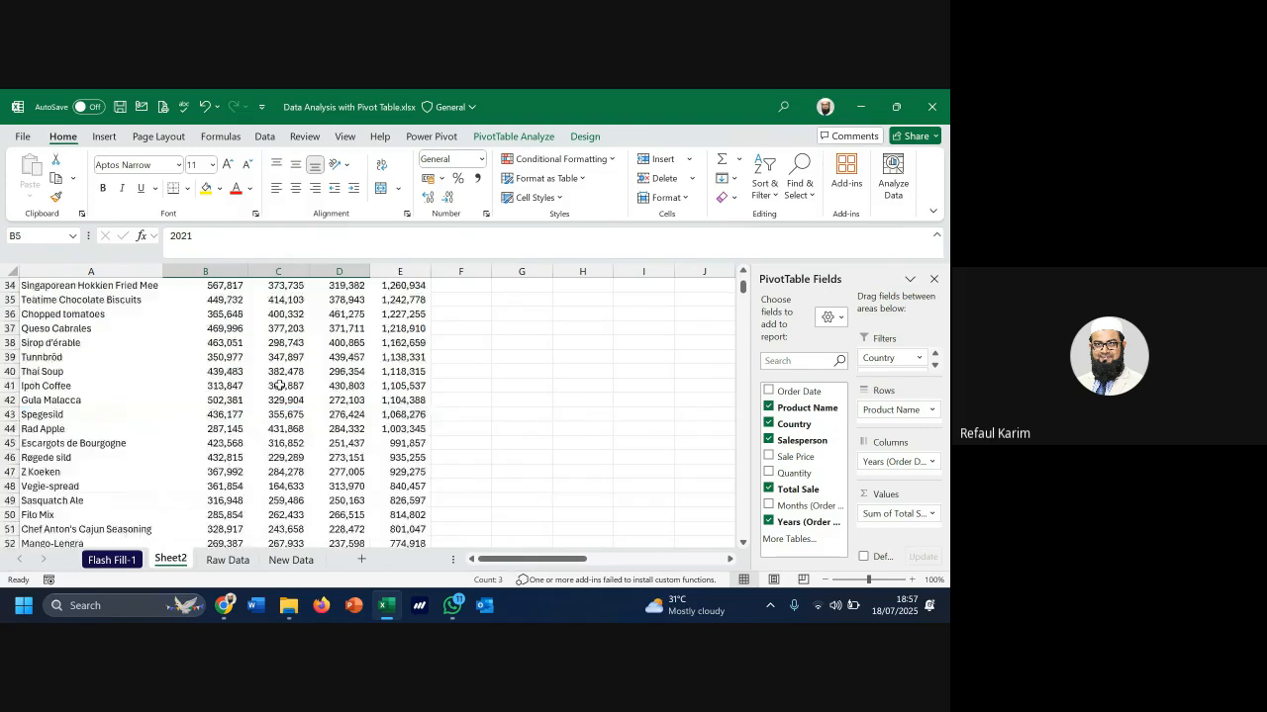
left_click(229, 561)
Locate Denmark's row in the country grid and the empty column T beside it
scroll(693, 515, "down", 2)
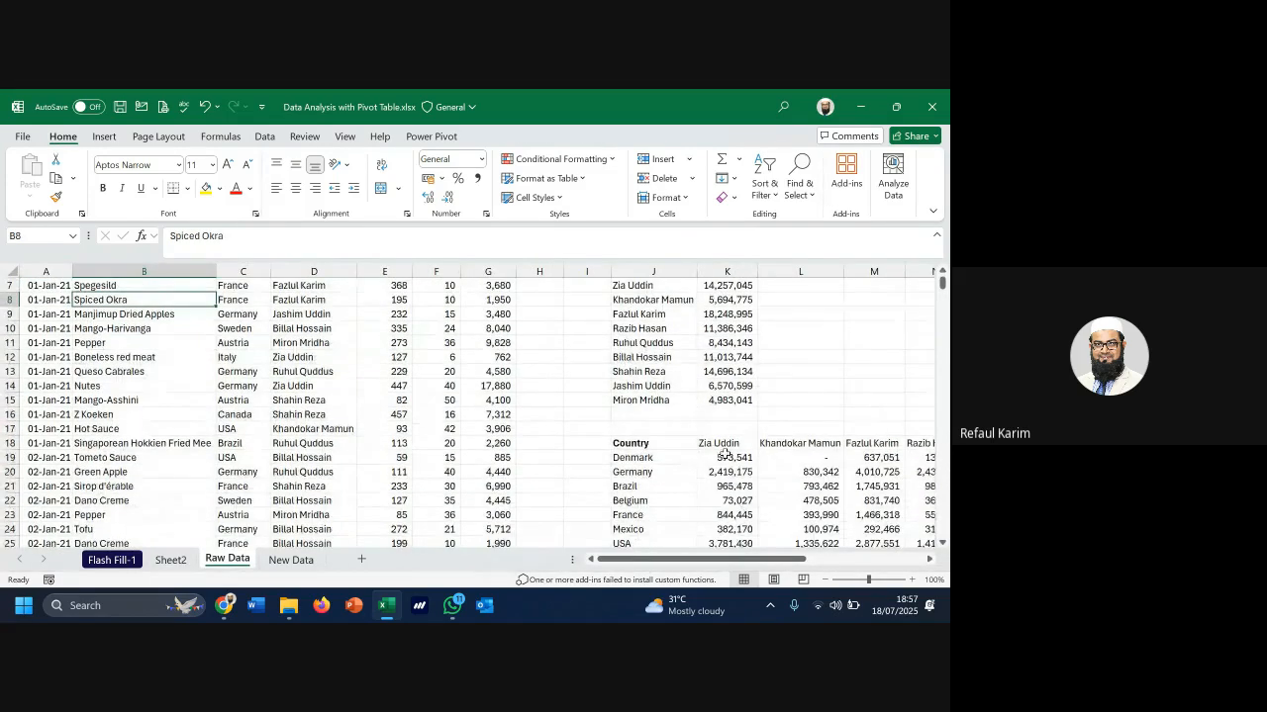
left_click_drag(739, 560, 815, 560)
scroll(557, 481, "down", 5)
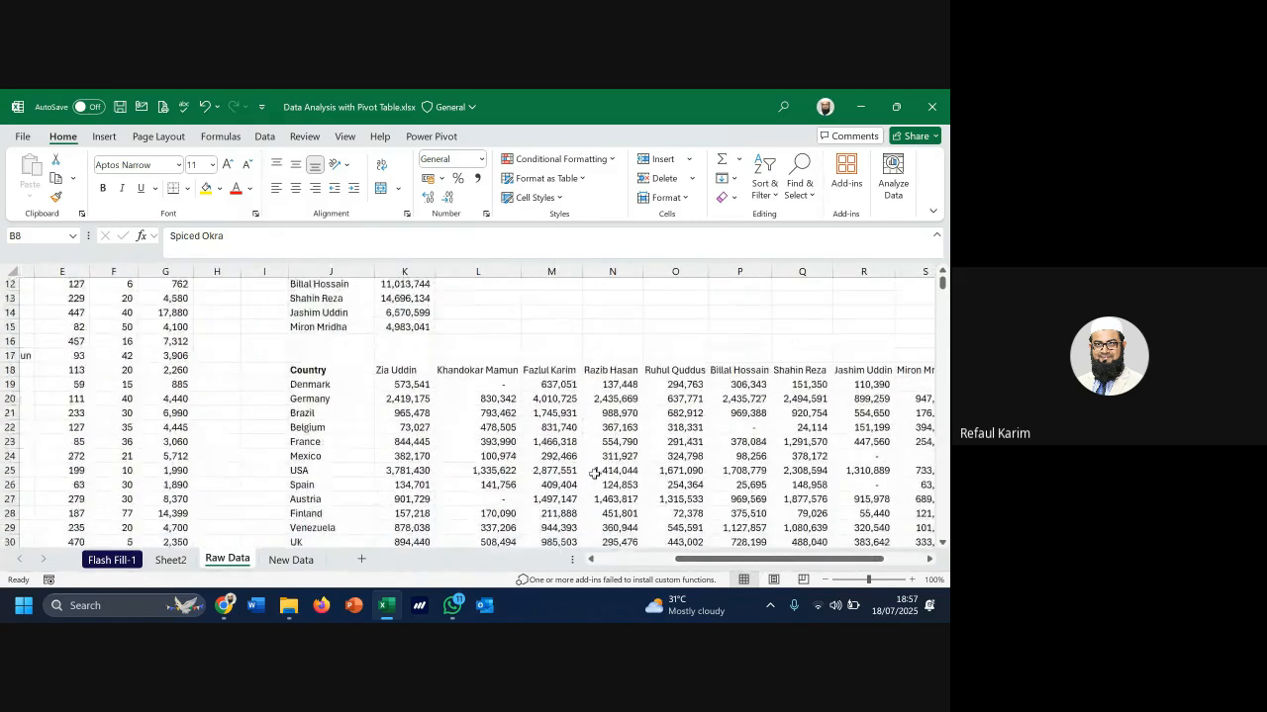
scroll(557, 481, "up", 6)
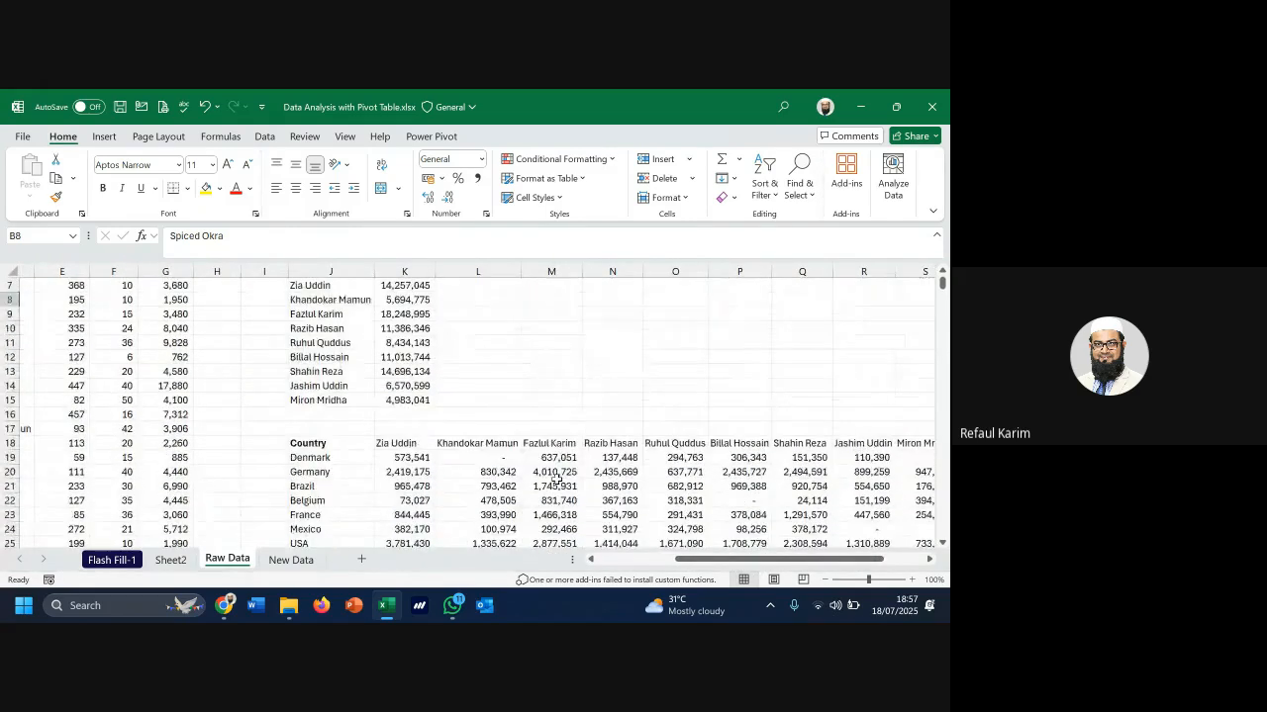
left_click(341, 501)
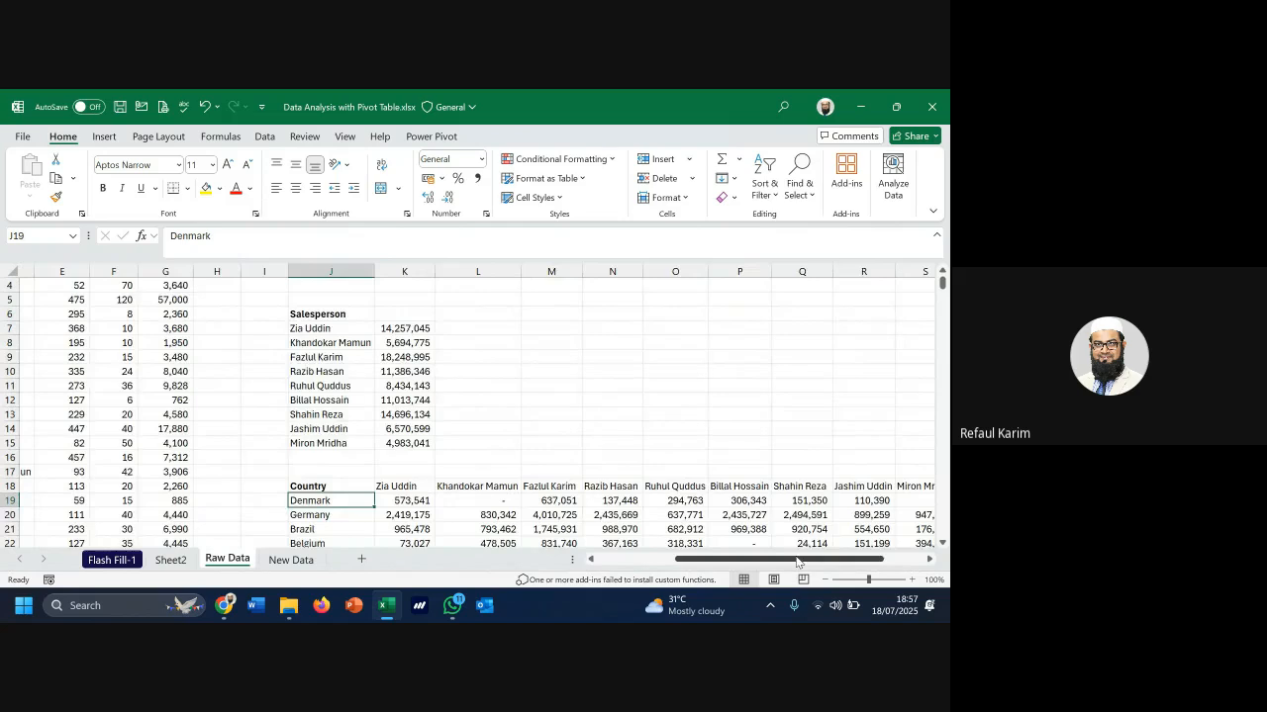
left_click_drag(800, 560, 839, 560)
left_click(815, 501)
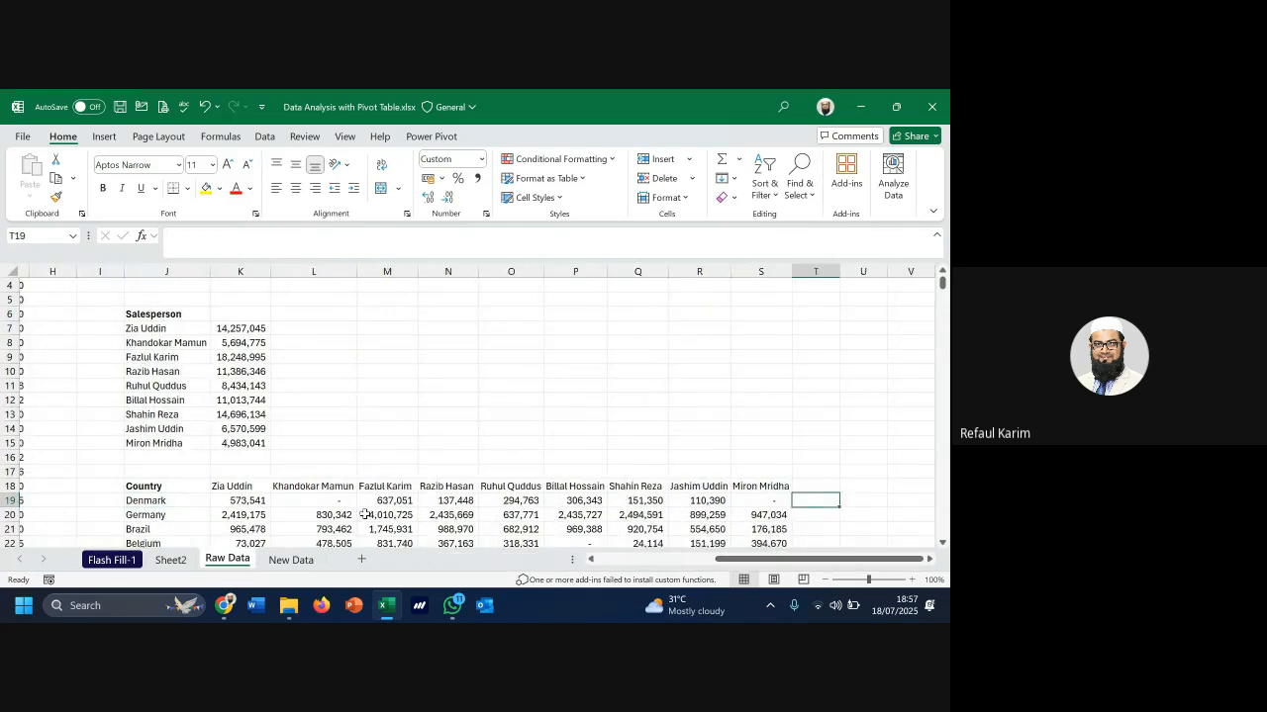
Sum each country's row into column T, autofit it showing Denmark's 2,210,886, and return to Sheet2
left_click_drag(236, 501, 813, 527)
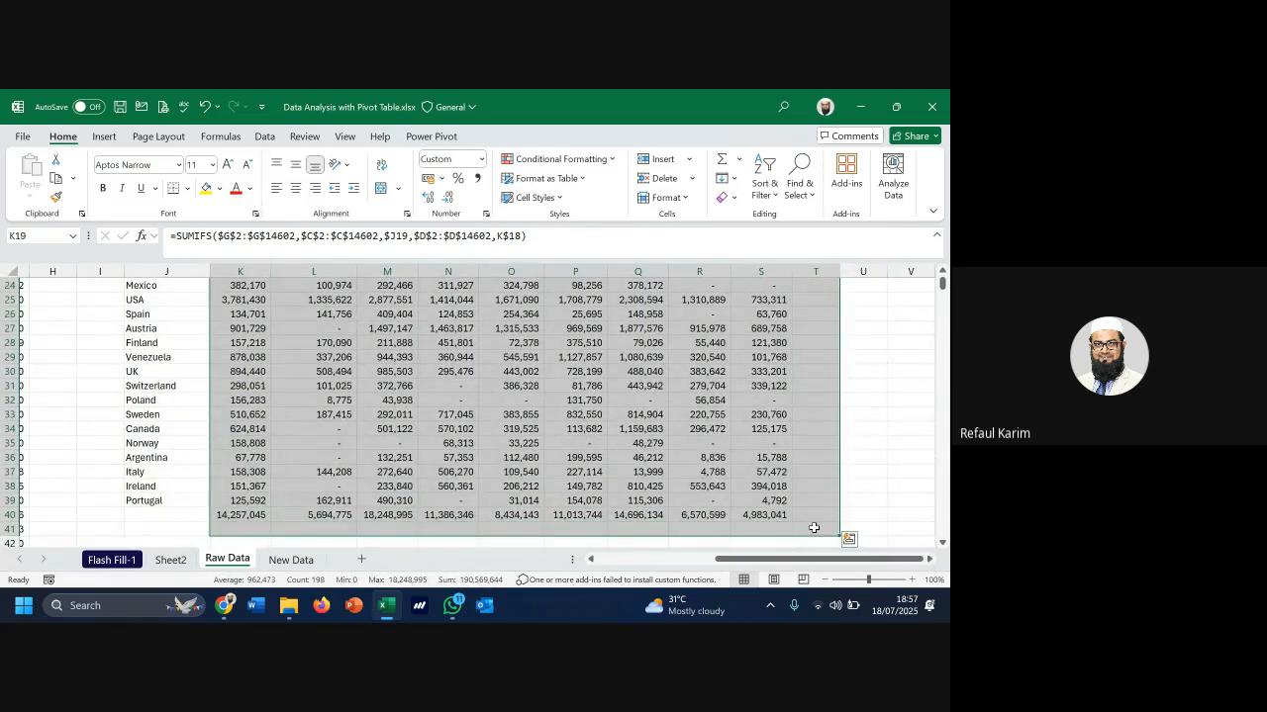
scroll(738, 512, "up", 8)
scroll(833, 485, "down", 3)
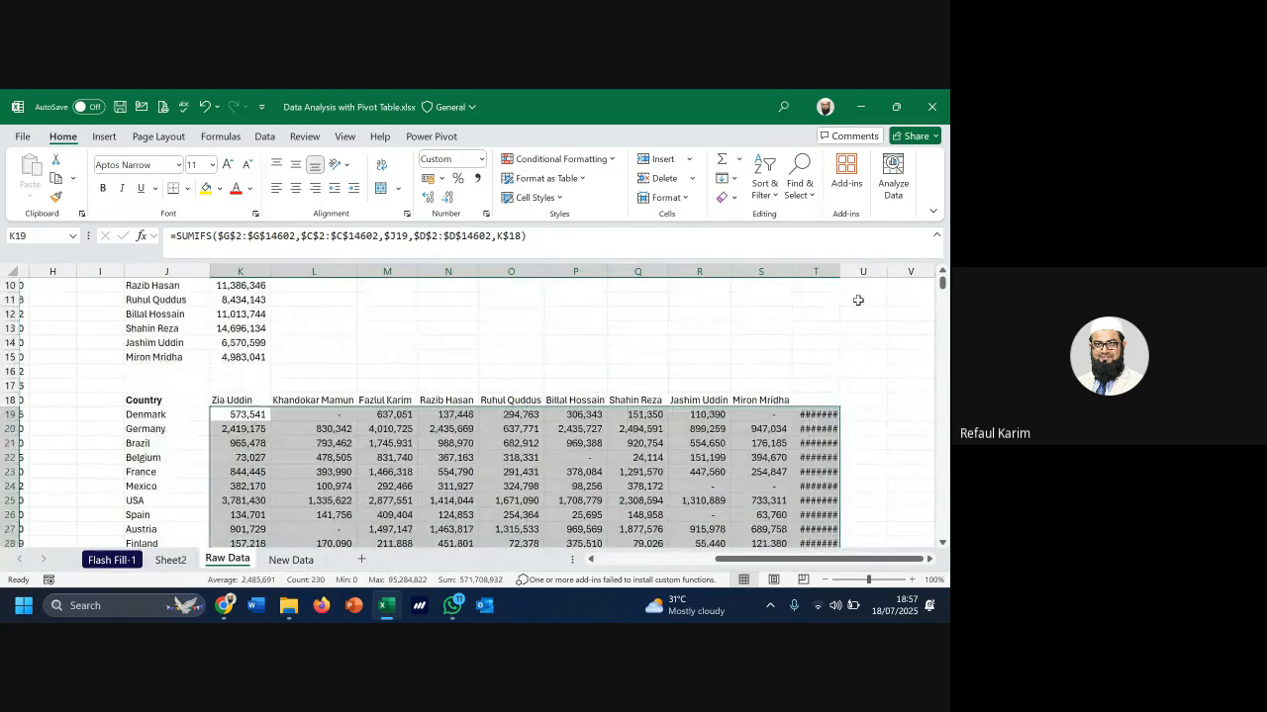
left_click_drag(839, 272, 837, 273)
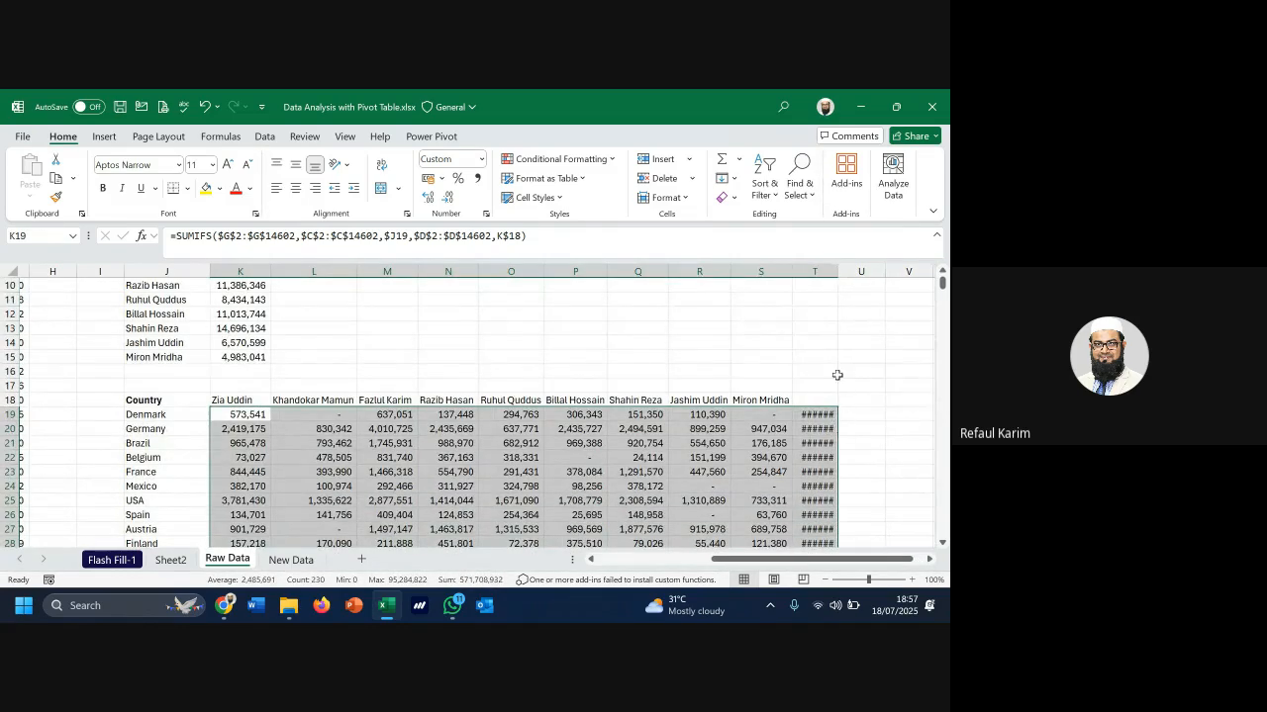
double_click(837, 271)
left_click(826, 415)
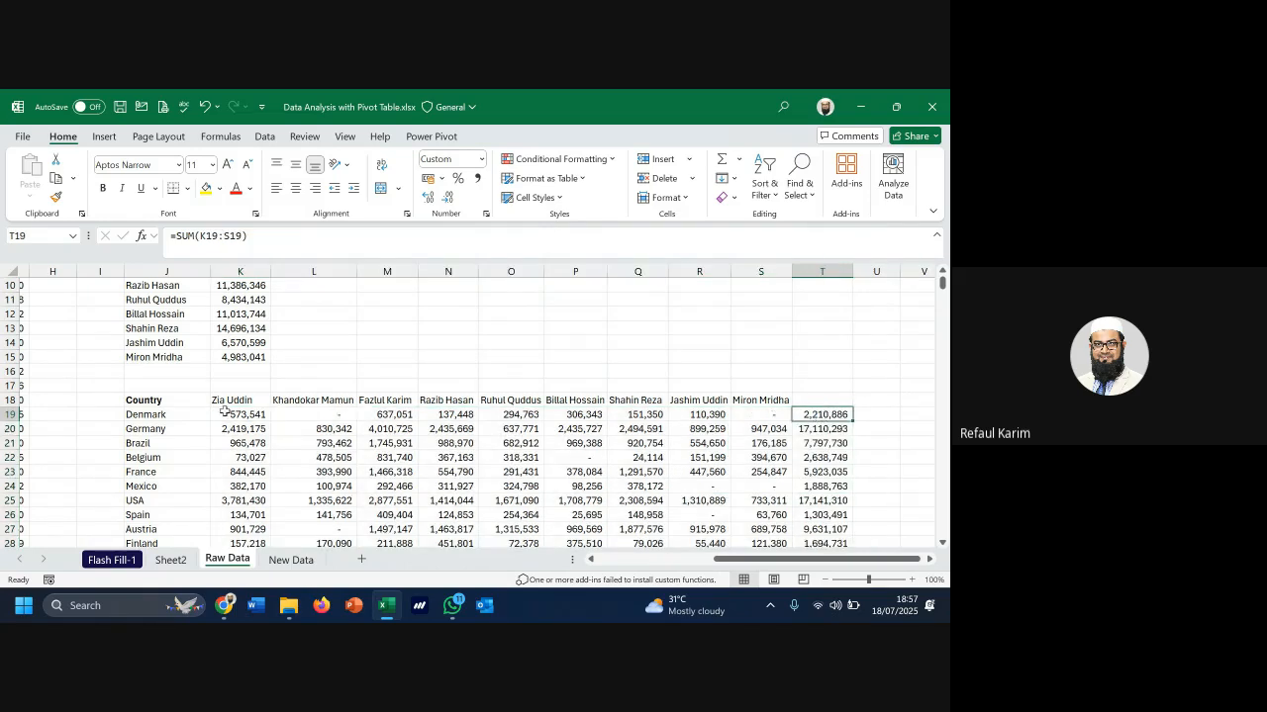
left_click(172, 561)
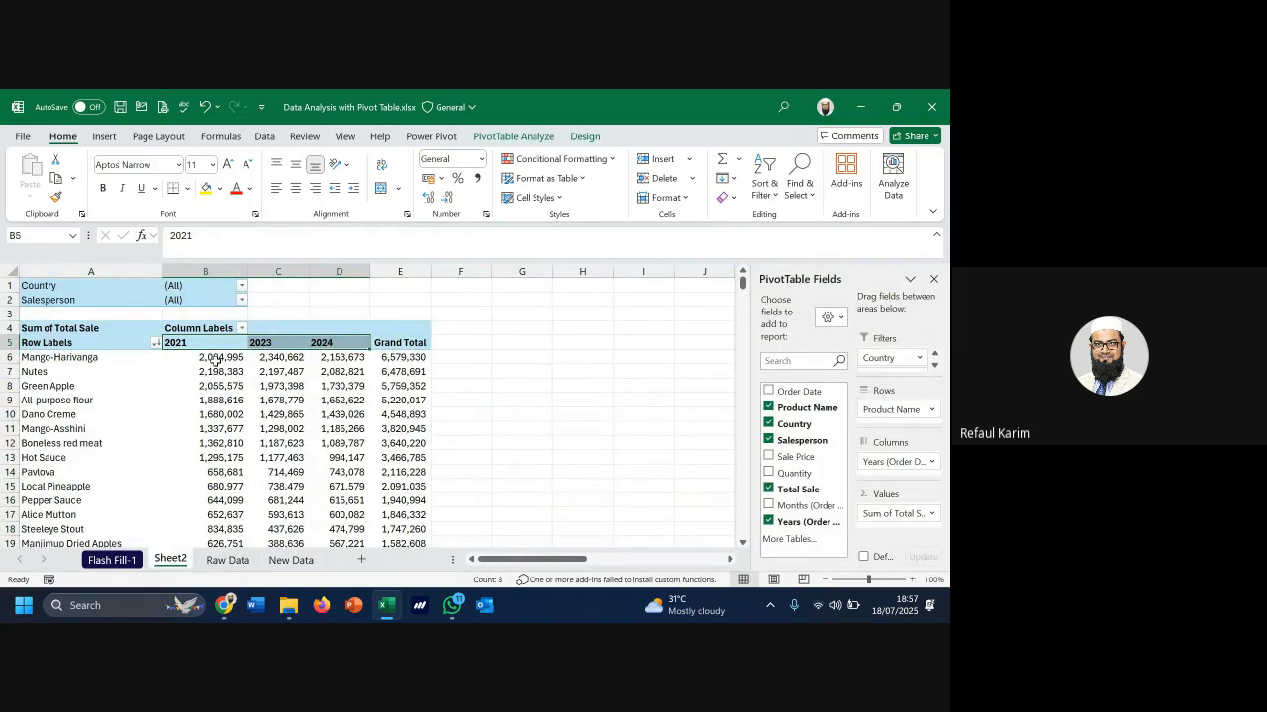
Filter the pivot's Country to Denmark and confirm its grand total of 2,210,886
left_click(242, 286)
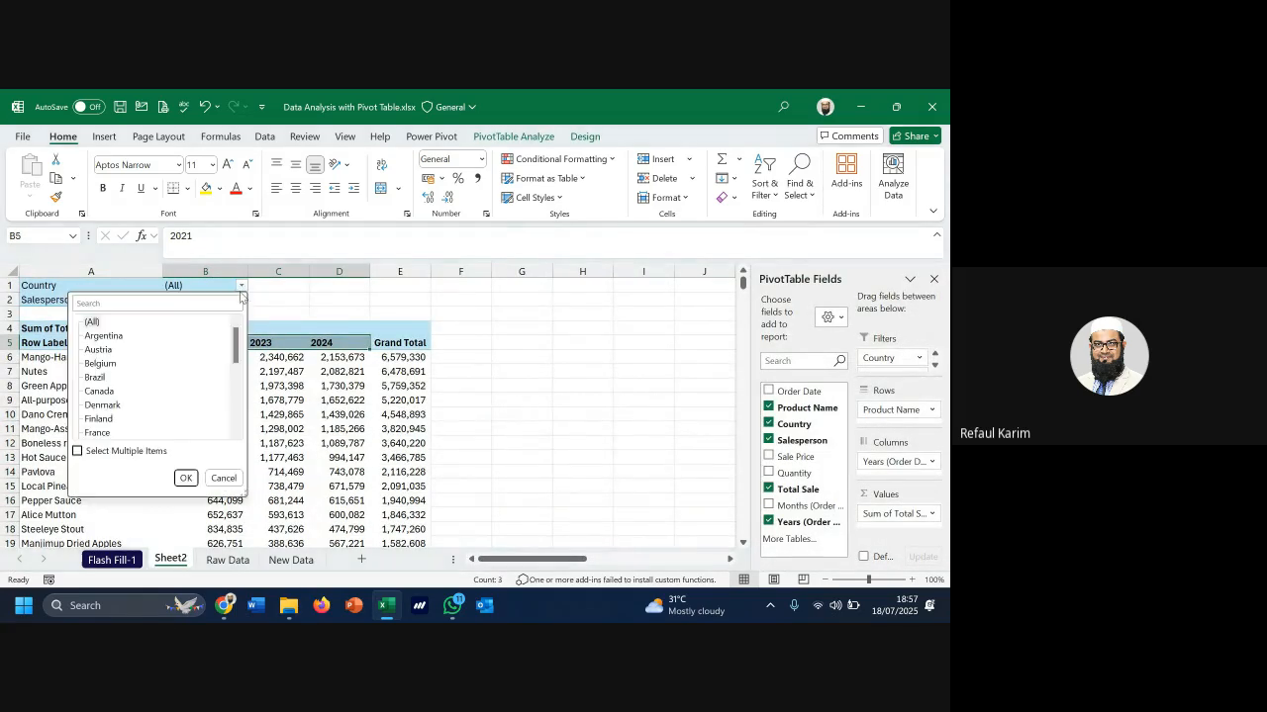
left_click(102, 404)
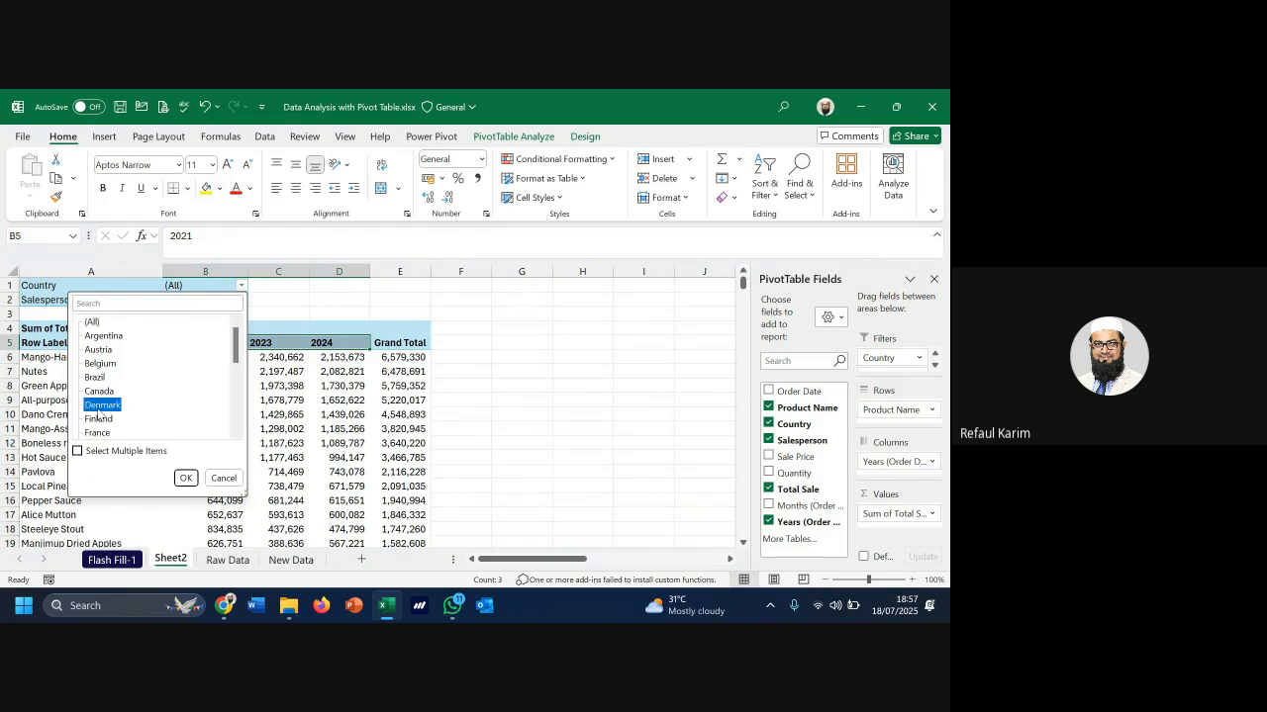
left_click(186, 479)
scroll(237, 455, "down", 10)
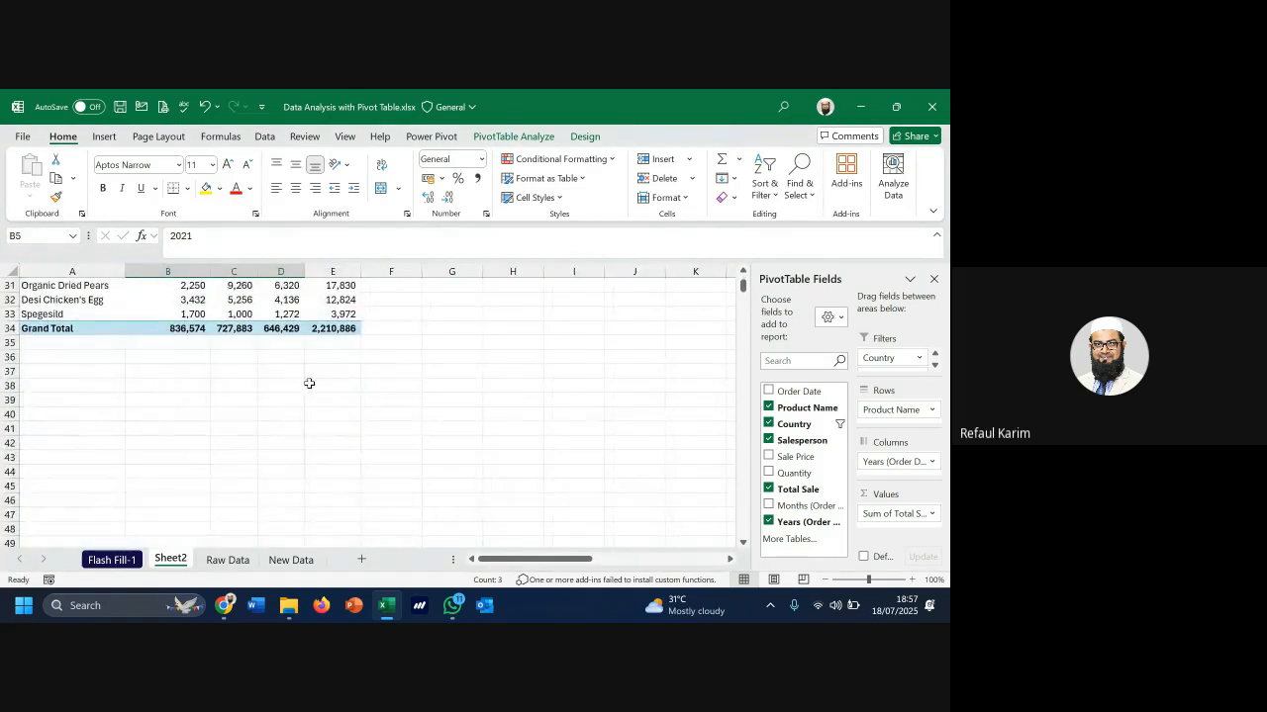
left_click(331, 330)
scroll(368, 472, "up", 10)
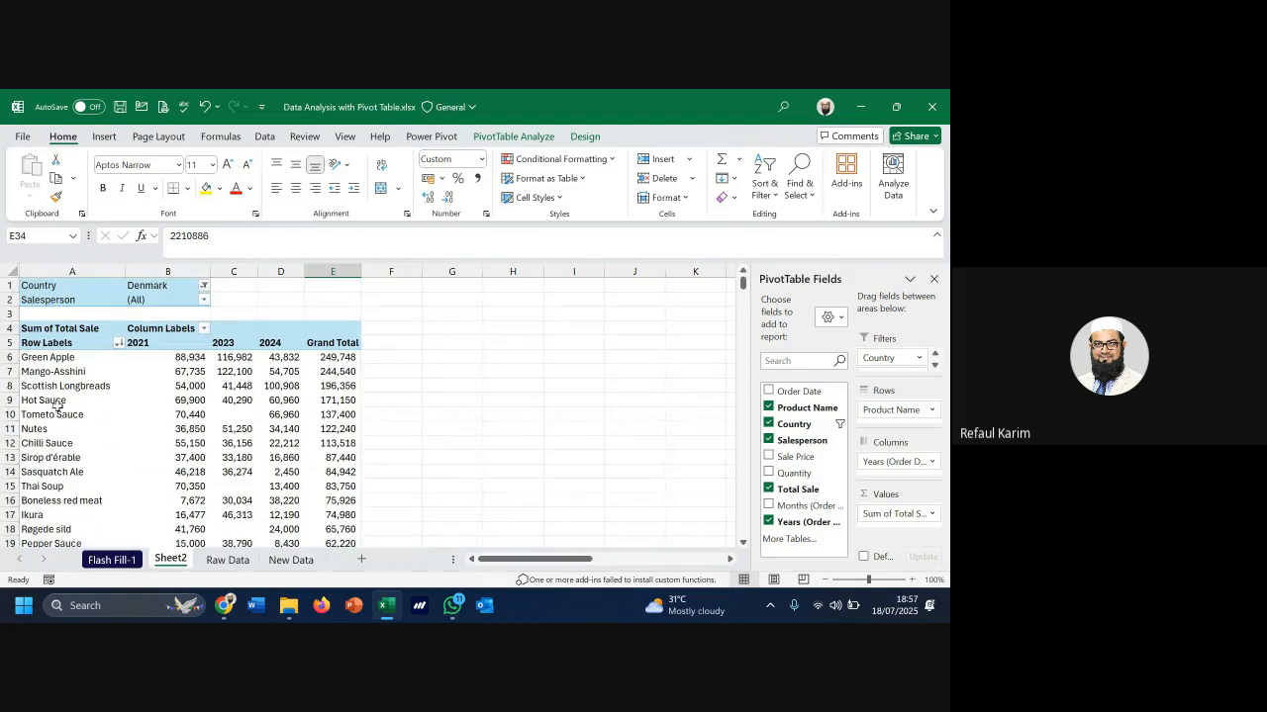
Inspect the Denmark pivot's product names and values like C13's 33,180, then go to Raw Data
left_click_drag(47, 357, 55, 500)
left_click_drag(138, 342, 257, 365)
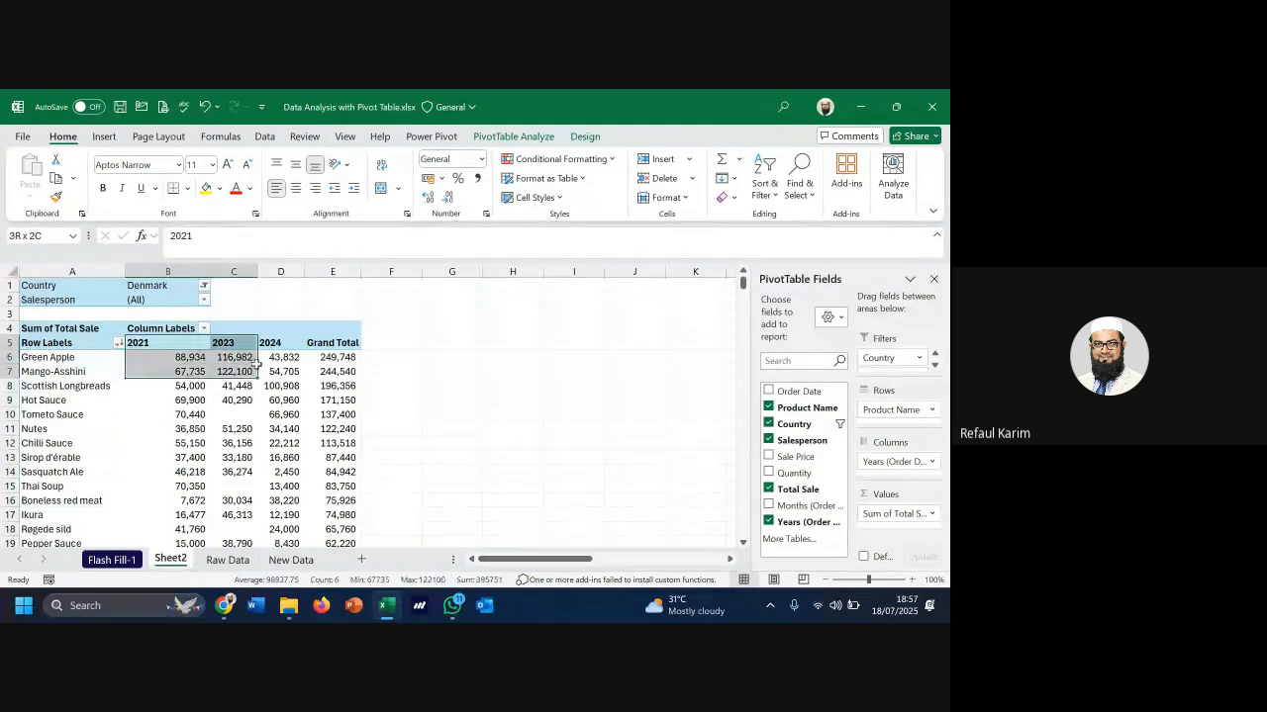
left_click(243, 457)
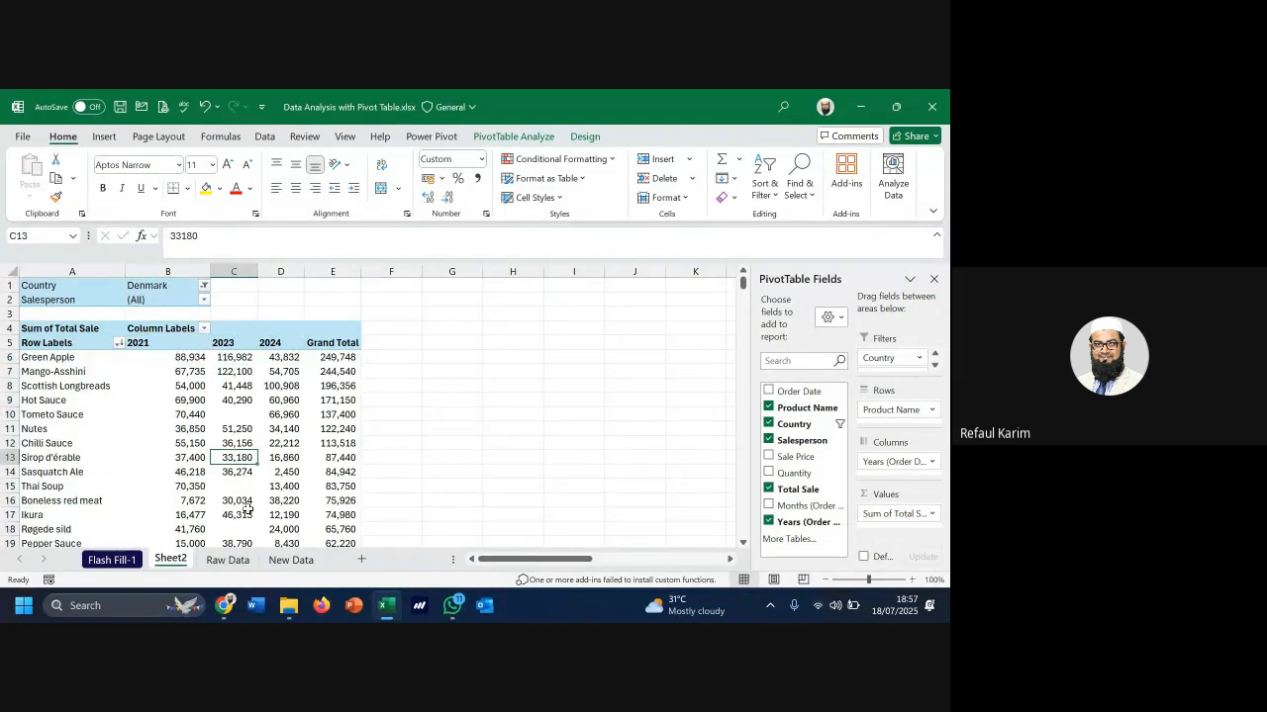
scroll(247, 508, "down", 1)
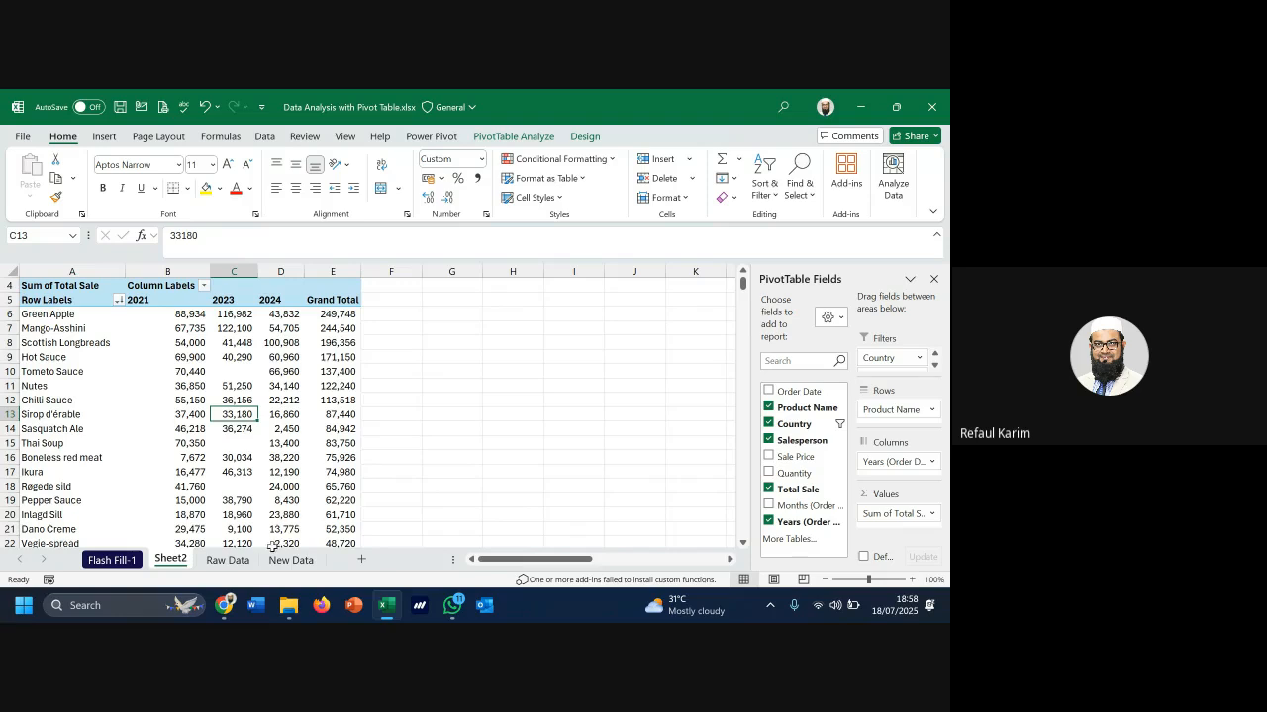
left_click(228, 560)
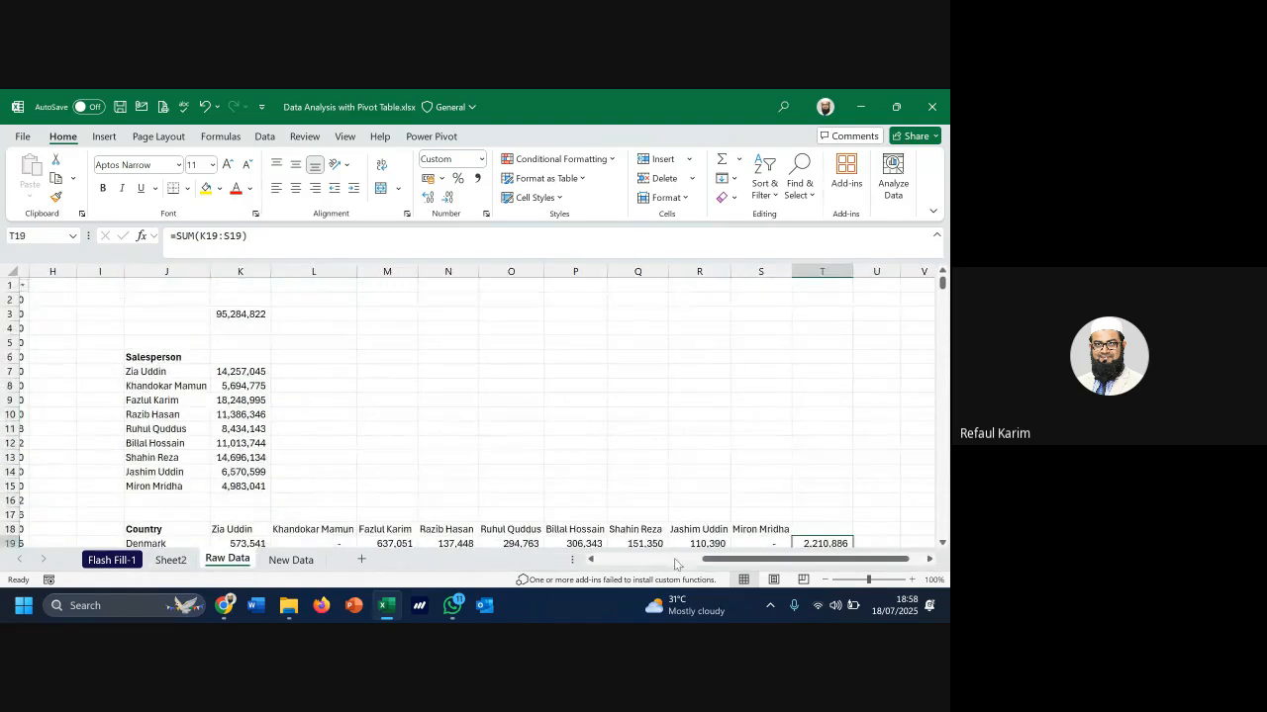
Filter the Raw Data Country column to show only Denmark
left_click_drag(744, 562, 639, 562)
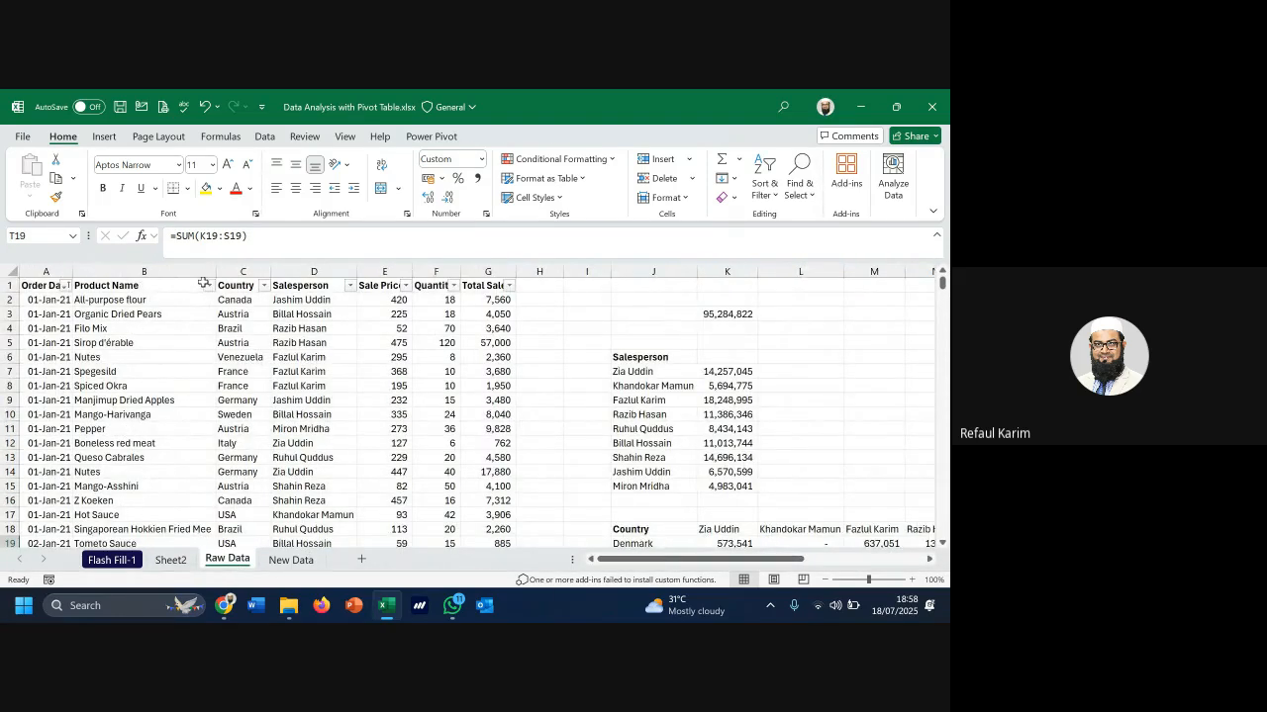
left_click(263, 285)
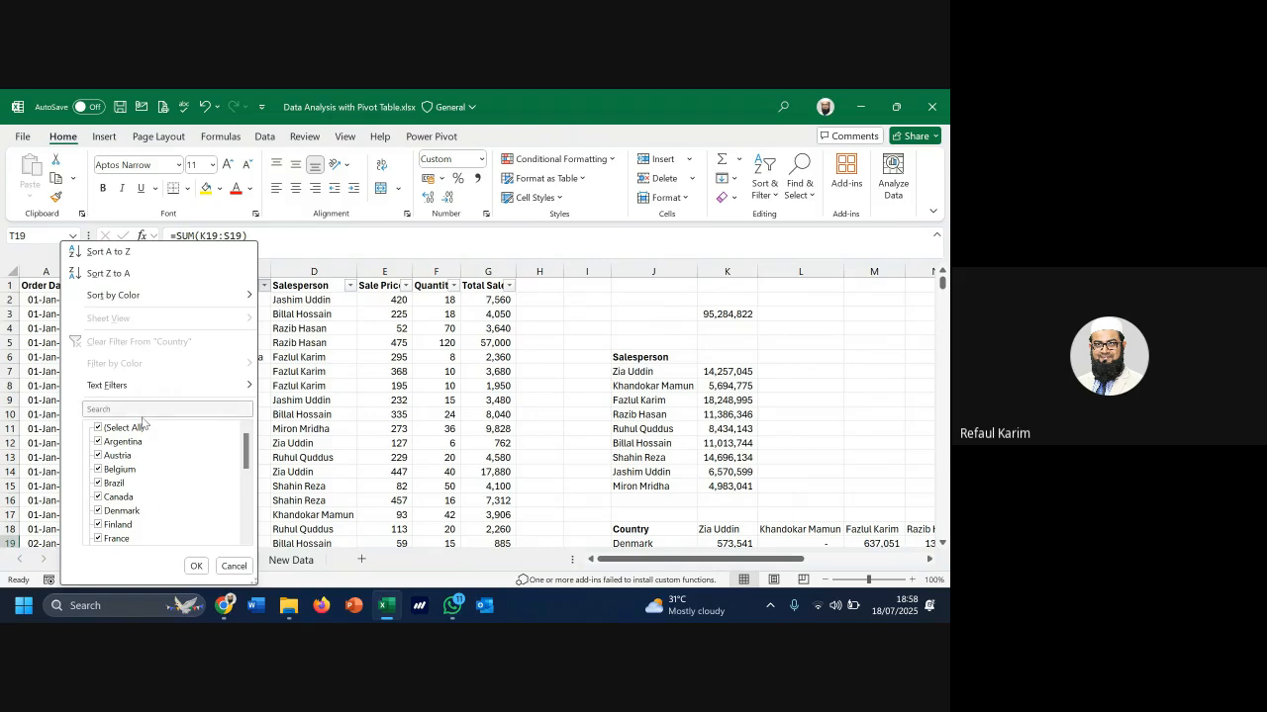
left_click(110, 427)
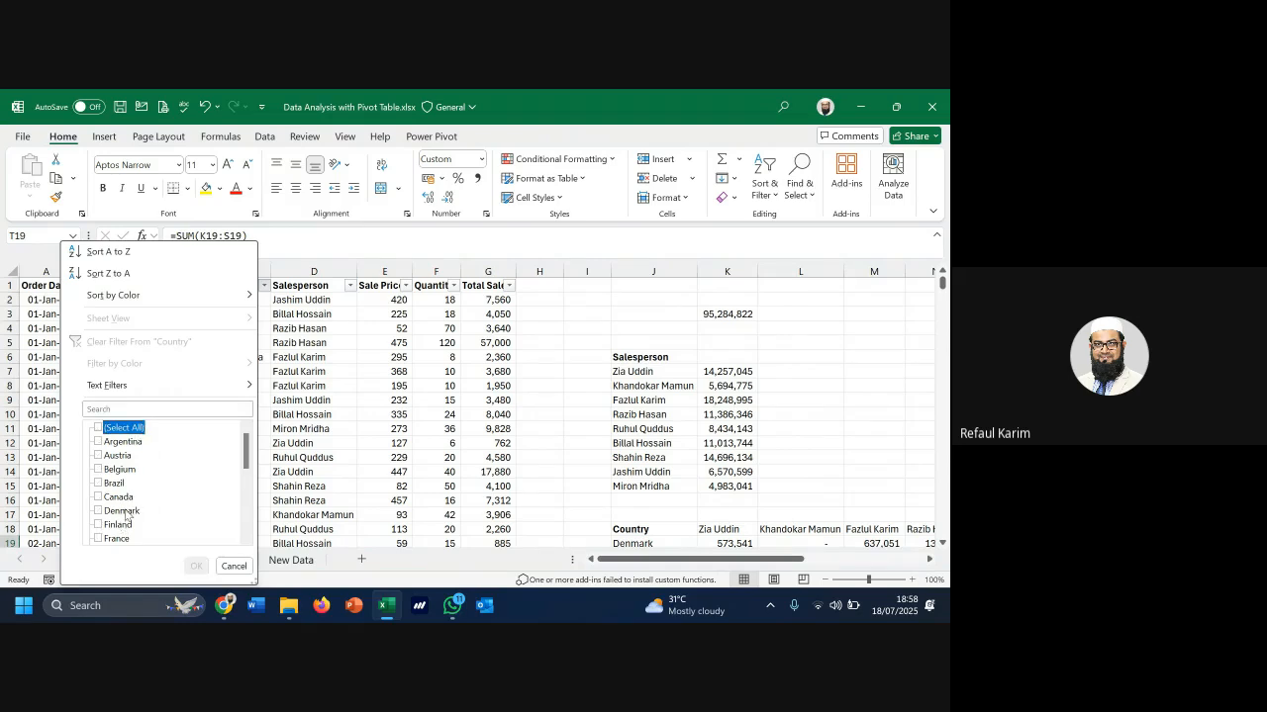
scroll(126, 515, "down", 2)
scroll(122, 513, "down", 1)
scroll(124, 500, "up", 2)
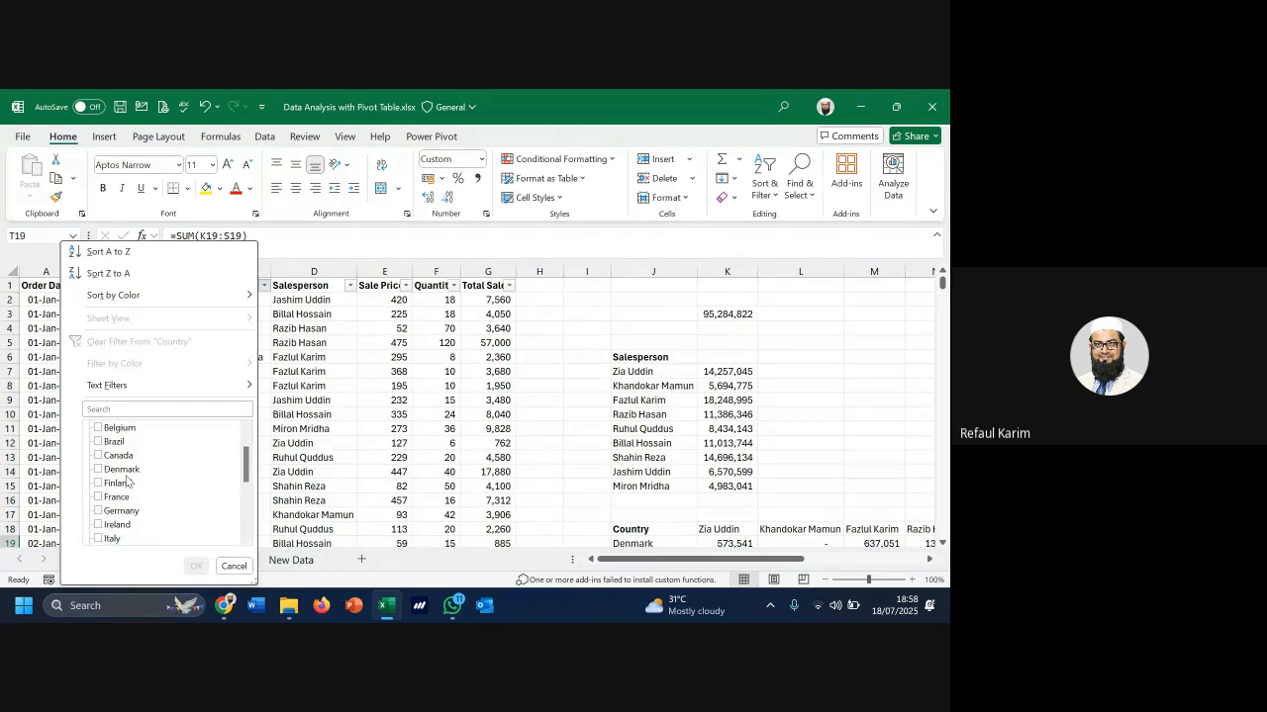
left_click(126, 410)
type("d")
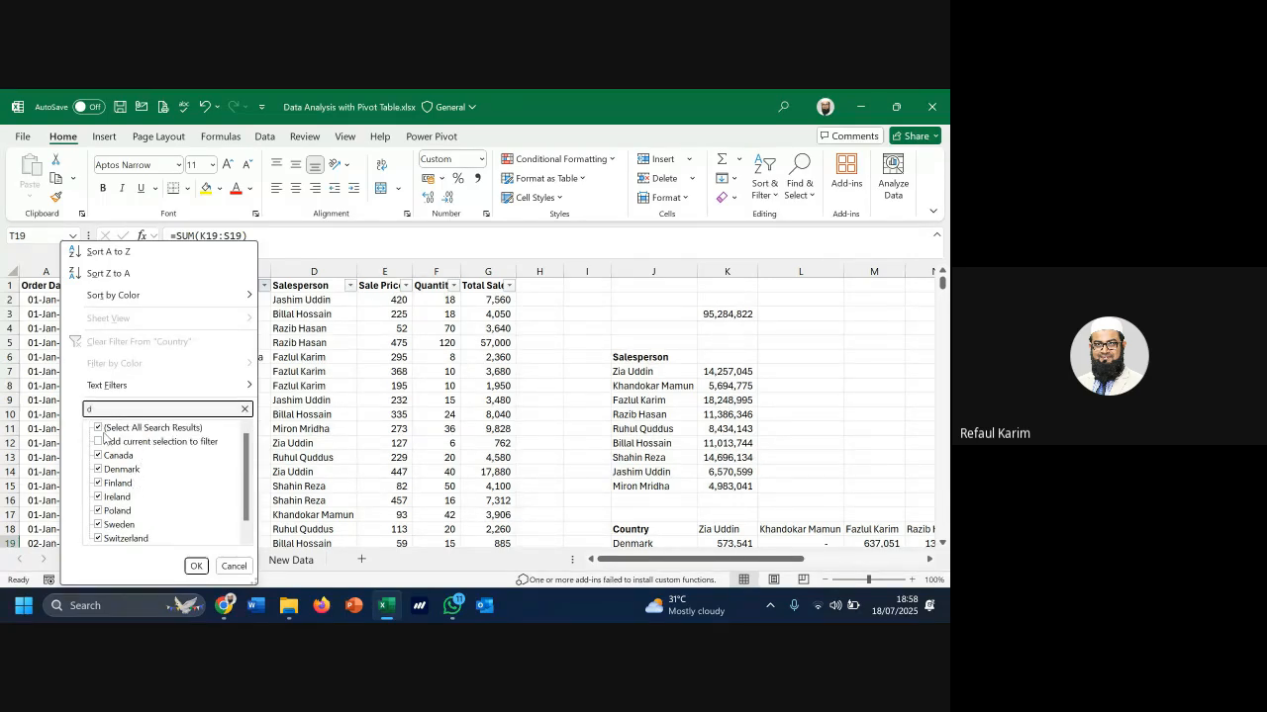
left_click(99, 429)
left_click(119, 469)
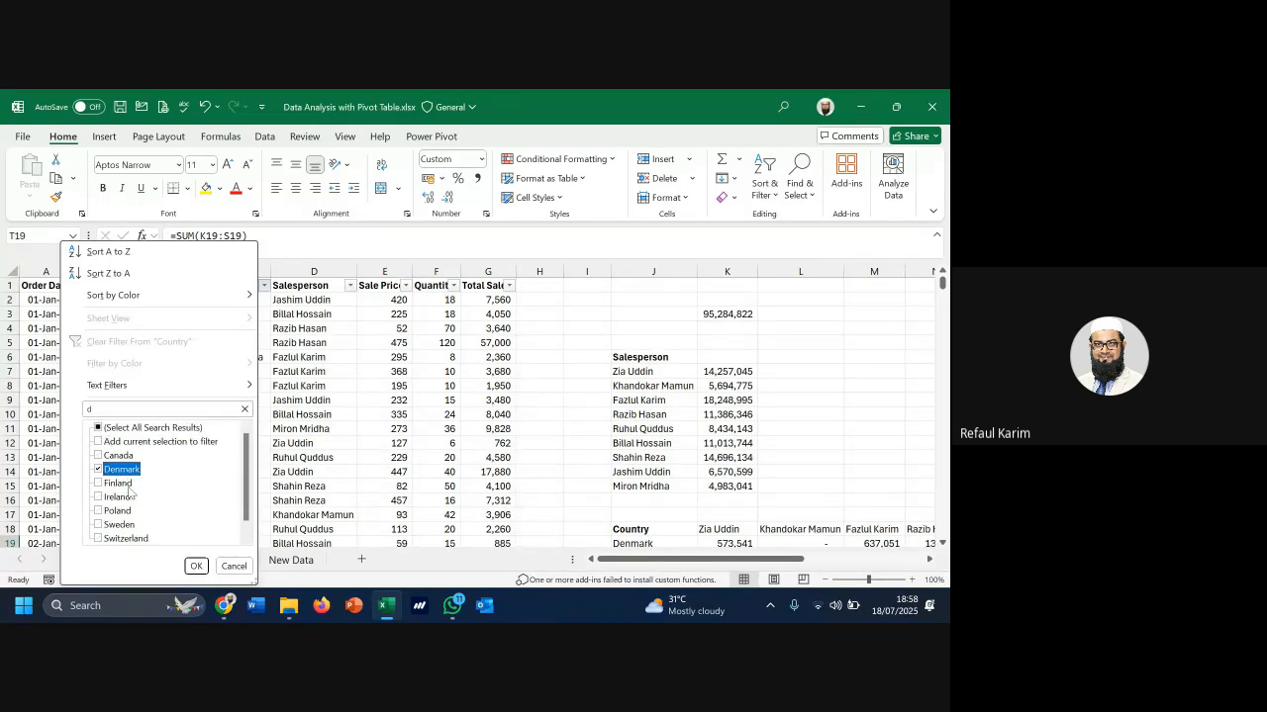
left_click(196, 566)
Review the 310 Denmark records, selecting rows 1067 to 1502 and their details
scroll(227, 425, "down", 2)
scroll(295, 406, "up", 2)
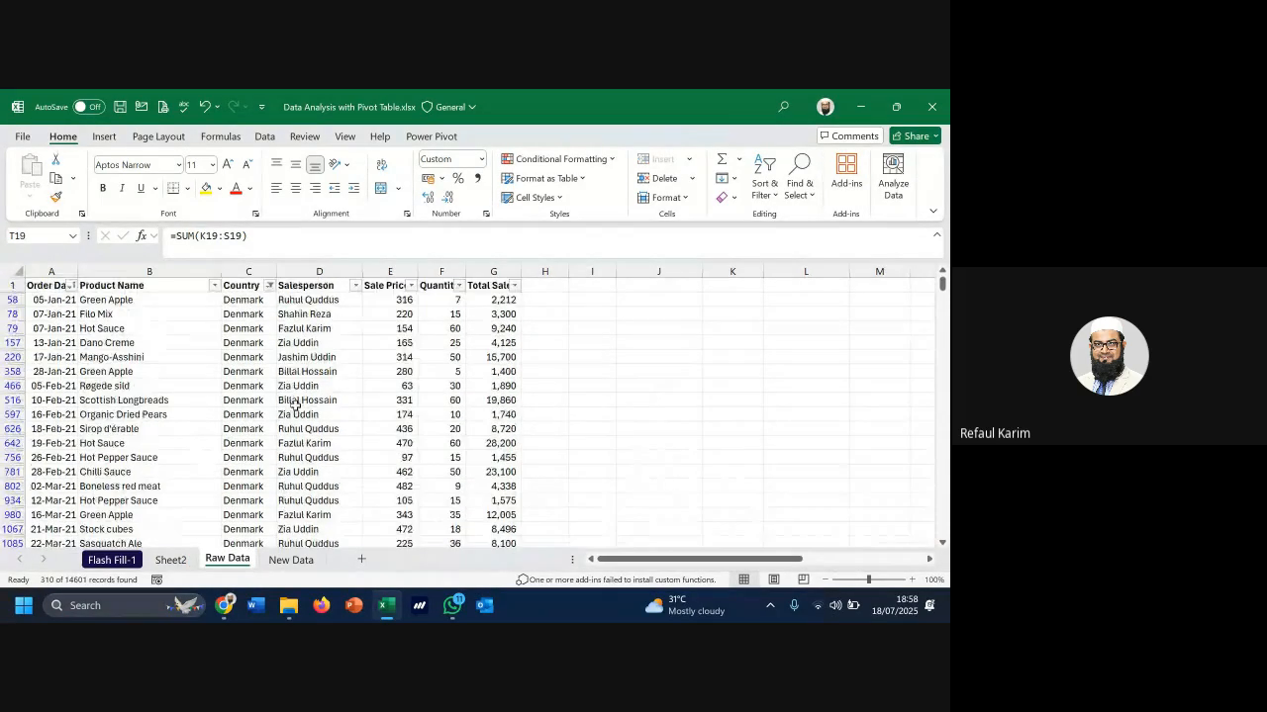
scroll(273, 418, "down", 4)
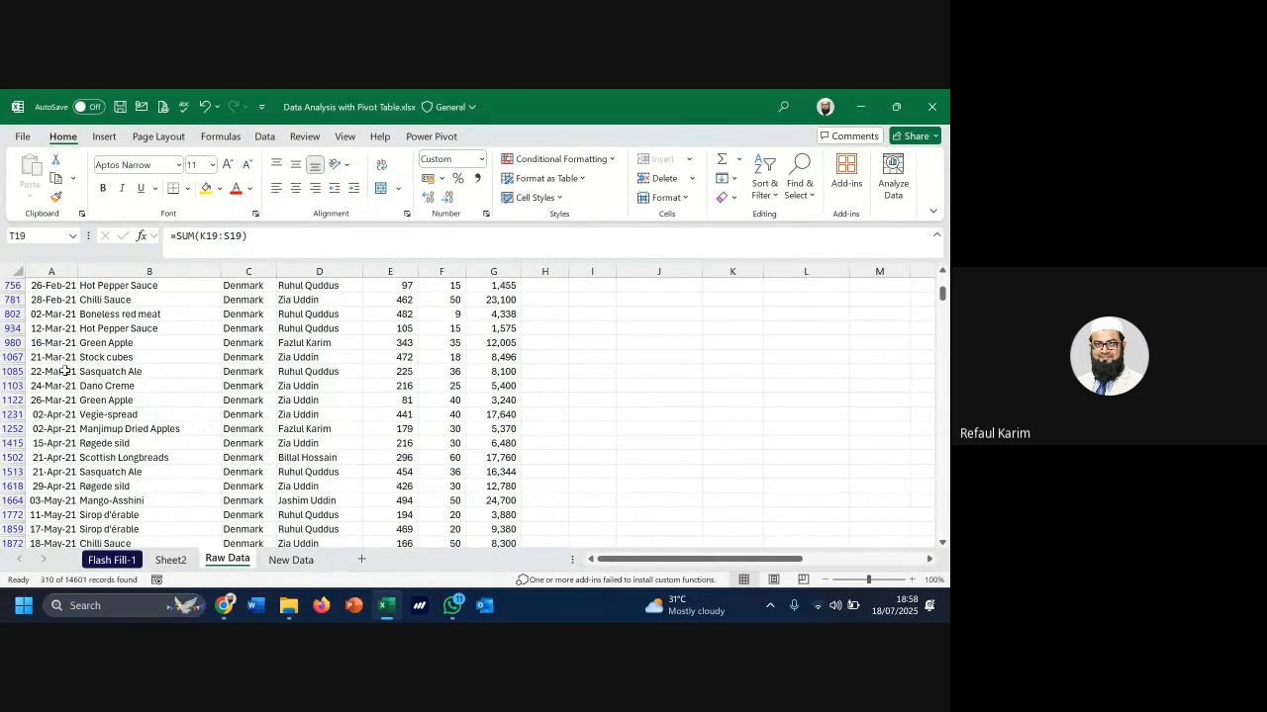
left_click_drag(14, 358, 14, 457)
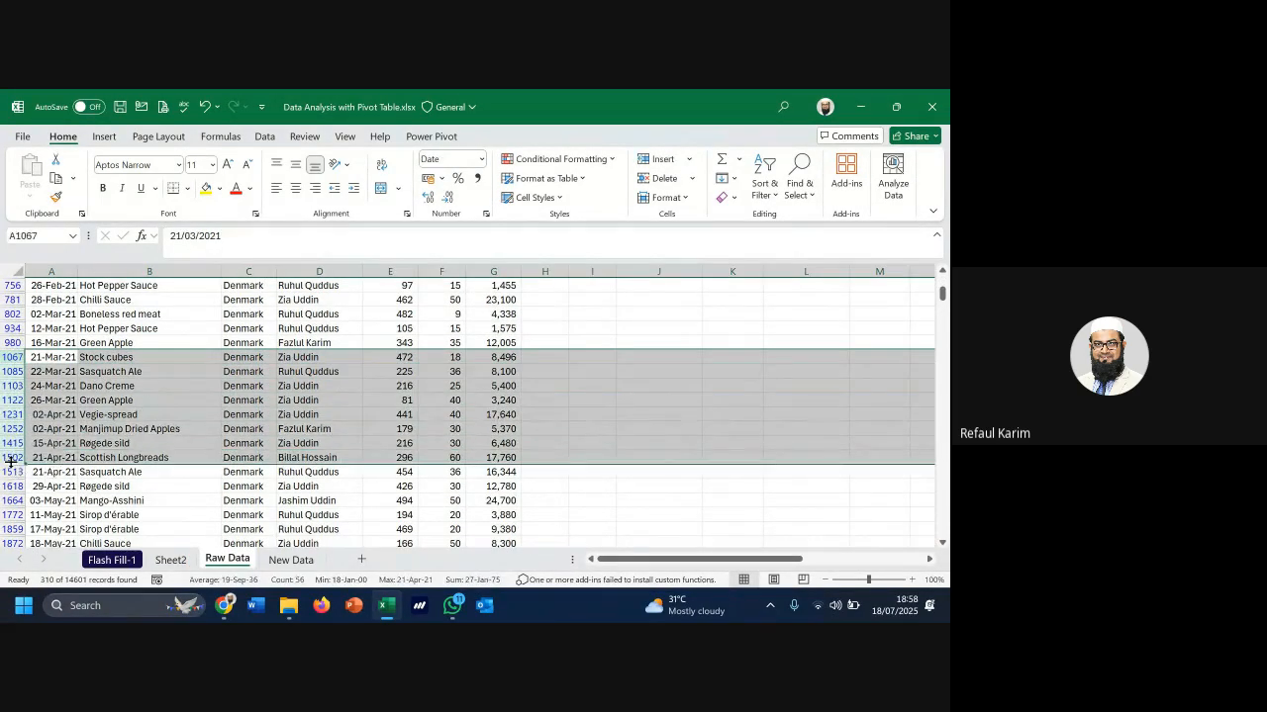
left_click(255, 429)
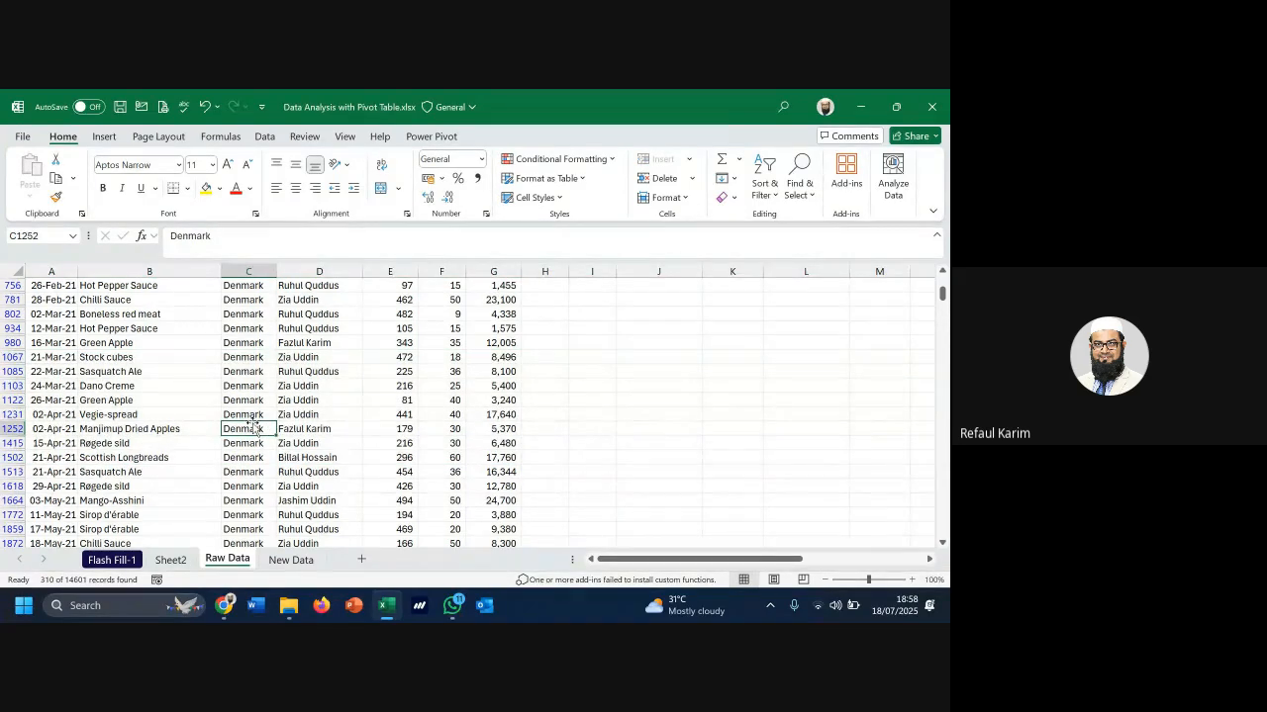
scroll(133, 433, "up", 4)
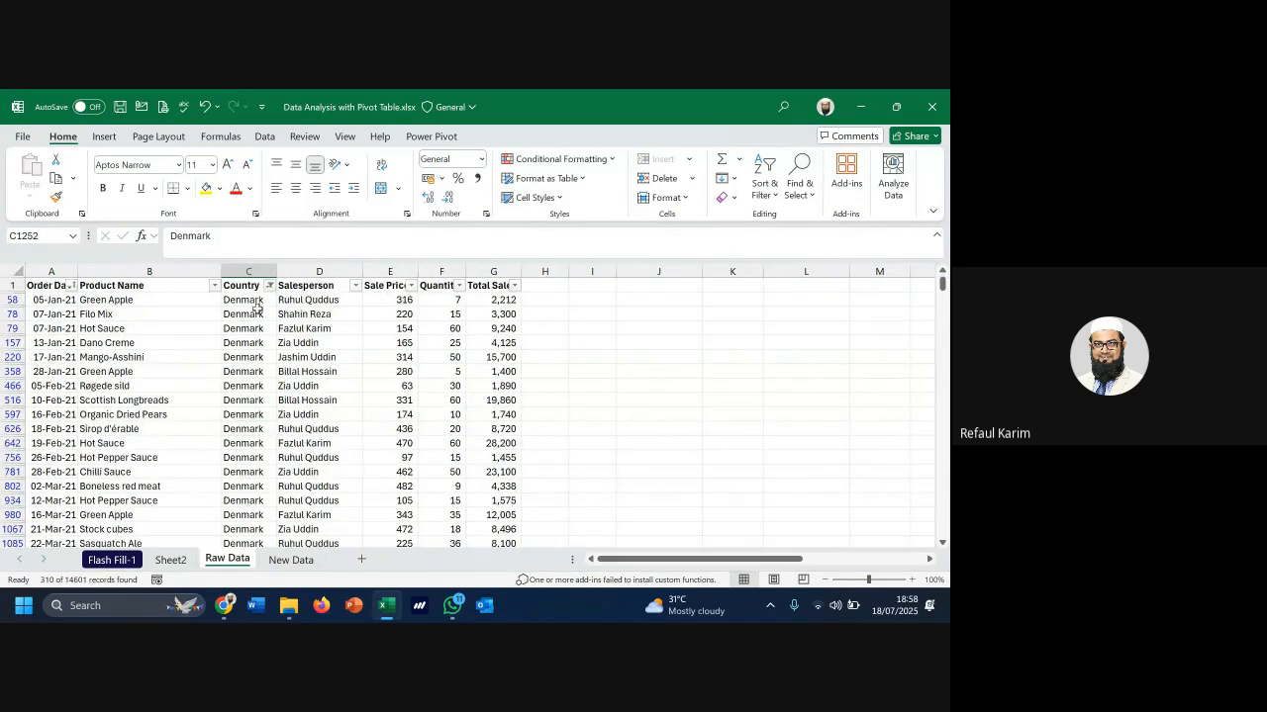
left_click_drag(69, 302, 355, 451)
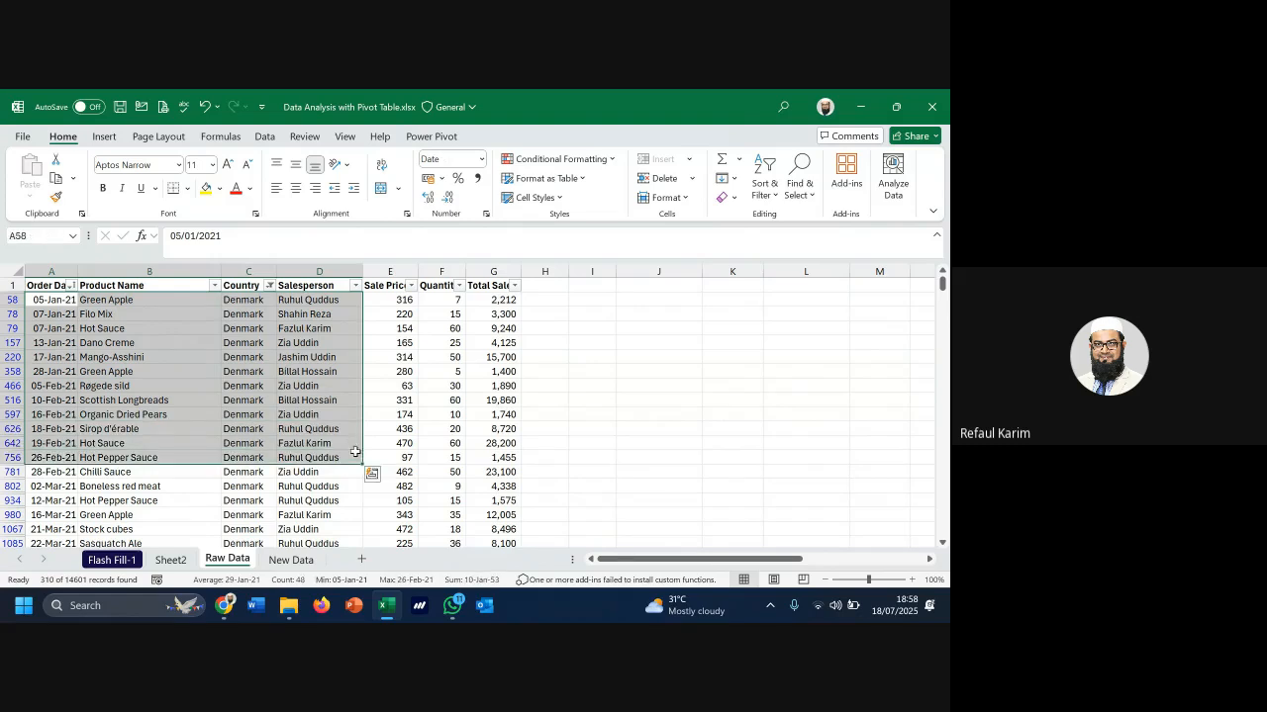
On Sheet2, set the pivot's Salesperson report filter in B2 to a single salesperson
left_click(171, 560)
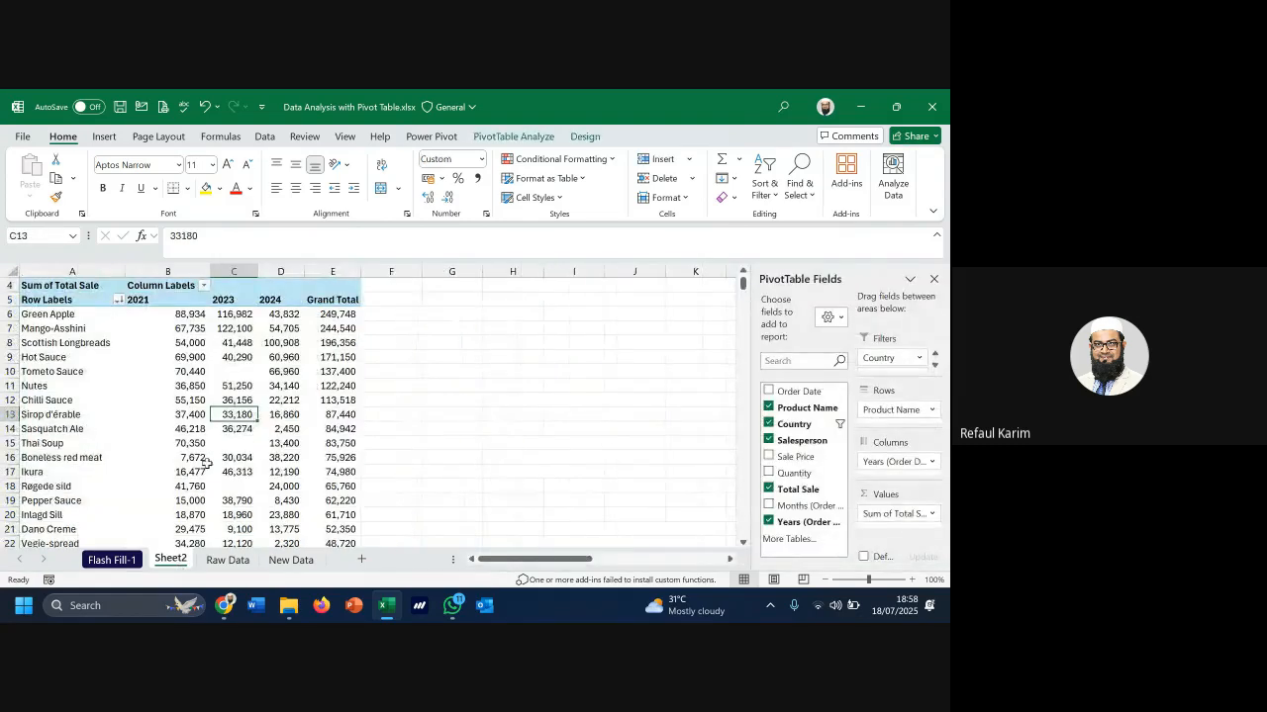
left_click_drag(59, 314, 232, 450)
scroll(218, 470, "up", 1)
scroll(218, 470, "up", 1)
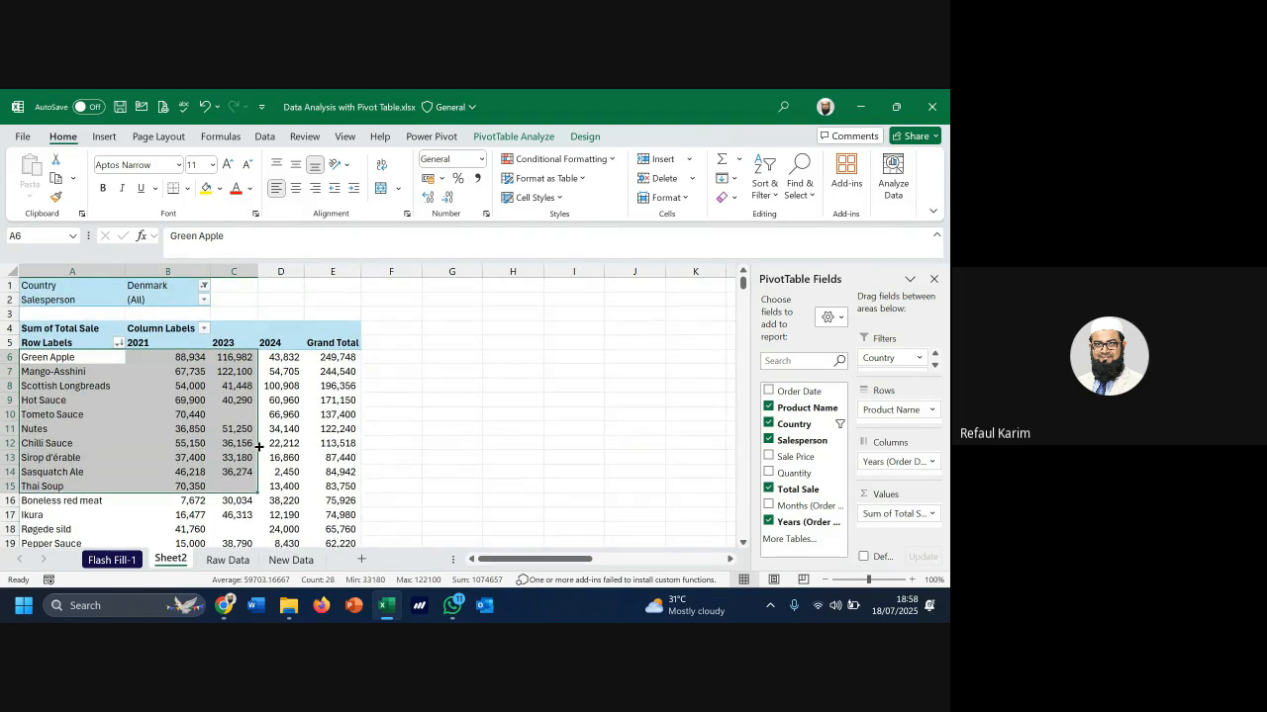
scroll(259, 449, "down", 2)
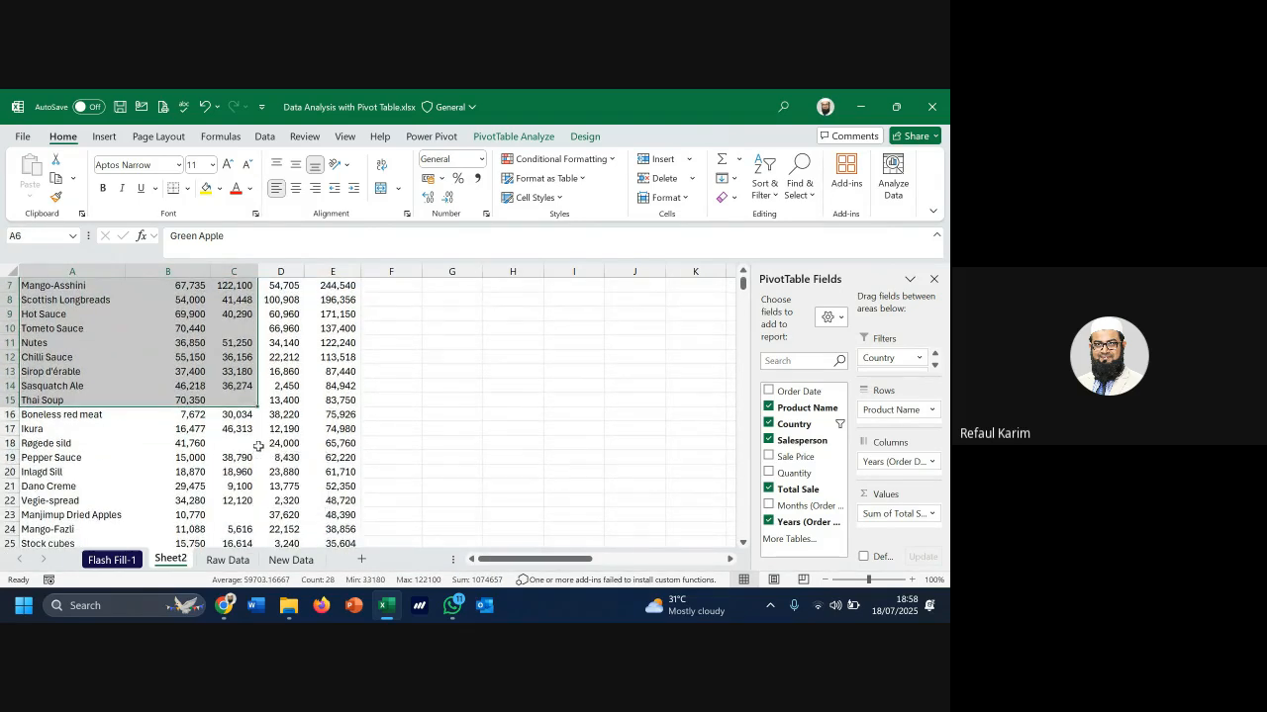
scroll(257, 447, "down", 5)
scroll(231, 436, "up", 7)
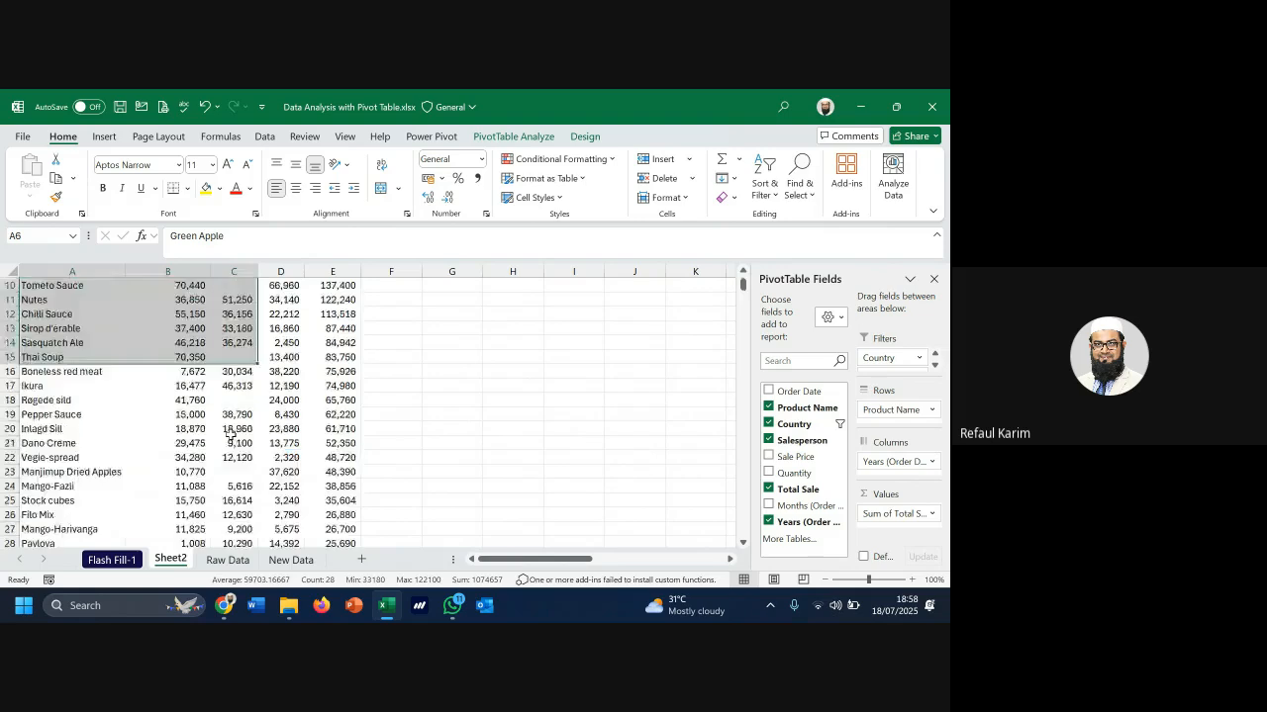
left_click(203, 300)
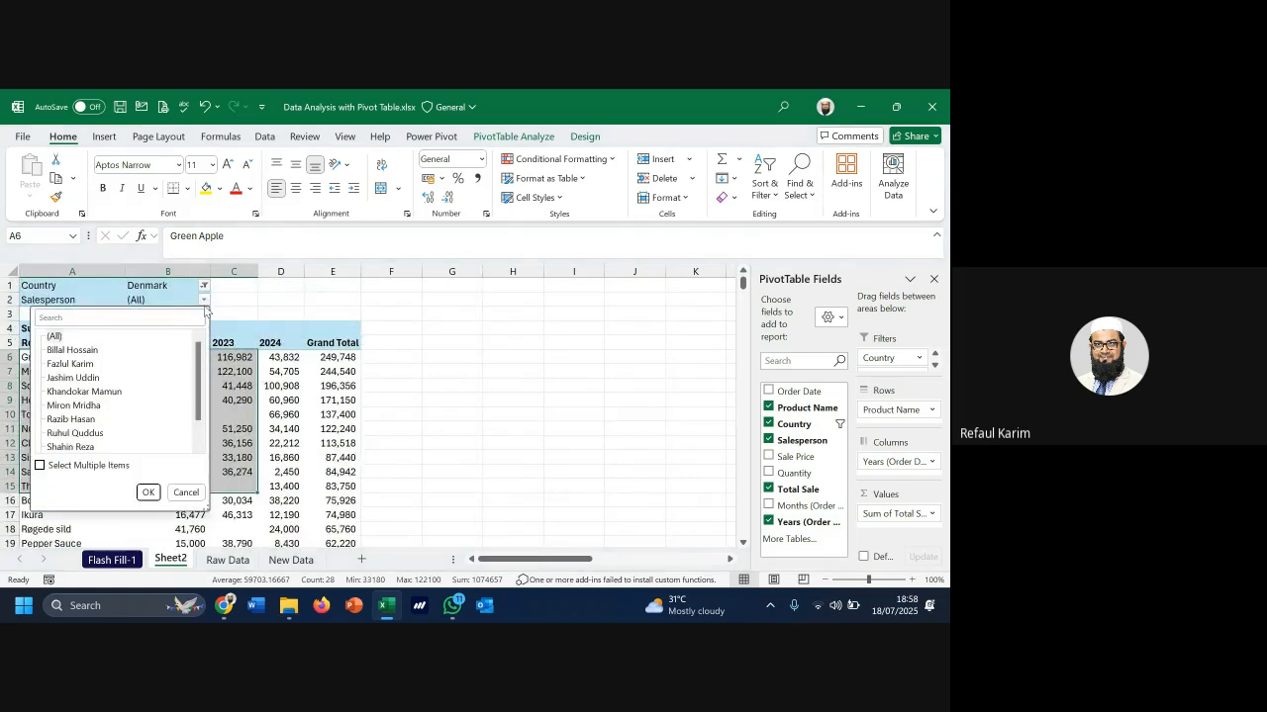
left_click(74, 351)
left_click(148, 493)
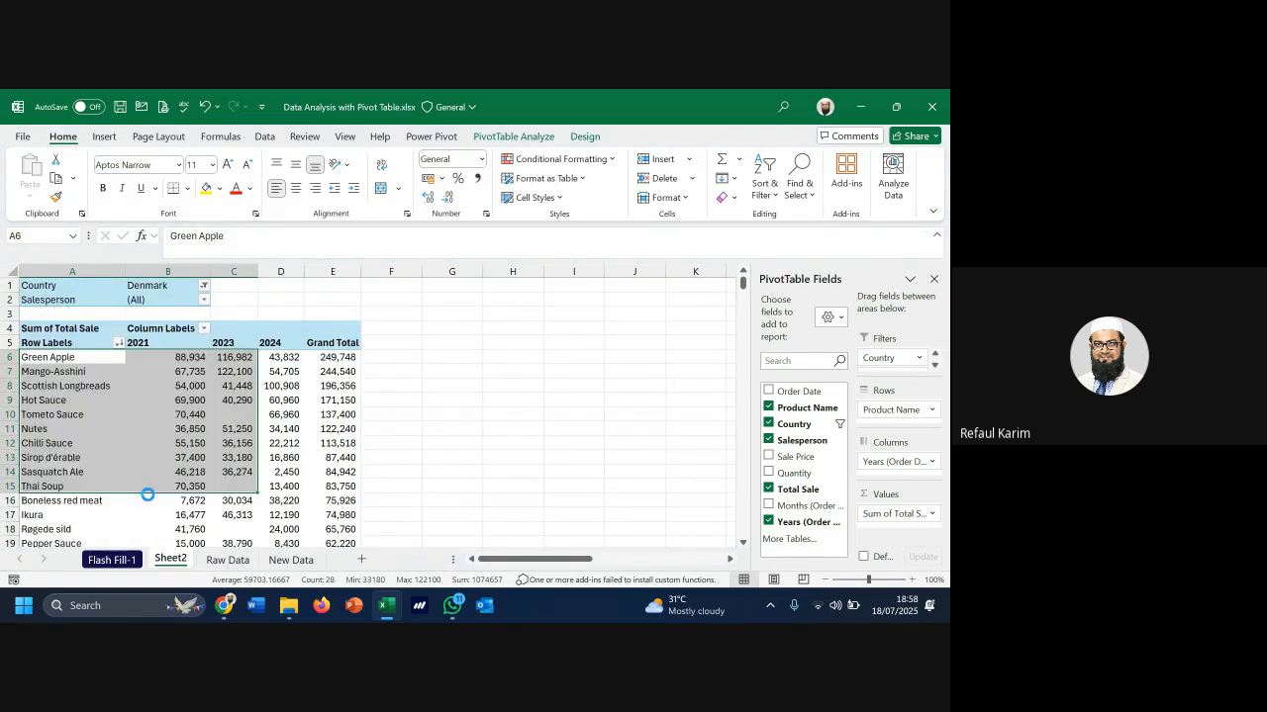
Review the Denmark and salesperson filters, the 306,343 grand total, and the four products' values
left_click(78, 290)
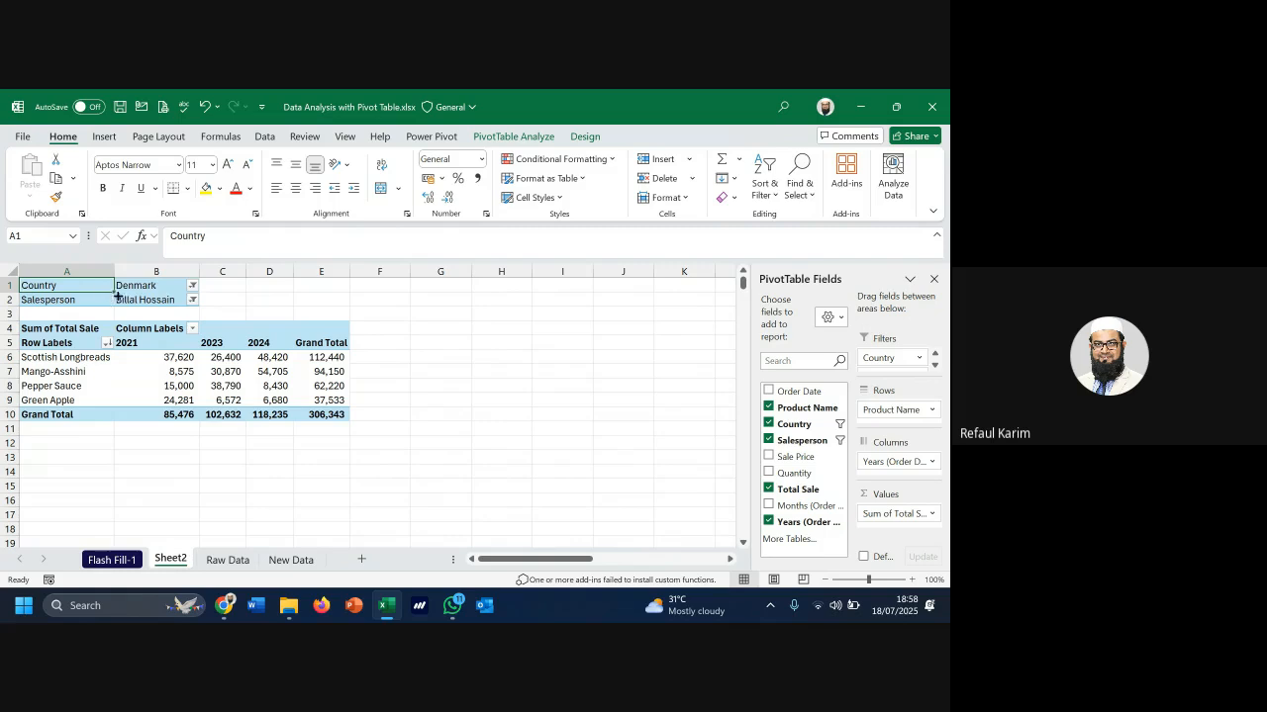
left_click(145, 285)
left_click(83, 300)
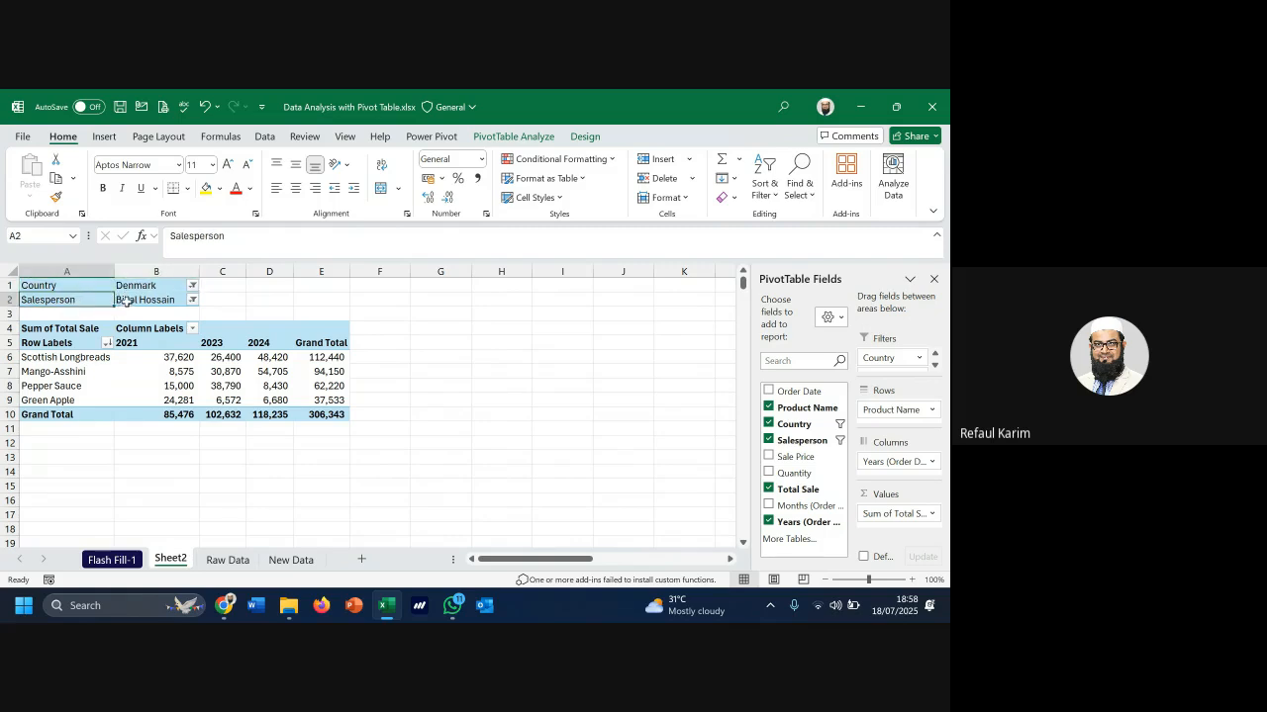
left_click(126, 301)
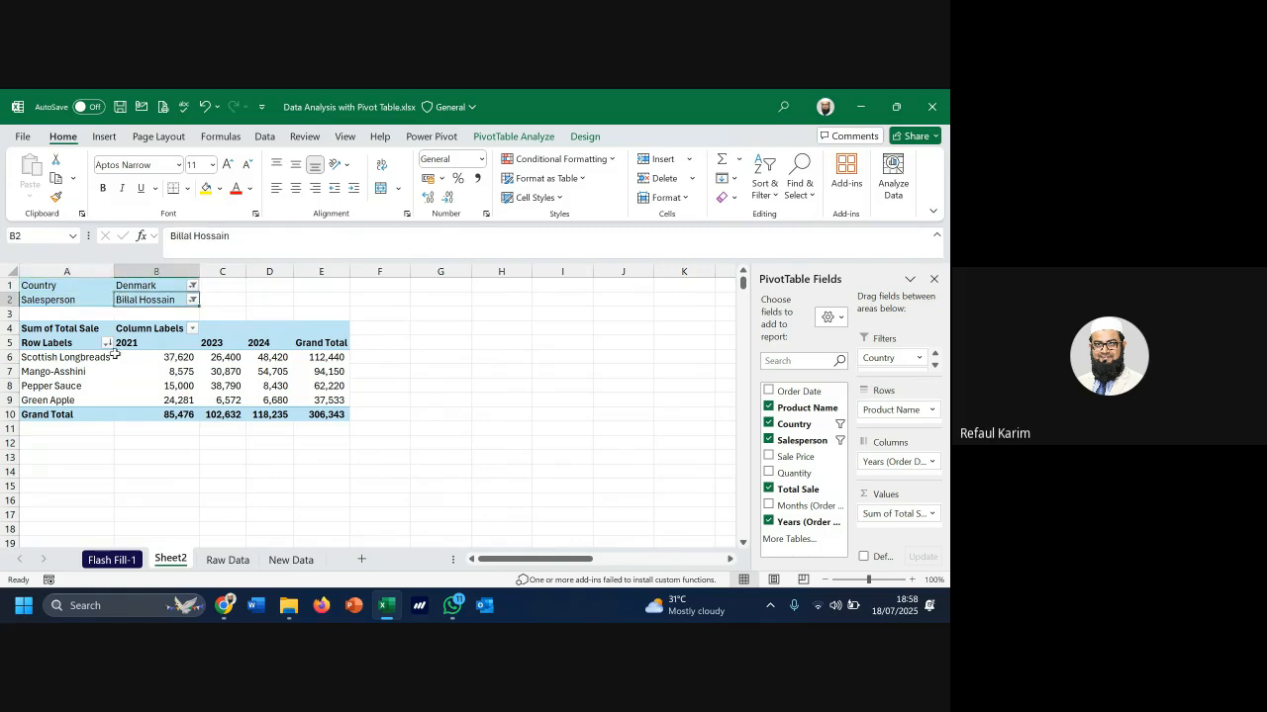
left_click(326, 415)
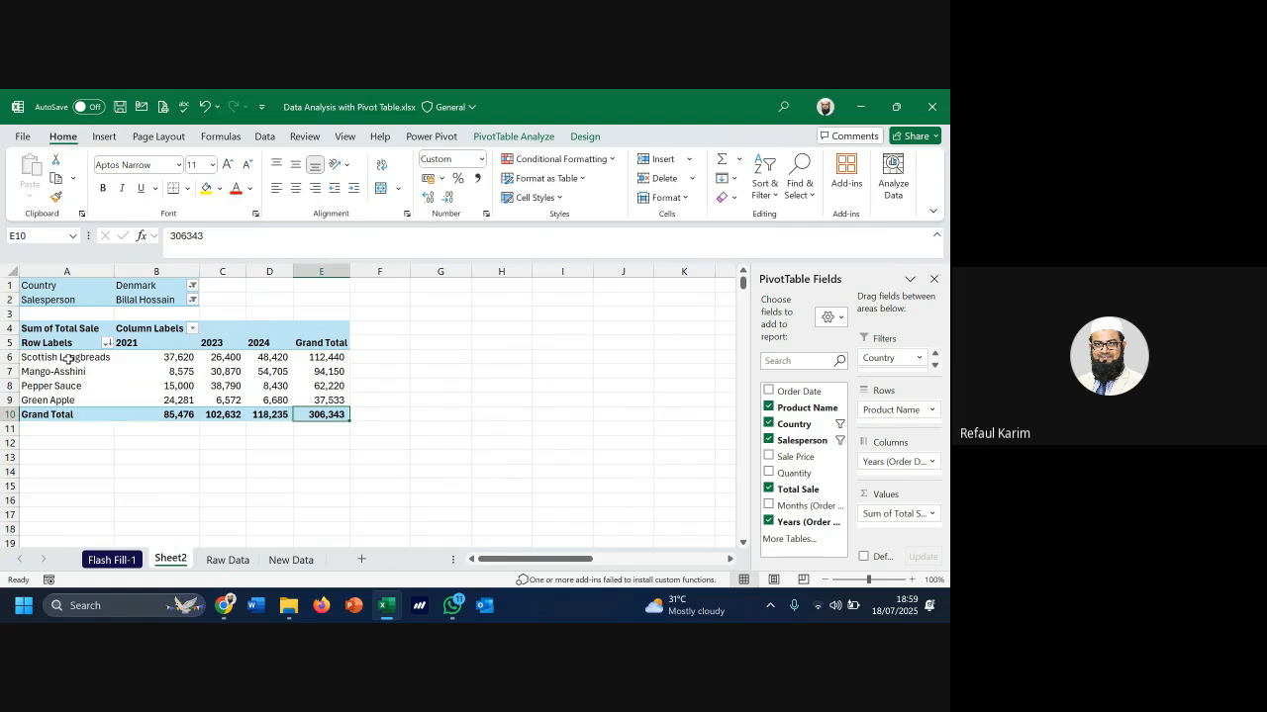
left_click_drag(62, 358, 59, 400)
left_click_drag(148, 342, 260, 357)
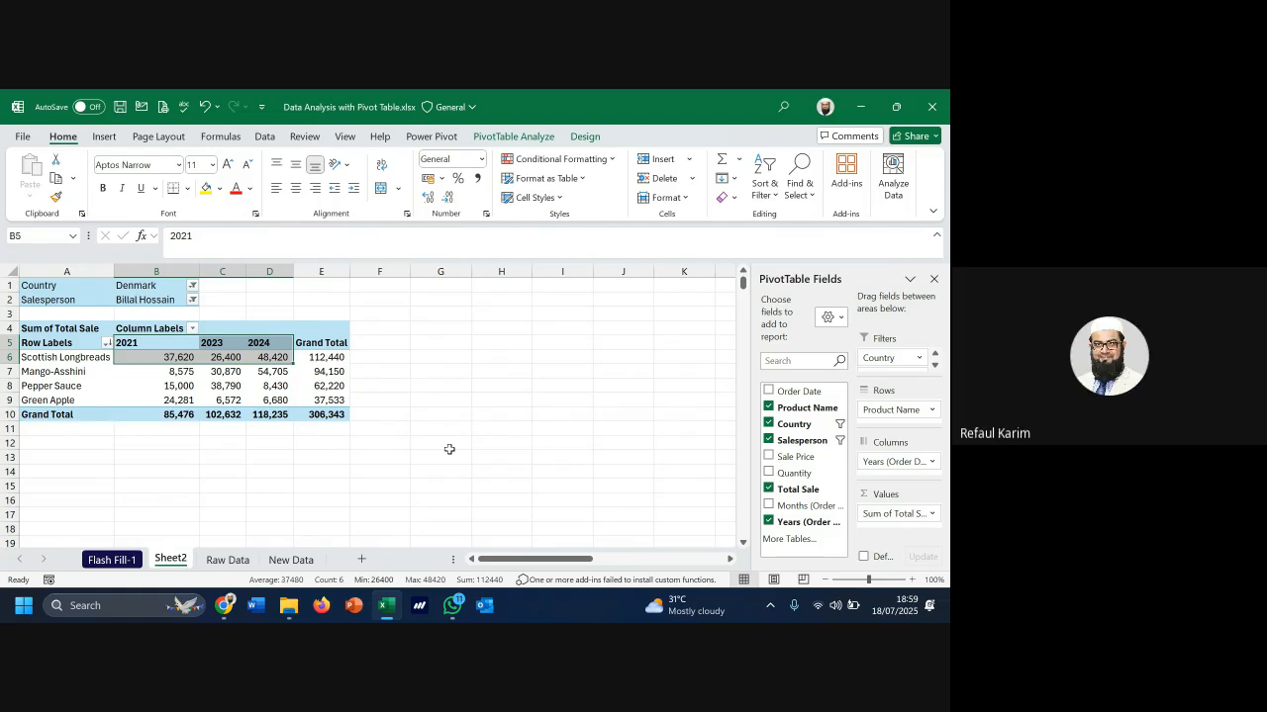
Clear the Raw Data Country filter with Select All and select the SUMIFS grid's Denmark row
left_click(227, 560)
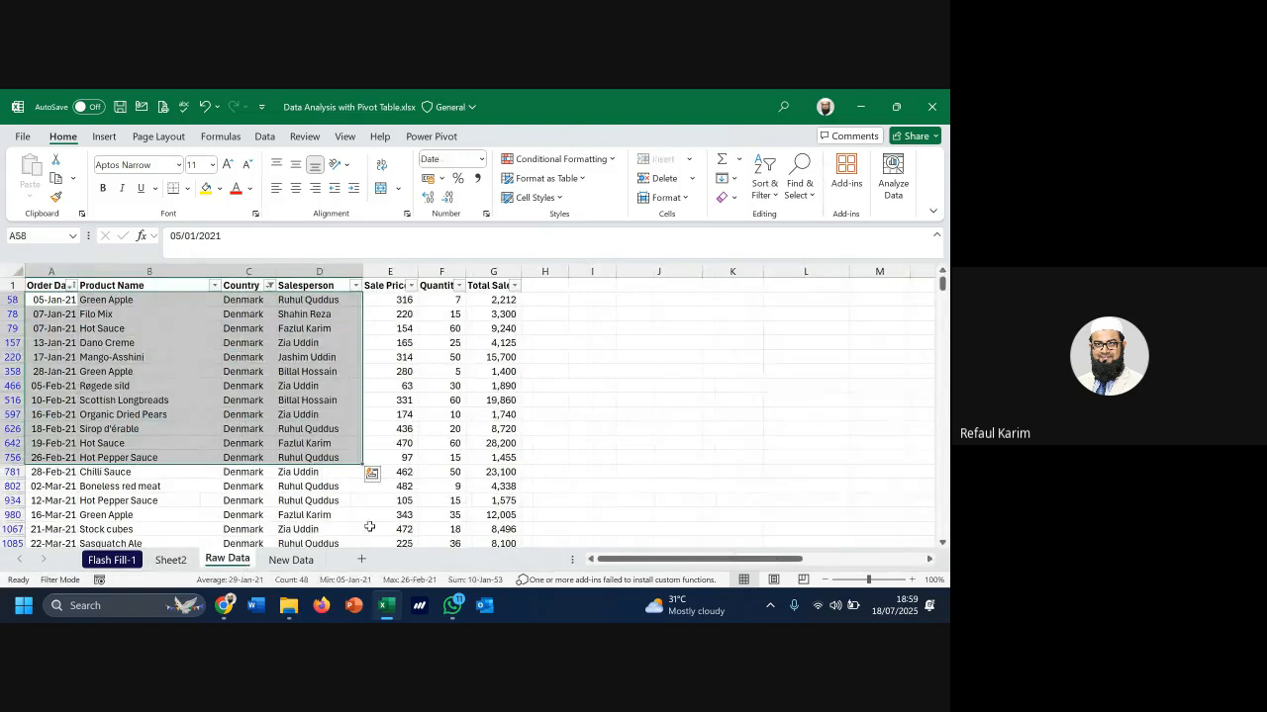
scroll(752, 455, "down", 1)
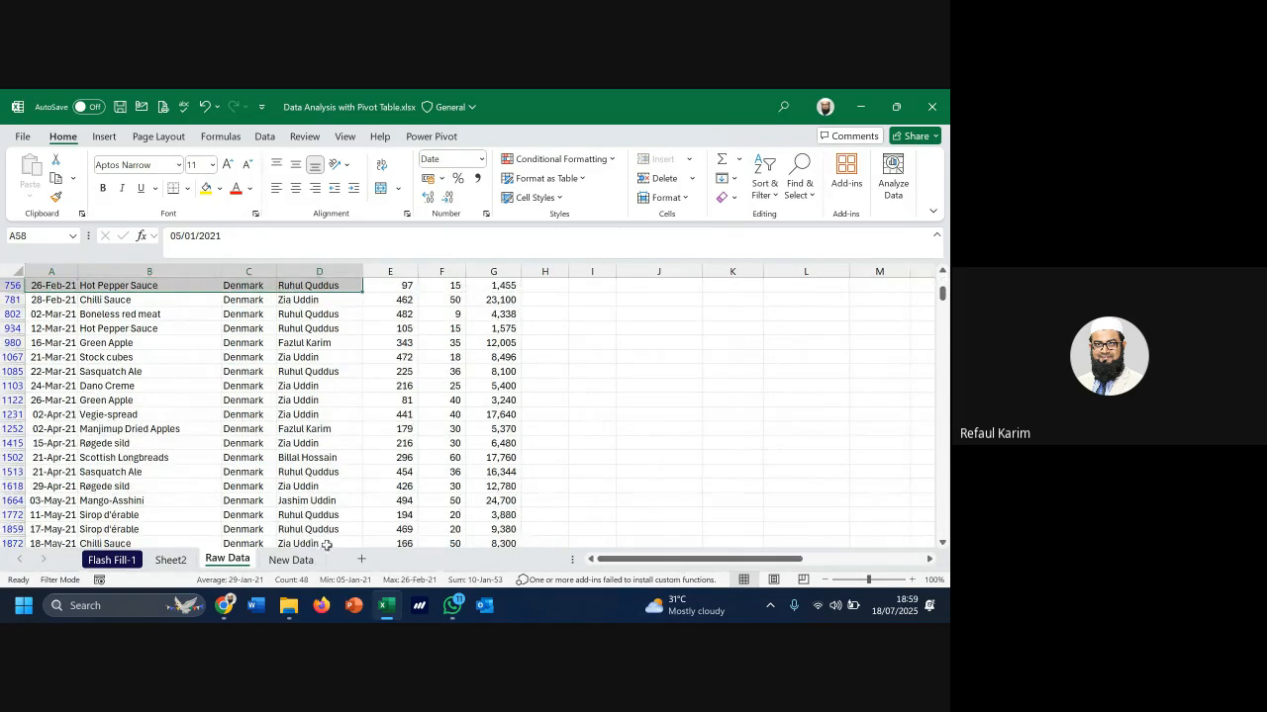
scroll(762, 451, "up", 5)
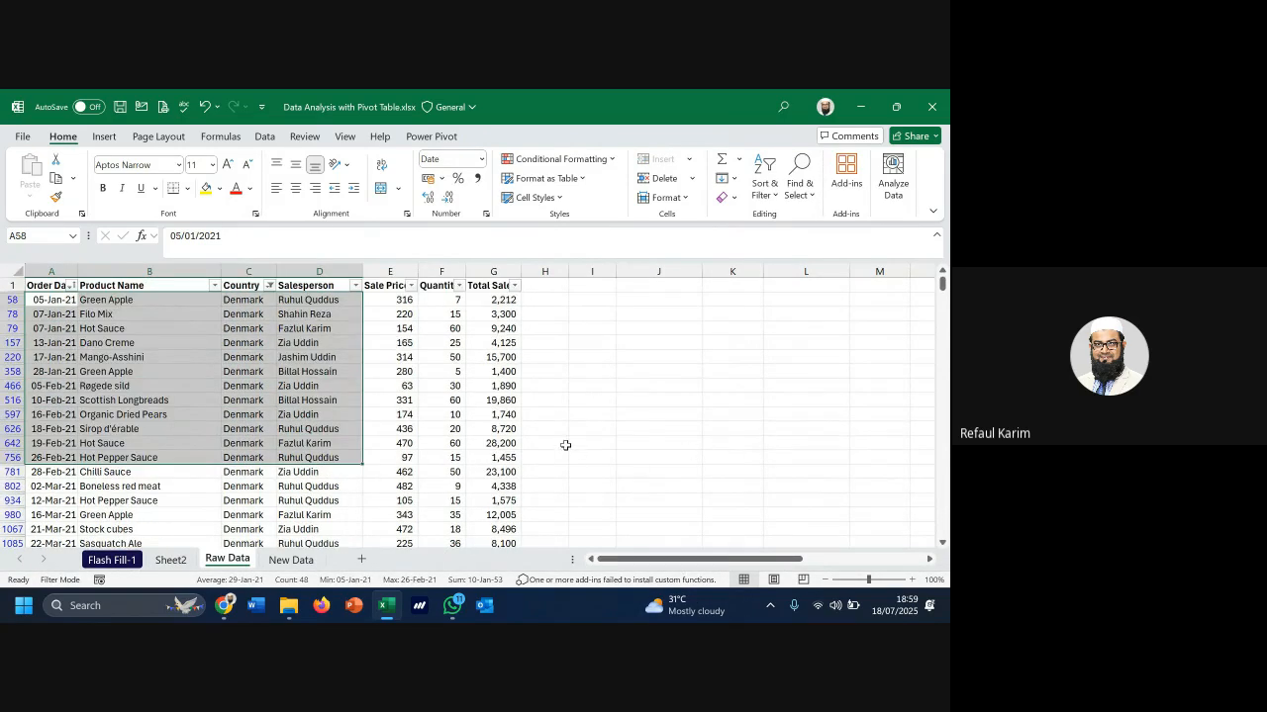
left_click(269, 285)
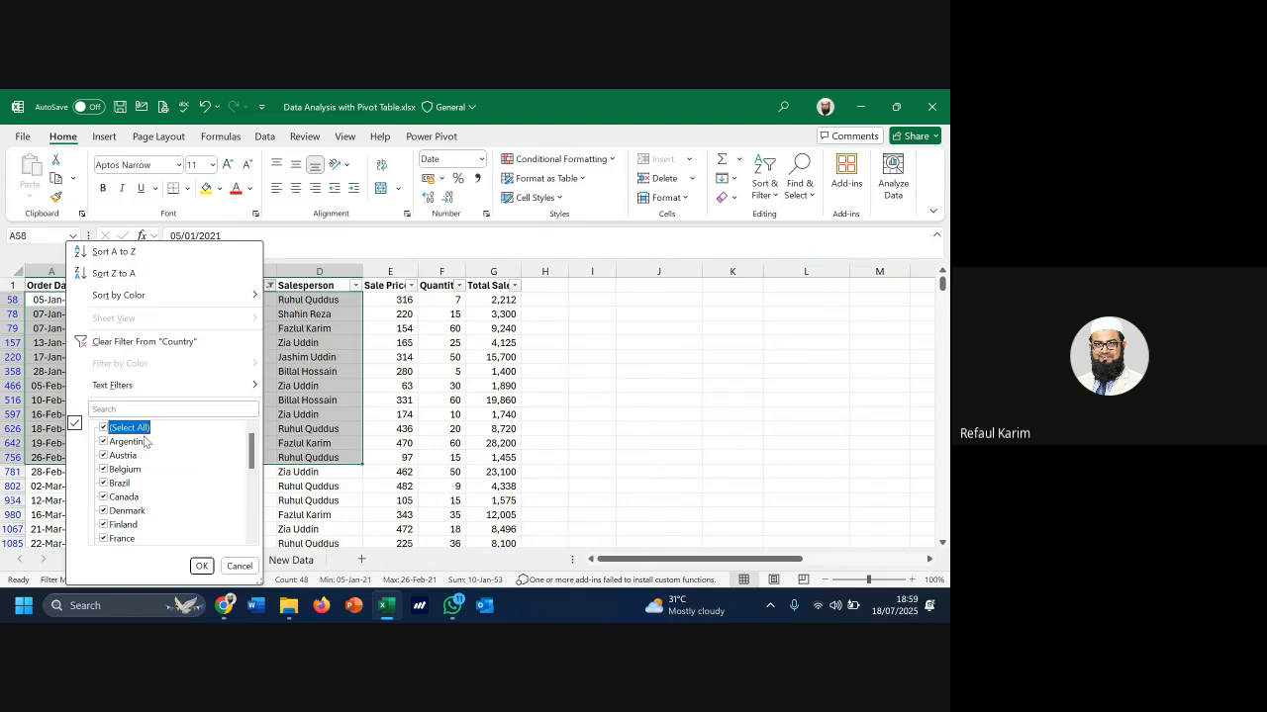
left_click(201, 565)
scroll(653, 427, "down", 3)
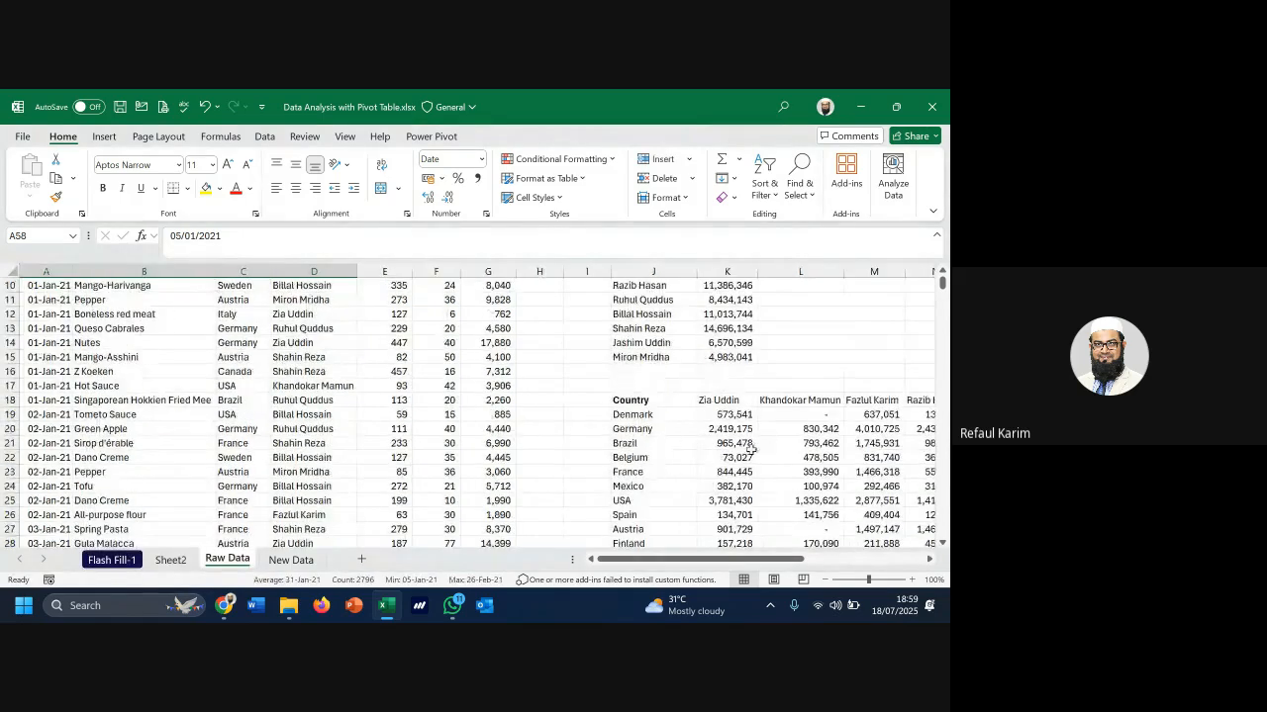
left_click(638, 415)
Compare the salesperson's Denmark SUMIFS total of 306,343 in P19 with the Sheet2 pivot
left_click(183, 560)
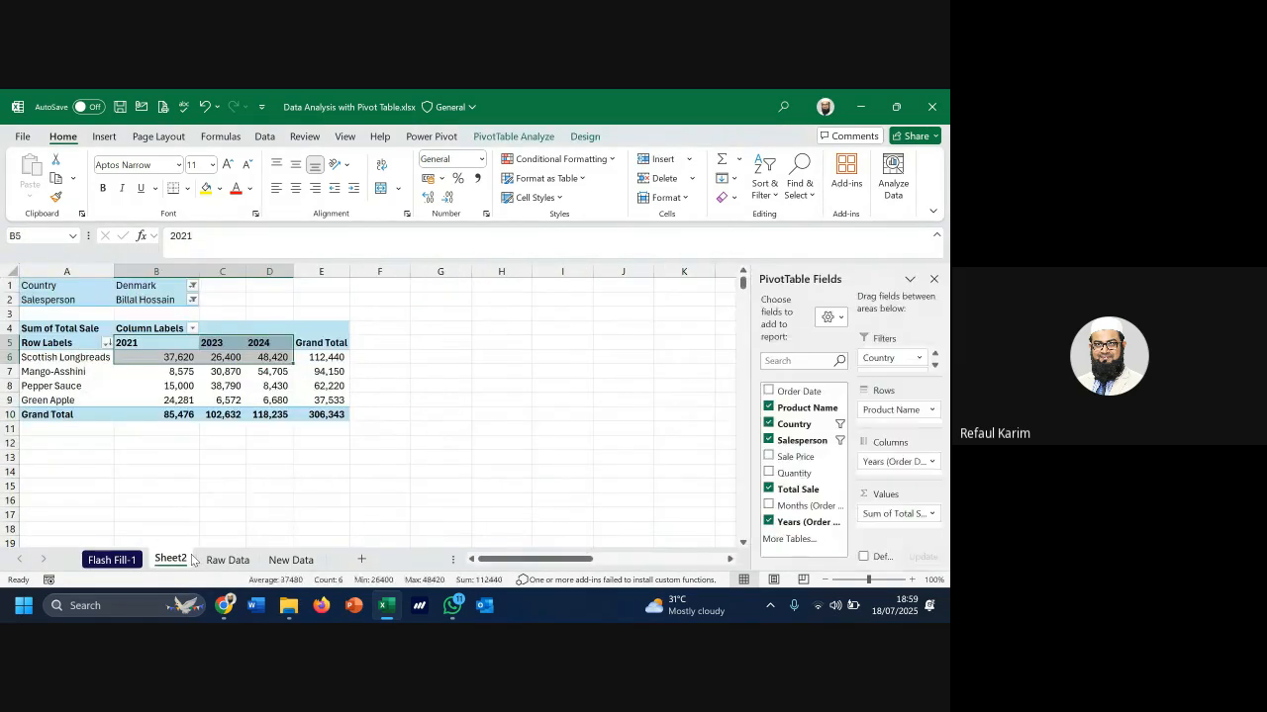
left_click(249, 560)
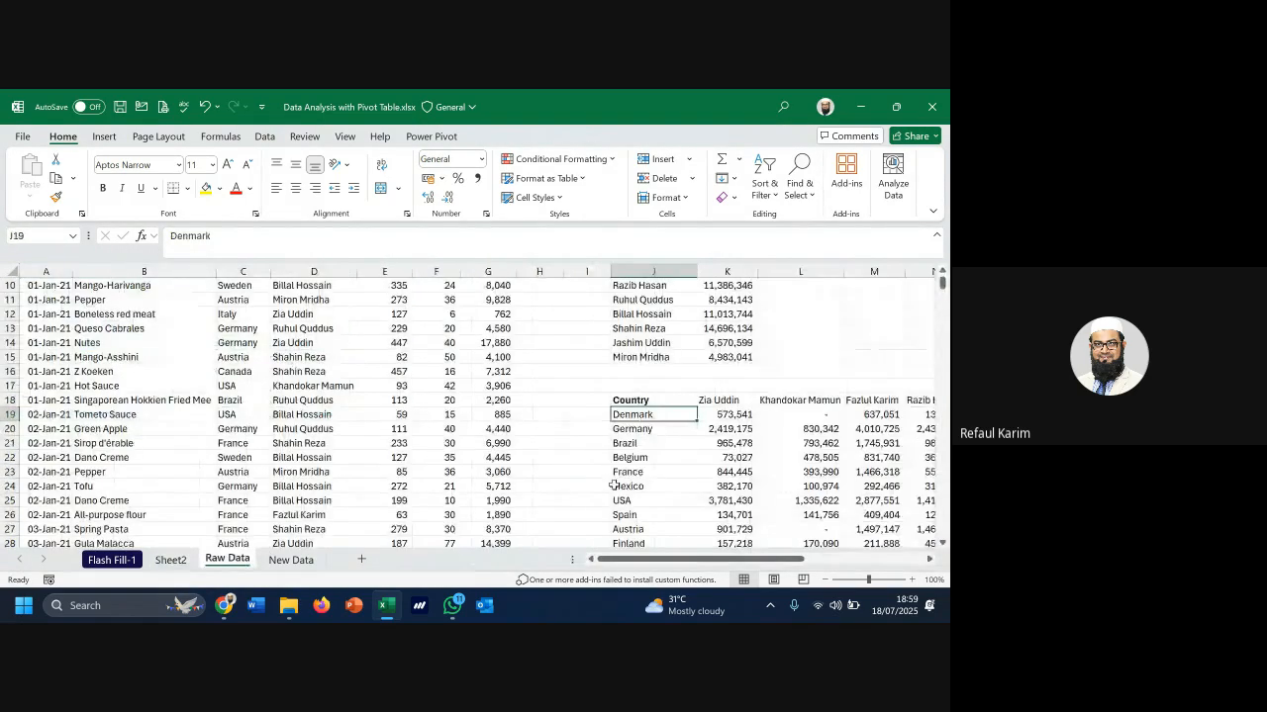
left_click(888, 414)
key("Right")
key("Right")
key("Right")
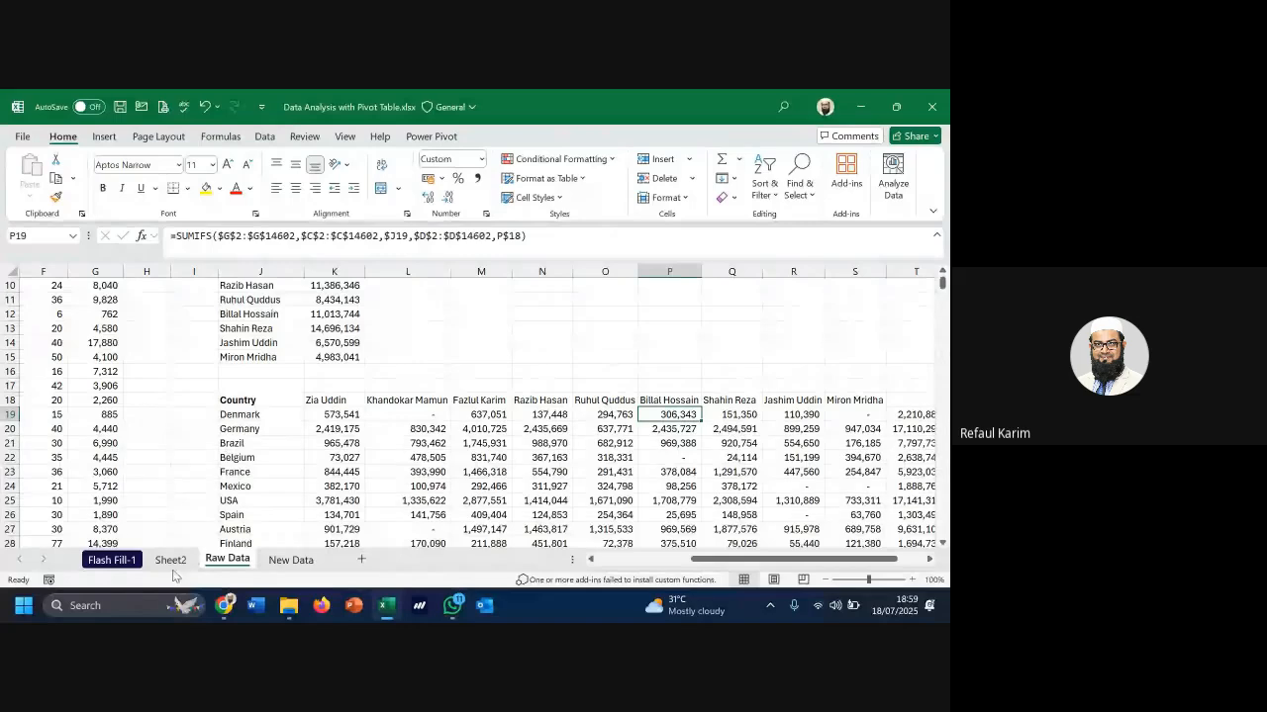
left_click(172, 563)
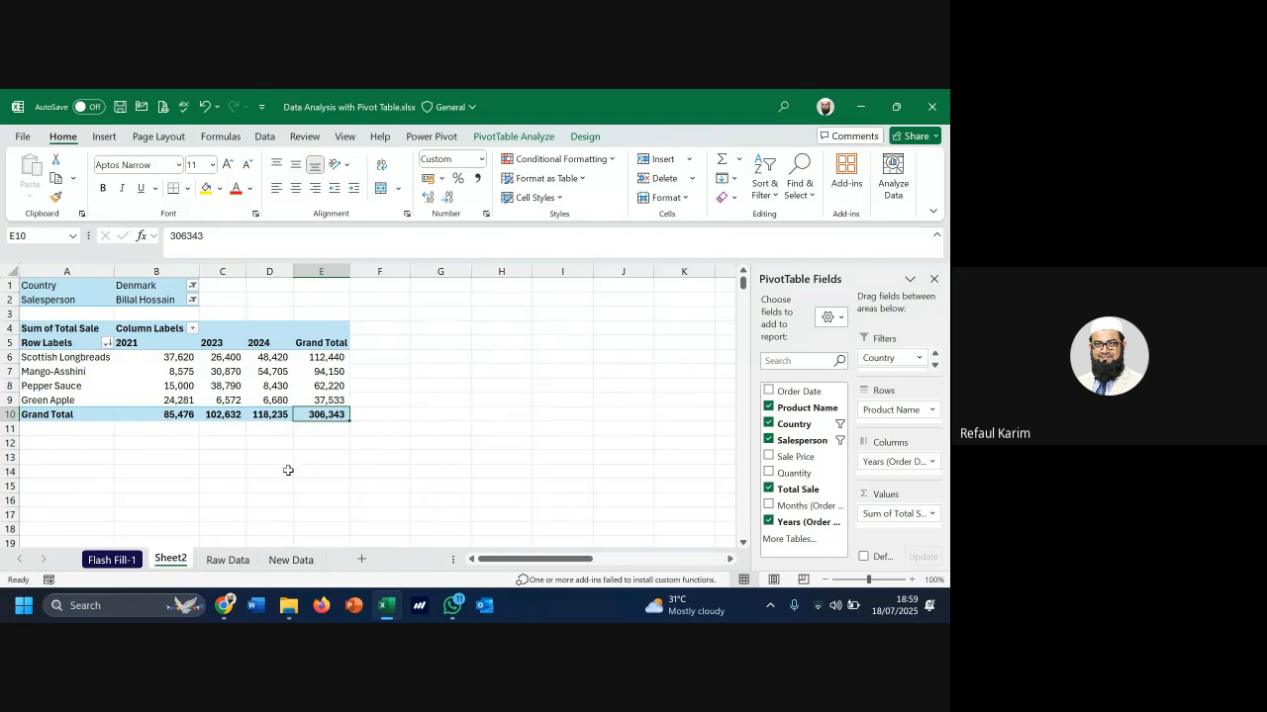
left_click(227, 560)
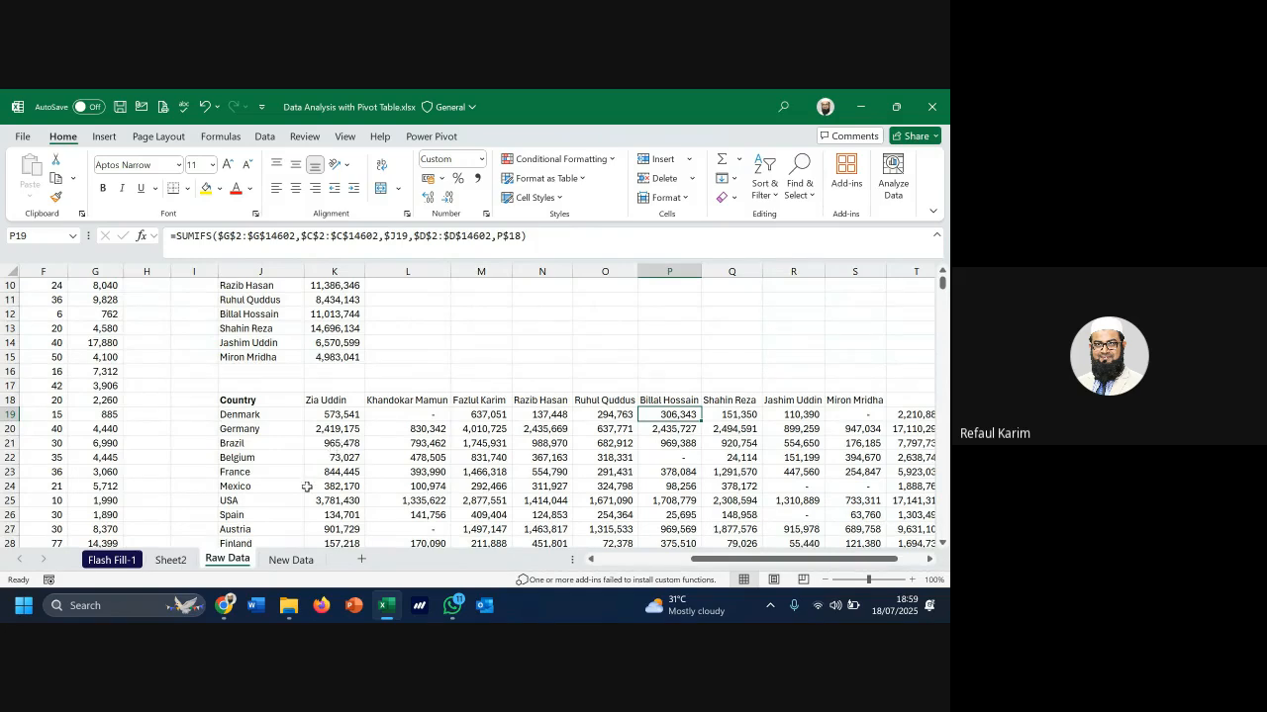
Inspect the Germany SUMIFS formula, then view the pivot's Design and PivotTable Analyze options
scroll(293, 425, "up", 3)
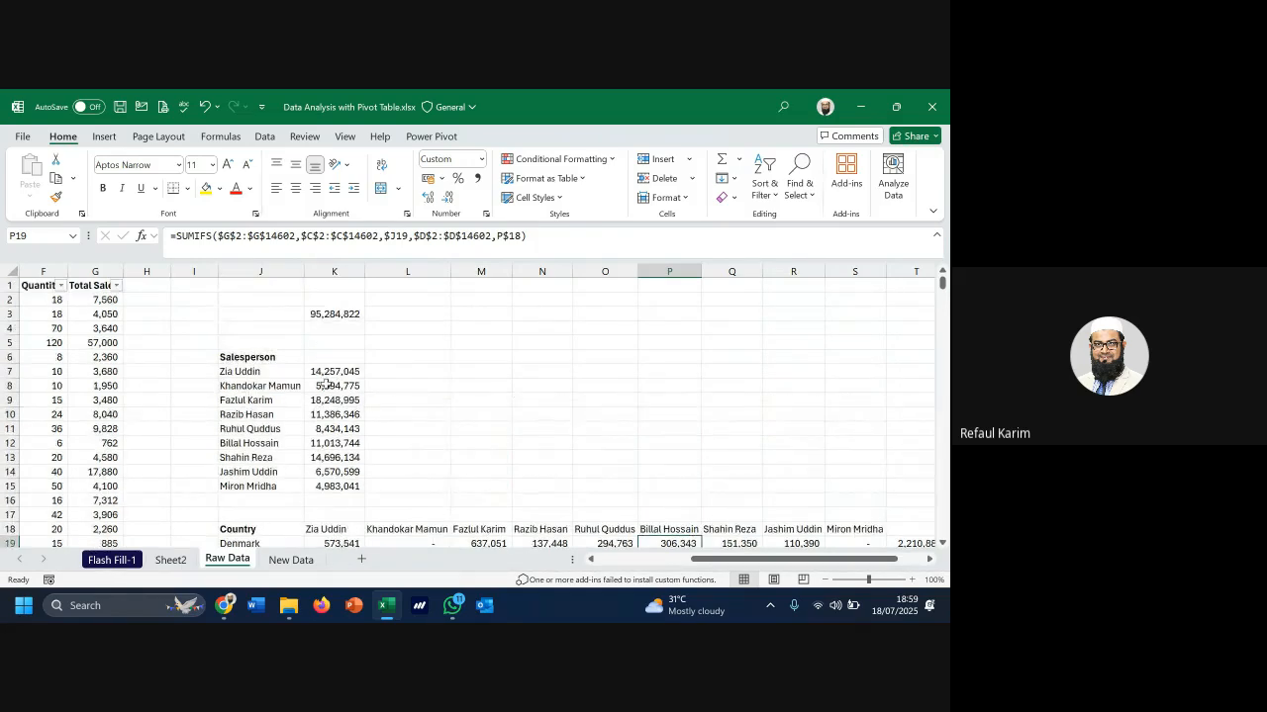
left_click(294, 410)
scroll(294, 411, "down", 2)
left_click(317, 470)
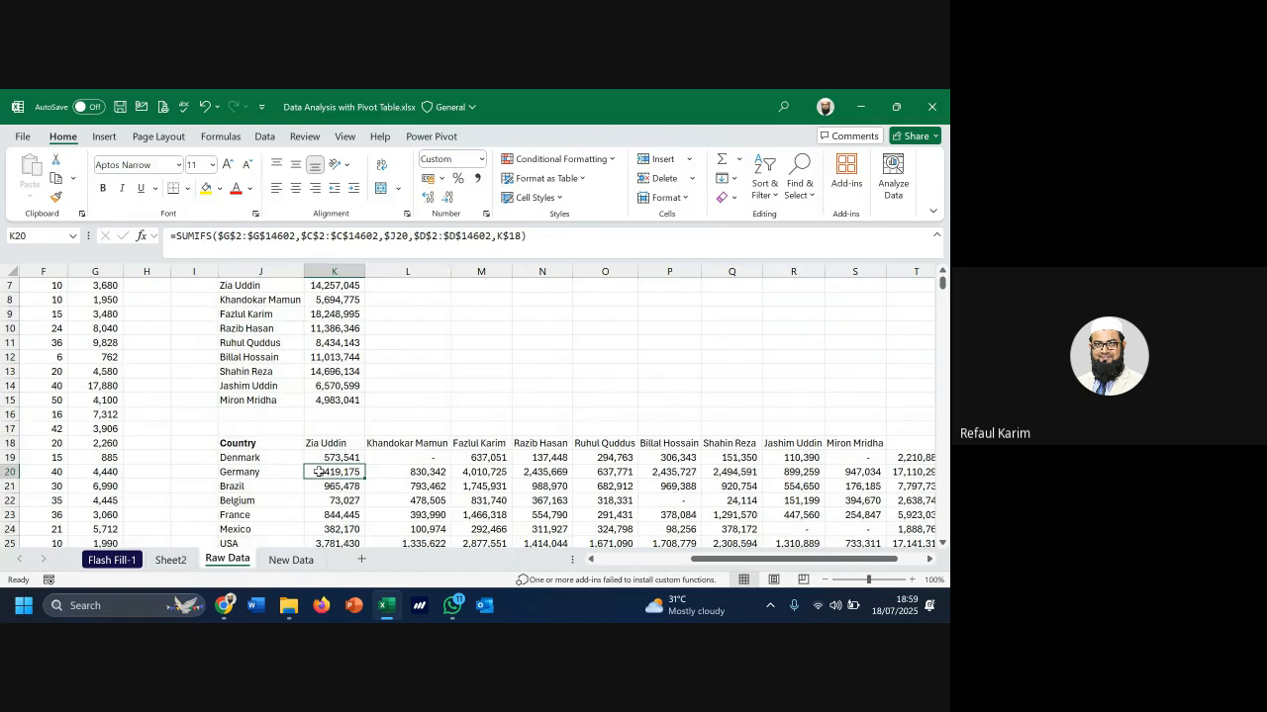
left_click(186, 562)
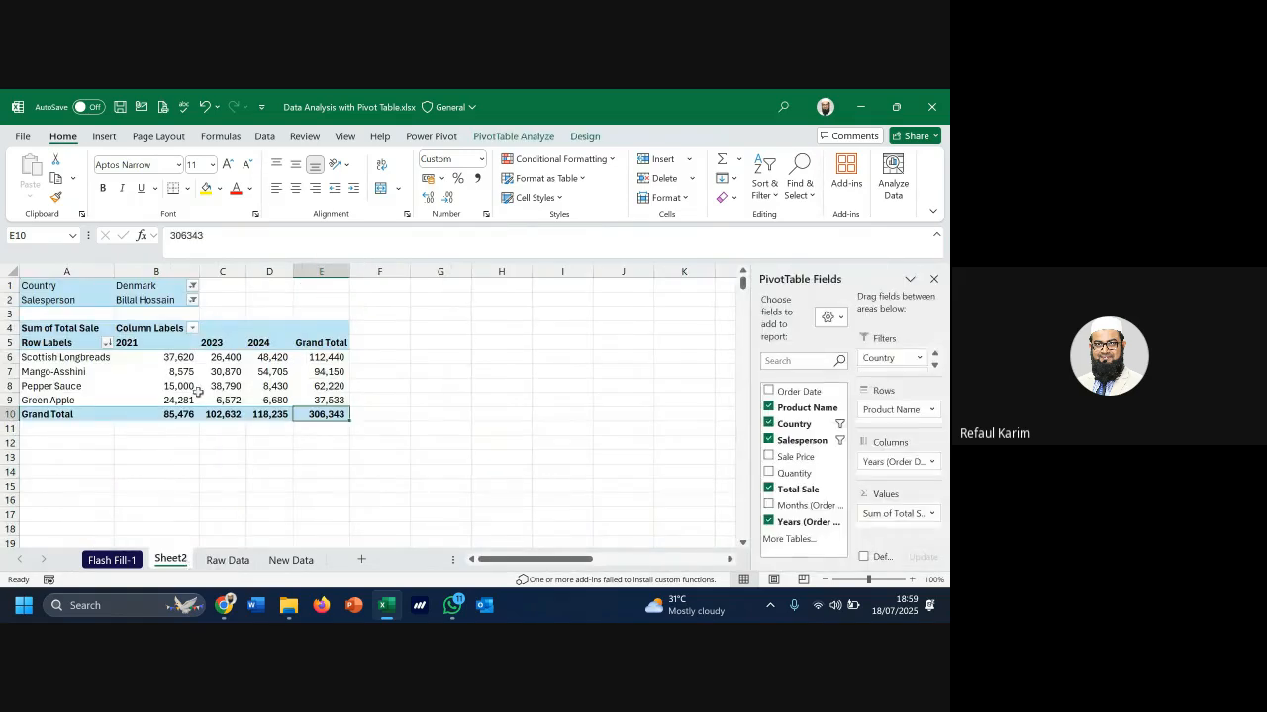
left_click(582, 137)
left_click(514, 136)
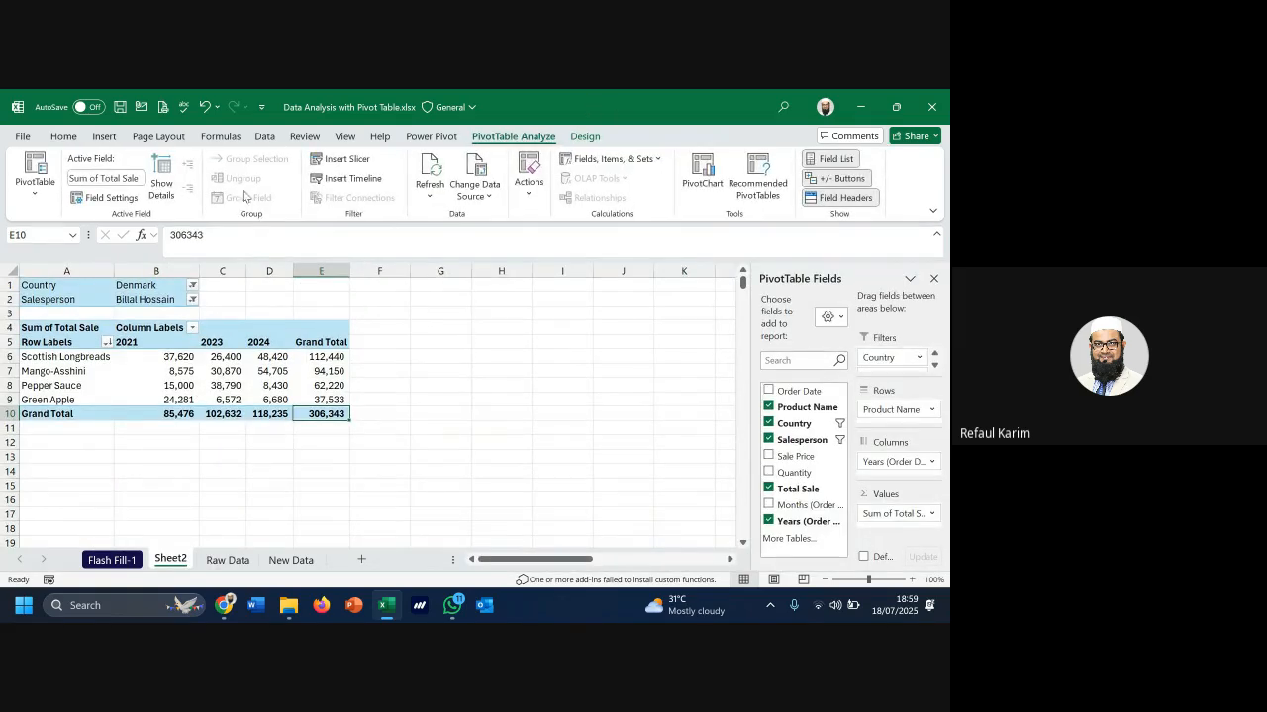
Select C8 (Pepper Sauce 2023, 38,790), then bring Chrome's meet.google.com sharing bar forward
left_click(224, 385)
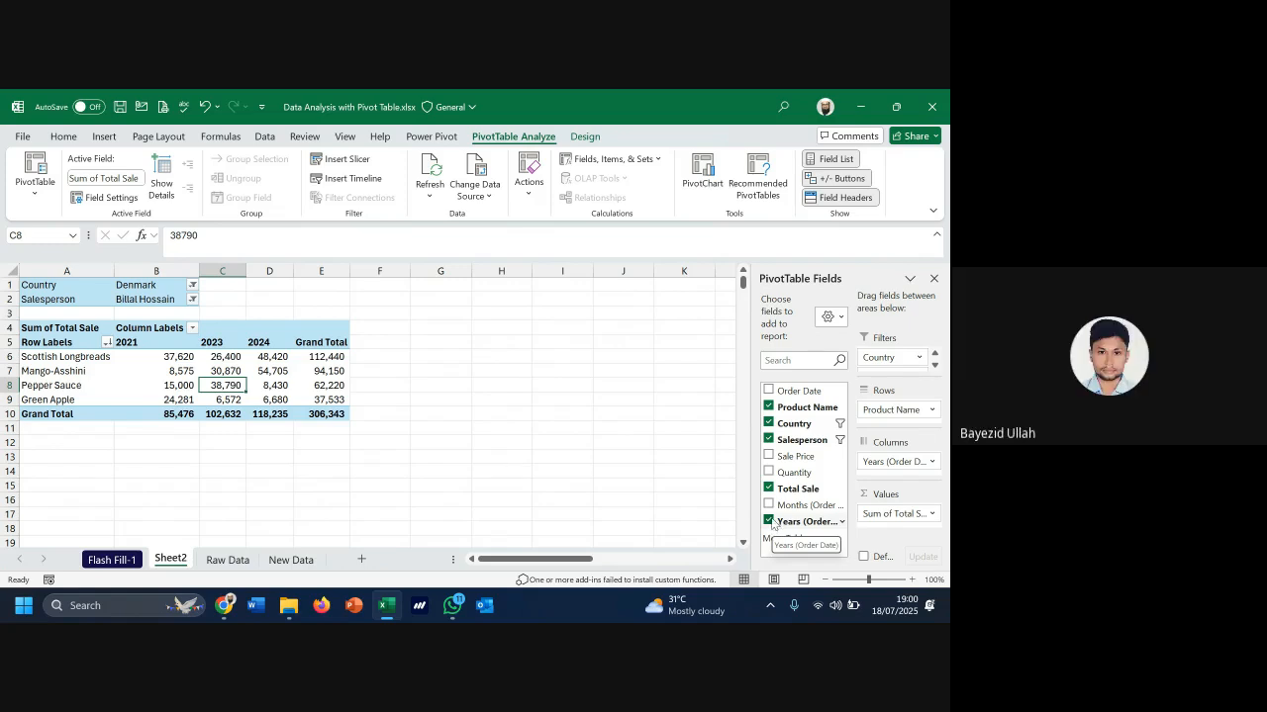
left_click(451, 607)
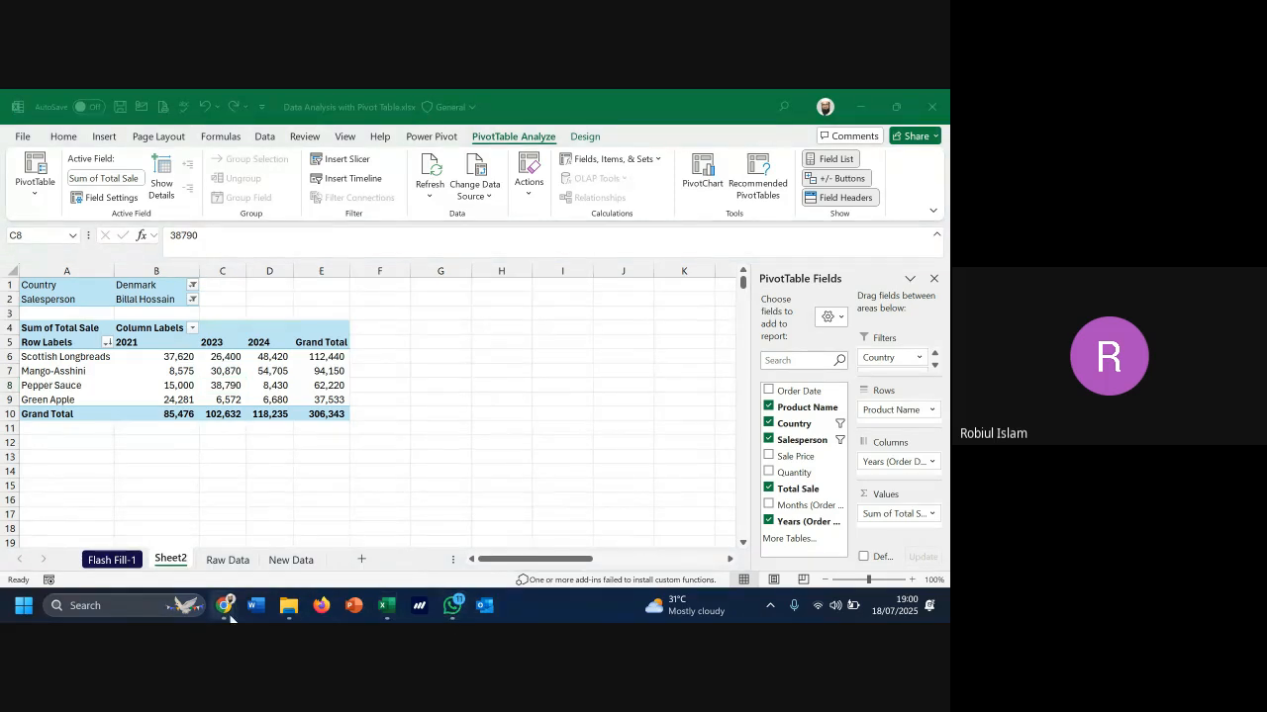
mouse_move(224, 606)
left_click(331, 534)
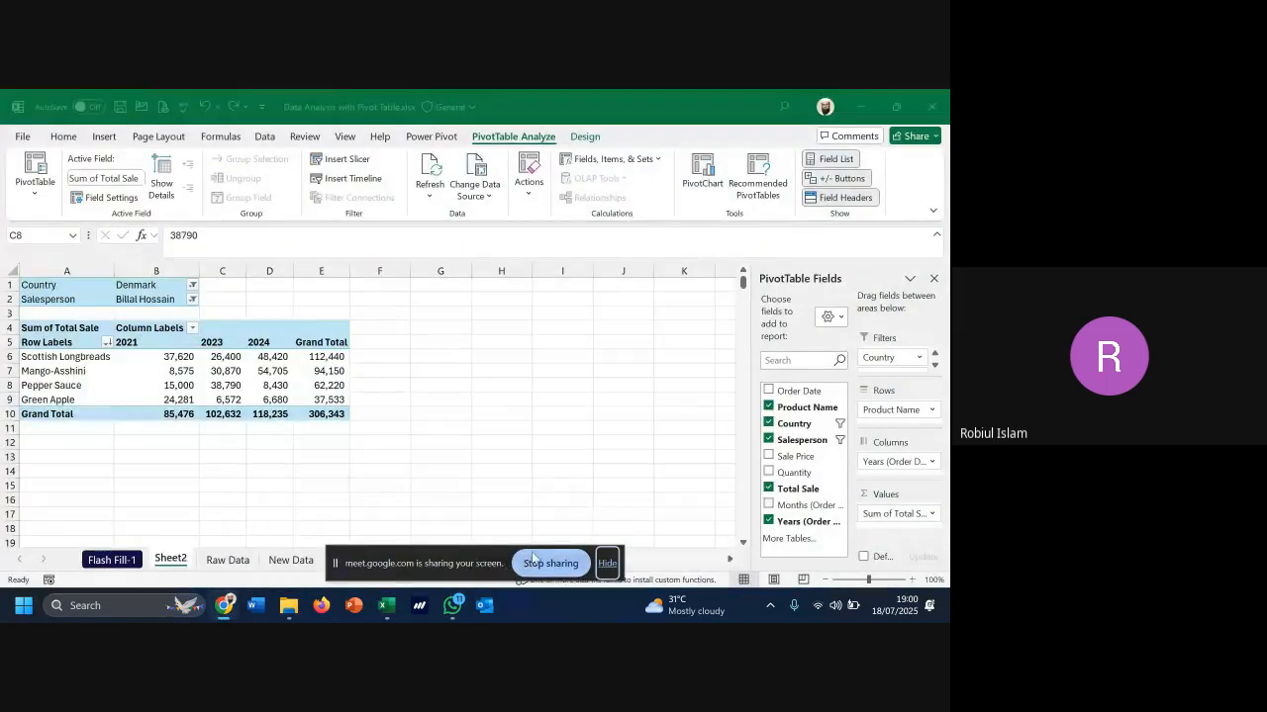